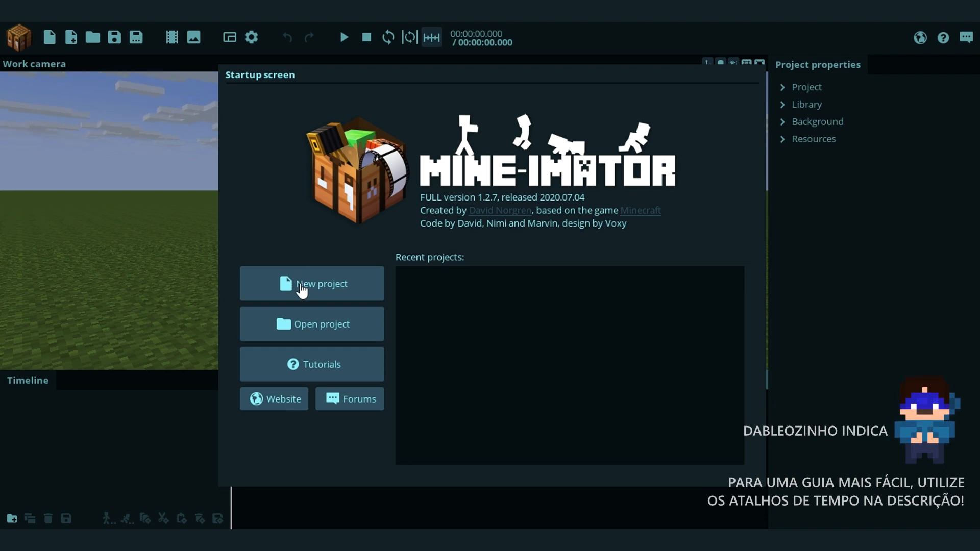
Step: Create a new project named "FacialRig tutoriall"
{"action": "left_click", "coordinate": [317, 283]}
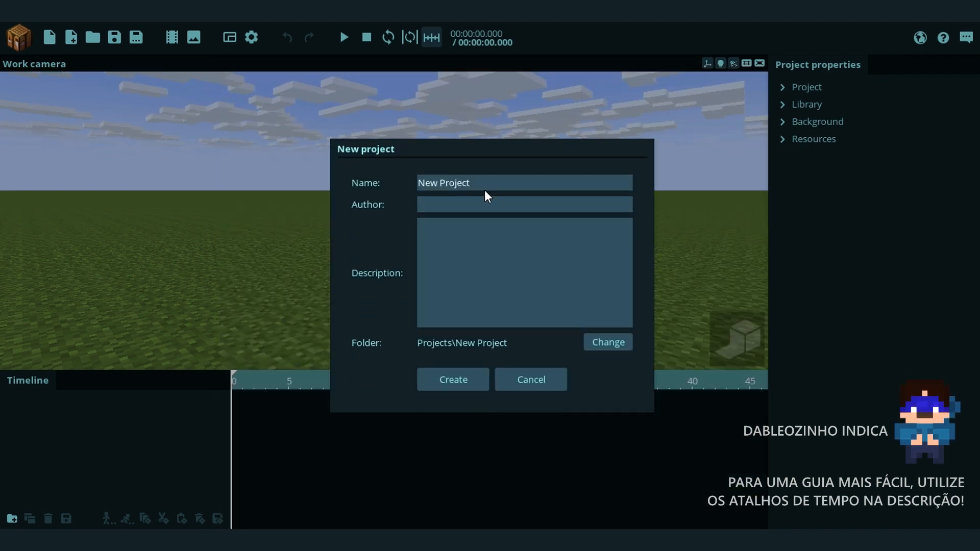
{"action": "left_click", "coordinate": [485, 184]}
{"action": "type", "text": "Facial"}
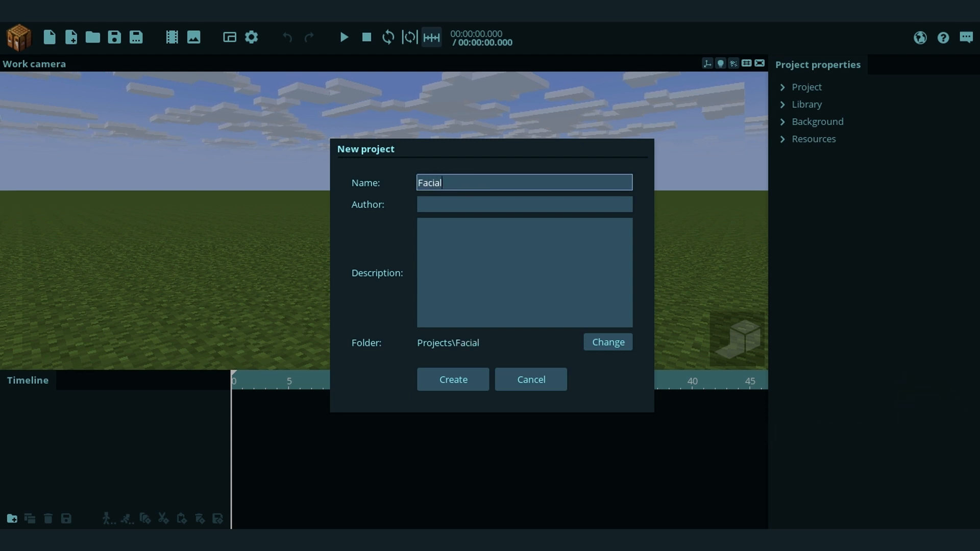
{"action": "type", "text": "Rig tutoriall"}
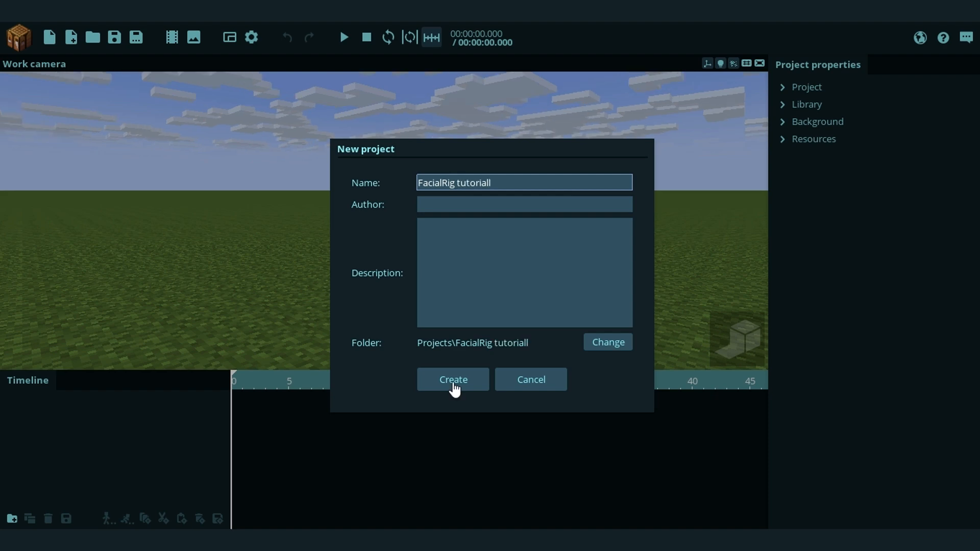
{"action": "left_click", "coordinate": [453, 380]}
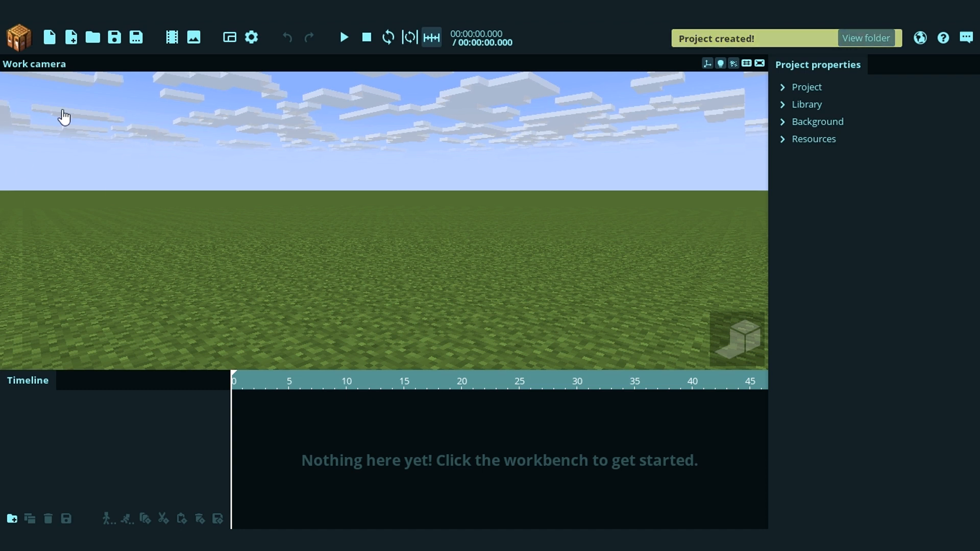
Step: Add a Human head body part in the Steve variant with the "steve sem olhos" texture
{"action": "left_click", "coordinate": [25, 38]}
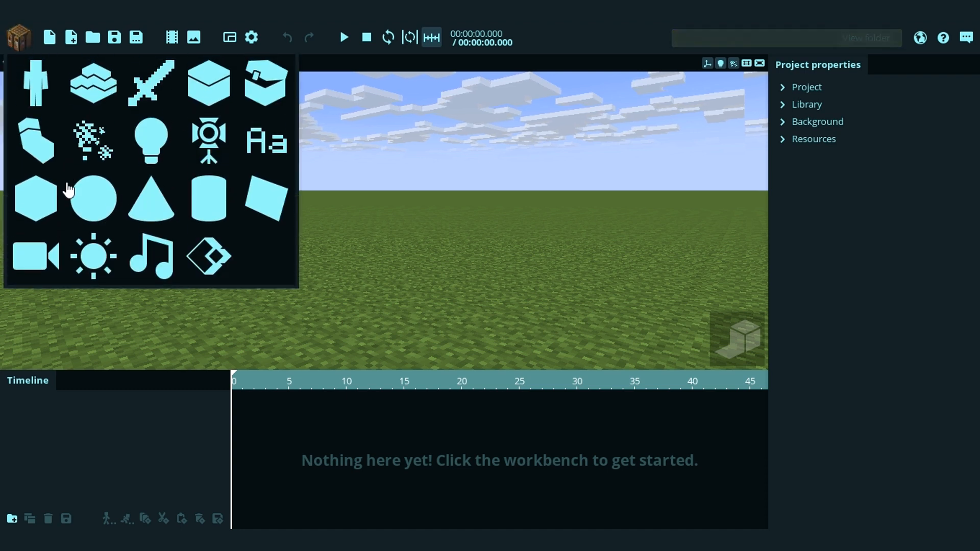
{"action": "left_click", "coordinate": [13, 137]}
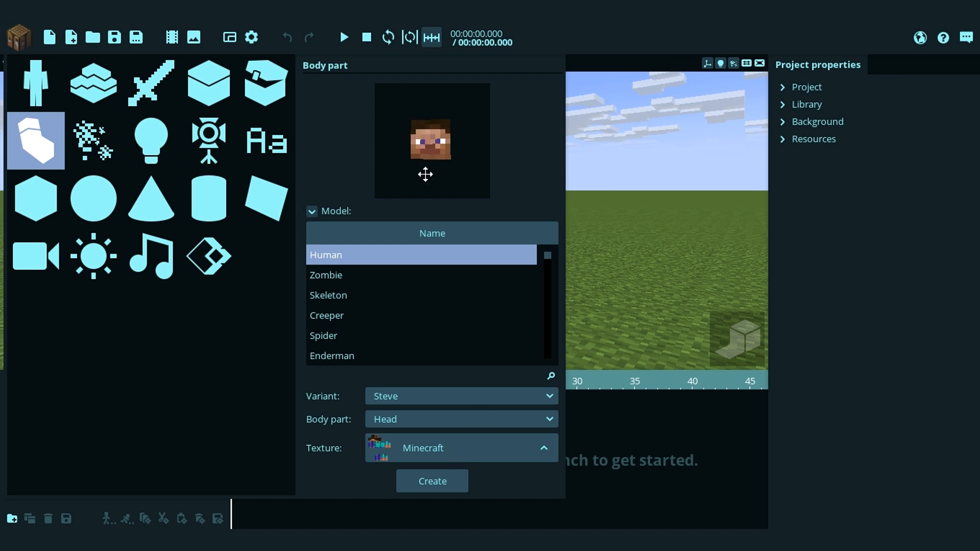
{"action": "scroll", "coordinate": [449, 148], "scroll_direction": "up", "scroll_amount": 3}
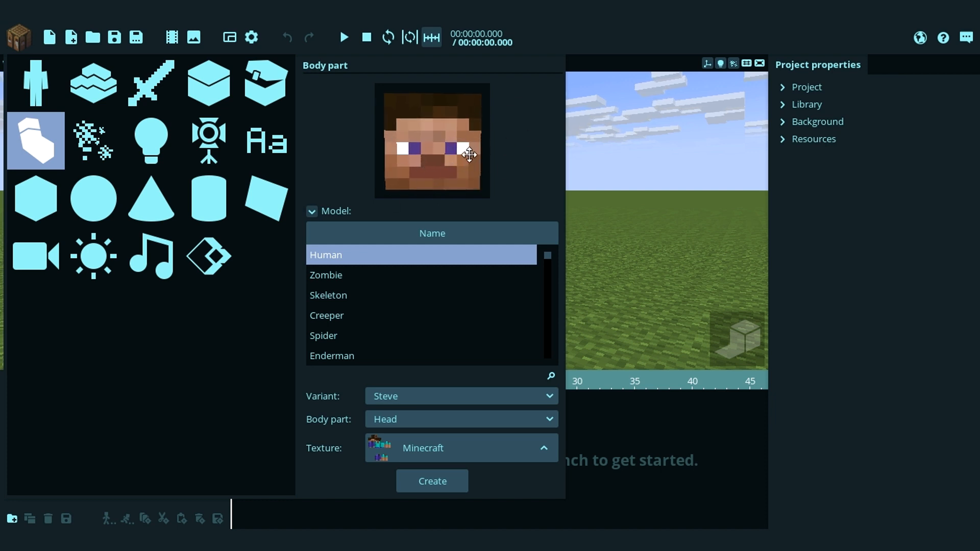
{"action": "mouse_move", "coordinate": [418, 174]}
{"action": "left_mouse_down"}
{"action": "mouse_move", "coordinate": [424, 167]}
{"action": "mouse_move", "coordinate": [415, 173]}
{"action": "left_mouse_up"}
{"action": "mouse_move", "coordinate": [474, 179]}
{"action": "left_mouse_down"}
{"action": "mouse_move", "coordinate": [479, 159]}
{"action": "mouse_move", "coordinate": [494, 160]}
{"action": "mouse_move", "coordinate": [466, 160]}
{"action": "mouse_move", "coordinate": [474, 164]}
{"action": "left_mouse_up"}
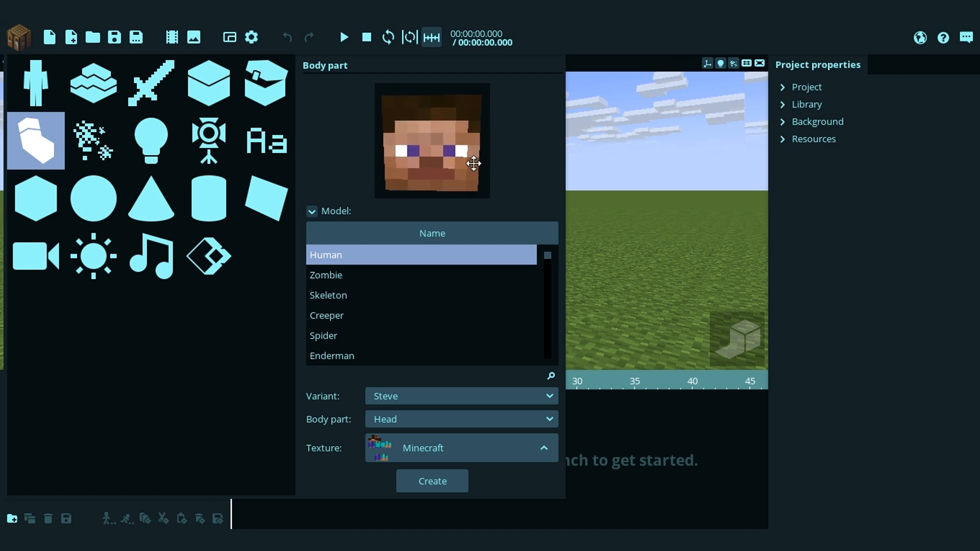
{"action": "left_click", "coordinate": [410, 456]}
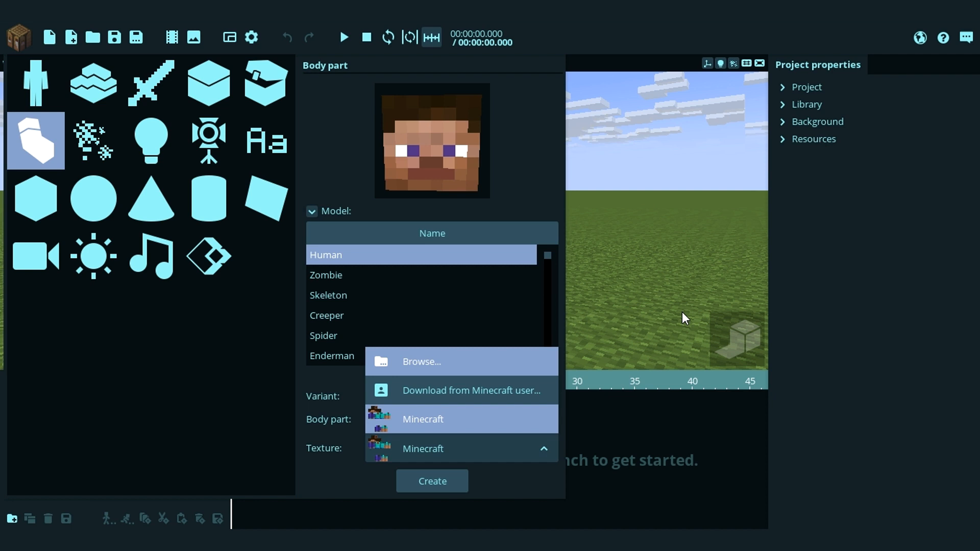
{"action": "mouse_move", "coordinate": [459, 164]}
{"action": "left_mouse_down"}
{"action": "mouse_move", "coordinate": [474, 158]}
{"action": "mouse_move", "coordinate": [443, 170]}
{"action": "left_mouse_up"}
{"action": "scroll", "coordinate": [458, 133], "scroll_direction": "up", "scroll_amount": 2}
{"action": "scroll", "coordinate": [444, 170], "scroll_direction": "down", "scroll_amount": 3}
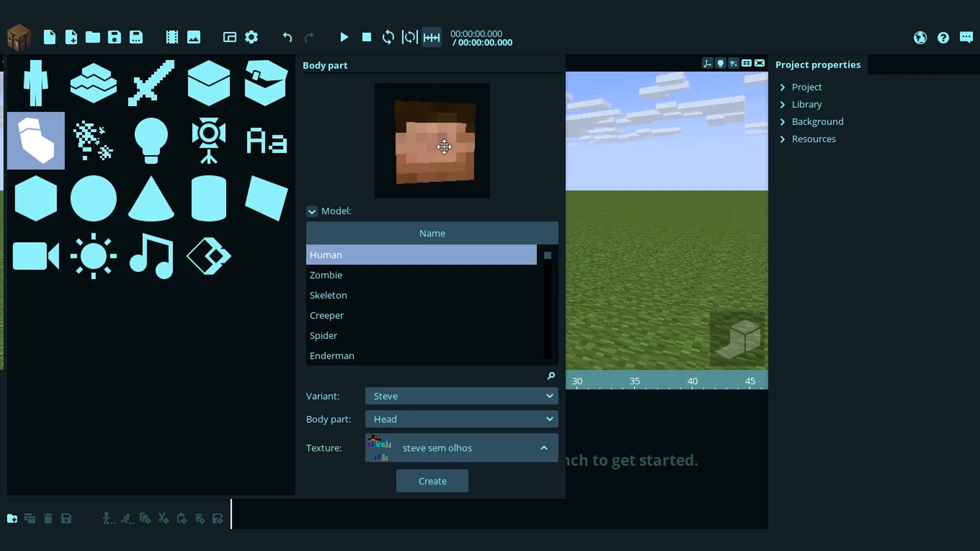
{"action": "left_click", "coordinate": [443, 489]}
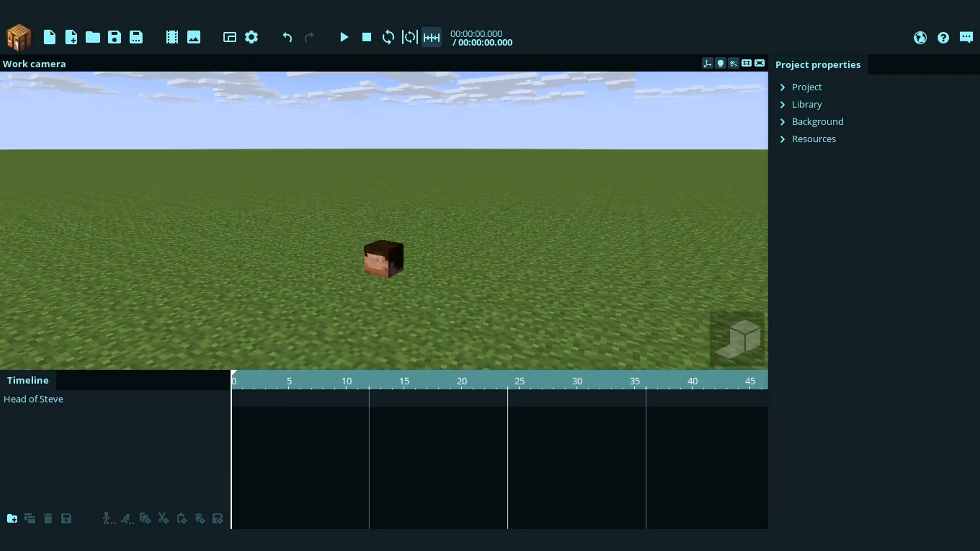
Step: Add an untextured cube to the scene beside the head
{"action": "mouse_move", "coordinate": [398, 271]}
{"action": "right_mouse_down"}
{"action": "mouse_move", "coordinate": [408, 250]}
{"action": "mouse_move", "coordinate": [405, 269]}
{"action": "mouse_move", "coordinate": [368, 259]}
{"action": "mouse_move", "coordinate": [381, 271]}
{"action": "mouse_move", "coordinate": [394, 259]}
{"action": "mouse_move", "coordinate": [395, 271]}
{"action": "mouse_move", "coordinate": [383, 252]}
{"action": "mouse_move", "coordinate": [371, 258]}
{"action": "mouse_move", "coordinate": [375, 267]}
{"action": "mouse_move", "coordinate": [381, 247]}
{"action": "mouse_move", "coordinate": [387, 259]}
{"action": "right_mouse_up"}
{"action": "key", "text": "w"}
{"action": "key", "text": "s"}
{"action": "key", "text": "w"}
{"action": "key", "text": "q"}
{"action": "key", "text": "s"}
{"action": "key", "text": "e"}
{"action": "key", "text": "q"}
{"action": "left_click", "coordinate": [19, 41]}
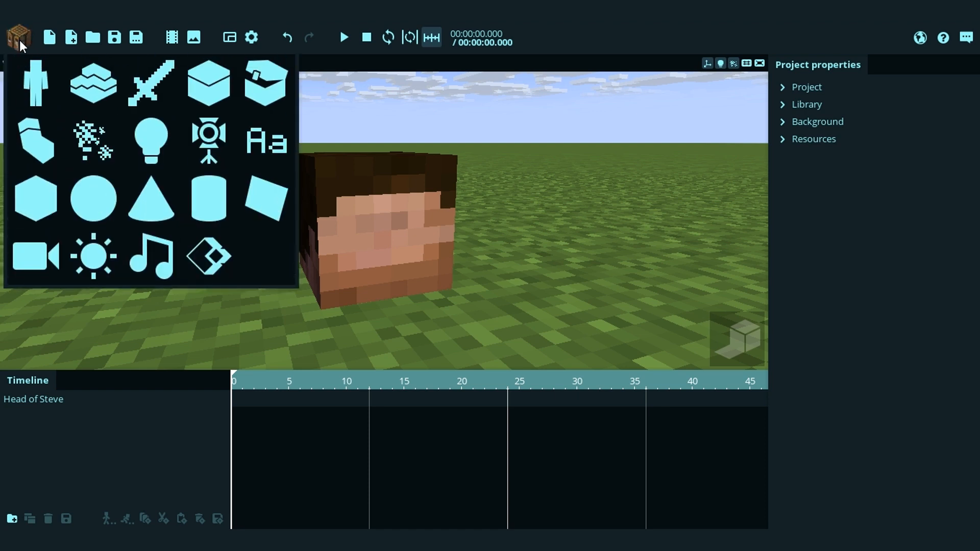
{"action": "left_click", "coordinate": [35, 208]}
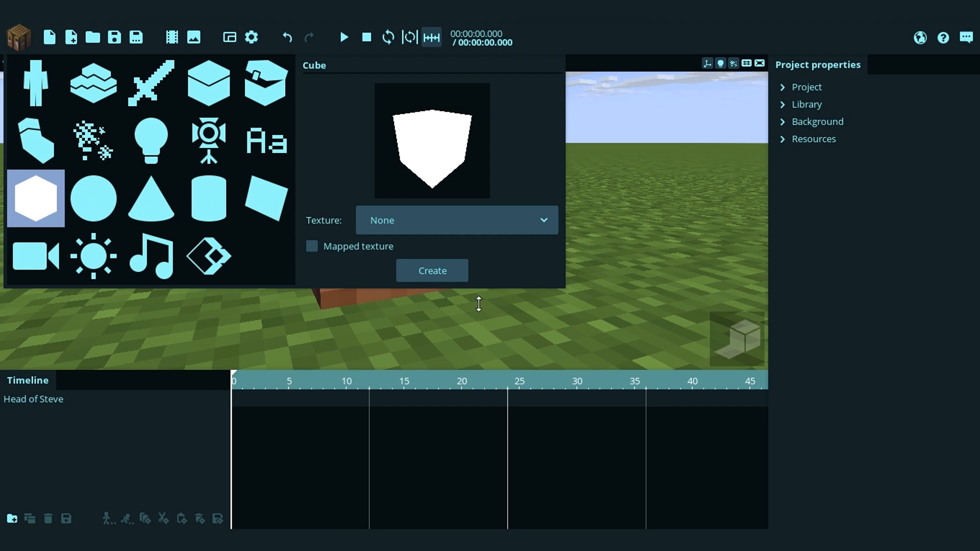
{"action": "left_click", "coordinate": [433, 271]}
Step: Reset the cube's X and Z position to 0
{"action": "right_click_drag", "start_coordinate": [432, 300], "coordinate": [421, 232]}
{"action": "left_click", "coordinate": [26, 417]}
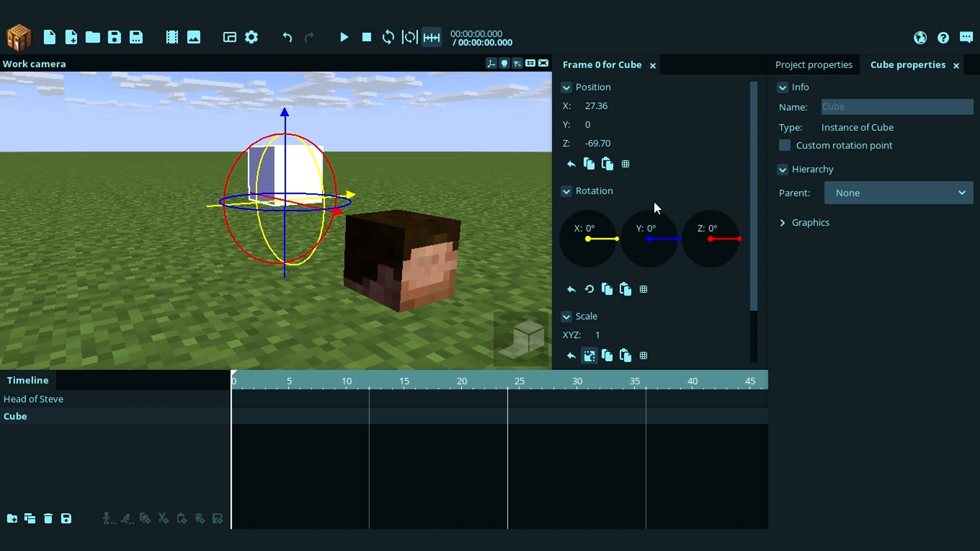
{"action": "right_click", "coordinate": [610, 147]}
{"action": "right_click", "coordinate": [614, 106]}
{"action": "left_click_drag", "start_coordinate": [444, 153], "coordinate": [444, 152]}
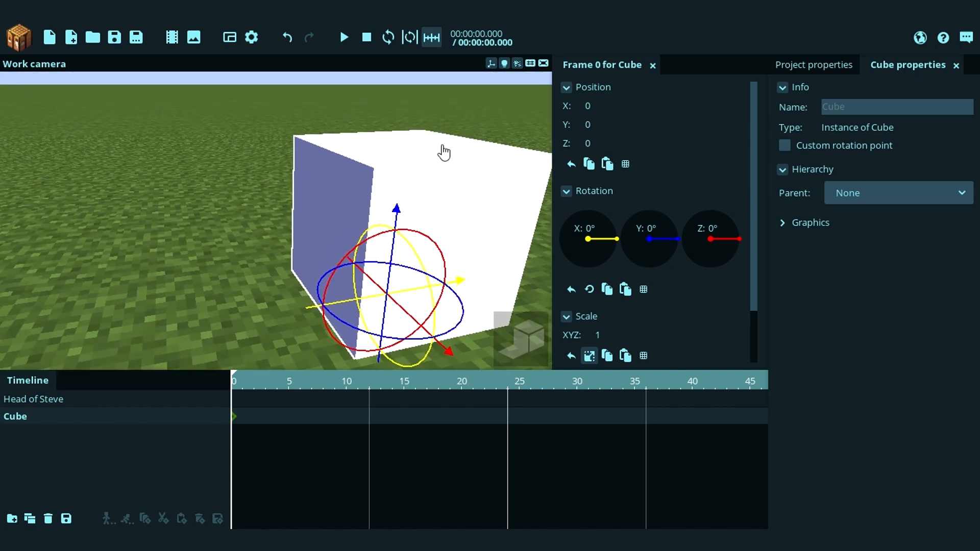
{"action": "left_click", "coordinate": [463, 118]}
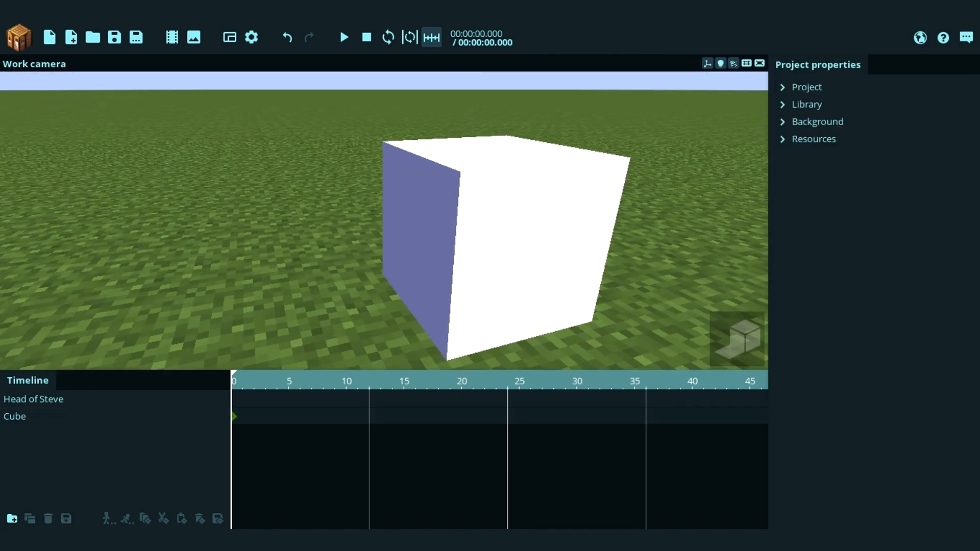
Step: Move the cube back behind the head, to Z about -16.08
{"action": "left_click", "coordinate": [437, 228]}
{"action": "left_click_drag", "start_coordinate": [384, 317], "coordinate": [353, 240]}
{"action": "left_click", "coordinate": [408, 204]}
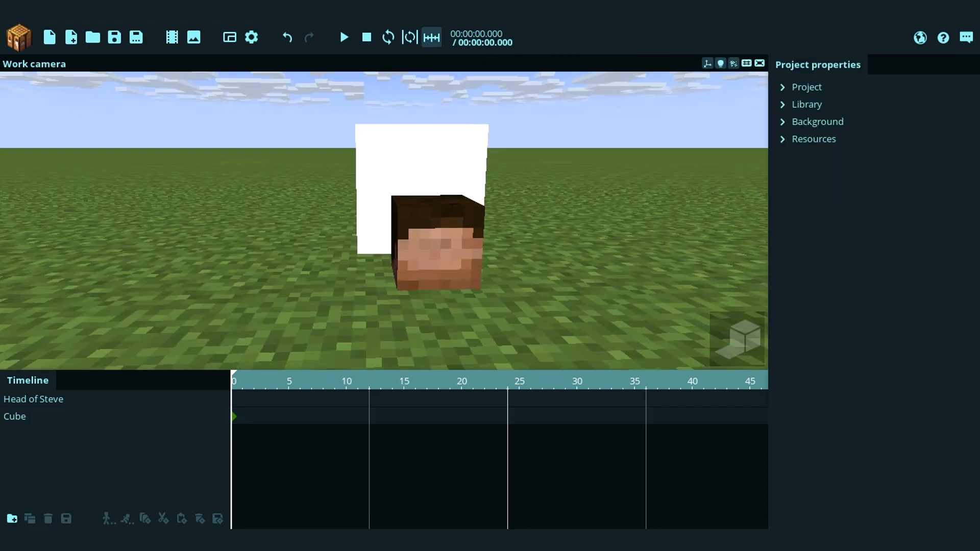
Step: Scale the cube uniformly to 0.0625 so it matches one pixel of the head
{"action": "right_click_drag", "start_coordinate": [279, 302], "coordinate": [292, 299]}
{"action": "key", "text": "w"}
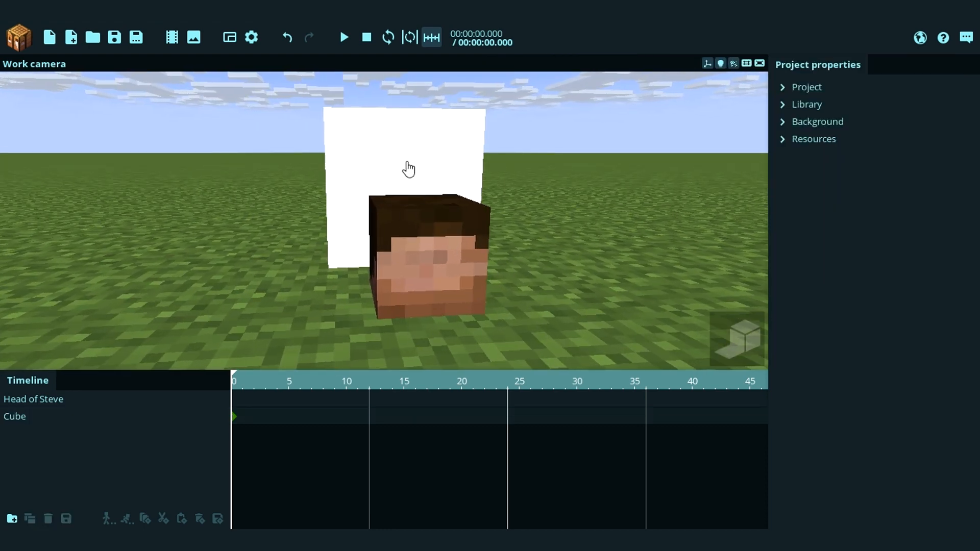
{"action": "key", "text": "w"}
{"action": "right_click_drag", "start_coordinate": [439, 264], "coordinate": [371, 248]}
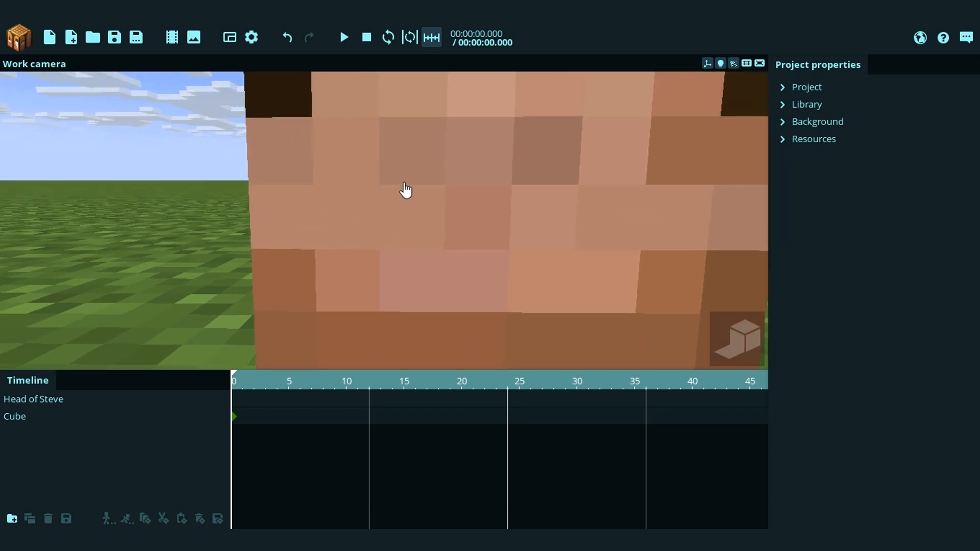
{"action": "right_click_drag", "start_coordinate": [412, 226], "coordinate": [407, 159]}
{"action": "key", "text": "s"}
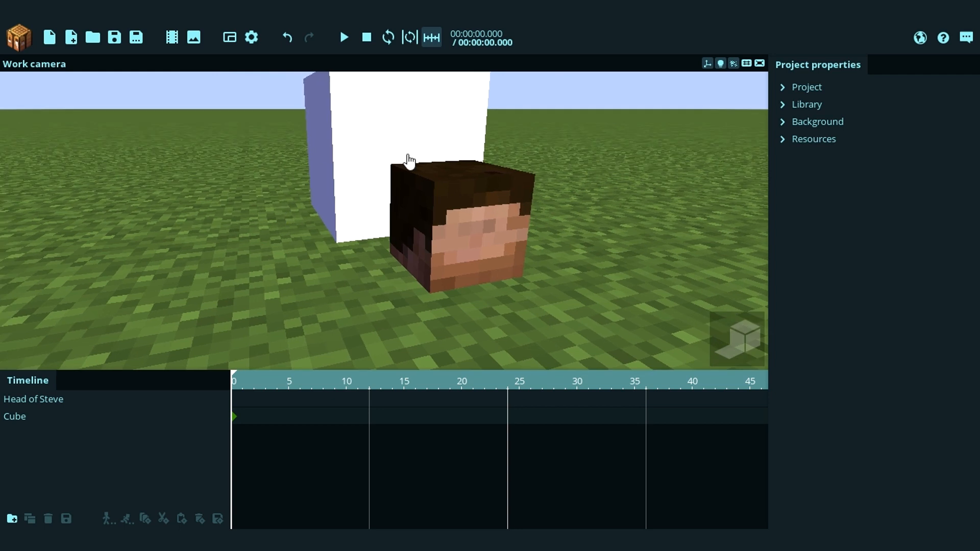
{"action": "left_click", "coordinate": [407, 159]}
{"action": "left_click_drag", "start_coordinate": [754, 169], "coordinate": [693, 277]}
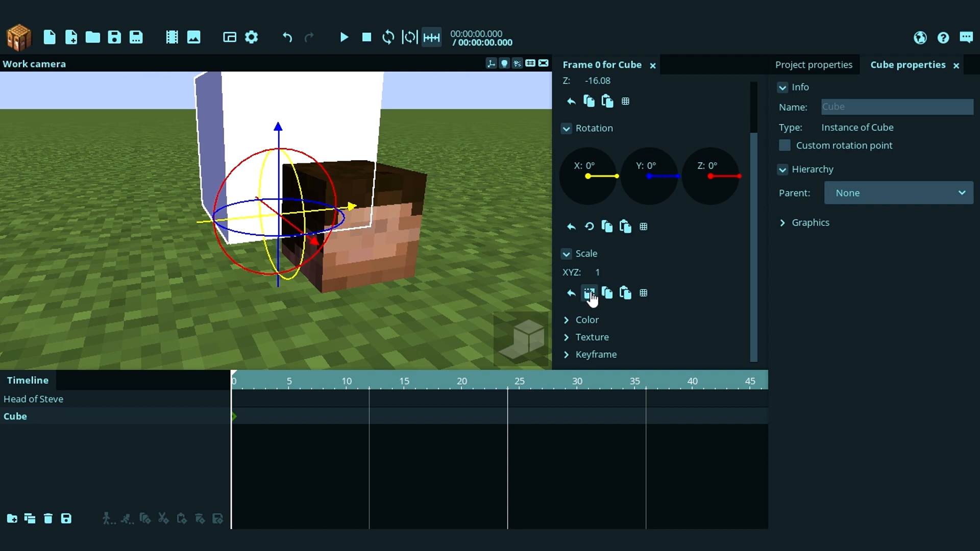
{"action": "left_click_drag", "start_coordinate": [355, 228], "coordinate": [361, 276]}
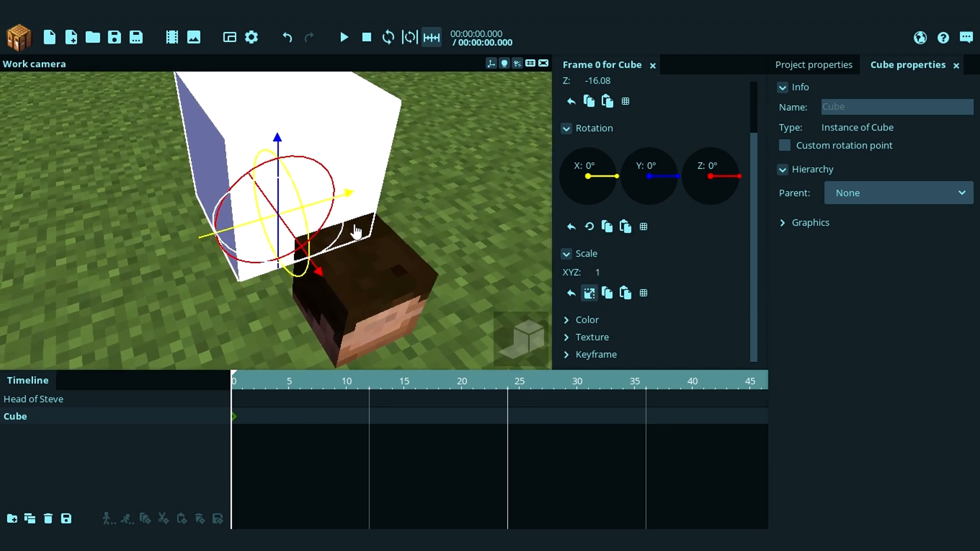
{"action": "mouse_move", "coordinate": [428, 262]}
{"action": "left_mouse_down"}
{"action": "mouse_move", "coordinate": [549, 219]}
{"action": "mouse_move", "coordinate": [426, 236]}
{"action": "mouse_move", "coordinate": [436, 234]}
{"action": "mouse_move", "coordinate": [439, 259]}
{"action": "left_mouse_up"}
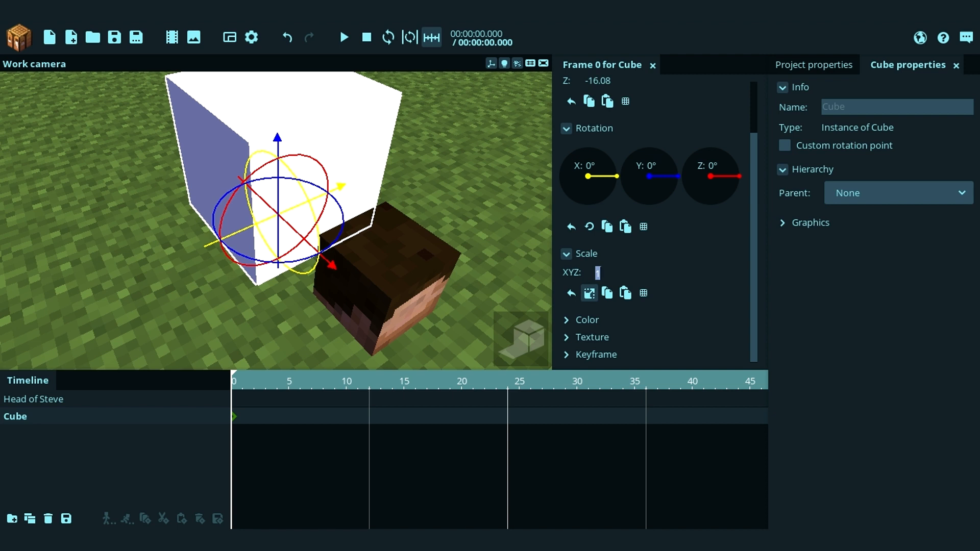
{"action": "type", "text": "0.0625"}
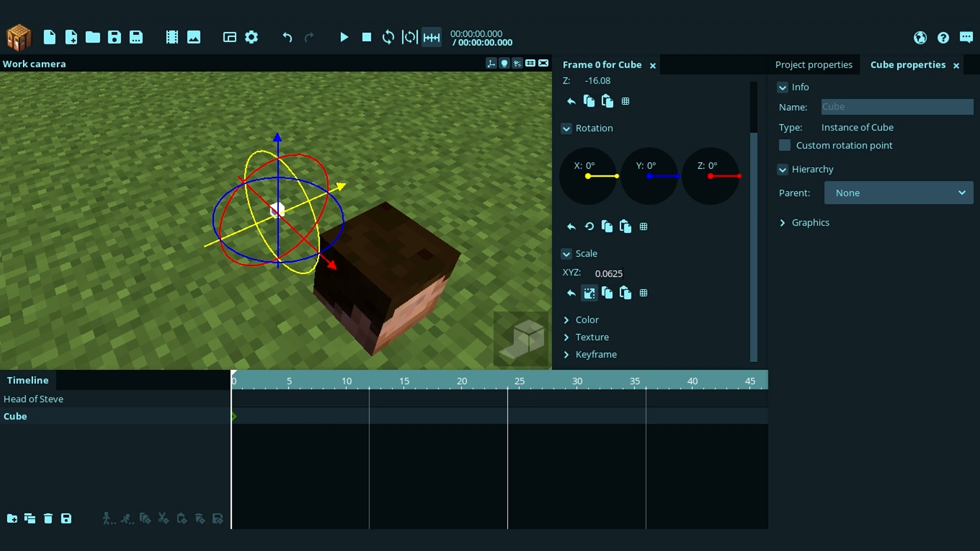
Step: Examine the shrunken cube's size and alignment against the pixels of the ground
{"action": "mouse_move", "coordinate": [426, 192]}
{"action": "left_mouse_down"}
{"action": "mouse_move", "coordinate": [401, 162]}
{"action": "mouse_move", "coordinate": [434, 195]}
{"action": "left_mouse_up"}
{"action": "scroll", "coordinate": [372, 274], "scroll_direction": "up", "scroll_amount": 4}
{"action": "key", "text": "w"}
{"action": "right_click_drag", "start_coordinate": [416, 190], "coordinate": [398, 212]}
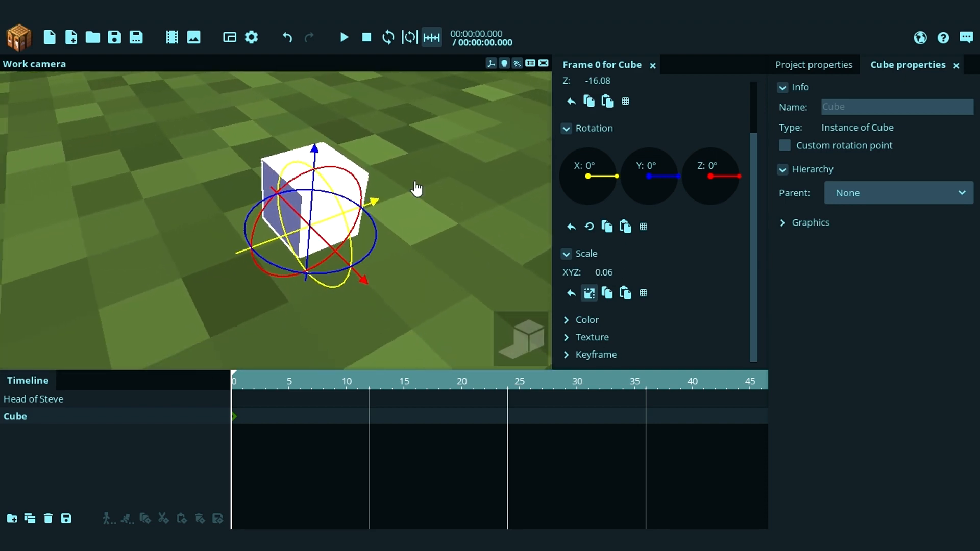
{"action": "left_click_drag", "start_coordinate": [433, 164], "coordinate": [452, 186]}
{"action": "left_click_drag", "start_coordinate": [230, 263], "coordinate": [311, 274]}
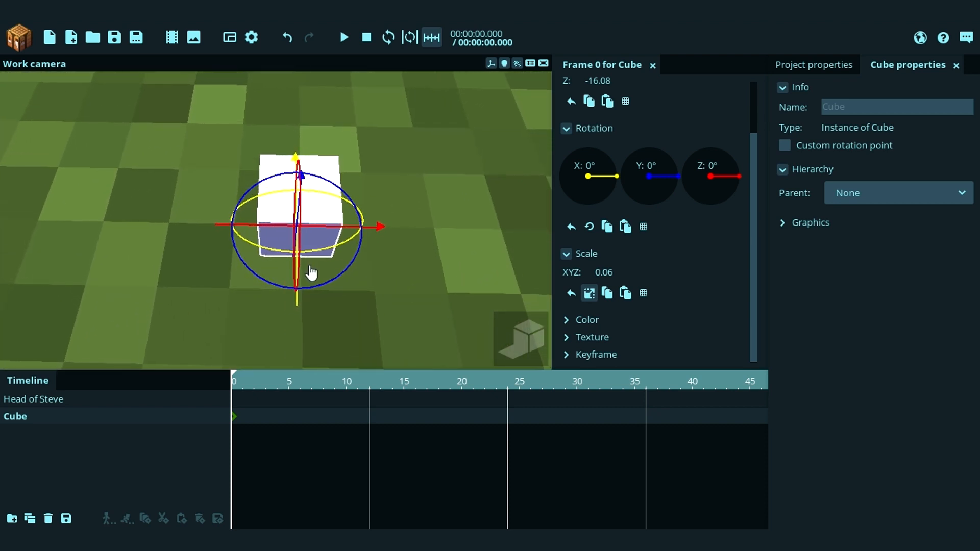
{"action": "left_click_drag", "start_coordinate": [357, 327], "coordinate": [405, 302]}
{"action": "scroll", "coordinate": [766, 180], "scroll_direction": "up", "scroll_amount": 2}
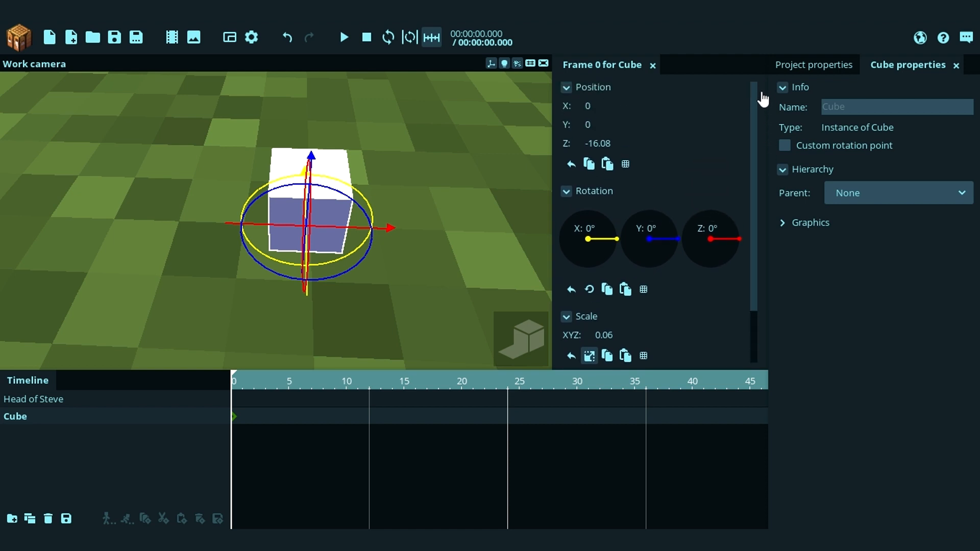
{"action": "left_click_drag", "start_coordinate": [407, 169], "coordinate": [442, 190]}
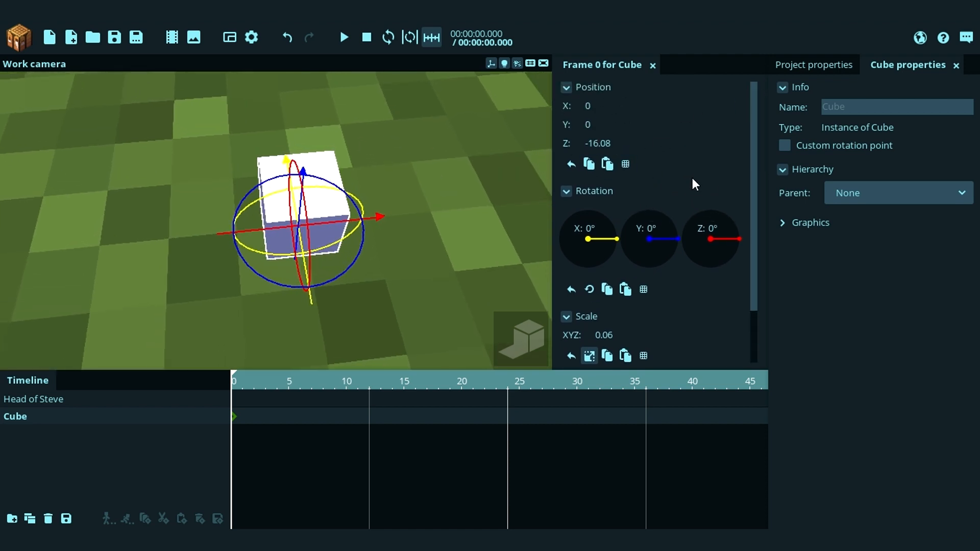
Step: Enable position grid snapping with grid size 1 and move the cube to Z -17
{"action": "left_click", "coordinate": [626, 164]}
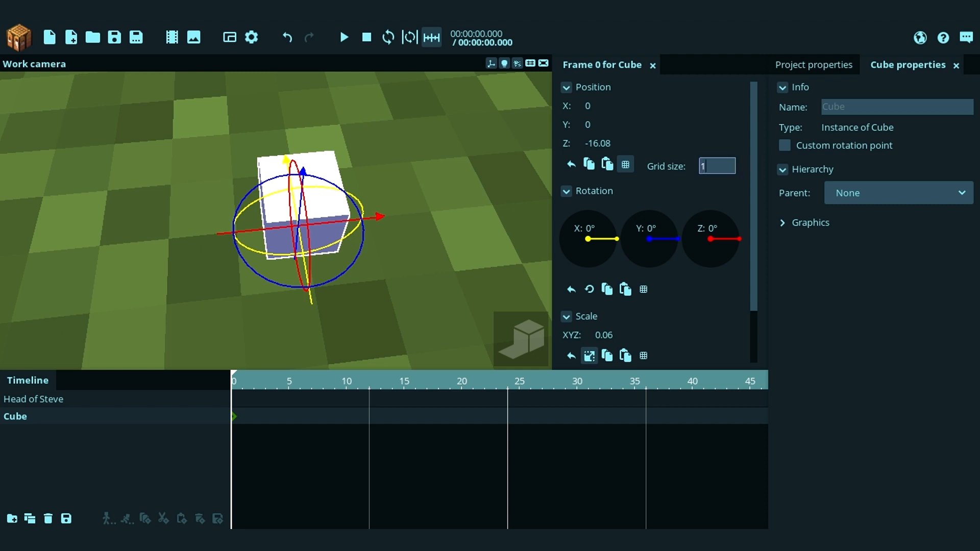
{"action": "left_click_drag", "start_coordinate": [341, 227], "coordinate": [309, 235]}
{"action": "middle_click_drag", "start_coordinate": [517, 163], "coordinate": [280, 228]}
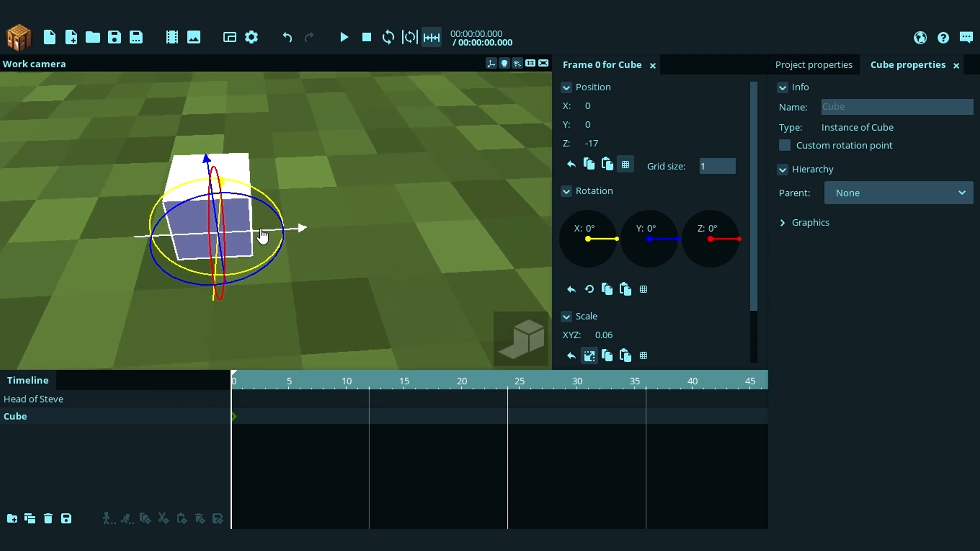
{"action": "left_click_drag", "start_coordinate": [262, 236], "coordinate": [284, 241]}
Step: Set the position grid size to 0.5 and move the cube to Z -16.50
{"action": "left_click", "coordinate": [717, 165]}
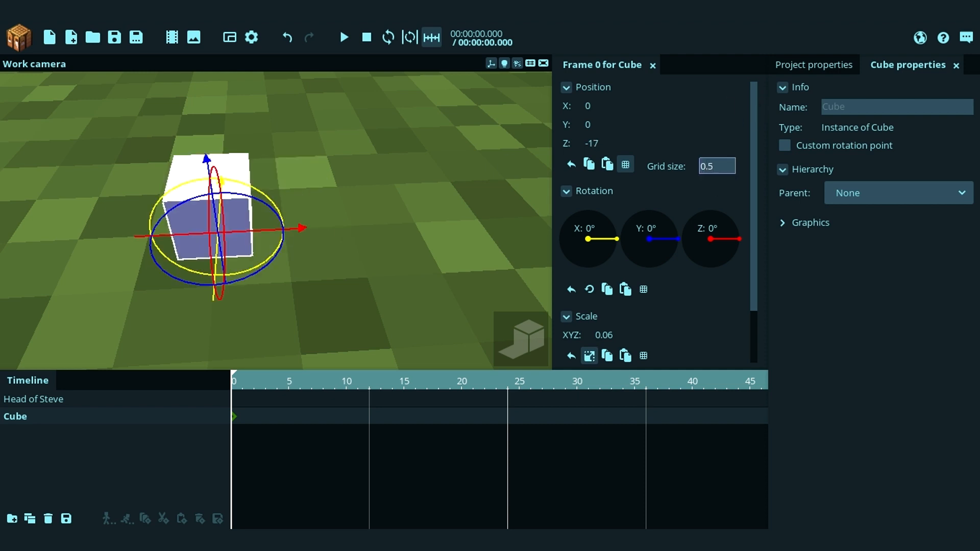
{"action": "mouse_move", "coordinate": [286, 242]}
{"action": "left_mouse_down"}
{"action": "mouse_move", "coordinate": [273, 240]}
{"action": "mouse_move", "coordinate": [295, 239]}
{"action": "left_mouse_up"}
{"action": "left_click", "coordinate": [430, 197]}
Step: Move the cube along X to -0.50 to align it with the ground pixels
{"action": "left_click_drag", "start_coordinate": [430, 197], "coordinate": [449, 204]}
{"action": "mouse_move", "coordinate": [366, 217]}
{"action": "left_mouse_down"}
{"action": "mouse_move", "coordinate": [365, 153]}
{"action": "mouse_move", "coordinate": [366, 217]}
{"action": "left_mouse_up"}
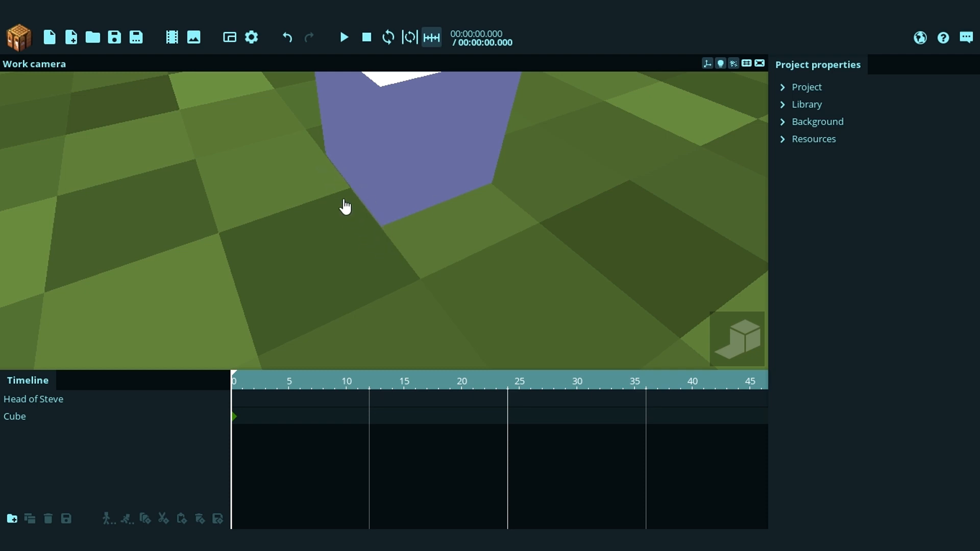
{"action": "mouse_move", "coordinate": [401, 198]}
{"action": "left_mouse_down"}
{"action": "mouse_move", "coordinate": [393, 217]}
{"action": "mouse_move", "coordinate": [316, 209]}
{"action": "mouse_move", "coordinate": [285, 240]}
{"action": "mouse_move", "coordinate": [383, 203]}
{"action": "left_mouse_up"}
{"action": "left_click", "coordinate": [383, 204]}
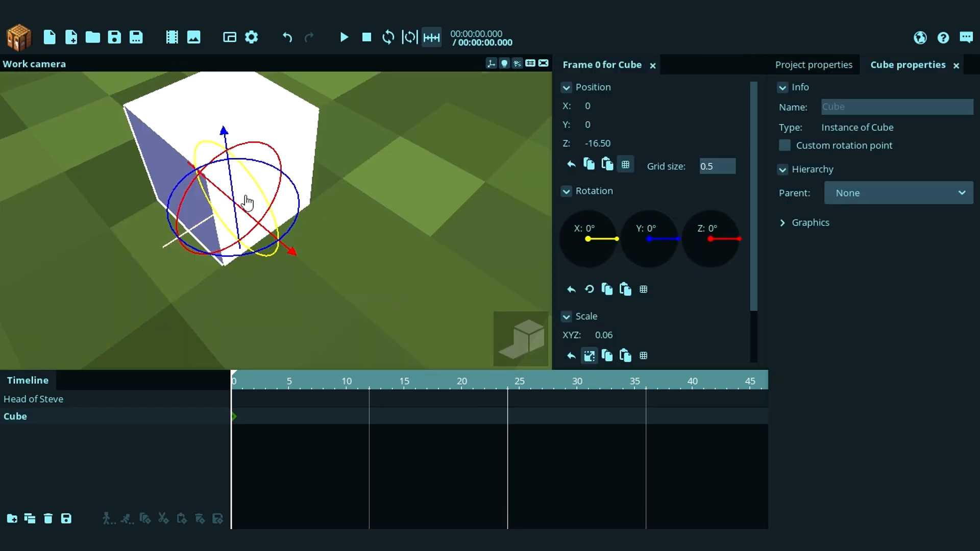
{"action": "left_click_drag", "start_coordinate": [246, 198], "coordinate": [217, 217]}
{"action": "left_click_drag", "start_coordinate": [356, 195], "coordinate": [315, 197]}
Step: Examine the cube's placement relative to the head from several angles
{"action": "left_click", "coordinate": [358, 196]}
{"action": "scroll", "coordinate": [316, 198], "scroll_direction": "down", "scroll_amount": 4}
{"action": "left_click", "coordinate": [363, 173]}
{"action": "scroll", "coordinate": [405, 161], "scroll_direction": "down", "scroll_amount": 4}
{"action": "left_click_drag", "start_coordinate": [405, 162], "coordinate": [423, 319]}
{"action": "scroll", "coordinate": [422, 319], "scroll_direction": "down", "scroll_amount": 4}
{"action": "left_click_drag", "start_coordinate": [394, 281], "coordinate": [381, 273]}
{"action": "right_click_drag", "start_coordinate": [381, 274], "coordinate": [413, 218]}
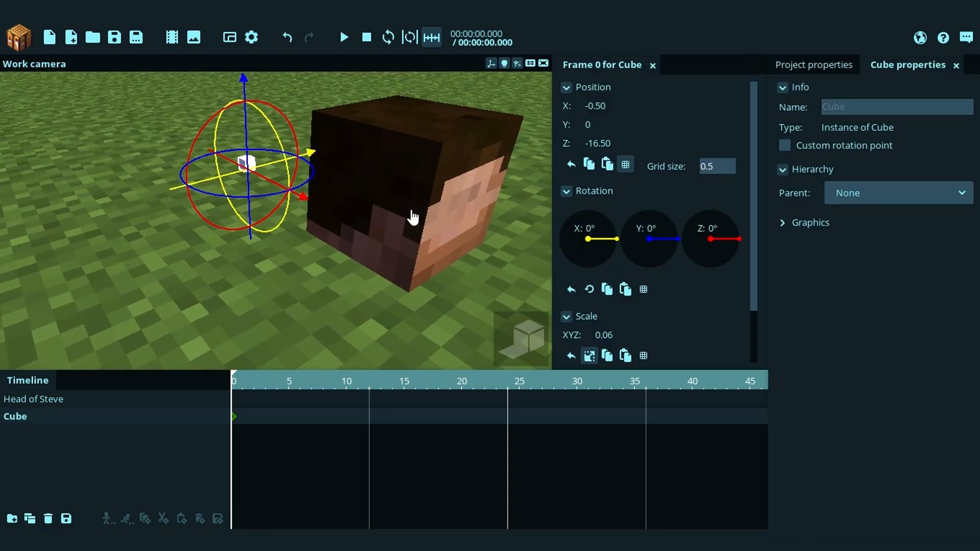
{"action": "left_click_drag", "start_coordinate": [435, 107], "coordinate": [607, 81]}
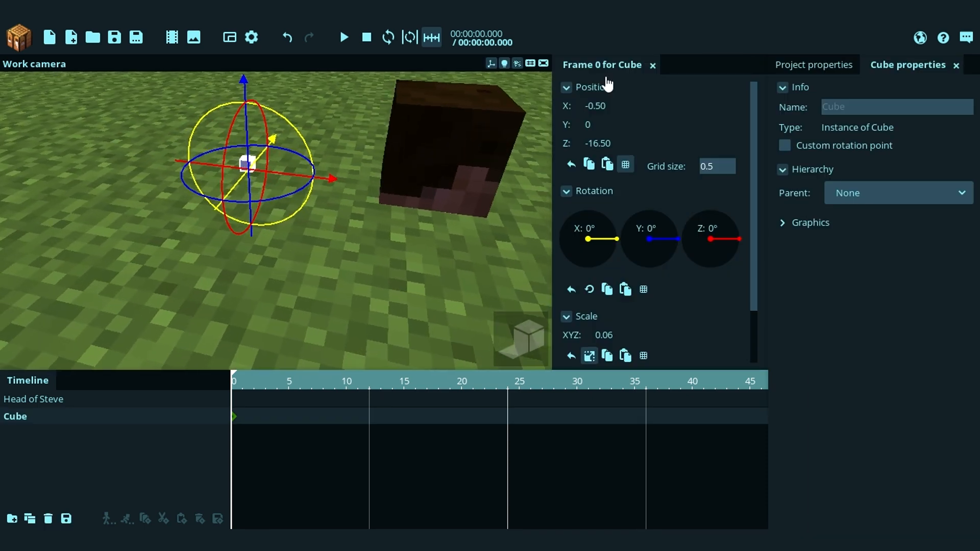
Step: Move the cube along Z to 3.50 so it reaches the front face of the head
{"action": "left_click_drag", "start_coordinate": [247, 164], "coordinate": [478, 236]}
{"action": "right_click_drag", "start_coordinate": [478, 236], "coordinate": [363, 257]}
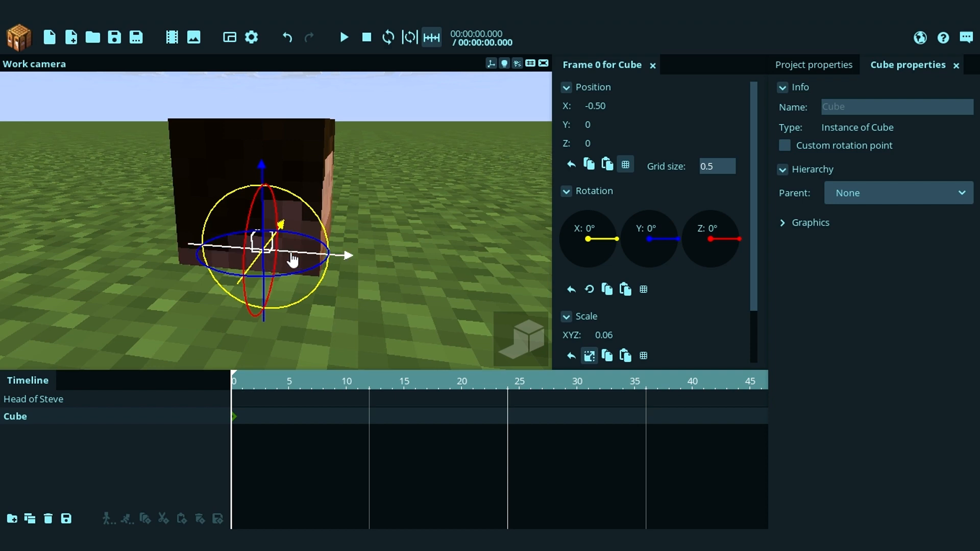
{"action": "left_click_drag", "start_coordinate": [291, 260], "coordinate": [350, 275]}
{"action": "right_click_drag", "start_coordinate": [451, 201], "coordinate": [389, 259]}
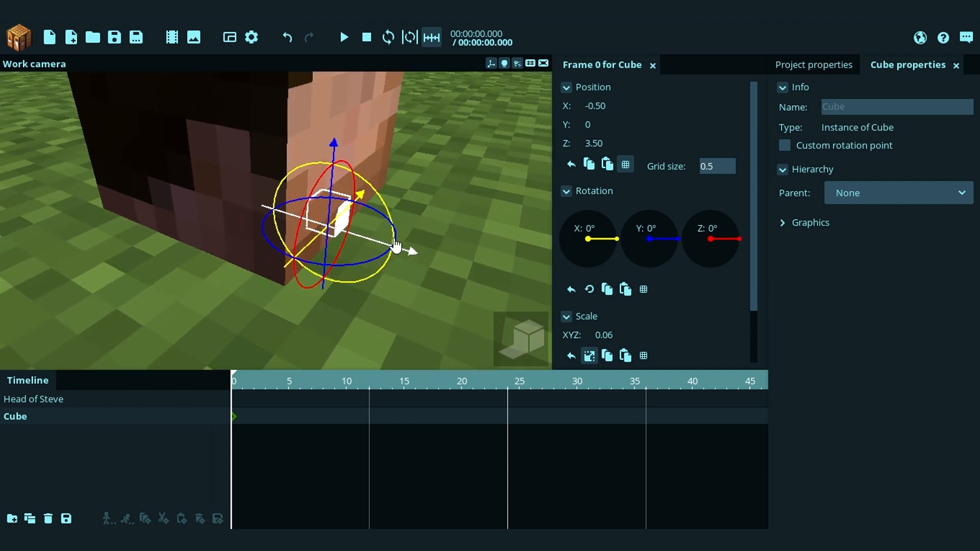
Step: Enable a custom rotation point for the cube
{"action": "left_click", "coordinate": [799, 148]}
{"action": "left_click", "coordinate": [799, 148]}
{"action": "right_click_drag", "start_coordinate": [380, 165], "coordinate": [407, 157]}
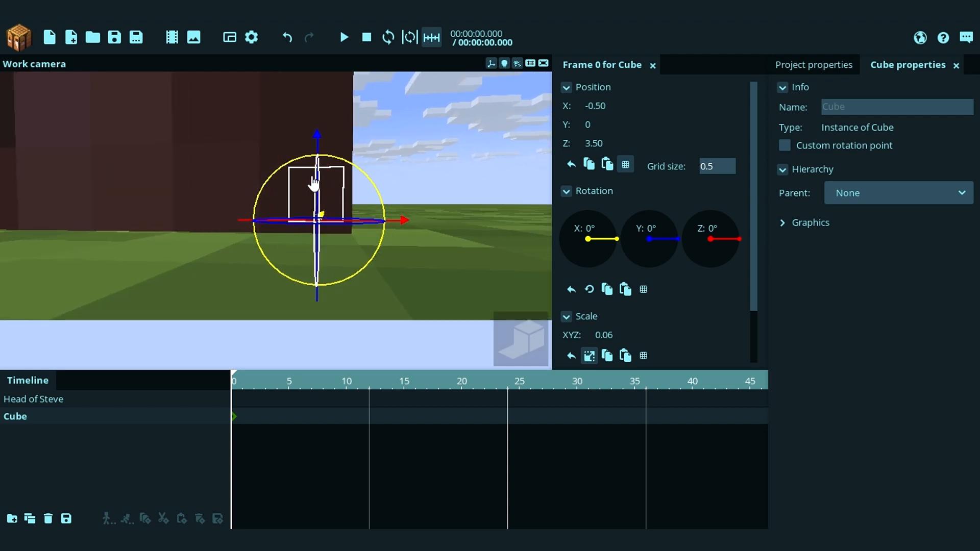
{"action": "right_click_drag", "start_coordinate": [314, 182], "coordinate": [318, 215]}
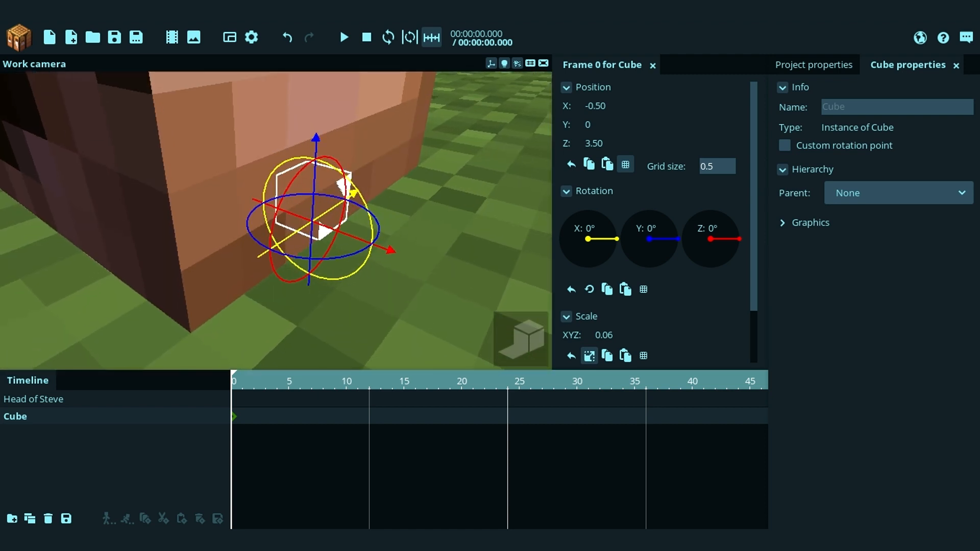
{"action": "left_click", "coordinate": [832, 153]}
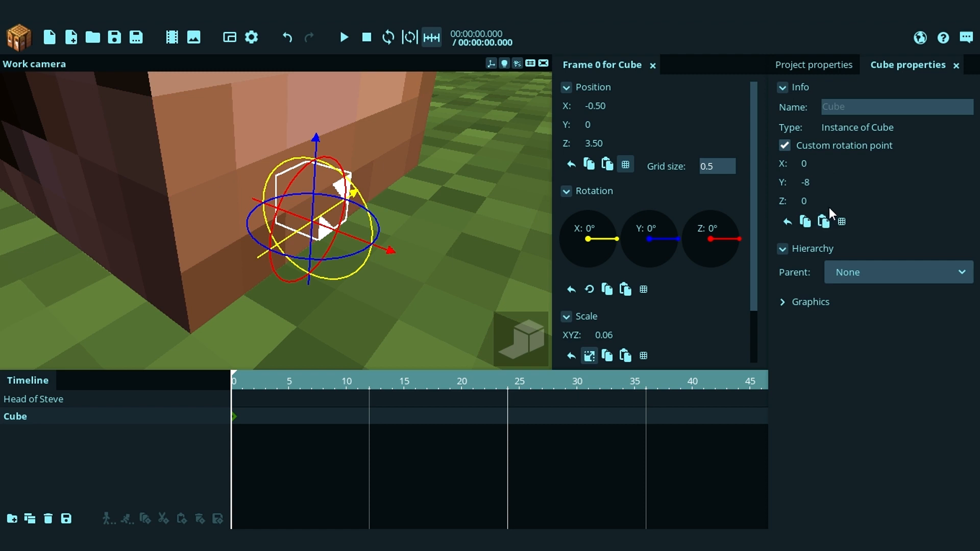
Step: Set the Z value of the cube's custom rotation point to 8, leaving X at 0 and Y at -8
{"action": "left_click_drag", "start_coordinate": [824, 202], "coordinate": [860, 204]}
{"action": "key", "text": "ctrl+z"}
{"action": "right_click_drag", "start_coordinate": [450, 194], "coordinate": [444, 196]}
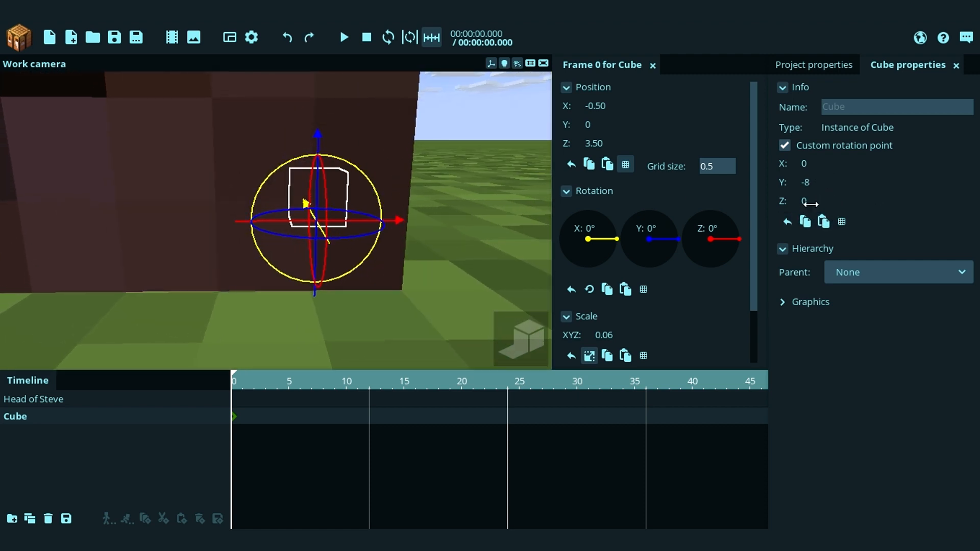
{"action": "left_click_drag", "start_coordinate": [810, 201], "coordinate": [878, 204]}
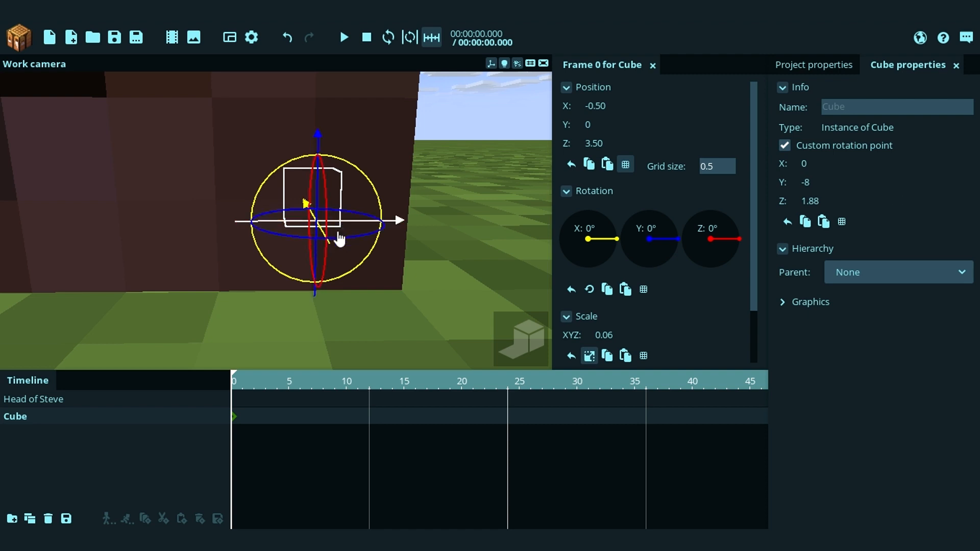
{"action": "left_click", "coordinate": [829, 202]}
{"action": "type", "text": "8"}
{"action": "key", "text": "Return"}
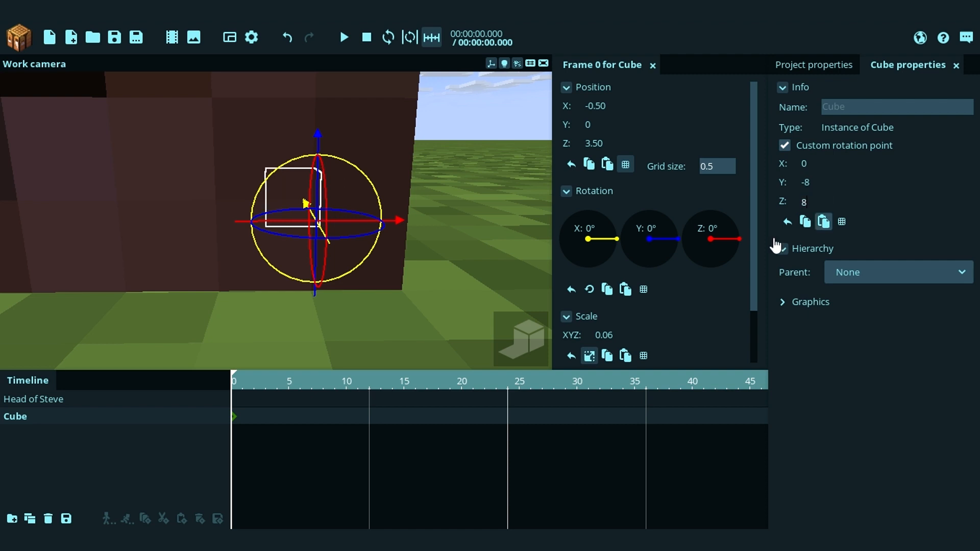
Step: Move the cube along Z to 4 and turn off position grid snapping
{"action": "middle_click_drag", "start_coordinate": [492, 182], "coordinate": [321, 259]}
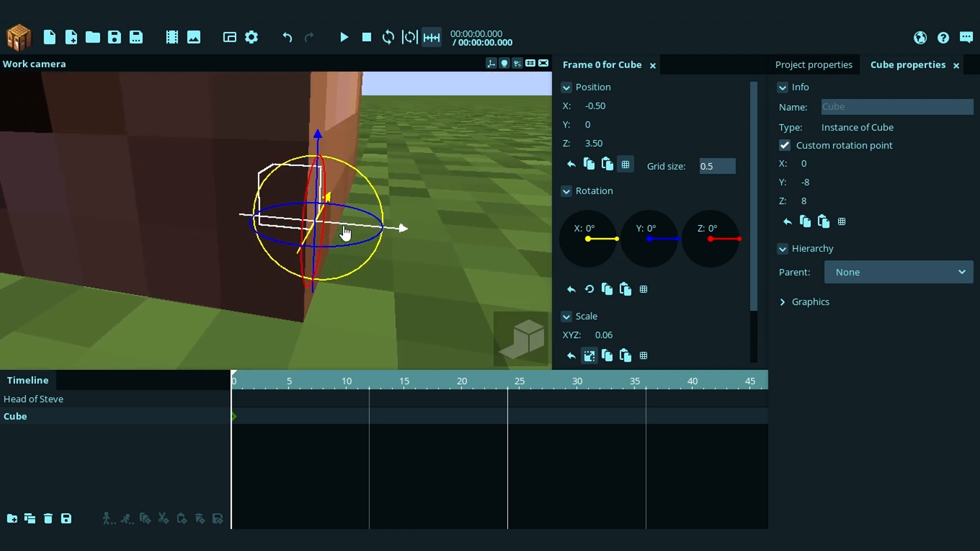
{"action": "left_click_drag", "start_coordinate": [344, 235], "coordinate": [378, 241]}
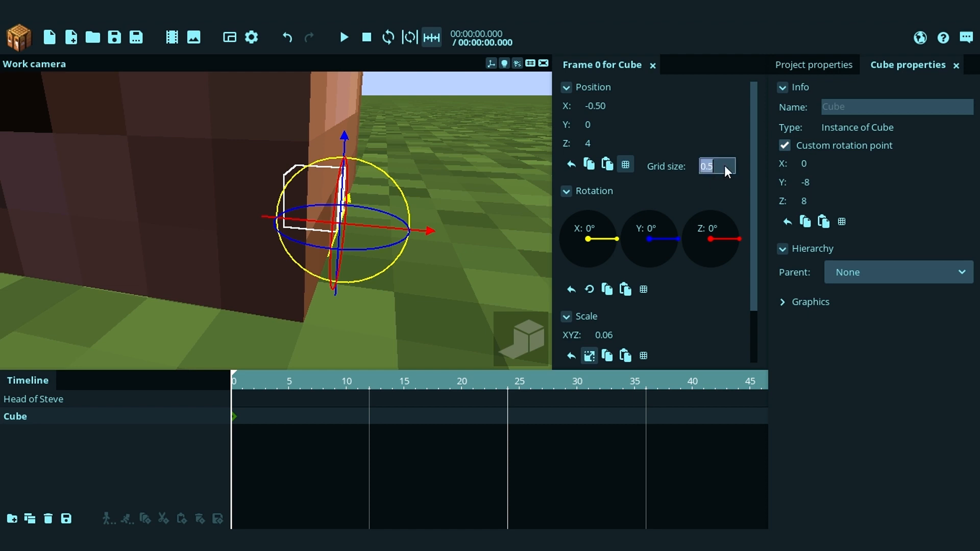
{"action": "left_click", "coordinate": [626, 163]}
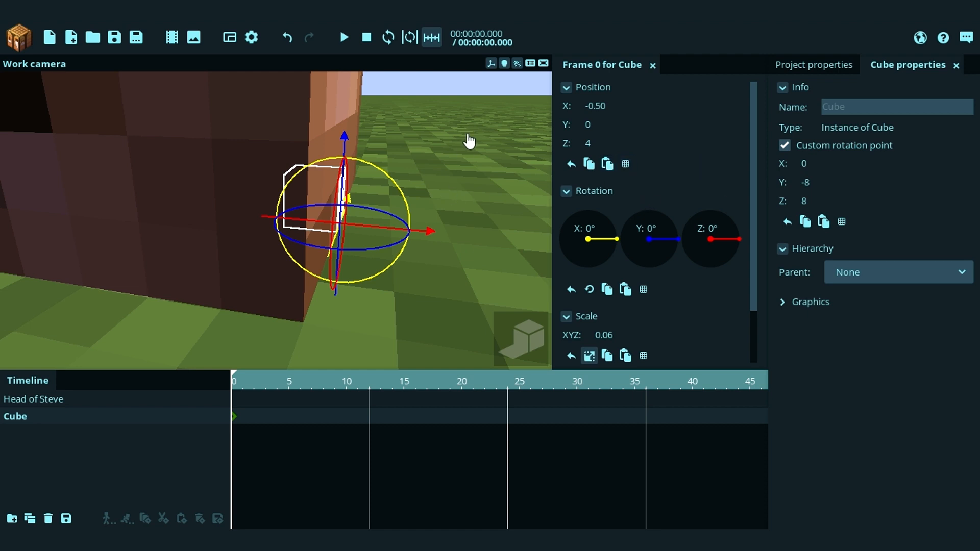
Step: Try nudging the cube along Z to 4.01, slightly in front of the head's face, and undo the movement
{"action": "middle_click_drag", "start_coordinate": [468, 142], "coordinate": [439, 154]}
{"action": "left_click_drag", "start_coordinate": [372, 214], "coordinate": [375, 214]}
{"action": "middle_click_drag", "start_coordinate": [423, 132], "coordinate": [471, 134]}
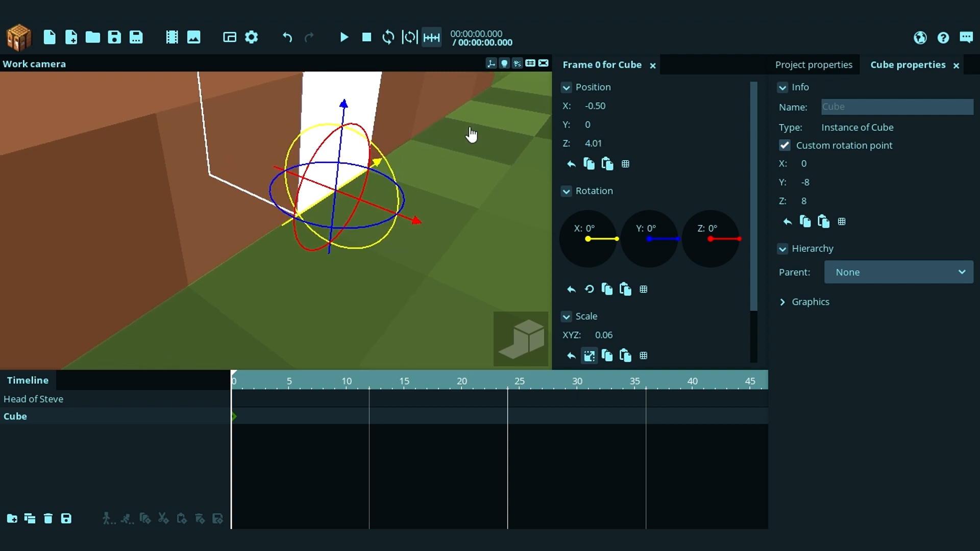
{"action": "key", "text": "ctrl+z"}
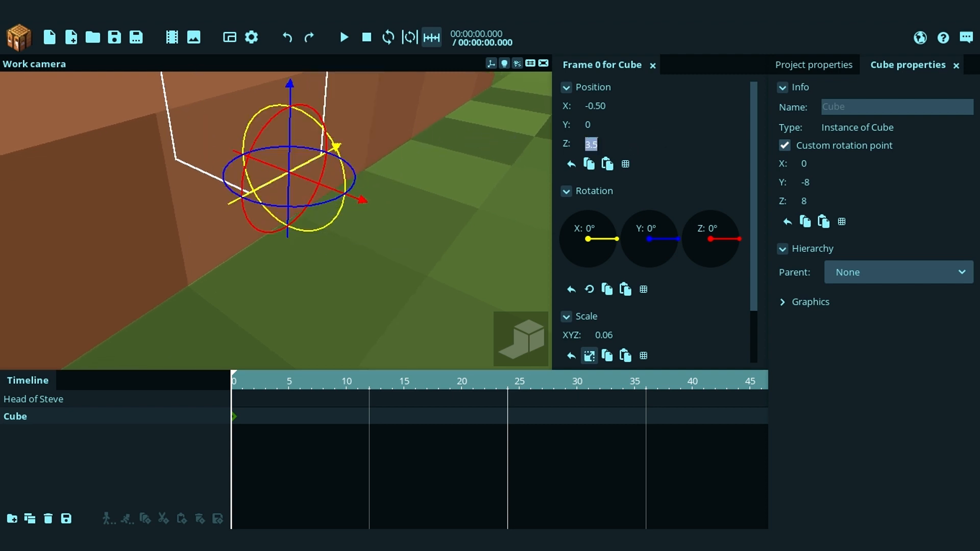
Step: Set the cube's Z position to exactly 4
{"action": "type", "text": "4"}
{"action": "key", "text": "Return"}
{"action": "middle_click_drag", "start_coordinate": [484, 220], "coordinate": [525, 193]}
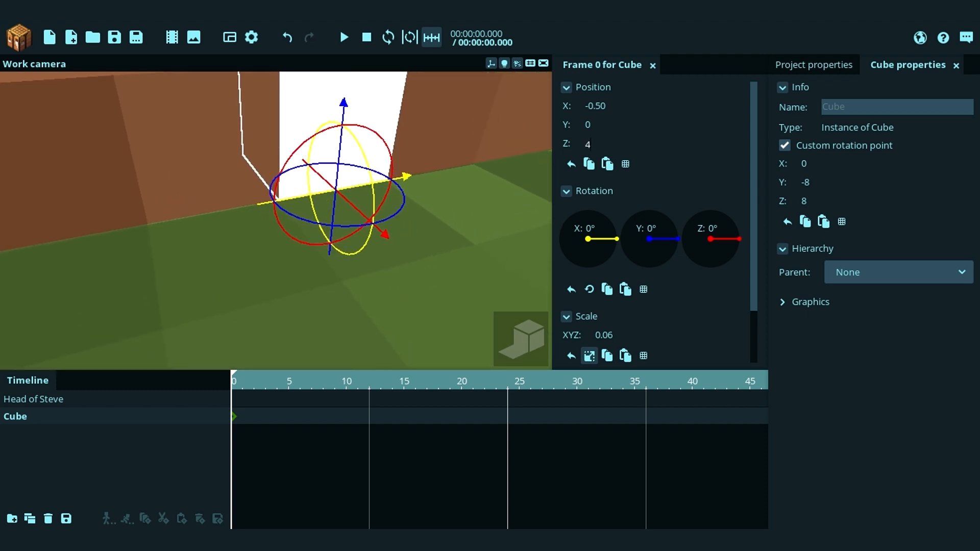
Step: Deselect the cube and examine from several angles how its front surface meets the head's face
{"action": "left_click", "coordinate": [480, 214]}
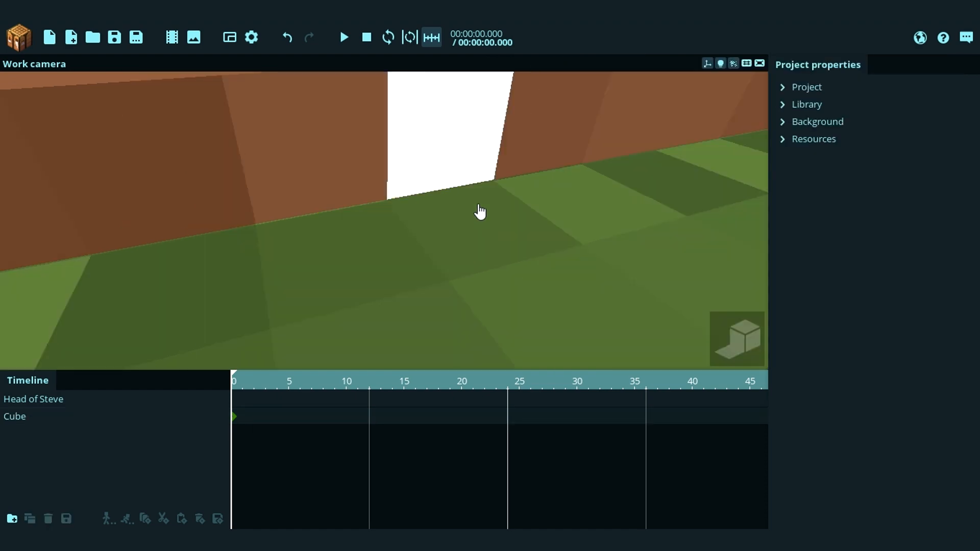
{"action": "right_click_drag", "start_coordinate": [480, 214], "coordinate": [495, 234]}
{"action": "key", "text": "s"}
{"action": "key", "text": "s"}
{"action": "key", "text": "w"}
{"action": "key", "text": "s"}
{"action": "key", "text": "w"}
{"action": "key", "text": "w"}
{"action": "key", "text": "s"}
{"action": "right_click_drag", "start_coordinate": [499, 179], "coordinate": [499, 179]}
{"action": "left_click_drag", "start_coordinate": [499, 180], "coordinate": [435, 192]}
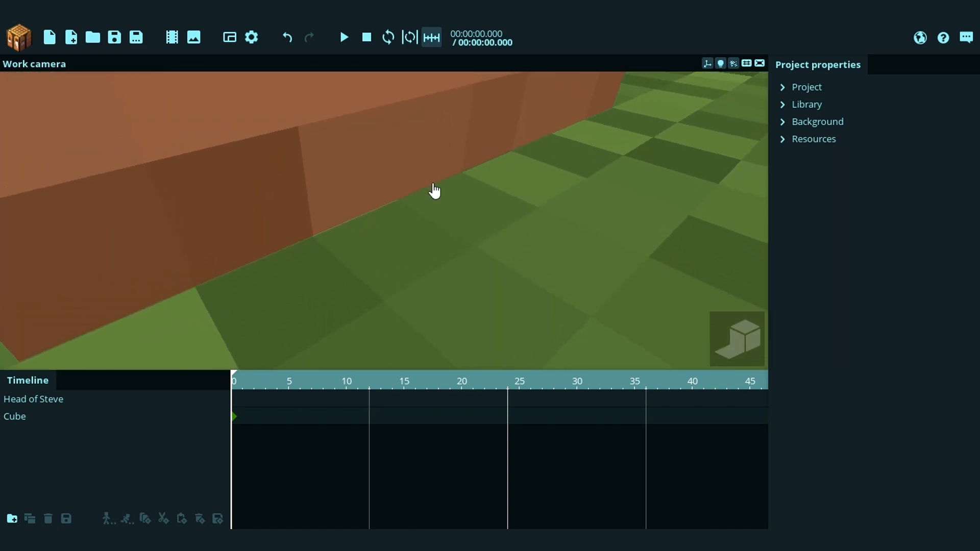
Step: Select the cube again and nudge it along Z to 4.01
{"action": "left_click", "coordinate": [426, 190]}
{"action": "left_click", "coordinate": [327, 143]}
{"action": "left_click_drag", "start_coordinate": [327, 143], "coordinate": [326, 142]}
{"action": "left_click_drag", "start_coordinate": [426, 177], "coordinate": [425, 177]}
{"action": "left_click_drag", "start_coordinate": [323, 193], "coordinate": [328, 196]}
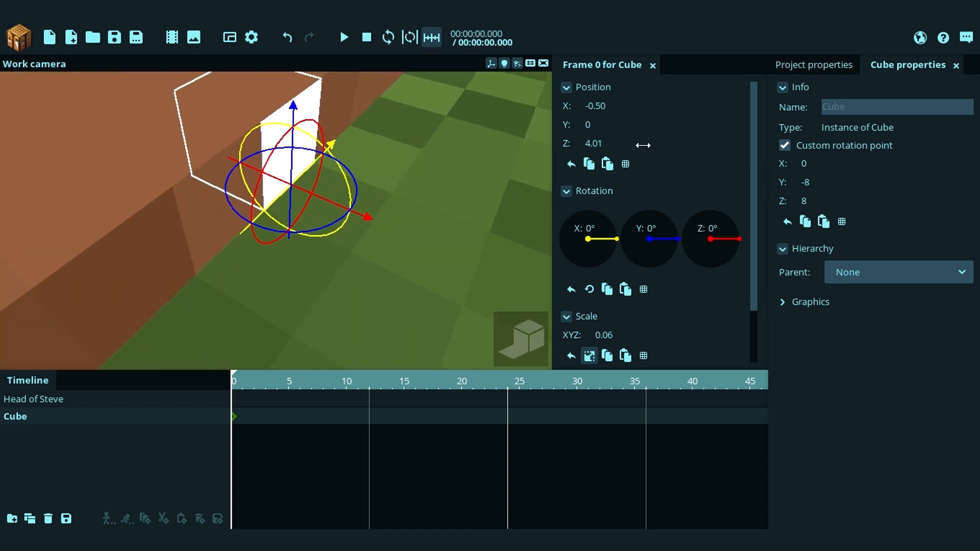
Step: Reduce the cube's Z position to 4.00, keeping only a minimal offset in front of the head's face
{"action": "key", "text": "BackSpace"}
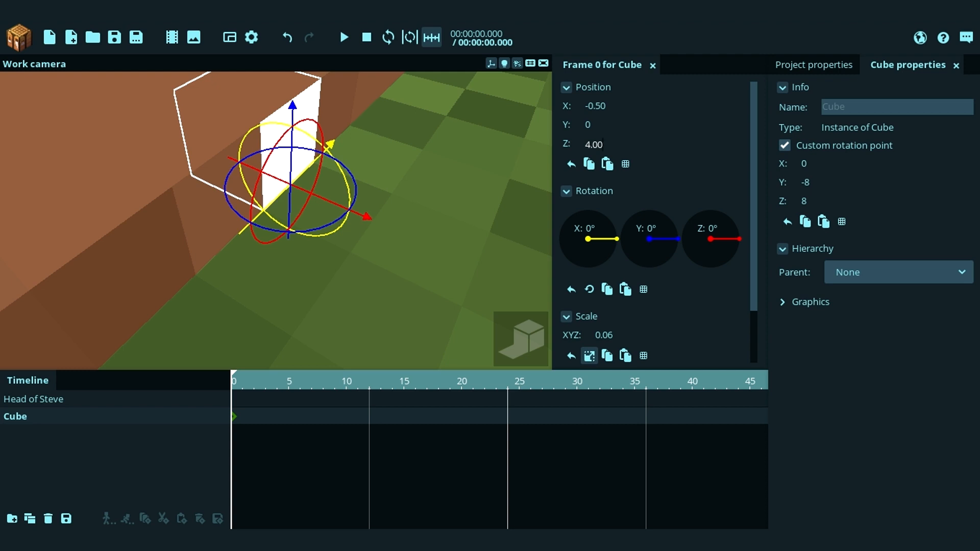
{"action": "key", "text": "BackSpace"}
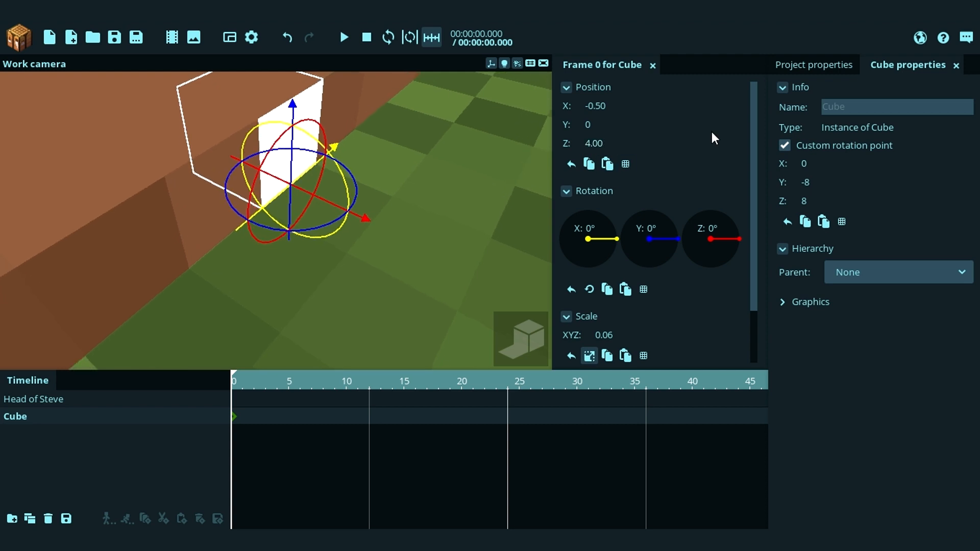
{"action": "key", "text": "Tab"}
{"action": "key", "text": "Right"}
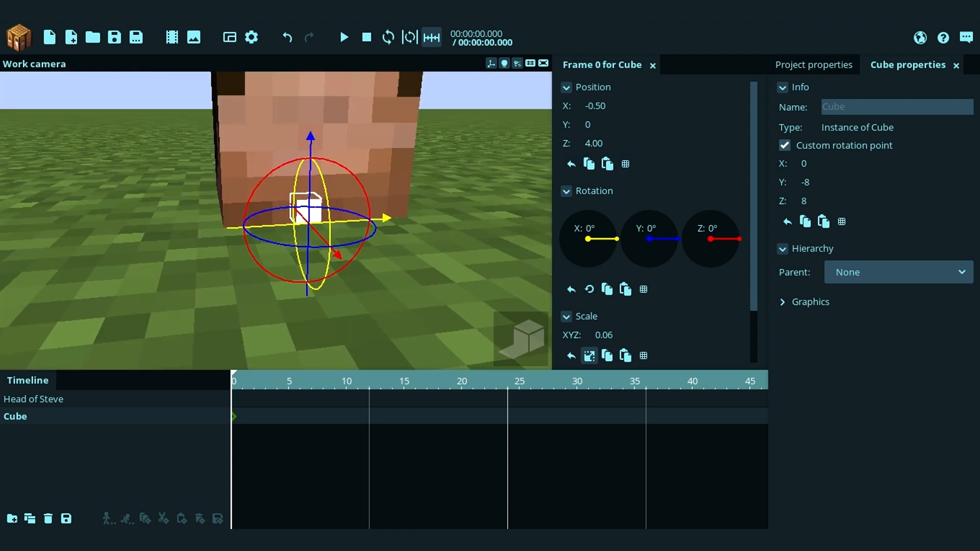
Step: Re-enable position grid snapping with grid size 0.5 and raise the cube to Y 3
{"action": "right_click_drag", "start_coordinate": [405, 221], "coordinate": [405, 222]}
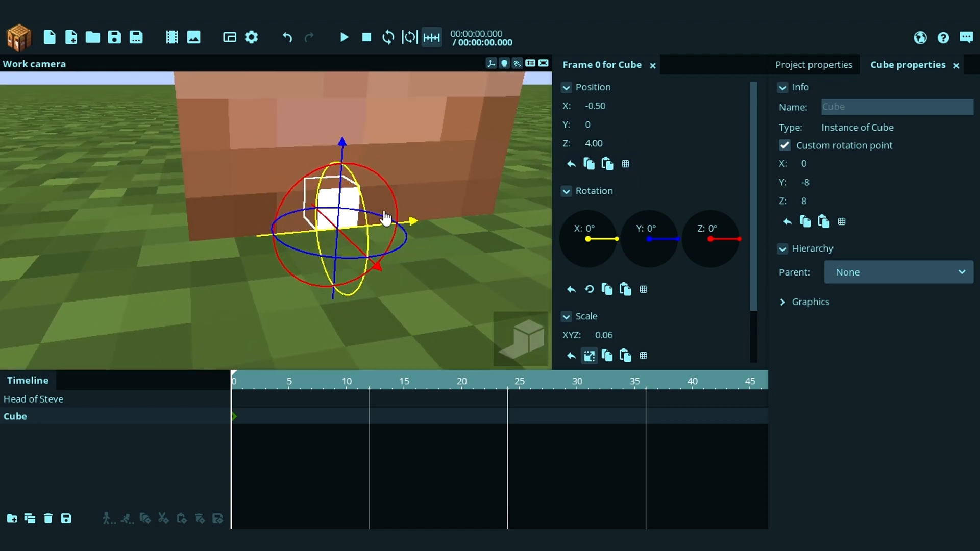
{"action": "left_click", "coordinate": [626, 164]}
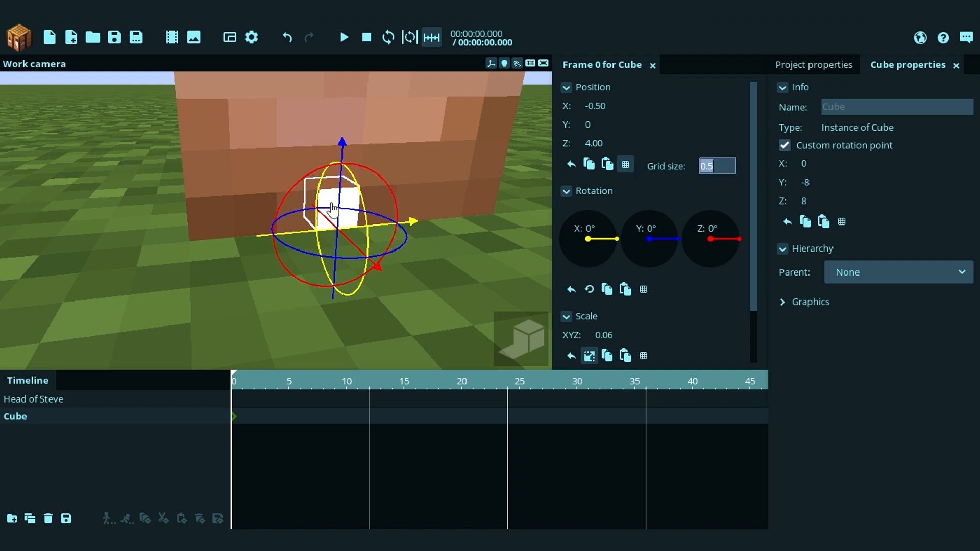
{"action": "left_click_drag", "start_coordinate": [347, 204], "coordinate": [366, 121]}
{"action": "key", "text": "e"}
{"action": "right_click_drag", "start_coordinate": [492, 131], "coordinate": [489, 129]}
{"action": "left_click_drag", "start_coordinate": [352, 166], "coordinate": [362, 123]}
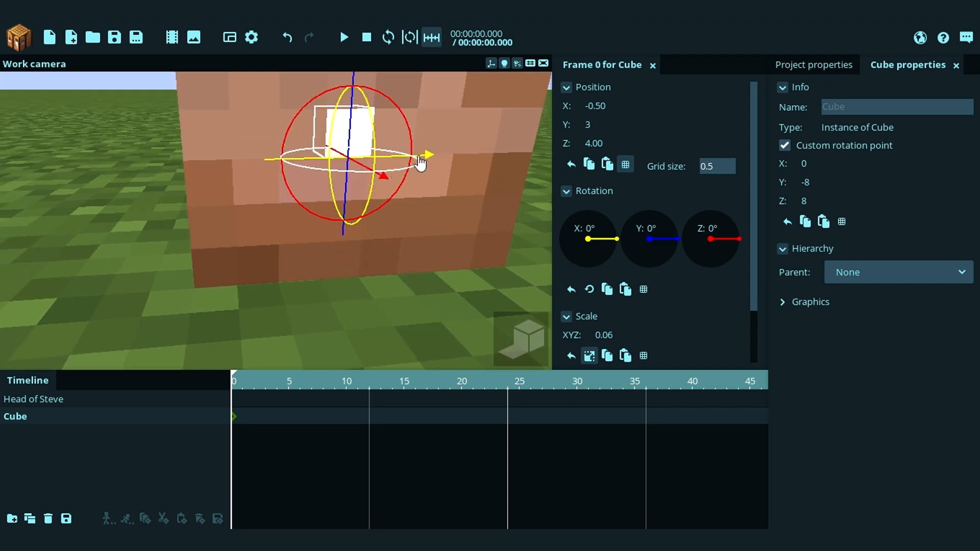
Step: Move the cube sideways along X to -2, over one eye area of the face
{"action": "left_click_drag", "start_coordinate": [388, 167], "coordinate": [322, 167]}
{"action": "right_click_drag", "start_coordinate": [356, 208], "coordinate": [369, 220]}
{"action": "key", "text": "w"}
{"action": "left_click_drag", "start_coordinate": [369, 219], "coordinate": [390, 197]}
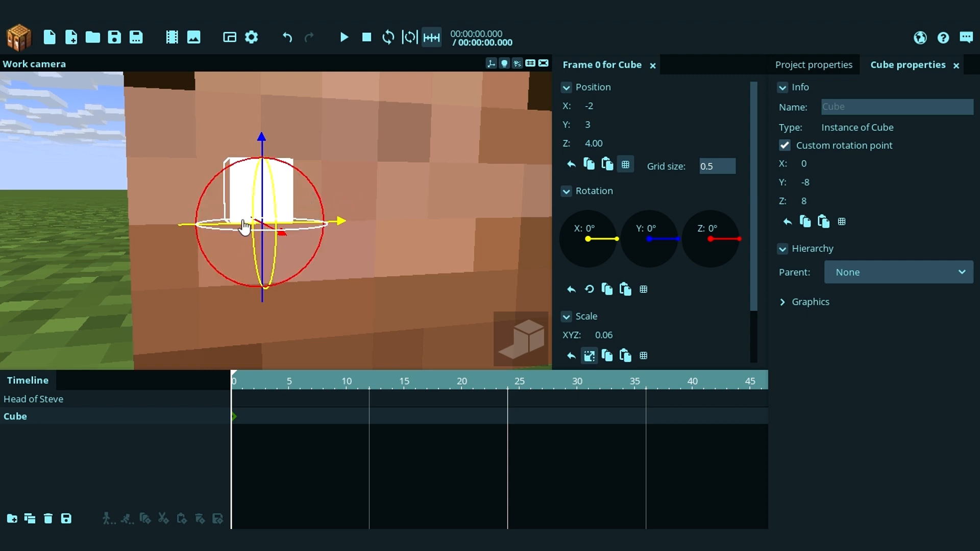
Step: Turn off uniform scaling for the cube, then try widening its X scale to 0.11 and undo that change
{"action": "scroll", "coordinate": [755, 191], "scroll_direction": "down", "scroll_amount": 3}
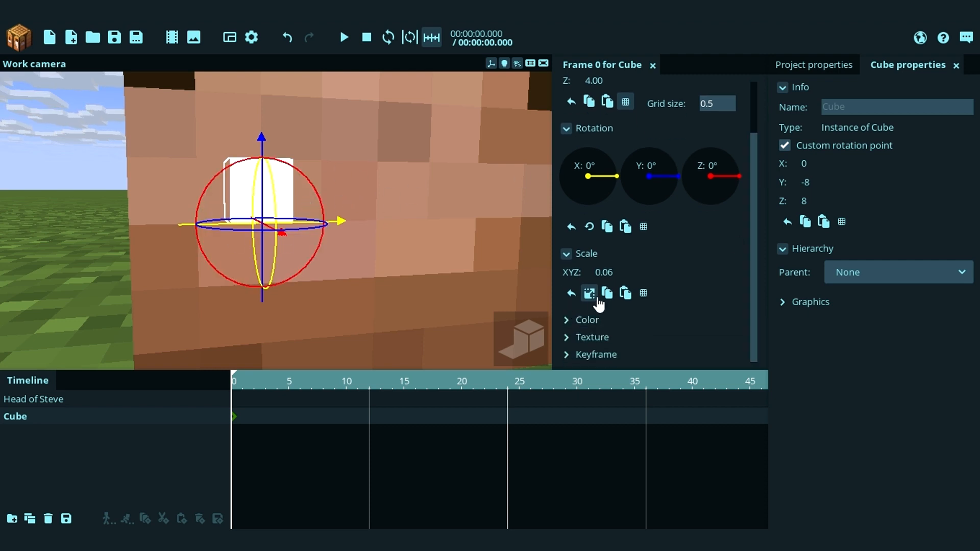
{"action": "left_click_drag", "start_coordinate": [419, 194], "coordinate": [551, 234]}
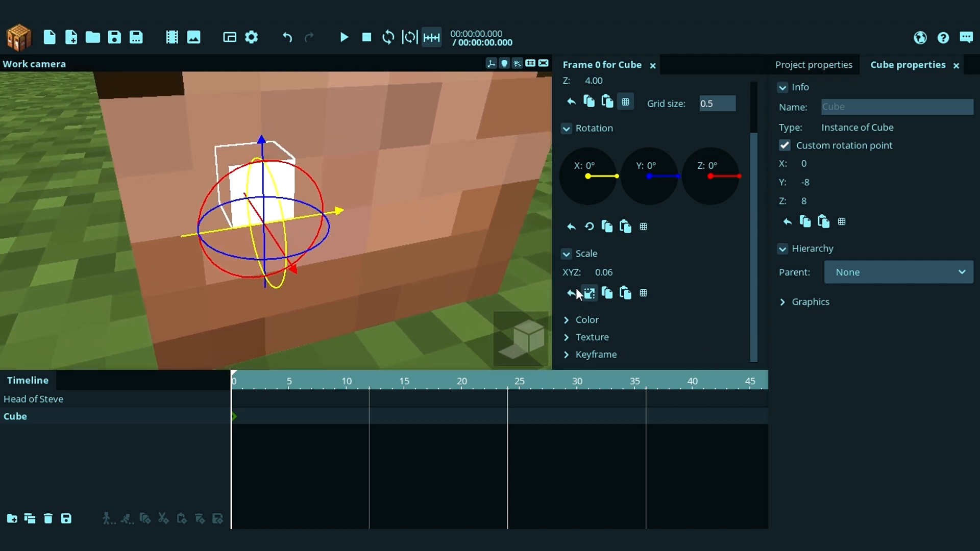
{"action": "left_click", "coordinate": [588, 297]}
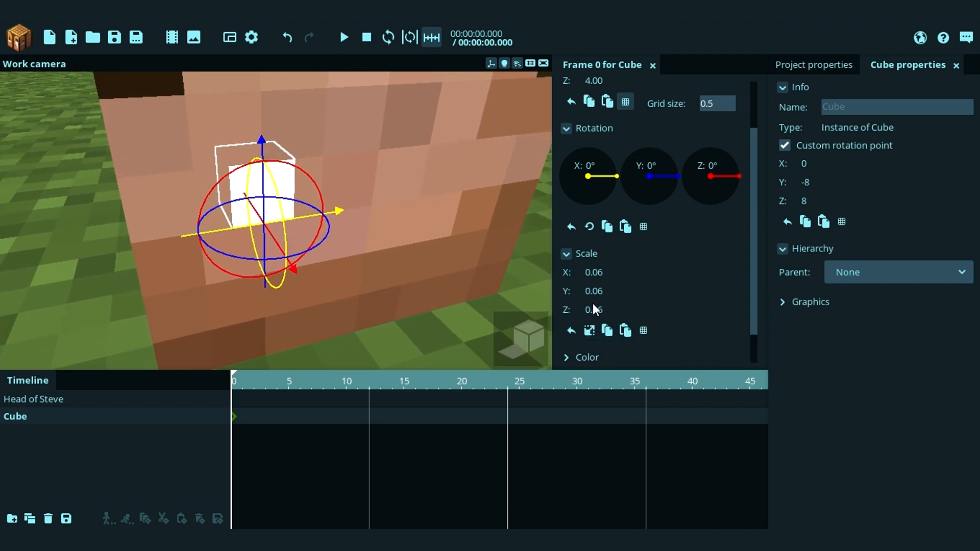
{"action": "left_click_drag", "start_coordinate": [605, 277], "coordinate": [630, 277]}
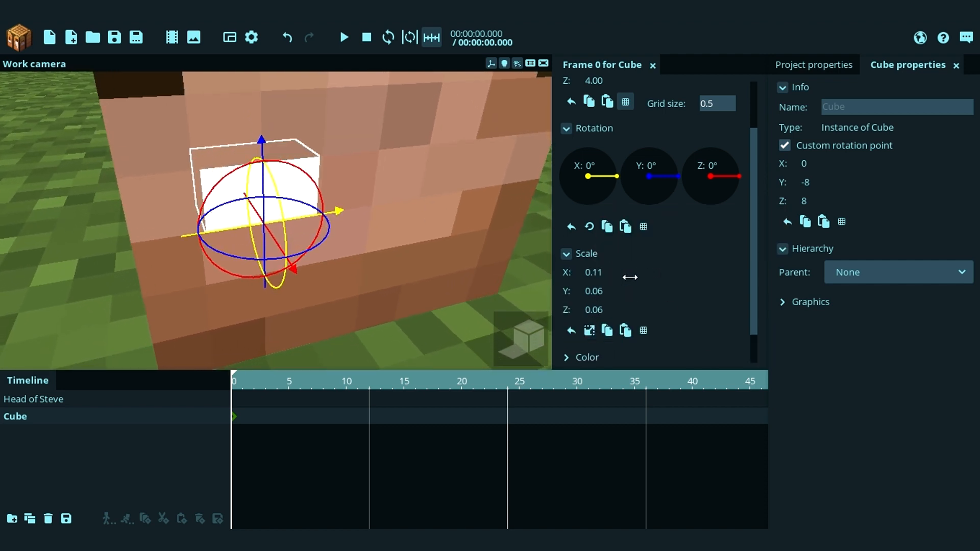
{"action": "key", "text": "ctrl+z"}
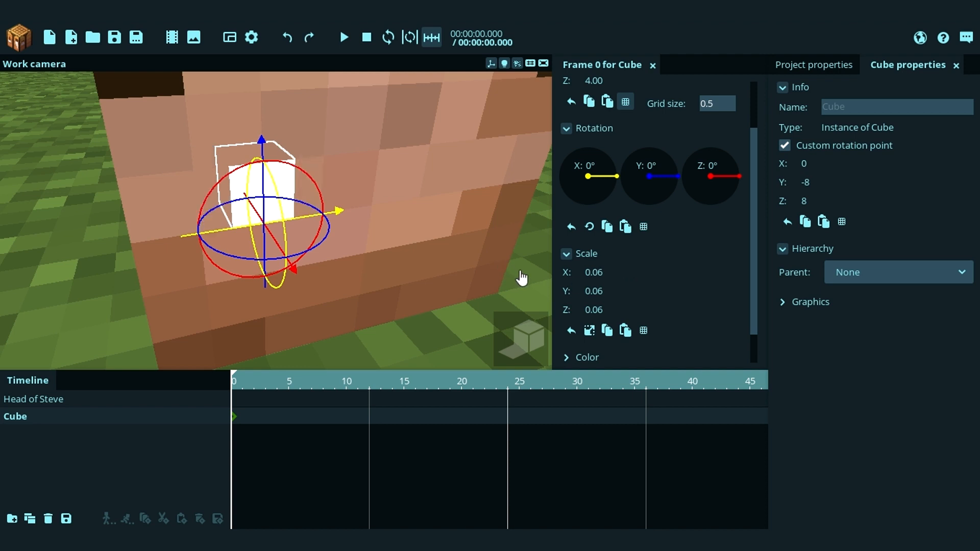
Step: Set the cube's X scale to 0.125 so it is two pixels wide
{"action": "left_click", "coordinate": [629, 292]}
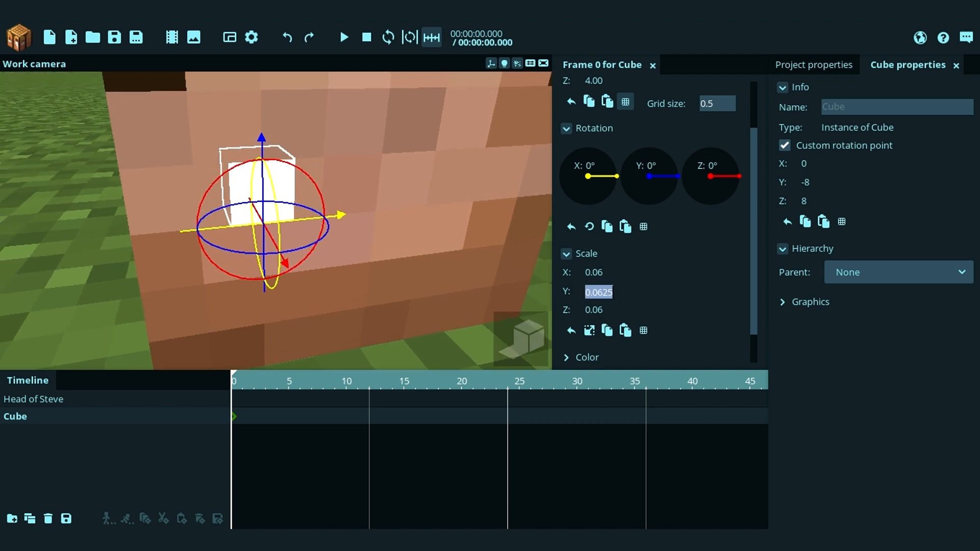
{"action": "left_click", "coordinate": [608, 291]}
{"action": "left_click", "coordinate": [611, 272]}
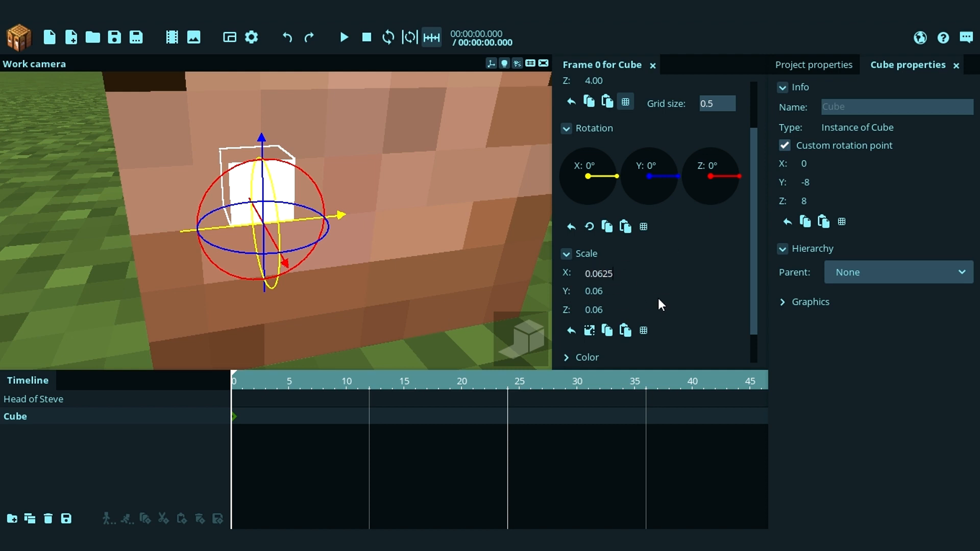
{"action": "key", "text": "BackSpace"}
{"action": "key", "text": "BackSpace"}
{"action": "key", "text": "BackSpace"}
{"action": "key", "text": "BackSpace"}
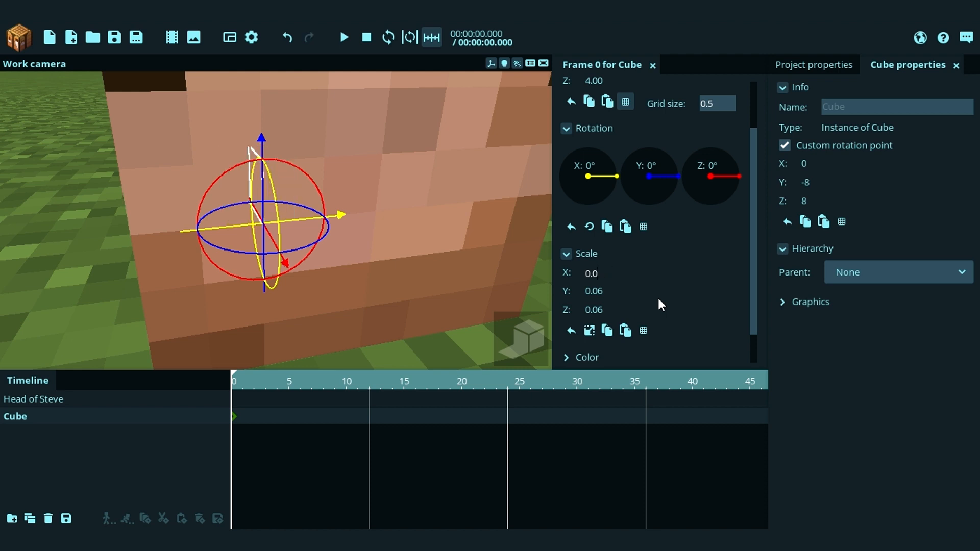
{"action": "type", "text": "12"}
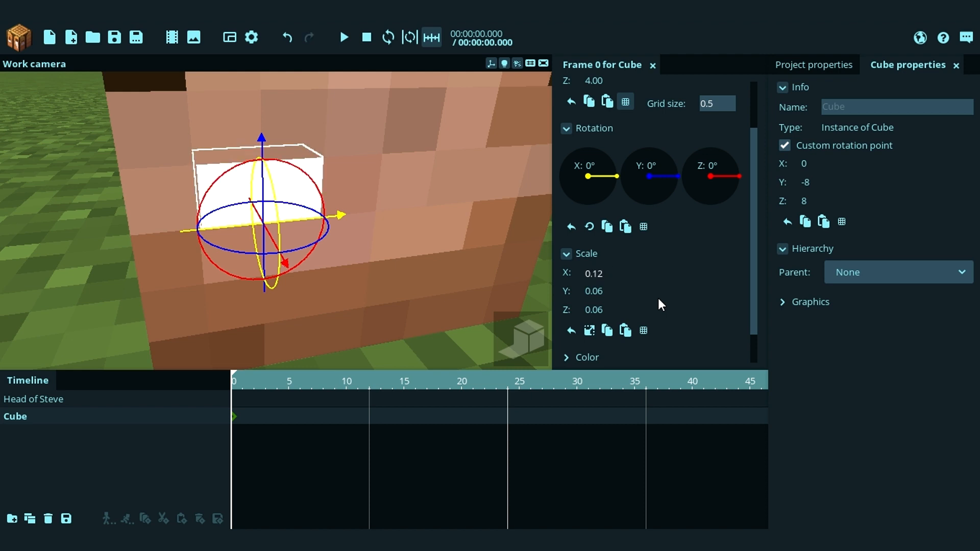
{"action": "type", "text": "5"}
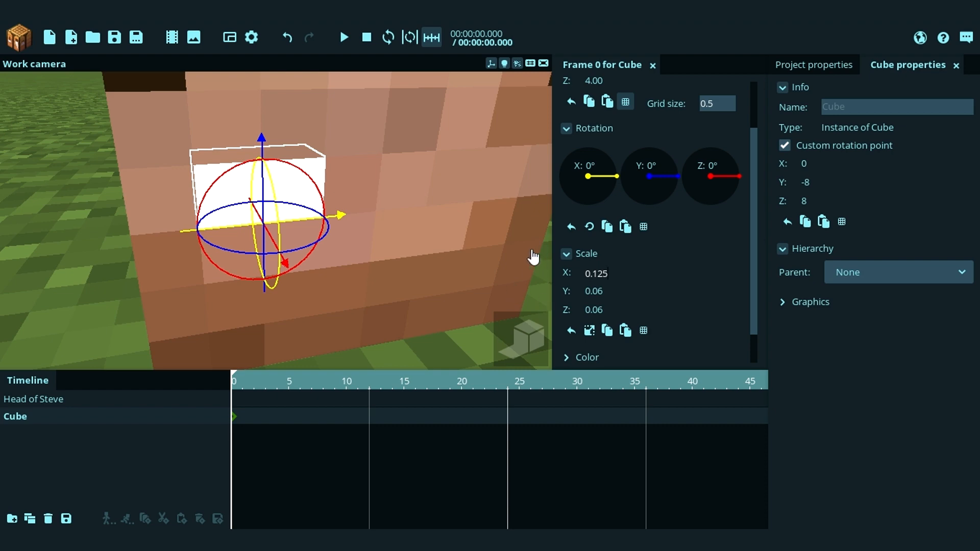
Step: Examine the scaled cube's fit on the face from close up and from a distance, and deselect it
{"action": "left_click_drag", "start_coordinate": [493, 245], "coordinate": [436, 271]}
{"action": "scroll", "coordinate": [492, 244], "scroll_direction": "down", "scroll_amount": 3}
{"action": "right_click_drag", "start_coordinate": [495, 250], "coordinate": [487, 250]}
{"action": "key", "text": "w"}
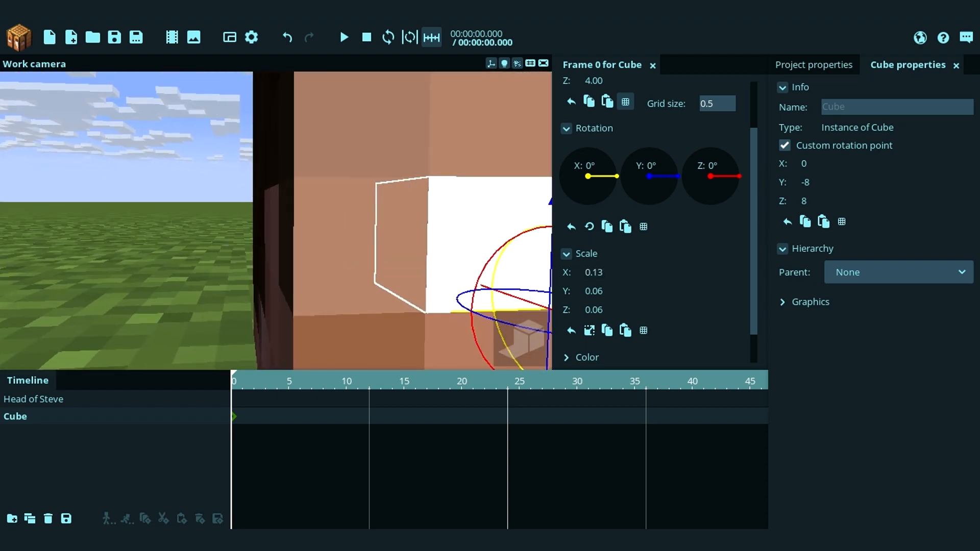
{"action": "right_click_drag", "start_coordinate": [483, 210], "coordinate": [487, 210]}
{"action": "right_click_drag", "start_coordinate": [417, 209], "coordinate": [443, 209]}
{"action": "key", "text": "s"}
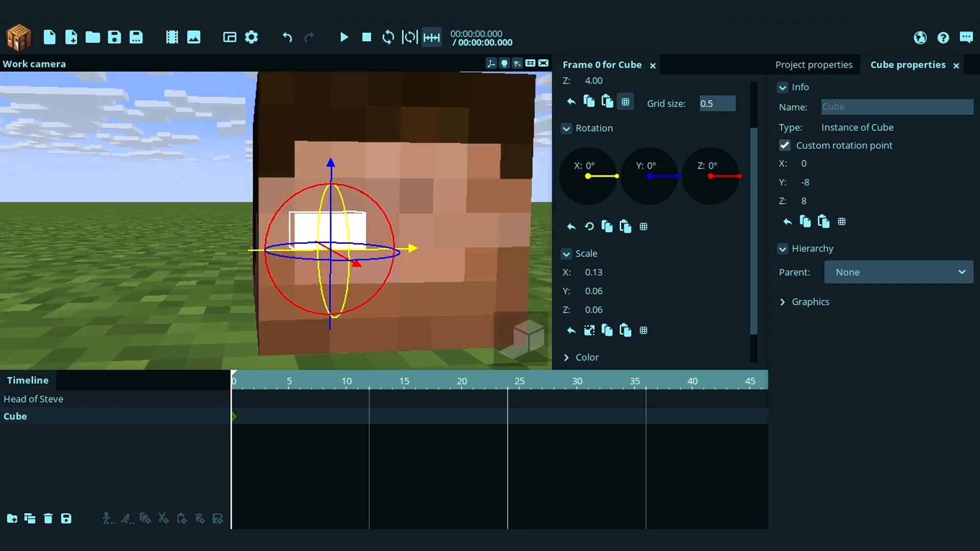
{"action": "left_click", "coordinate": [85, 143]}
{"action": "key", "text": "e"}
{"action": "right_click_drag", "start_coordinate": [135, 170], "coordinate": [148, 181]}
{"action": "key", "text": "s"}
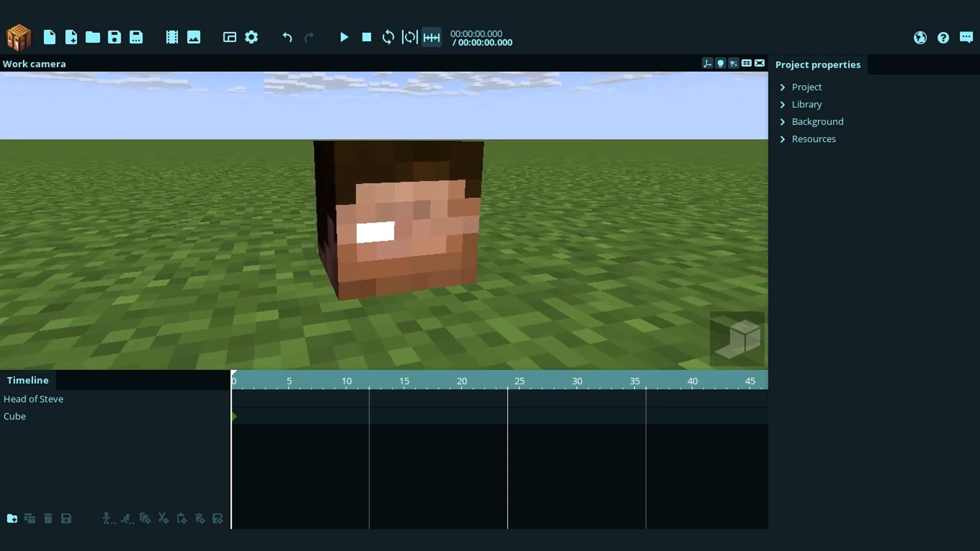
Step: Create a second untextured cube in the scene and select it
{"action": "left_click", "coordinate": [19, 38]}
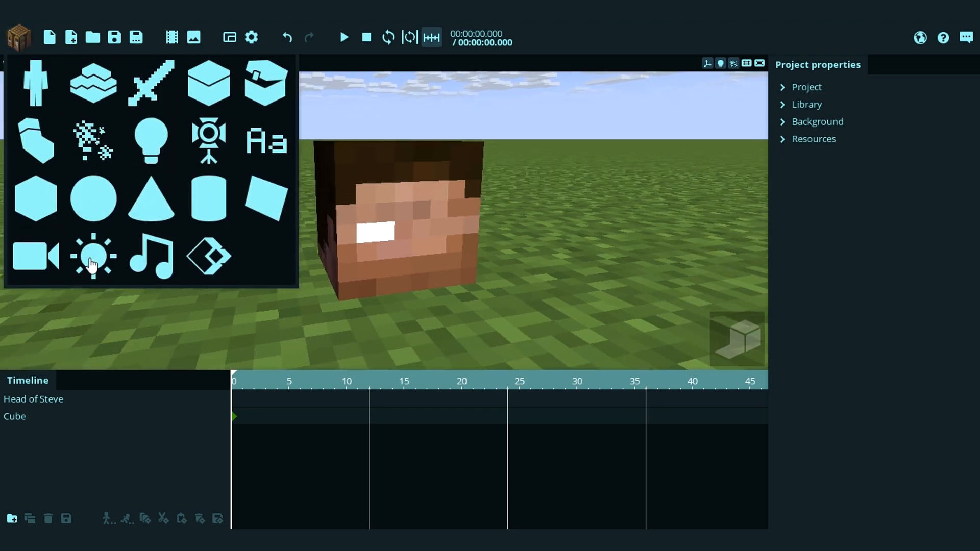
{"action": "left_click", "coordinate": [56, 217]}
{"action": "left_click", "coordinate": [431, 269]}
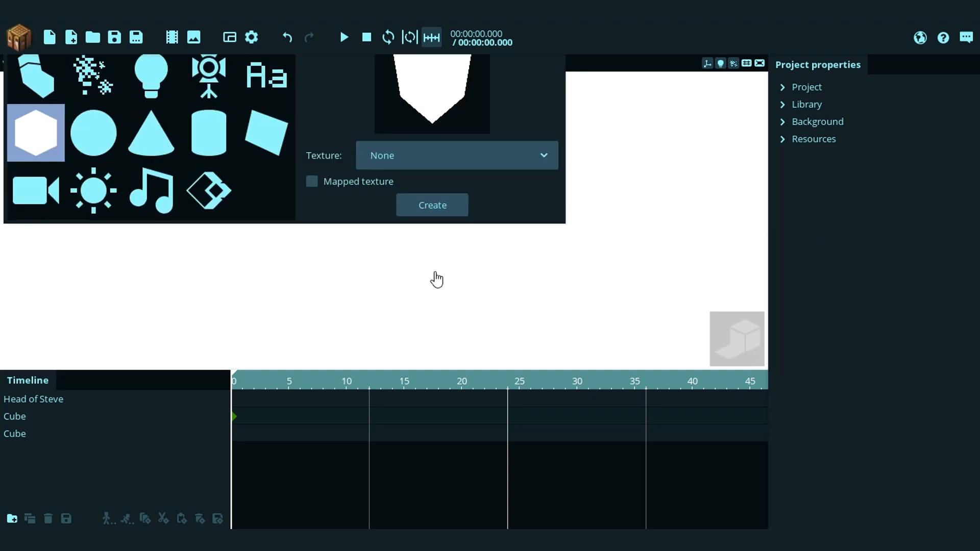
{"action": "right_click_drag", "start_coordinate": [413, 265], "coordinate": [403, 264]}
{"action": "key", "text": "s"}
{"action": "left_click", "coordinate": [404, 263]}
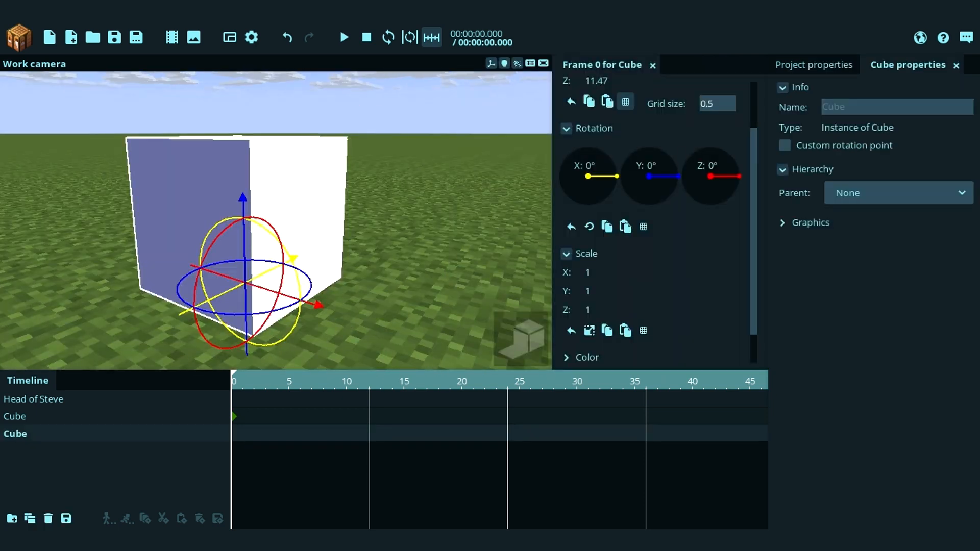
Step: Enable a custom rotation point for the new cube
{"action": "left_click", "coordinate": [847, 149]}
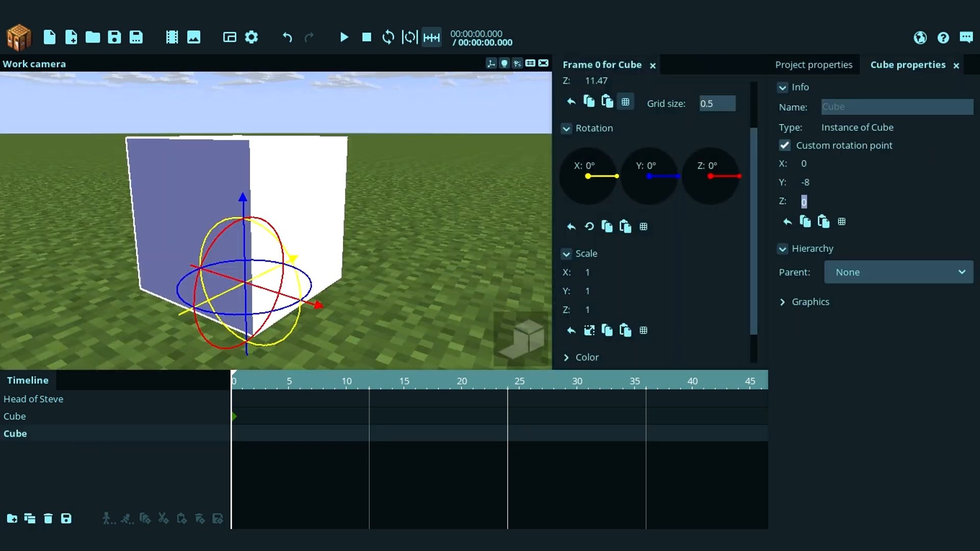
{"action": "left_click_drag", "start_coordinate": [487, 176], "coordinate": [541, 219]}
{"action": "left_click", "coordinate": [788, 222]}
{"action": "left_click_drag", "start_coordinate": [335, 281], "coordinate": [250, 263]}
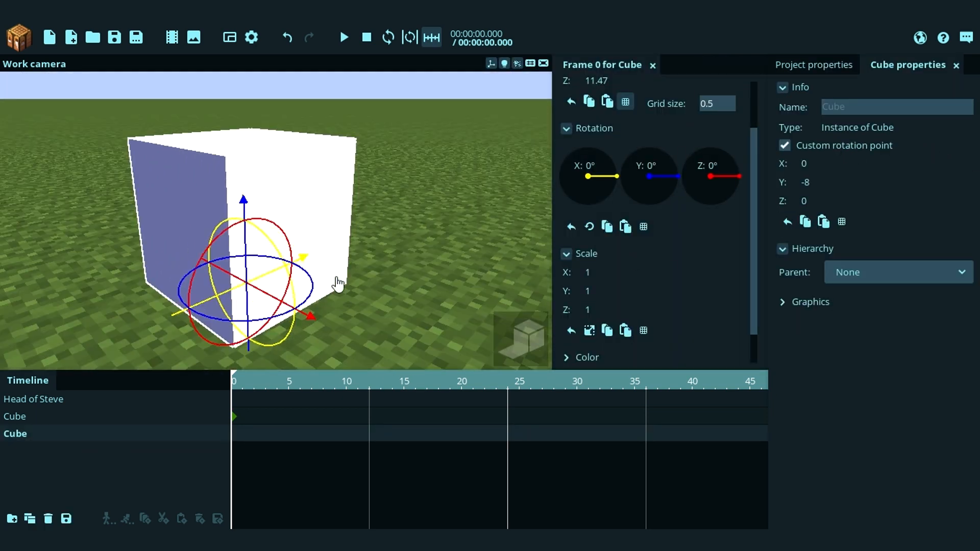
Step: Parent the new cube to the first cube so it follows the scaled eye cube
{"action": "left_click", "coordinate": [866, 272]}
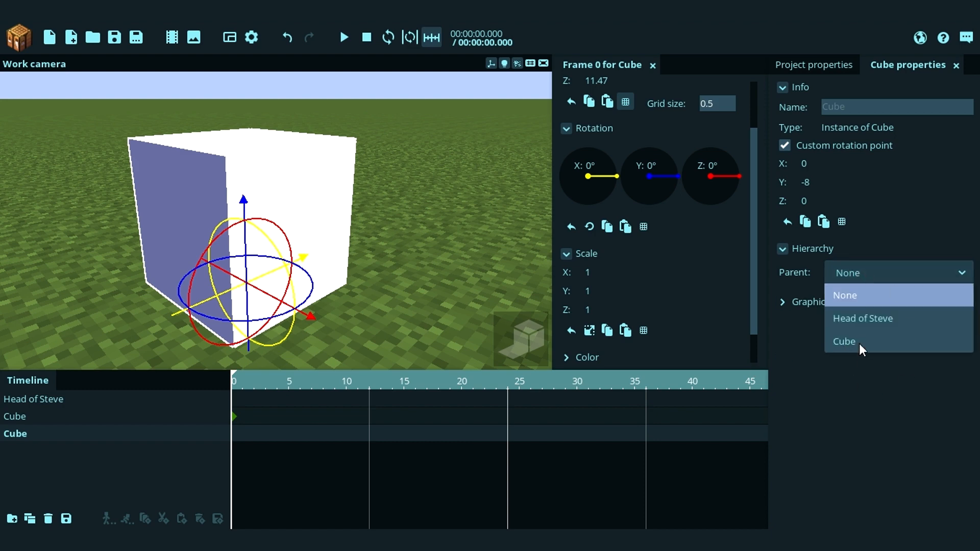
{"action": "left_click", "coordinate": [862, 345]}
{"action": "left_click_drag", "start_coordinate": [447, 207], "coordinate": [490, 176]}
{"action": "key", "text": "w"}
{"action": "mouse_move", "coordinate": [480, 198]}
{"action": "right_mouse_down"}
{"action": "mouse_move", "coordinate": [498, 212]}
{"action": "mouse_move", "coordinate": [480, 198]}
{"action": "right_mouse_up"}
{"action": "left_click_drag", "start_coordinate": [480, 198], "coordinate": [511, 189]}
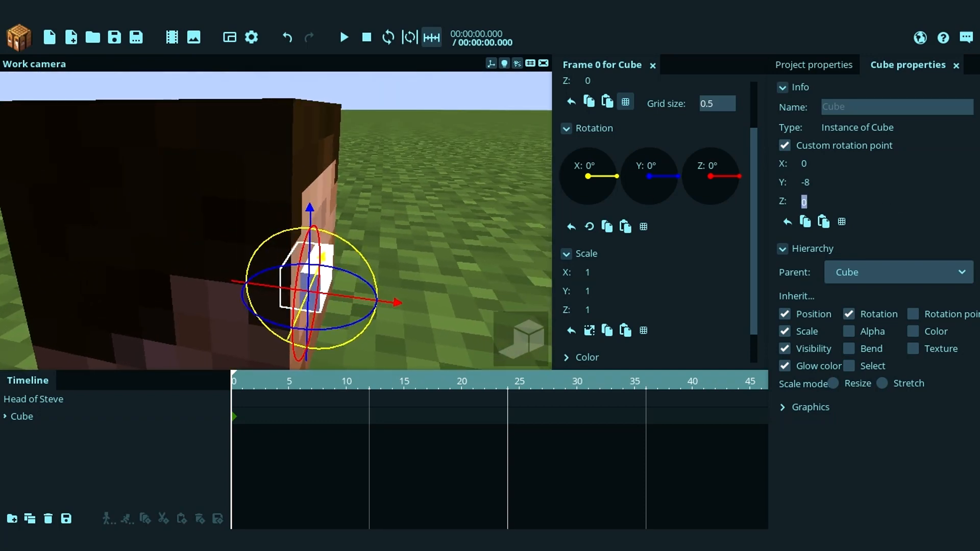
Step: Set the child cube's rotation point Z to 8 and expand the parent cube's hierarchy in the timeline
{"action": "type", "text": "8"}
{"action": "key", "text": "d"}
{"action": "right_click_drag", "start_coordinate": [452, 193], "coordinate": [428, 224]}
{"action": "key", "text": "w"}
{"action": "left_click_drag", "start_coordinate": [389, 207], "coordinate": [332, 184]}
{"action": "left_click", "coordinate": [5, 417]}
{"action": "left_click", "coordinate": [42, 418]}
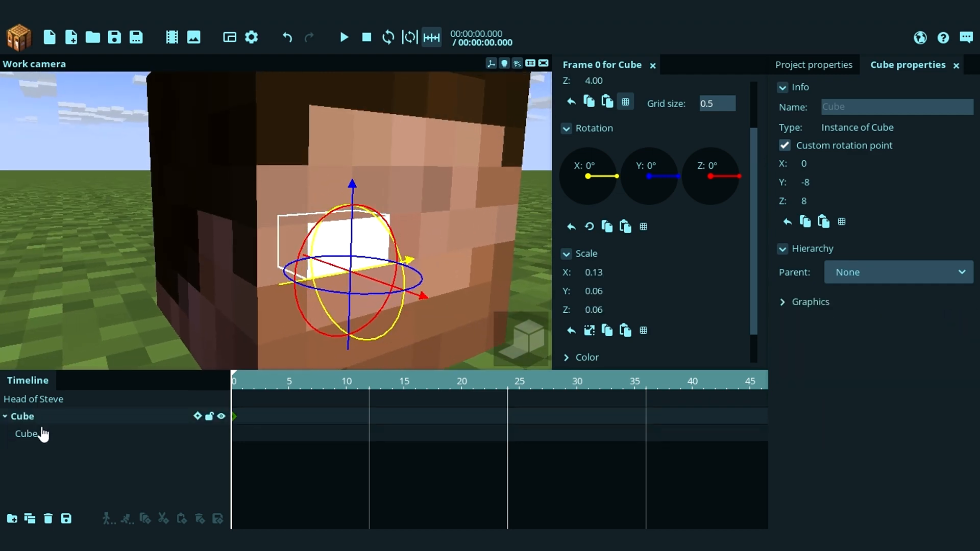
{"action": "left_click", "coordinate": [135, 218]}
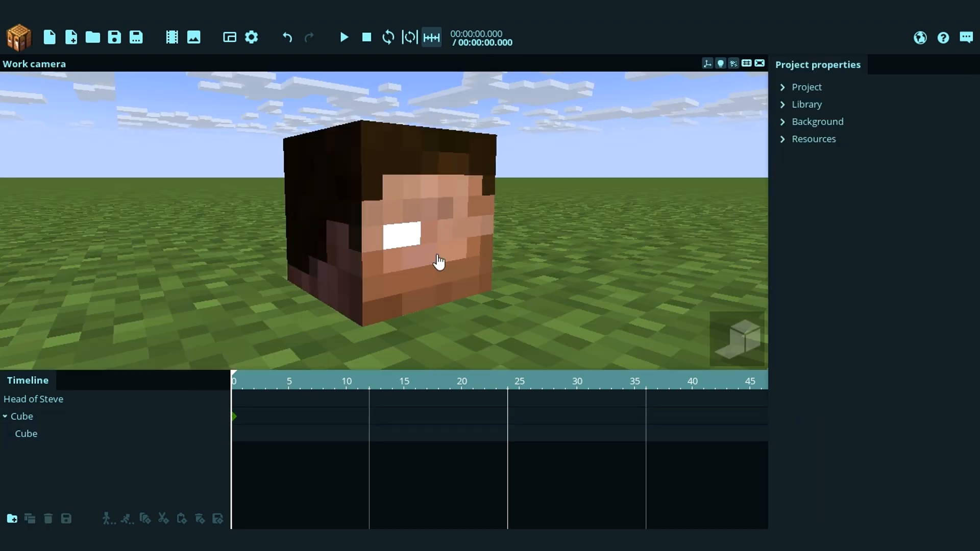
{"action": "right_click_drag", "start_coordinate": [429, 206], "coordinate": [424, 217]}
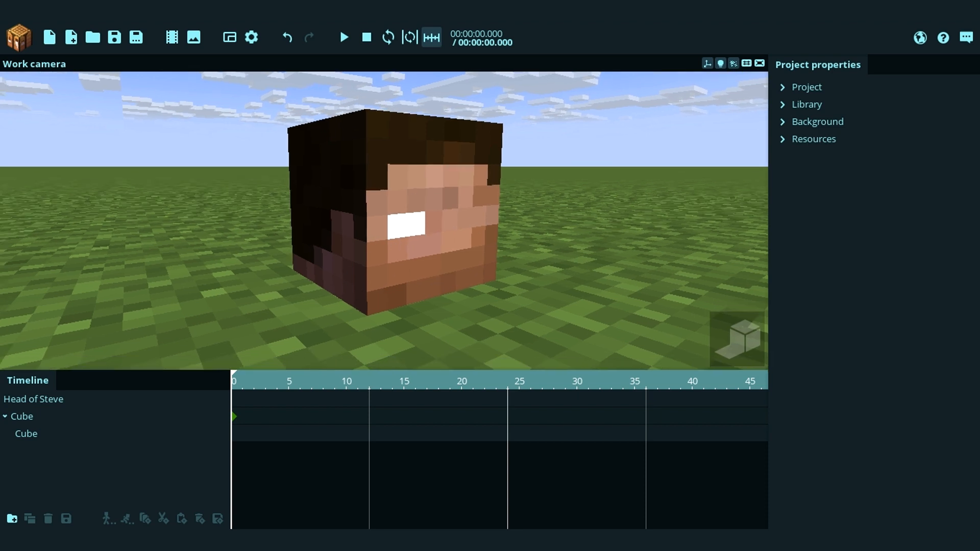
Step: Show the project library, view the first cube's settings and check the child cube's properties in the scene
{"action": "left_click", "coordinate": [809, 105]}
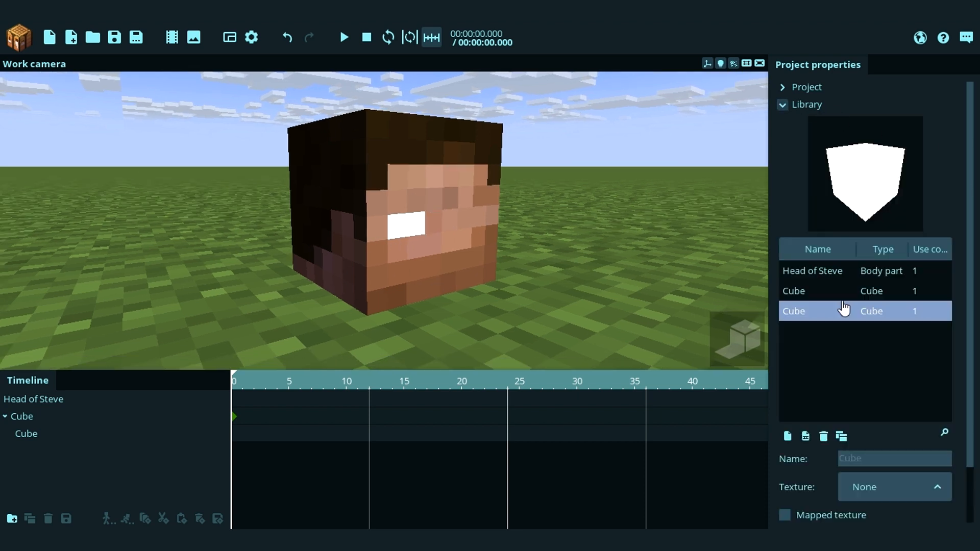
{"action": "left_click", "coordinate": [832, 293]}
{"action": "mouse_move", "coordinate": [972, 200]}
{"action": "left_mouse_down"}
{"action": "mouse_move", "coordinate": [973, 245]}
{"action": "mouse_move", "coordinate": [965, 193]}
{"action": "left_mouse_up"}
{"action": "left_click_drag", "start_coordinate": [972, 113], "coordinate": [968, 176]}
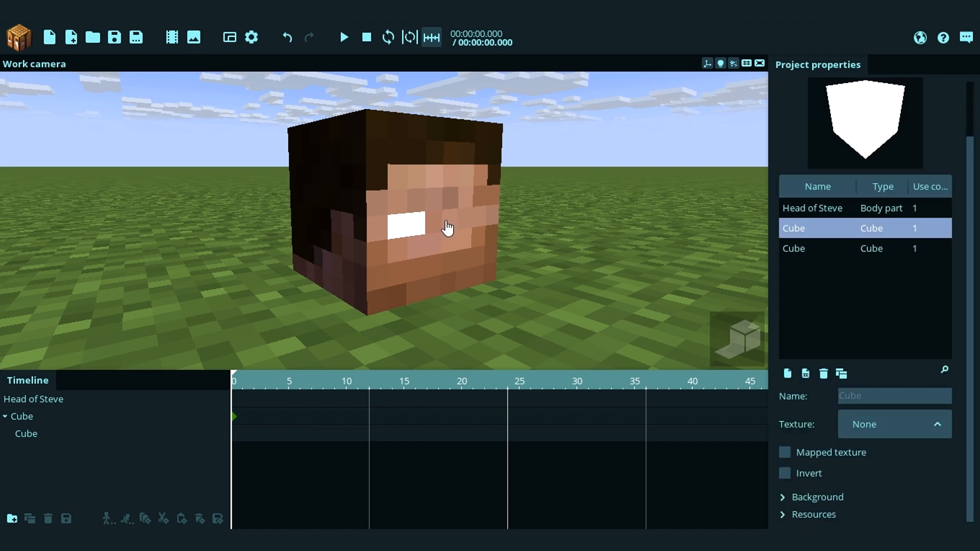
{"action": "left_click_drag", "start_coordinate": [449, 228], "coordinate": [456, 238]}
{"action": "scroll", "coordinate": [456, 238], "scroll_direction": "up", "scroll_amount": 3}
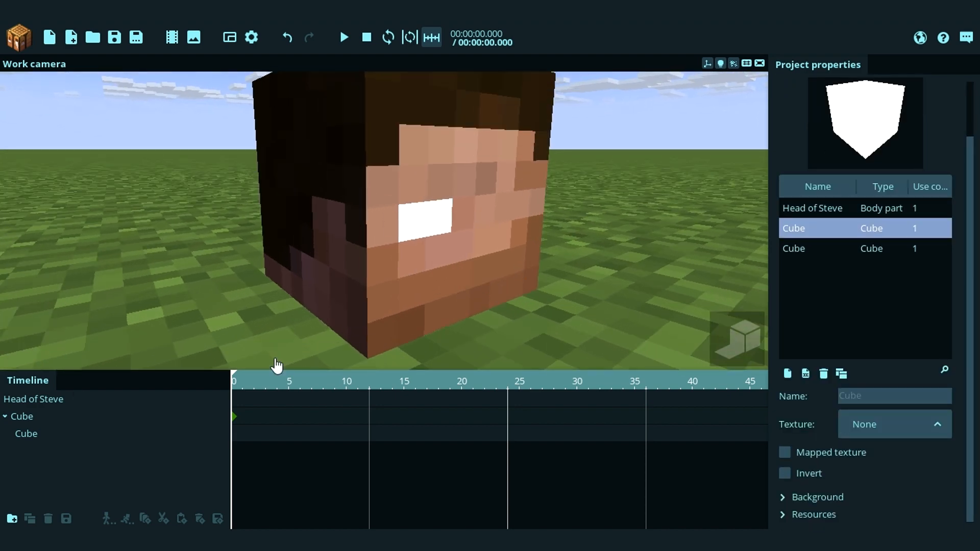
{"action": "left_click", "coordinate": [30, 436]}
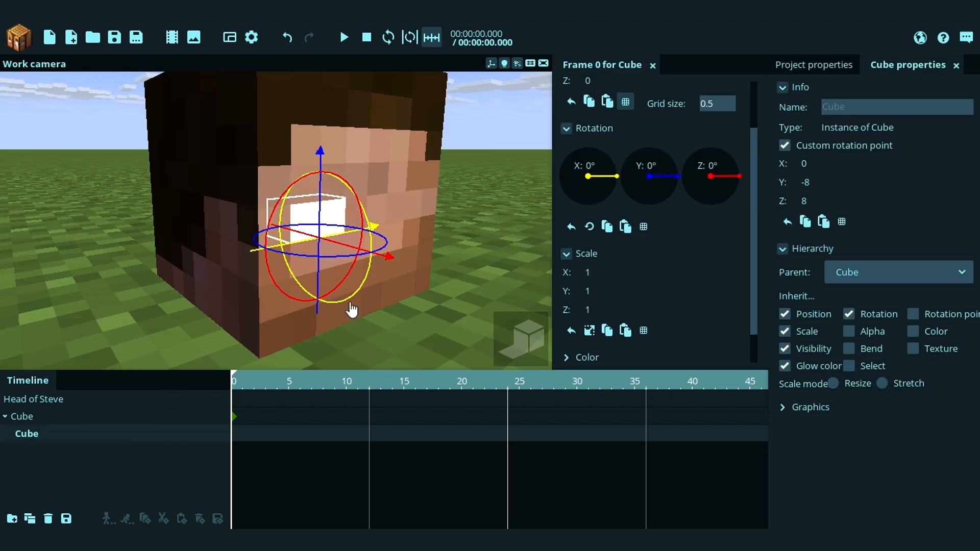
{"action": "left_click", "coordinate": [121, 270]}
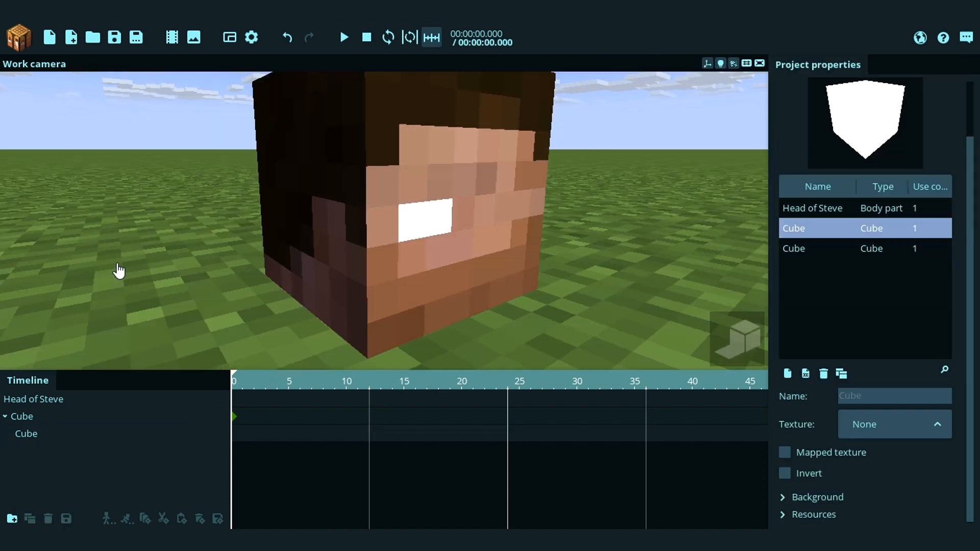
Step: Compare the library entries for the Steve head and the two cubes
{"action": "left_click", "coordinate": [883, 253]}
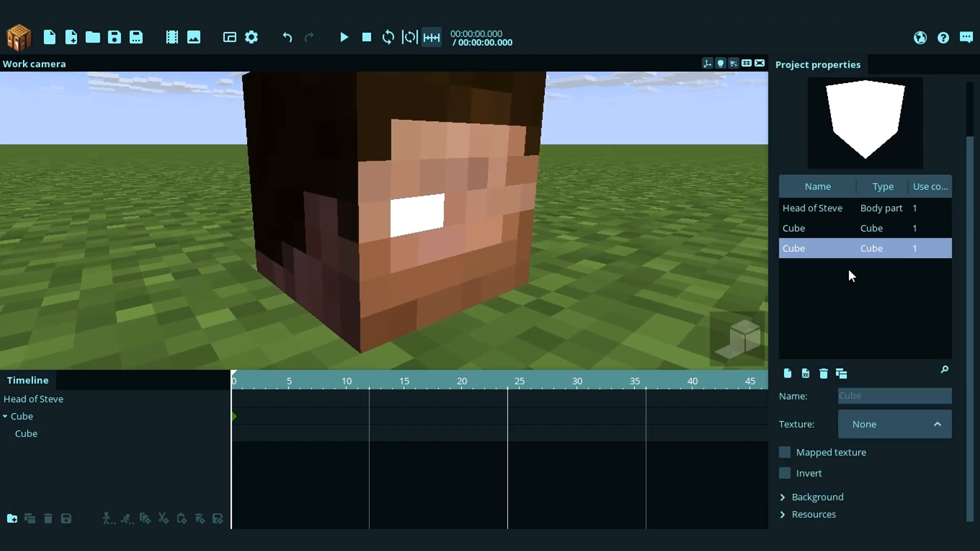
{"action": "left_click", "coordinate": [855, 230]}
{"action": "left_click", "coordinate": [859, 210]}
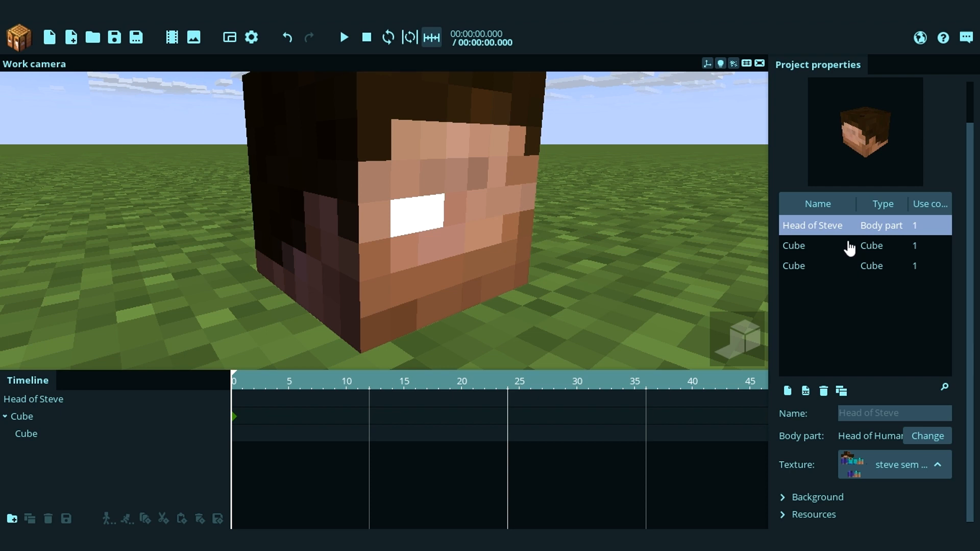
{"action": "left_click", "coordinate": [850, 248]}
{"action": "left_click", "coordinate": [853, 267]}
{"action": "left_click", "coordinate": [850, 233]}
{"action": "left_click", "coordinate": [847, 247]}
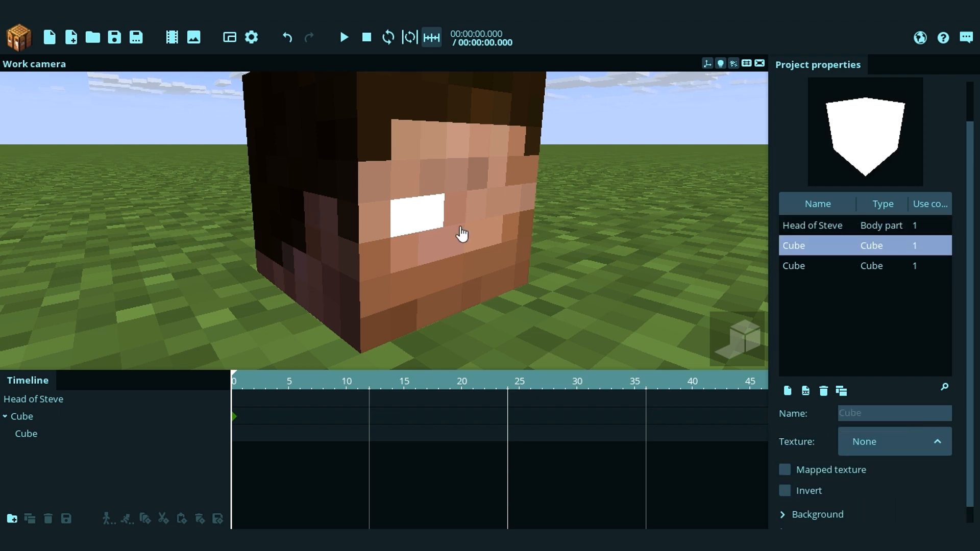
Step: Invert the second cube's faces in the project library
{"action": "left_click", "coordinate": [891, 270]}
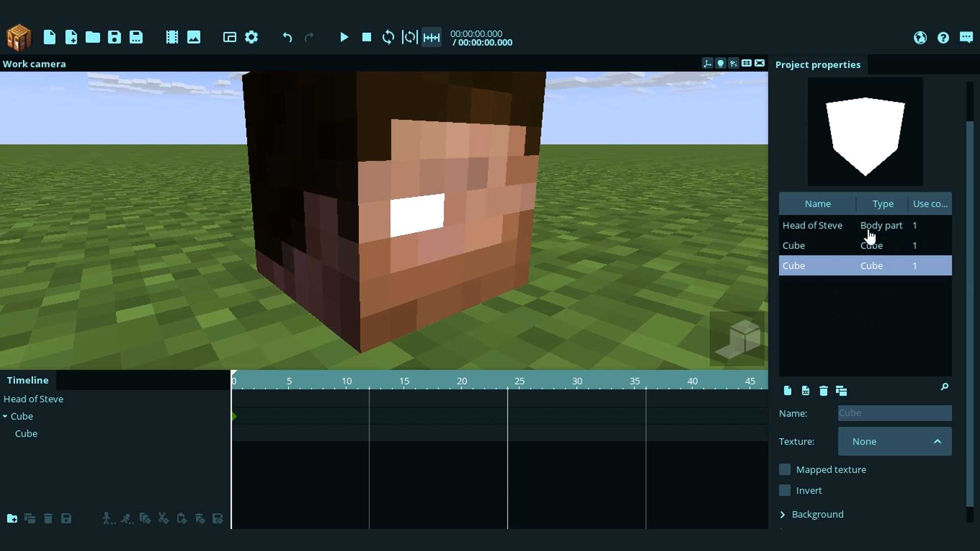
{"action": "left_click", "coordinate": [845, 248]}
{"action": "left_click", "coordinate": [888, 266]}
{"action": "scroll", "coordinate": [975, 230], "scroll_direction": "down", "scroll_amount": 1}
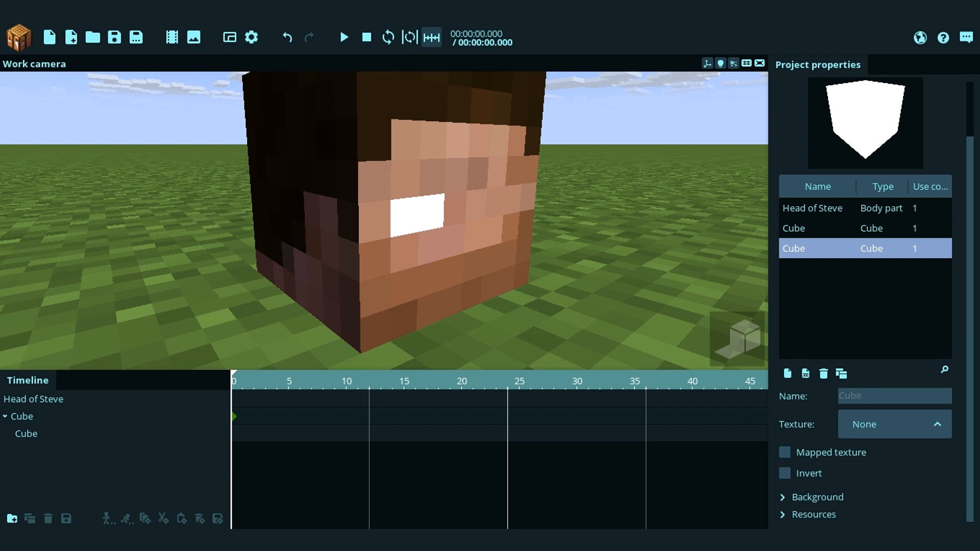
{"action": "left_click", "coordinate": [817, 480]}
{"action": "right_click_drag", "start_coordinate": [516, 312], "coordinate": [490, 295]}
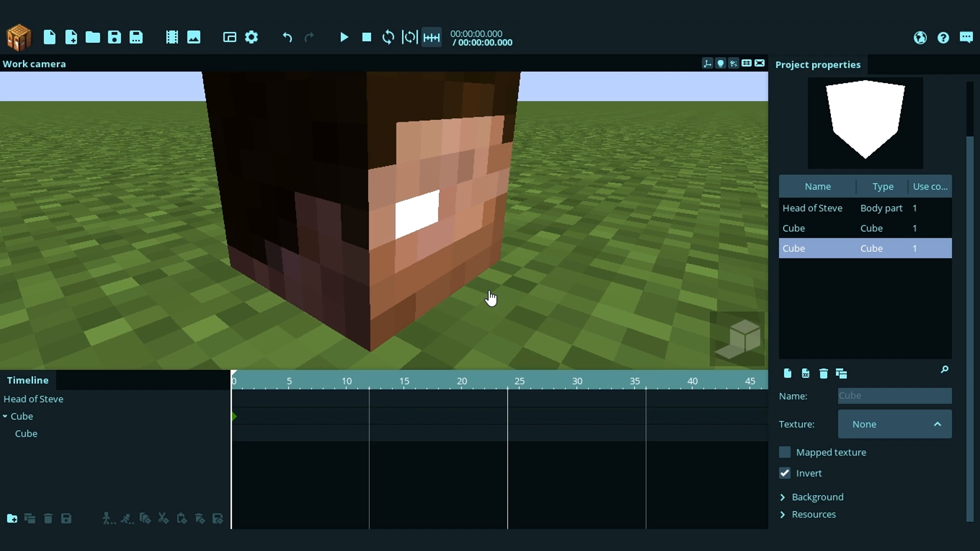
Step: Examine the parent and inverted child cubes close up on the face, and clear the selection
{"action": "left_click", "coordinate": [419, 244]}
{"action": "left_click", "coordinate": [40, 431]}
{"action": "right_click_drag", "start_coordinate": [494, 258], "coordinate": [495, 247]}
{"action": "scroll", "coordinate": [760, 203], "scroll_direction": "down", "scroll_amount": 2}
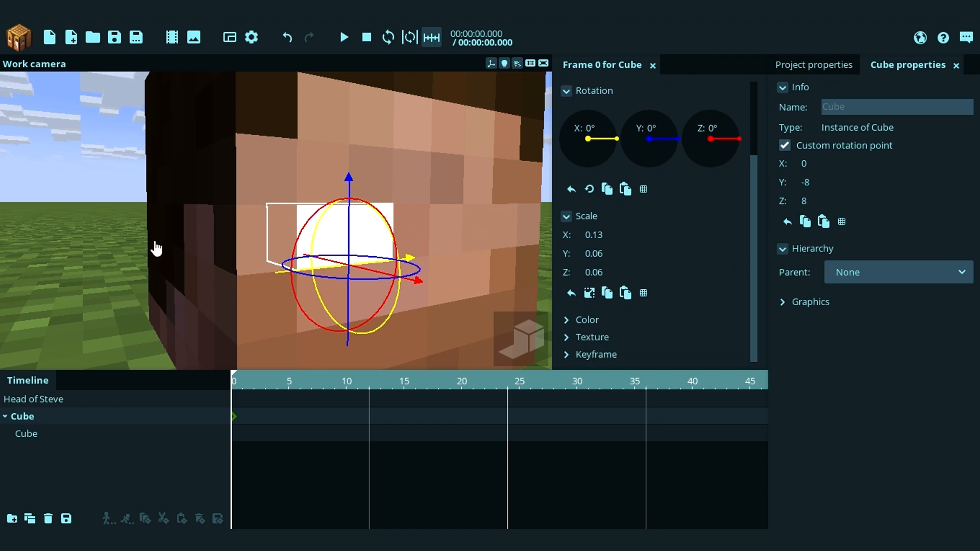
{"action": "right_click_drag", "start_coordinate": [195, 210], "coordinate": [195, 209]}
{"action": "left_click", "coordinate": [445, 289]}
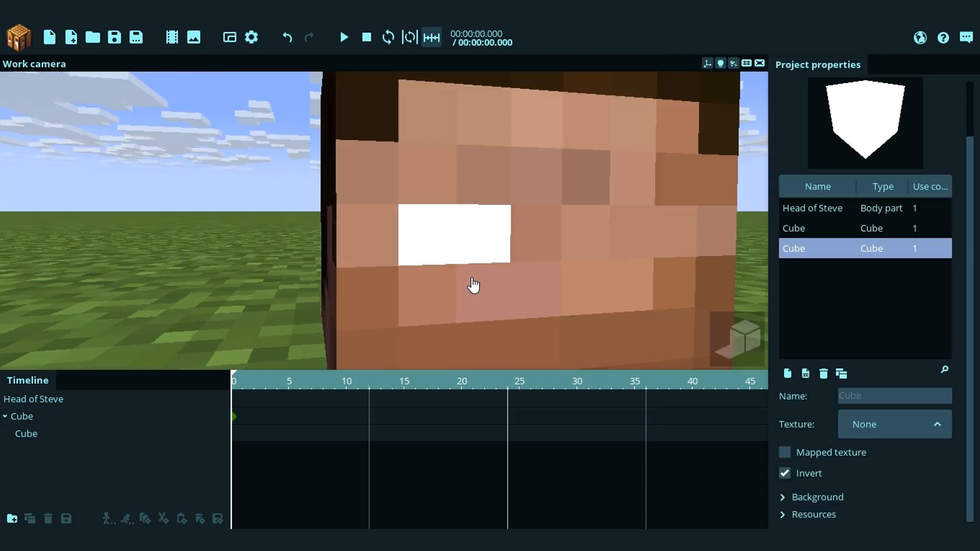
Step: Make the parent cube nearly transparent by setting its alpha to 1%
{"action": "left_click", "coordinate": [468, 237]}
{"action": "right_click_drag", "start_coordinate": [460, 201], "coordinate": [460, 201]}
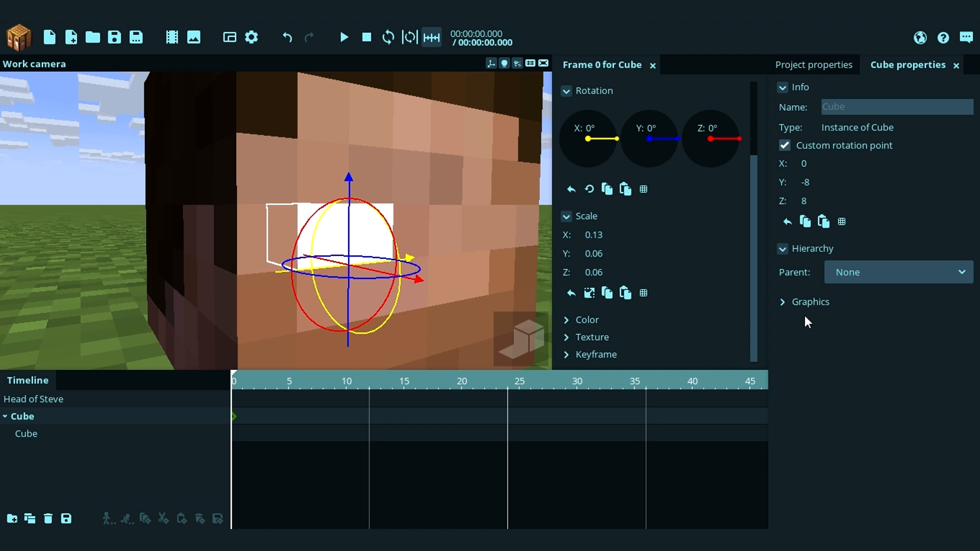
{"action": "middle_click_drag", "start_coordinate": [474, 236], "coordinate": [464, 247]}
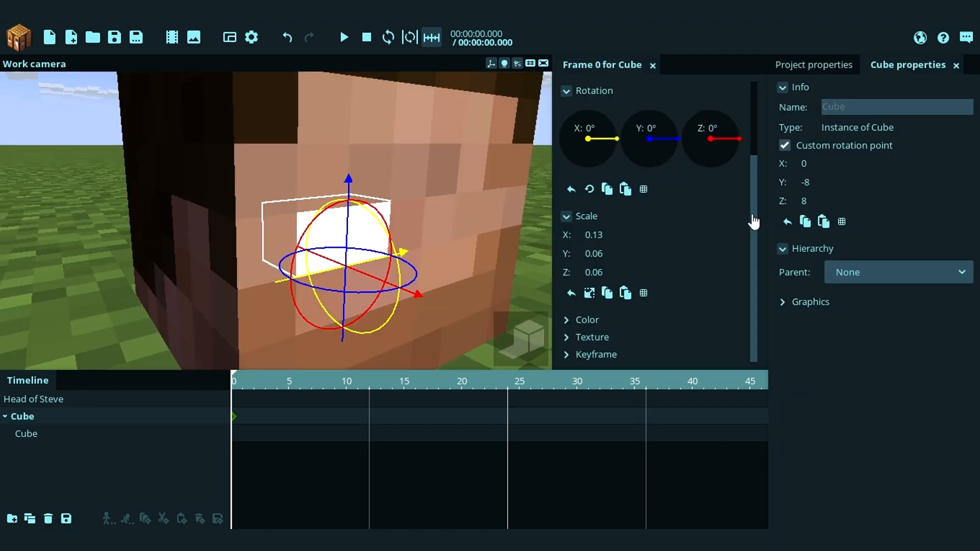
{"action": "left_click", "coordinate": [590, 322]}
{"action": "left_click_drag", "start_coordinate": [755, 200], "coordinate": [754, 273]}
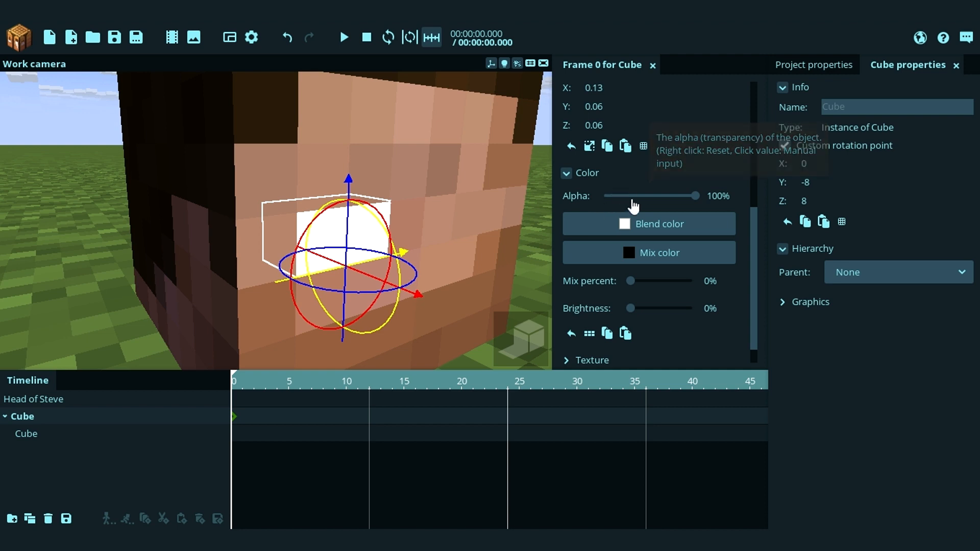
{"action": "left_click", "coordinate": [718, 199]}
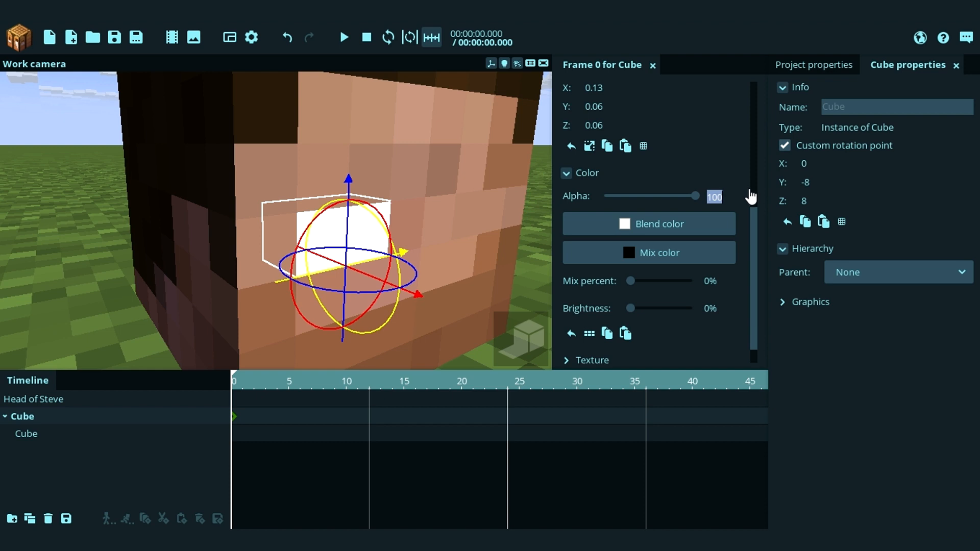
{"action": "type", "text": "1"}
{"action": "key", "text": "Return"}
{"action": "right_click_drag", "start_coordinate": [512, 199], "coordinate": [507, 219]}
{"action": "key", "text": "s"}
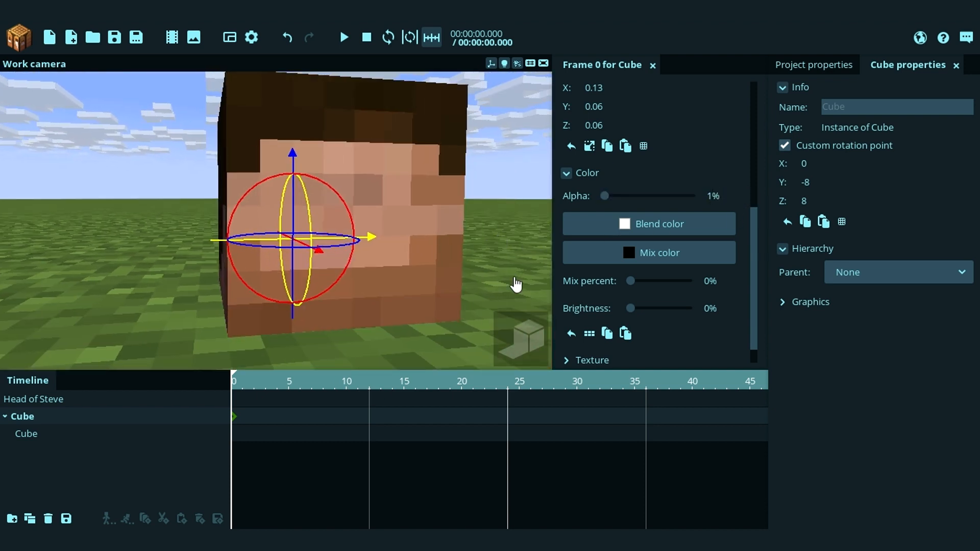
Step: Try the parent cube's alpha at 0% and at 100%
{"action": "left_click_drag", "start_coordinate": [607, 198], "coordinate": [599, 198]}
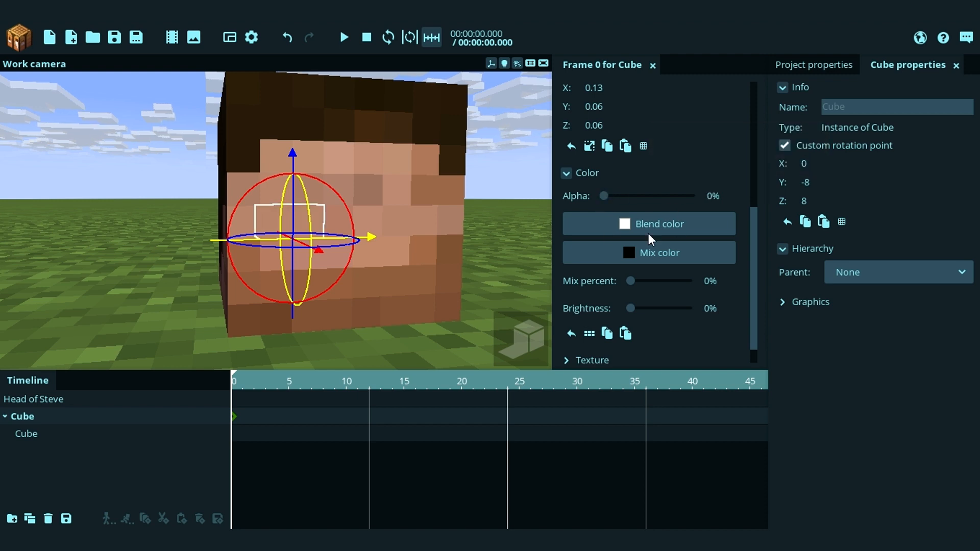
{"action": "right_click_drag", "start_coordinate": [473, 229], "coordinate": [392, 250]}
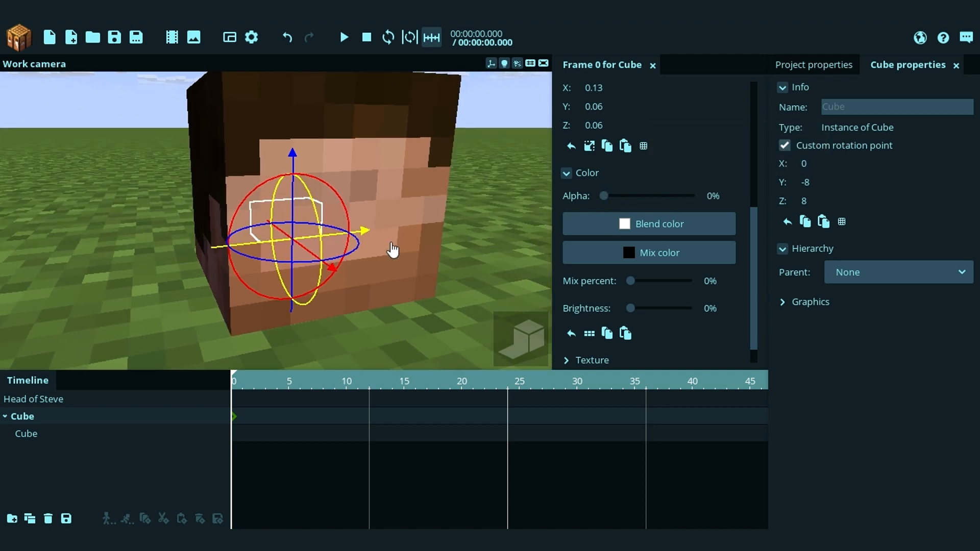
{"action": "left_click_drag", "start_coordinate": [666, 198], "coordinate": [704, 201]}
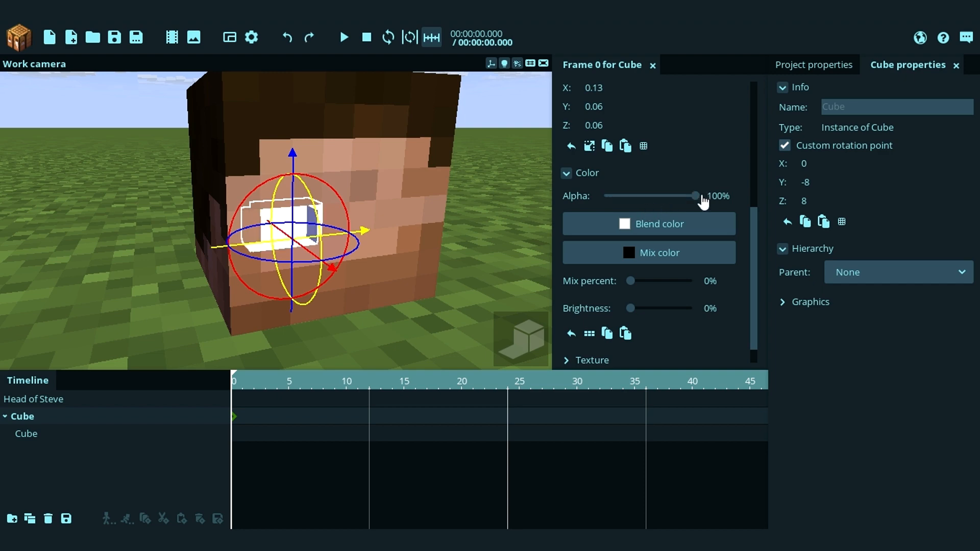
Step: Set the parent cube's alpha back to 1% and select the inverted child cube
{"action": "left_click", "coordinate": [715, 197]}
{"action": "type", "text": "1"}
{"action": "right_click_drag", "start_coordinate": [495, 244], "coordinate": [424, 253]}
{"action": "left_click", "coordinate": [67, 436]}
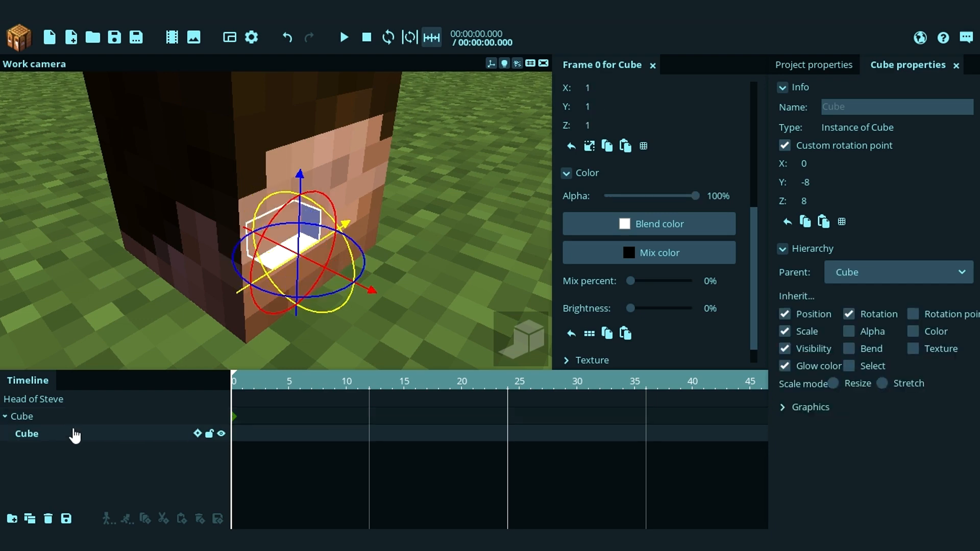
Step: Turn off grid snapping for the inverted child cube's position and reset its X and Z position to 0
{"action": "scroll", "coordinate": [762, 236], "scroll_direction": "up", "scroll_amount": 1}
{"action": "scroll", "coordinate": [762, 235], "scroll_direction": "up", "scroll_amount": 3}
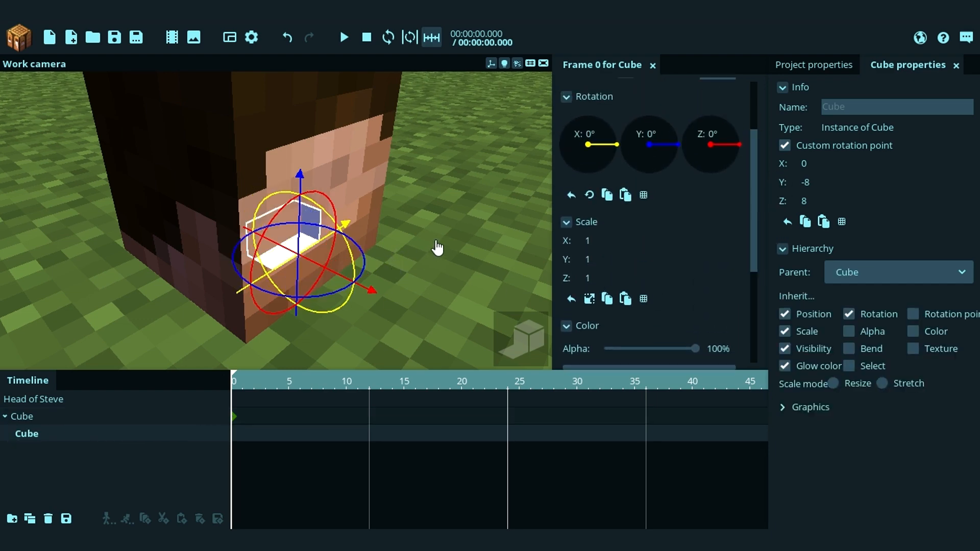
{"action": "right_click_drag", "start_coordinate": [438, 248], "coordinate": [350, 271]}
{"action": "left_click_drag", "start_coordinate": [350, 271], "coordinate": [325, 265]}
{"action": "scroll", "coordinate": [635, 104], "scroll_direction": "up", "scroll_amount": 3}
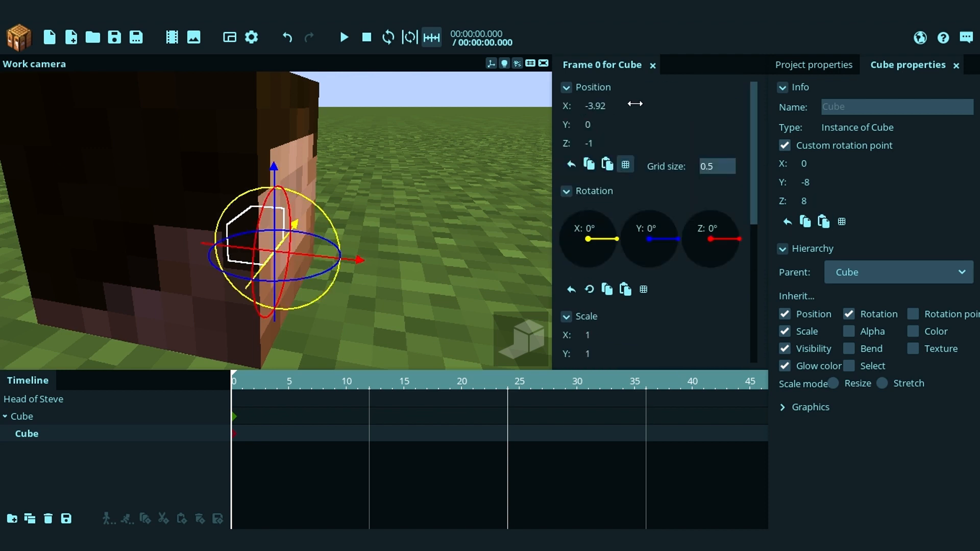
{"action": "left_click", "coordinate": [627, 166]}
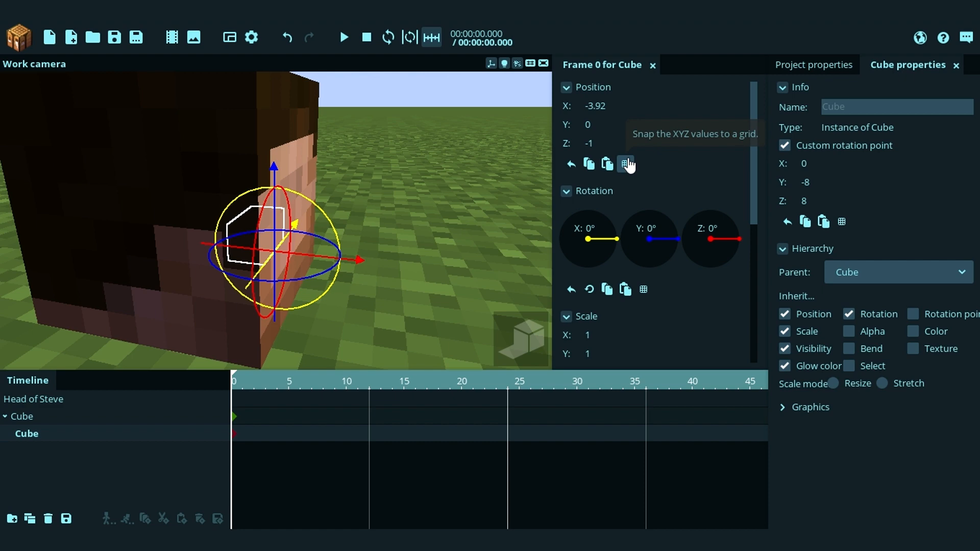
{"action": "right_click", "coordinate": [610, 104]}
{"action": "right_click", "coordinate": [602, 144]}
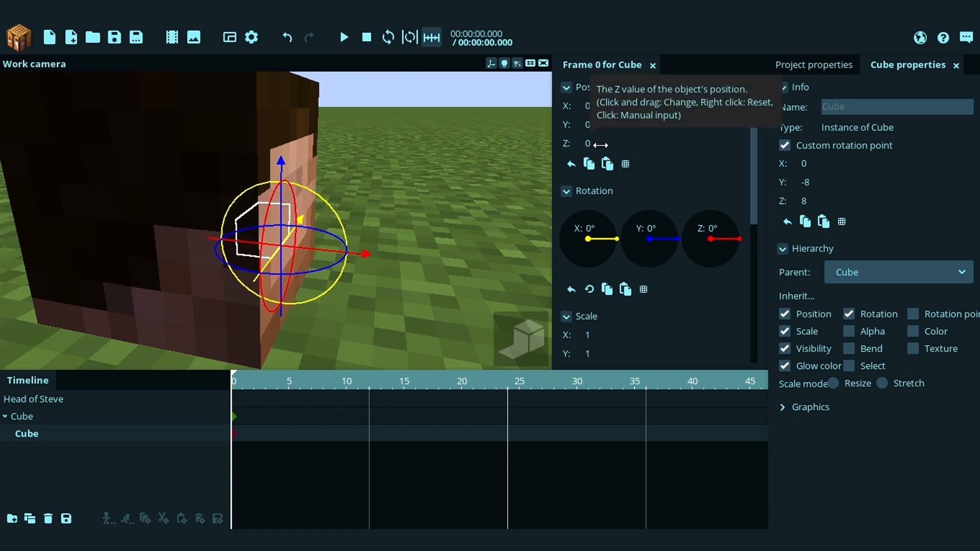
Step: Set the parent cube's render depth to -7 in its graphics settings
{"action": "scroll", "coordinate": [453, 234], "scroll_direction": "down", "scroll_amount": 2}
{"action": "left_click_drag", "start_coordinate": [450, 244], "coordinate": [492, 214]}
{"action": "scroll", "coordinate": [453, 233], "scroll_direction": "up", "scroll_amount": 2}
{"action": "left_click", "coordinate": [512, 215]}
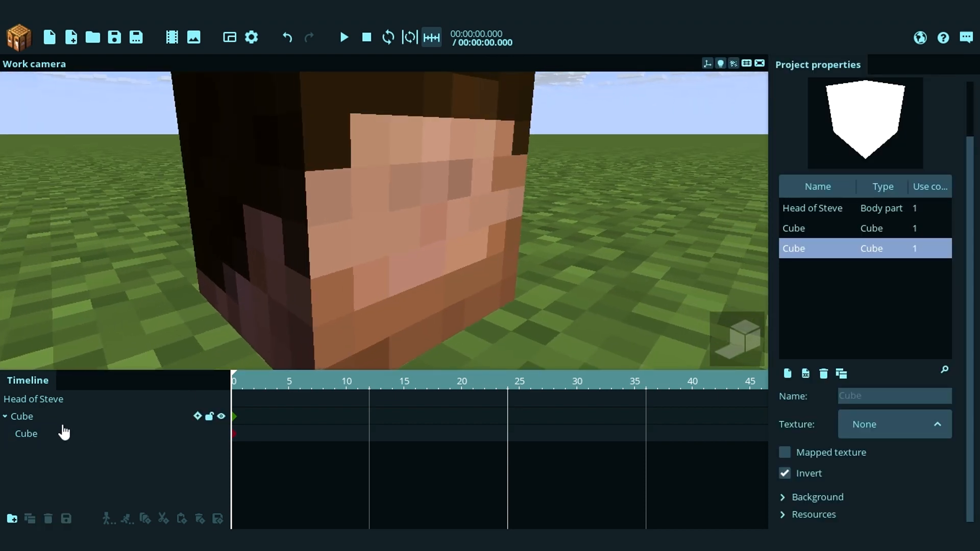
{"action": "left_click", "coordinate": [57, 434]}
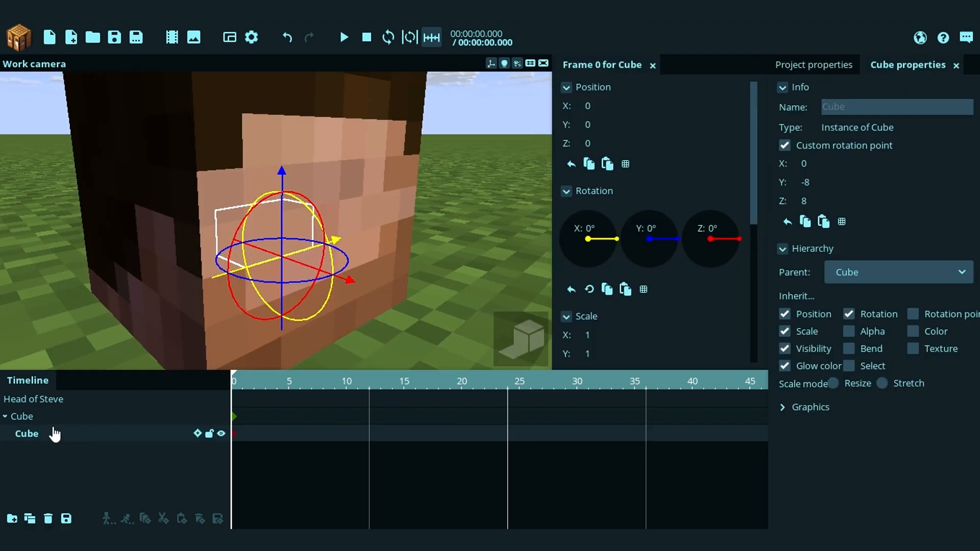
{"action": "left_click", "coordinate": [37, 418]}
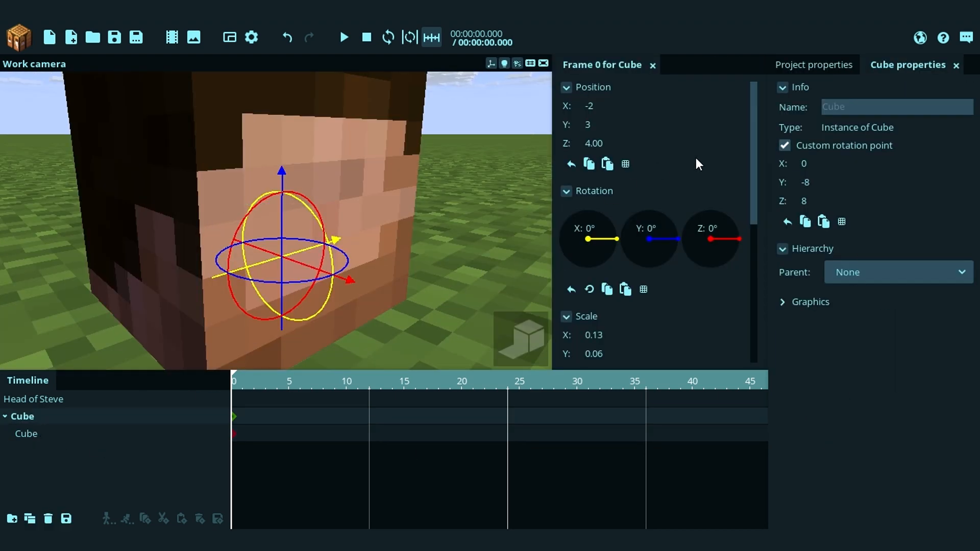
{"action": "left_click_drag", "start_coordinate": [752, 146], "coordinate": [714, 302]}
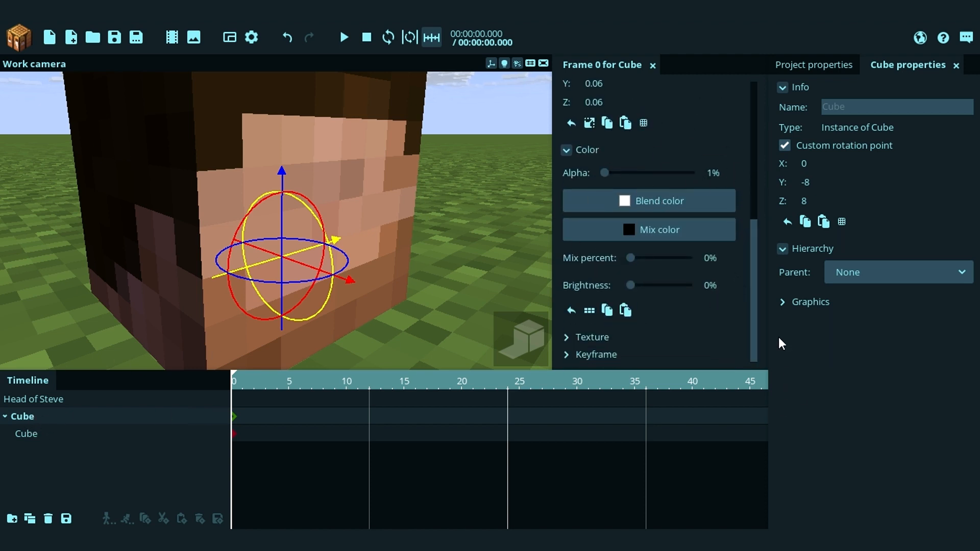
{"action": "left_click", "coordinate": [820, 305]}
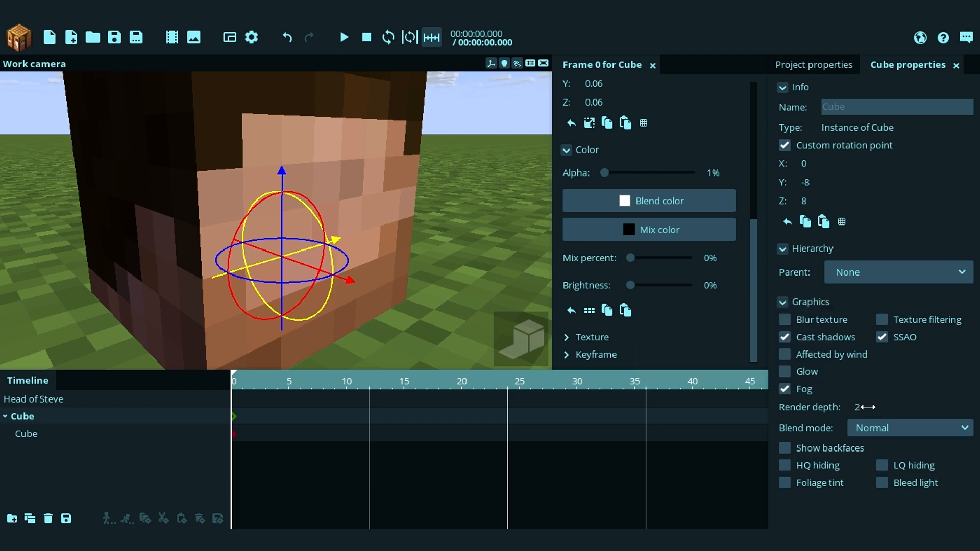
{"action": "left_click_drag", "start_coordinate": [867, 407], "coordinate": [828, 407]}
Step: Set the inverted child cube's render depth to -13 and clear the selection
{"action": "left_click_drag", "start_coordinate": [471, 281], "coordinate": [421, 275]}
{"action": "left_click_drag", "start_coordinate": [486, 235], "coordinate": [307, 216]}
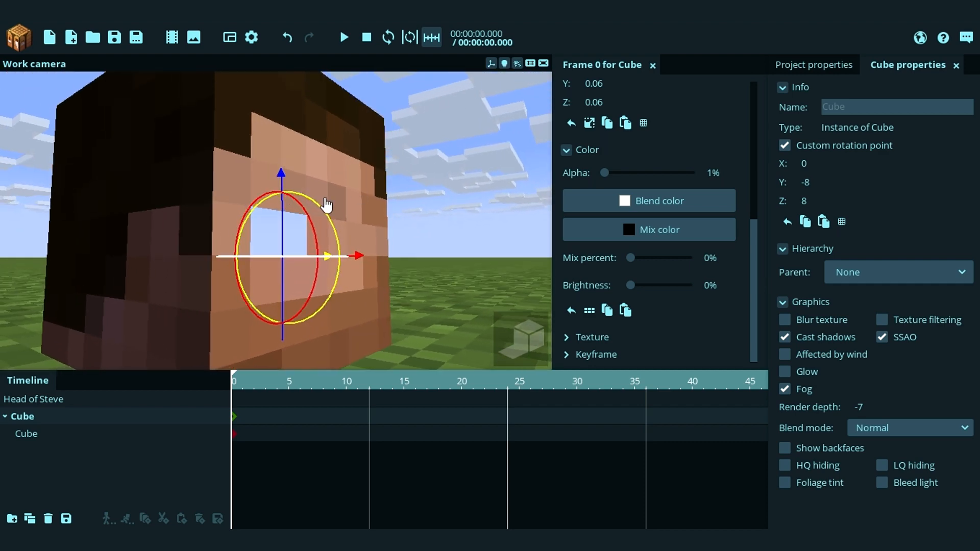
{"action": "left_click_drag", "start_coordinate": [412, 223], "coordinate": [390, 176]}
{"action": "scroll", "coordinate": [409, 205], "scroll_direction": "up", "scroll_amount": 3}
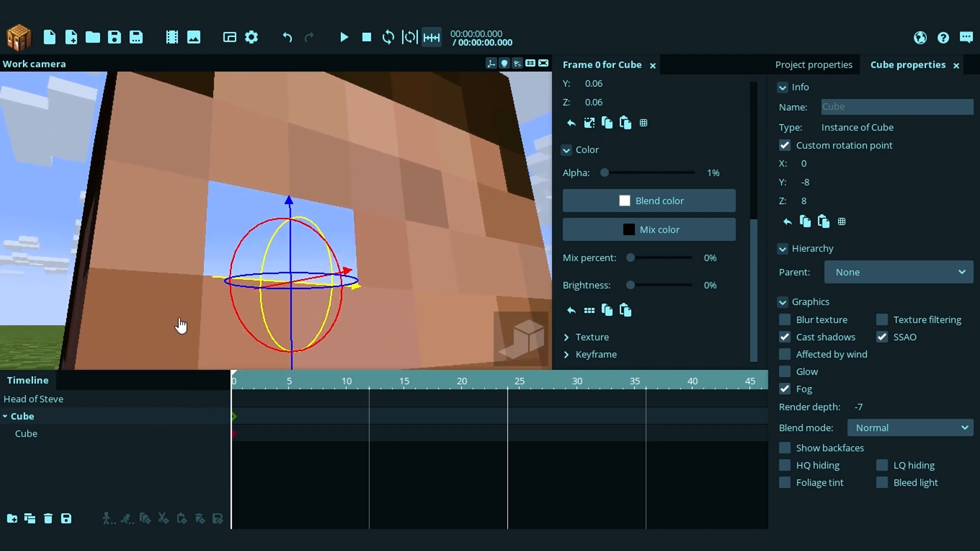
{"action": "left_click_drag", "start_coordinate": [286, 189], "coordinate": [299, 207]}
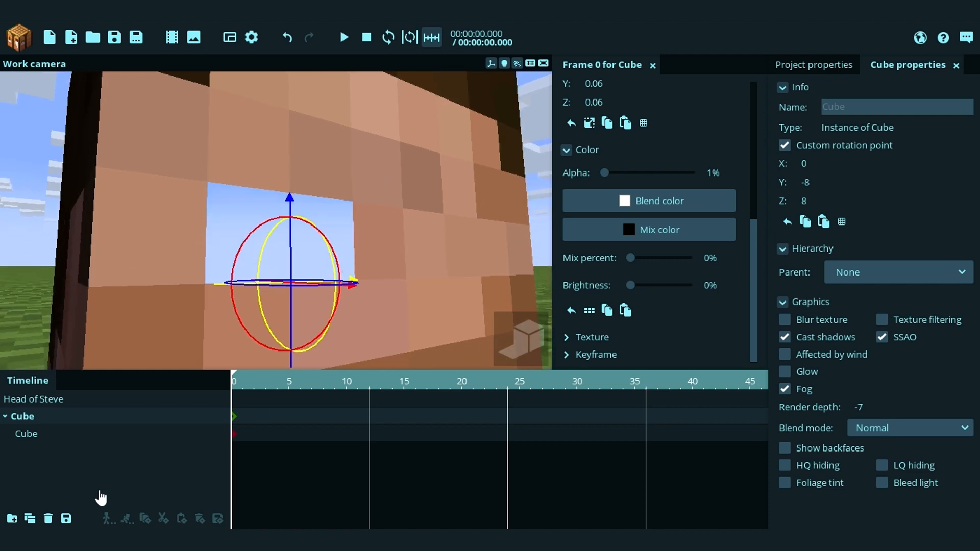
{"action": "left_click", "coordinate": [38, 440]}
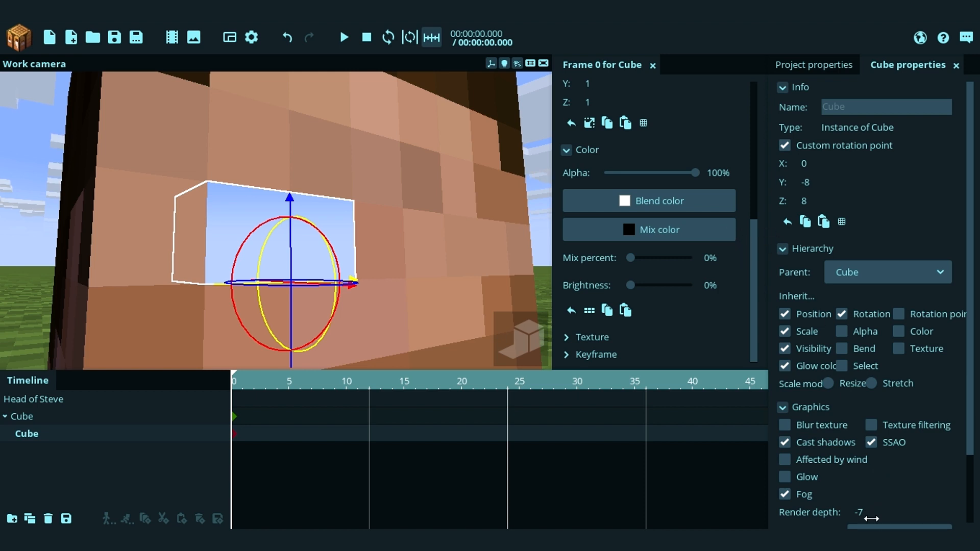
{"action": "left_click_drag", "start_coordinate": [875, 514], "coordinate": [836, 513]}
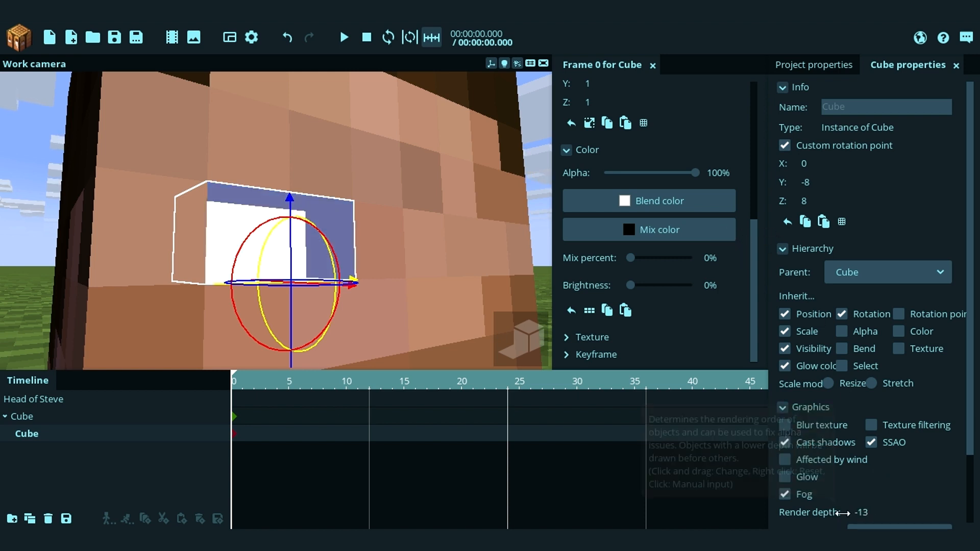
{"action": "scroll", "coordinate": [868, 460], "scroll_direction": "down", "scroll_amount": 2}
{"action": "scroll", "coordinate": [317, 261], "scroll_direction": "down", "scroll_amount": 5}
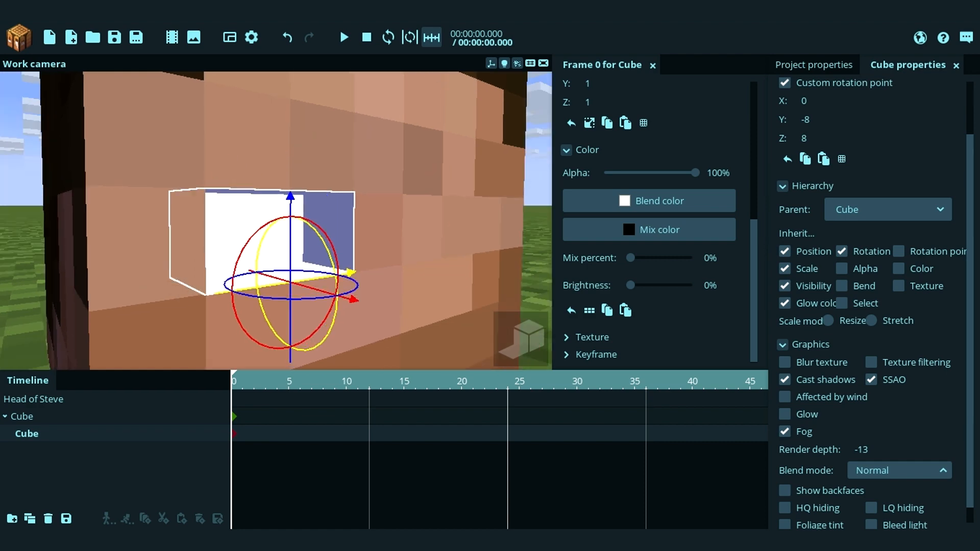
{"action": "left_click", "coordinate": [491, 192]}
{"action": "left_click_drag", "start_coordinate": [472, 243], "coordinate": [427, 245]}
{"action": "scroll", "coordinate": [408, 243], "scroll_direction": "up", "scroll_amount": 5}
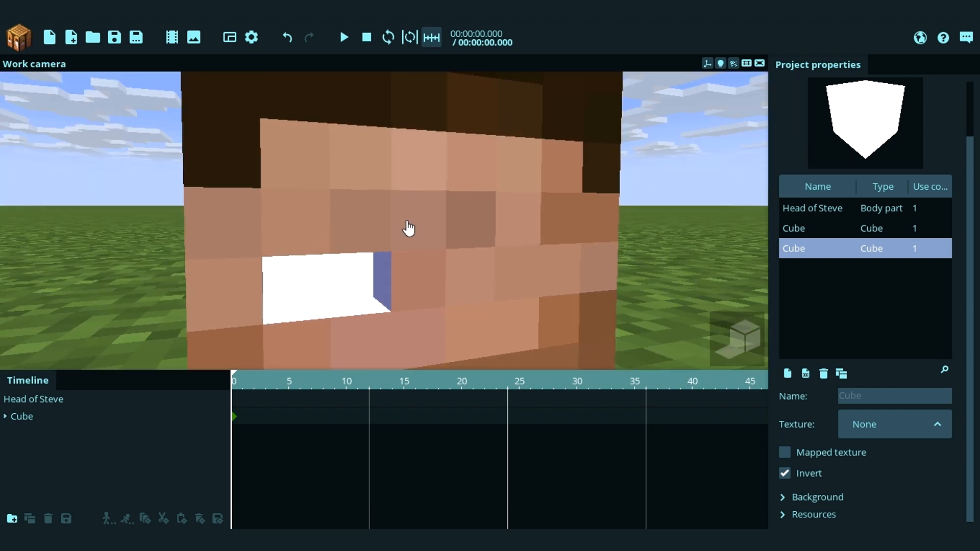
Step: Rename the parent cube as "Olho esquerdo"
{"action": "left_click", "coordinate": [32, 421]}
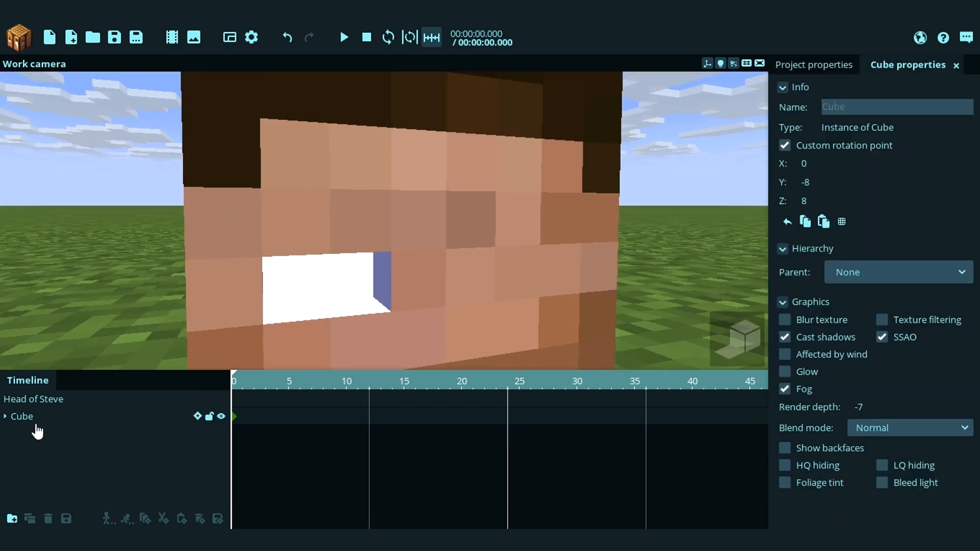
{"action": "left_click", "coordinate": [5, 416]}
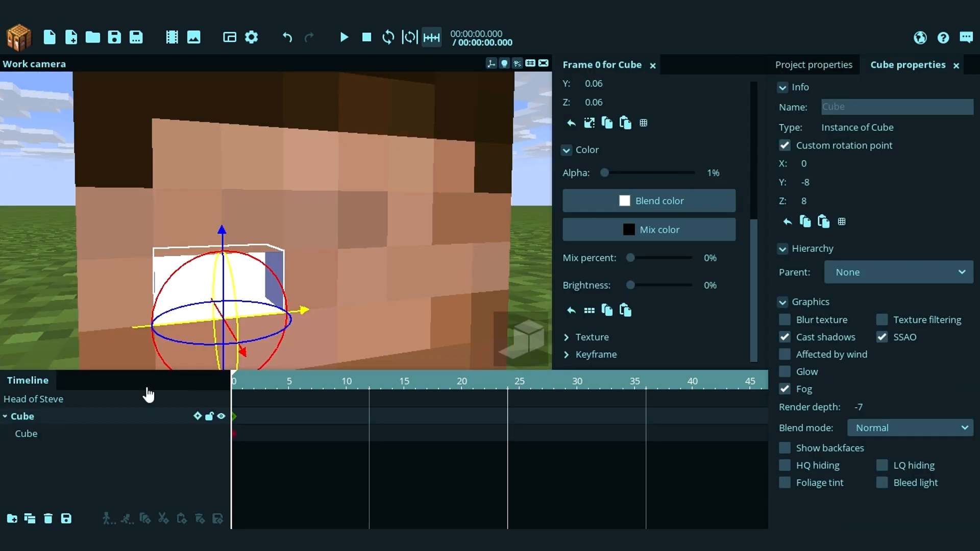
{"action": "type", "text": "Ol"}
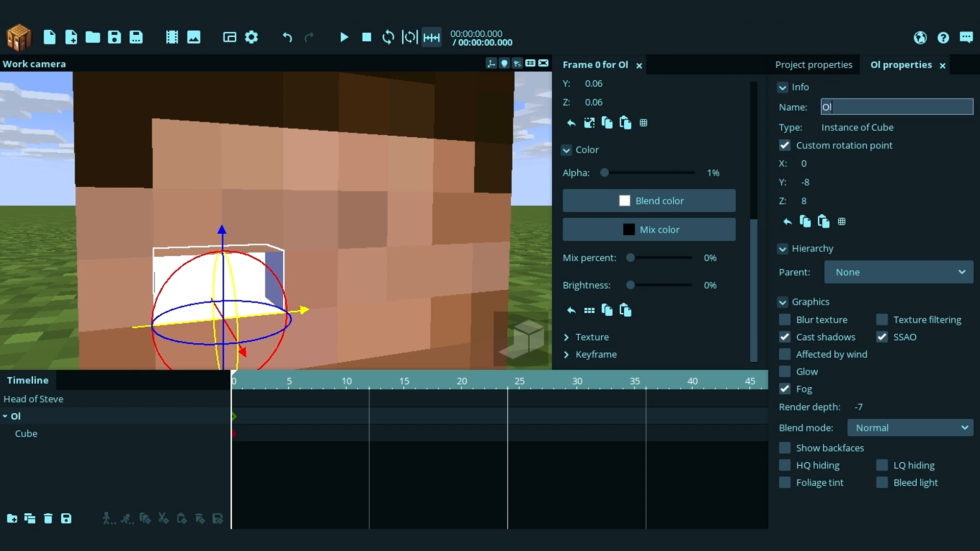
{"action": "type", "text": "ho esquerdo"}
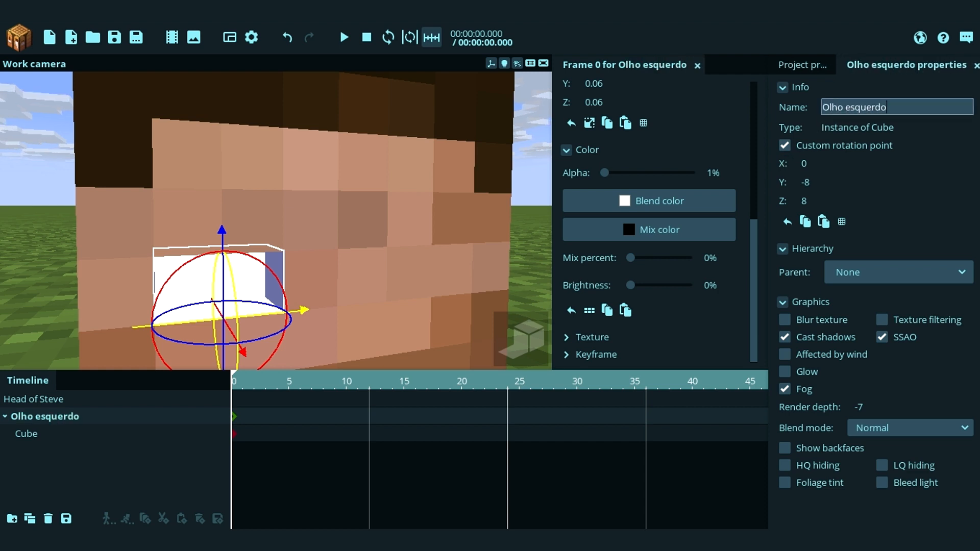
Step: Rename the inverted child cube as "Parede do olho"
{"action": "left_click", "coordinate": [44, 438]}
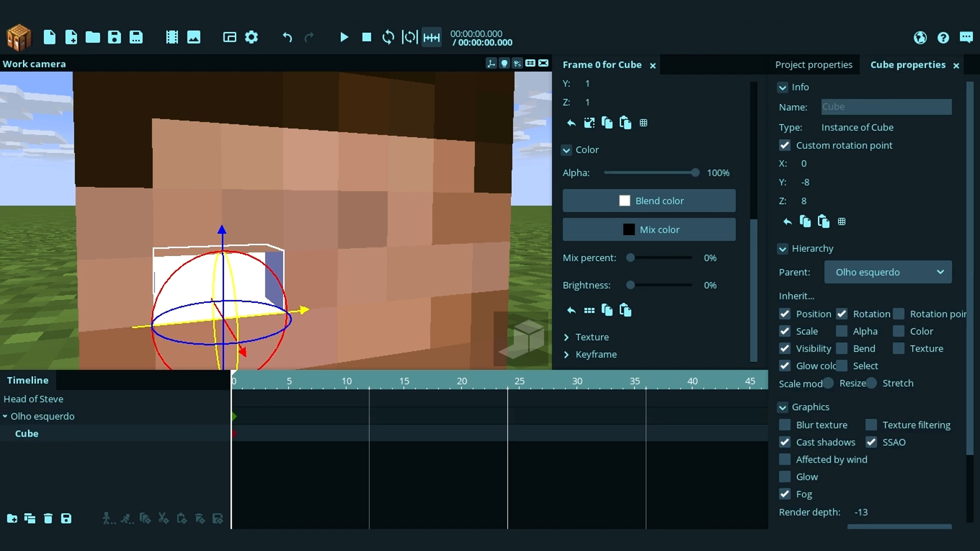
{"action": "left_click", "coordinate": [887, 107]}
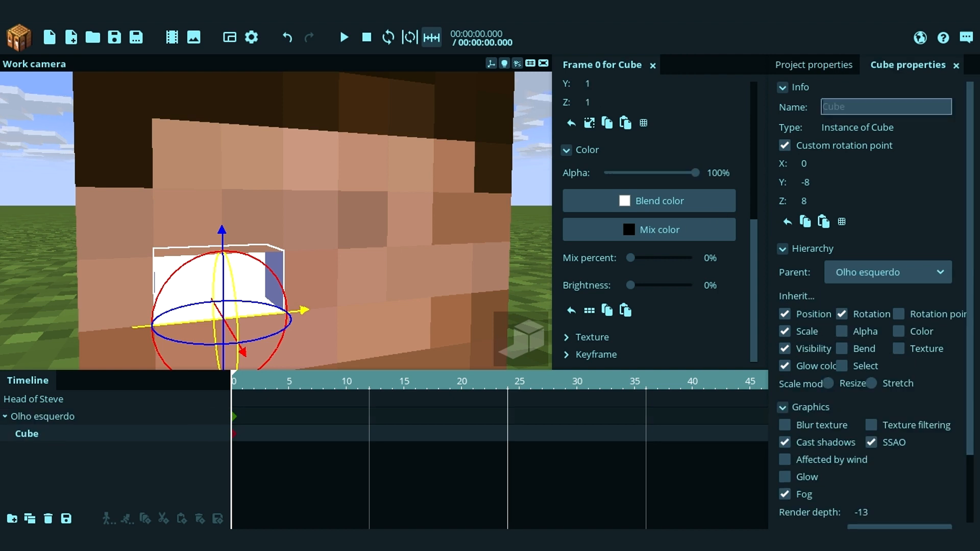
{"action": "type", "text": "Parede d"}
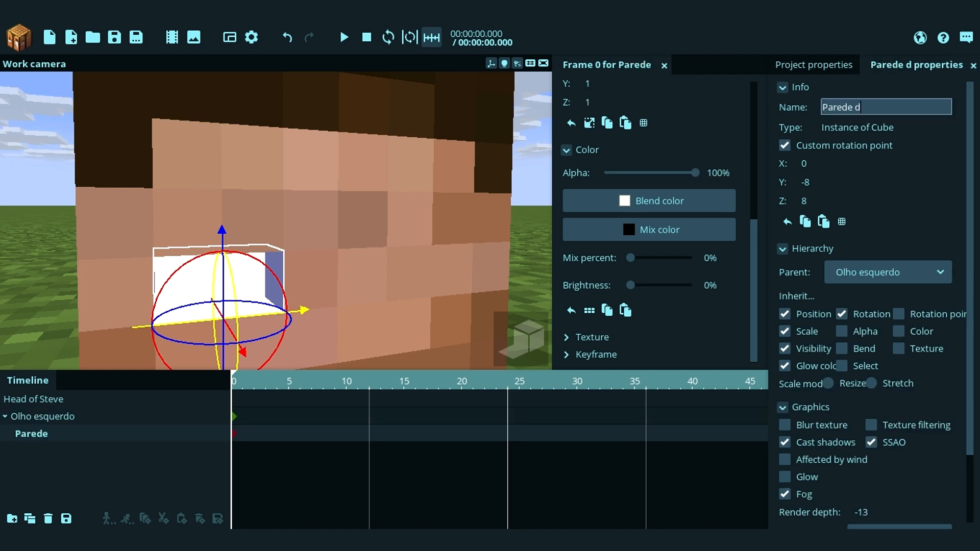
{"action": "type", "text": "o olho"}
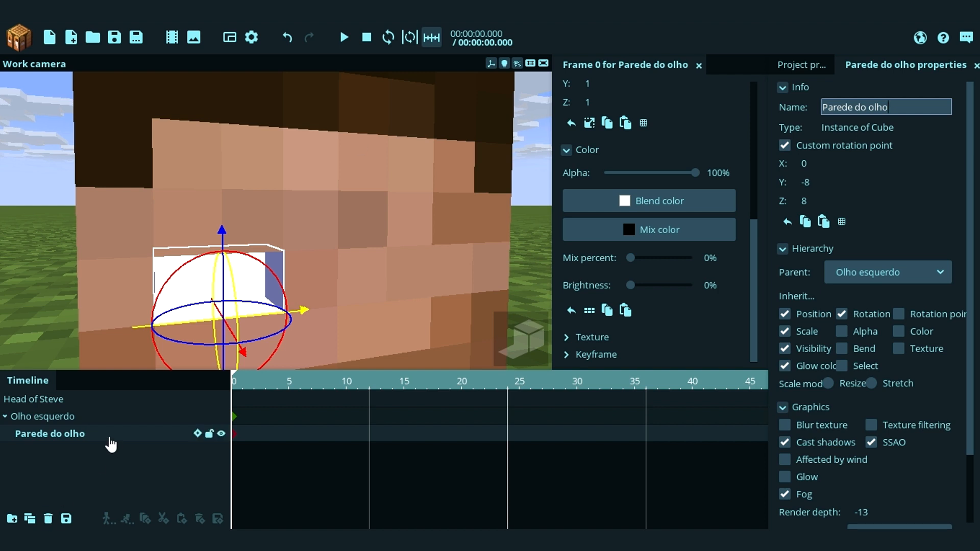
Step: Change the blend color of "Parede do olho" to a muted light brown skin tone
{"action": "left_click", "coordinate": [70, 418]}
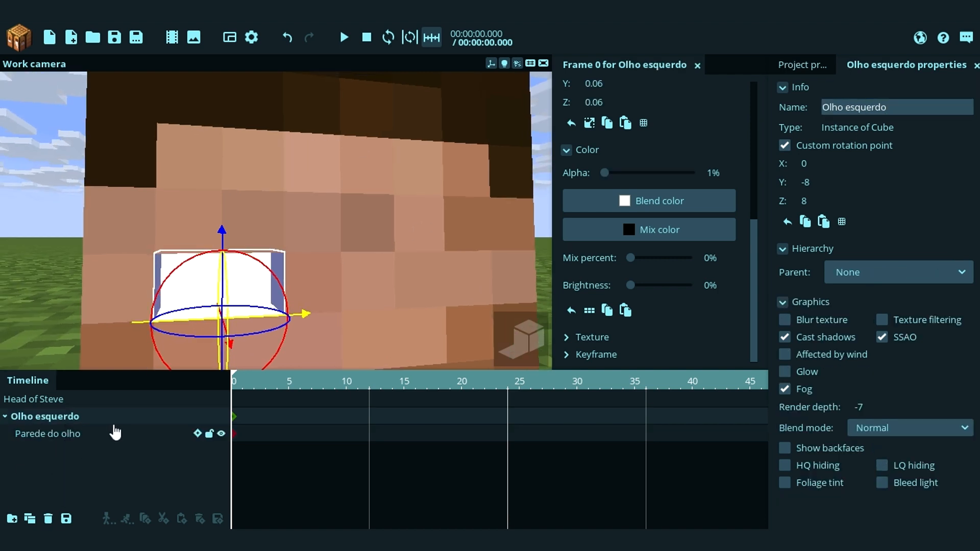
{"action": "left_click", "coordinate": [70, 435]}
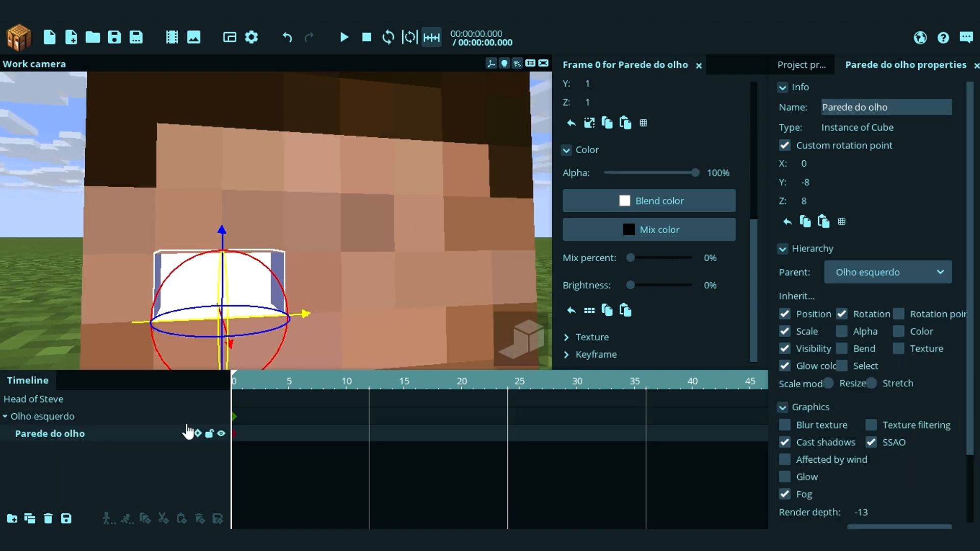
{"action": "left_click", "coordinate": [656, 204]}
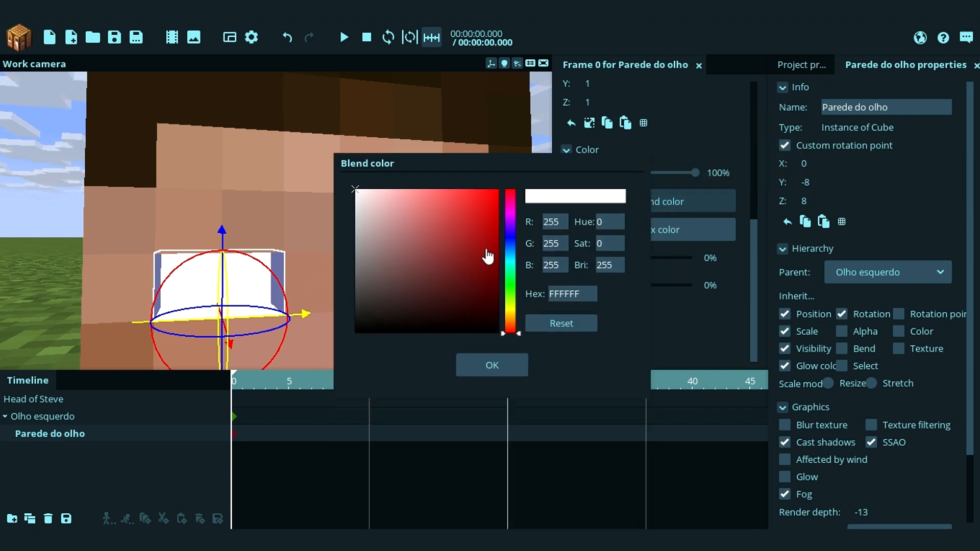
{"action": "left_click_drag", "start_coordinate": [368, 223], "coordinate": [342, 249]}
{"action": "left_click", "coordinate": [515, 316]}
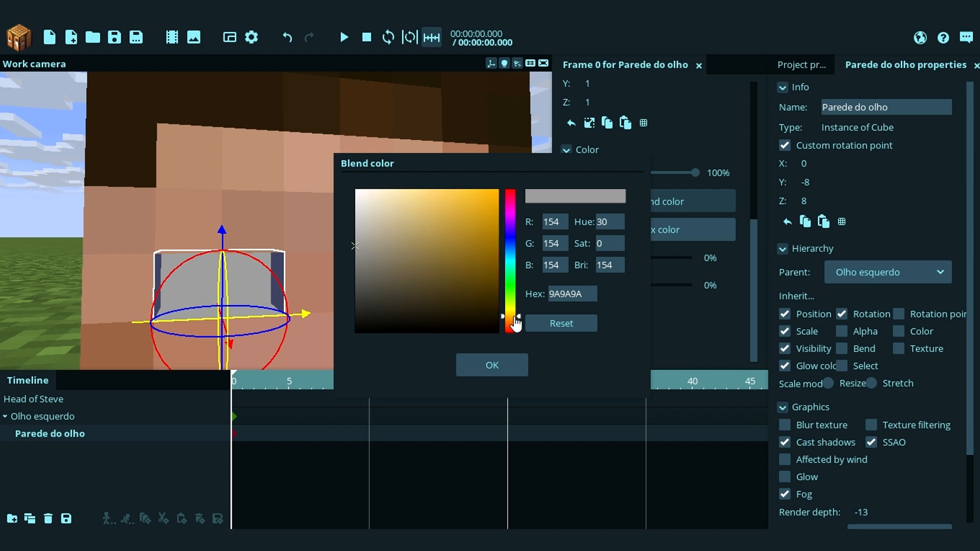
{"action": "left_click", "coordinate": [423, 258]}
{"action": "left_click", "coordinate": [514, 321]}
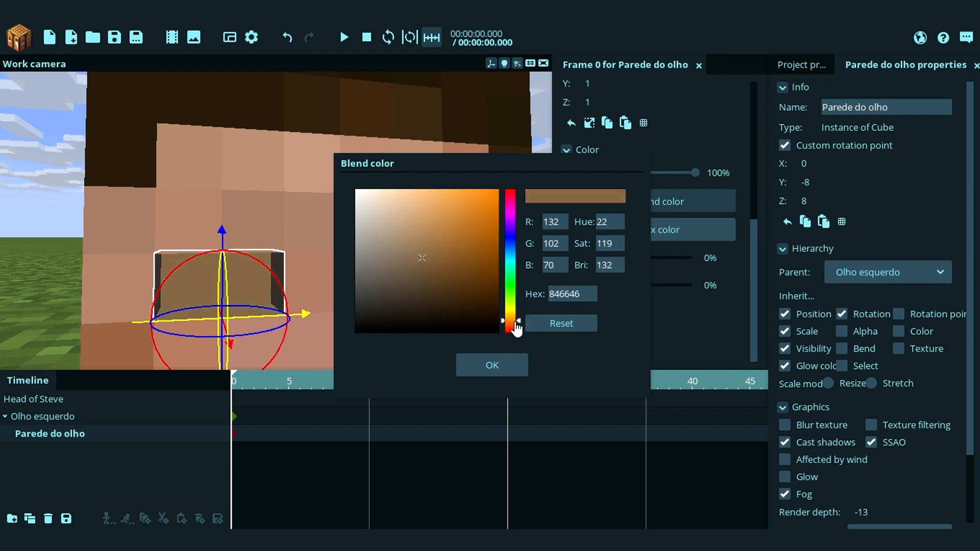
{"action": "mouse_move", "coordinate": [426, 261]}
{"action": "left_mouse_down"}
{"action": "mouse_move", "coordinate": [416, 240]}
{"action": "mouse_move", "coordinate": [428, 244]}
{"action": "mouse_move", "coordinate": [400, 261]}
{"action": "mouse_move", "coordinate": [394, 248]}
{"action": "mouse_move", "coordinate": [409, 238]}
{"action": "mouse_move", "coordinate": [396, 248]}
{"action": "mouse_move", "coordinate": [391, 229]}
{"action": "mouse_move", "coordinate": [391, 246]}
{"action": "left_mouse_up"}
{"action": "left_click", "coordinate": [516, 323]}
{"action": "left_click", "coordinate": [503, 365]}
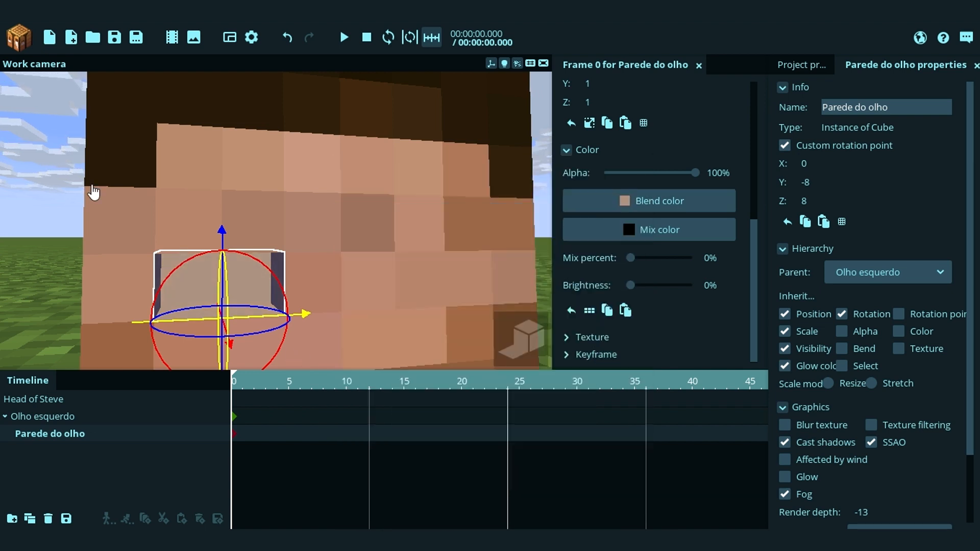
Step: Clear the selection and examine the recolored eye socket from several angles
{"action": "left_click", "coordinate": [19, 159]}
{"action": "left_click_drag", "start_coordinate": [99, 191], "coordinate": [39, 191]}
{"action": "scroll", "coordinate": [388, 308], "scroll_direction": "down", "scroll_amount": 4}
{"action": "left_click_drag", "start_coordinate": [353, 296], "coordinate": [415, 318]}
{"action": "scroll", "coordinate": [388, 307], "scroll_direction": "up", "scroll_amount": 3}
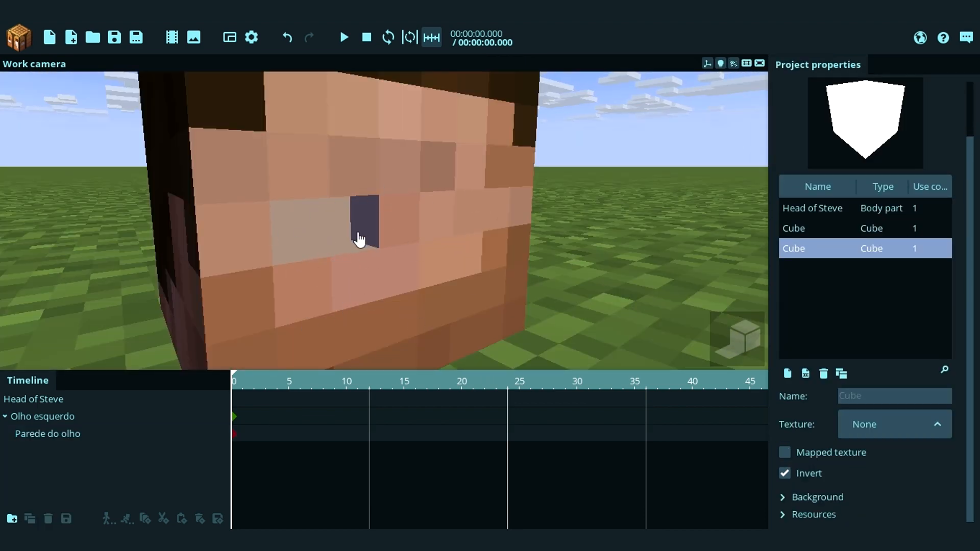
{"action": "left_click_drag", "start_coordinate": [359, 239], "coordinate": [343, 198]}
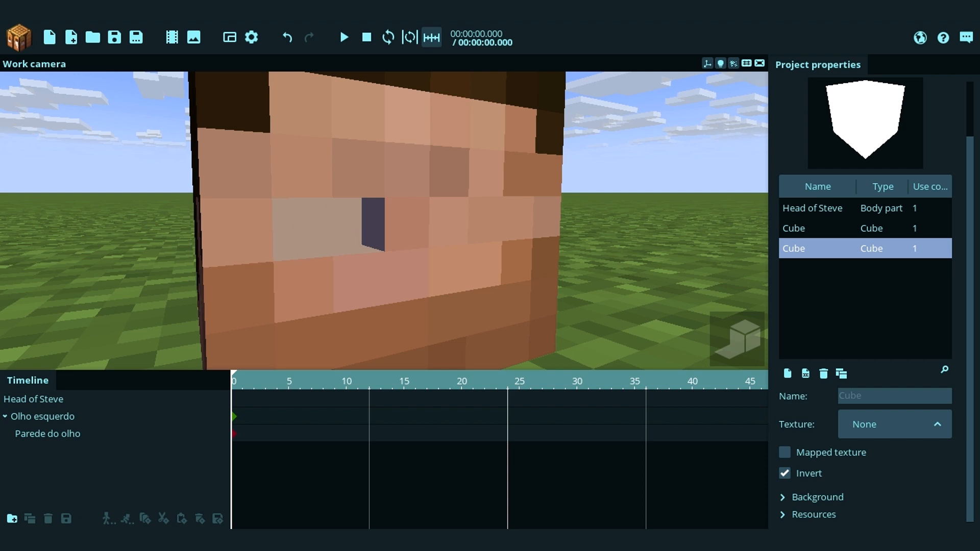
{"action": "left_click_drag", "start_coordinate": [223, 306], "coordinate": [258, 311]}
Step: Create an untextured surface and parent it to "Olho esquerdo"
{"action": "left_click", "coordinate": [18, 42]}
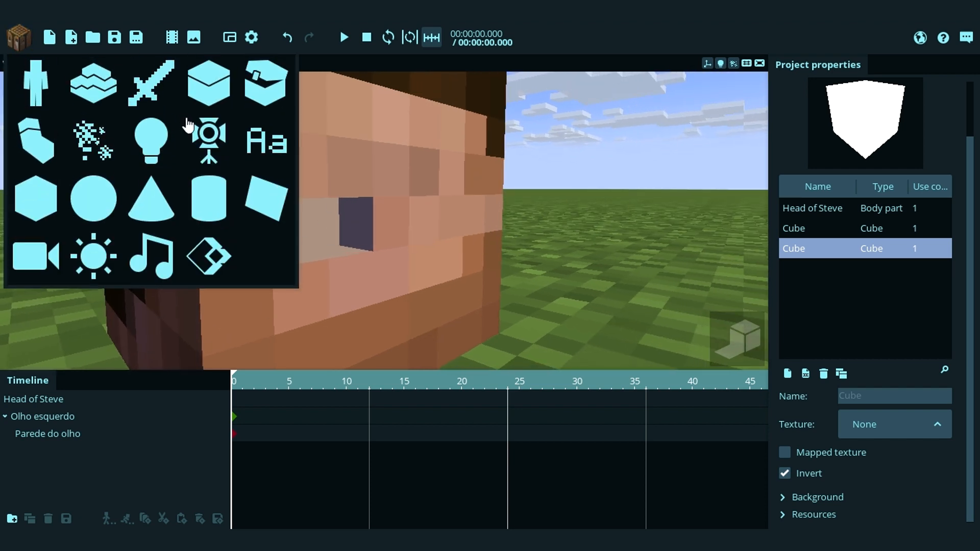
{"action": "left_click", "coordinate": [275, 200]}
{"action": "left_click_drag", "start_coordinate": [430, 155], "coordinate": [451, 159]}
{"action": "left_click", "coordinate": [430, 271]}
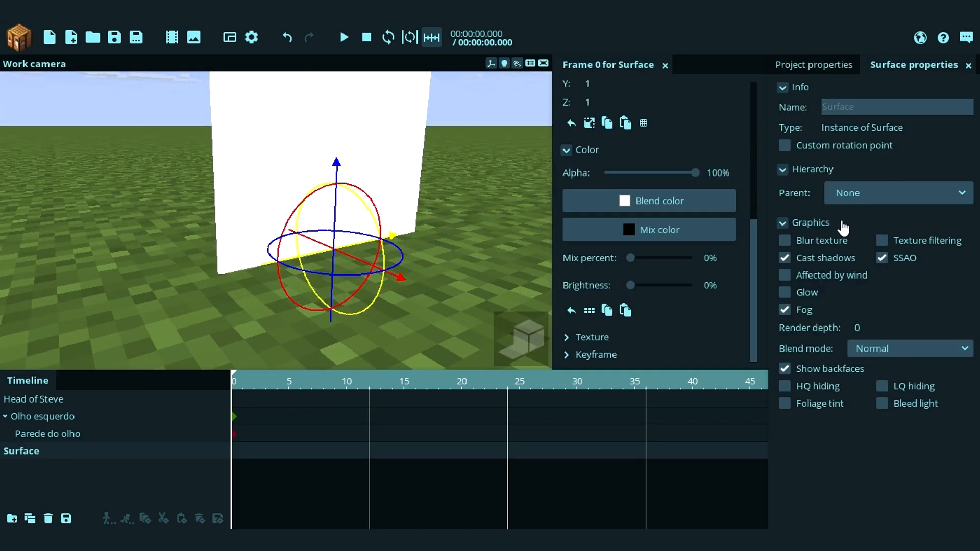
{"action": "left_click", "coordinate": [868, 196]}
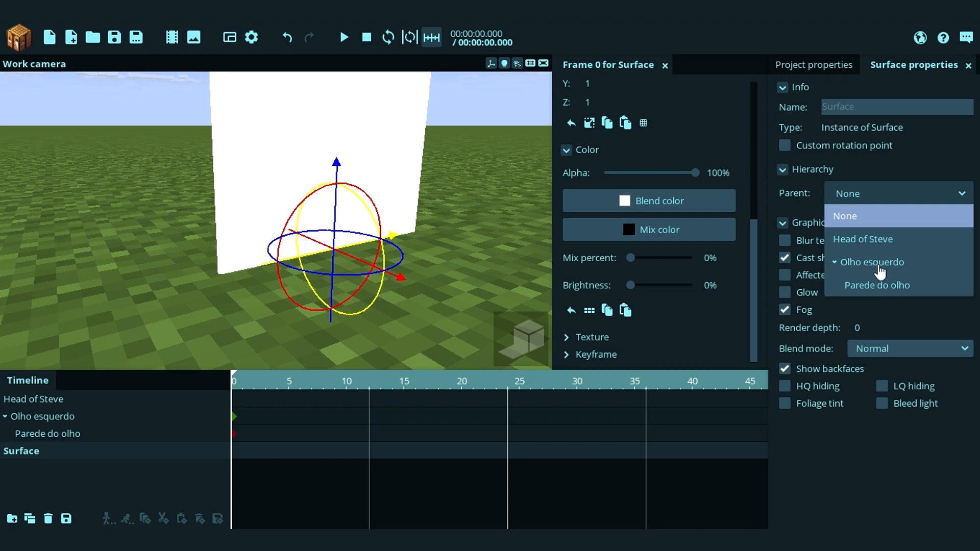
{"action": "left_click", "coordinate": [878, 264]}
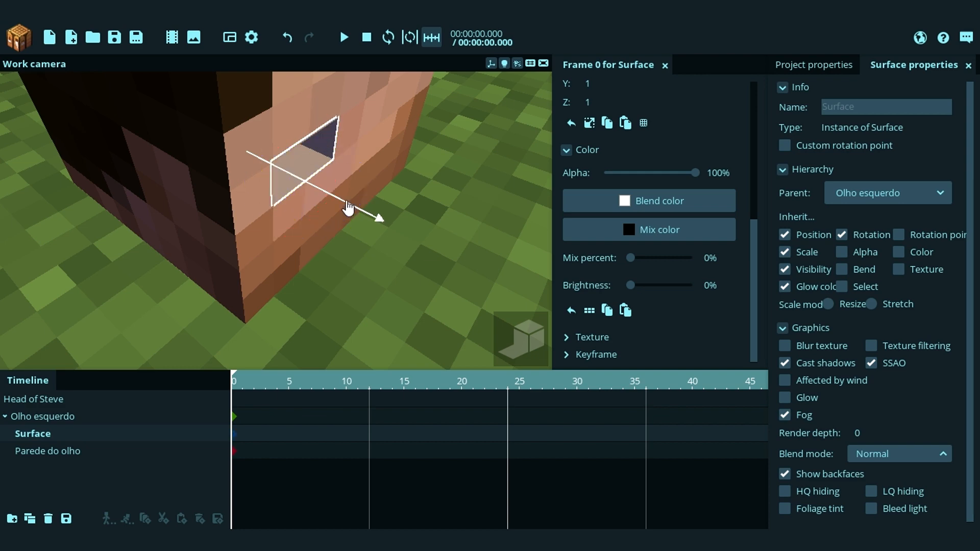
Step: Move the surface deeper into the left eye socket and set its render depth to -12
{"action": "left_click_drag", "start_coordinate": [348, 207], "coordinate": [331, 201]}
{"action": "left_click_drag", "start_coordinate": [454, 199], "coordinate": [450, 189]}
{"action": "scroll", "coordinate": [451, 195], "scroll_direction": "up", "scroll_amount": 5}
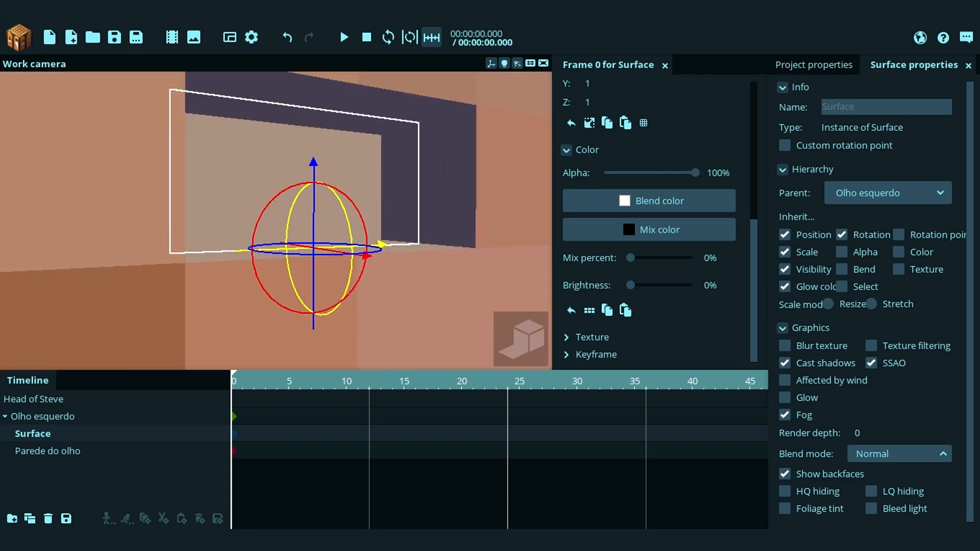
{"action": "left_click_drag", "start_coordinate": [974, 353], "coordinate": [975, 402]}
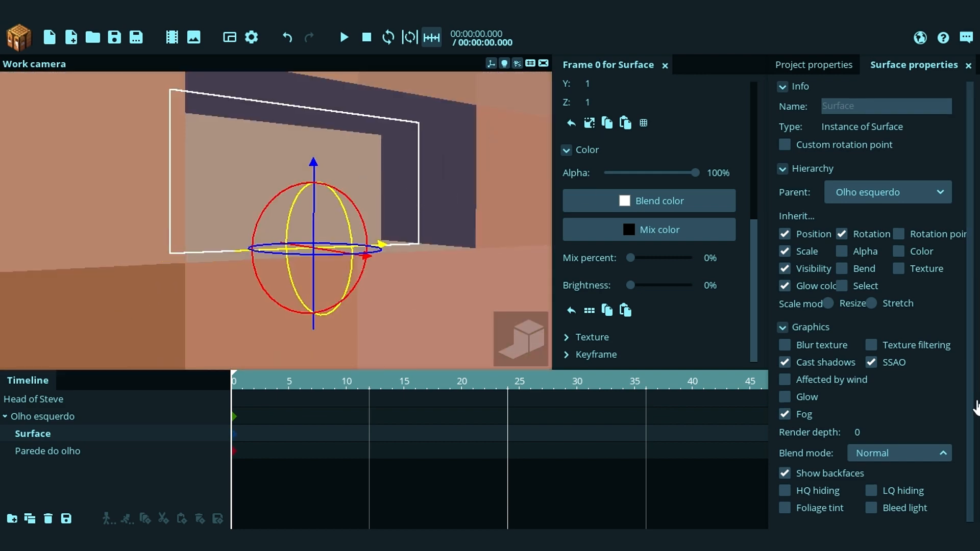
{"action": "left_click_drag", "start_coordinate": [875, 430], "coordinate": [823, 435]}
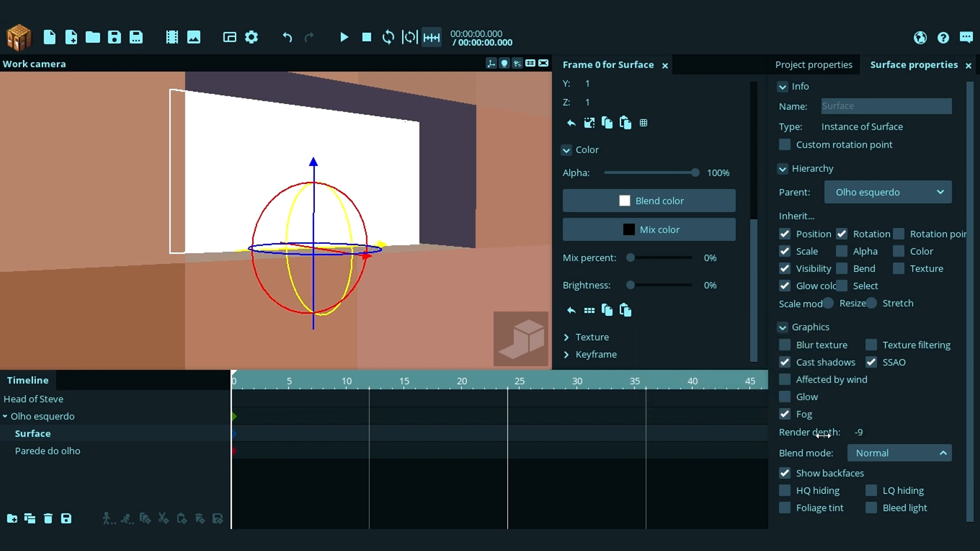
{"action": "scroll", "coordinate": [496, 140], "scroll_direction": "down", "scroll_amount": 10}
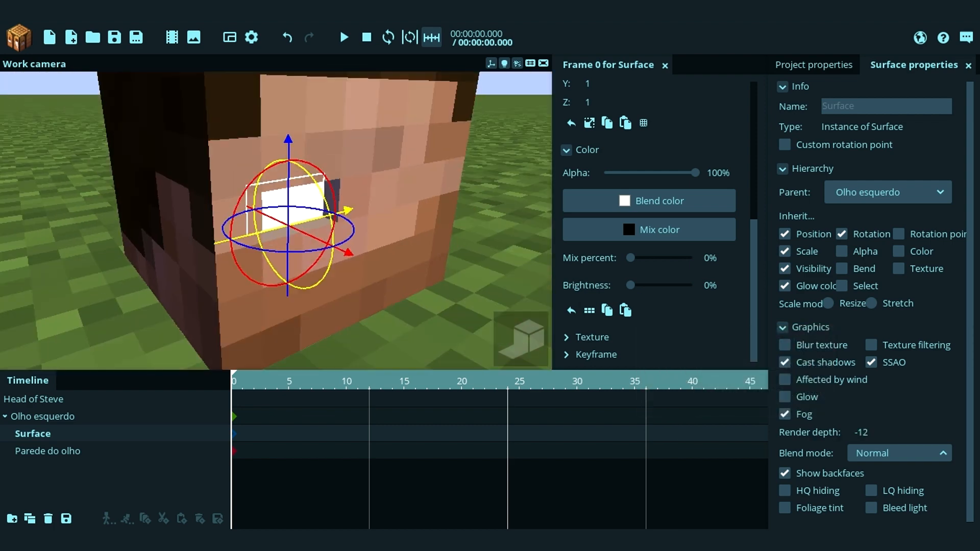
{"action": "mouse_move", "coordinate": [378, 242]}
{"action": "left_mouse_down"}
{"action": "mouse_move", "coordinate": [454, 255]}
{"action": "mouse_move", "coordinate": [374, 241]}
{"action": "left_mouse_up"}
Step: Examine the white surface inside the left eye socket from several angles with the selection cleared
{"action": "left_click_drag", "start_coordinate": [480, 180], "coordinate": [562, 138]}
{"action": "left_click", "coordinate": [481, 180]}
{"action": "left_click", "coordinate": [32, 434]}
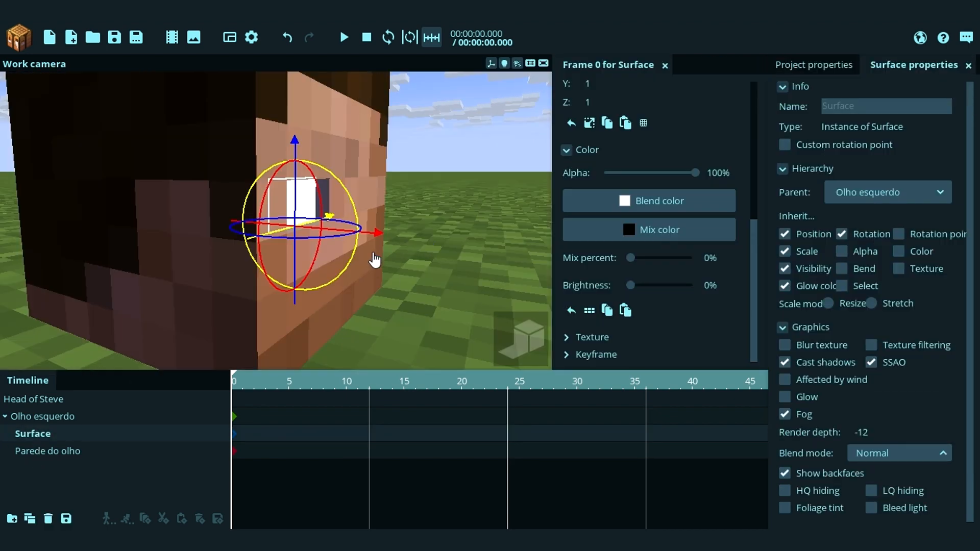
{"action": "left_click", "coordinate": [449, 213]}
{"action": "scroll", "coordinate": [449, 212], "scroll_direction": "down", "scroll_amount": 5}
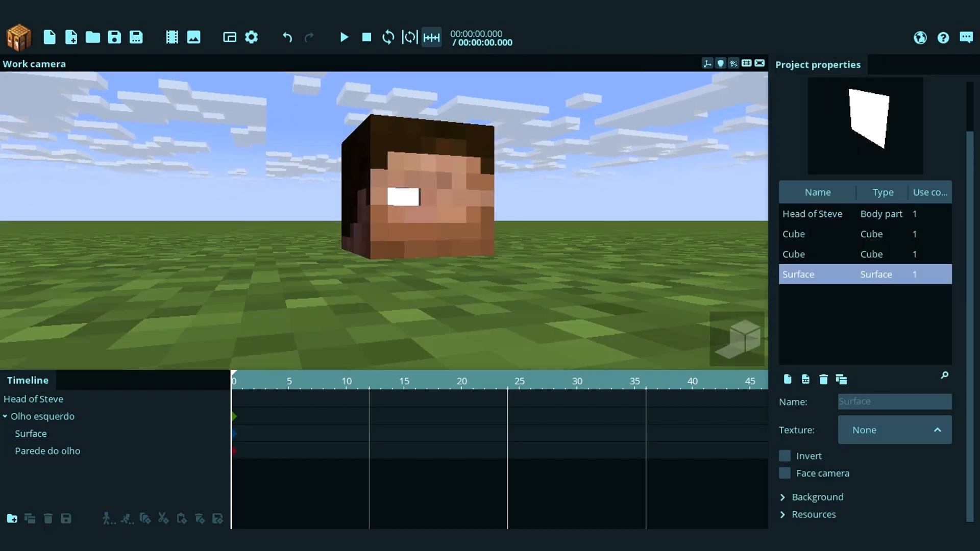
Step: Rename the eye surface as "branco do olho"
{"action": "scroll", "coordinate": [404, 197], "scroll_direction": "up", "scroll_amount": 3}
{"action": "left_click", "coordinate": [42, 417]}
{"action": "left_click", "coordinate": [31, 434]}
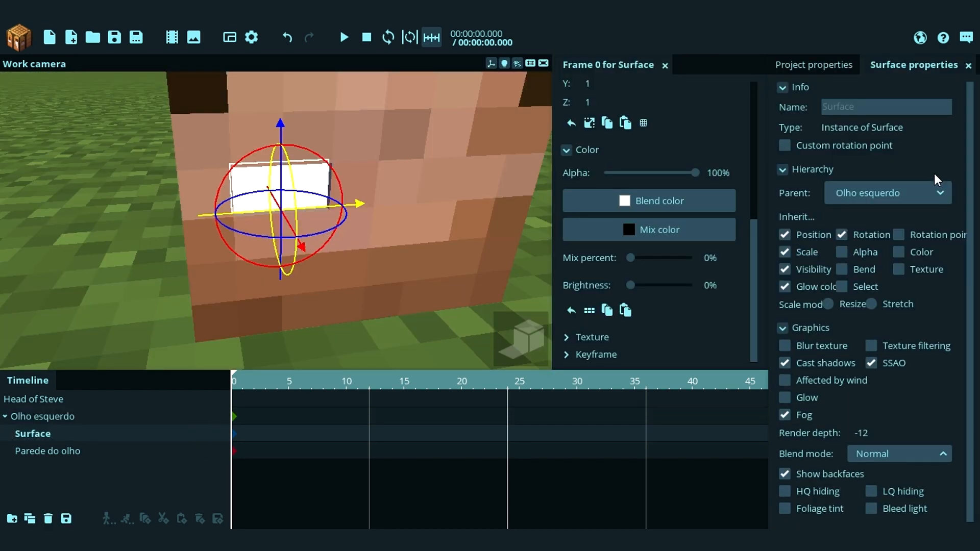
{"action": "left_click", "coordinate": [868, 107]}
{"action": "type", "text": "bran"}
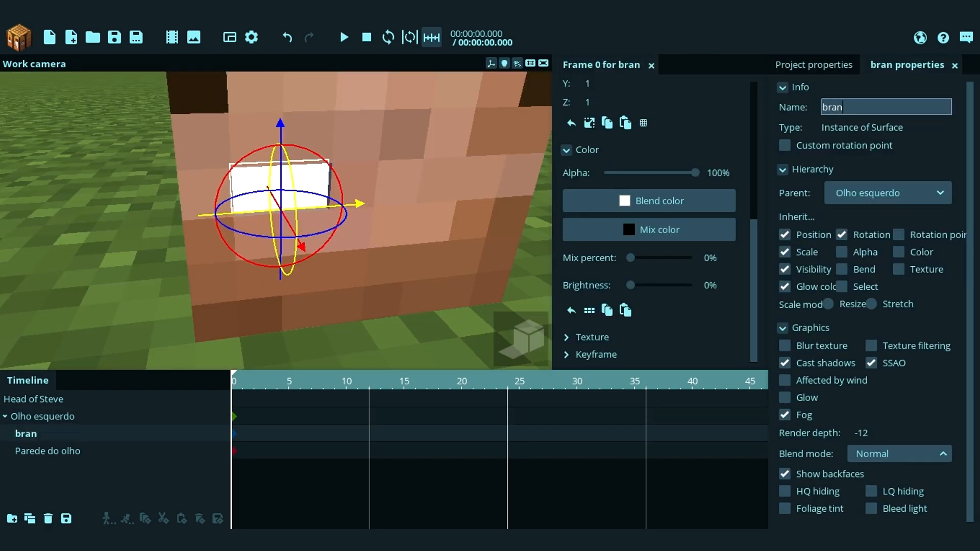
{"action": "type", "text": "co do olho"}
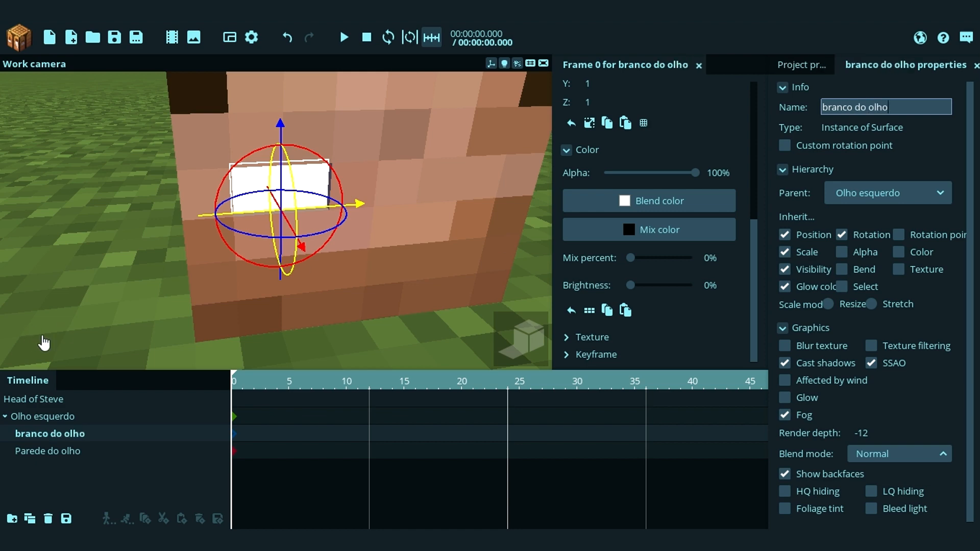
Step: Duplicate the "Olho esquerdo" cube together with its children
{"action": "scroll", "coordinate": [44, 343], "scroll_direction": "down", "scroll_amount": 3}
{"action": "left_click", "coordinate": [44, 343]}
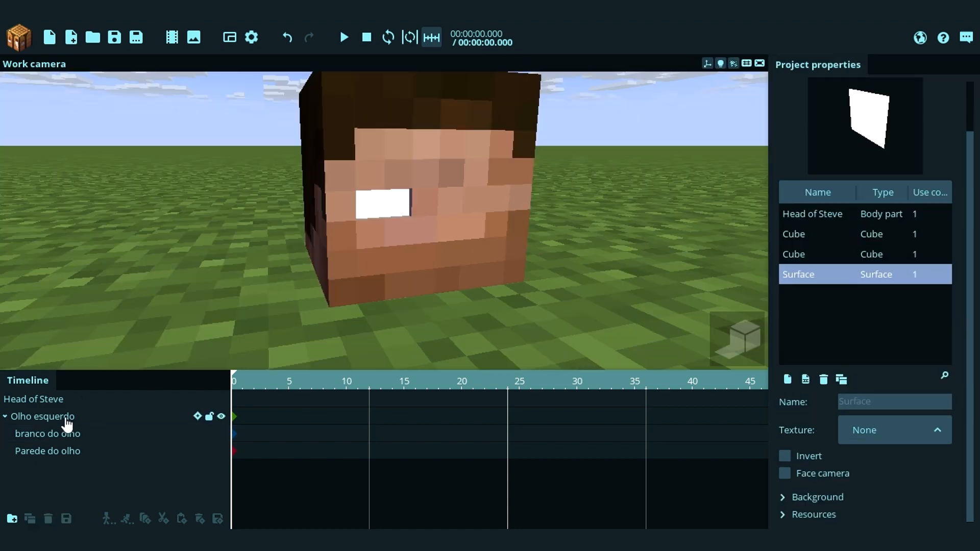
{"action": "left_click", "coordinate": [71, 426]}
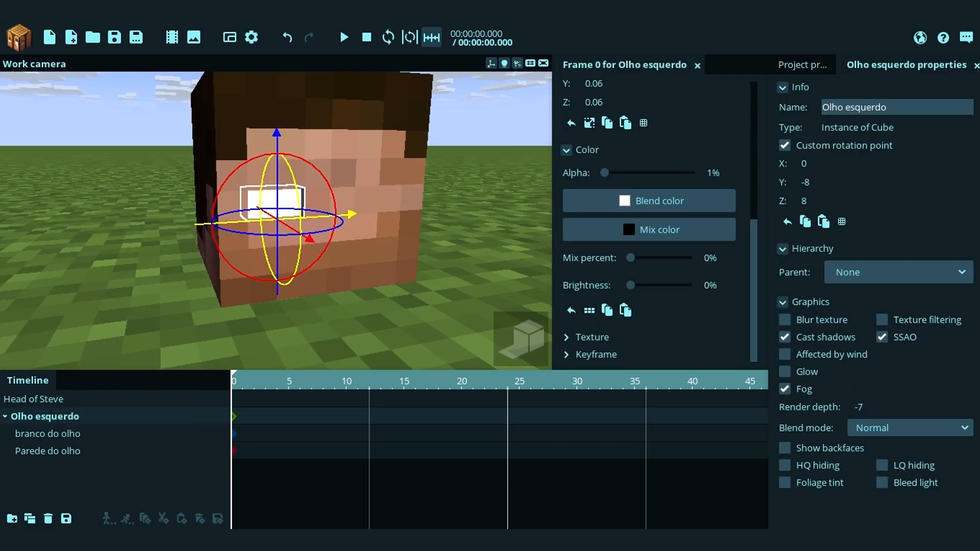
{"action": "left_click", "coordinate": [30, 519]}
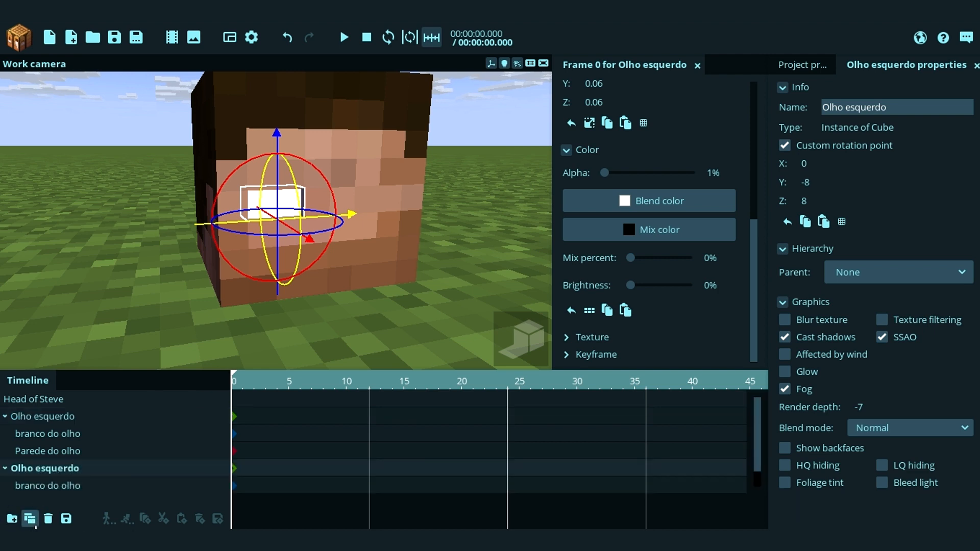
Step: Rename the duplicated parent cube as "Olho direito"
{"action": "left_click", "coordinate": [893, 109]}
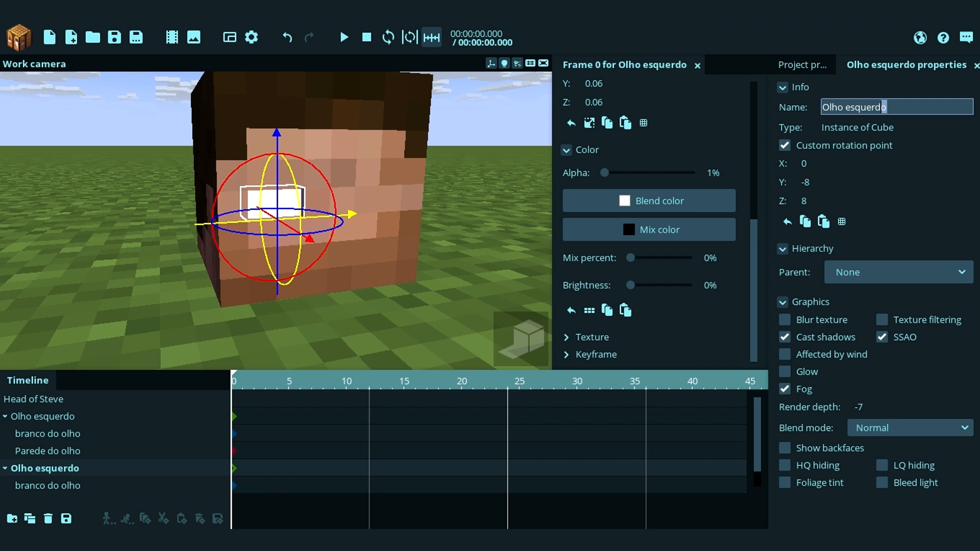
{"action": "key", "text": "BackSpace"}
{"action": "key", "text": "BackSpace"}
{"action": "key", "text": "BackSpace"}
{"action": "key", "text": "BackSpace"}
{"action": "key", "text": "BackSpace"}
{"action": "key", "text": "BackSpace"}
{"action": "key", "text": "BackSpace"}
{"action": "key", "text": "BackSpace"}
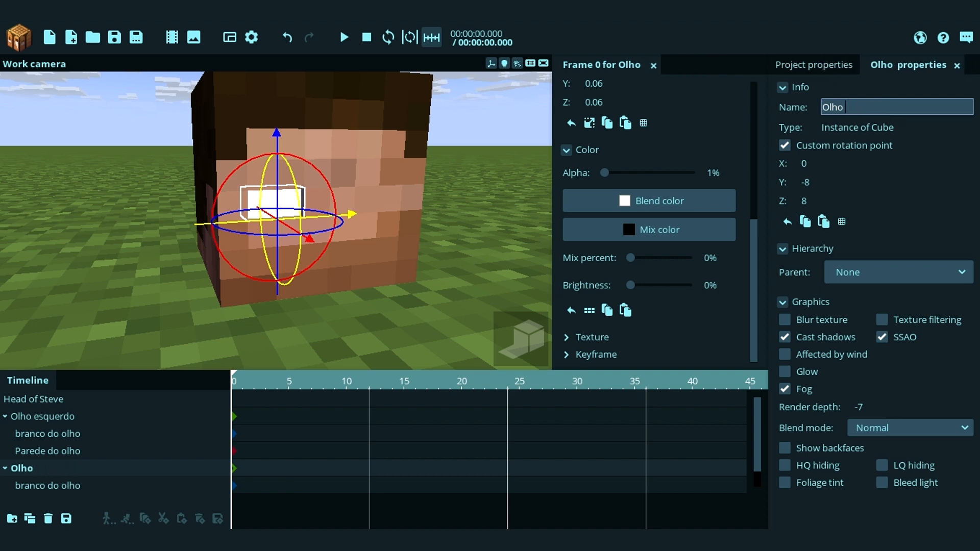
{"action": "type", "text": "direito"}
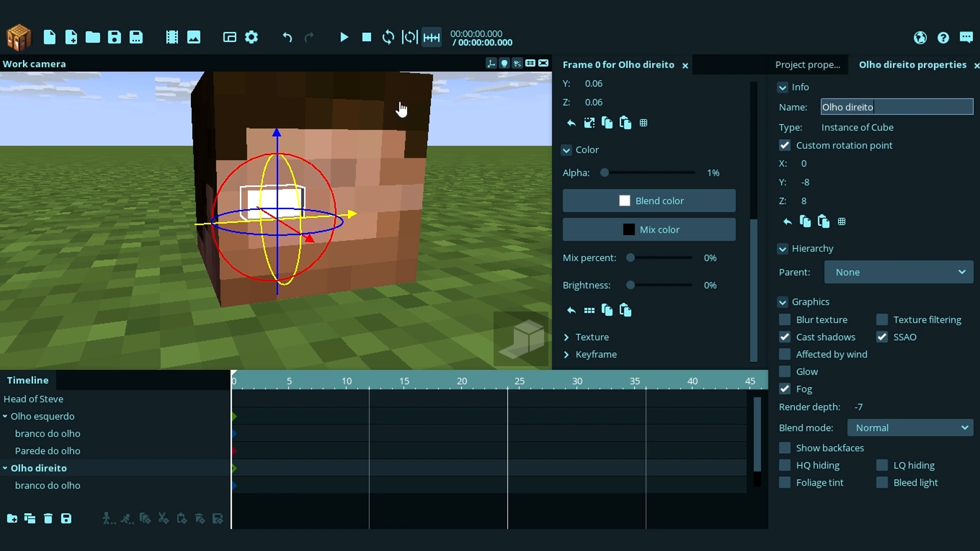
Step: Set the X position of "Olho direito" to 2
{"action": "left_click_drag", "start_coordinate": [762, 261], "coordinate": [769, 125]}
{"action": "right_click_drag", "start_coordinate": [472, 144], "coordinate": [472, 144]}
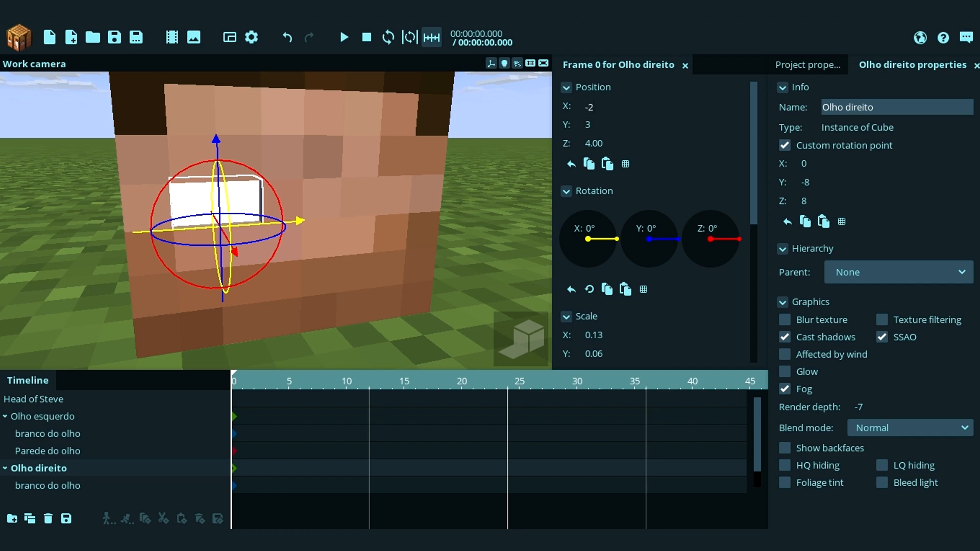
{"action": "key", "text": "BackSpace"}
{"action": "type", "text": "2"}
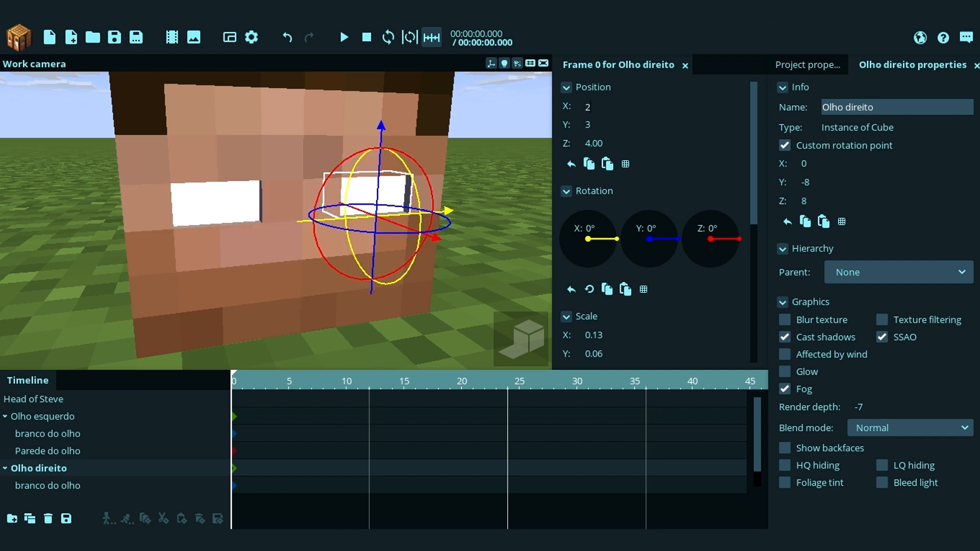
Step: Clear the selection and examine both eyes on the head from the front and the side
{"action": "left_click", "coordinate": [504, 166]}
{"action": "scroll", "coordinate": [503, 163], "scroll_direction": "down", "scroll_amount": 5}
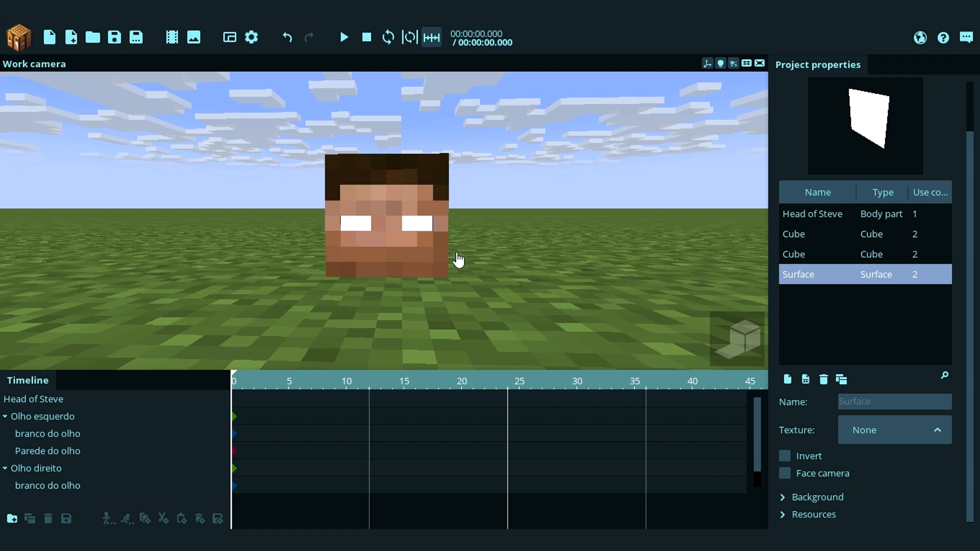
{"action": "scroll", "coordinate": [461, 255], "scroll_direction": "up", "scroll_amount": 2}
{"action": "left_click_drag", "start_coordinate": [462, 255], "coordinate": [531, 254]}
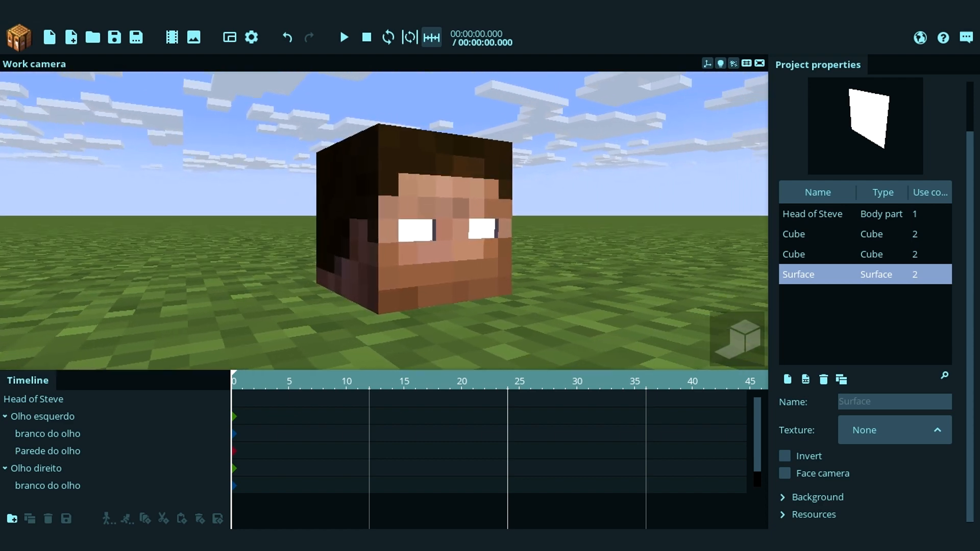
{"action": "key", "text": "w"}
{"action": "key", "text": "d"}
{"action": "key", "text": "d"}
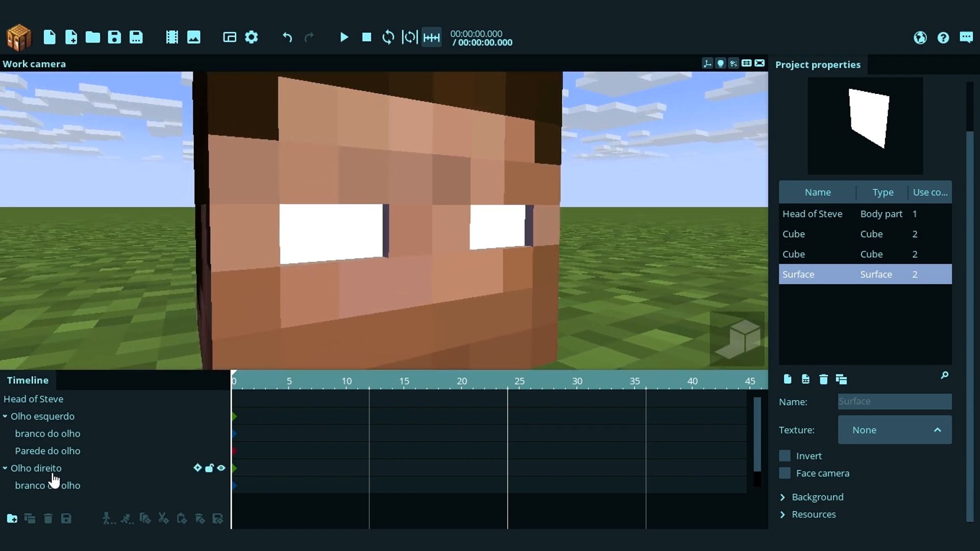
Step: Try stretching "Olho esquerdo" and "Olho direito" together to a Y scale of 0.17
{"action": "left_click", "coordinate": [54, 471]}
{"action": "left_click", "coordinate": [58, 418]}
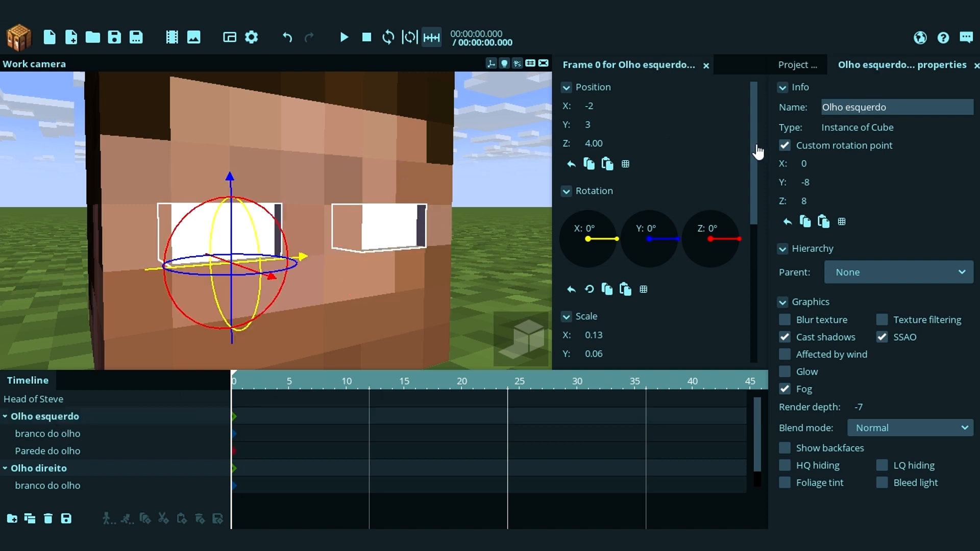
{"action": "left_click_drag", "start_coordinate": [757, 152], "coordinate": [759, 204]}
{"action": "key", "text": "ctrl+z"}
{"action": "left_click_drag", "start_coordinate": [619, 248], "coordinate": [649, 247]}
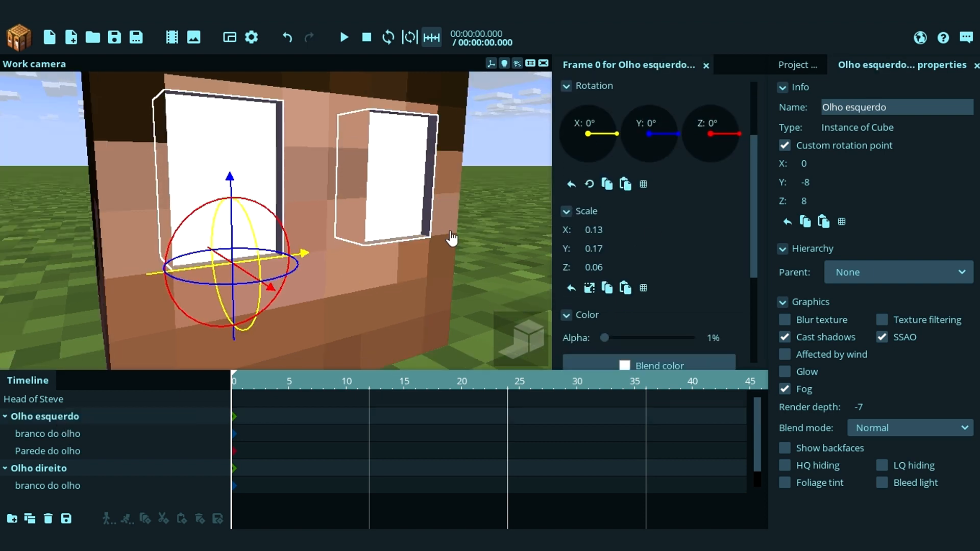
{"action": "left_click_drag", "start_coordinate": [434, 204], "coordinate": [214, 110]}
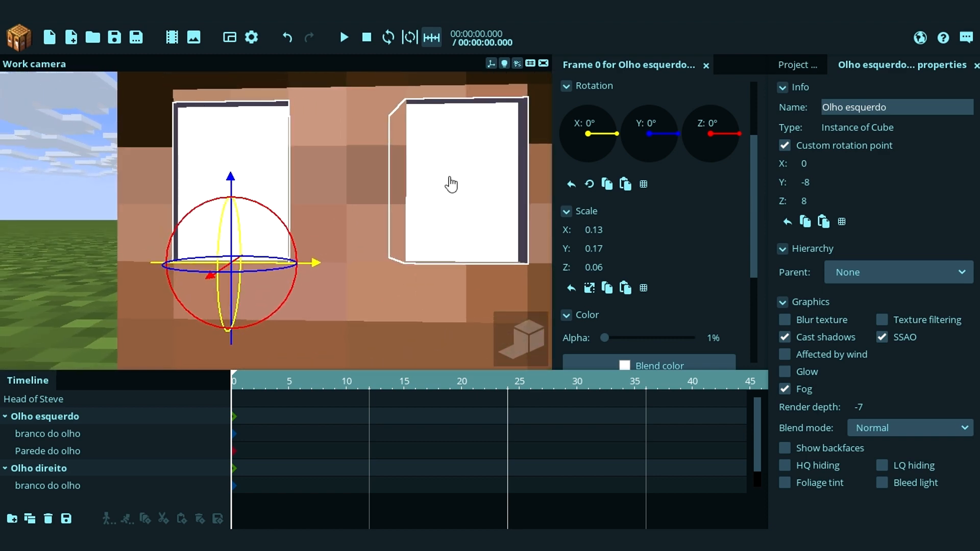
{"action": "left_click", "coordinate": [62, 452]}
{"action": "left_click", "coordinate": [65, 433]}
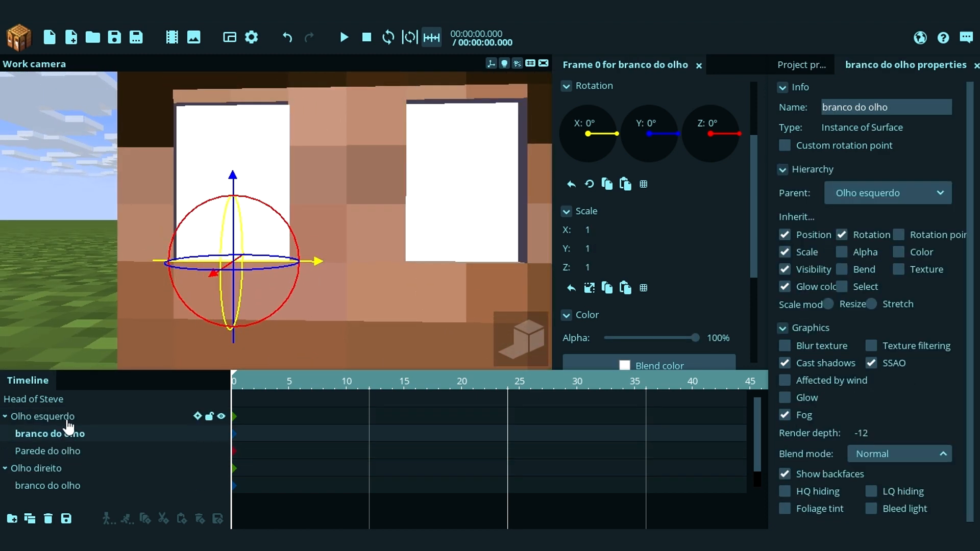
{"action": "left_click", "coordinate": [74, 451]}
{"action": "left_click", "coordinate": [74, 435]}
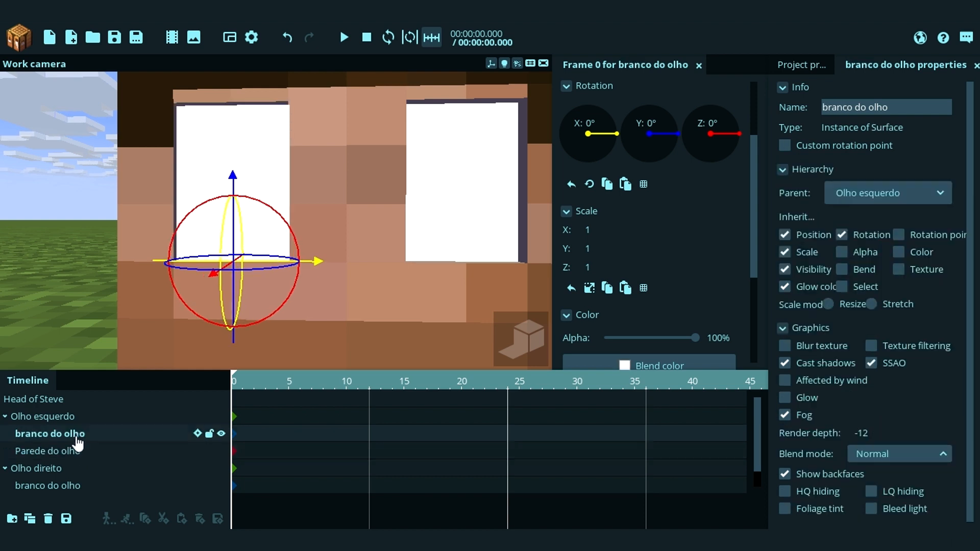
Step: Reselect both eye parent cubes, undo their vertical scale changes, and clear the selection
{"action": "left_click", "coordinate": [51, 417]}
{"action": "left_click", "coordinate": [109, 468]}
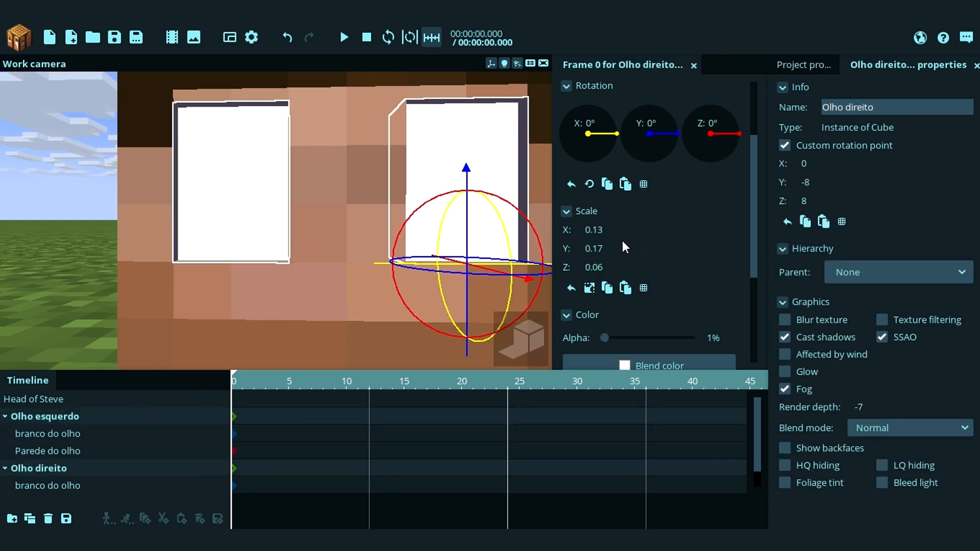
{"action": "mouse_move", "coordinate": [619, 248]}
{"action": "left_mouse_down"}
{"action": "mouse_move", "coordinate": [606, 252]}
{"action": "mouse_move", "coordinate": [631, 248]}
{"action": "left_mouse_up"}
{"action": "key", "text": "ctrl+z"}
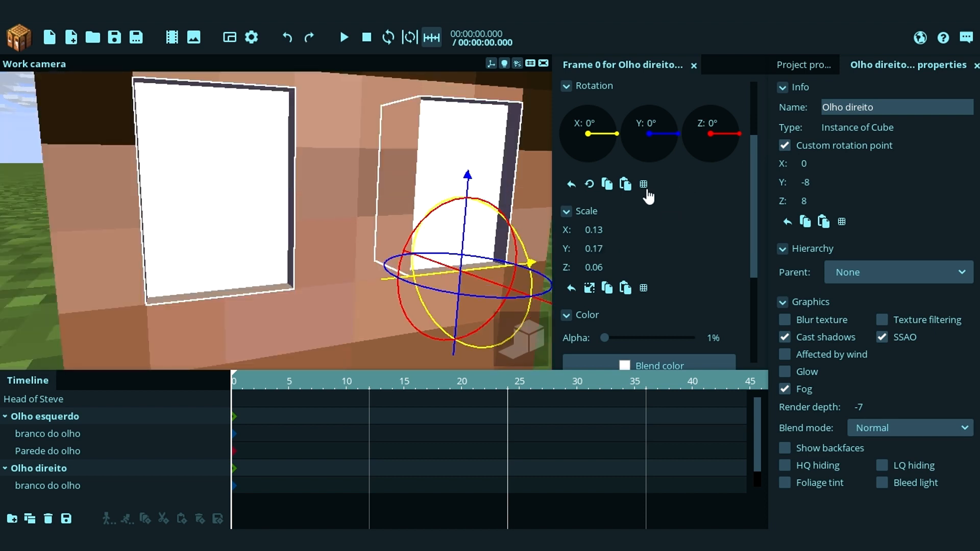
{"action": "key", "text": "ctrl+z"}
{"action": "key", "text": "ctrl+y"}
{"action": "key", "text": "ctrl+y"}
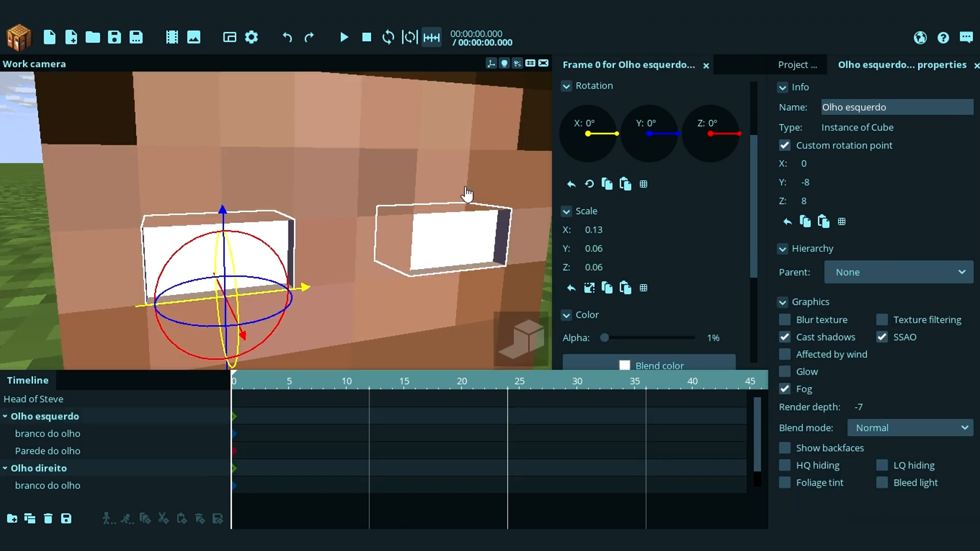
{"action": "left_click_drag", "start_coordinate": [466, 193], "coordinate": [426, 176]}
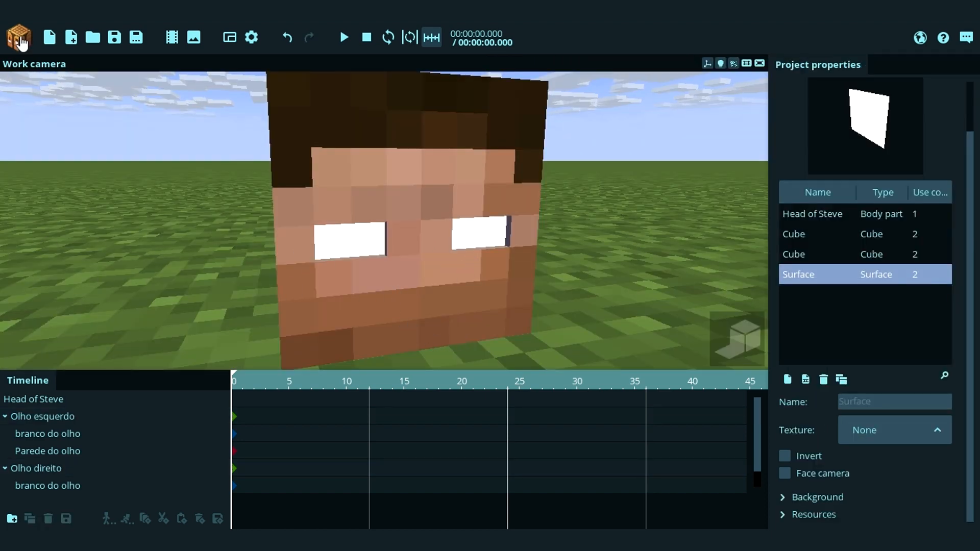
Step: Create a new cube without a texture
{"action": "left_click", "coordinate": [20, 40]}
{"action": "left_click", "coordinate": [42, 200]}
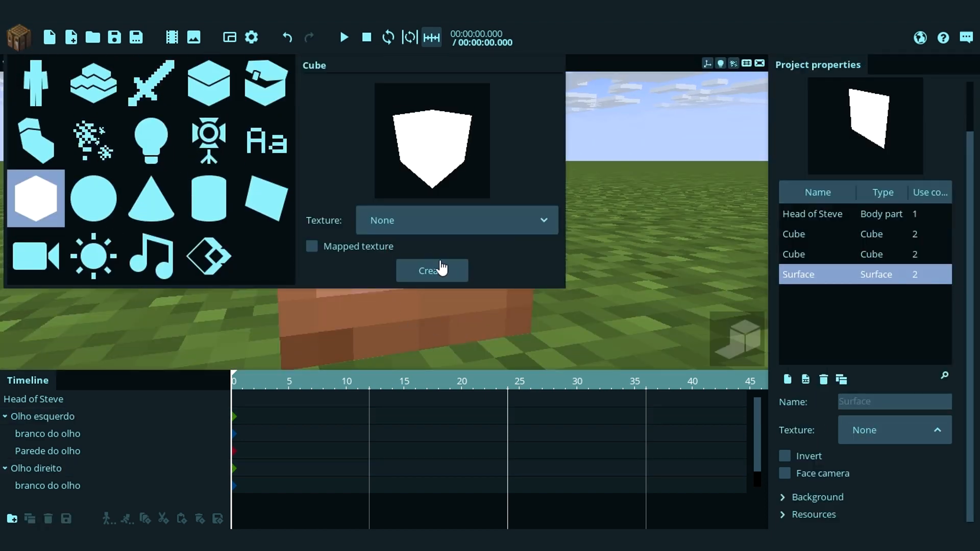
{"action": "left_click", "coordinate": [447, 280]}
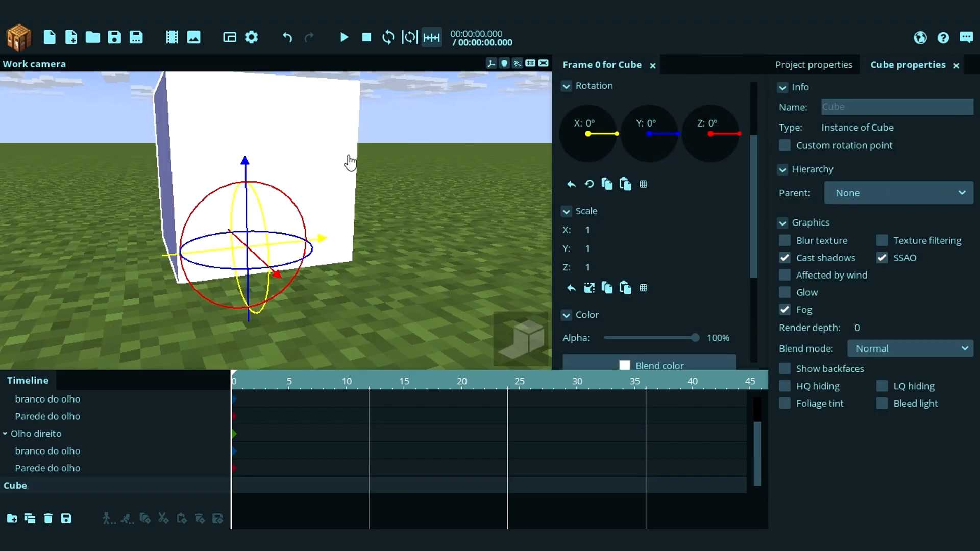
Step: Enable a custom rotation point on the new cube and set its Z value to 8
{"action": "middle_click_drag", "start_coordinate": [546, 255], "coordinate": [531, 284]}
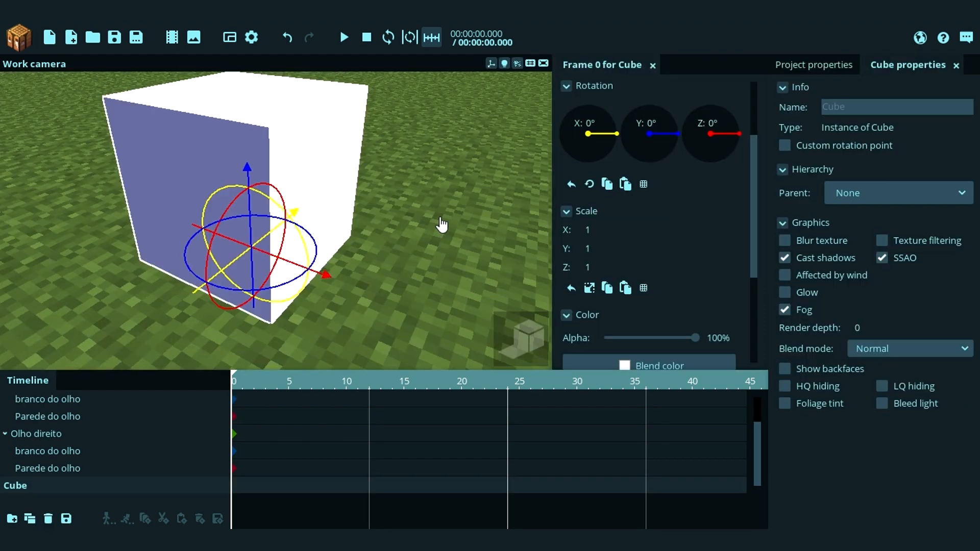
{"action": "left_click", "coordinate": [882, 150]}
{"action": "left_click_drag", "start_coordinate": [828, 198], "coordinate": [858, 203]}
{"action": "middle_click_drag", "start_coordinate": [448, 164], "coordinate": [521, 179]}
{"action": "left_click", "coordinate": [851, 204]}
{"action": "type", "text": "8"}
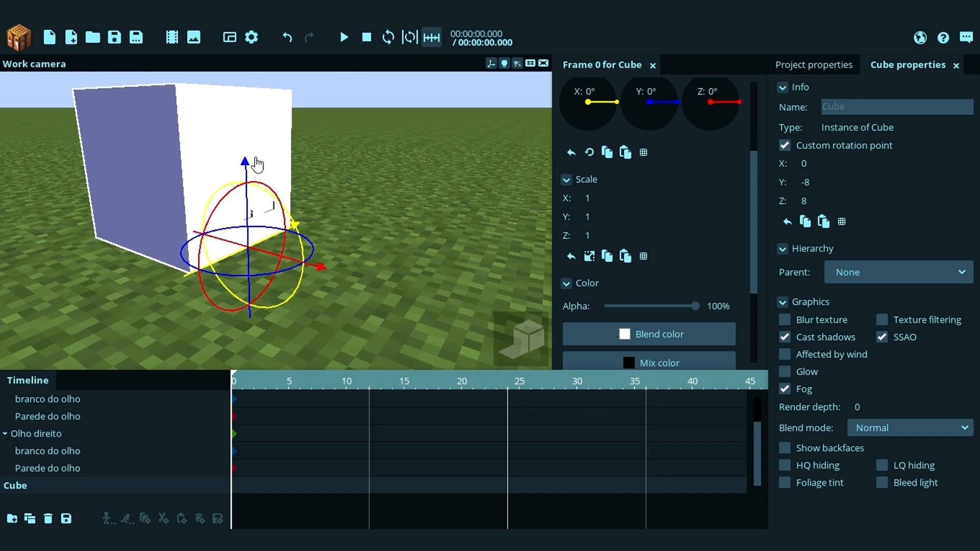
Step: Set the Y value of the cube's rotation point to 0 and check the cube's placement around it
{"action": "left_click_drag", "start_coordinate": [256, 163], "coordinate": [225, 178]}
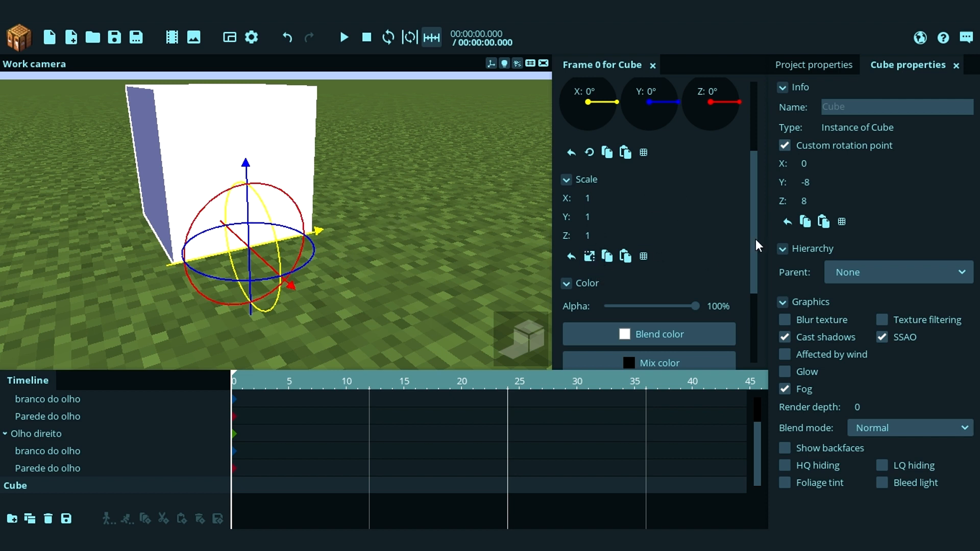
{"action": "left_click", "coordinate": [826, 205]}
{"action": "left_click_drag", "start_coordinate": [503, 222], "coordinate": [472, 204]}
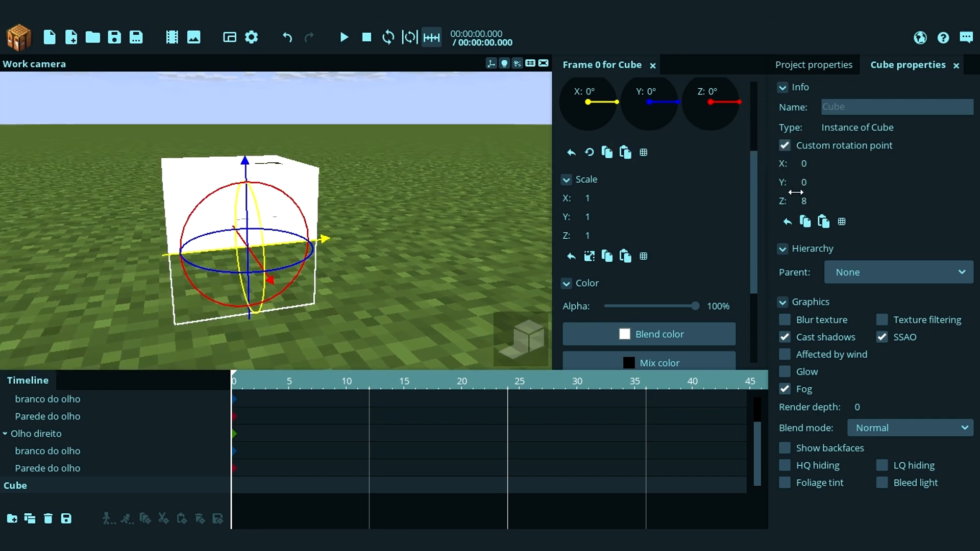
{"action": "left_click_drag", "start_coordinate": [354, 191], "coordinate": [352, 171]}
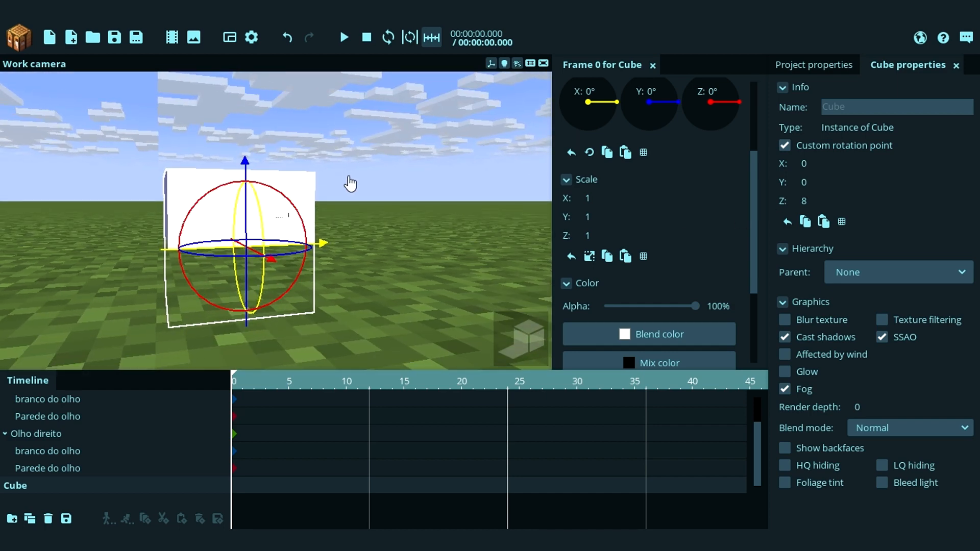
{"action": "left_click_drag", "start_coordinate": [350, 182], "coordinate": [193, 295]}
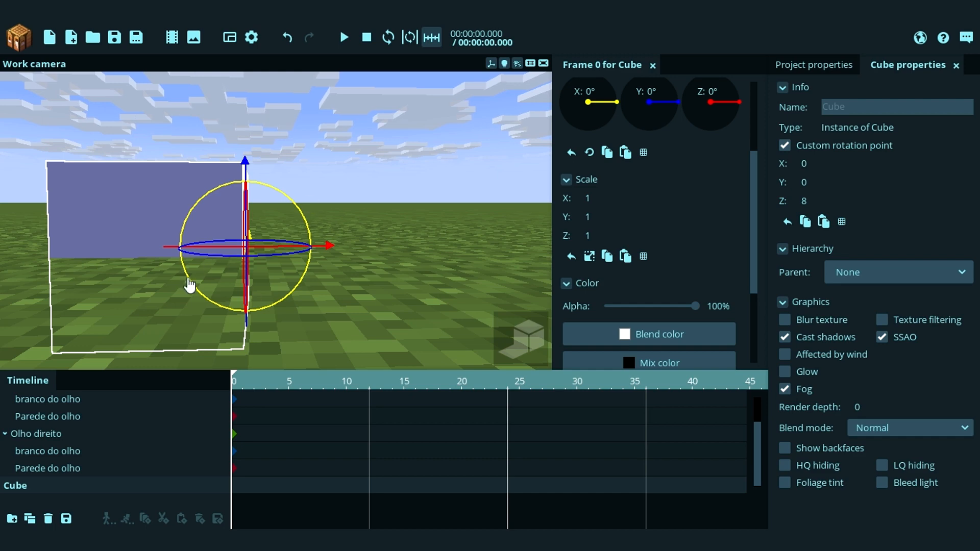
{"action": "left_click_drag", "start_coordinate": [485, 169], "coordinate": [373, 225]}
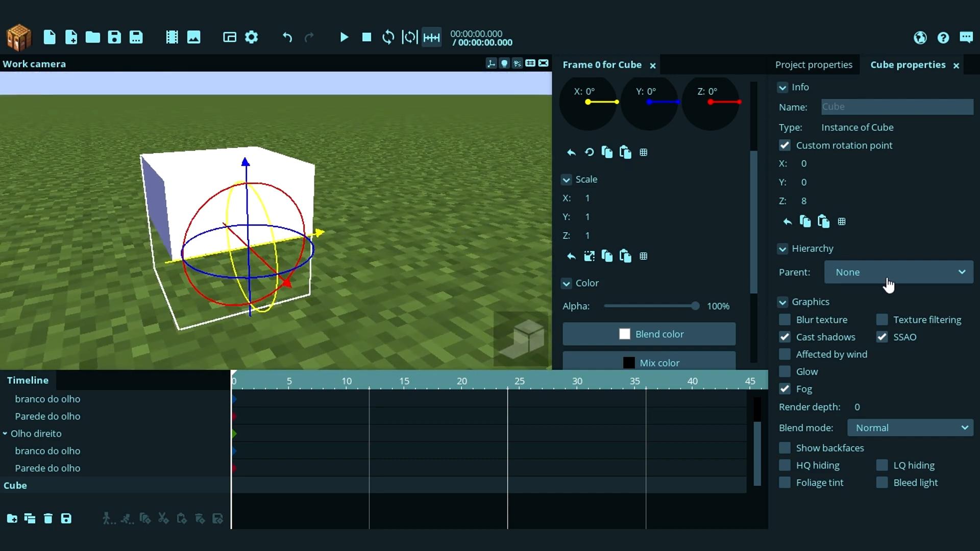
Step: Link the cube's scale axes and scale it uniformly to 0.12
{"action": "scroll", "coordinate": [562, 284], "scroll_direction": "up", "scroll_amount": 1}
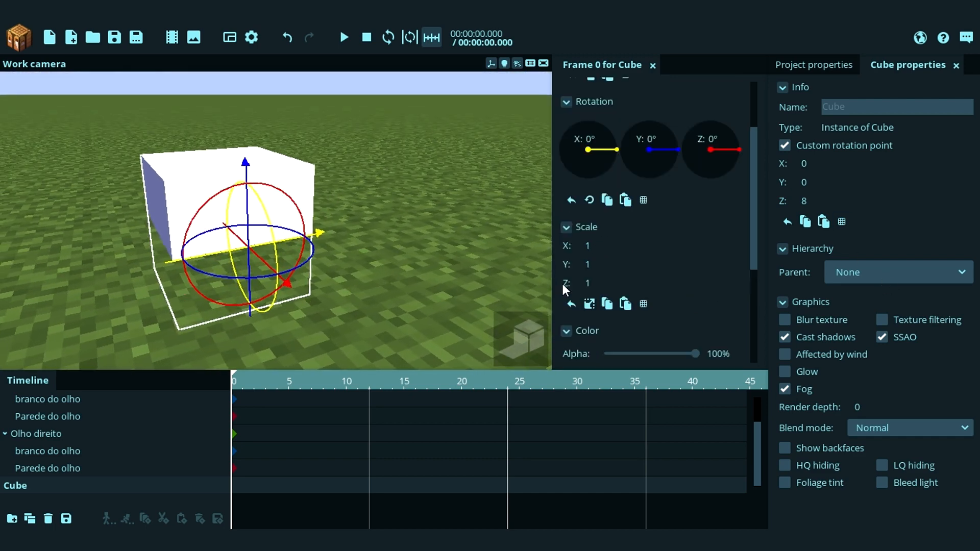
{"action": "left_click", "coordinate": [590, 304]}
{"action": "left_click_drag", "start_coordinate": [595, 245], "coordinate": [414, 266]}
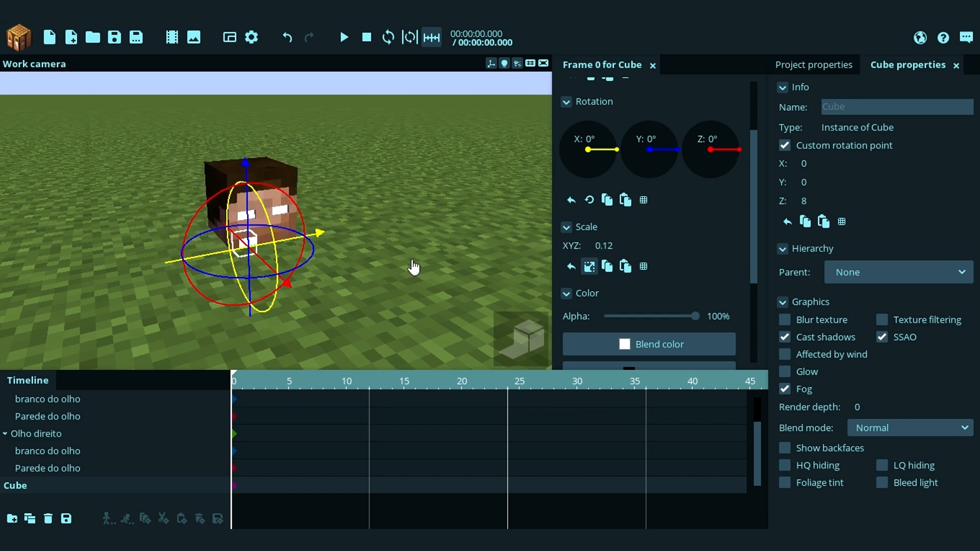
Step: Move the small cube up into the left eye socket, keeping it embedded in the face
{"action": "left_click_drag", "start_coordinate": [399, 220], "coordinate": [398, 205]}
{"action": "middle_click_drag", "start_coordinate": [398, 205], "coordinate": [439, 201]}
{"action": "scroll", "coordinate": [408, 219], "scroll_direction": "up", "scroll_amount": 5}
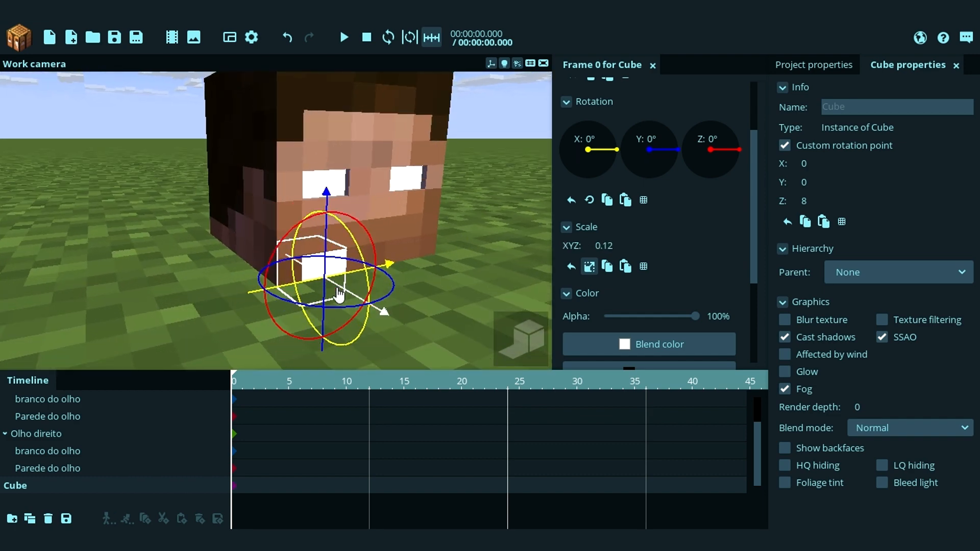
{"action": "left_click_drag", "start_coordinate": [326, 272], "coordinate": [449, 242]}
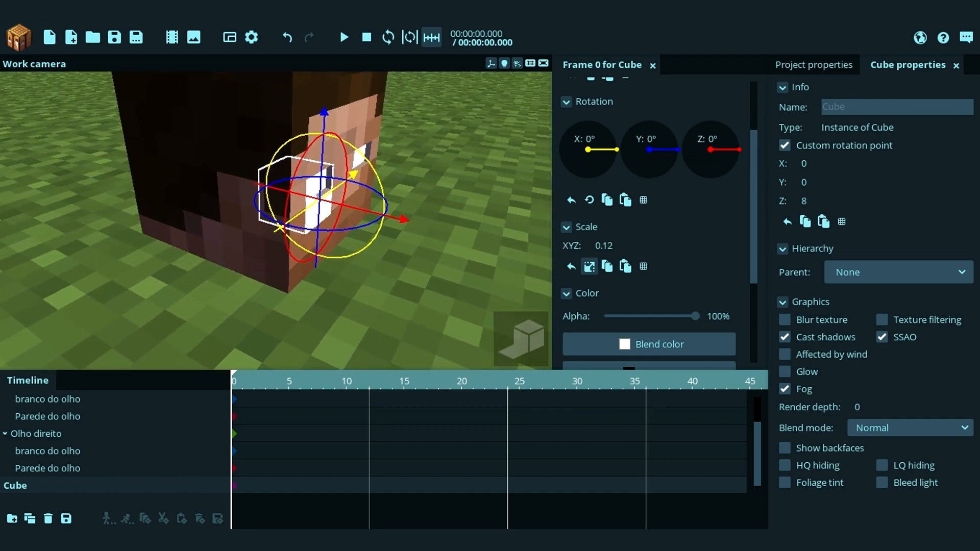
{"action": "scroll", "coordinate": [389, 170], "scroll_direction": "up", "scroll_amount": 2}
{"action": "left_click_drag", "start_coordinate": [371, 192], "coordinate": [361, 190]}
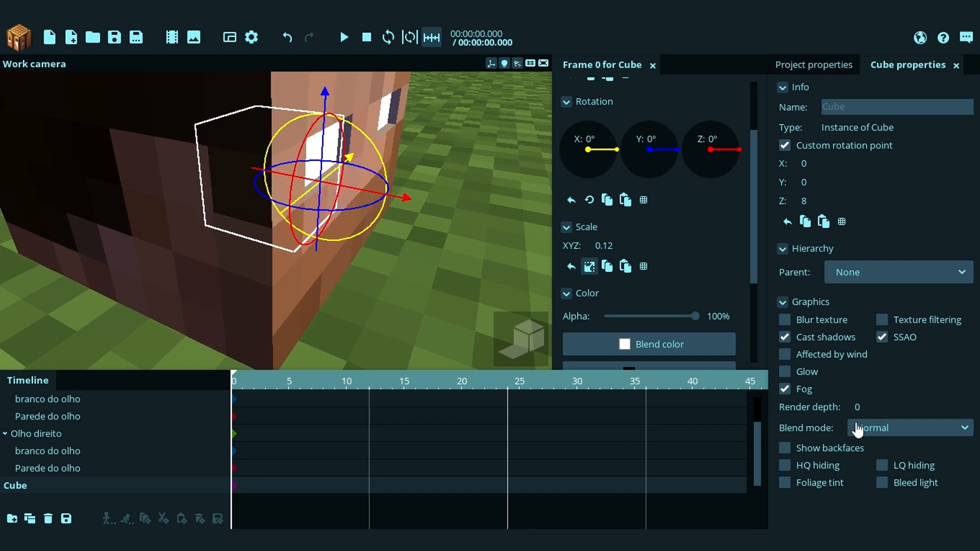
Step: Set the cube's render depth to -23 and reduce its uniform scale to 0.04
{"action": "left_click_drag", "start_coordinate": [869, 416], "coordinate": [701, 420]}
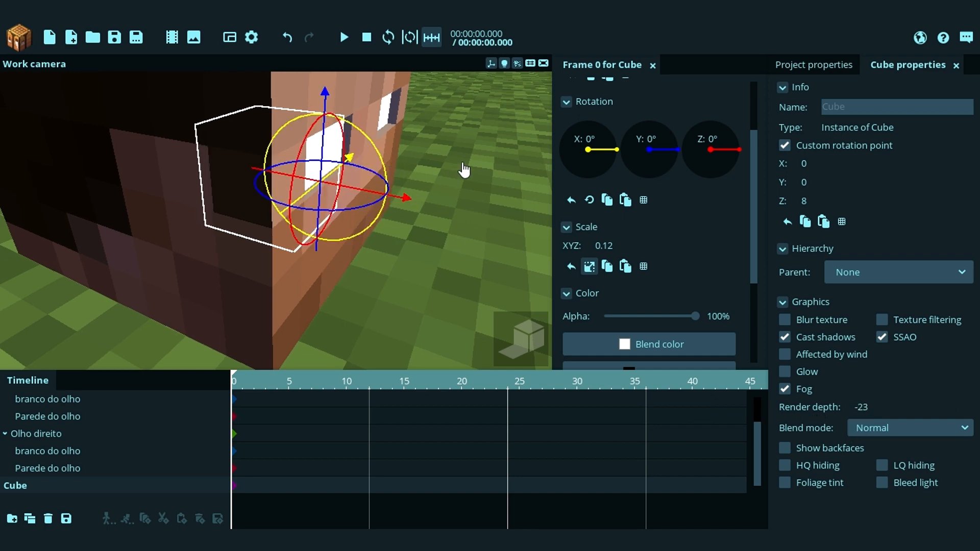
{"action": "left_click_drag", "start_coordinate": [464, 170], "coordinate": [515, 167]}
{"action": "scroll", "coordinate": [515, 168], "scroll_direction": "up", "scroll_amount": 2}
{"action": "left_click_drag", "start_coordinate": [639, 245], "coordinate": [602, 246]}
{"action": "left_click_drag", "start_coordinate": [474, 280], "coordinate": [457, 276]}
{"action": "right_click_drag", "start_coordinate": [456, 276], "coordinate": [457, 255]}
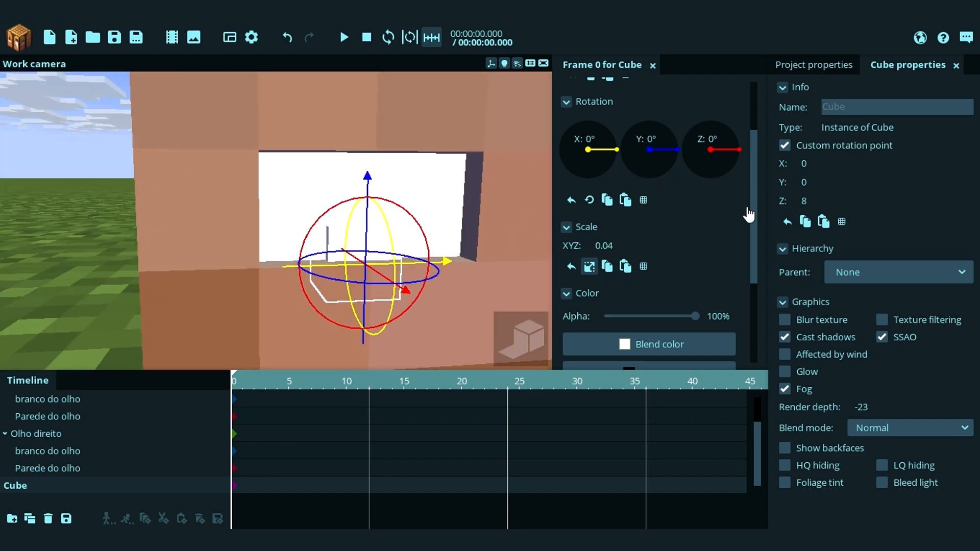
Step: Change the small cube's blend color to a medium blue
{"action": "left_click_drag", "start_coordinate": [751, 213], "coordinate": [751, 276]}
{"action": "left_click", "coordinate": [632, 228]}
{"action": "left_click_drag", "start_coordinate": [399, 198], "coordinate": [434, 189]}
{"action": "left_click", "coordinate": [508, 245]}
{"action": "mouse_move", "coordinate": [437, 269]}
{"action": "left_mouse_down"}
{"action": "mouse_move", "coordinate": [416, 252]}
{"action": "mouse_move", "coordinate": [458, 271]}
{"action": "mouse_move", "coordinate": [461, 238]}
{"action": "left_mouse_up"}
{"action": "left_click", "coordinate": [492, 366]}
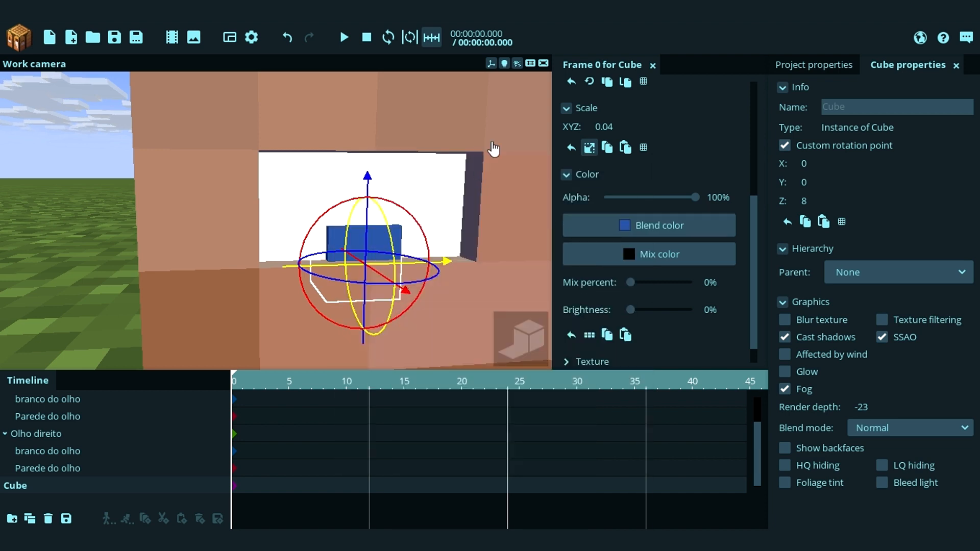
Step: Center the blue cube vertically in the left eye socket and set its uniform scale to 0.06
{"action": "left_click_drag", "start_coordinate": [394, 183], "coordinate": [393, 188]}
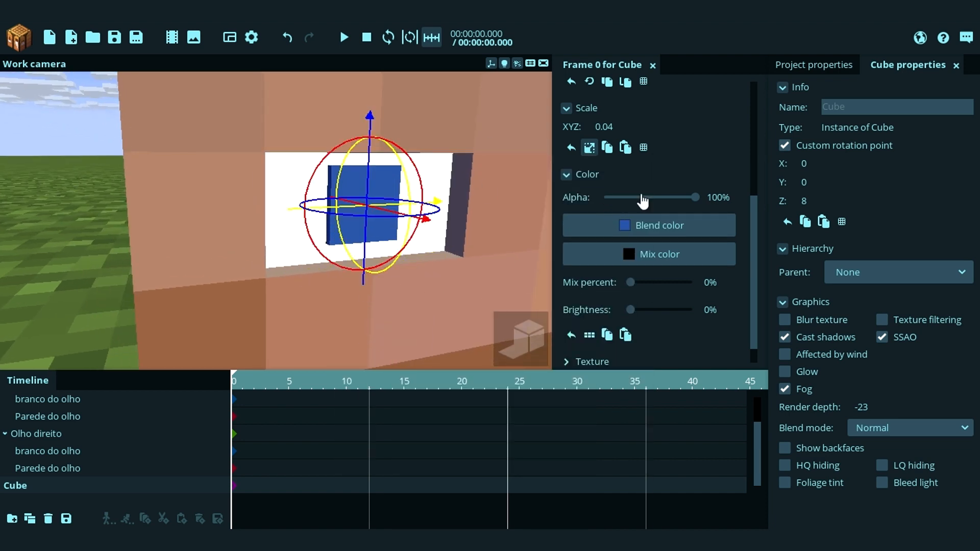
{"action": "left_click_drag", "start_coordinate": [624, 125], "coordinate": [634, 127]}
{"action": "left_click_drag", "start_coordinate": [450, 177], "coordinate": [374, 128]}
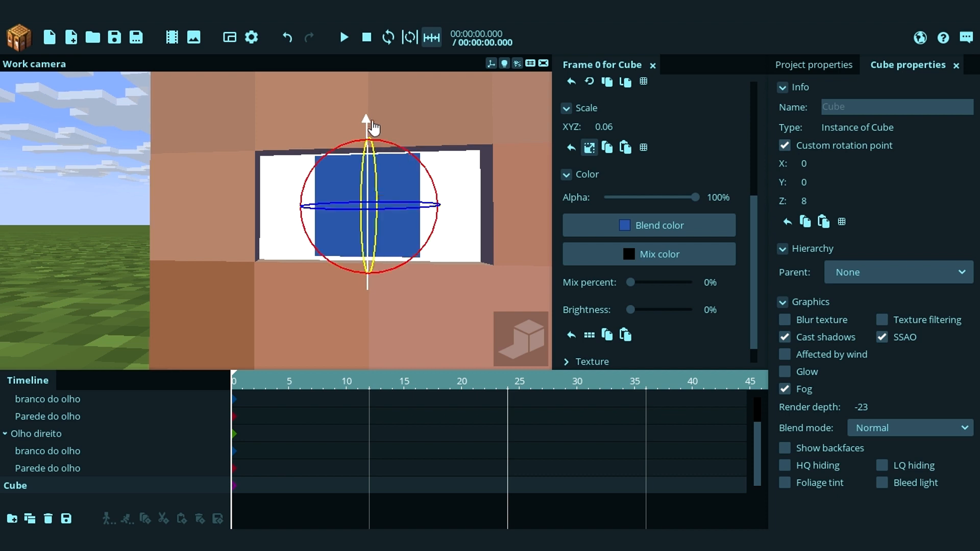
Step: Shift the blue cube toward the nose by setting its X position to -1.50
{"action": "left_click_drag", "start_coordinate": [755, 210], "coordinate": [756, 97]}
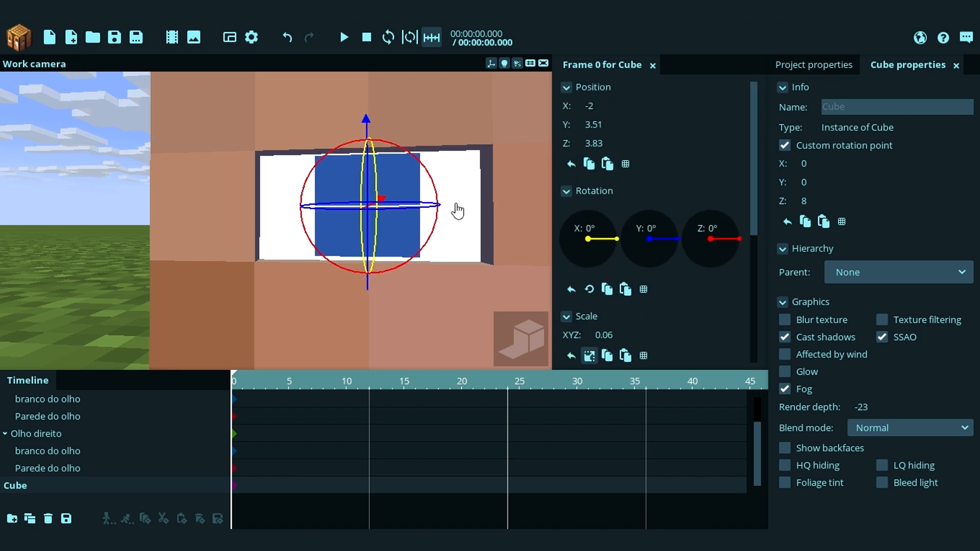
{"action": "left_click_drag", "start_coordinate": [458, 211], "coordinate": [498, 212]}
{"action": "left_click", "coordinate": [623, 110]}
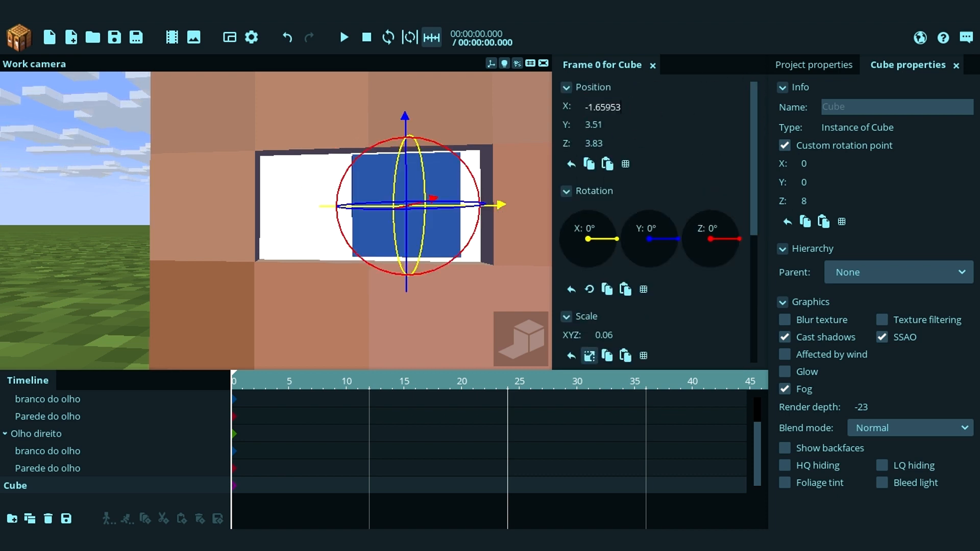
{"action": "key", "text": "BackSpace"}
{"action": "key", "text": "BackSpace"}
{"action": "key", "text": "BackSpace"}
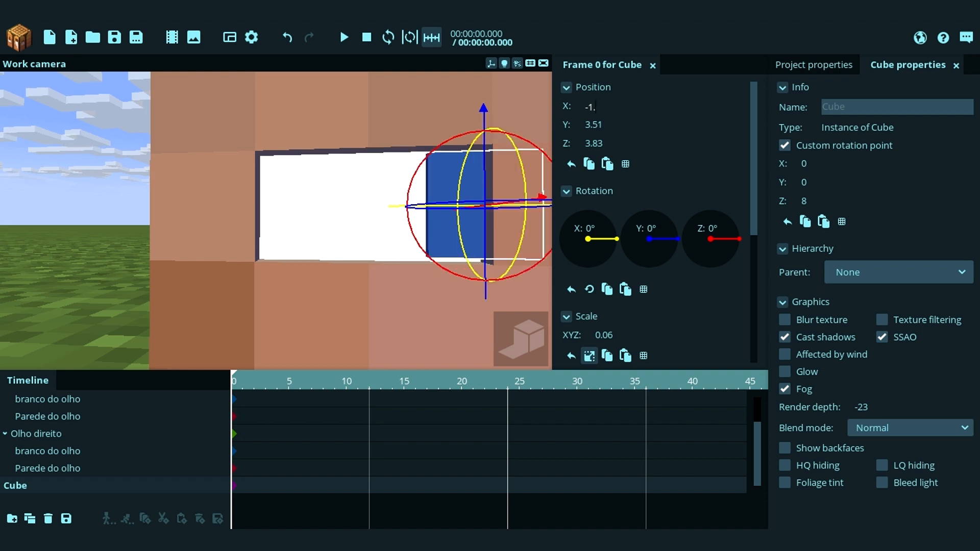
{"action": "type", "text": "5"}
{"action": "left_click_drag", "start_coordinate": [281, 130], "coordinate": [291, 162]}
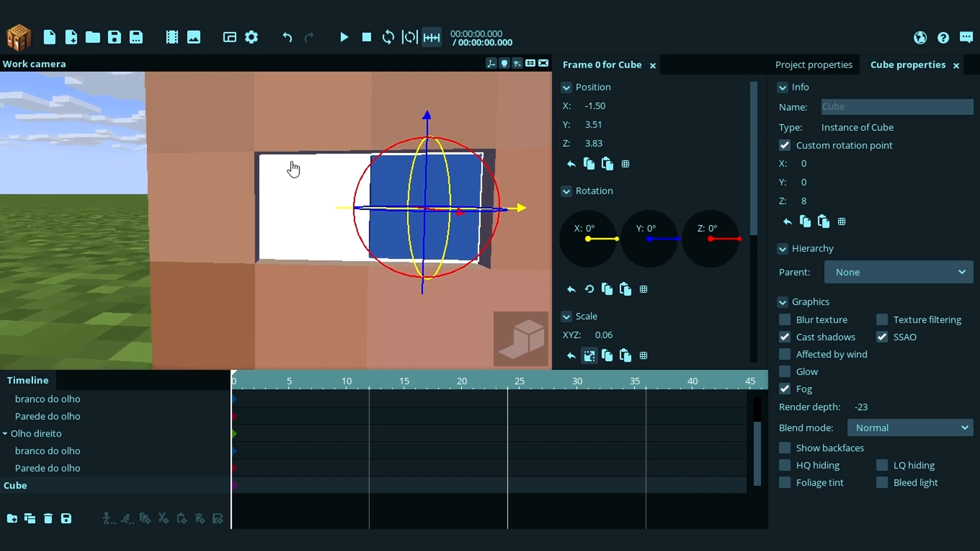
Step: Set the blue cube's Y position to 3.50
{"action": "scroll", "coordinate": [300, 160], "scroll_direction": "down", "scroll_amount": 5}
{"action": "left_click_drag", "start_coordinate": [418, 135], "coordinate": [449, 139]}
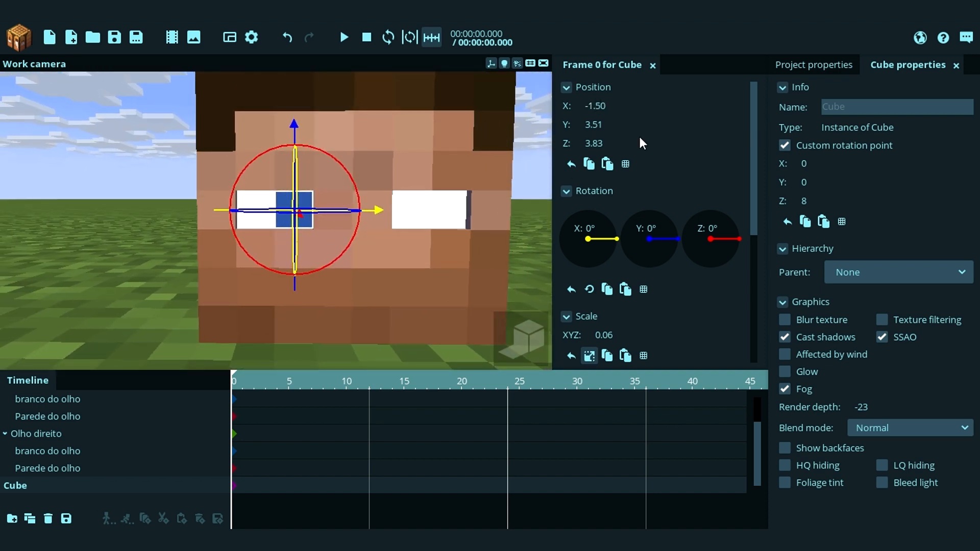
{"action": "left_click", "coordinate": [618, 125]}
{"action": "key", "text": "BackSpace"}
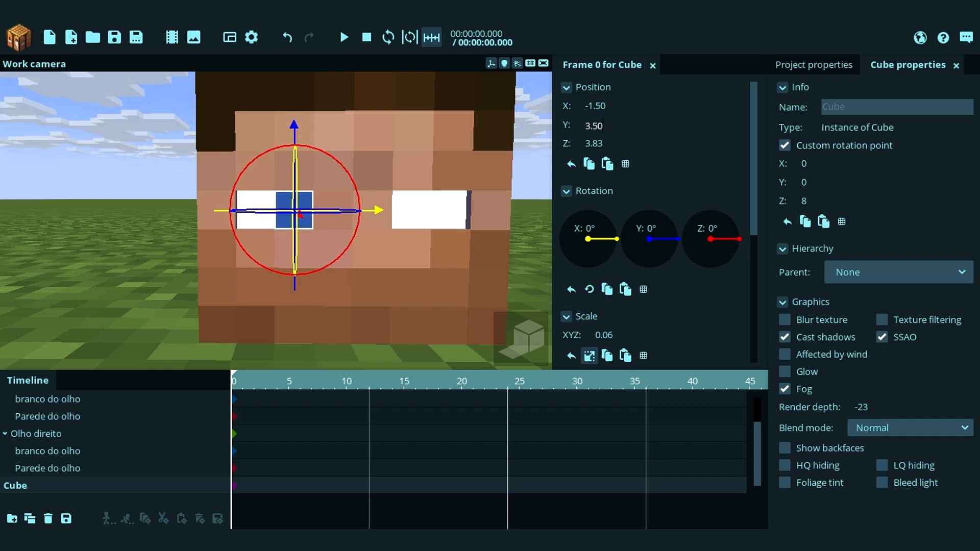
Step: Nudge the blue cube's depth to Z 3.84, clear the selection, and check it from the side
{"action": "mouse_move", "coordinate": [442, 193]}
{"action": "left_mouse_down"}
{"action": "mouse_move", "coordinate": [503, 217]}
{"action": "mouse_move", "coordinate": [536, 199]}
{"action": "mouse_move", "coordinate": [442, 192]}
{"action": "left_mouse_up"}
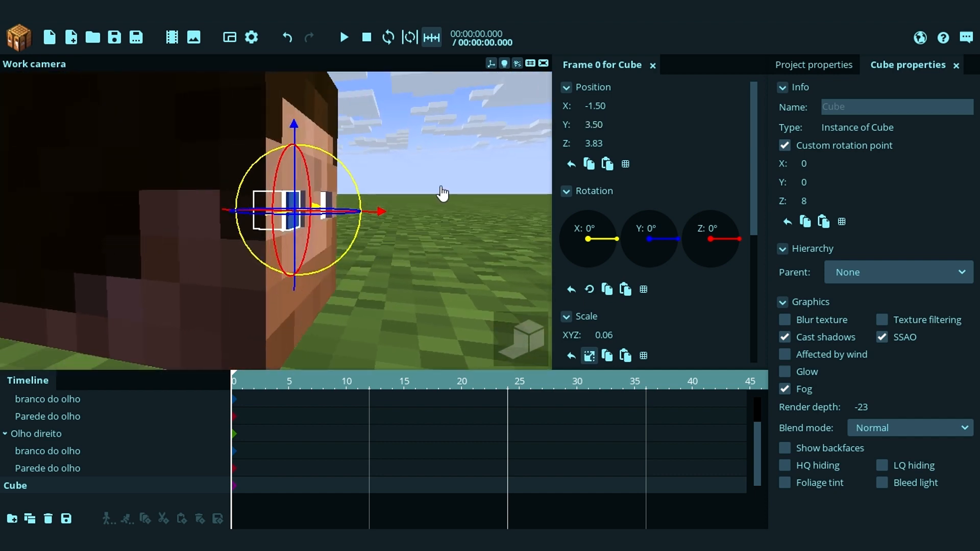
{"action": "mouse_move", "coordinate": [442, 192]}
{"action": "right_mouse_down"}
{"action": "mouse_move", "coordinate": [462, 201]}
{"action": "mouse_move", "coordinate": [442, 192]}
{"action": "right_mouse_up"}
{"action": "left_click_drag", "start_coordinate": [311, 183], "coordinate": [290, 168]}
{"action": "left_click", "coordinate": [366, 165]}
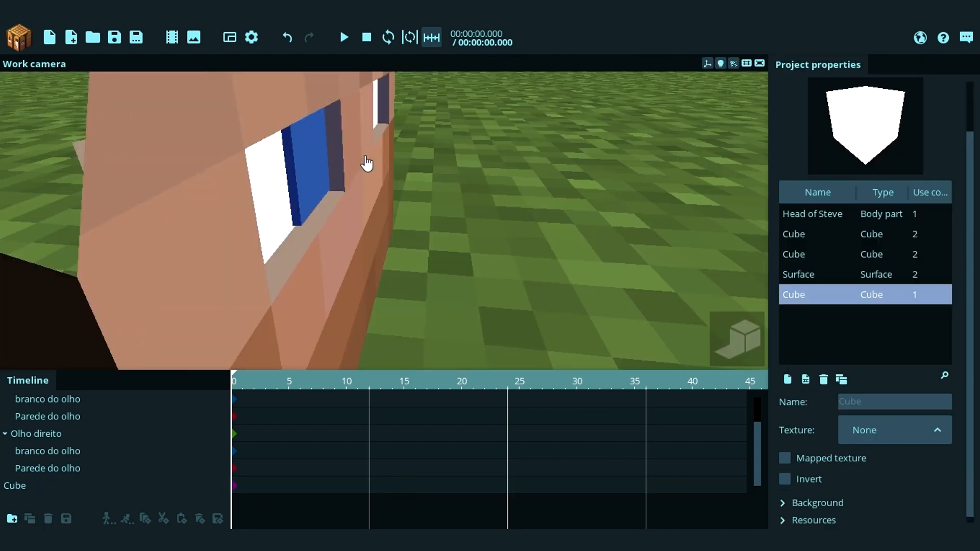
{"action": "left_click_drag", "start_coordinate": [366, 165], "coordinate": [286, 140]}
{"action": "scroll", "coordinate": [364, 203], "scroll_direction": "down", "scroll_amount": 5}
Step: Duplicate the blue cube and place the copy in the right eye at X position 1.50
{"action": "left_click", "coordinate": [401, 232]}
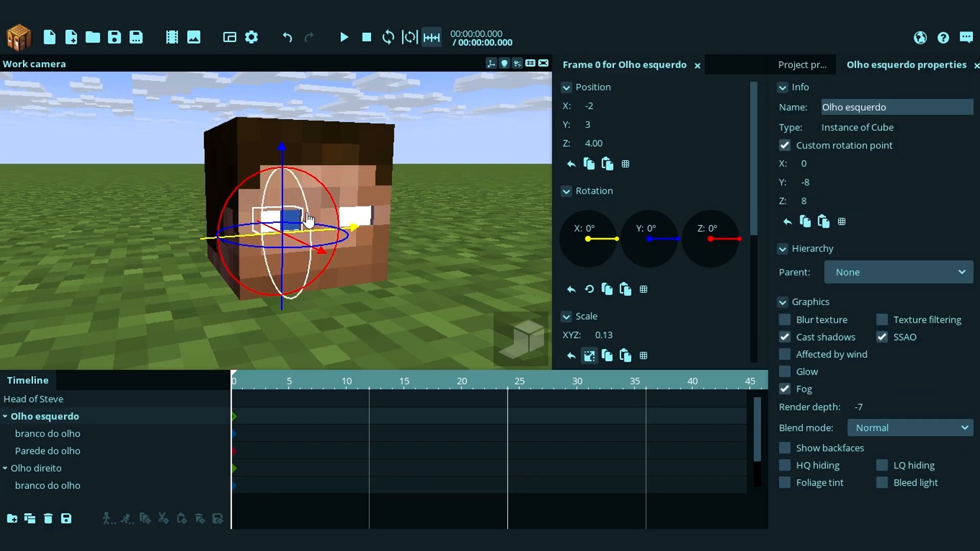
{"action": "left_click", "coordinate": [297, 223]}
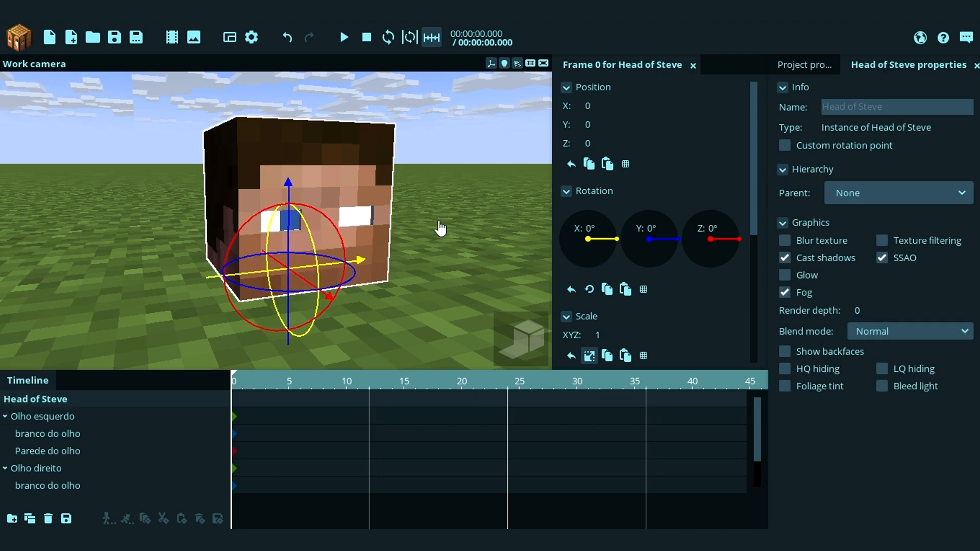
{"action": "scroll", "coordinate": [440, 228], "scroll_direction": "up", "scroll_amount": 4}
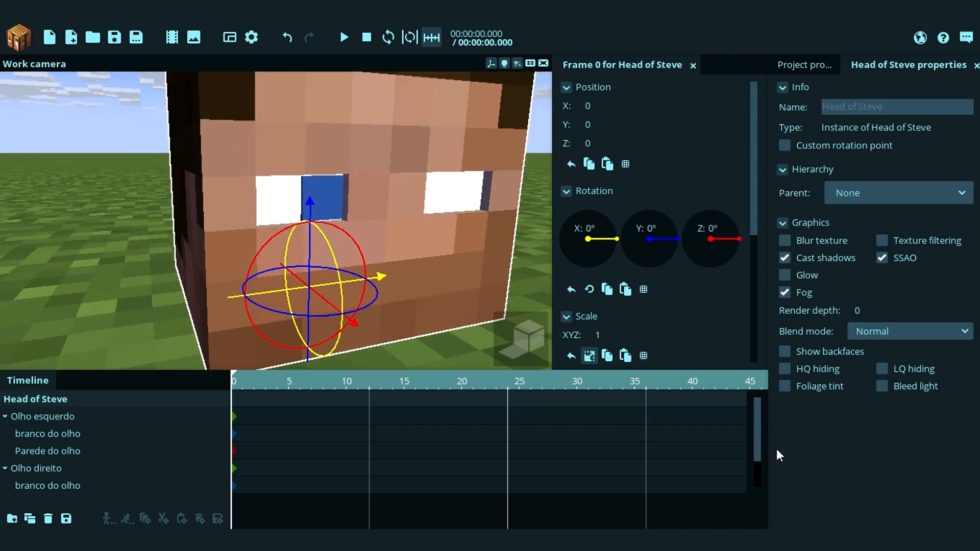
{"action": "scroll", "coordinate": [760, 493], "scroll_direction": "down", "scroll_amount": 2}
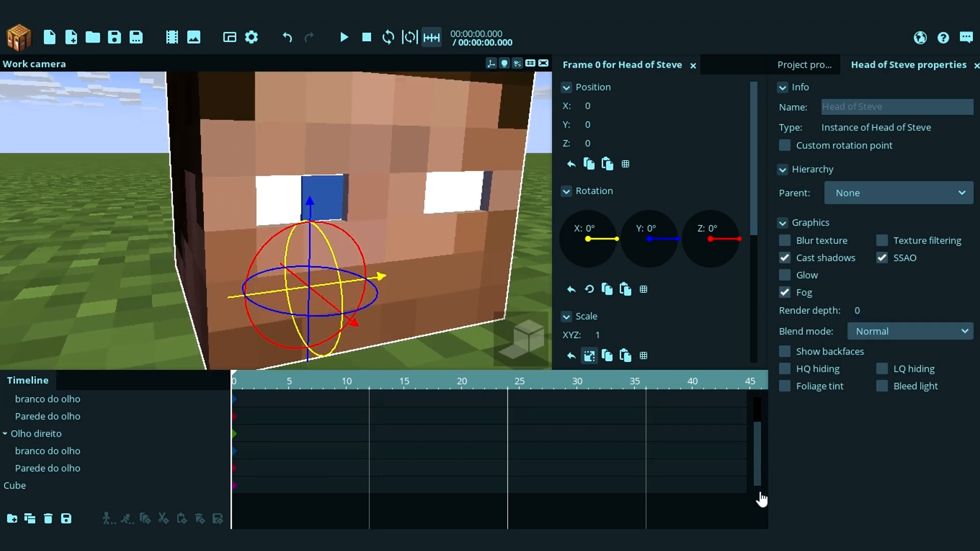
{"action": "left_click", "coordinate": [86, 487]}
{"action": "right_click_drag", "start_coordinate": [276, 221], "coordinate": [266, 191]}
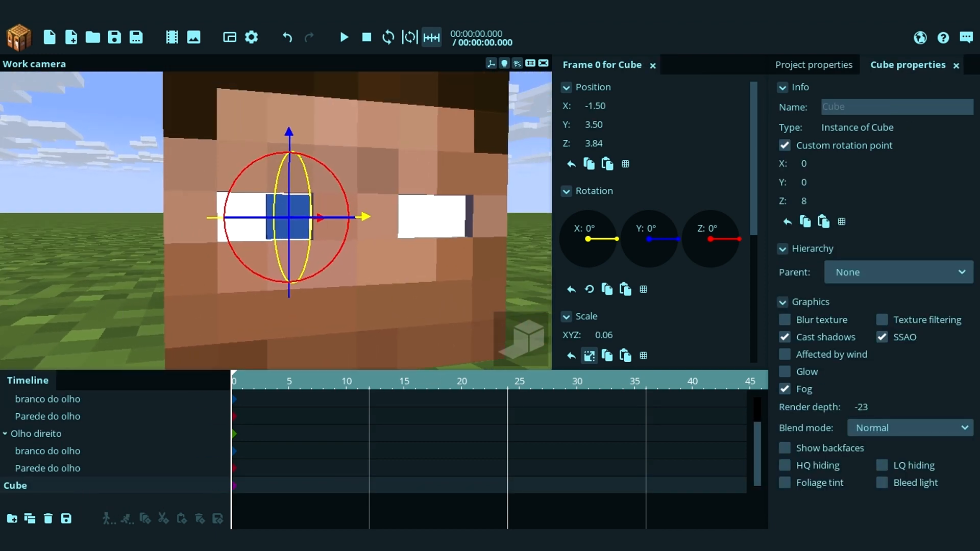
{"action": "left_click", "coordinate": [29, 519]}
{"action": "left_click_drag", "start_coordinate": [588, 103], "coordinate": [582, 103]}
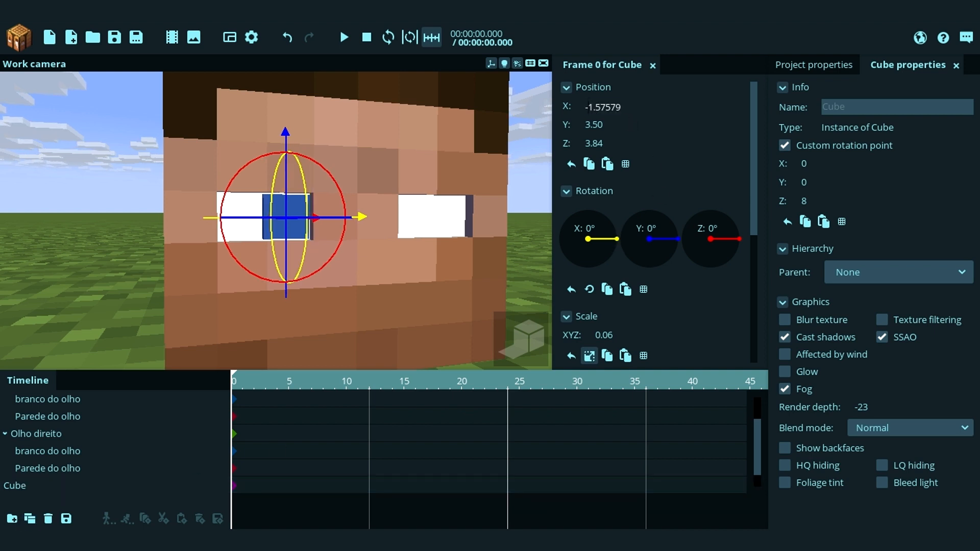
{"action": "key", "text": "BackSpace"}
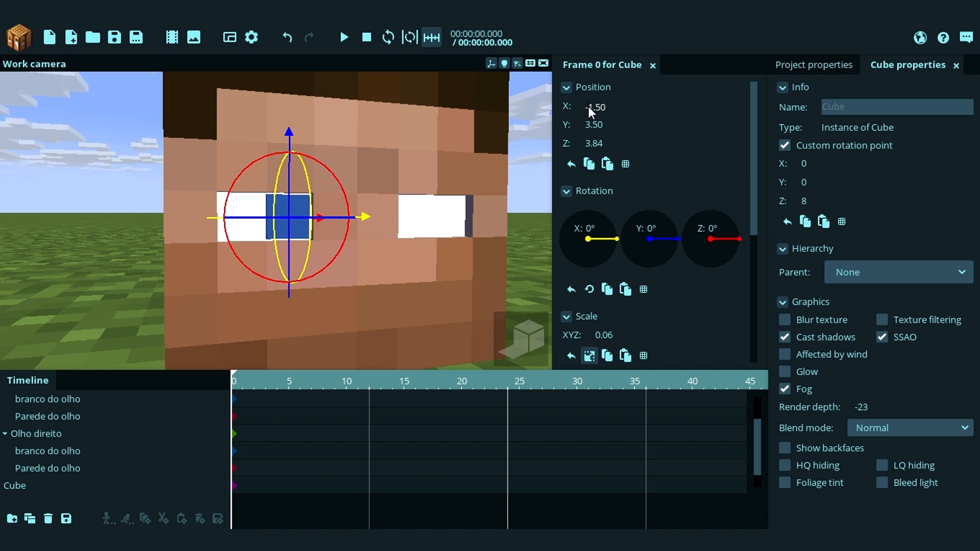
{"action": "key", "text": "BackSpace"}
Step: Select both blue cubes and group them in a new folder
{"action": "left_click", "coordinate": [304, 217]}
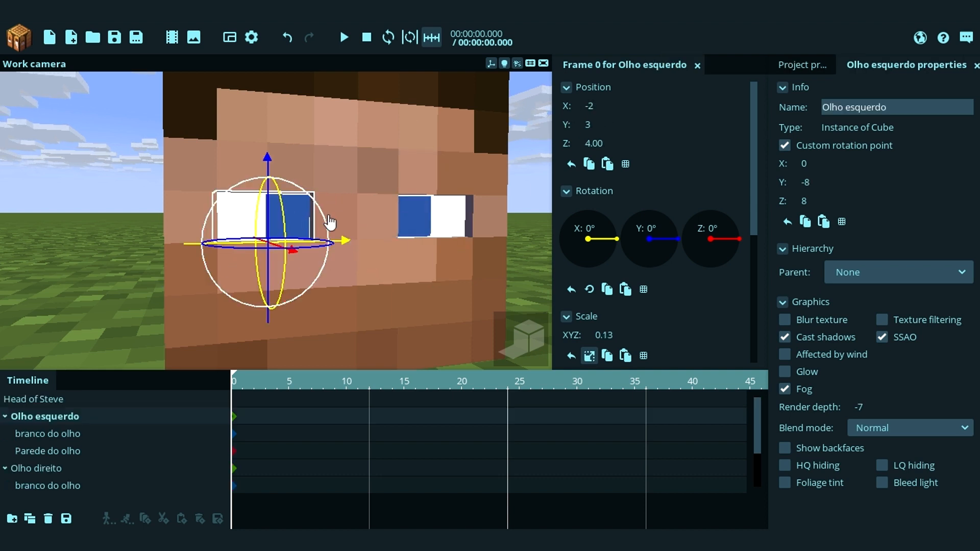
{"action": "left_click", "coordinate": [84, 401]}
{"action": "scroll", "coordinate": [102, 419], "scroll_direction": "down", "scroll_amount": 3}
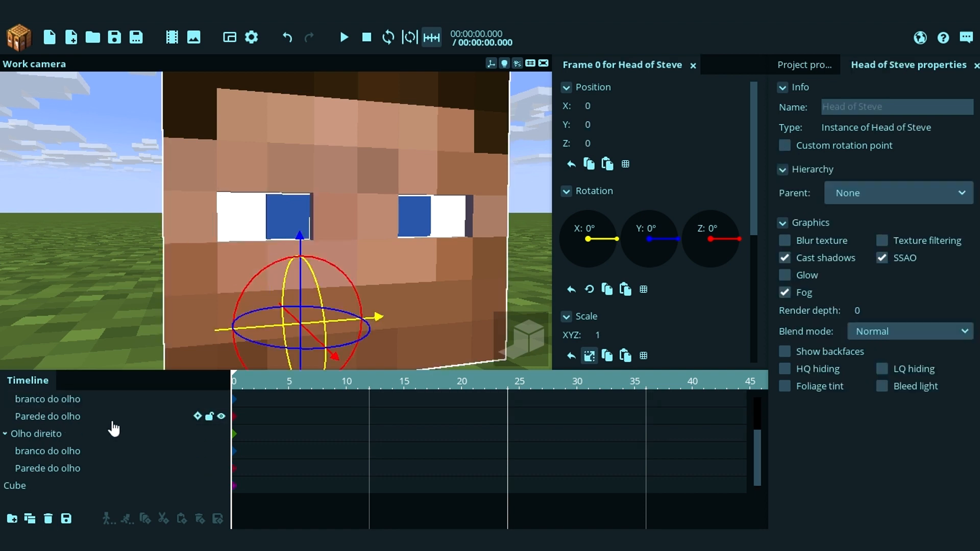
{"action": "left_click", "coordinate": [27, 485]}
{"action": "left_click", "coordinate": [61, 468]}
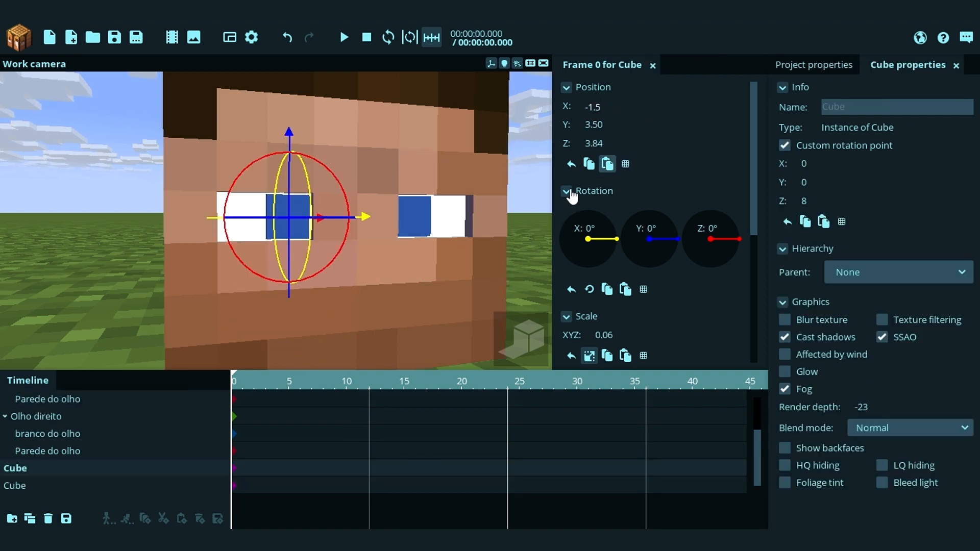
{"action": "left_click_drag", "start_coordinate": [479, 197], "coordinate": [463, 206]}
{"action": "scroll", "coordinate": [464, 206], "scroll_direction": "down", "scroll_amount": 2}
{"action": "left_click", "coordinate": [255, 486], "text": "ctrl"}
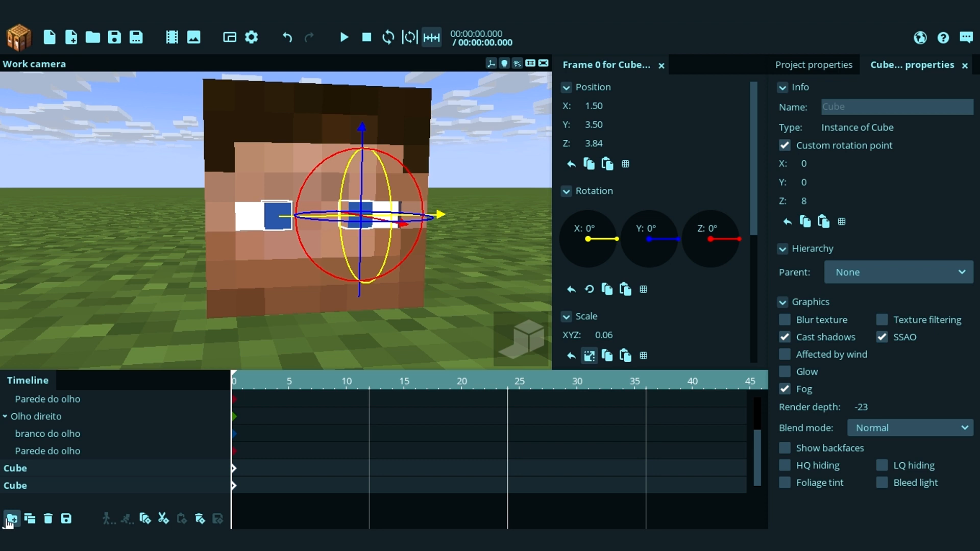
{"action": "left_click", "coordinate": [10, 519]}
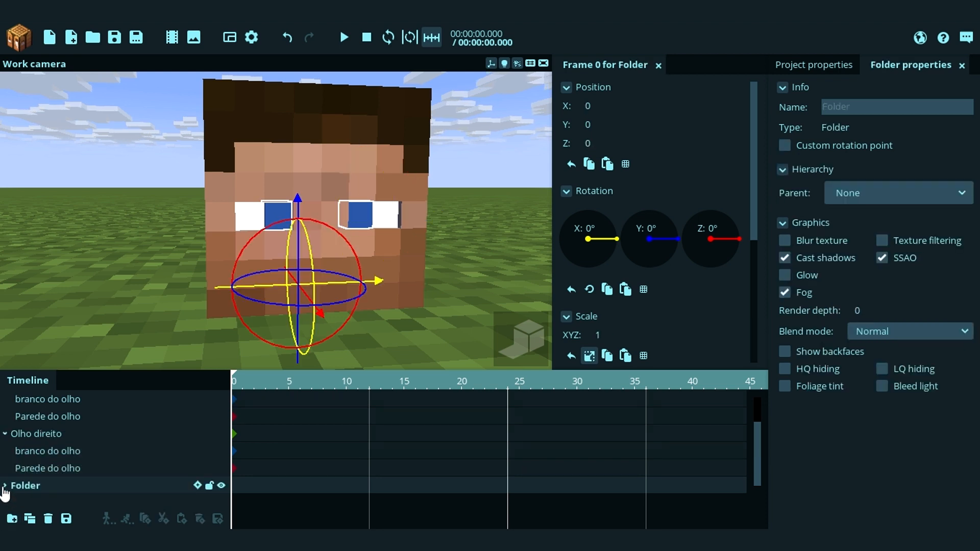
Step: Name the new folder Pupilas
{"action": "left_click", "coordinate": [897, 107]}
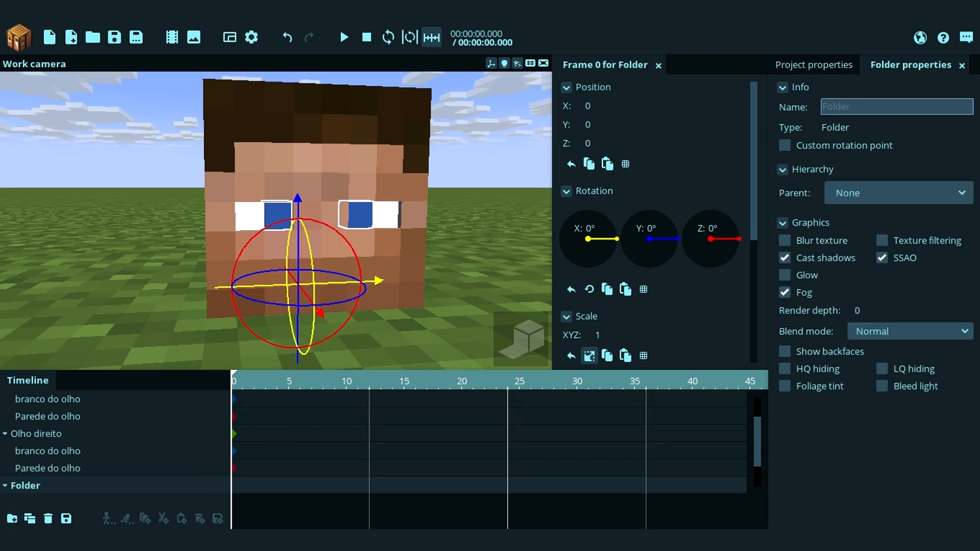
{"action": "type", "text": "Pupil"}
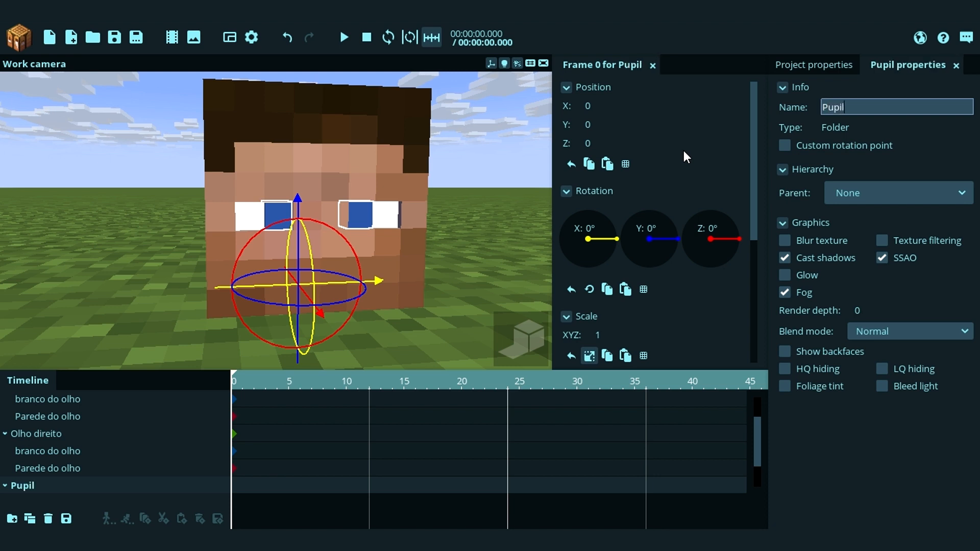
{"action": "type", "text": "as"}
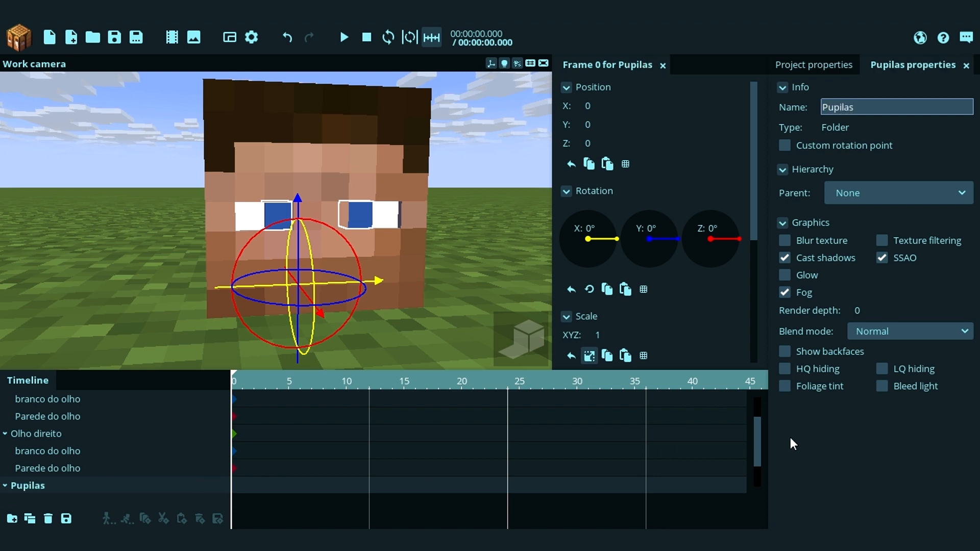
Step: Rename the blue cube at X 1.50 in the Pupilas folder as Pupila direita
{"action": "scroll", "coordinate": [750, 503], "scroll_direction": "down", "scroll_amount": 2}
{"action": "left_click", "coordinate": [44, 476]}
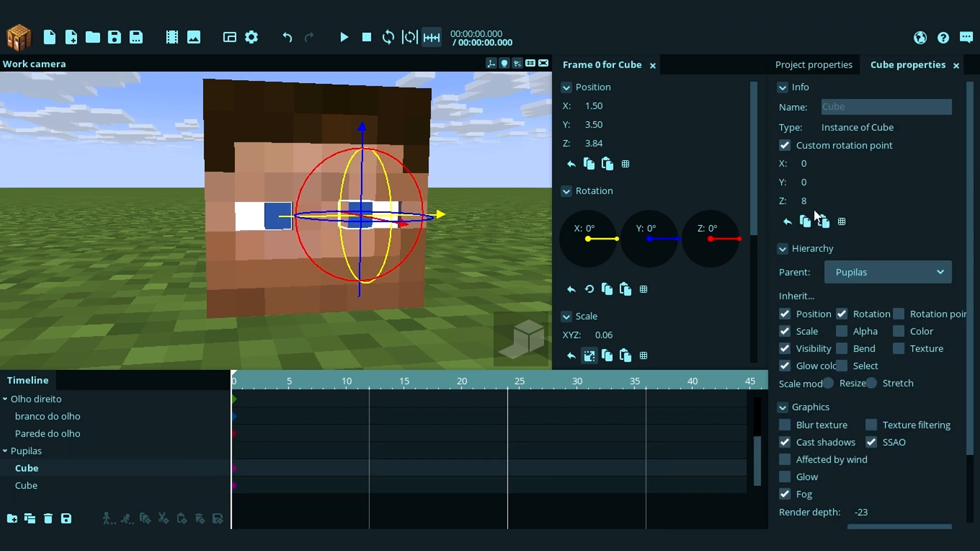
{"action": "type", "text": "P"}
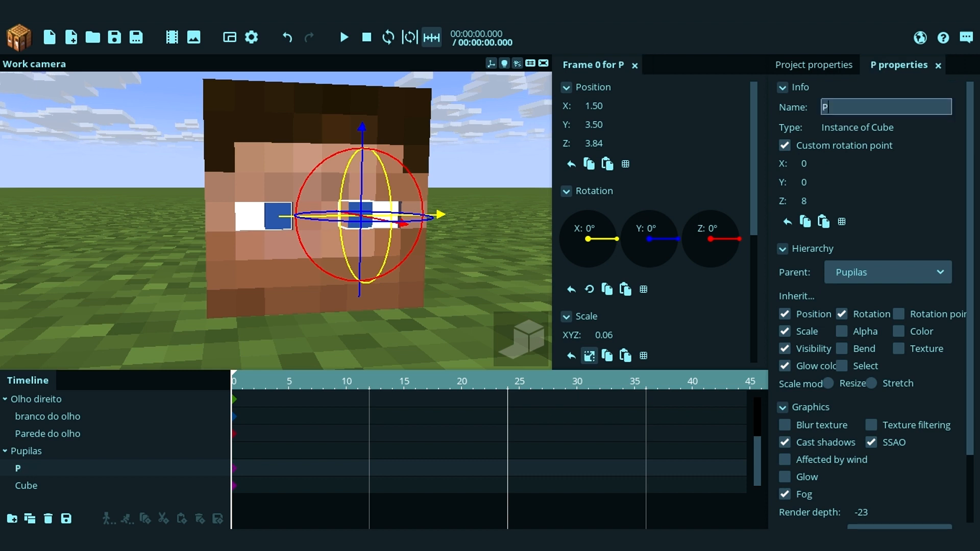
{"action": "type", "text": "upila direita"}
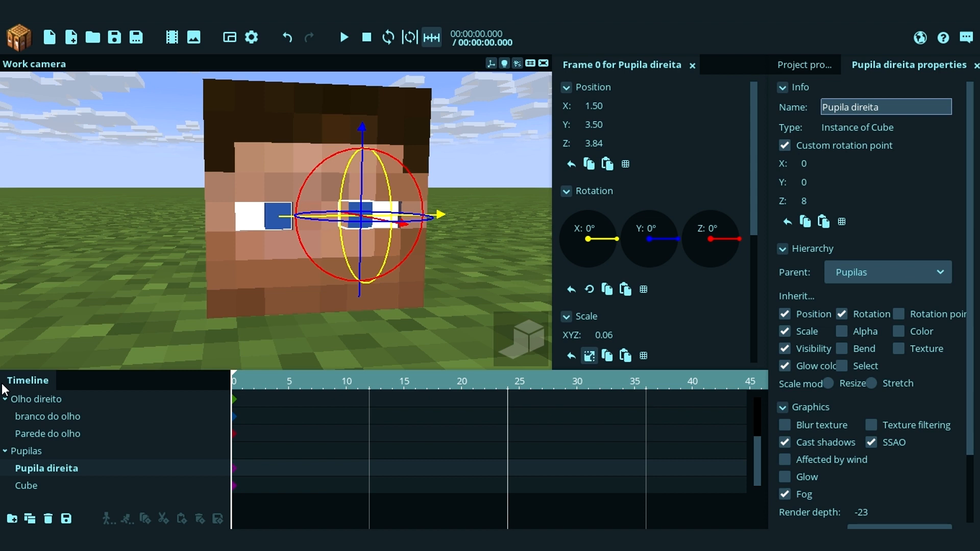
Step: Rename the other blue cube as Pupila esquerda and move it above Pupila direita in the folder
{"action": "left_click", "coordinate": [64, 485]}
{"action": "left_click", "coordinate": [867, 114]}
{"action": "type", "text": "P"}
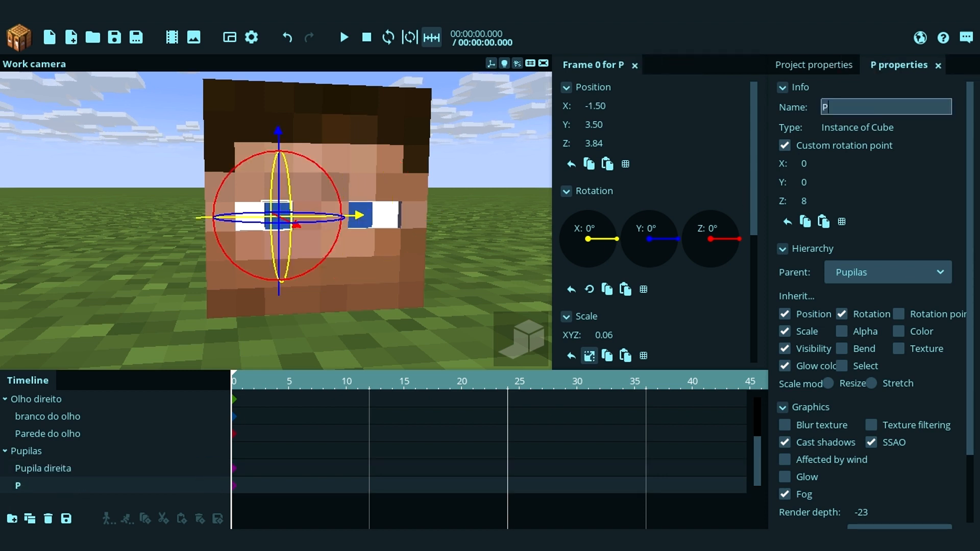
{"action": "type", "text": "upila esquerda"}
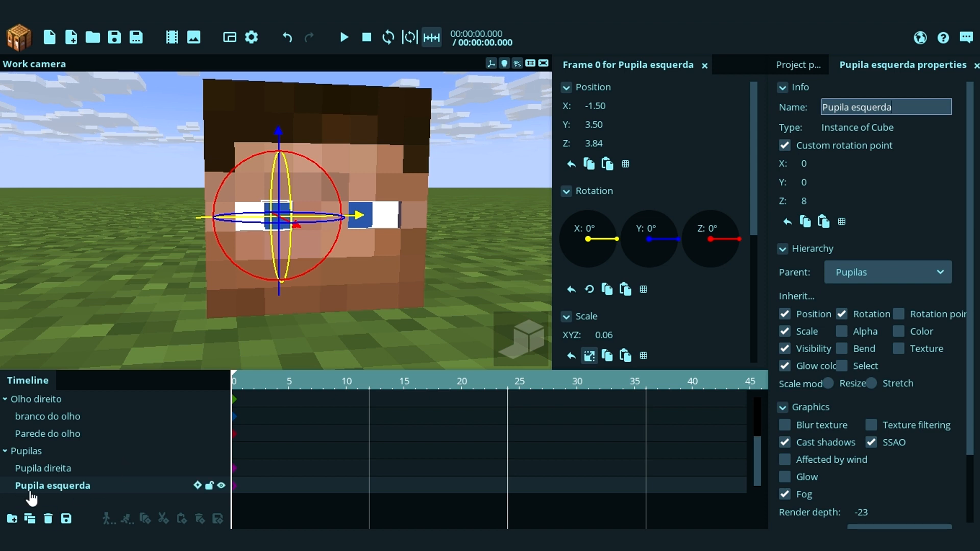
{"action": "left_click_drag", "start_coordinate": [33, 497], "coordinate": [37, 478]}
{"action": "scroll", "coordinate": [767, 450], "scroll_direction": "down", "scroll_amount": 1}
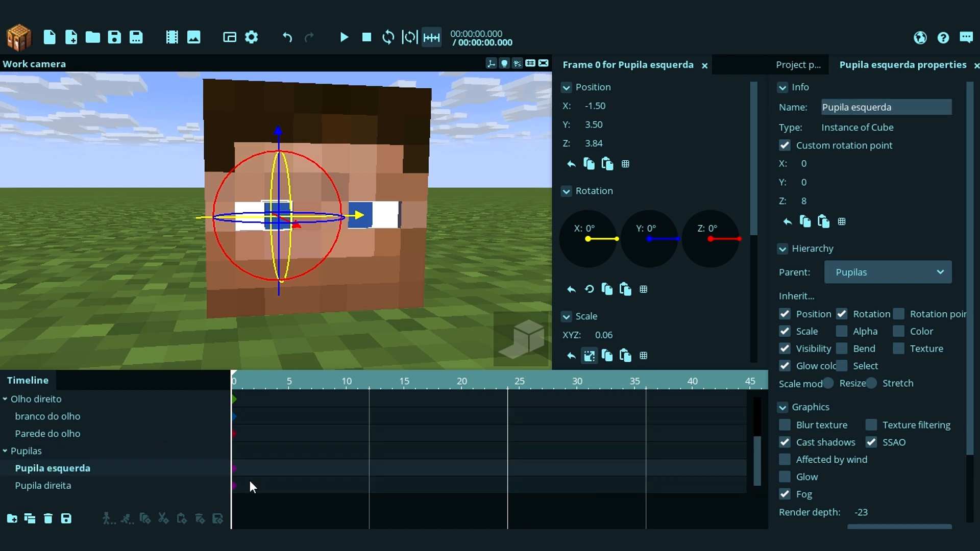
Step: Try moving the Pupilas folder to about X -0.61 and Y 0.39, and undo both moves
{"action": "left_click", "coordinate": [55, 452]}
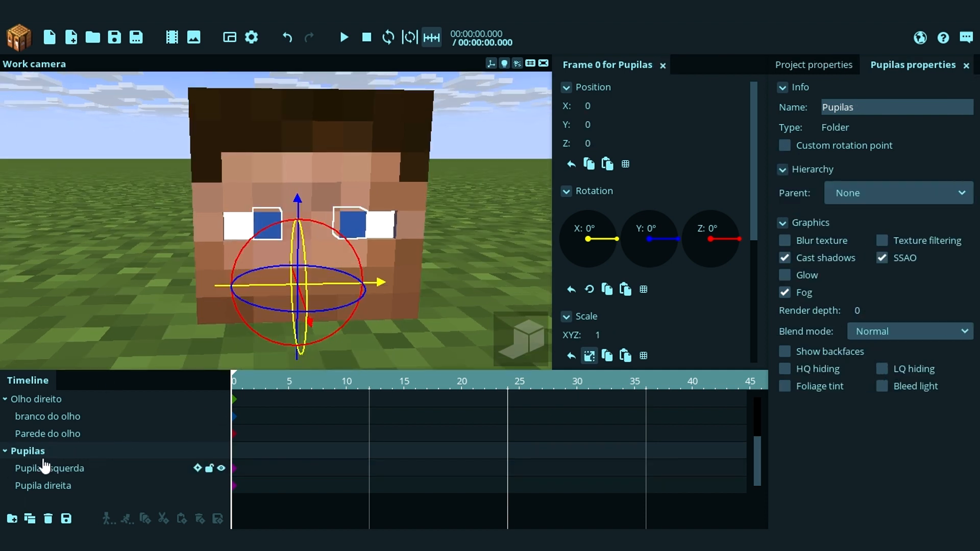
{"action": "left_click_drag", "start_coordinate": [310, 212], "coordinate": [305, 197]}
{"action": "left_click_drag", "start_coordinate": [343, 290], "coordinate": [328, 287]}
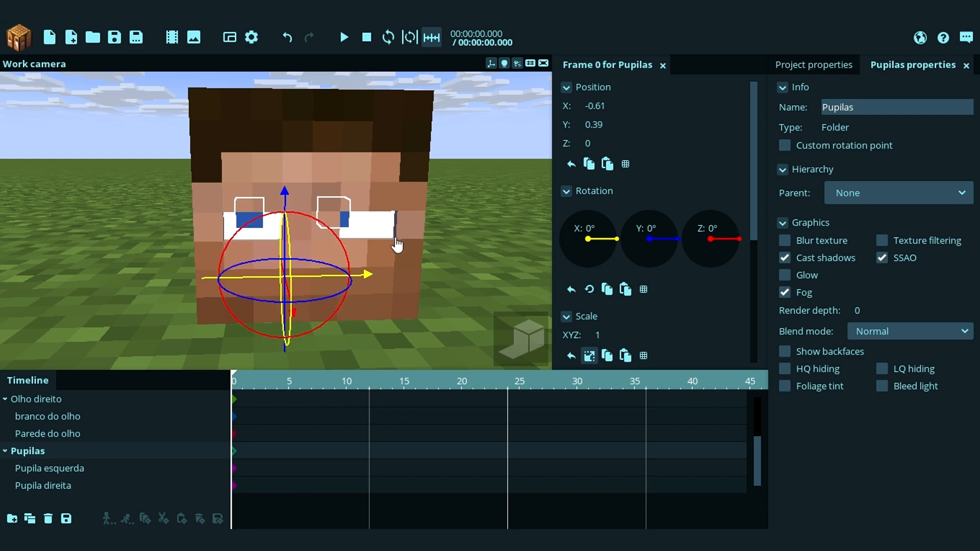
{"action": "key", "text": "ctrl+z"}
{"action": "key", "text": "ctrl+z"}
Step: Select Pupila esquerda and Pupila direita together and reset their Y position to 0
{"action": "mouse_move", "coordinate": [417, 224]}
{"action": "middle_mouse_down"}
{"action": "mouse_move", "coordinate": [438, 206]}
{"action": "mouse_move", "coordinate": [422, 217]}
{"action": "middle_mouse_up"}
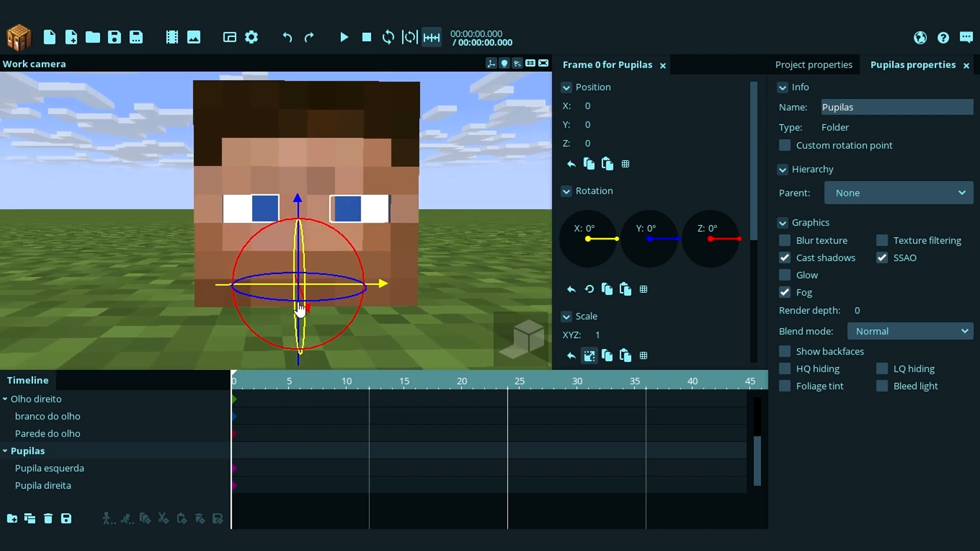
{"action": "middle_click_drag", "start_coordinate": [317, 214], "coordinate": [357, 324]}
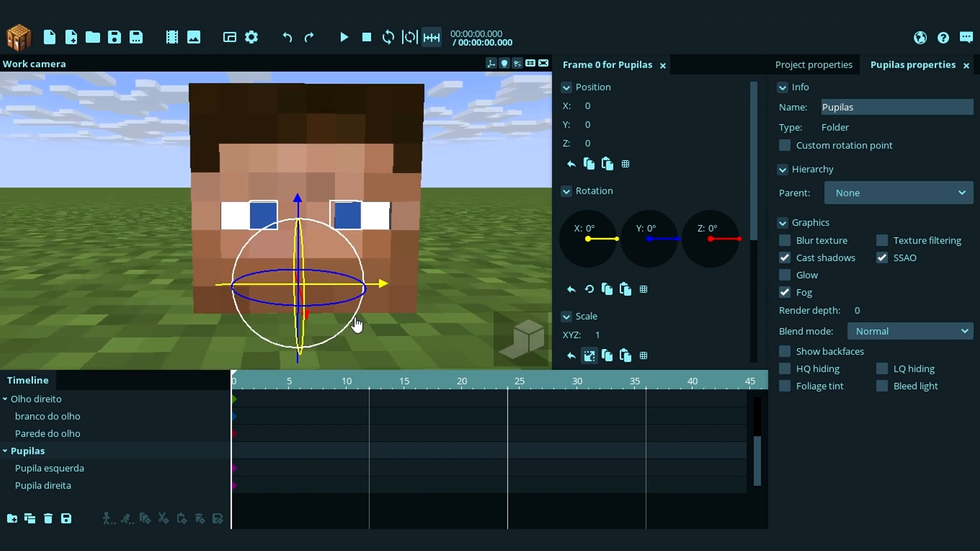
{"action": "mouse_move", "coordinate": [329, 297]}
{"action": "left_mouse_down"}
{"action": "mouse_move", "coordinate": [346, 300]}
{"action": "mouse_move", "coordinate": [317, 291]}
{"action": "mouse_move", "coordinate": [329, 296]}
{"action": "left_mouse_up"}
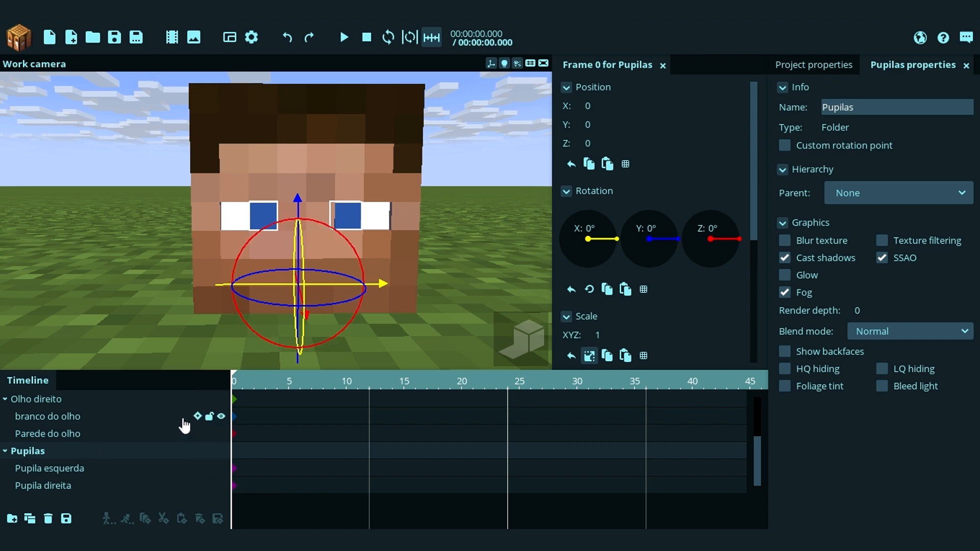
{"action": "left_click", "coordinate": [242, 484]}
{"action": "left_click", "coordinate": [241, 484]}
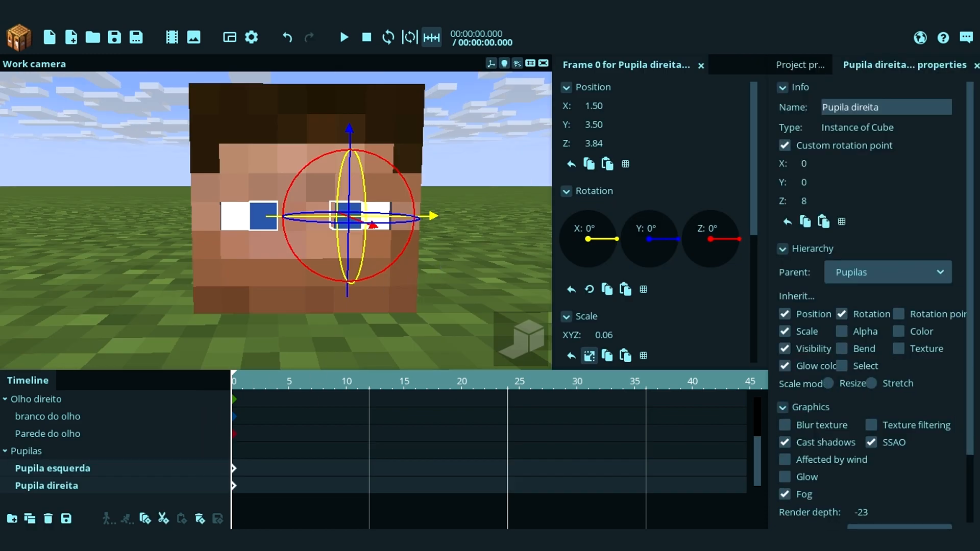
{"action": "middle_click_drag", "start_coordinate": [366, 286], "coordinate": [366, 313]}
{"action": "key", "text": "ctrl+z"}
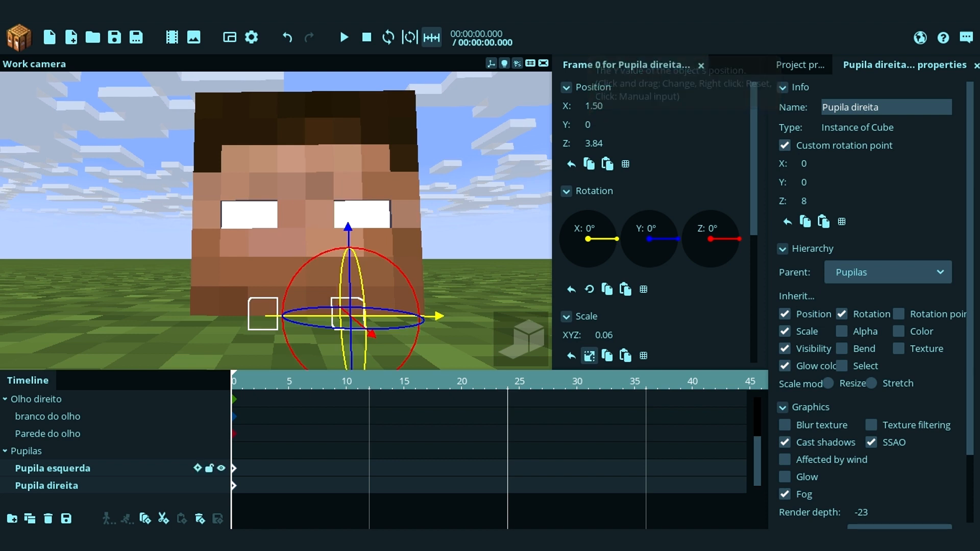
Step: Raise the Pupilas folder to Y position 3.50 and clear the selection
{"action": "left_click", "coordinate": [45, 457]}
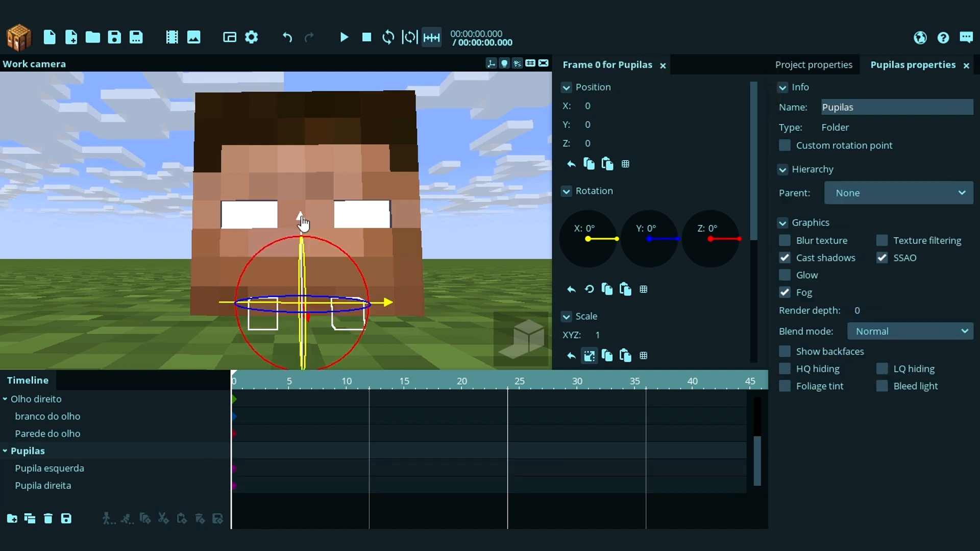
{"action": "left_click_drag", "start_coordinate": [300, 218], "coordinate": [329, 148]}
{"action": "left_click", "coordinate": [626, 125]}
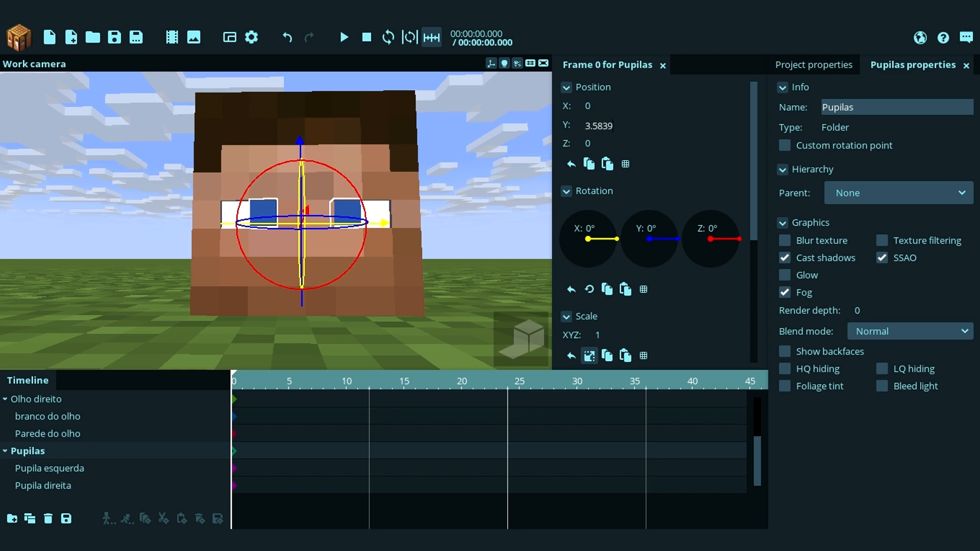
{"action": "key", "text": "BackSpace"}
{"action": "left_click_drag", "start_coordinate": [494, 193], "coordinate": [572, 210]}
{"action": "left_click", "coordinate": [494, 193]}
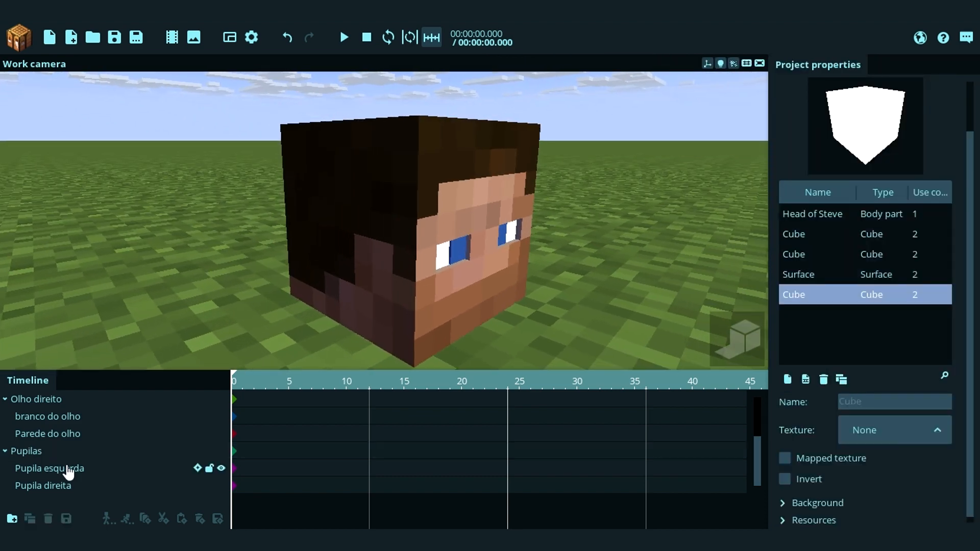
Step: Test moving the pupils with the Pupilas folder, undo the move, and clear the selection
{"action": "left_click", "coordinate": [41, 453]}
{"action": "left_click_drag", "start_coordinate": [123, 307], "coordinate": [174, 321]}
{"action": "left_click_drag", "start_coordinate": [267, 201], "coordinate": [145, 169]}
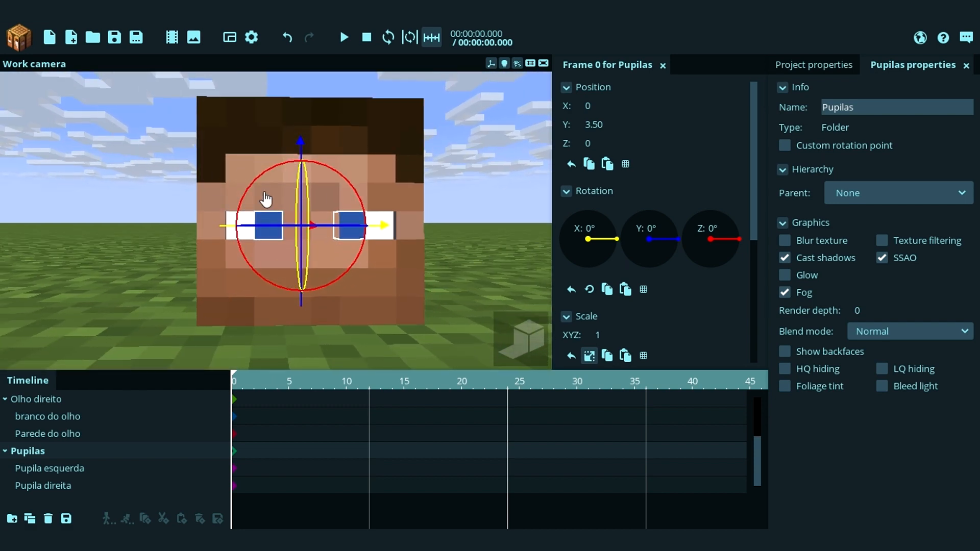
{"action": "right_click_drag", "start_coordinate": [416, 171], "coordinate": [411, 179]}
{"action": "mouse_move", "coordinate": [390, 236]}
{"action": "left_mouse_down"}
{"action": "mouse_move", "coordinate": [357, 232]}
{"action": "mouse_move", "coordinate": [396, 244]}
{"action": "left_mouse_up"}
{"action": "key", "text": "ctrl+z"}
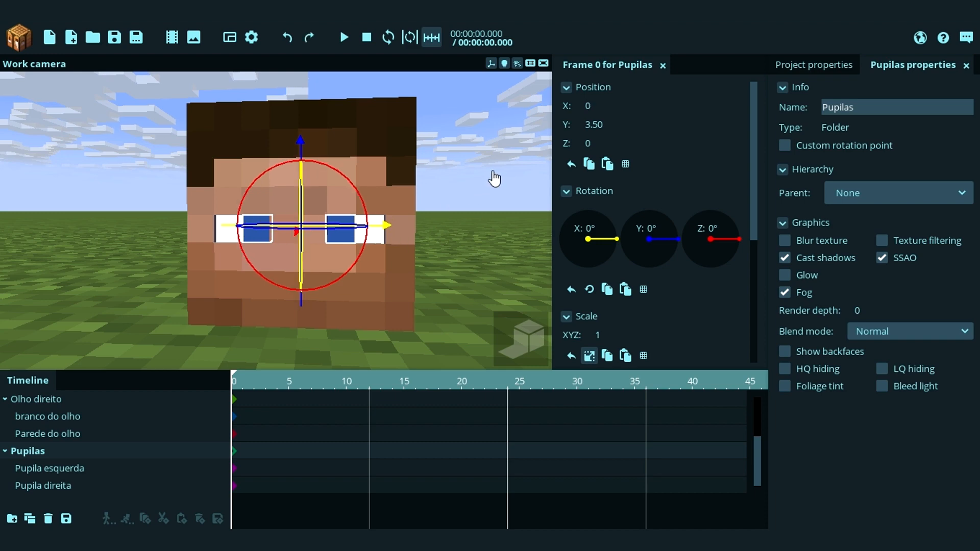
{"action": "left_click_drag", "start_coordinate": [494, 180], "coordinate": [495, 240]}
{"action": "left_click", "coordinate": [494, 198]}
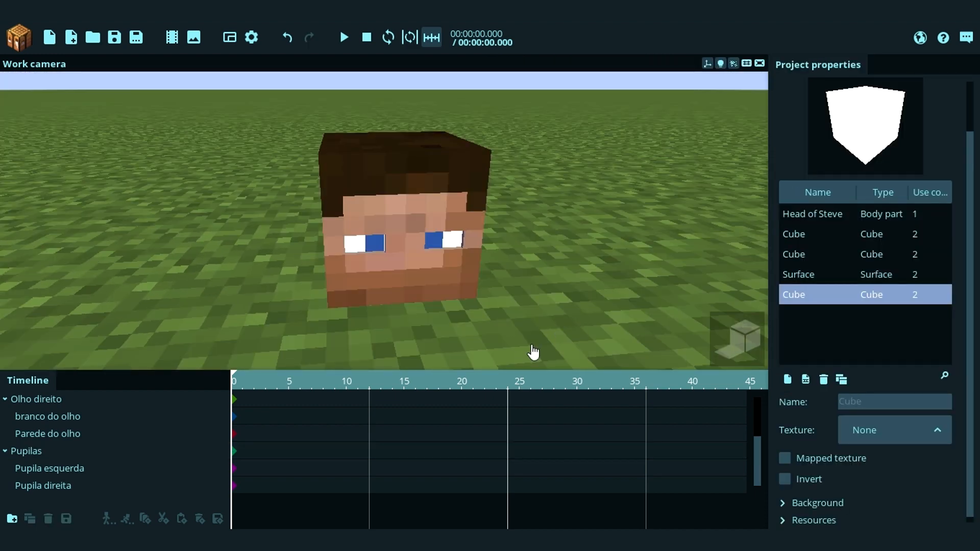
Step: Create an untextured cube and reset its position to 0 on all axes
{"action": "left_click", "coordinate": [15, 43]}
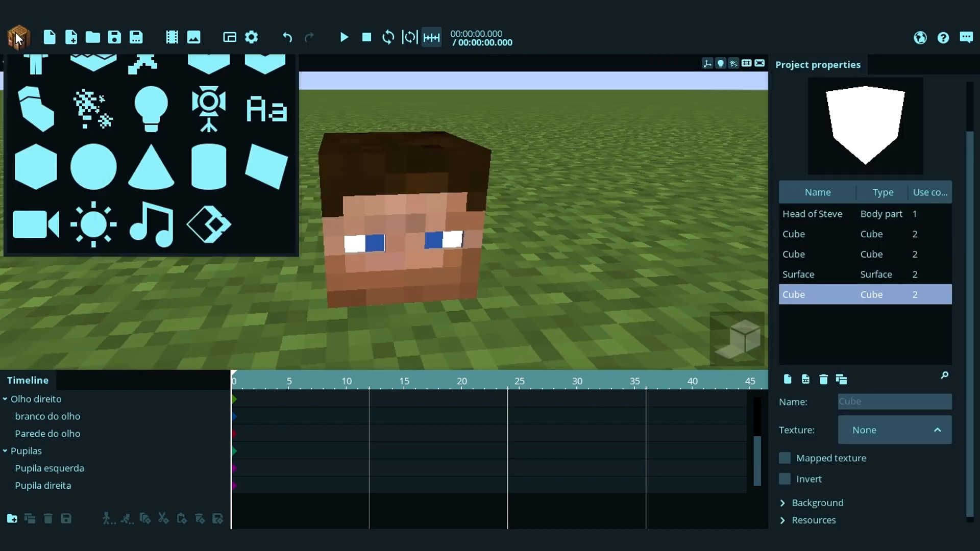
{"action": "left_click", "coordinate": [57, 218]}
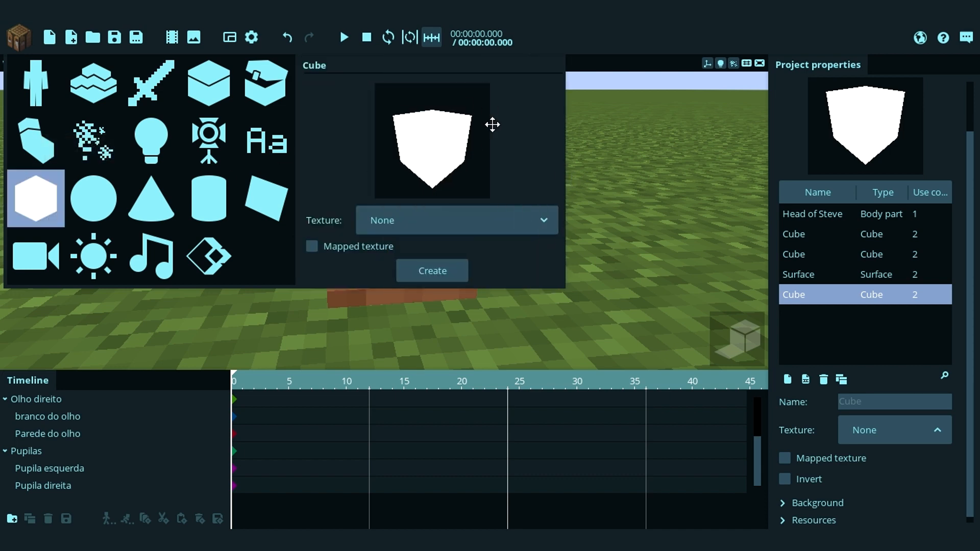
{"action": "left_click", "coordinate": [448, 279]}
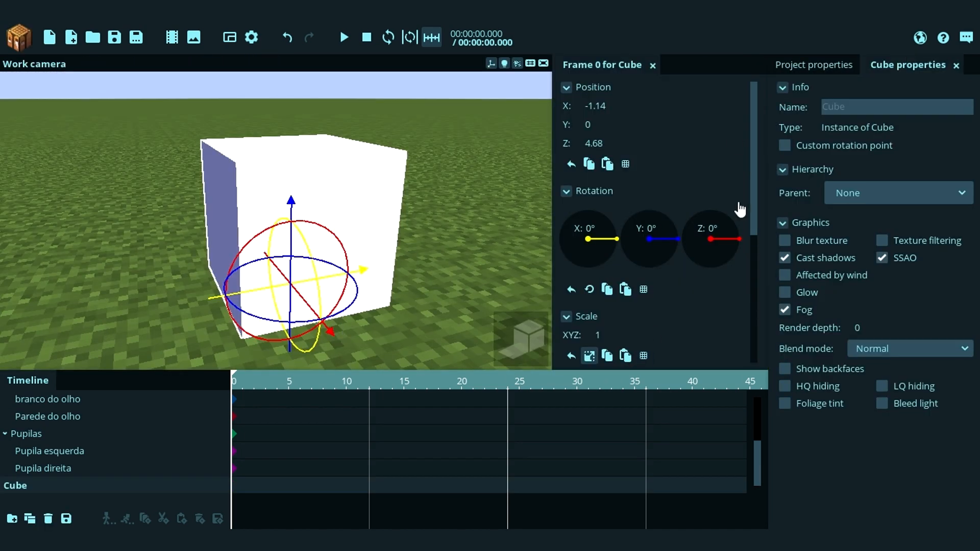
{"action": "right_click", "coordinate": [614, 143]}
{"action": "right_click", "coordinate": [619, 104]}
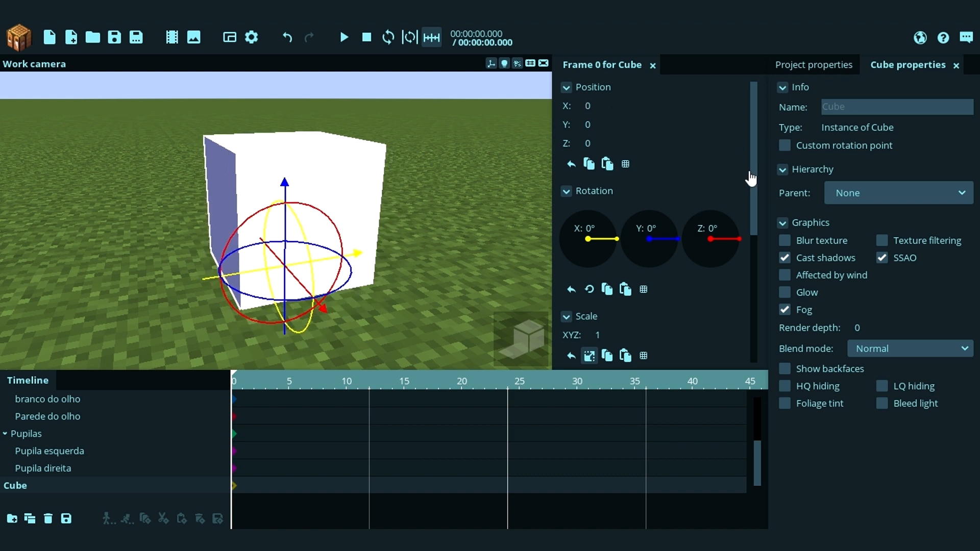
Step: Give the new cube separate X, Y and Z scale values and move it sideways clear of the head
{"action": "scroll", "coordinate": [669, 253], "scroll_direction": "down", "scroll_amount": 3}
{"action": "left_click", "coordinate": [592, 258]}
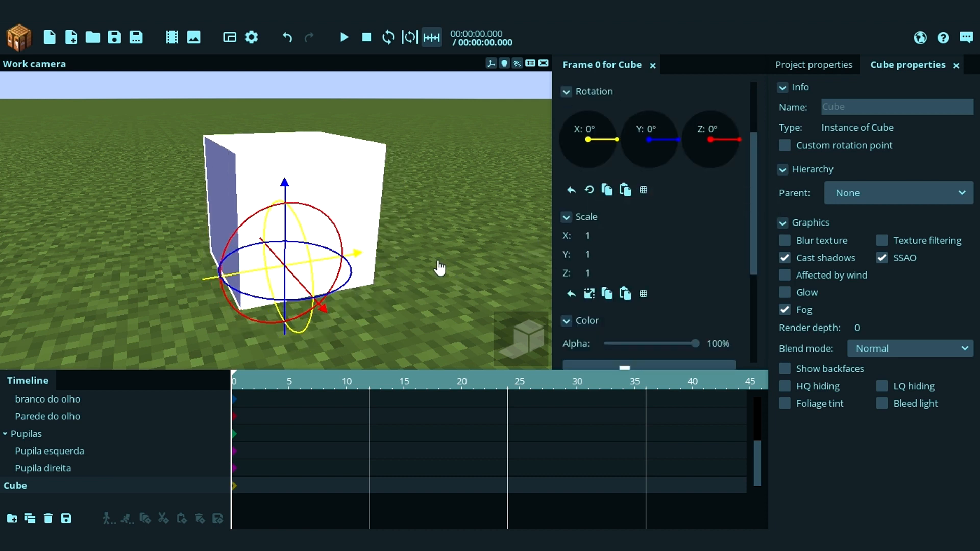
{"action": "left_click_drag", "start_coordinate": [302, 265], "coordinate": [187, 281]}
{"action": "right_click_drag", "start_coordinate": [338, 199], "coordinate": [182, 285]}
{"action": "left_click", "coordinate": [371, 238]}
{"action": "right_click_drag", "start_coordinate": [371, 239], "coordinate": [415, 232]}
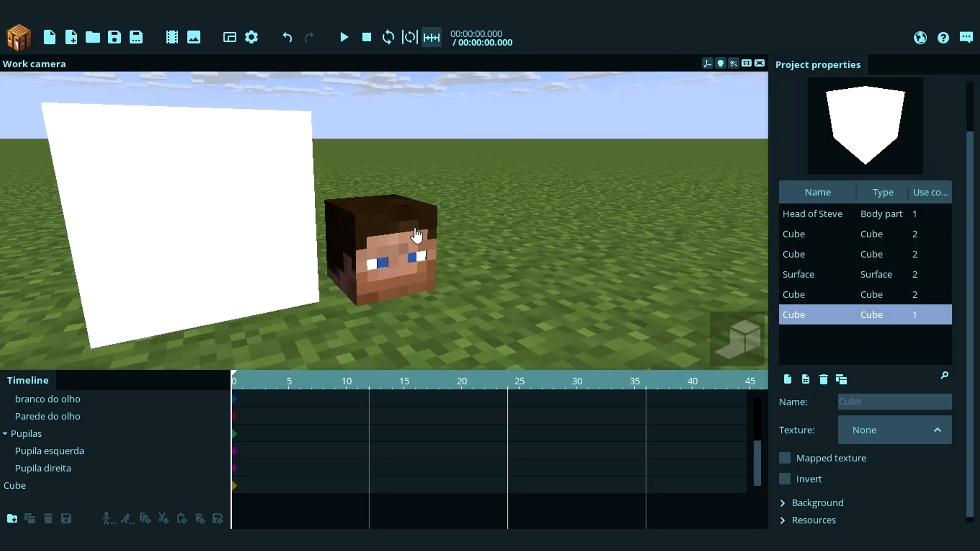
{"action": "left_click_drag", "start_coordinate": [386, 187], "coordinate": [427, 298]}
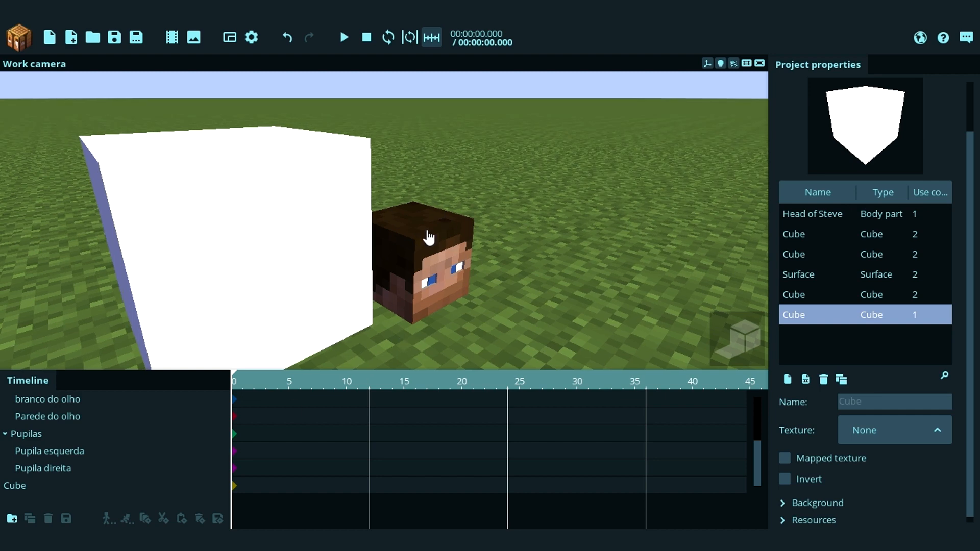
{"action": "right_click_drag", "start_coordinate": [428, 238], "coordinate": [364, 236]}
{"action": "left_click", "coordinate": [363, 239]}
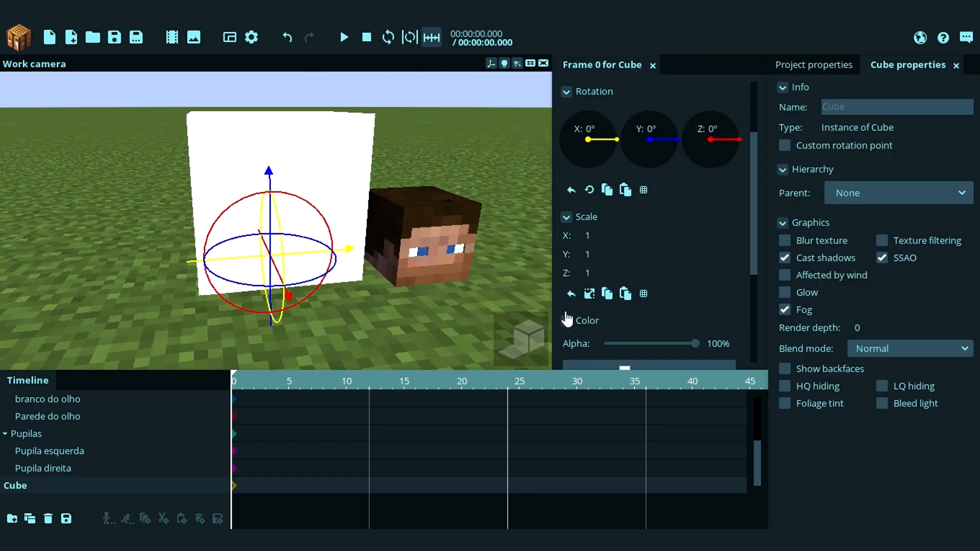
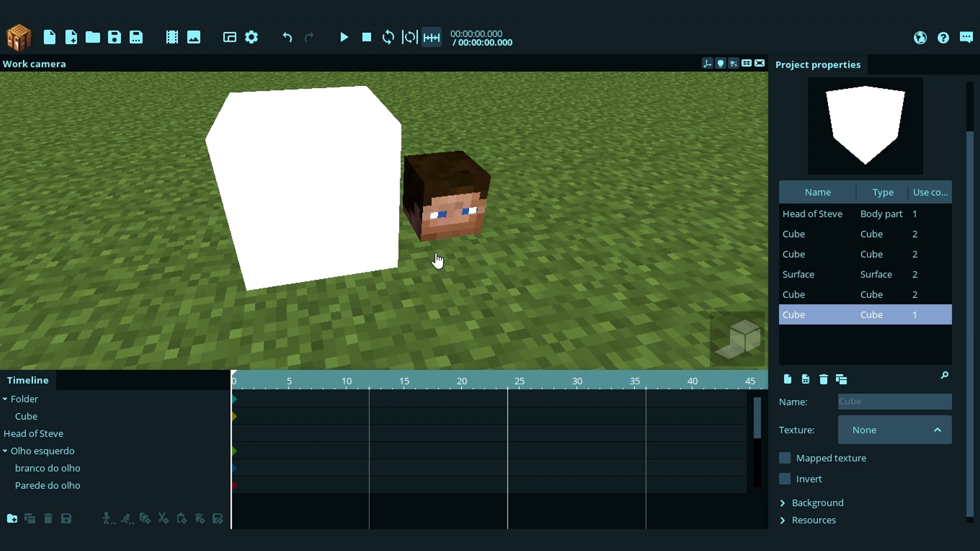
Step: Examine the new folder and the white cube inside it from several angles beside the head
{"action": "left_click", "coordinate": [316, 196]}
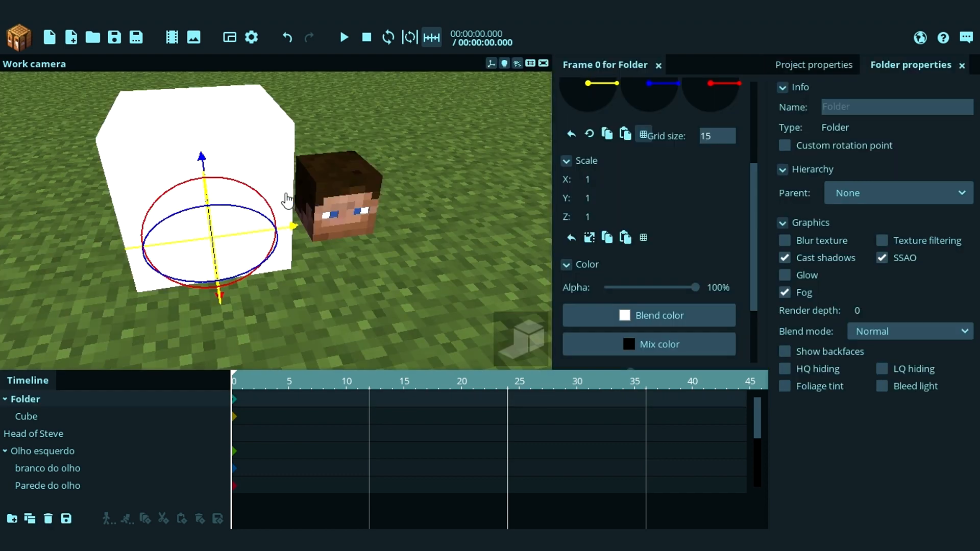
{"action": "left_click", "coordinate": [66, 417]}
{"action": "left_click_drag", "start_coordinate": [417, 189], "coordinate": [377, 173]}
{"action": "left_click_drag", "start_coordinate": [756, 205], "coordinate": [765, 135]}
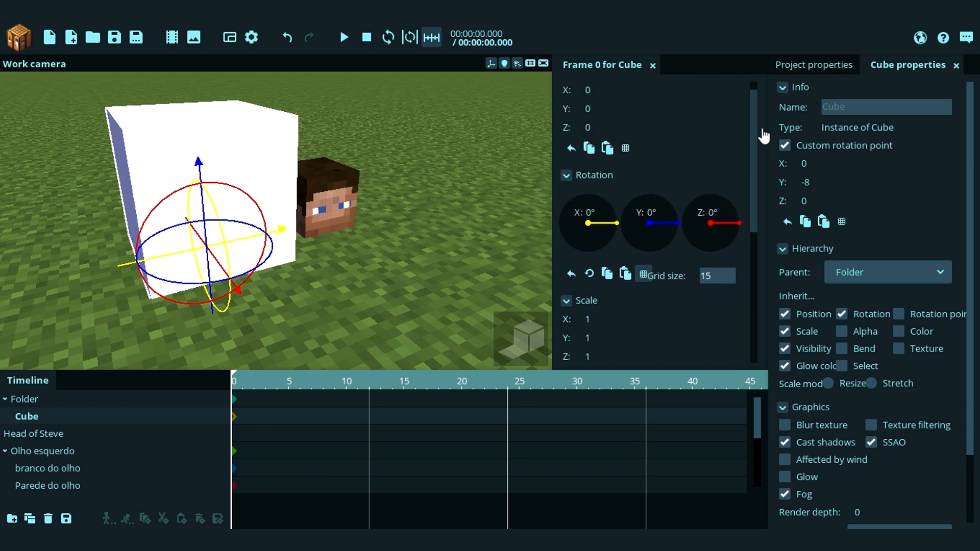
{"action": "left_click_drag", "start_coordinate": [384, 223], "coordinate": [419, 241]}
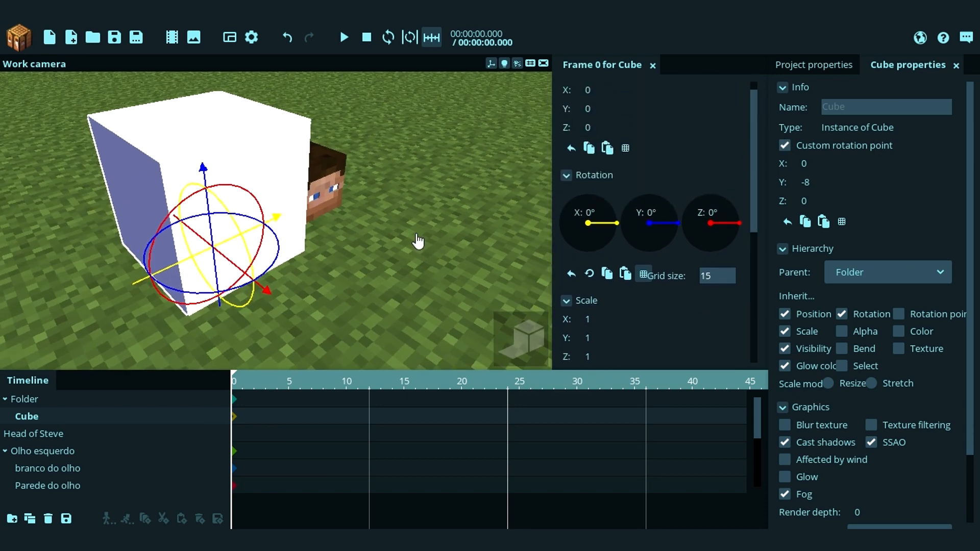
{"action": "left_click_drag", "start_coordinate": [187, 390], "coordinate": [262, 222]}
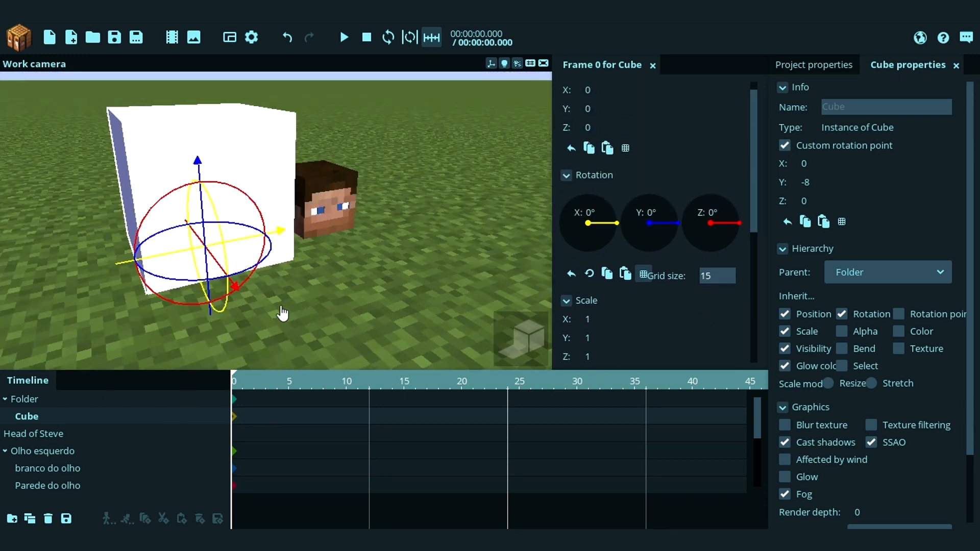
{"action": "right_click_drag", "start_coordinate": [344, 245], "coordinate": [344, 220]}
{"action": "key", "text": "w"}
{"action": "key", "text": "s"}
{"action": "left_click_drag", "start_coordinate": [250, 189], "coordinate": [273, 369]}
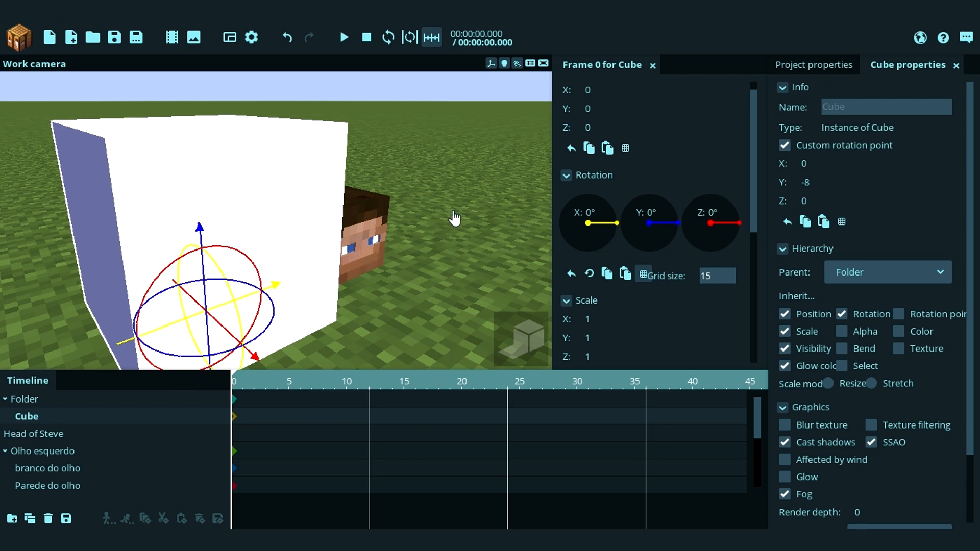
{"action": "left_click_drag", "start_coordinate": [455, 219], "coordinate": [438, 212]}
{"action": "left_click", "coordinate": [448, 248]}
Step: Parent the unnamed folder containing the cube to Olho esquerdo and reset its X position to 0
{"action": "left_click", "coordinate": [49, 401]}
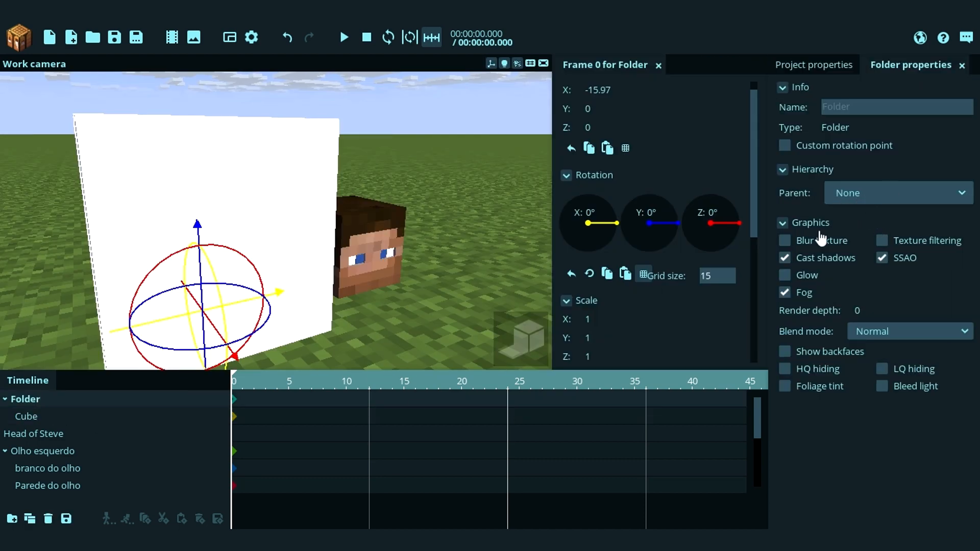
{"action": "left_click", "coordinate": [44, 422]}
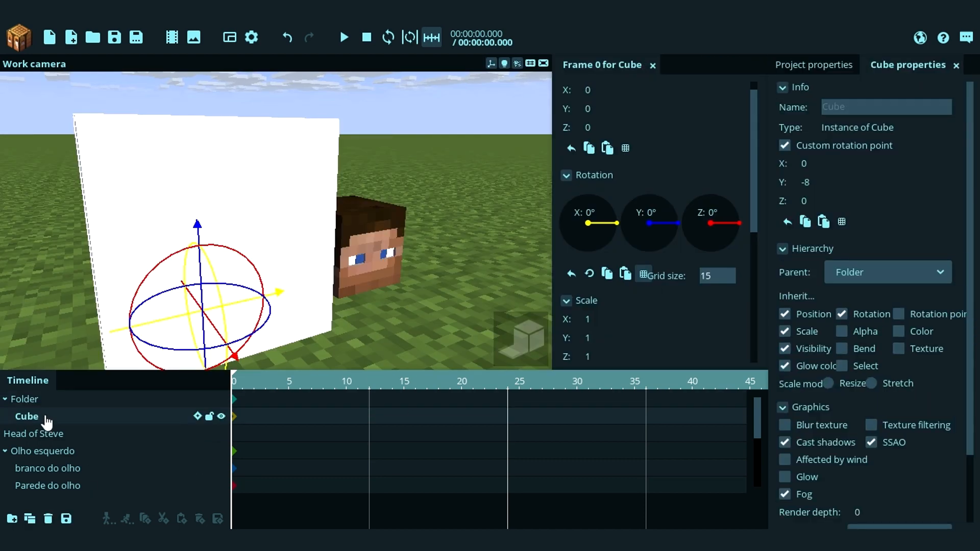
{"action": "left_click", "coordinate": [5, 400]}
{"action": "left_click", "coordinate": [5, 400]}
{"action": "left_click", "coordinate": [28, 400]}
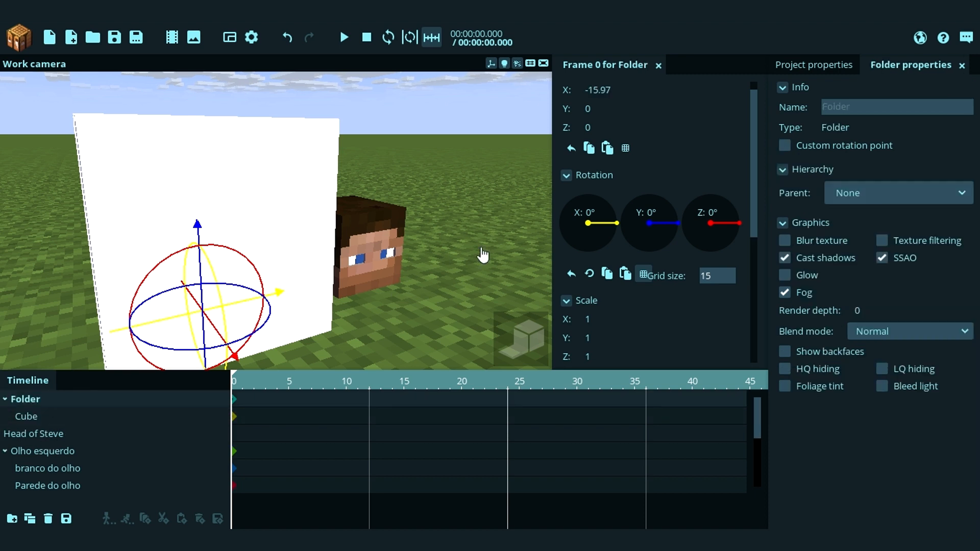
{"action": "left_click", "coordinate": [871, 192]}
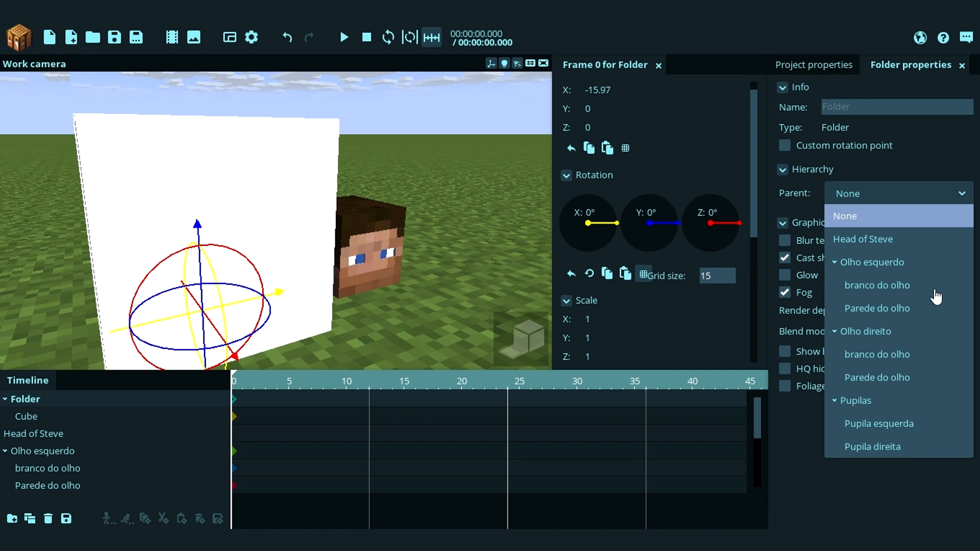
{"action": "left_click", "coordinate": [894, 262]}
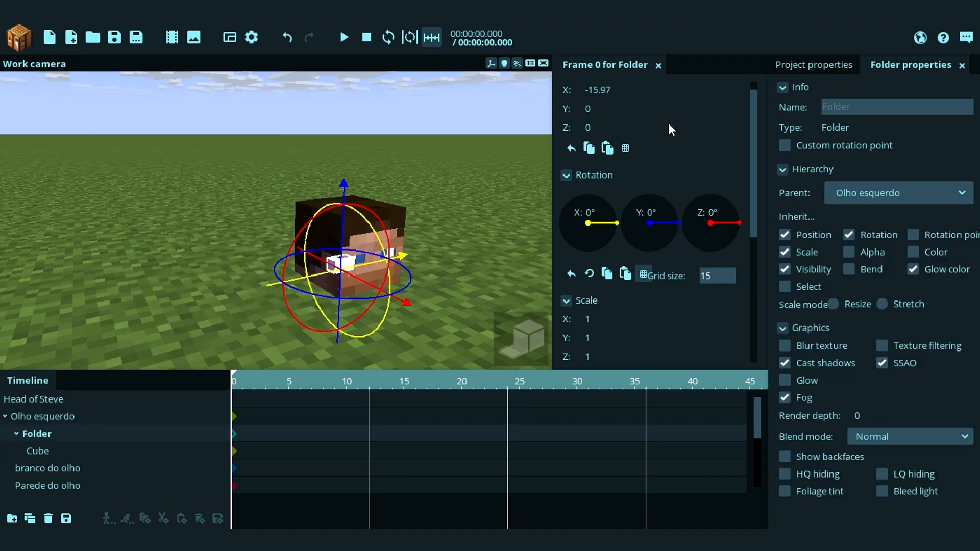
{"action": "right_click", "coordinate": [608, 92]}
Step: Rotate the cube inside the folder to -90° on Y and -270° on X
{"action": "right_click_drag", "start_coordinate": [460, 207], "coordinate": [393, 182]}
{"action": "key", "text": "w"}
{"action": "scroll", "coordinate": [394, 181], "scroll_direction": "up", "scroll_amount": 3}
{"action": "left_click_drag", "start_coordinate": [393, 181], "coordinate": [460, 209]}
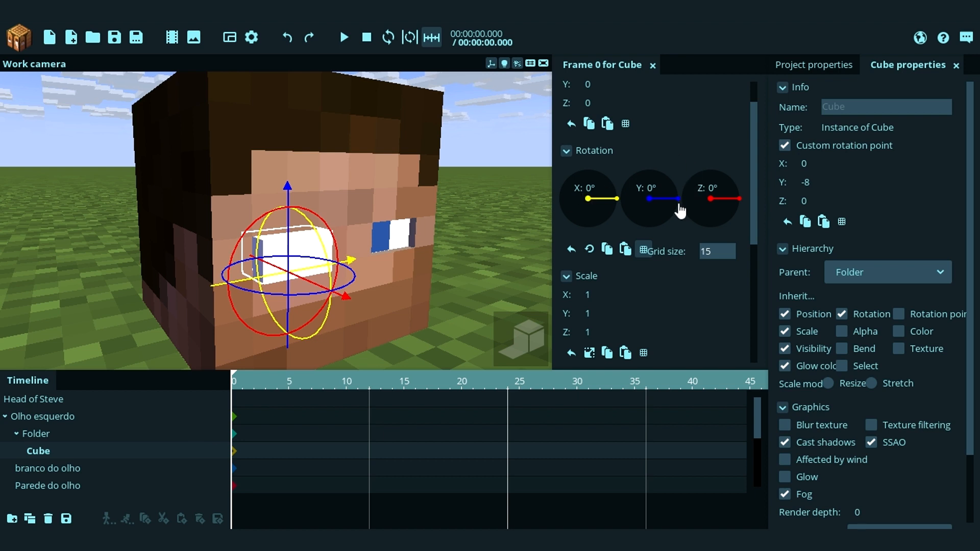
{"action": "left_click_drag", "start_coordinate": [679, 213], "coordinate": [650, 240]}
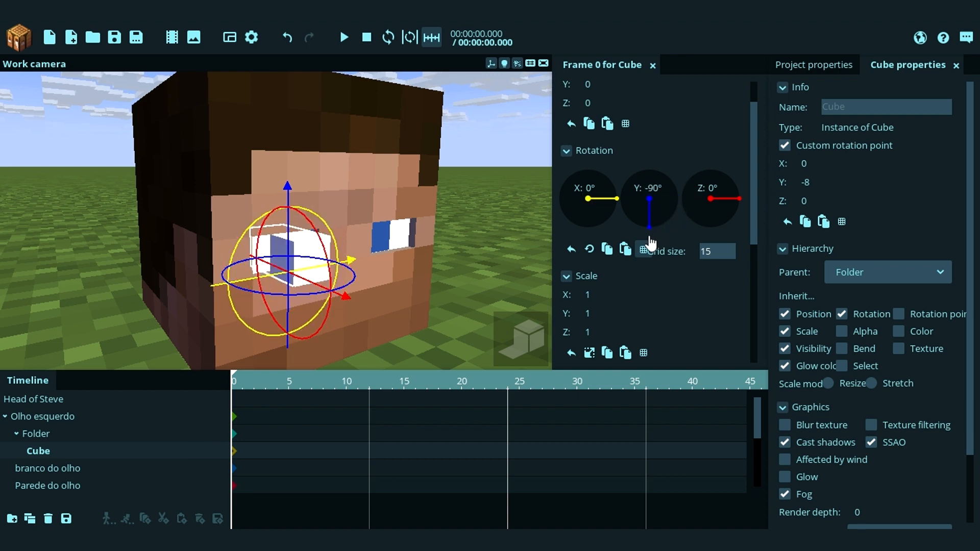
{"action": "left_click_drag", "start_coordinate": [619, 204], "coordinate": [589, 173]}
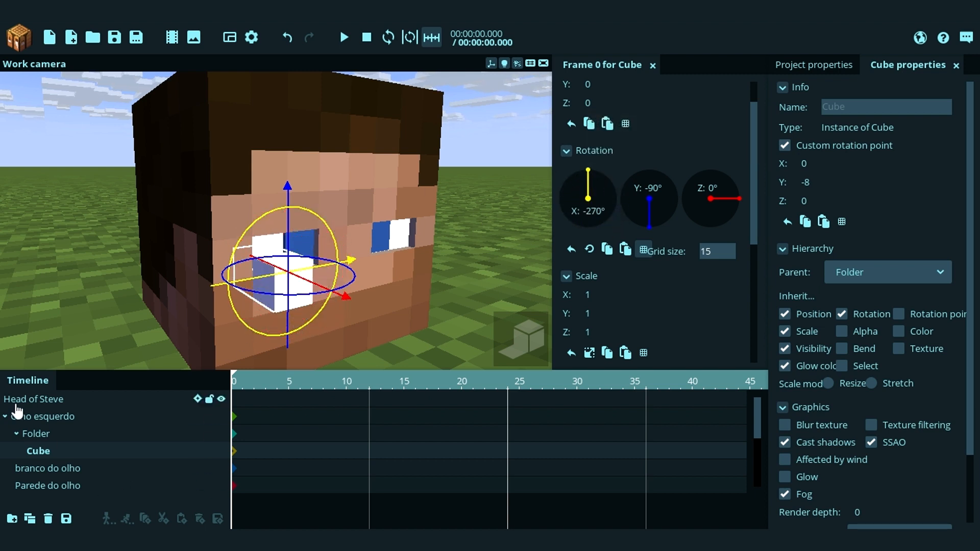
Step: Rotate the cube's parent folder to -90° on Y and shift it to Z position 0.77
{"action": "left_click", "coordinate": [51, 435]}
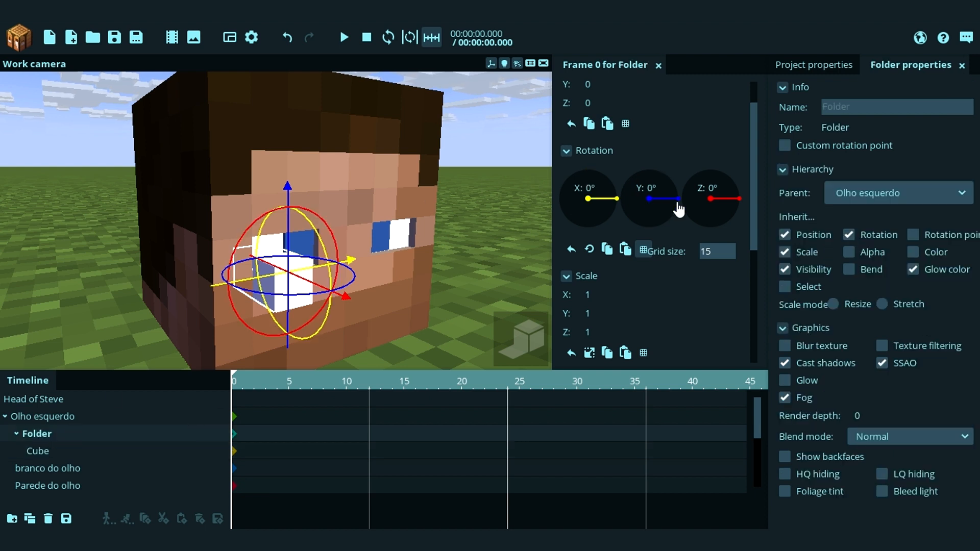
{"action": "left_click_drag", "start_coordinate": [679, 210], "coordinate": [647, 238]}
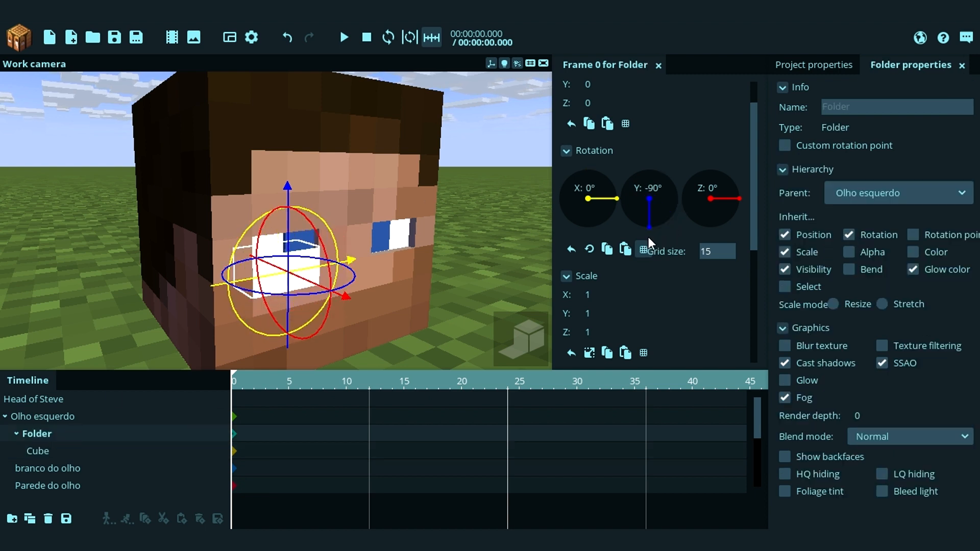
{"action": "left_click_drag", "start_coordinate": [497, 176], "coordinate": [512, 175]}
{"action": "right_click_drag", "start_coordinate": [512, 174], "coordinate": [524, 184]}
{"action": "key", "text": "w"}
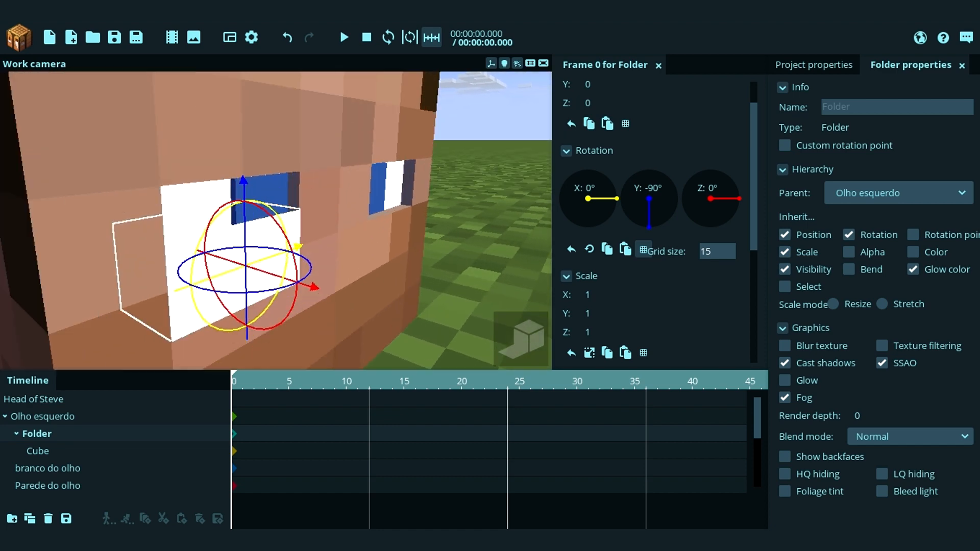
{"action": "left_click_drag", "start_coordinate": [496, 169], "coordinate": [483, 158]}
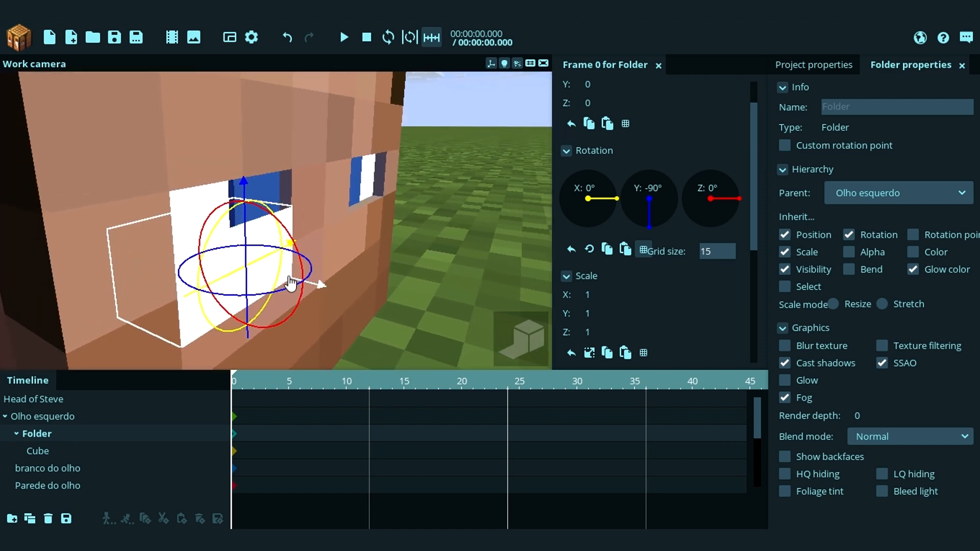
{"action": "left_click_drag", "start_coordinate": [292, 282], "coordinate": [293, 283]}
{"action": "left_click_drag", "start_coordinate": [420, 244], "coordinate": [419, 199]}
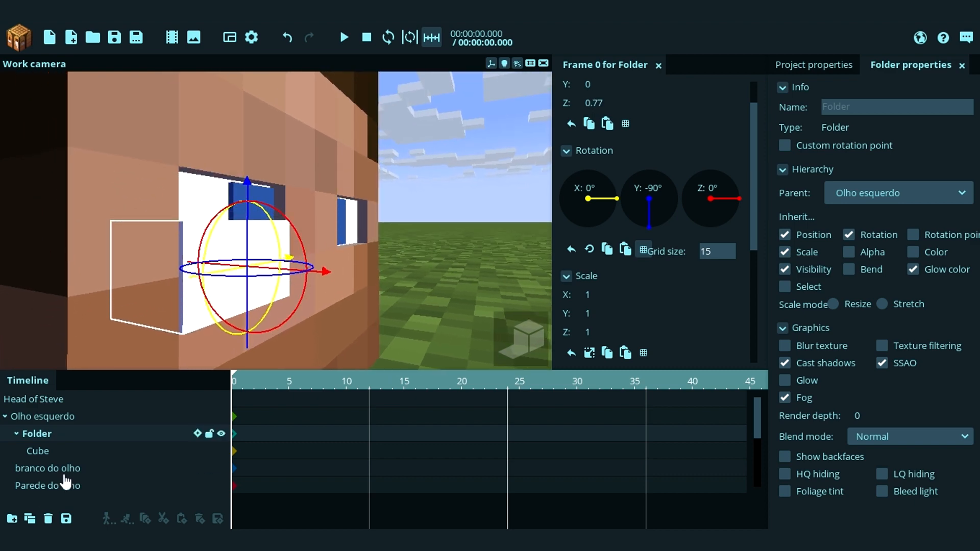
Step: Flatten the cube into a thin strip with a Y scale of 0.00 and a Z scale of 0.41
{"action": "left_click", "coordinate": [59, 453]}
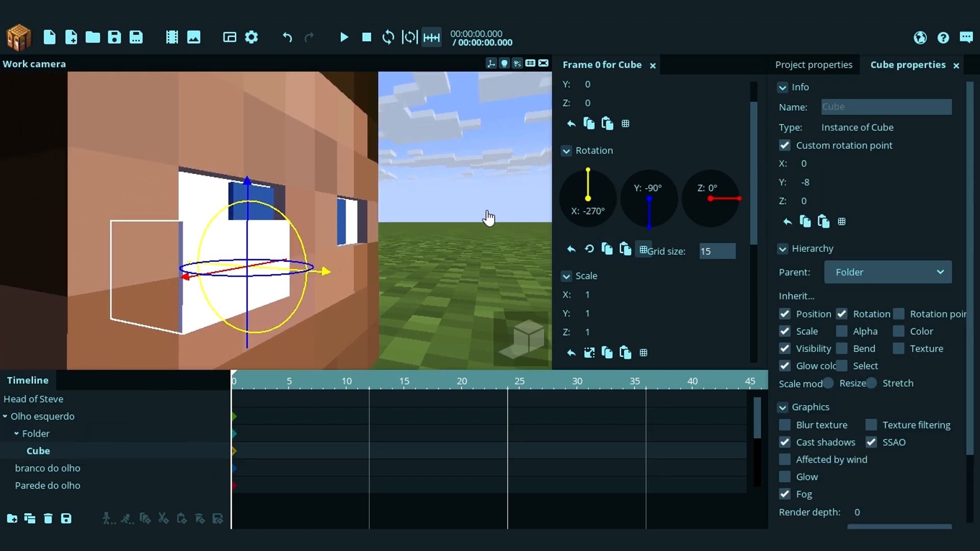
{"action": "left_click_drag", "start_coordinate": [488, 217], "coordinate": [391, 181]}
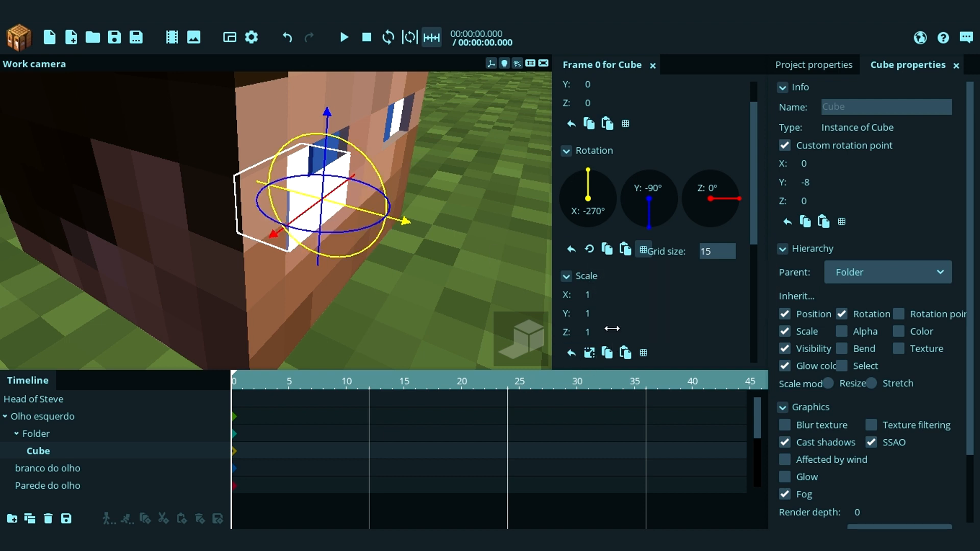
{"action": "left_click_drag", "start_coordinate": [623, 309], "coordinate": [374, 320]}
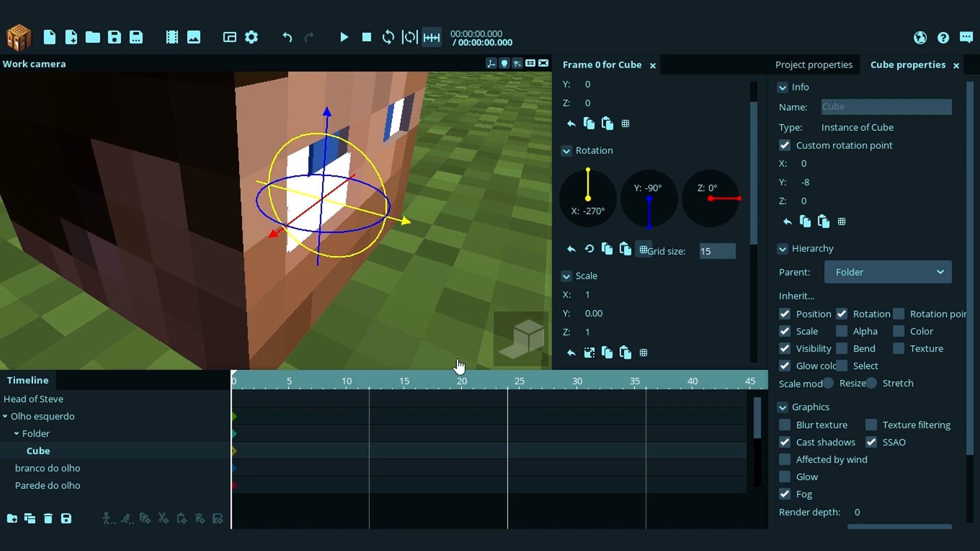
{"action": "left_click_drag", "start_coordinate": [506, 298], "coordinate": [437, 263]}
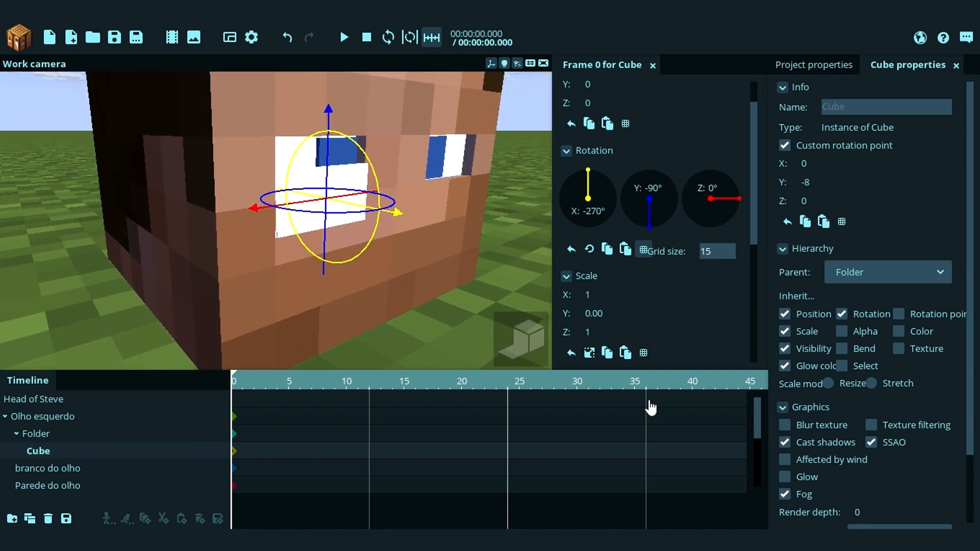
{"action": "left_click_drag", "start_coordinate": [603, 331], "coordinate": [578, 327]}
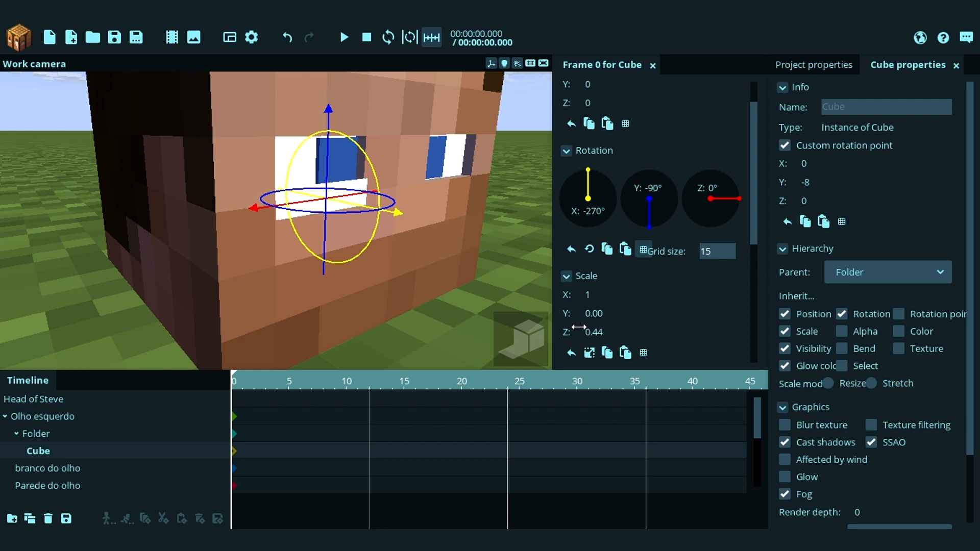
Step: Set the flattened cube's blend color to dark brown 2D2719
{"action": "scroll", "coordinate": [704, 229], "scroll_direction": "down", "scroll_amount": 3}
{"action": "left_click", "coordinate": [654, 296]}
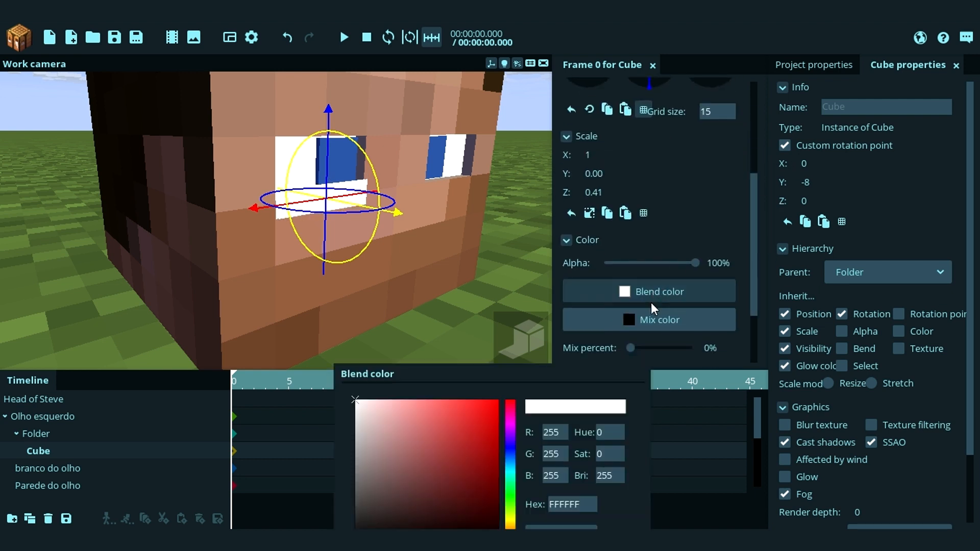
{"action": "left_click", "coordinate": [364, 272]}
{"action": "left_click_drag", "start_coordinate": [364, 272], "coordinate": [350, 288]}
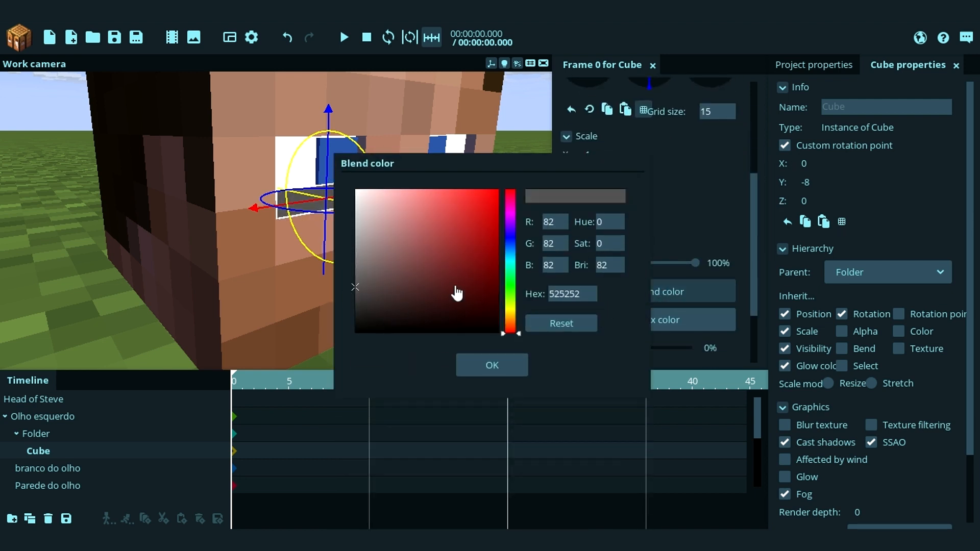
{"action": "left_click", "coordinate": [511, 316]}
{"action": "mouse_move", "coordinate": [470, 307]}
{"action": "left_mouse_down"}
{"action": "mouse_move", "coordinate": [507, 298]}
{"action": "mouse_move", "coordinate": [421, 308]}
{"action": "left_mouse_up"}
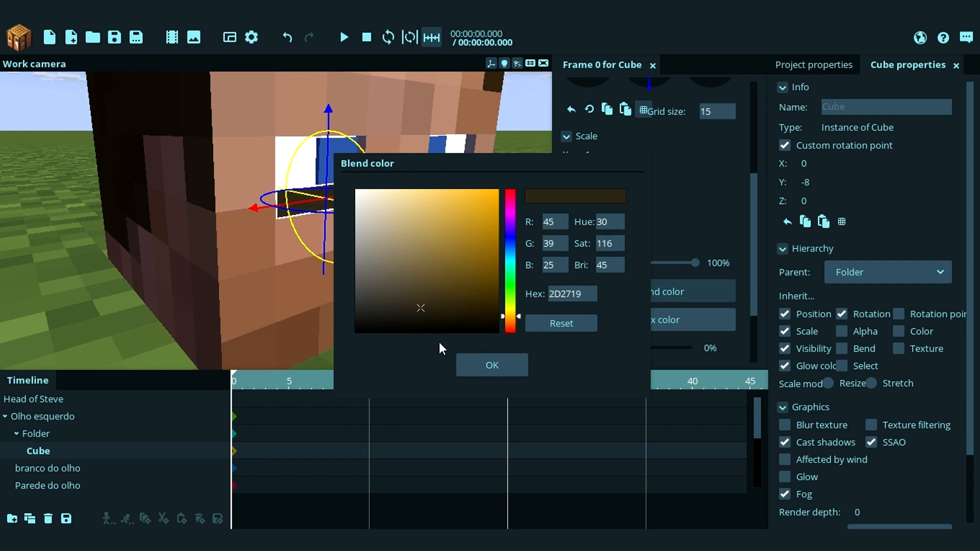
{"action": "left_click", "coordinate": [468, 371]}
Step: Raise the folder so its dark strip sits above the left eye as an eyebrow, and clear the selection
{"action": "left_click_drag", "start_coordinate": [446, 156], "coordinate": [446, 170]}
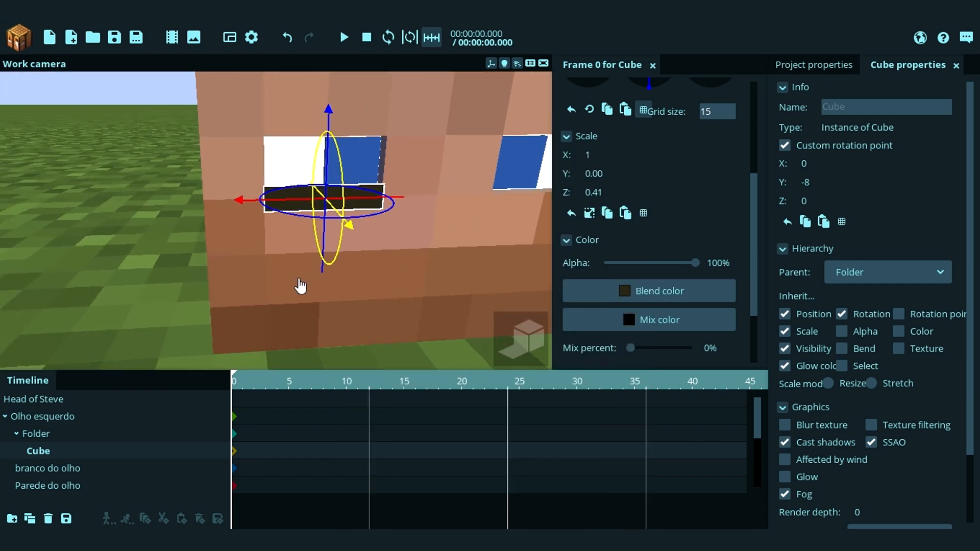
{"action": "left_click", "coordinate": [37, 433]}
{"action": "left_click_drag", "start_coordinate": [331, 161], "coordinate": [357, 83]}
{"action": "left_click_drag", "start_coordinate": [437, 201], "coordinate": [437, 201]}
{"action": "scroll", "coordinate": [437, 201], "scroll_direction": "down", "scroll_amount": 4}
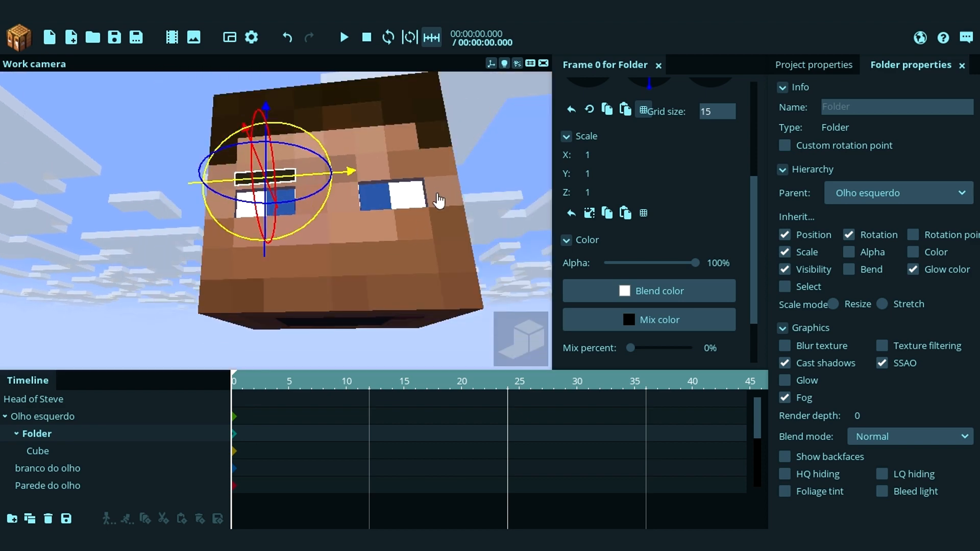
{"action": "left_click_drag", "start_coordinate": [500, 156], "coordinate": [504, 166]}
{"action": "left_click", "coordinate": [502, 166]}
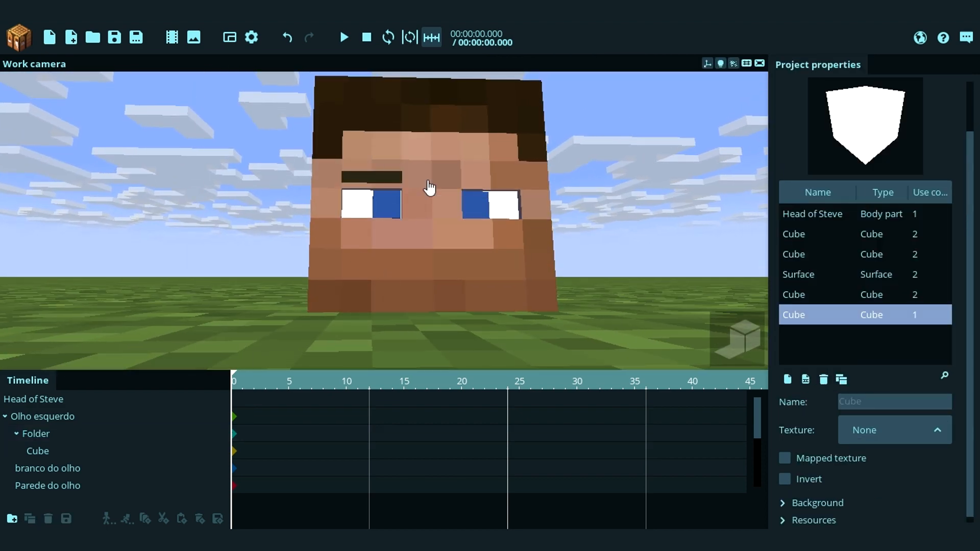
Step: Select the Olho esquerdo control and stretch the eye taller with a Y scale of 0.11
{"action": "mouse_move", "coordinate": [426, 222]}
{"action": "left_mouse_down"}
{"action": "mouse_move", "coordinate": [434, 255]}
{"action": "mouse_move", "coordinate": [427, 222]}
{"action": "left_mouse_up"}
{"action": "scroll", "coordinate": [427, 222], "scroll_direction": "up", "scroll_amount": 4}
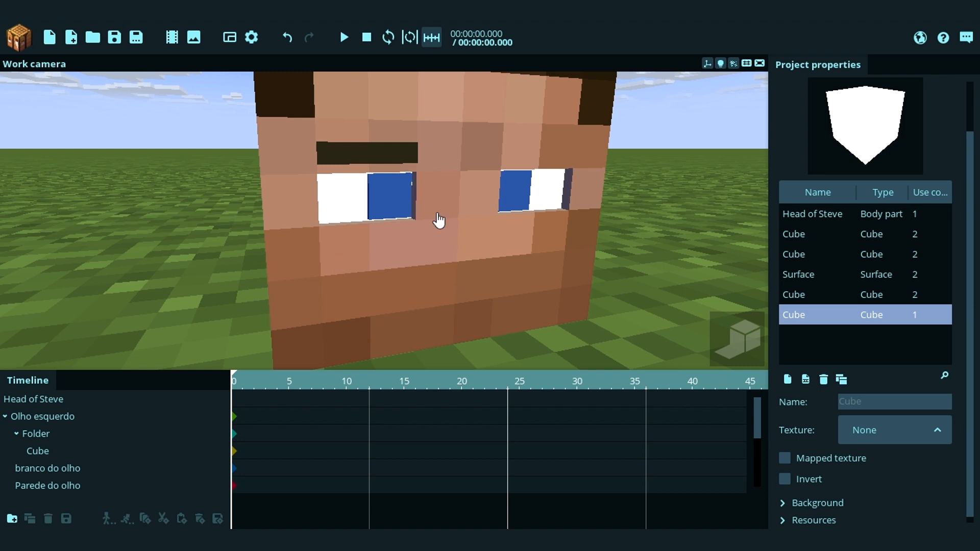
{"action": "left_click", "coordinate": [374, 188]}
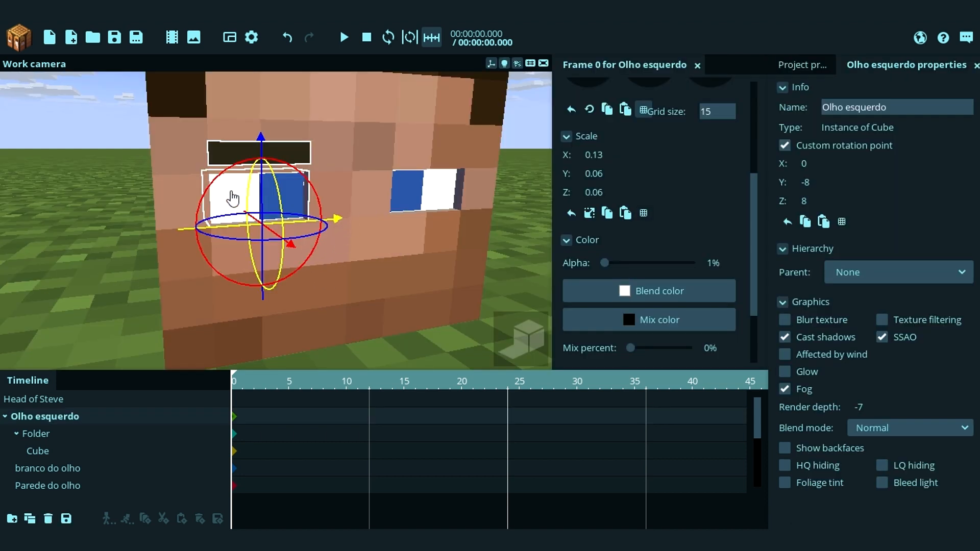
{"action": "left_click", "coordinate": [231, 193]}
{"action": "left_click", "coordinate": [237, 194]}
{"action": "left_click_drag", "start_coordinate": [435, 179], "coordinate": [454, 200]}
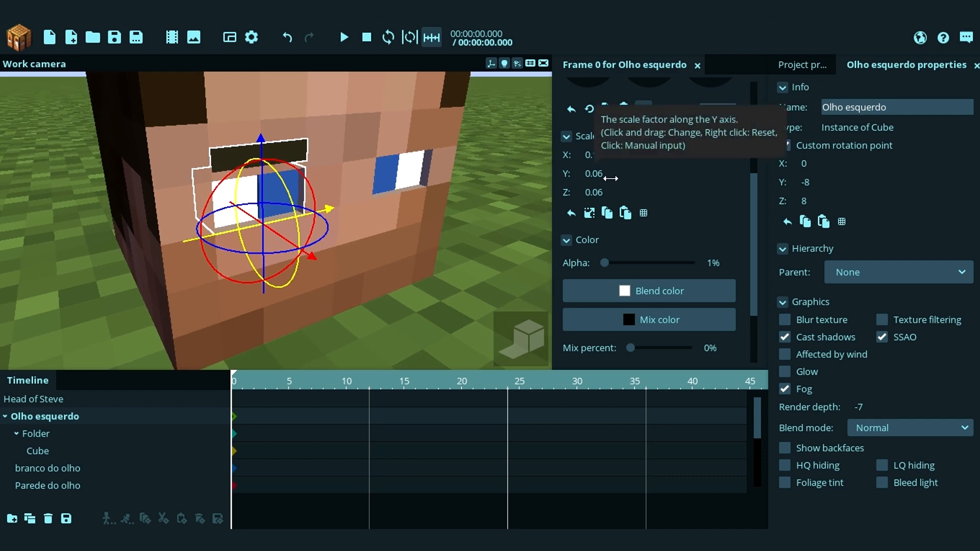
{"action": "left_click_drag", "start_coordinate": [610, 174], "coordinate": [639, 173]}
{"action": "scroll", "coordinate": [411, 169], "scroll_direction": "down", "scroll_amount": 4}
{"action": "left_click_drag", "start_coordinate": [411, 170], "coordinate": [525, 213]}
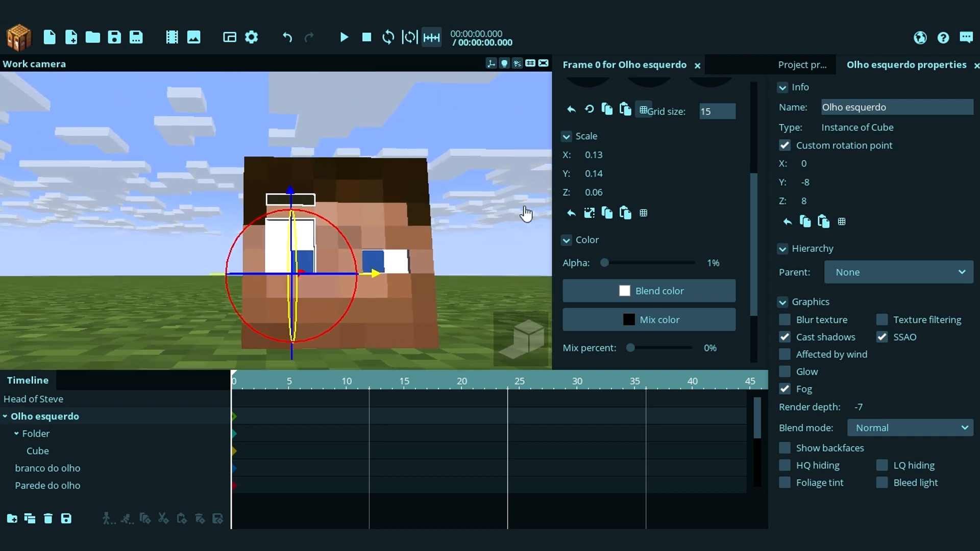
{"action": "left_click_drag", "start_coordinate": [600, 174], "coordinate": [634, 188]}
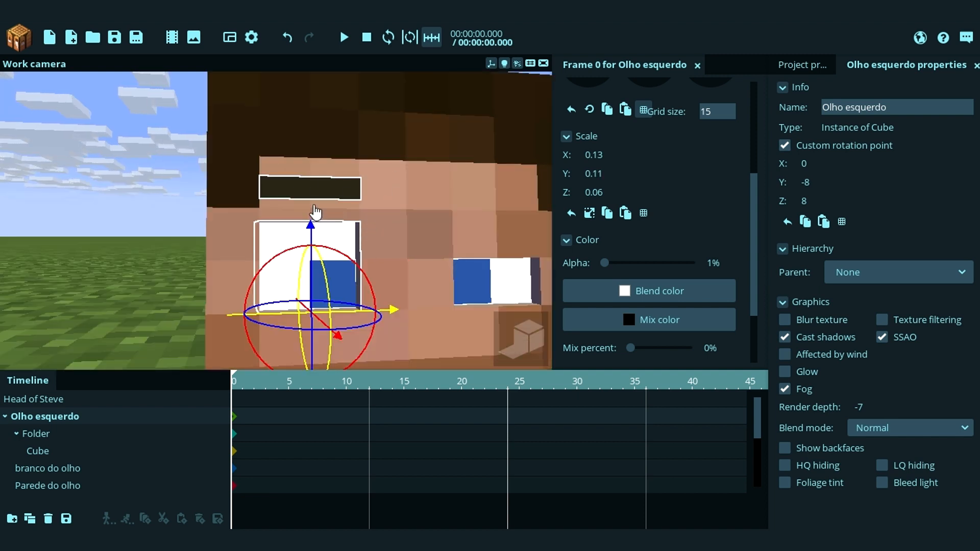
Step: Try stretching the left eye taller to a Y scale of 0.14, and undo the stretching
{"action": "left_click_drag", "start_coordinate": [281, 134], "coordinate": [299, 167]}
{"action": "left_click_drag", "start_coordinate": [628, 174], "coordinate": [646, 186]}
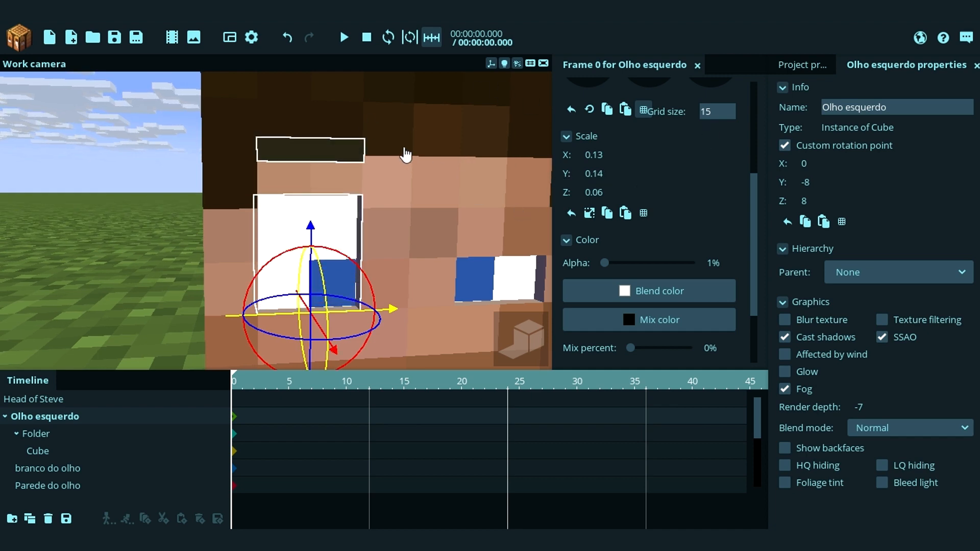
{"action": "scroll", "coordinate": [406, 154], "scroll_direction": "down", "scroll_amount": 5}
{"action": "key", "text": "ctrl+z"}
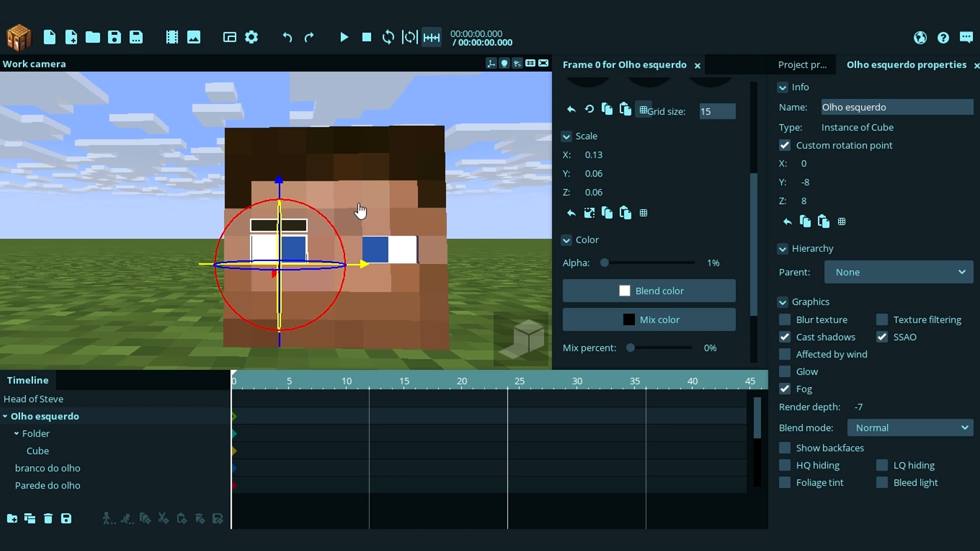
{"action": "scroll", "coordinate": [424, 174], "scroll_direction": "up", "scroll_amount": 3}
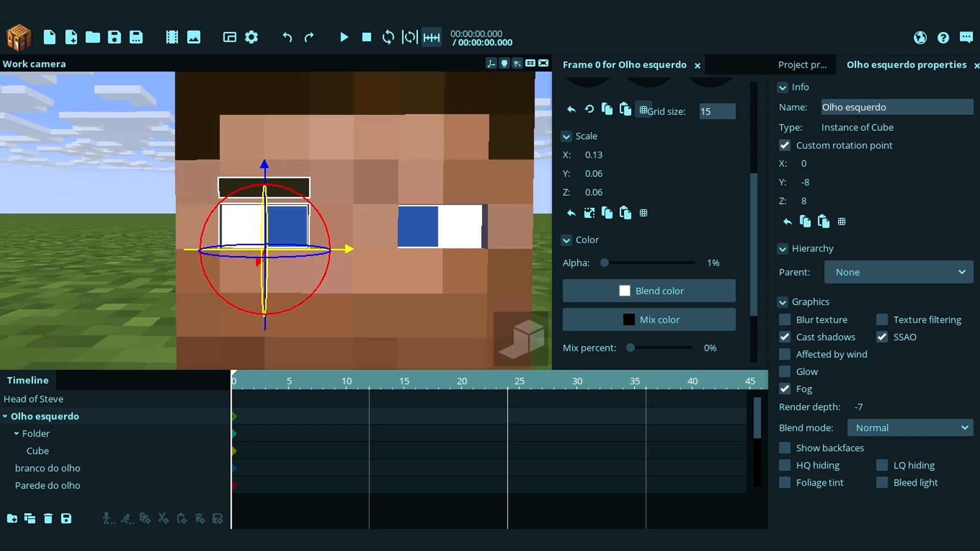
{"action": "middle_click_drag", "start_coordinate": [304, 155], "coordinate": [345, 214]}
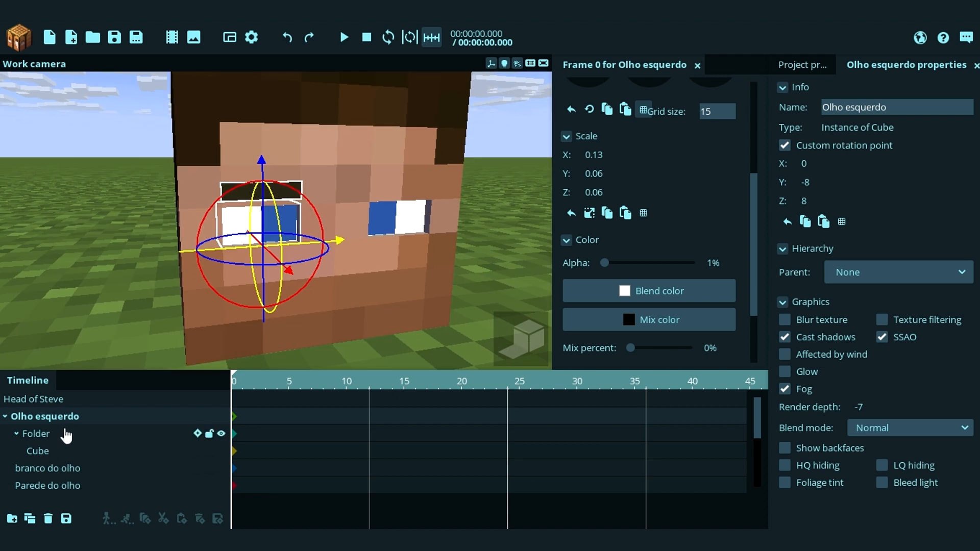
Step: Rename the folder under Olho esquerdo as Sobrancelha
{"action": "left_click", "coordinate": [47, 436]}
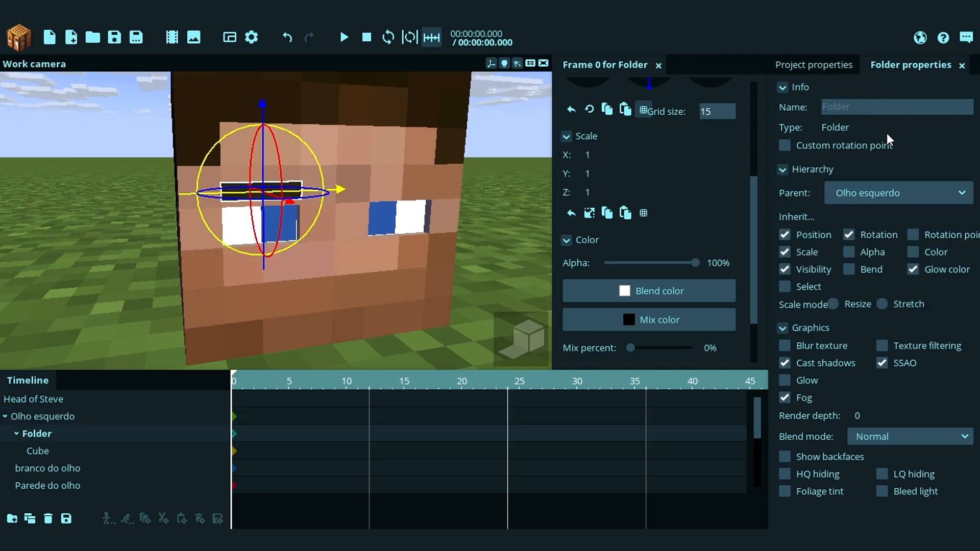
{"action": "left_click", "coordinate": [891, 112]}
{"action": "type", "text": "So"}
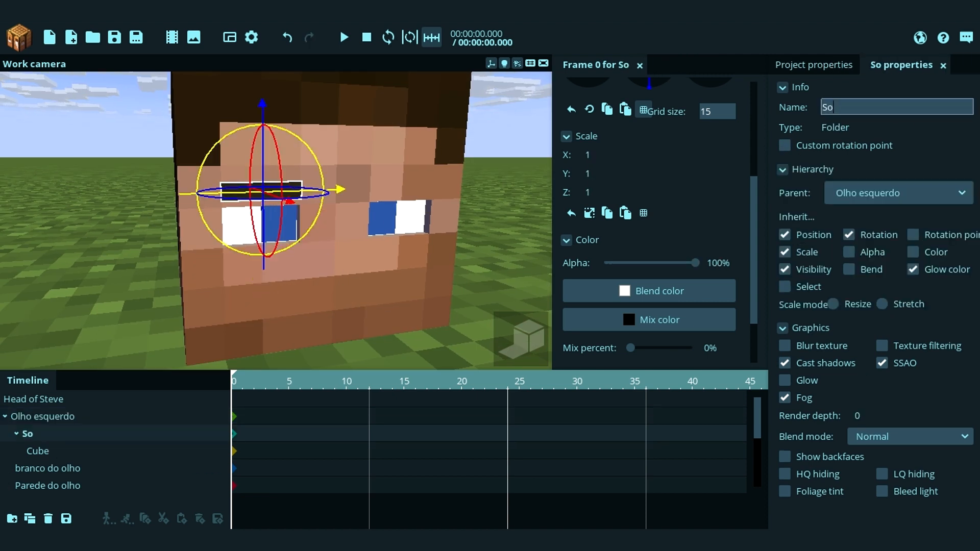
{"action": "type", "text": "brancelha"}
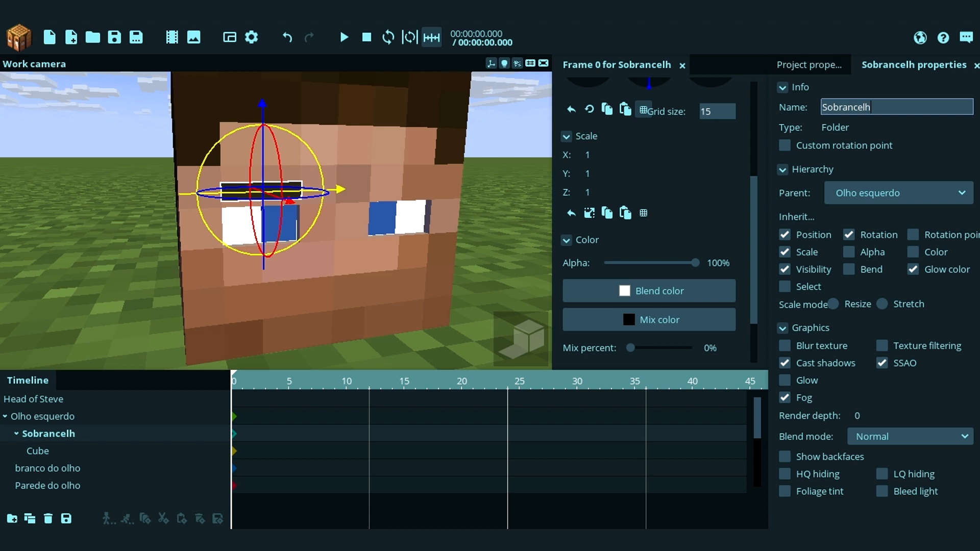
Step: Rename the dark brown cube inside the Sobrancelha folder as Sobrancelha
{"action": "left_click", "coordinate": [76, 452]}
{"action": "left_click", "coordinate": [862, 107]}
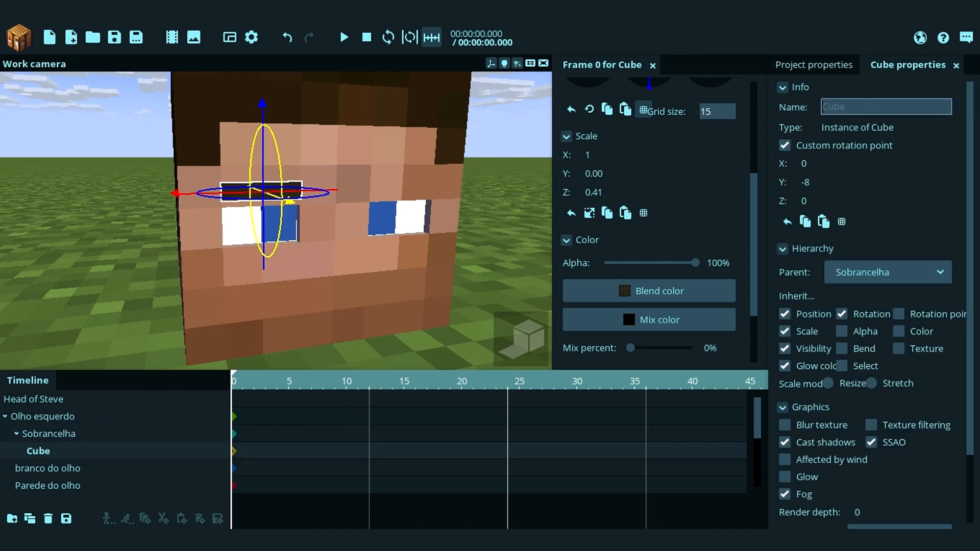
{"action": "type", "text": "Sobranc"}
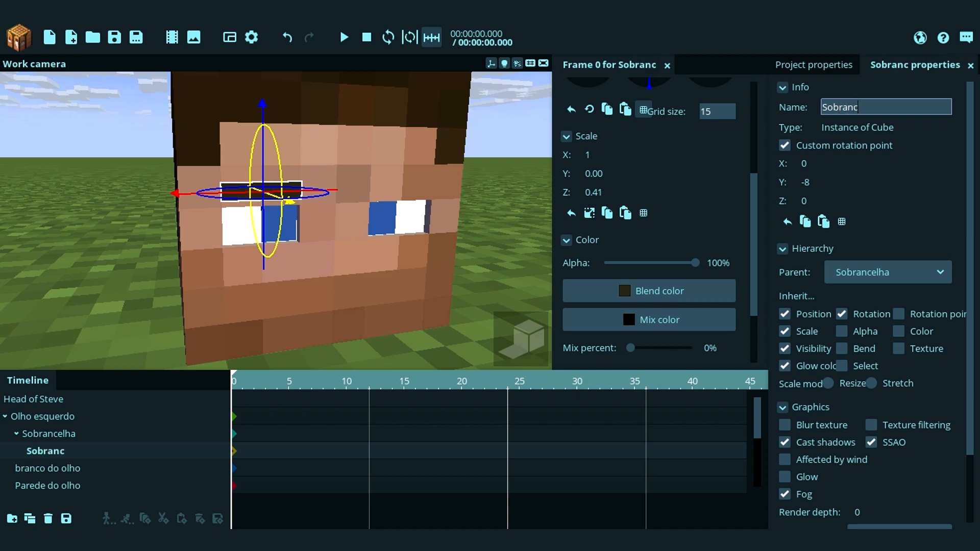
{"action": "type", "text": "elha"}
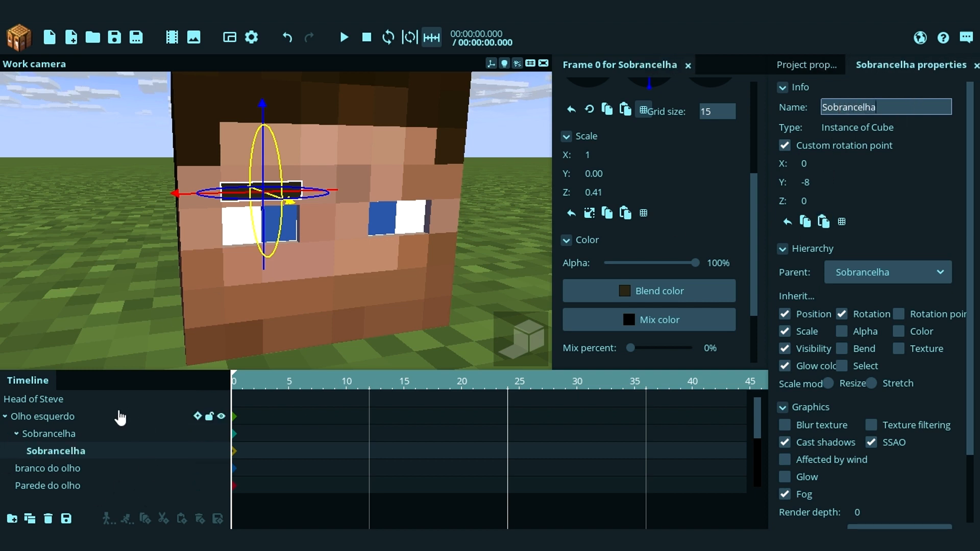
Step: Try tilting the Sobrancelha folder 15° about its X axis, and turn the eyebrow back to nearly level
{"action": "left_click", "coordinate": [83, 435]}
{"action": "left_click_drag", "start_coordinate": [318, 163], "coordinate": [310, 147]}
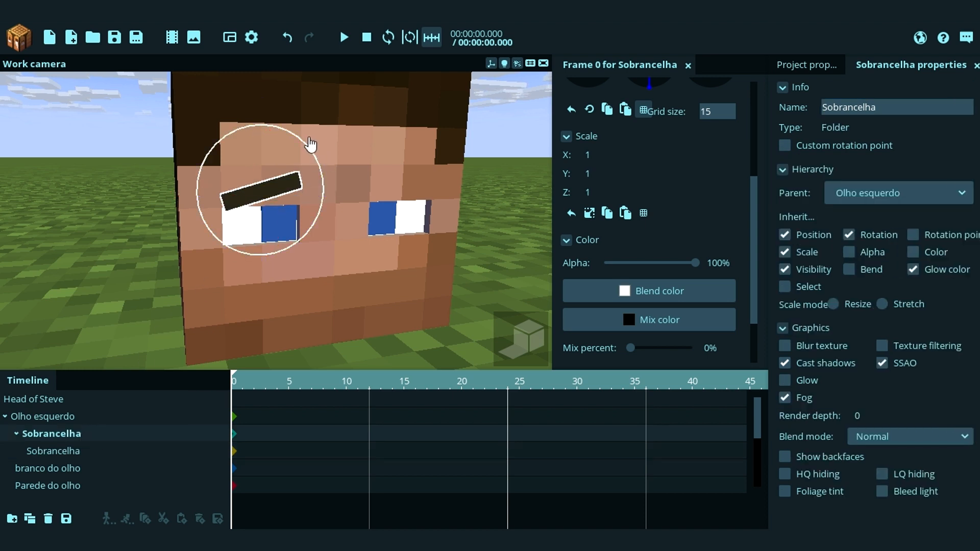
{"action": "scroll", "coordinate": [748, 216], "scroll_direction": "up", "scroll_amount": 2}
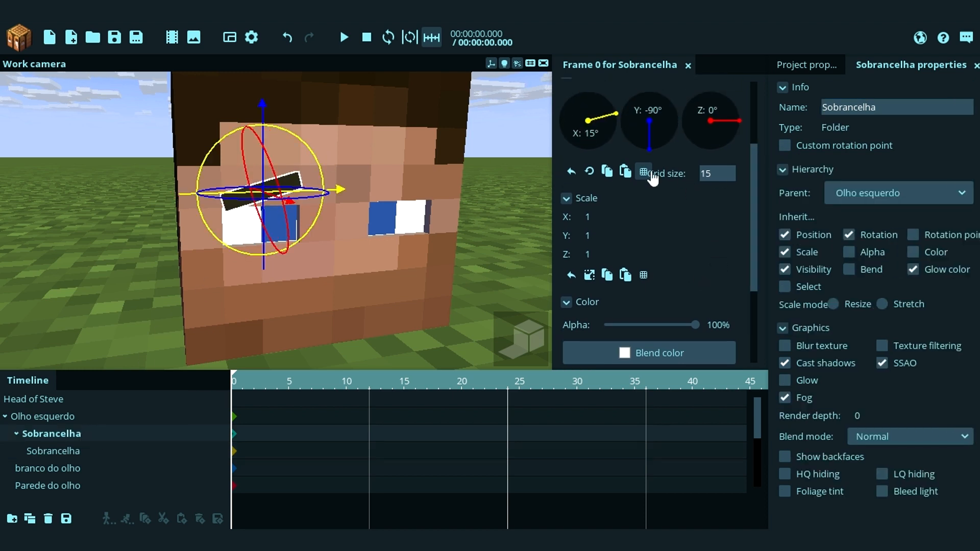
{"action": "left_click_drag", "start_coordinate": [314, 163], "coordinate": [344, 169]}
Step: Raise the Sobrancelha folder, lower it back to a Y position of 22.24, and set its X rotation to 0°
{"action": "left_click_drag", "start_coordinate": [262, 109], "coordinate": [285, 95]}
{"action": "left_click_drag", "start_coordinate": [748, 157], "coordinate": [755, 103]}
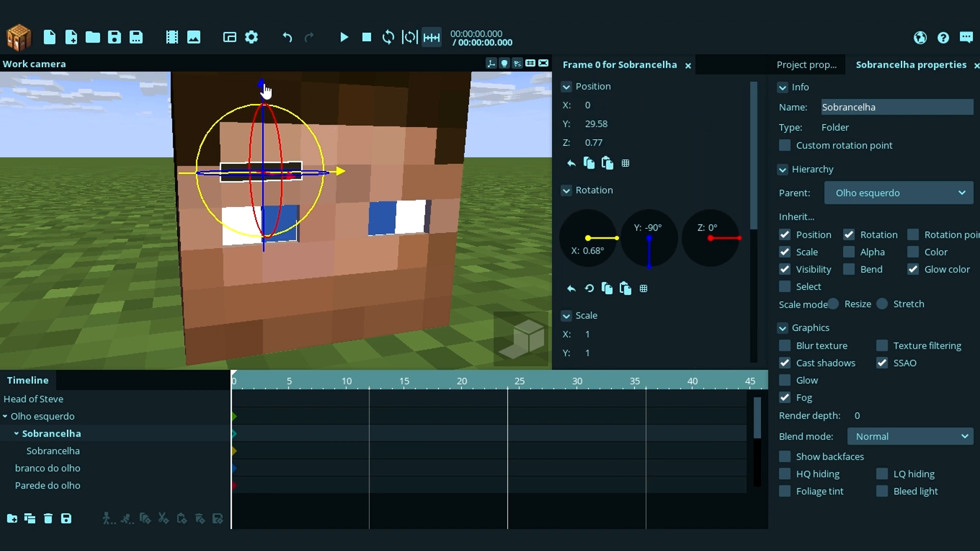
{"action": "left_click_drag", "start_coordinate": [265, 91], "coordinate": [263, 109]}
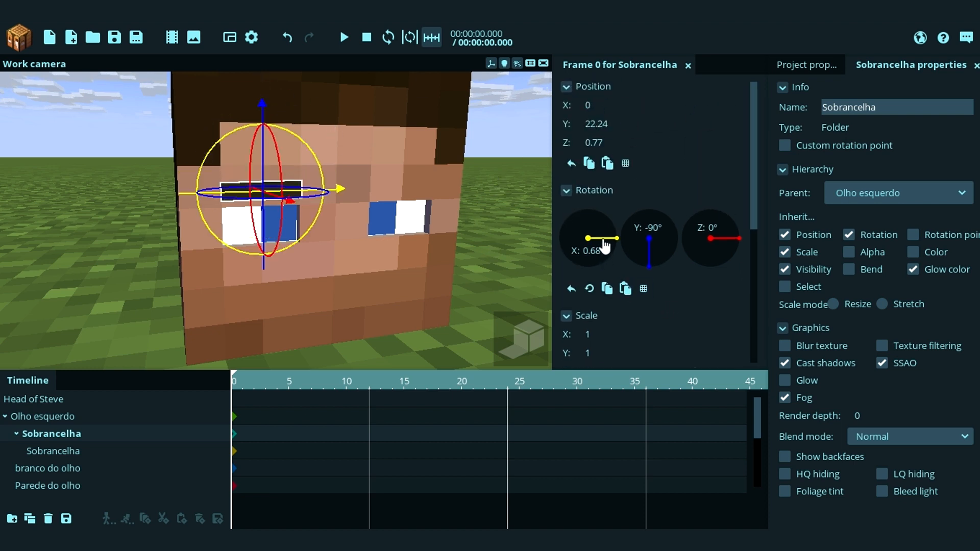
{"action": "left_click_drag", "start_coordinate": [604, 241], "coordinate": [604, 241]}
{"action": "left_click_drag", "start_coordinate": [448, 257], "coordinate": [458, 298]}
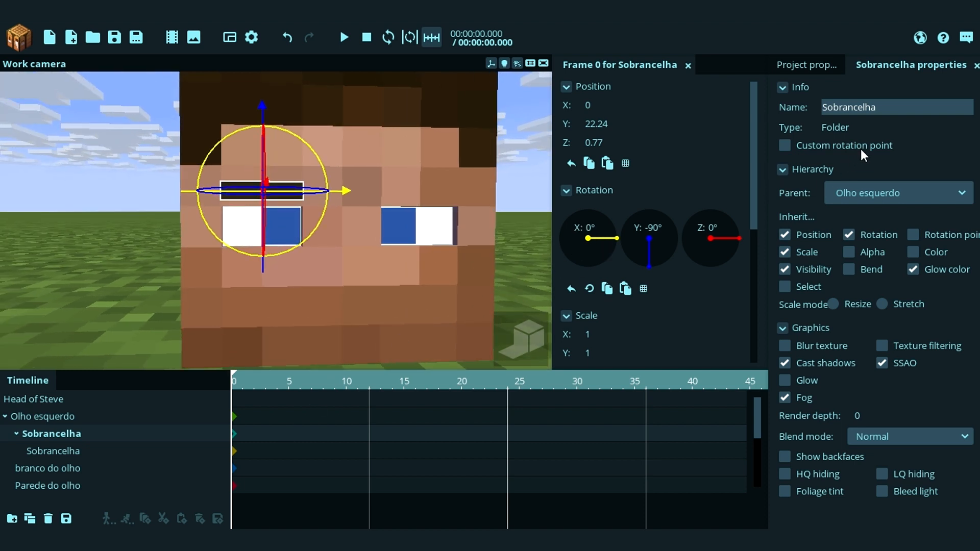
Step: Rename the eyebrow folder as Sobrancelha (Movimentar)
{"action": "left_click", "coordinate": [899, 107]}
{"action": "type", "text": "("}
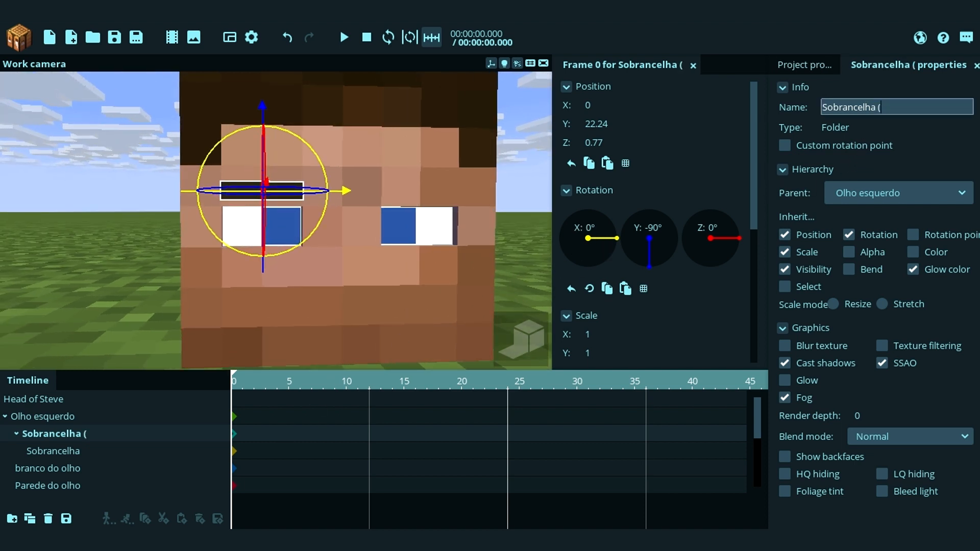
{"action": "type", "text": "Movi"}
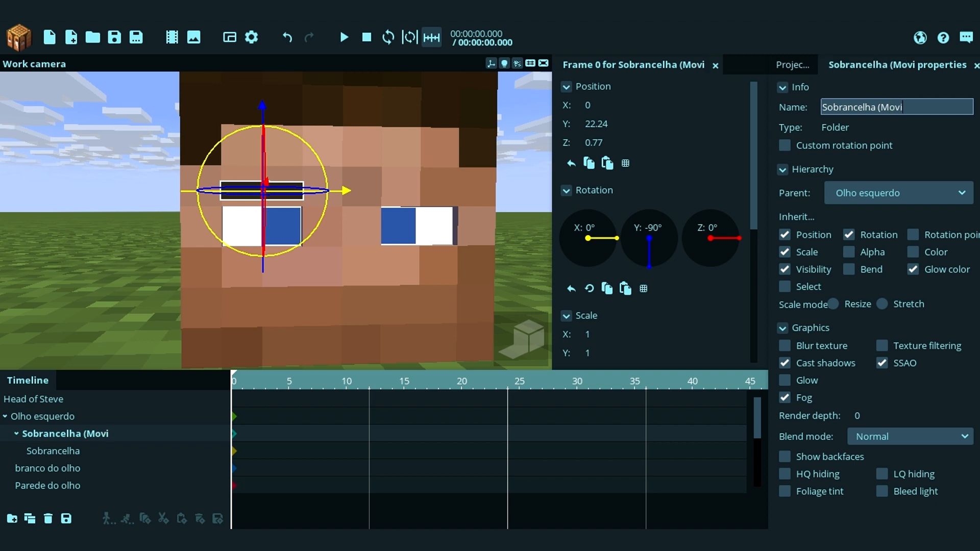
{"action": "type", "text": "menta"}
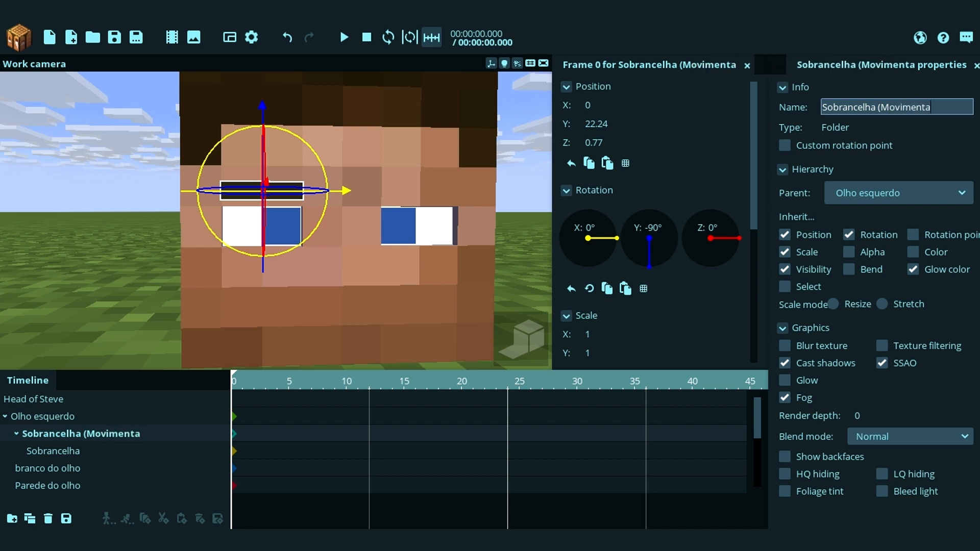
{"action": "type", "text": "r)"}
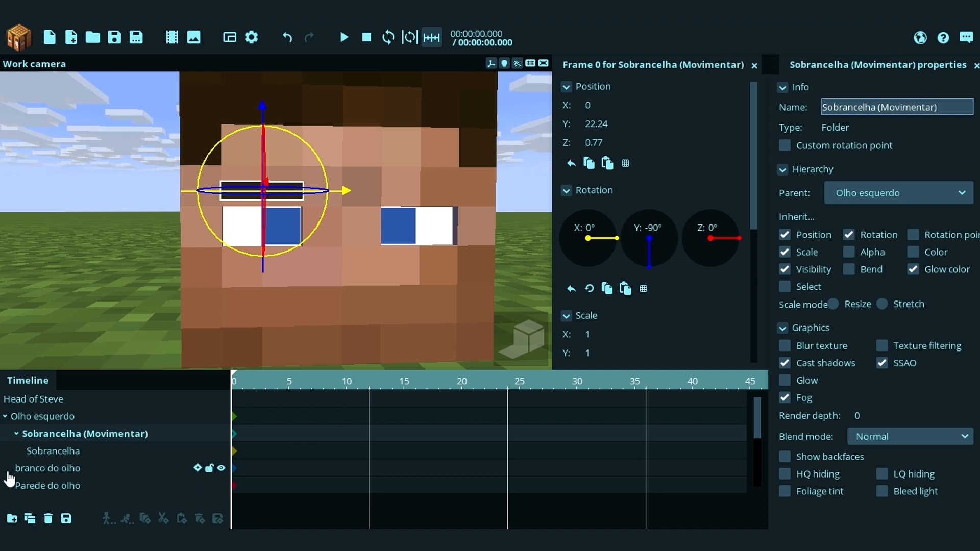
Step: Rename the eyebrow cube inside the folder as Sobrancelha (cor)
{"action": "left_click", "coordinate": [47, 452]}
{"action": "left_click", "coordinate": [894, 107]}
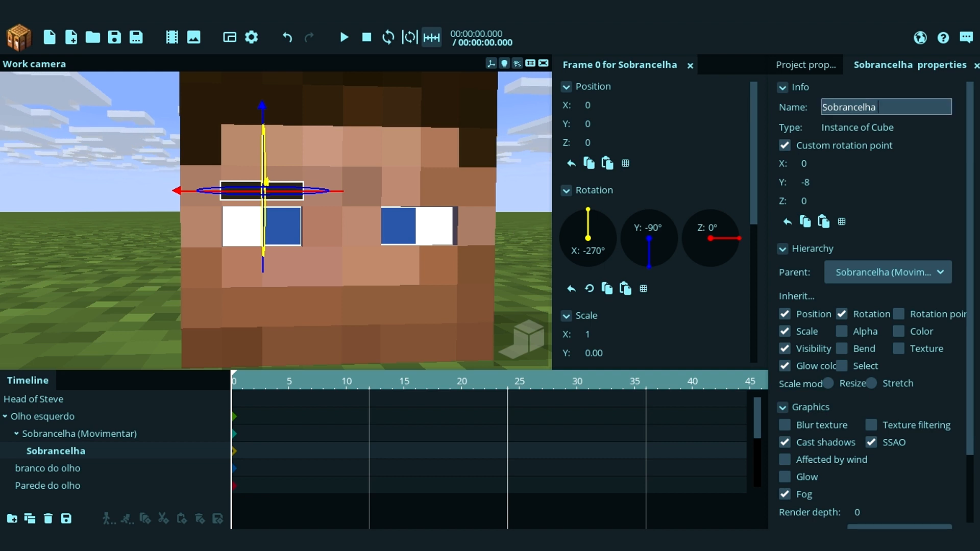
{"action": "type", "text": "(cor"}
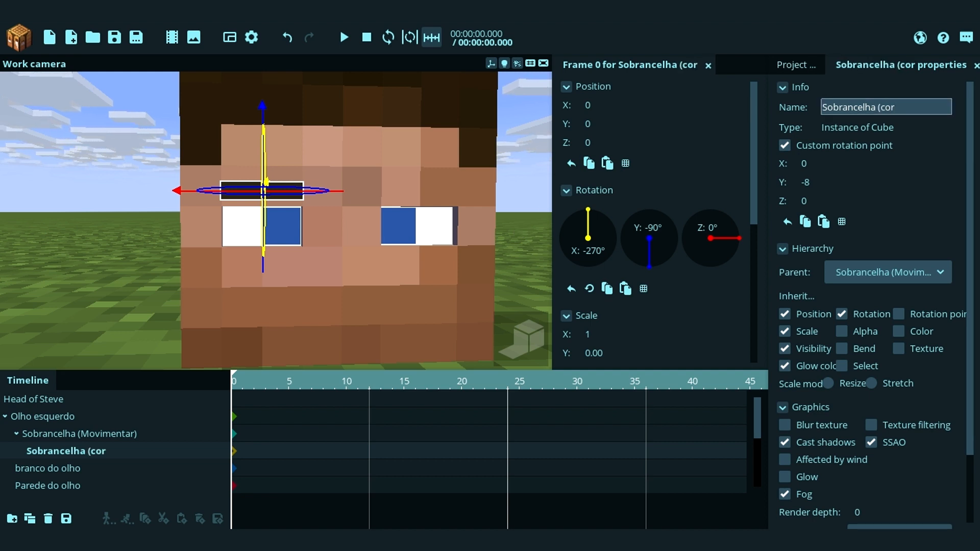
{"action": "type", "text": ")"}
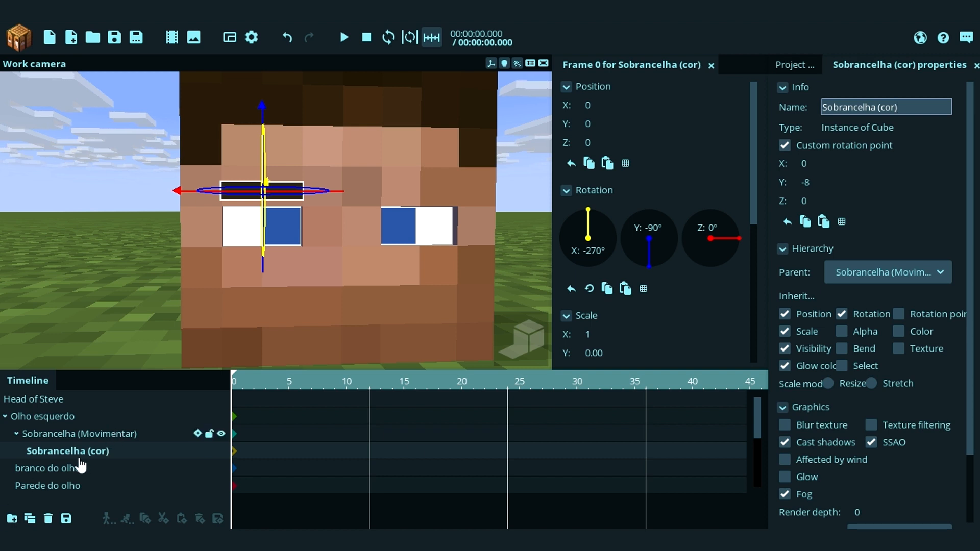
Step: Try adjusting the left eyebrow in the viewport with the Sobrancelha (Movimentar) folder selected, and undo the change
{"action": "left_click_drag", "start_coordinate": [756, 156], "coordinate": [757, 198]}
{"action": "scroll", "coordinate": [603, 285], "scroll_direction": "down", "scroll_amount": 1}
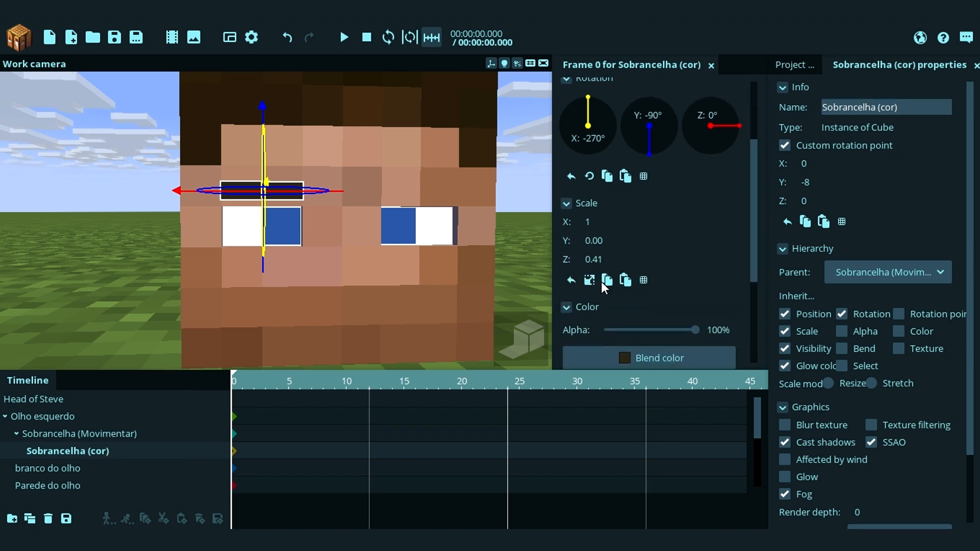
{"action": "scroll", "coordinate": [759, 284], "scroll_direction": "down", "scroll_amount": 2}
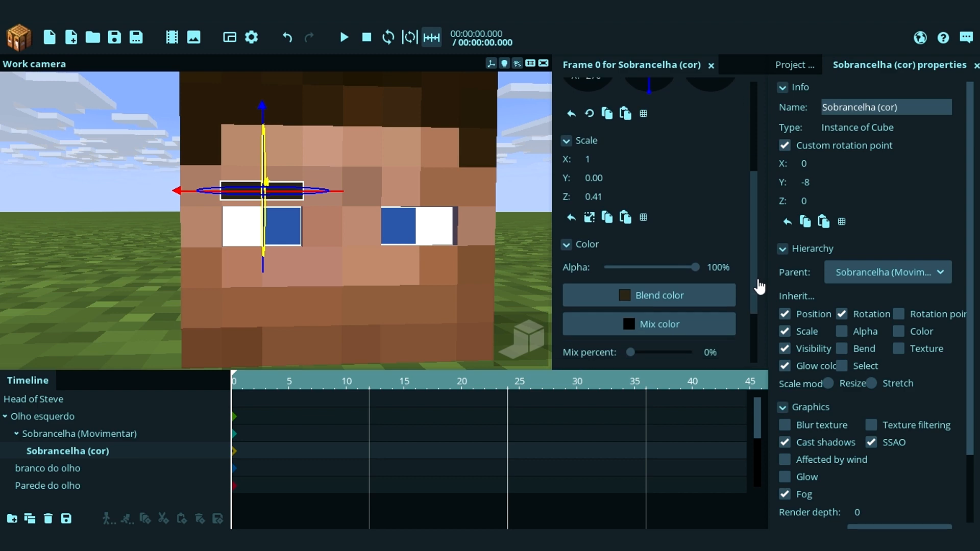
{"action": "left_click", "coordinate": [89, 434]}
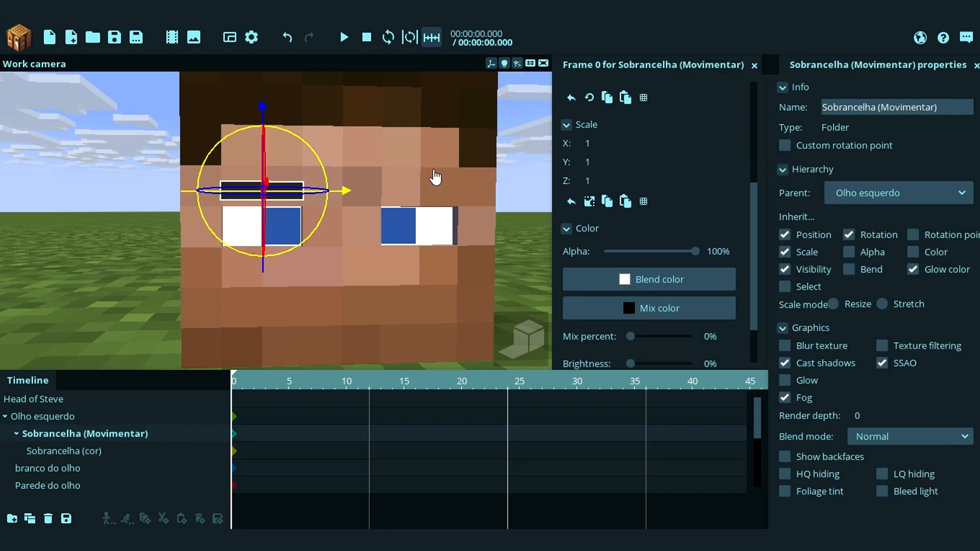
{"action": "right_click_drag", "start_coordinate": [434, 175], "coordinate": [424, 194]}
{"action": "key", "text": "w"}
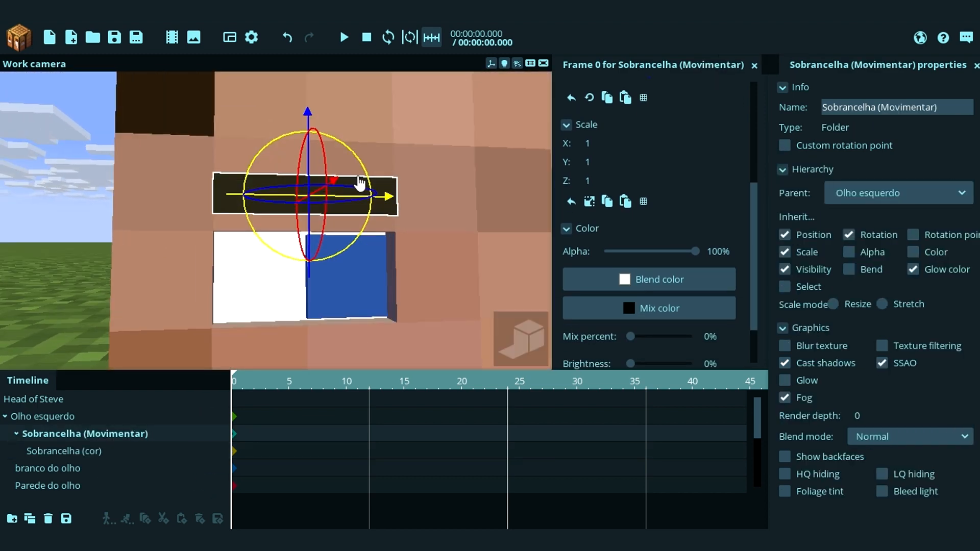
{"action": "left_click_drag", "start_coordinate": [369, 177], "coordinate": [380, 197]}
{"action": "key", "text": "ctrl+z"}
{"action": "left_click_drag", "start_coordinate": [431, 110], "coordinate": [429, 138]}
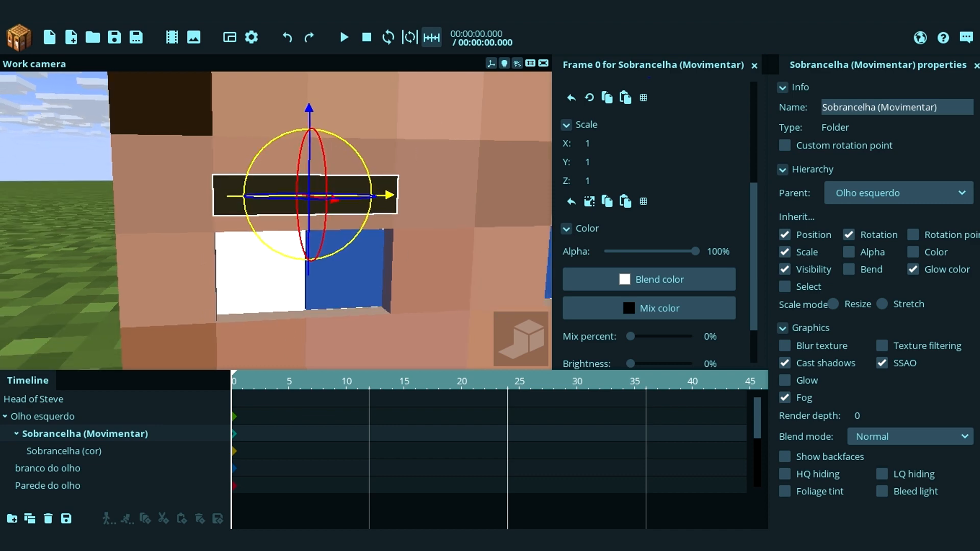
Step: Lock the Sobrancelha (cor) timeline against selection in the 3D view, and collapse the Sobrancelha (Movimentar) folder
{"action": "left_click", "coordinate": [97, 453]}
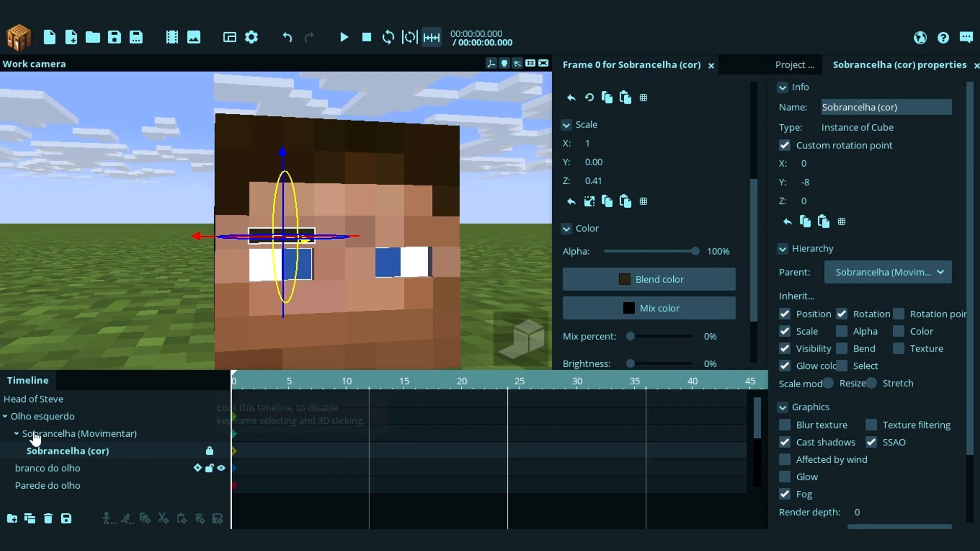
{"action": "left_click", "coordinate": [92, 435]}
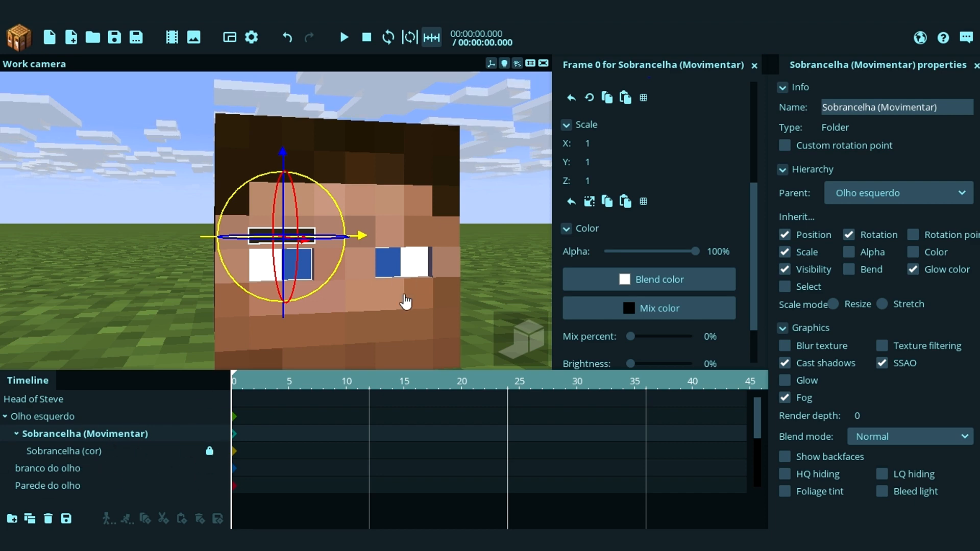
{"action": "left_click", "coordinate": [16, 436]}
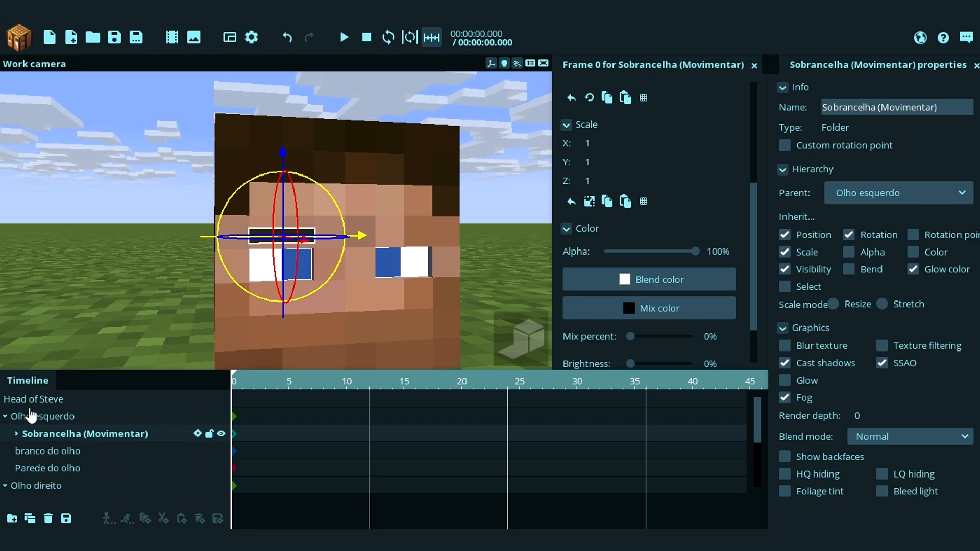
Step: Duplicate the Sobrancelha (Movimentar) folder and set the copy's parent to Olho direito
{"action": "left_click_drag", "start_coordinate": [117, 214], "coordinate": [117, 243]}
{"action": "mouse_move", "coordinate": [117, 215]}
{"action": "right_mouse_down"}
{"action": "mouse_move", "coordinate": [134, 199]}
{"action": "mouse_move", "coordinate": [118, 226]}
{"action": "right_mouse_up"}
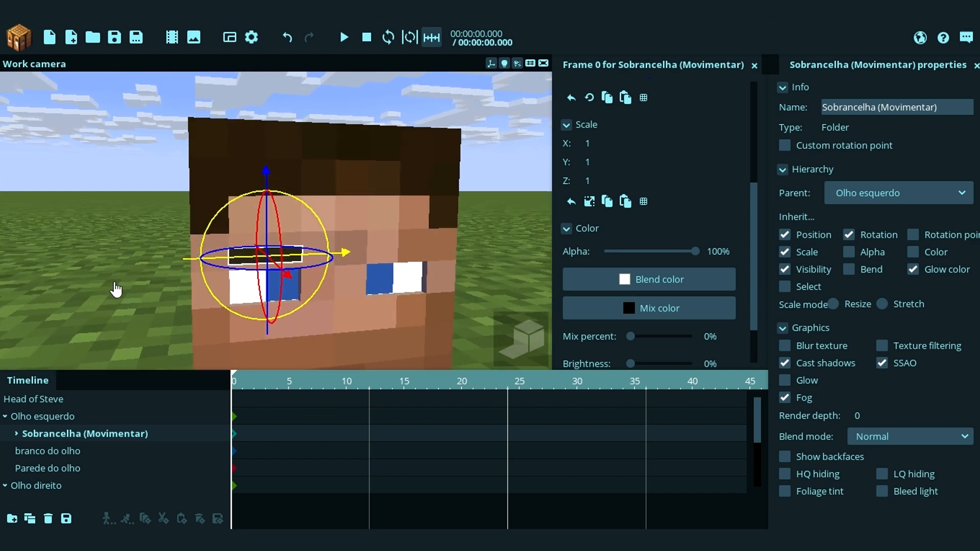
{"action": "left_click", "coordinate": [37, 521]}
{"action": "left_click", "coordinate": [885, 199]}
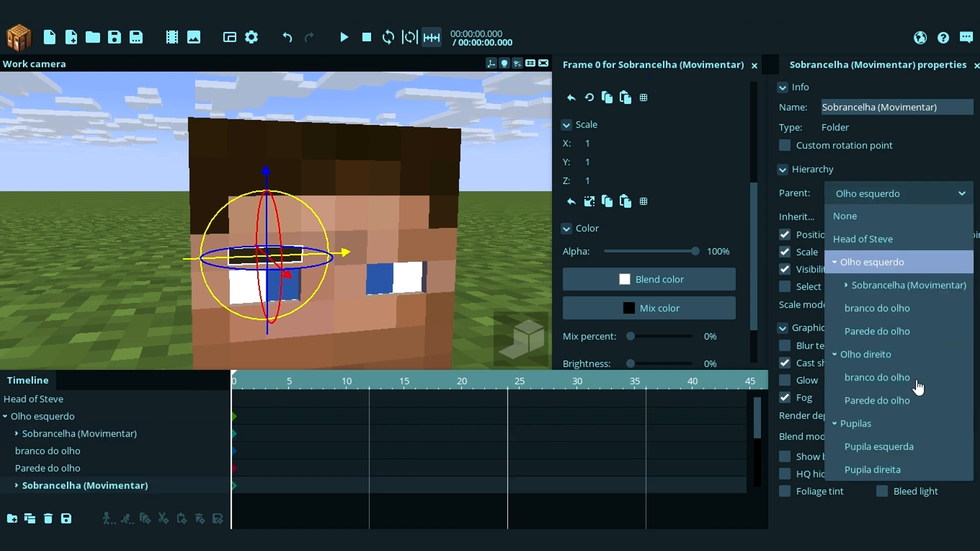
{"action": "left_click", "coordinate": [892, 357]}
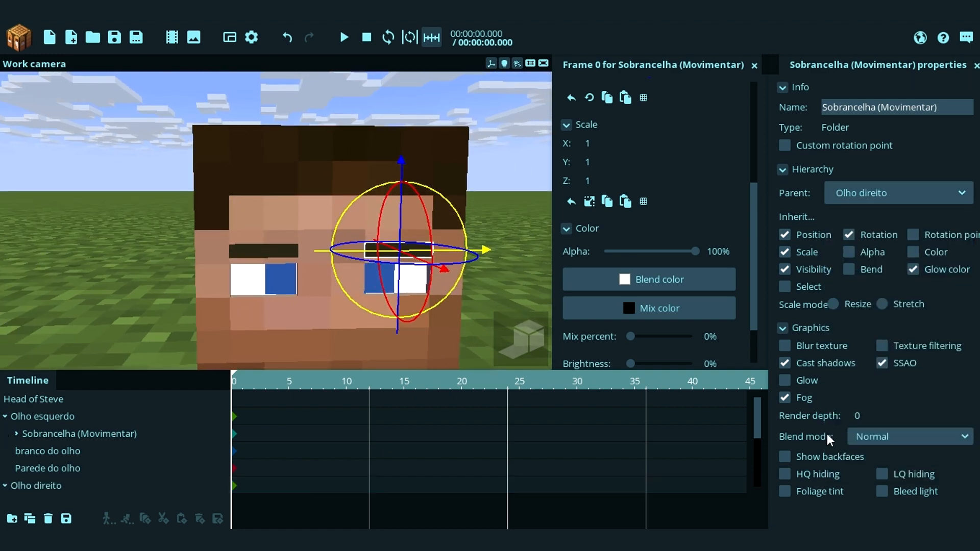
Step: Try tilting both Sobrancelha (Movimentar) folders together in the viewport, and undo the rotation
{"action": "scroll", "coordinate": [765, 434], "scroll_direction": "down", "scroll_amount": 5}
{"action": "scroll", "coordinate": [764, 453], "scroll_direction": "up", "scroll_amount": 2}
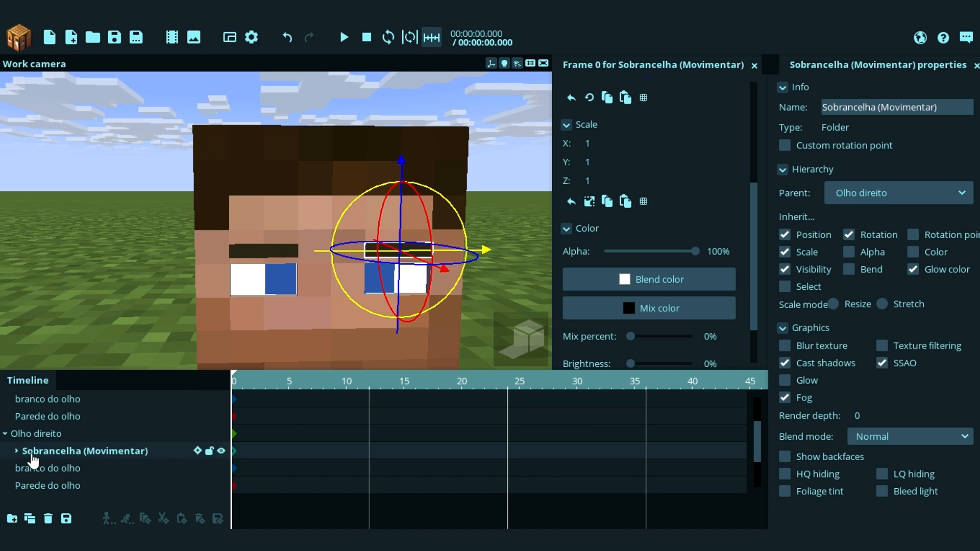
{"action": "left_click", "coordinate": [40, 438]}
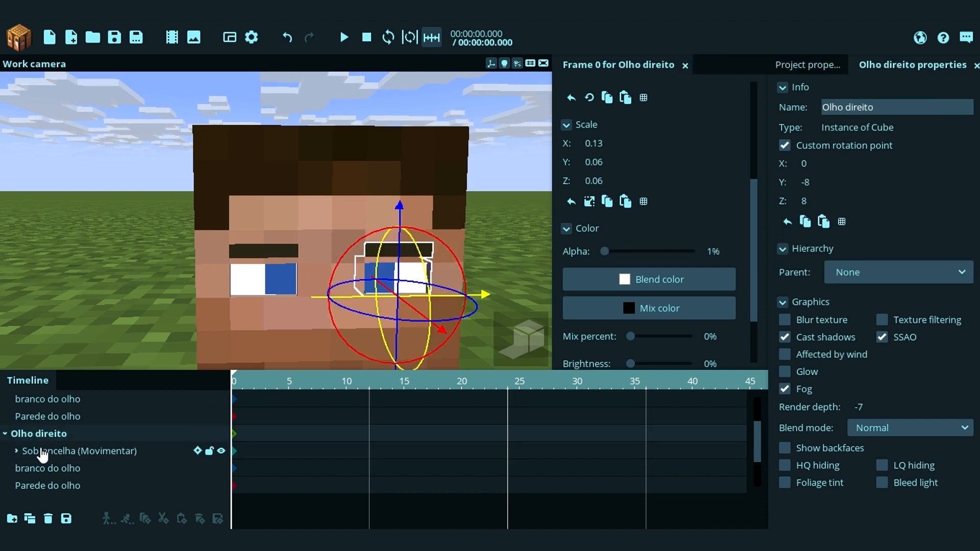
{"action": "left_click", "coordinate": [48, 453]}
{"action": "scroll", "coordinate": [70, 457], "scroll_direction": "up", "scroll_amount": 2}
{"action": "left_click", "coordinate": [88, 419]}
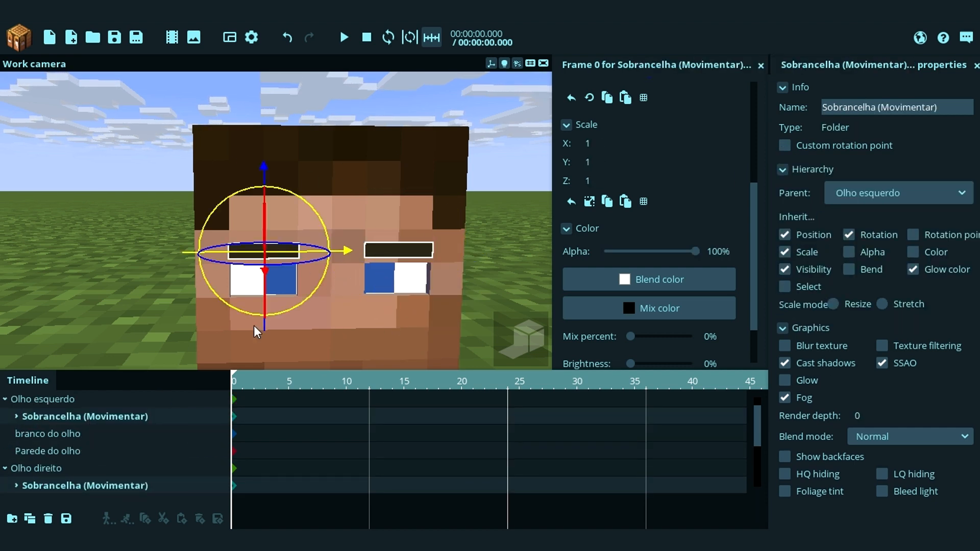
{"action": "left_click_drag", "start_coordinate": [339, 241], "coordinate": [357, 225]}
{"action": "key", "text": "ctrl+z"}
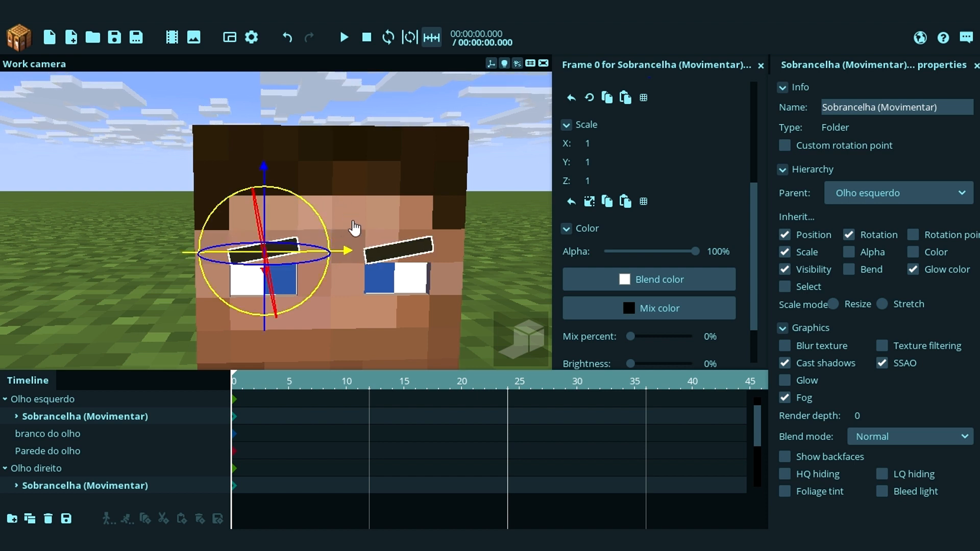
Step: Rotate the Sobrancelha (Movimentar) folder under Olho direito to 90° on Y, using rotation grid snapping of 15
{"action": "left_click", "coordinate": [65, 489]}
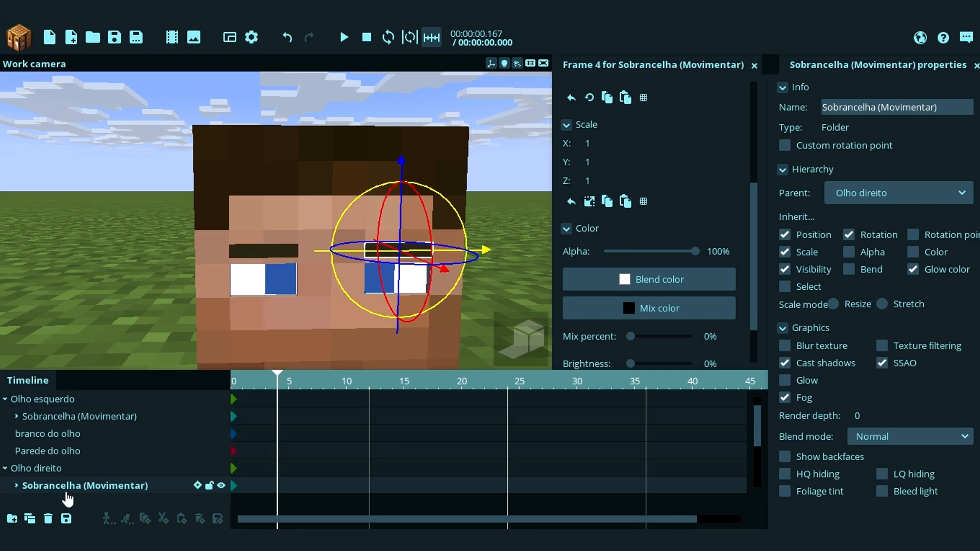
{"action": "left_click_drag", "start_coordinate": [175, 250], "coordinate": [189, 301]}
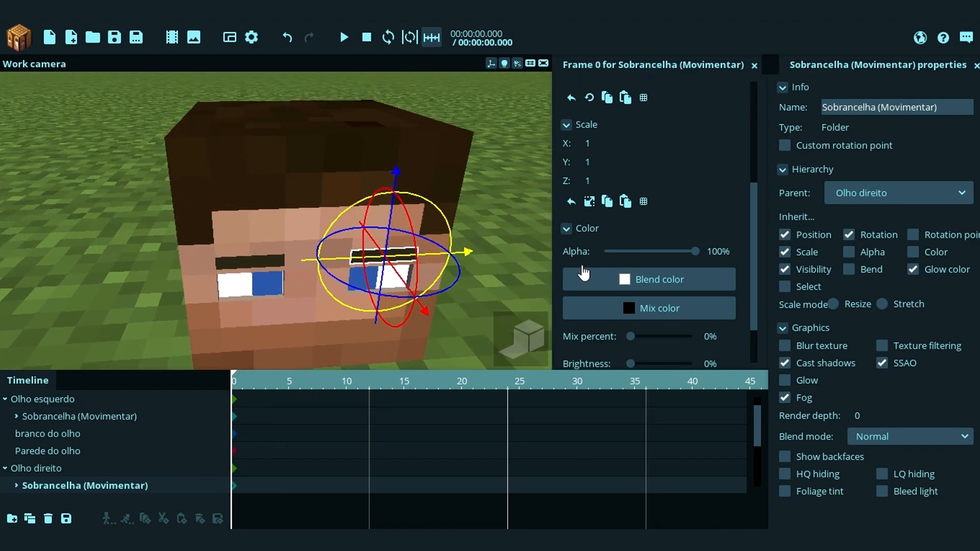
{"action": "left_click_drag", "start_coordinate": [754, 209], "coordinate": [751, 105]}
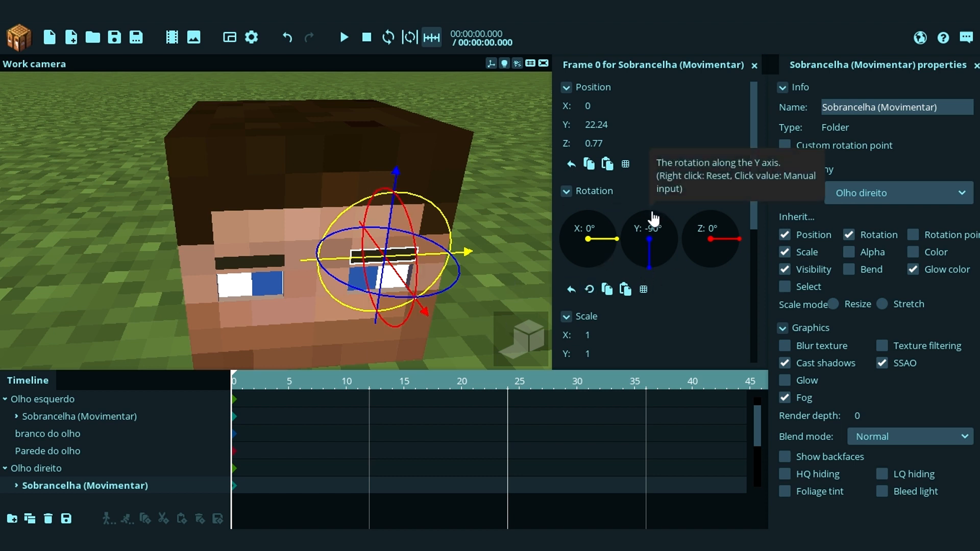
{"action": "left_click_drag", "start_coordinate": [657, 218], "coordinate": [651, 225]}
{"action": "left_click", "coordinate": [645, 291]}
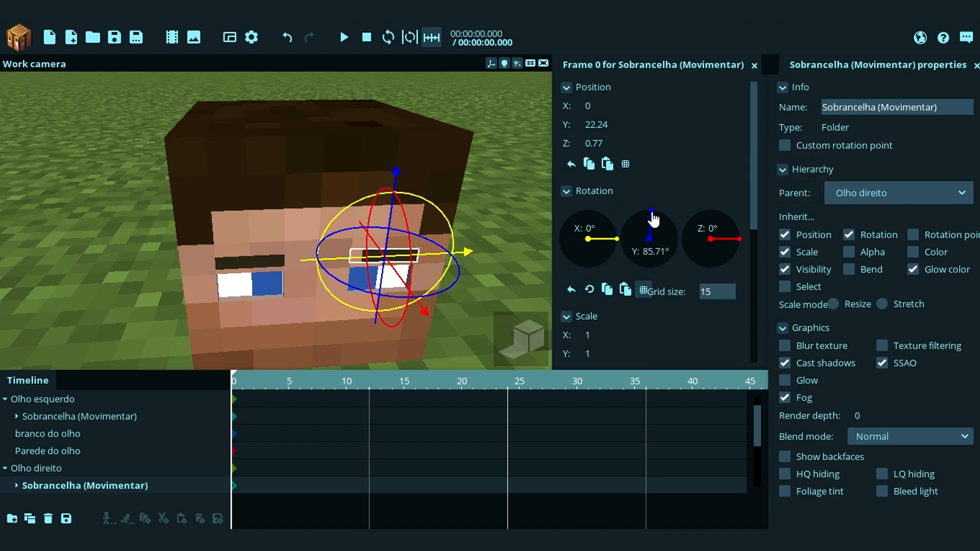
{"action": "left_click", "coordinate": [652, 220]}
{"action": "left_click_drag", "start_coordinate": [445, 168], "coordinate": [450, 125]}
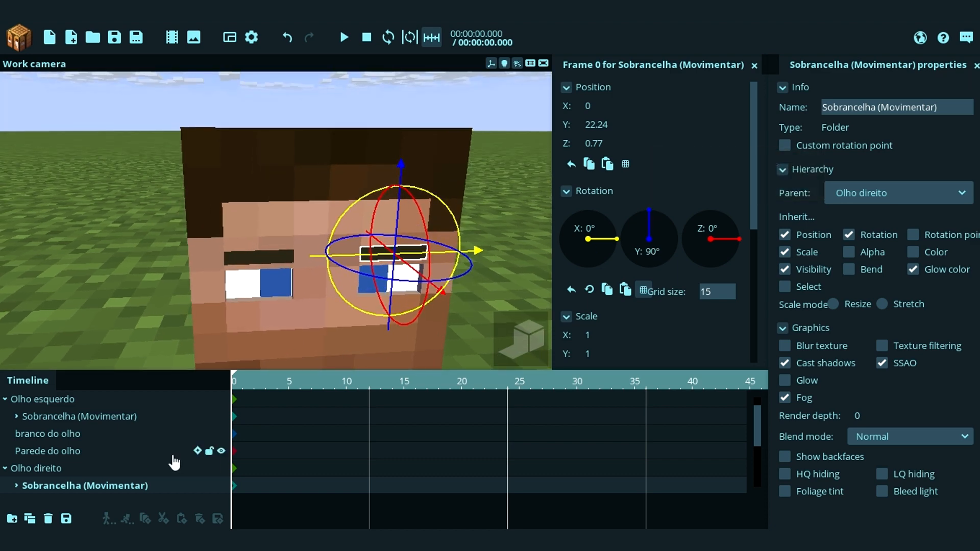
Step: Turn off rotation grid snapping, try tilting both eyebrow folders together, then undo the tilt and deselect everything
{"action": "left_click", "coordinate": [109, 417]}
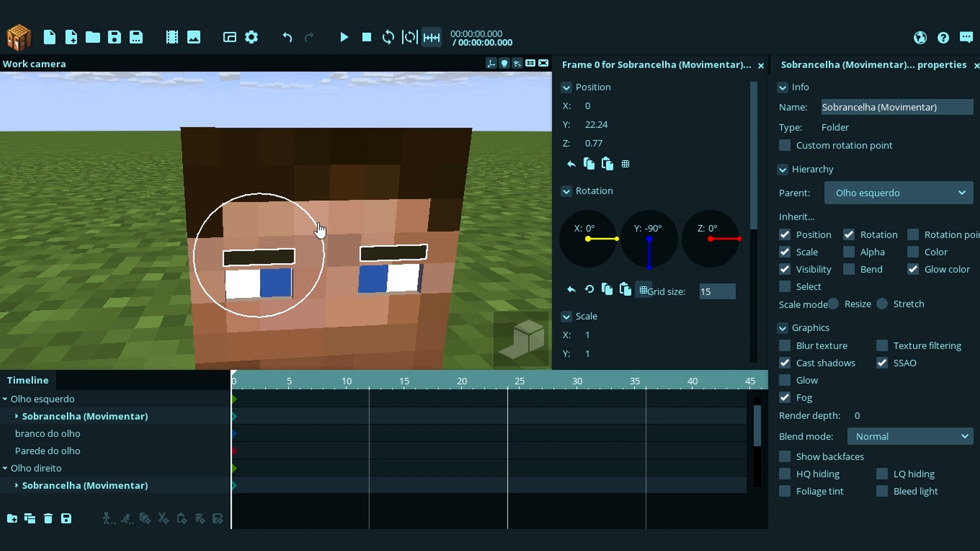
{"action": "mouse_move", "coordinate": [318, 223]}
{"action": "left_mouse_down"}
{"action": "mouse_move", "coordinate": [327, 225]}
{"action": "mouse_move", "coordinate": [300, 212]}
{"action": "mouse_move", "coordinate": [328, 221]}
{"action": "mouse_move", "coordinate": [316, 208]}
{"action": "left_mouse_up"}
{"action": "left_click", "coordinate": [644, 291]}
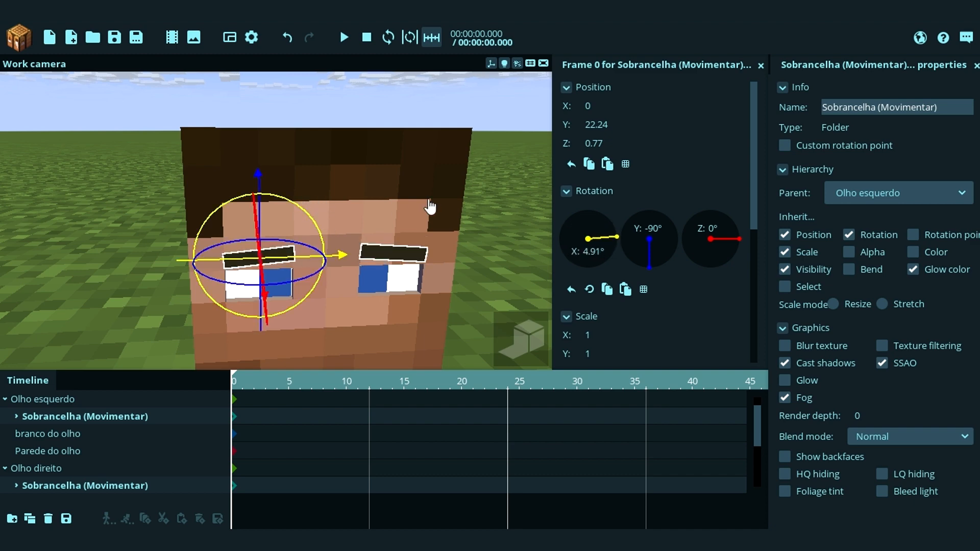
{"action": "left_click_drag", "start_coordinate": [431, 209], "coordinate": [414, 200]}
{"action": "key", "text": "ctrl+z"}
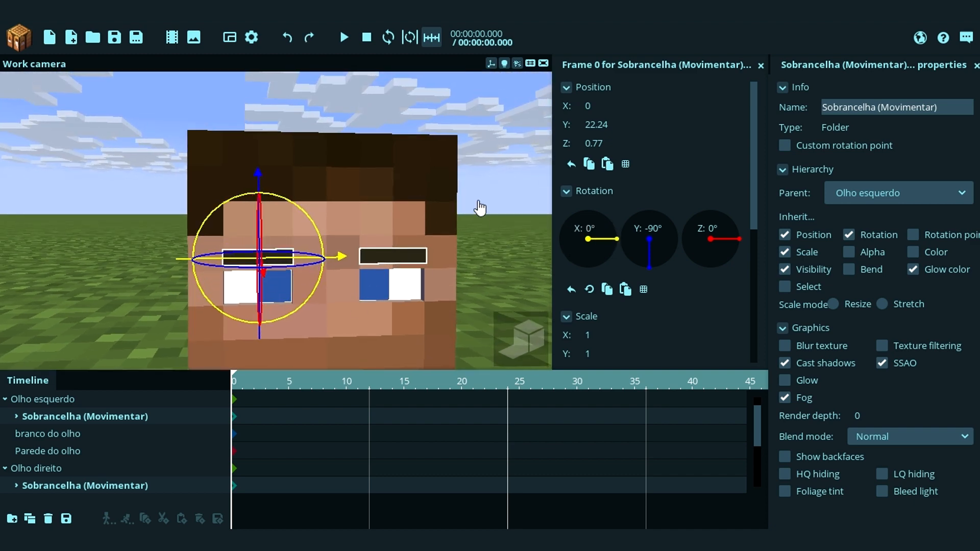
{"action": "left_click", "coordinate": [519, 204]}
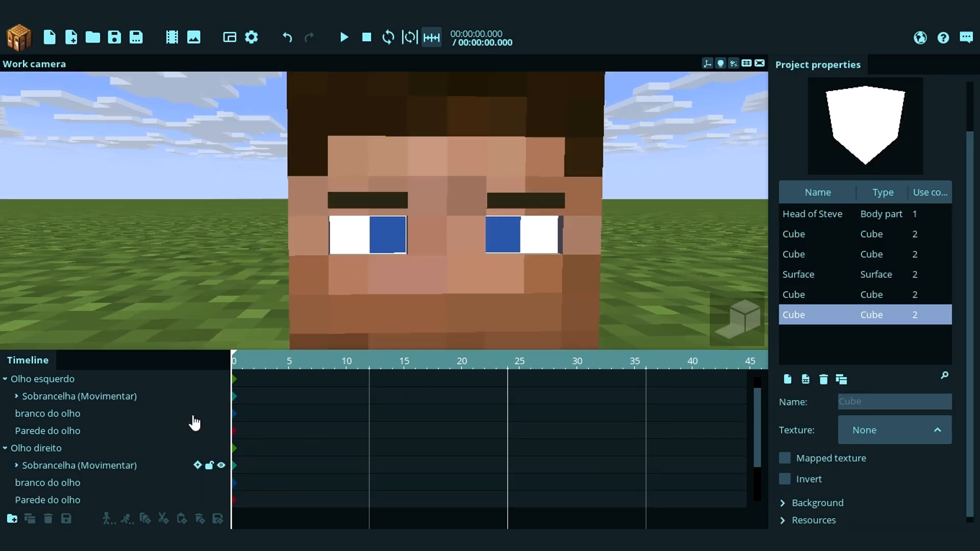
Step: Lock the branco do olho and Parede do olho timelines under Olho esquerdo
{"action": "left_click", "coordinate": [72, 417]}
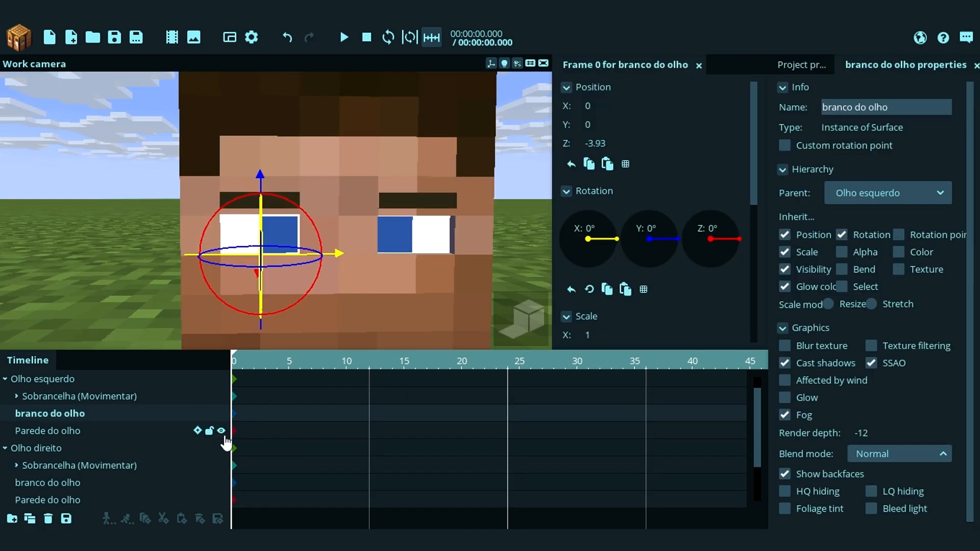
{"action": "left_click", "coordinate": [81, 435]}
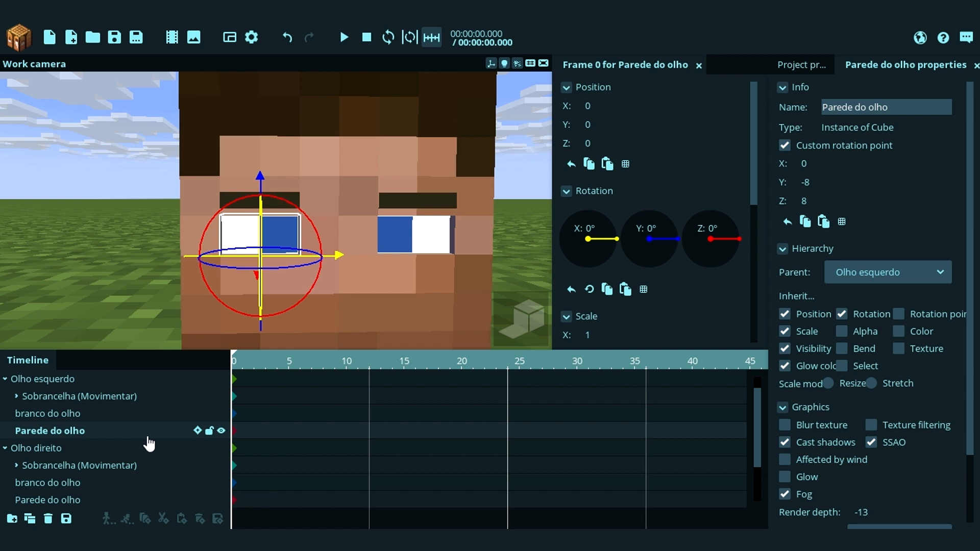
{"action": "left_click", "coordinate": [209, 431]}
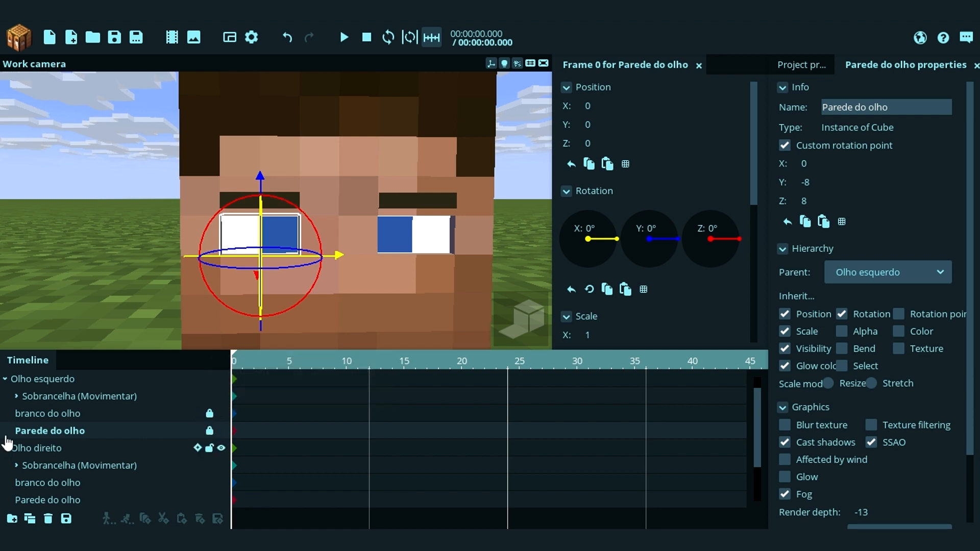
{"action": "left_click", "coordinate": [70, 416]}
Step: Lock the branco do olho and Parede do olho timelines under Olho direito
{"action": "scroll", "coordinate": [117, 449], "scroll_direction": "down", "scroll_amount": 1}
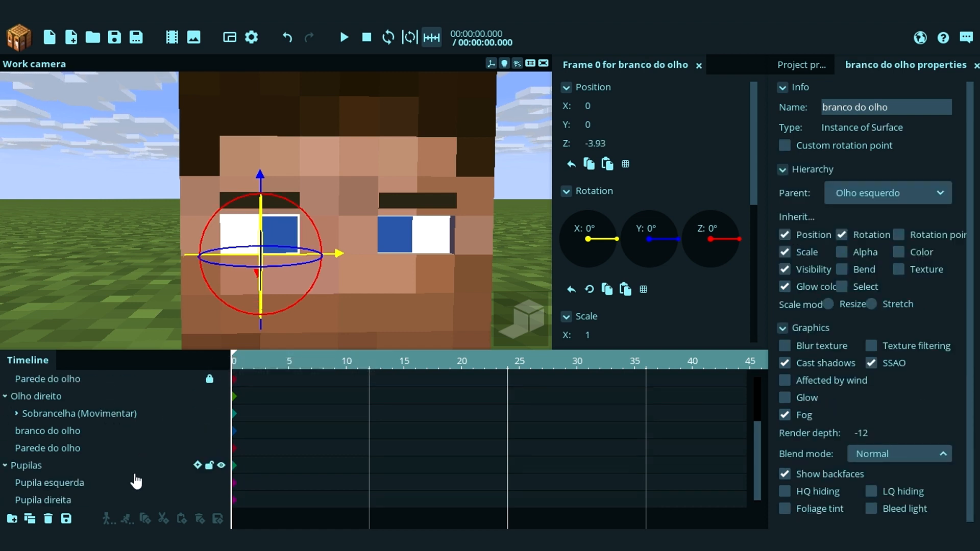
{"action": "left_click", "coordinate": [50, 433]}
{"action": "left_click", "coordinate": [209, 431]}
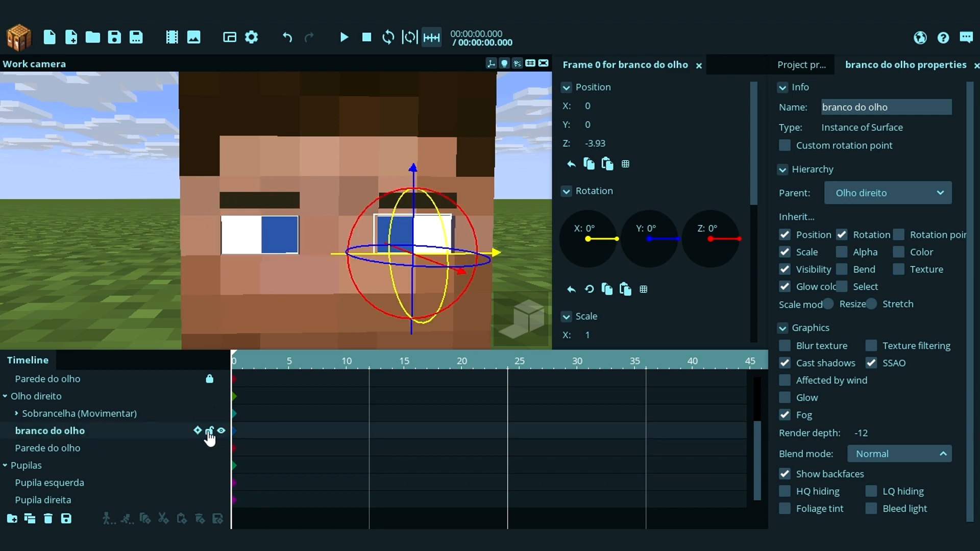
{"action": "left_click", "coordinate": [66, 415]}
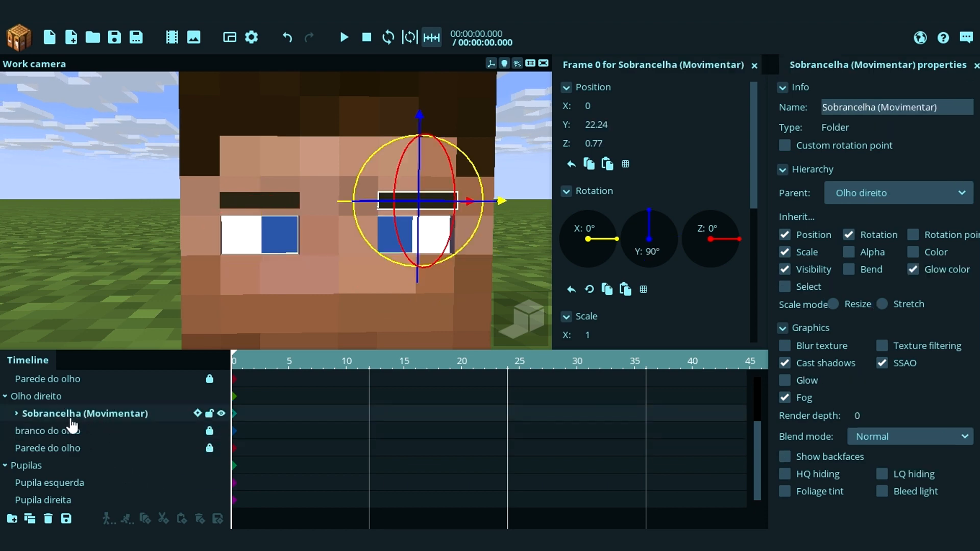
Step: Check which object the left eye selects in the viewport, and examine its locked child parts in the timeline
{"action": "left_click_drag", "start_coordinate": [264, 231], "coordinate": [259, 242]}
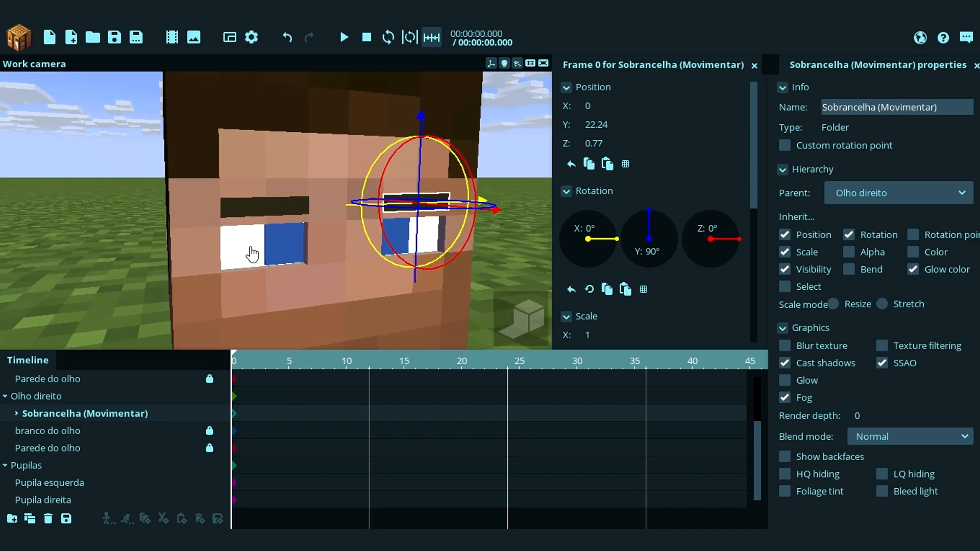
{"action": "left_click", "coordinate": [263, 261]}
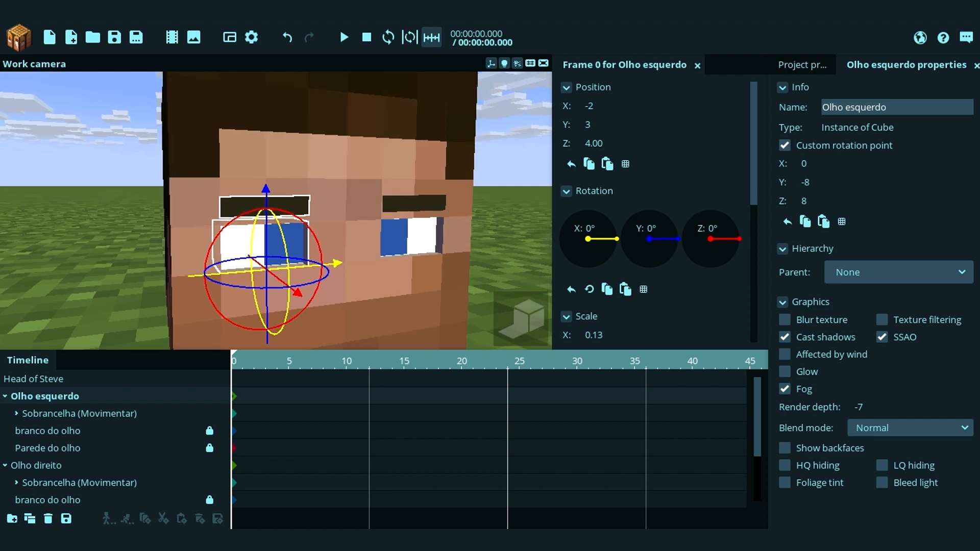
{"action": "left_click", "coordinate": [61, 432]}
{"action": "left_click", "coordinate": [82, 449]}
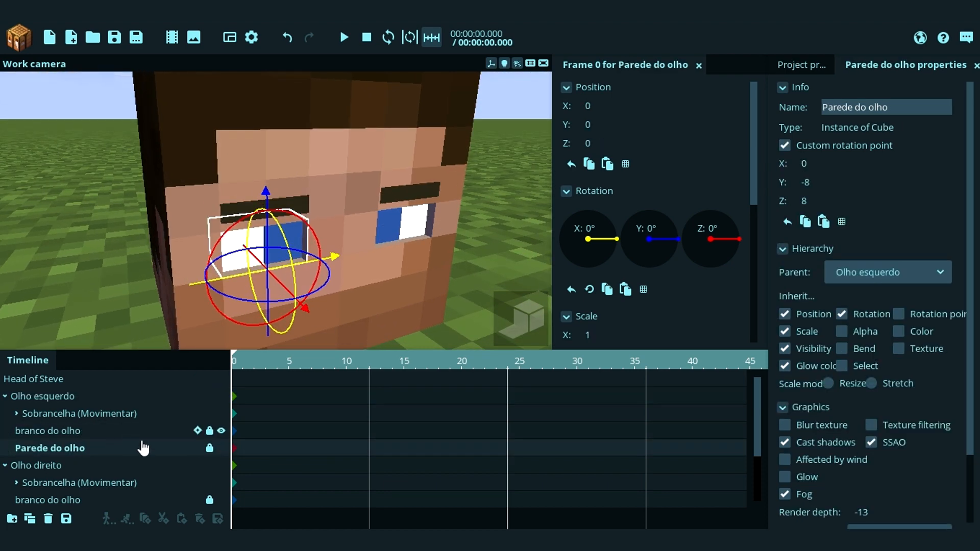
{"action": "left_click", "coordinate": [76, 432]}
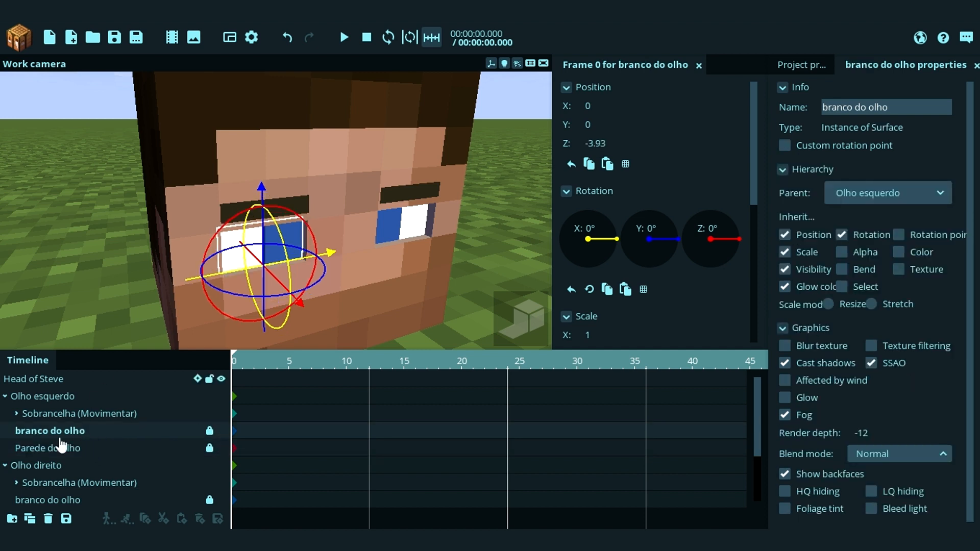
{"action": "left_click", "coordinate": [41, 397]}
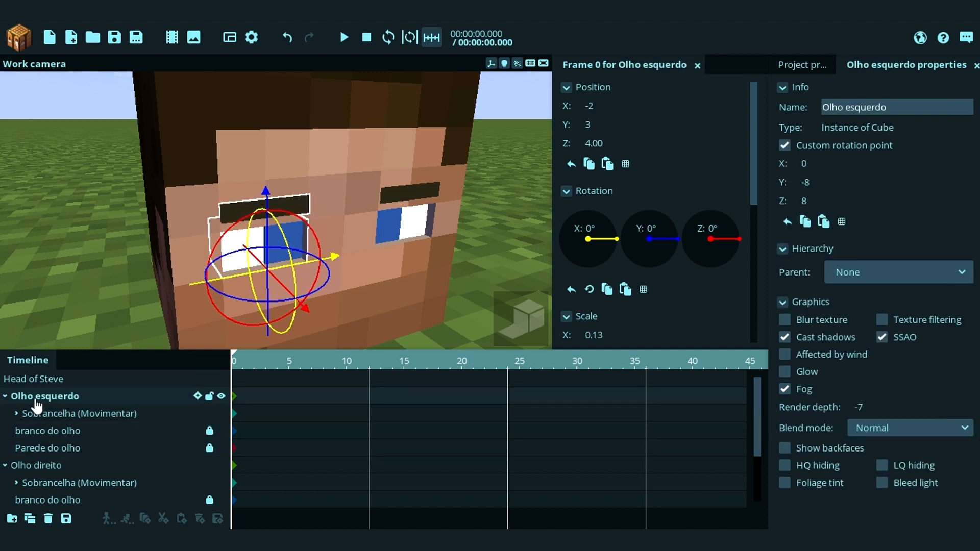
Step: Collapse the Olho esquerdo, Olho direito and Pupilas groups in the timeline
{"action": "left_click", "coordinate": [4, 397]}
{"action": "left_click", "coordinate": [4, 414]}
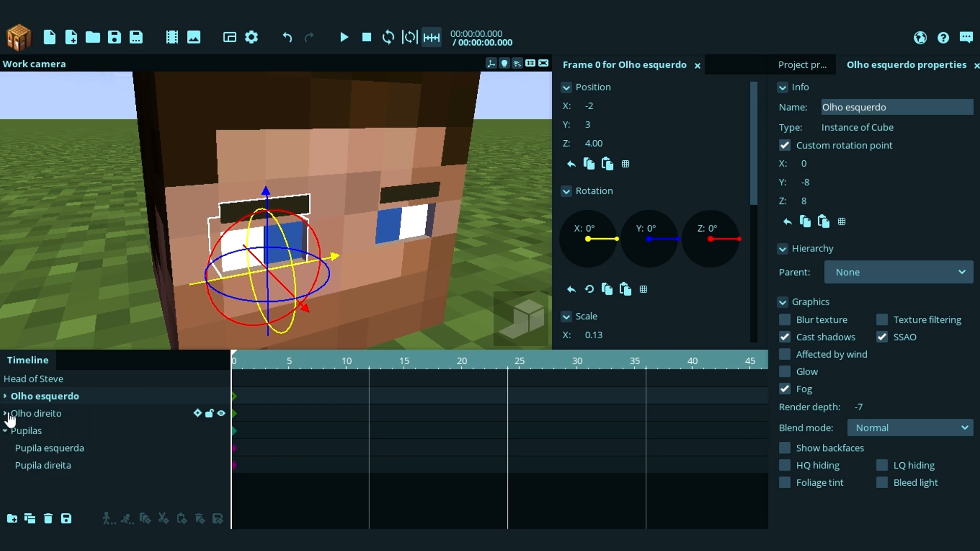
{"action": "left_click", "coordinate": [44, 415]}
{"action": "left_click", "coordinate": [32, 432]}
{"action": "left_click", "coordinate": [5, 431]}
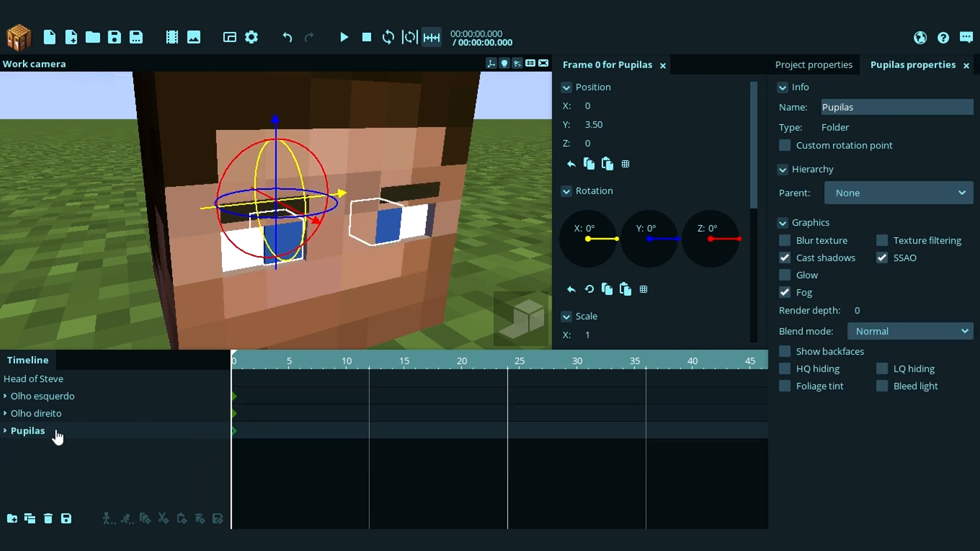
Step: Select the Olho direito and Olho esquerdo controls together in the viewport
{"action": "left_click_drag", "start_coordinate": [139, 189], "coordinate": [121, 184]}
{"action": "left_click", "coordinate": [120, 185]}
{"action": "scroll", "coordinate": [108, 176], "scroll_direction": "down", "scroll_amount": 4}
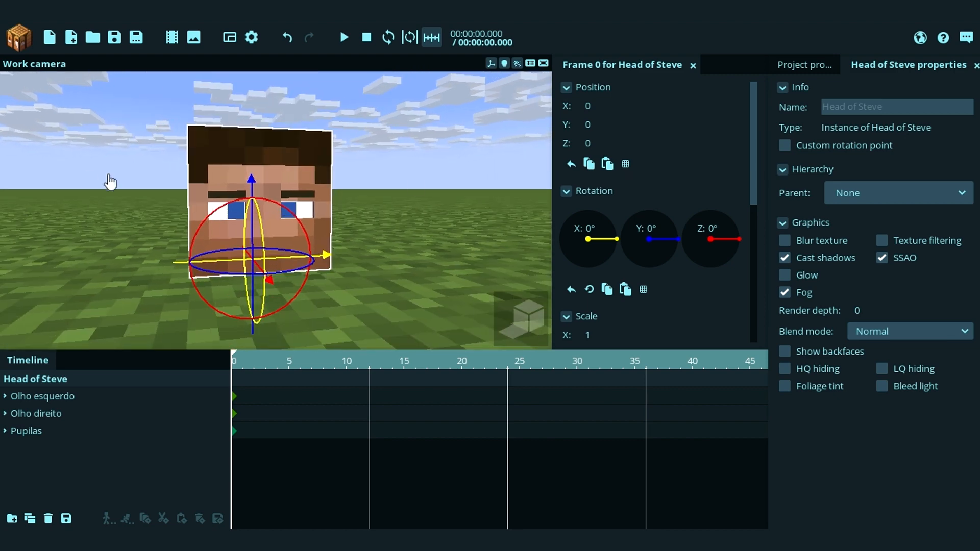
{"action": "left_click", "coordinate": [381, 184]}
{"action": "scroll", "coordinate": [382, 185], "scroll_direction": "up", "scroll_amount": 3}
{"action": "left_click", "coordinate": [389, 187]}
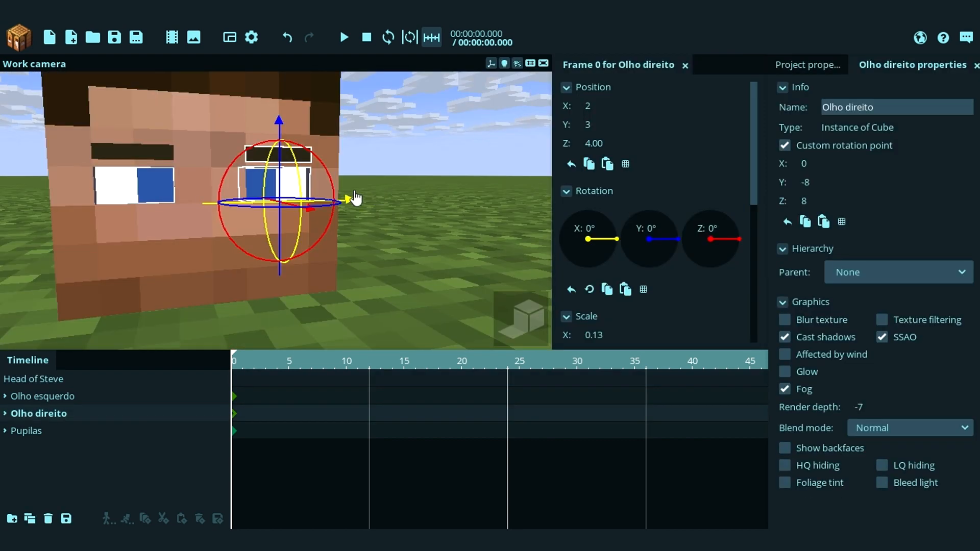
{"action": "left_click", "coordinate": [135, 193], "text": "shift"}
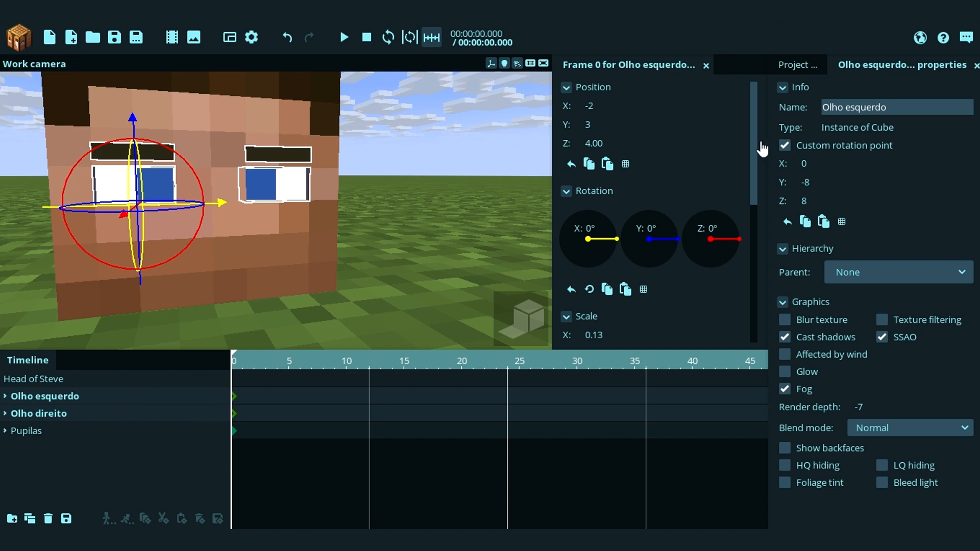
Step: Try reducing the Y scale of both eye controls to 0.04, and undo the change
{"action": "scroll", "coordinate": [617, 243], "scroll_direction": "down", "scroll_amount": 3}
{"action": "left_click_drag", "start_coordinate": [606, 275], "coordinate": [635, 273]}
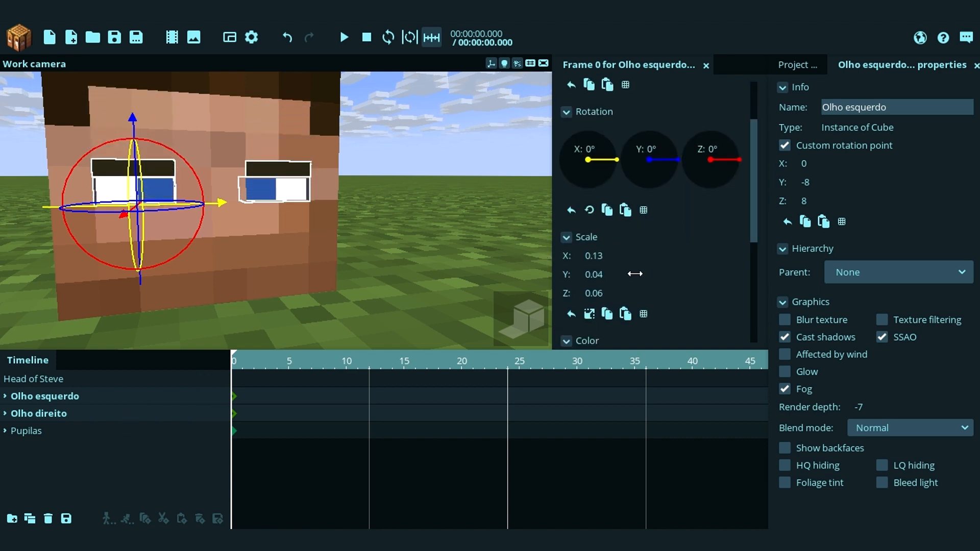
{"action": "key", "text": "ctrl+z"}
Step: Enable position grid snapping with a grid size of 0.5 for the two selected eye controls
{"action": "left_click_drag", "start_coordinate": [487, 154], "coordinate": [490, 179]}
{"action": "right_click_drag", "start_coordinate": [491, 185], "coordinate": [483, 173]}
{"action": "key", "text": "s"}
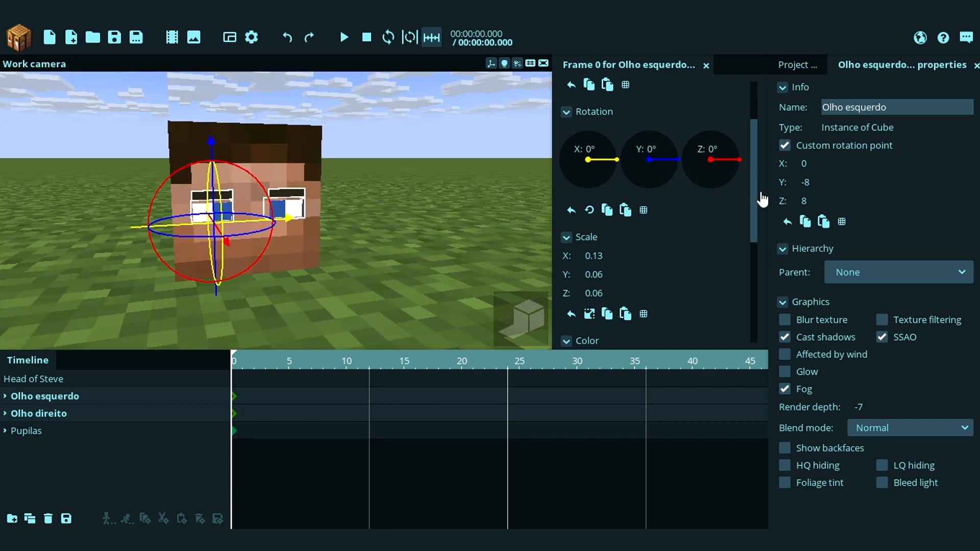
{"action": "left_click_drag", "start_coordinate": [751, 218], "coordinate": [769, 151]}
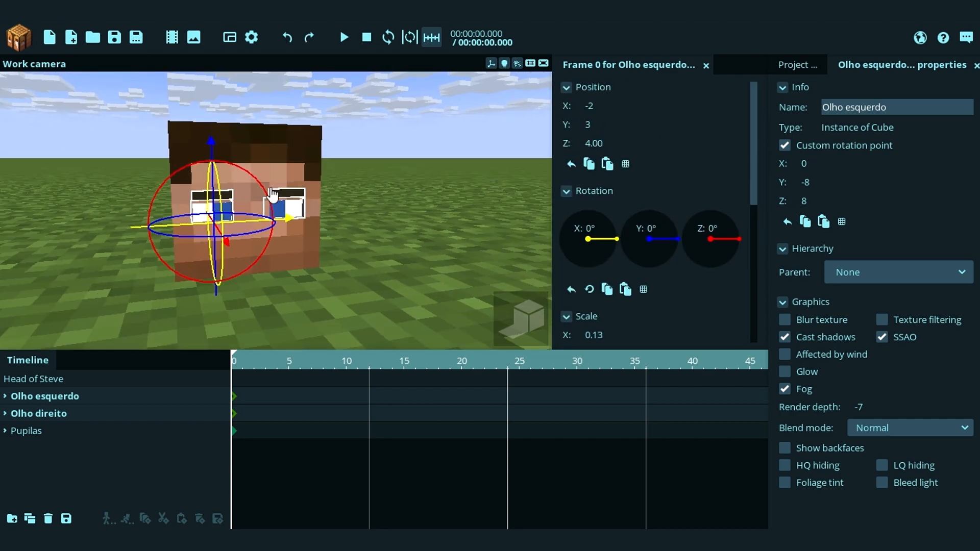
{"action": "mouse_move", "coordinate": [409, 178]}
{"action": "right_mouse_down"}
{"action": "mouse_move", "coordinate": [391, 180]}
{"action": "mouse_move", "coordinate": [398, 185]}
{"action": "right_mouse_up"}
{"action": "key", "text": "w"}
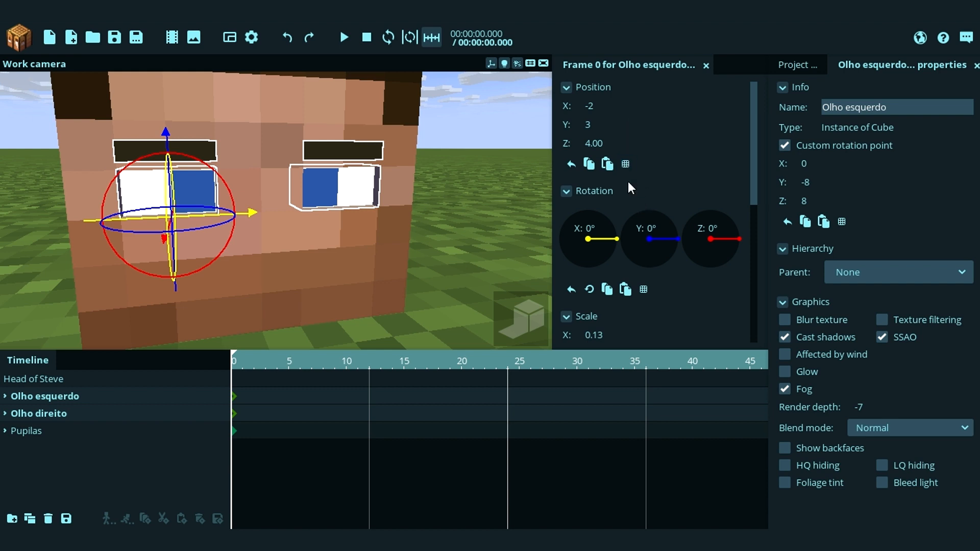
{"action": "left_click", "coordinate": [627, 165]}
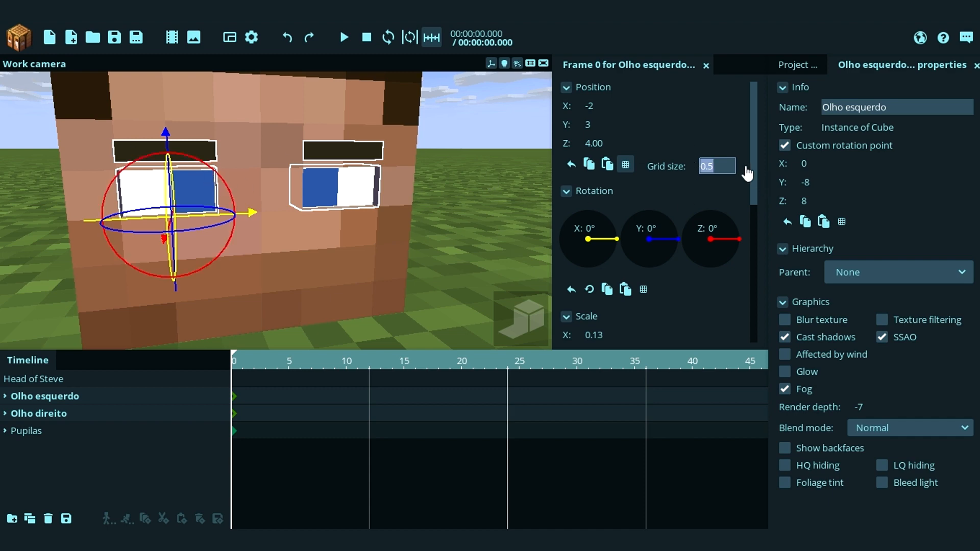
{"action": "key", "text": "f"}
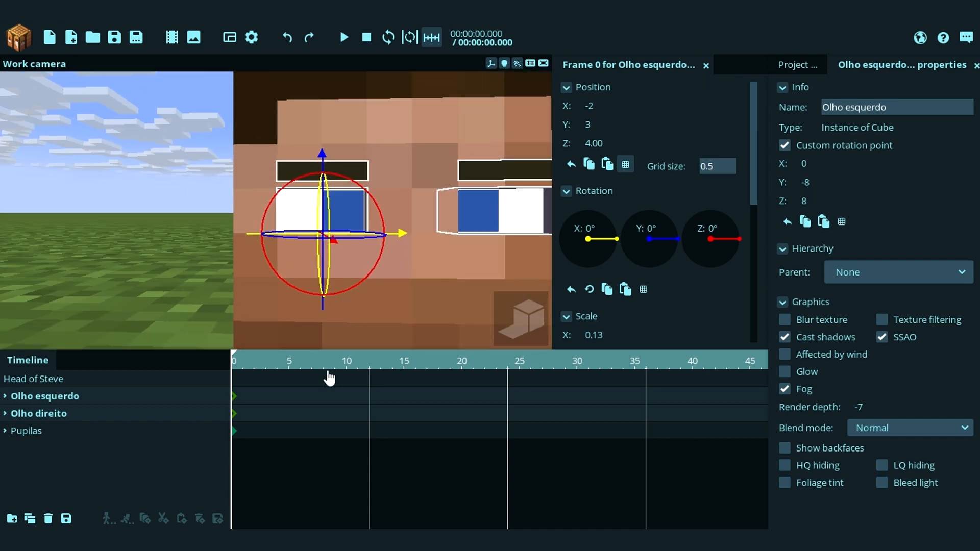
Step: Group Olho esquerdo, Olho direito and Pupilas into a new folder and name it Olhos
{"action": "mouse_move", "coordinate": [327, 310]}
{"action": "left_mouse_down"}
{"action": "mouse_move", "coordinate": [333, 290]}
{"action": "mouse_move", "coordinate": [335, 313]}
{"action": "left_mouse_up"}
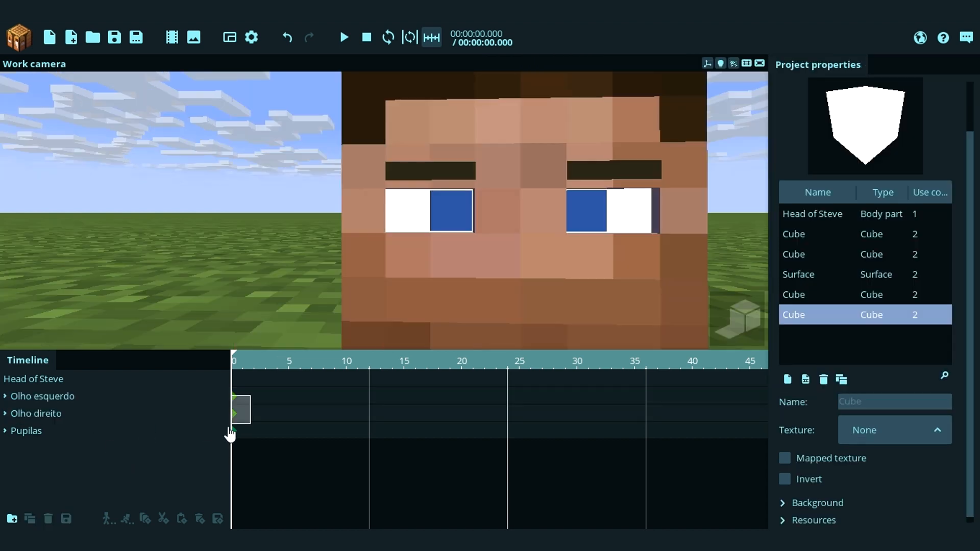
{"action": "left_click", "coordinate": [228, 433]}
{"action": "right_click_drag", "start_coordinate": [293, 204], "coordinate": [242, 188]}
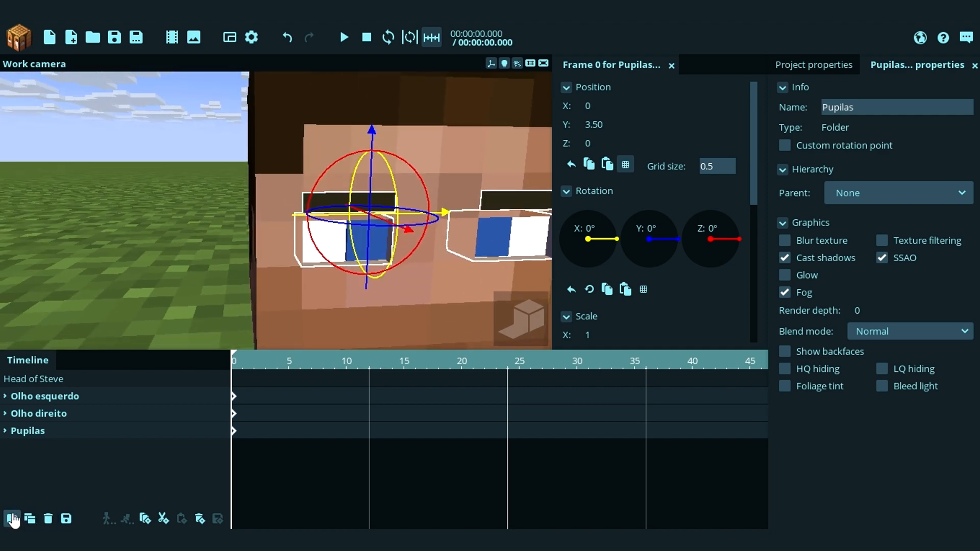
{"action": "left_click", "coordinate": [11, 520]}
{"action": "left_click", "coordinate": [5, 396]}
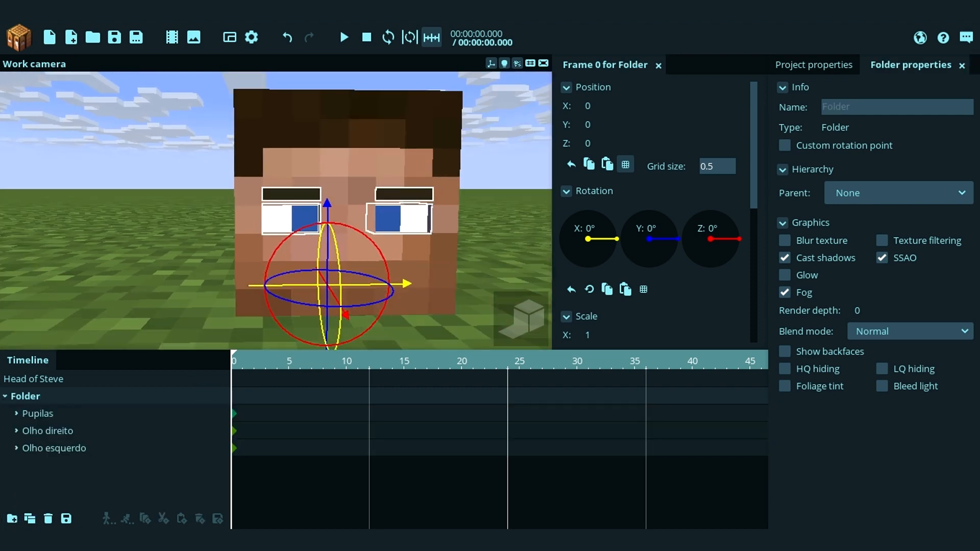
{"action": "left_click", "coordinate": [869, 106]}
{"action": "type", "text": "Ol"}
{"action": "type", "text": "ho"}
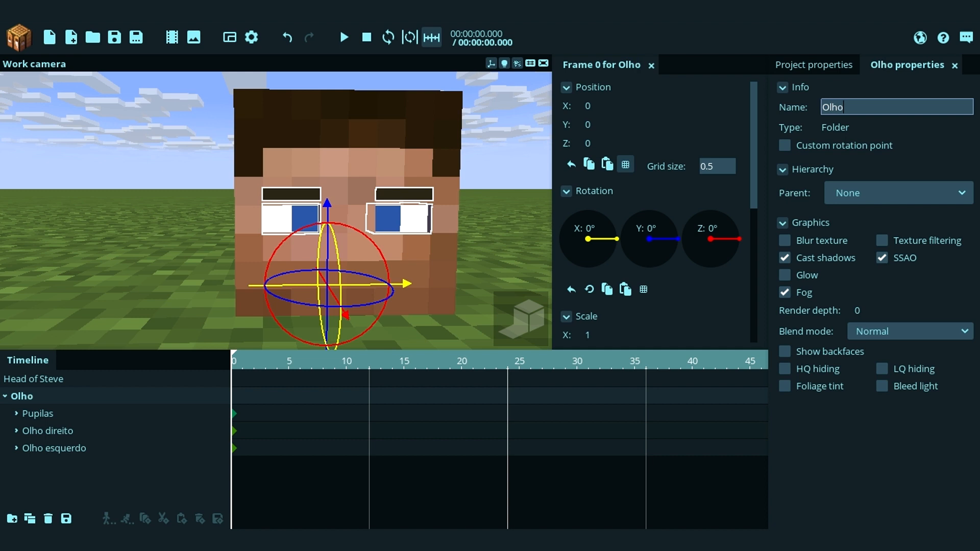
{"action": "type", "text": "s"}
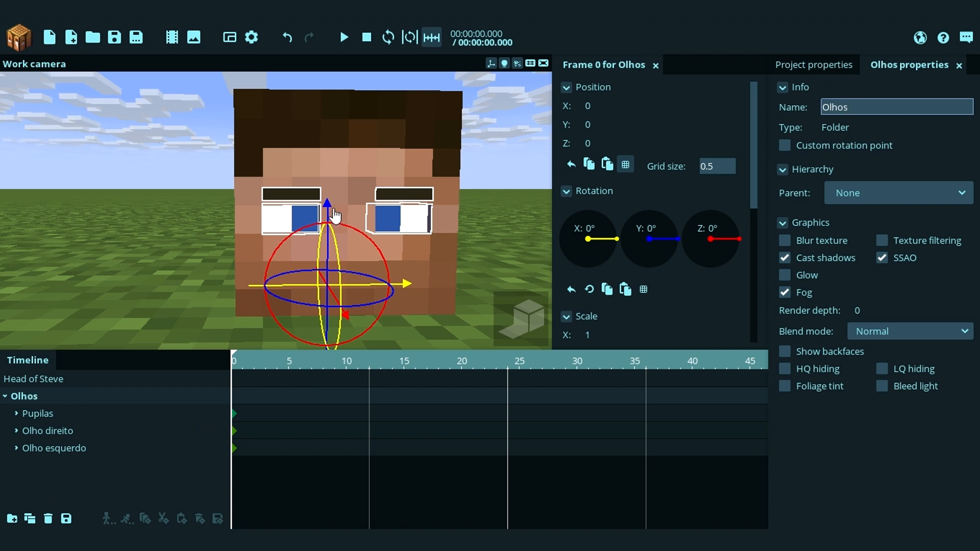
Step: Try moving the Olhos folder along its vertical axis and return it to its starting position
{"action": "scroll", "coordinate": [327, 220], "scroll_direction": "up", "scroll_amount": 4}
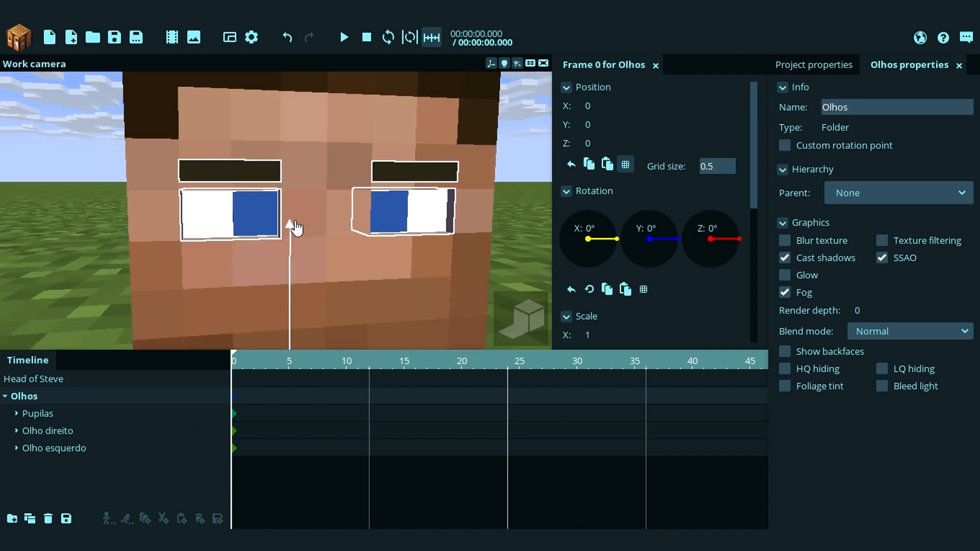
{"action": "mouse_move", "coordinate": [296, 228]}
{"action": "left_mouse_down"}
{"action": "mouse_move", "coordinate": [305, 194]}
{"action": "mouse_move", "coordinate": [306, 248]}
{"action": "mouse_move", "coordinate": [313, 219]}
{"action": "mouse_move", "coordinate": [311, 237]}
{"action": "left_mouse_up"}
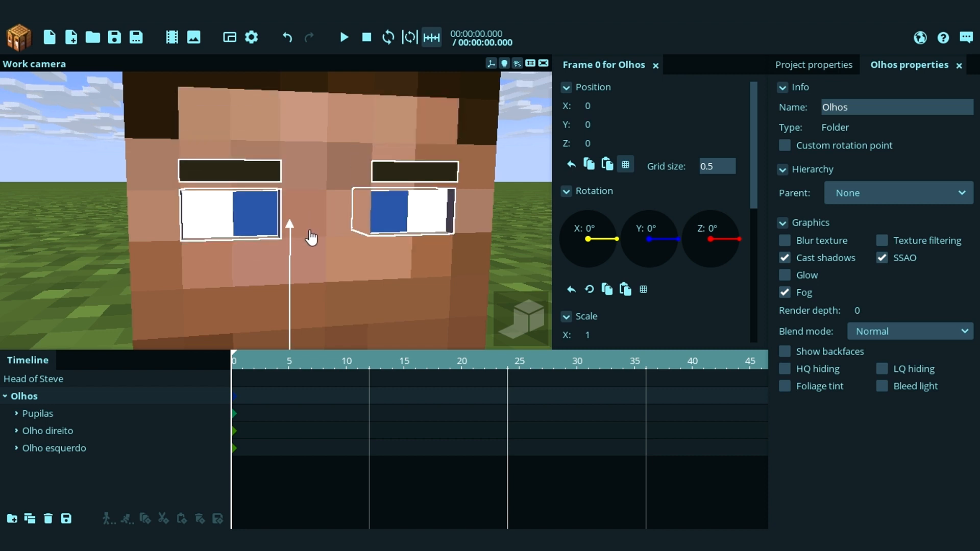
{"action": "right_click_drag", "start_coordinate": [392, 182], "coordinate": [392, 173]}
{"action": "key", "text": "s"}
{"action": "key", "text": "w"}
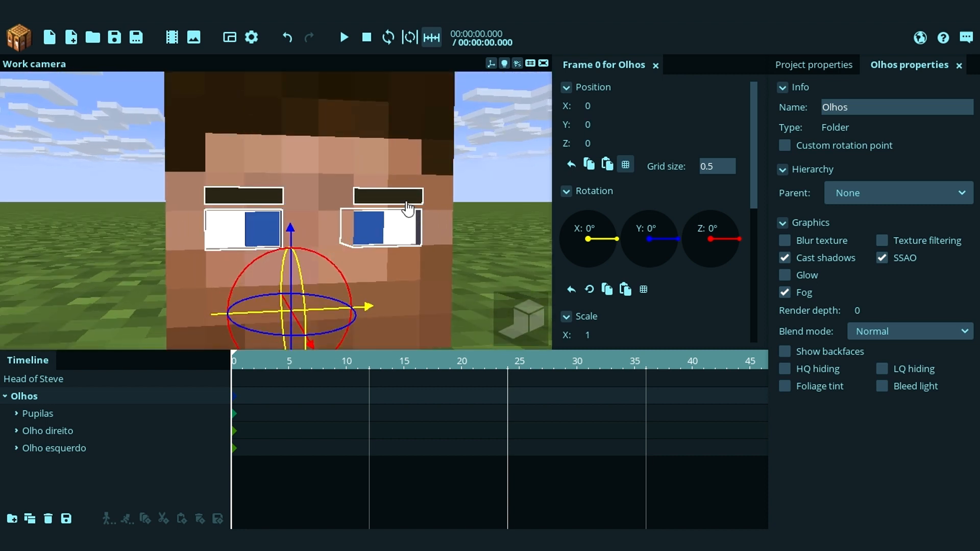
{"action": "right_click_drag", "start_coordinate": [408, 208], "coordinate": [333, 228]}
{"action": "left_click_drag", "start_coordinate": [293, 237], "coordinate": [330, 238]}
{"action": "left_click", "coordinate": [509, 215]}
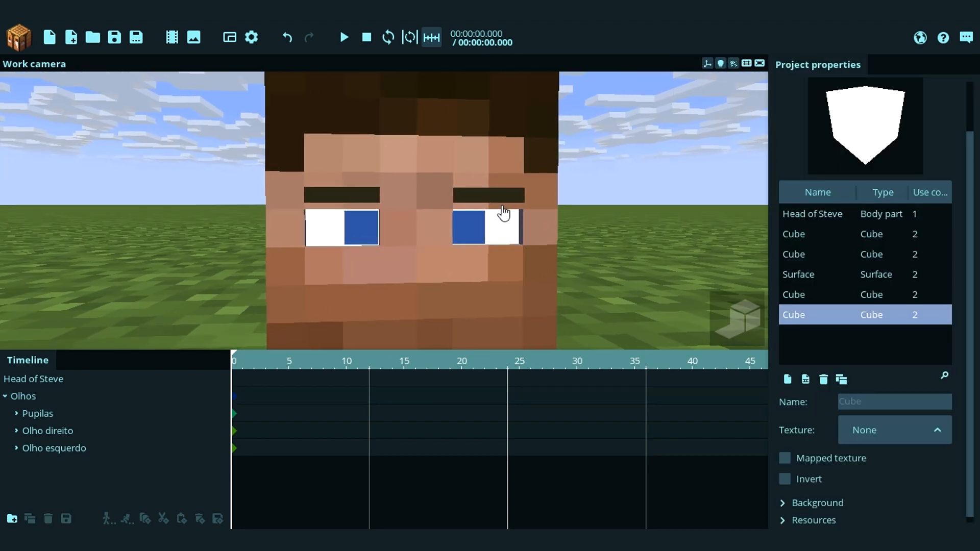
Step: Collapse the Olhos folder in the timeline and deselect it
{"action": "scroll", "coordinate": [475, 230], "scroll_direction": "down", "scroll_amount": 3}
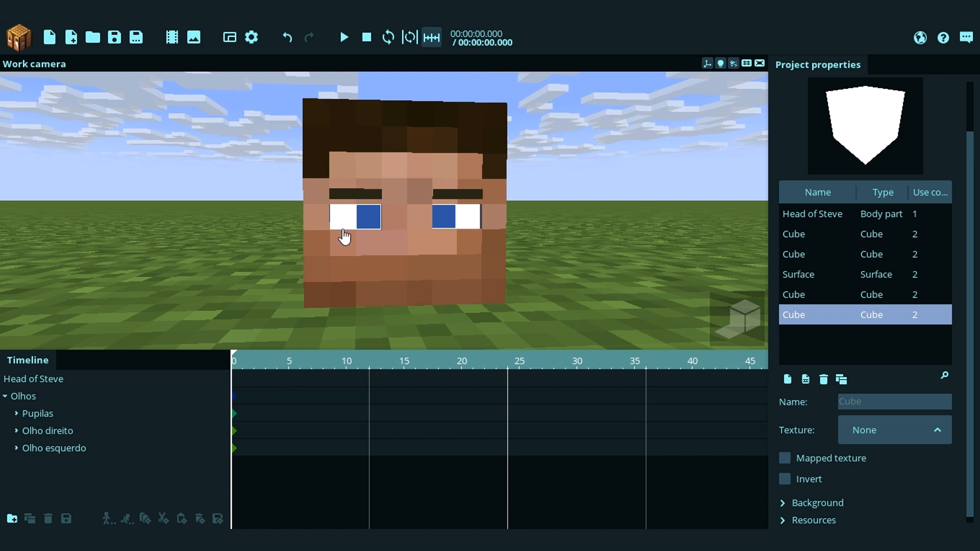
{"action": "left_click_drag", "start_coordinate": [391, 212], "coordinate": [399, 223]}
{"action": "left_click", "coordinate": [25, 399]}
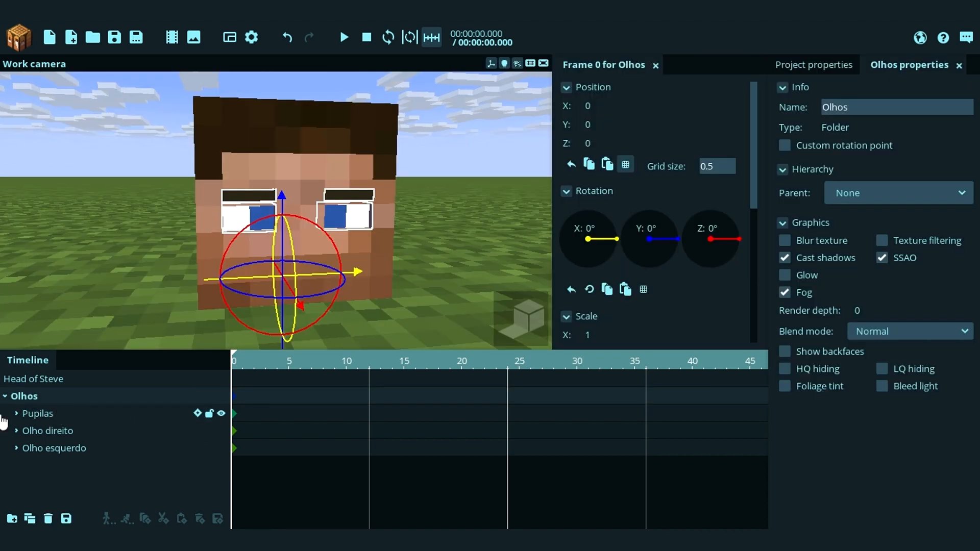
{"action": "left_click", "coordinate": [5, 397]}
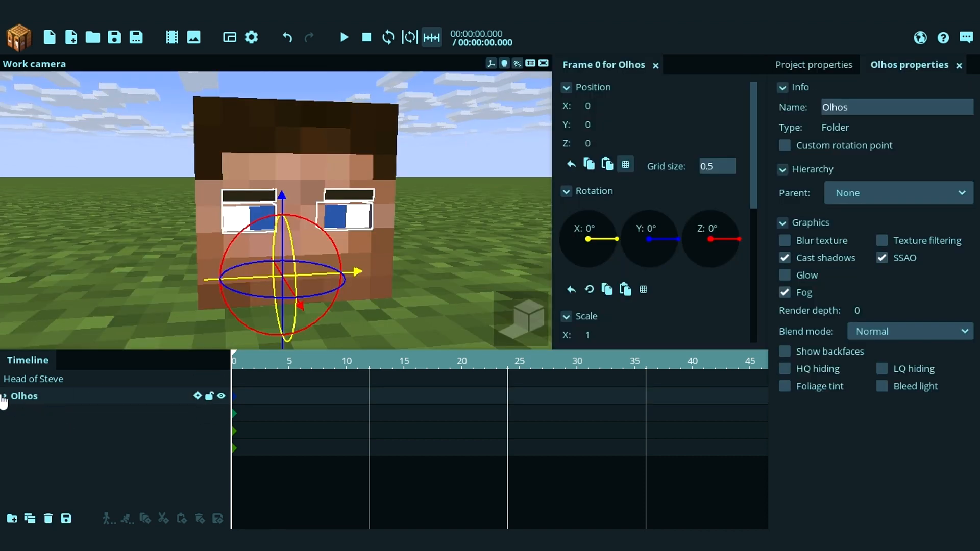
{"action": "left_click", "coordinate": [123, 212]}
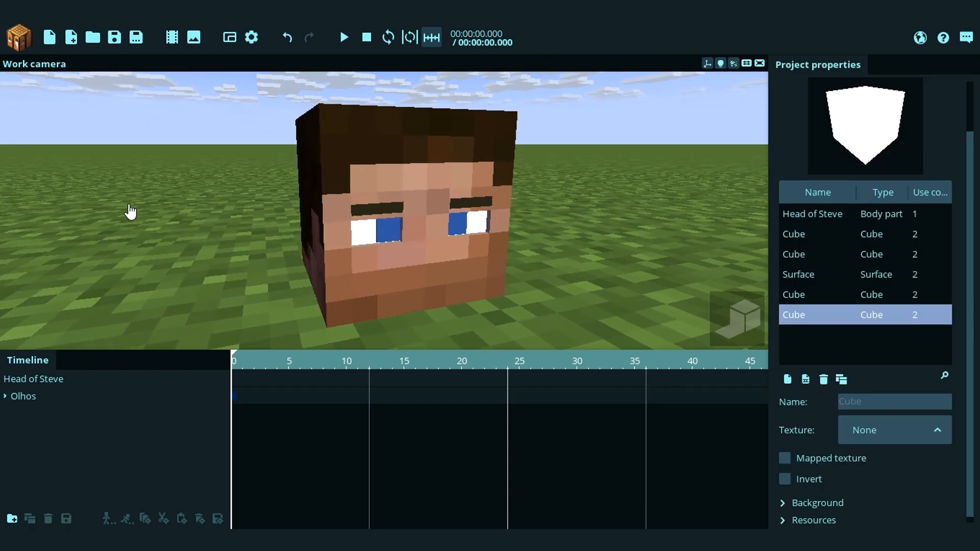
Step: Create a new cube without a texture
{"action": "left_click", "coordinate": [22, 33]}
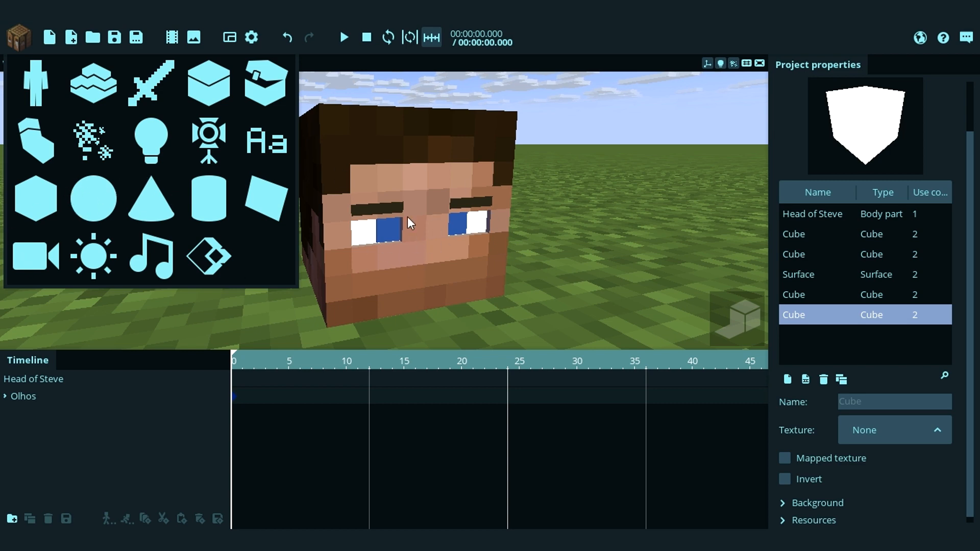
{"action": "left_click", "coordinate": [39, 197]}
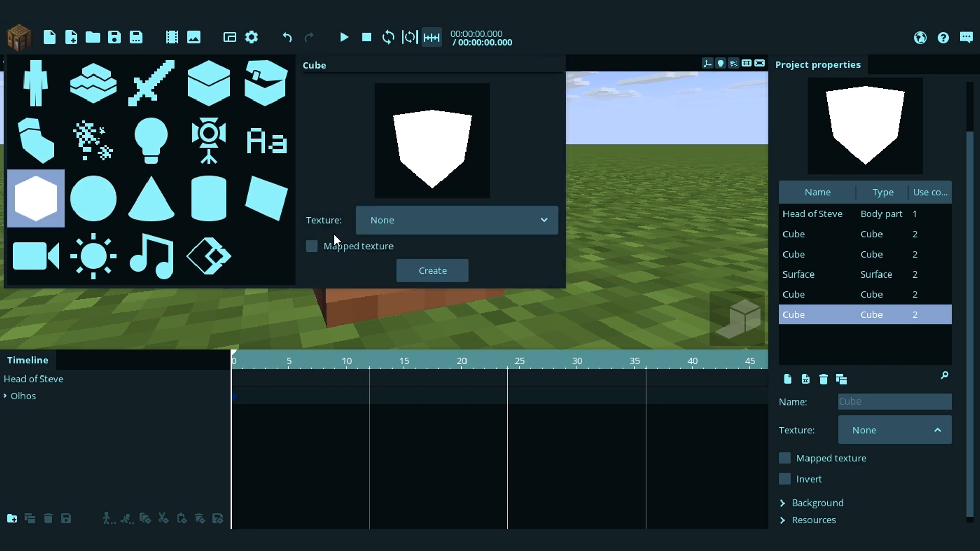
{"action": "left_click", "coordinate": [433, 271]}
{"action": "left_click", "coordinate": [460, 237]}
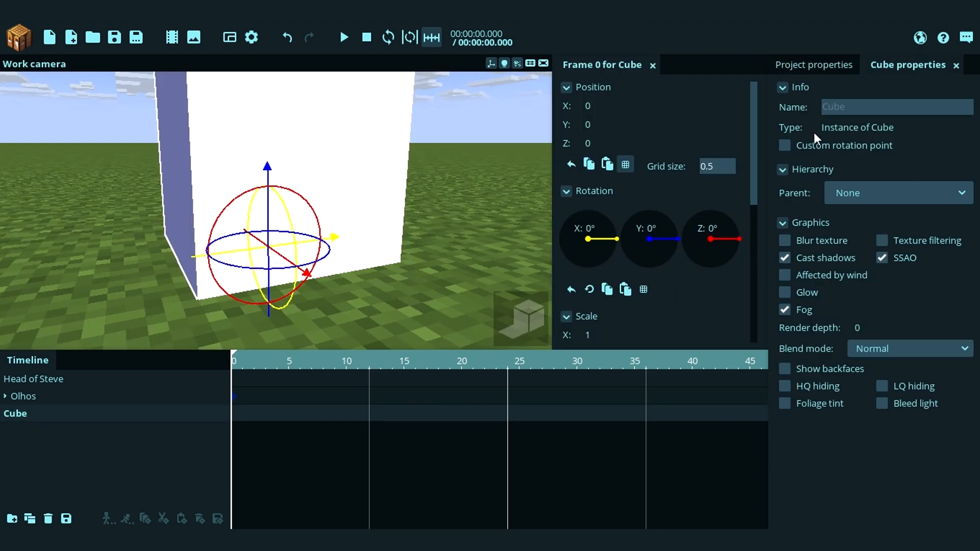
Step: Enable a custom rotation point for the new cube and set it to Y 8 and Z 8
{"action": "left_click_drag", "start_coordinate": [502, 123], "coordinate": [841, 128]}
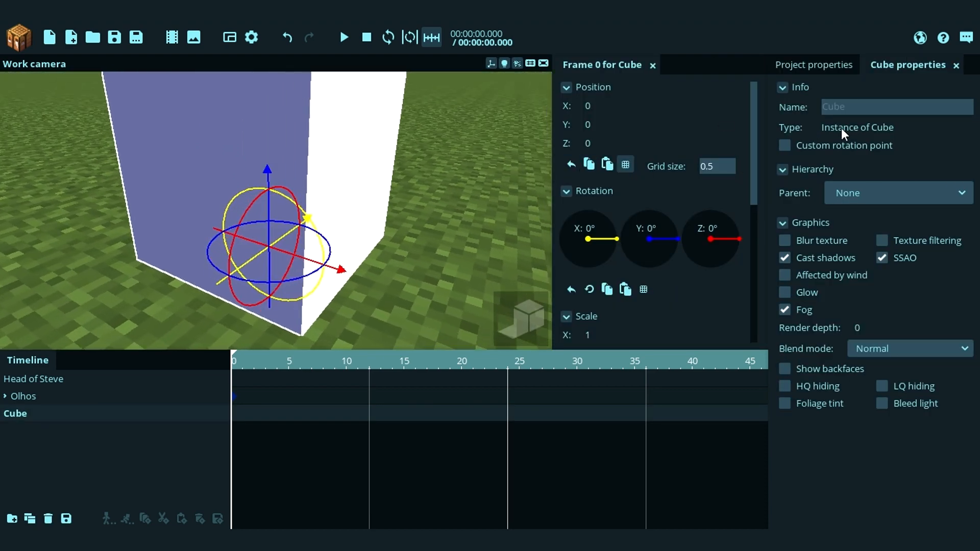
{"action": "left_click", "coordinate": [831, 147]}
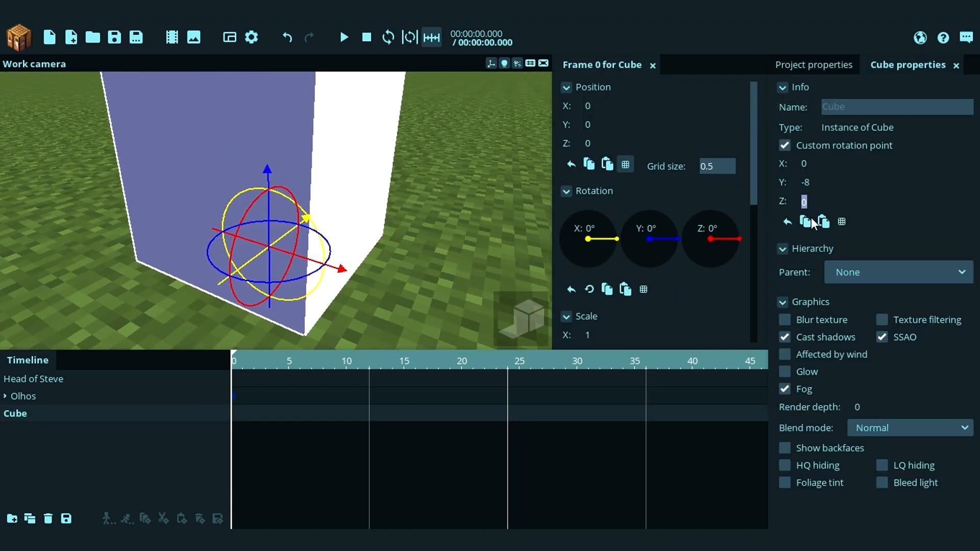
{"action": "type", "text": "8"}
{"action": "right_click_drag", "start_coordinate": [466, 179], "coordinate": [281, 164]}
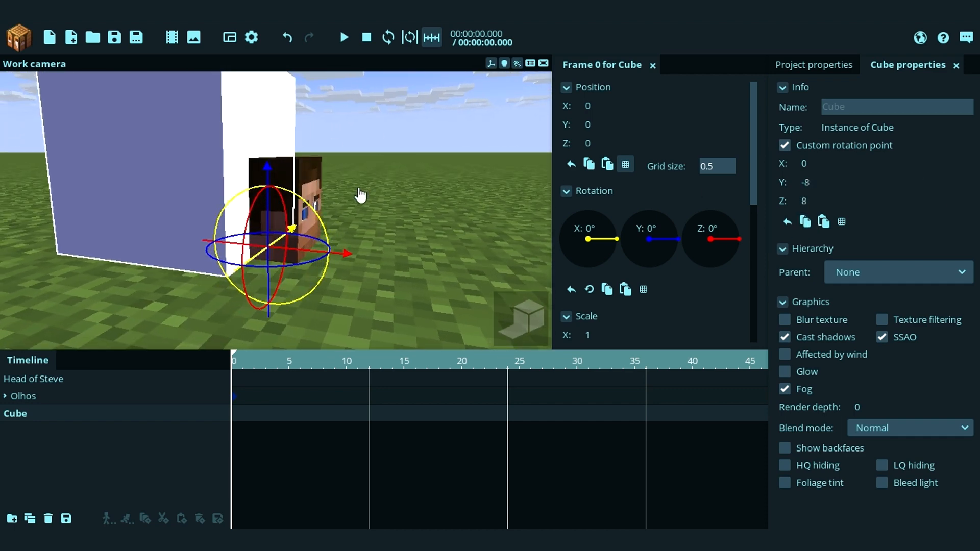
{"action": "right_click_drag", "start_coordinate": [386, 181], "coordinate": [305, 268]}
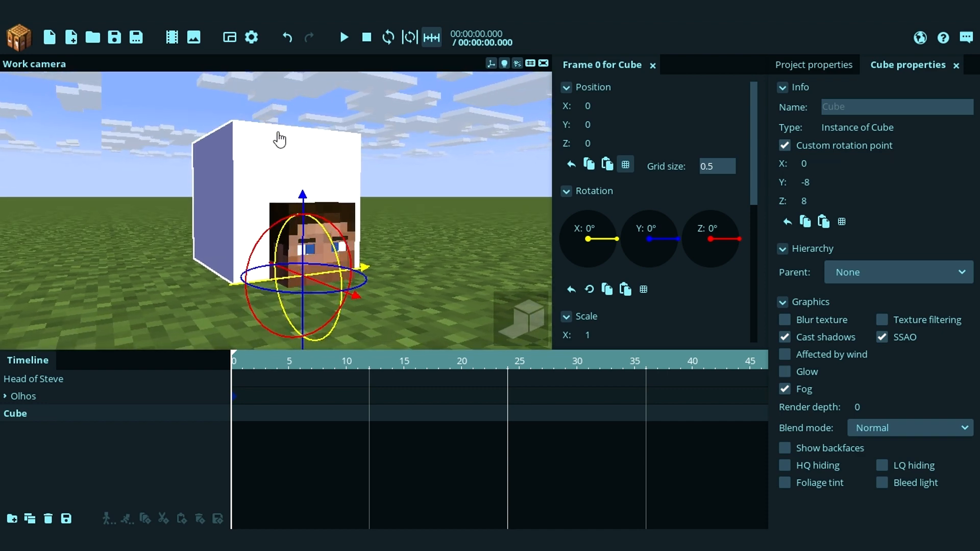
{"action": "key", "text": "w"}
{"action": "right_click_drag", "start_coordinate": [386, 205], "coordinate": [308, 259]}
{"action": "key", "text": "s"}
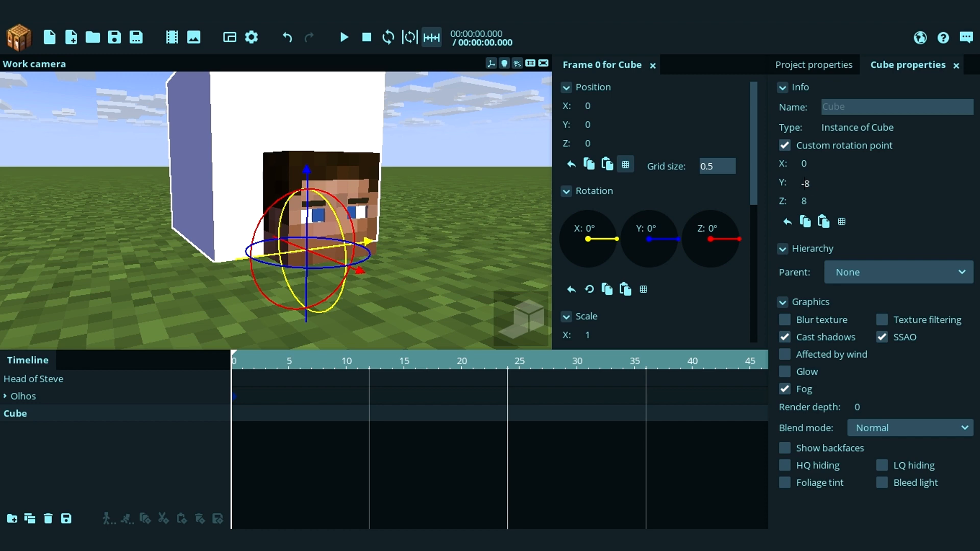
{"action": "key", "text": "BackSpace"}
{"action": "left_click_drag", "start_coordinate": [403, 220], "coordinate": [383, 208]}
Step: Turn off position grid snapping for the new cube and set its Z position to 4.001, copied from Olho esquerdo
{"action": "scroll", "coordinate": [403, 220], "scroll_direction": "up", "scroll_amount": 2}
{"action": "scroll", "coordinate": [382, 208], "scroll_direction": "up", "scroll_amount": 5}
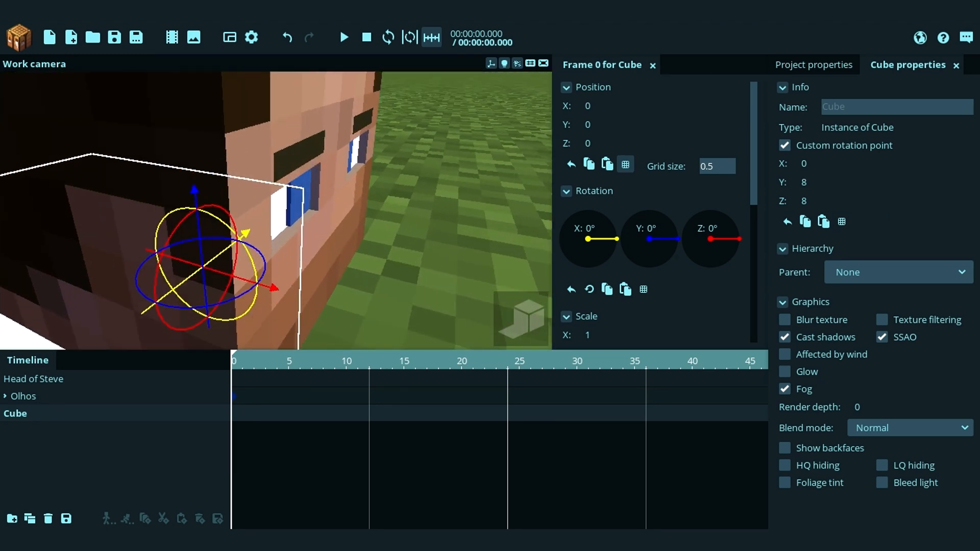
{"action": "left_click", "coordinate": [305, 219]}
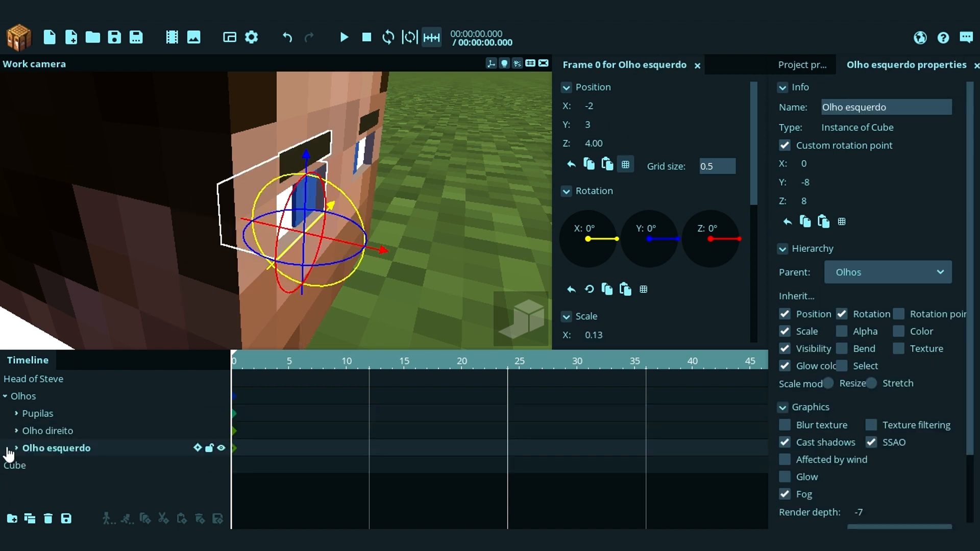
{"action": "left_click", "coordinate": [608, 146]}
{"action": "key", "text": "ctrl+c"}
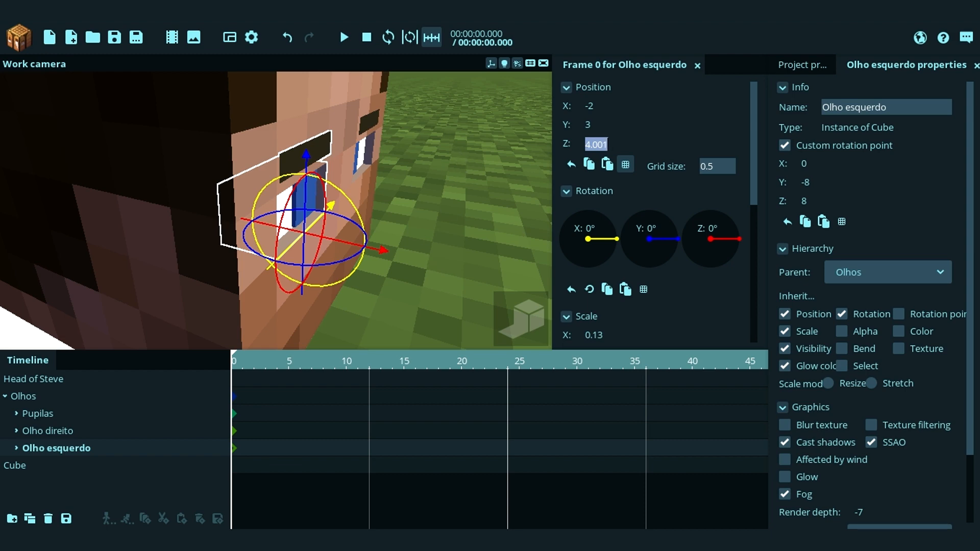
{"action": "scroll", "coordinate": [328, 230], "scroll_direction": "down", "scroll_amount": 10}
{"action": "left_click", "coordinate": [191, 233]}
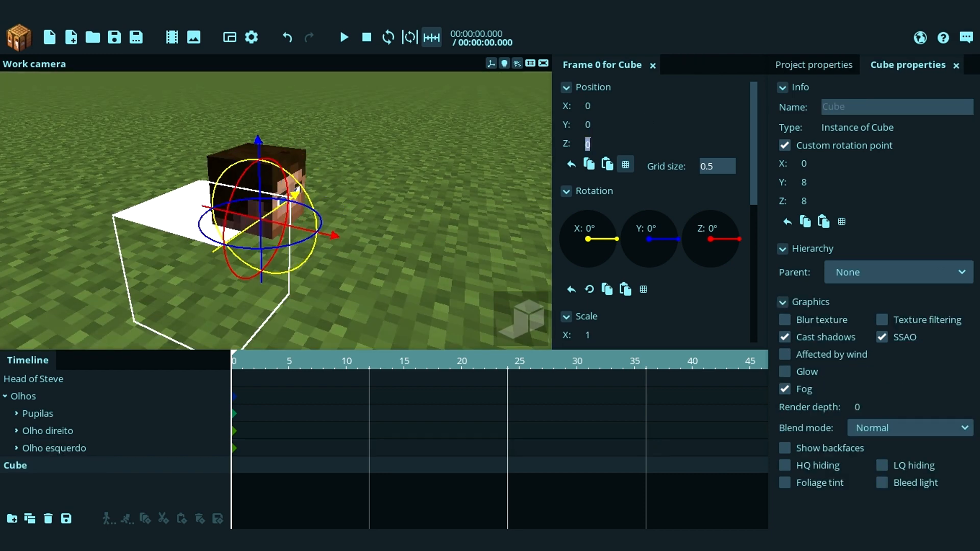
{"action": "left_click", "coordinate": [626, 165]}
{"action": "key", "text": "ctrl+v"}
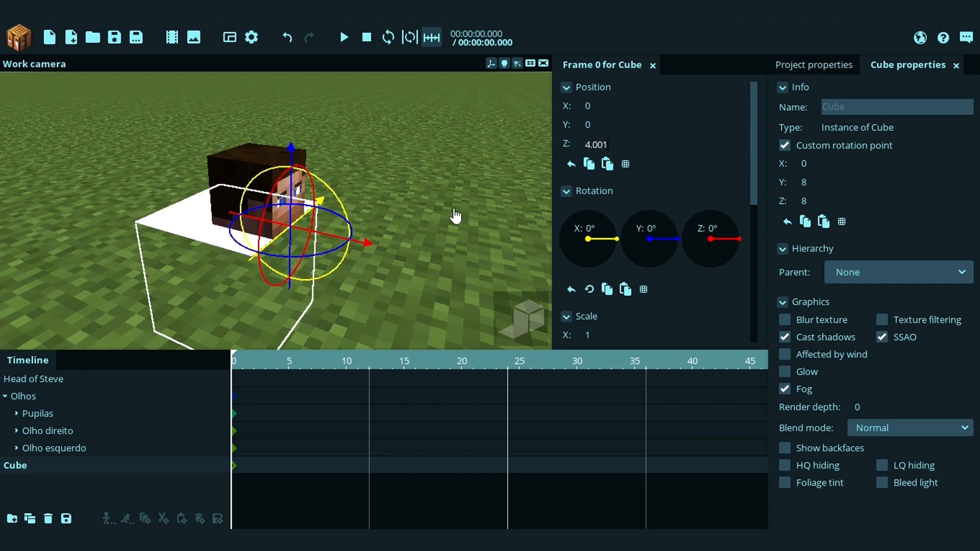
Step: Move the white cube up to the mouth area of the Steve head, to a Y position of about 1.95
{"action": "left_click_drag", "start_coordinate": [443, 185], "coordinate": [443, 174]}
{"action": "scroll", "coordinate": [444, 174], "scroll_direction": "up", "scroll_amount": 5}
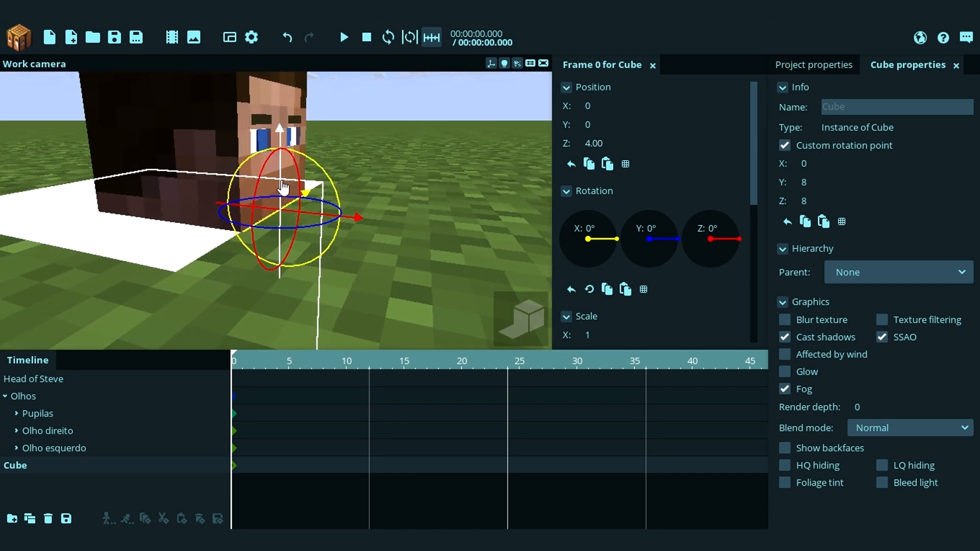
{"action": "left_click_drag", "start_coordinate": [281, 179], "coordinate": [303, 149]}
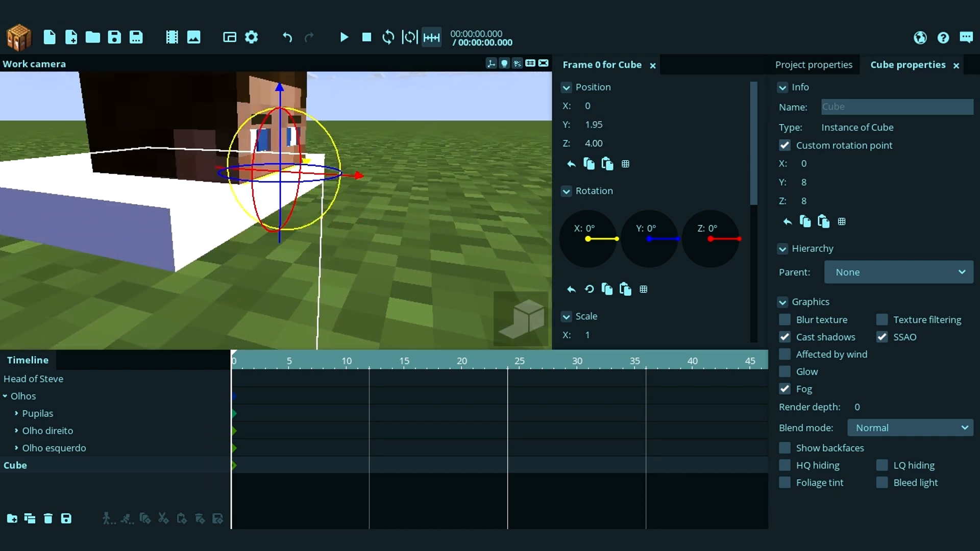
Step: Scale the cube down to 0.23 on X and 0.03 on Y to form a thin mouth strip
{"action": "left_click_drag", "start_coordinate": [364, 133], "coordinate": [486, 151]}
{"action": "scroll", "coordinate": [746, 245], "scroll_direction": "down", "scroll_amount": 3}
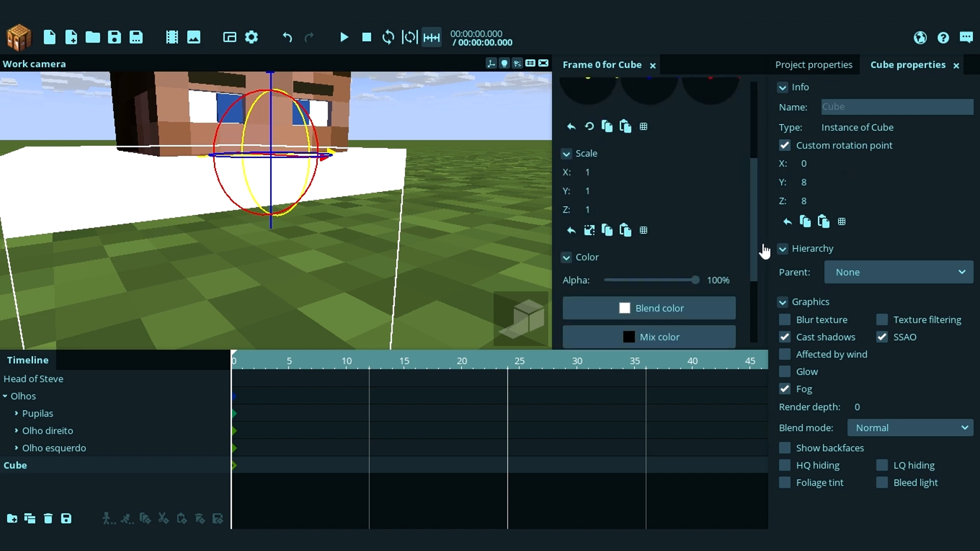
{"action": "left_click_drag", "start_coordinate": [620, 179], "coordinate": [499, 212]}
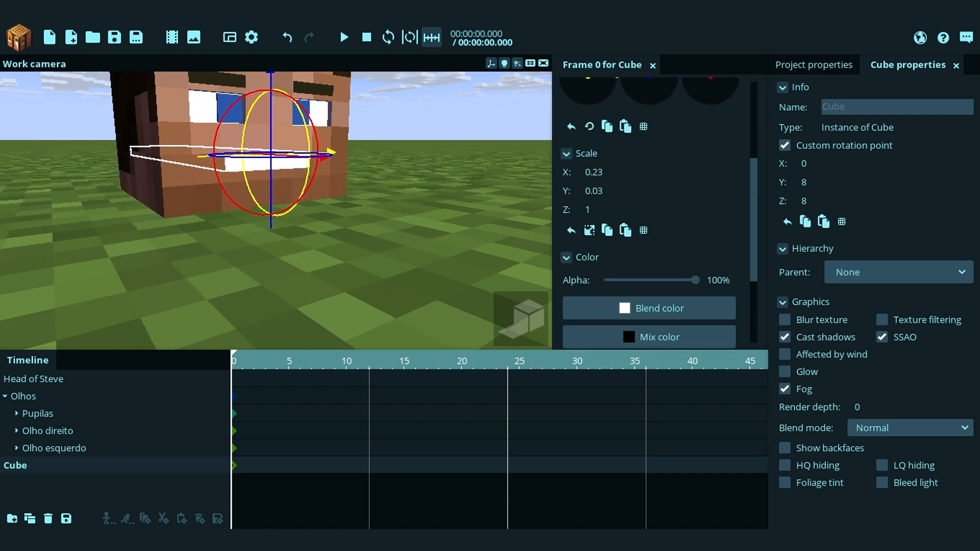
Step: Reduce the mouth strip's Z scale to 0.05 and deselect it to check how it sits on the face
{"action": "scroll", "coordinate": [425, 229], "scroll_direction": "up", "scroll_amount": 3}
{"action": "left_click_drag", "start_coordinate": [314, 188], "coordinate": [352, 198]}
{"action": "left_click_drag", "start_coordinate": [503, 147], "coordinate": [538, 158]}
{"action": "scroll", "coordinate": [520, 152], "scroll_direction": "down", "scroll_amount": 4}
{"action": "left_click_drag", "start_coordinate": [639, 215], "coordinate": [529, 216]}
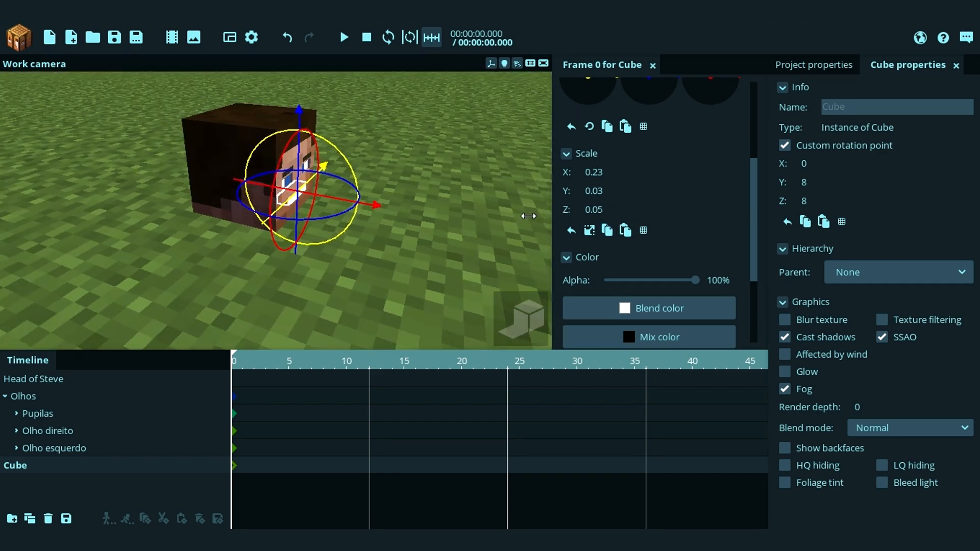
{"action": "left_click", "coordinate": [451, 200]}
{"action": "scroll", "coordinate": [451, 196], "scroll_direction": "up", "scroll_amount": 5}
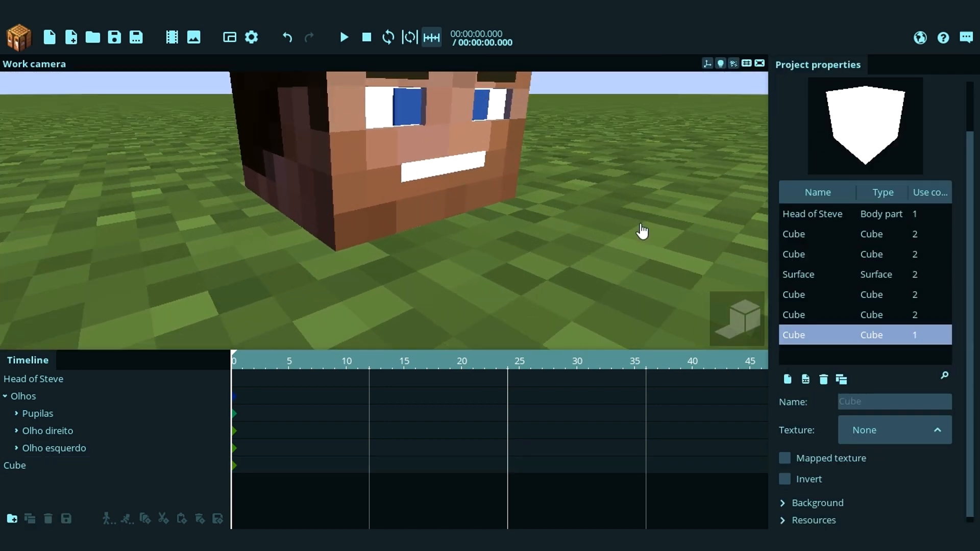
{"action": "left_click_drag", "start_coordinate": [964, 231], "coordinate": [961, 272]}
{"action": "scroll", "coordinate": [374, 196], "scroll_direction": "up", "scroll_amount": 1}
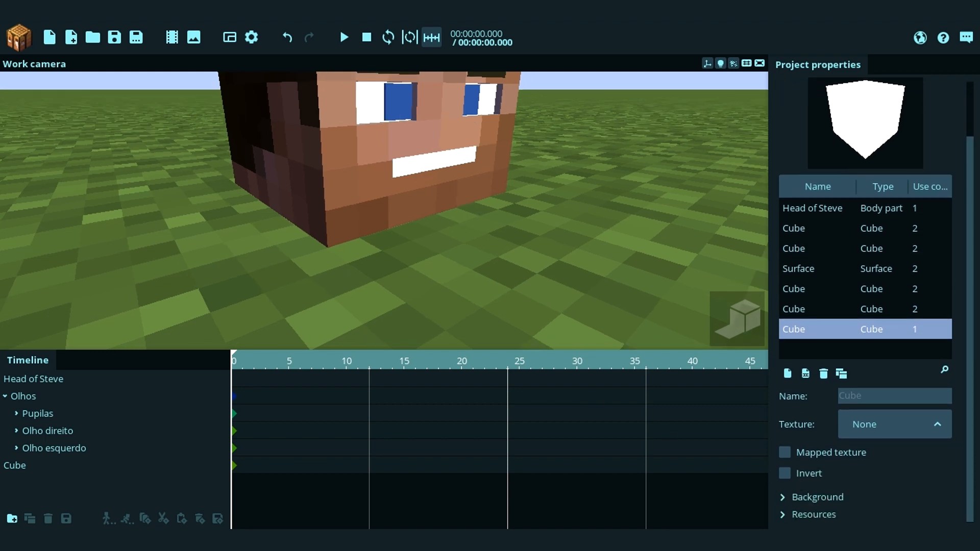
Step: Create a second cube without a texture and select it
{"action": "left_click", "coordinate": [18, 37]}
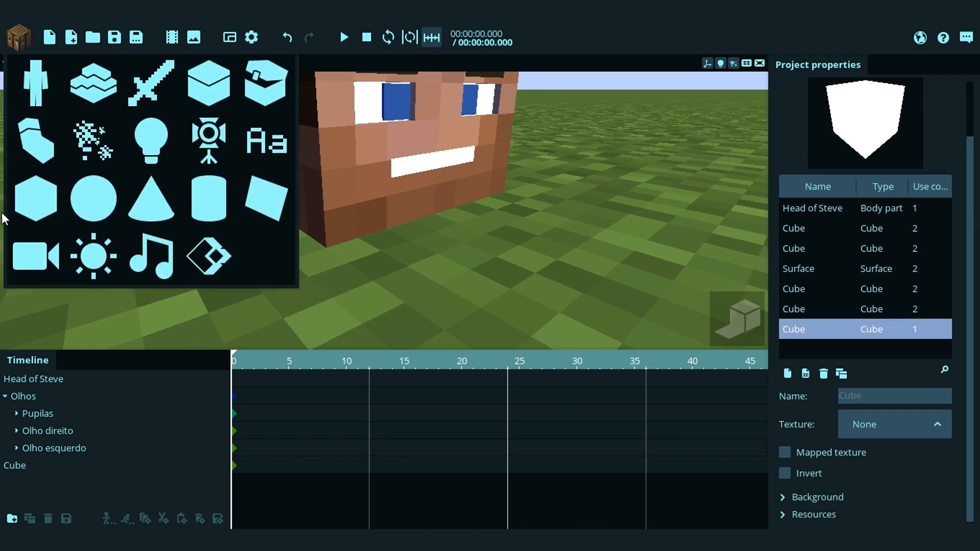
{"action": "left_click", "coordinate": [18, 209]}
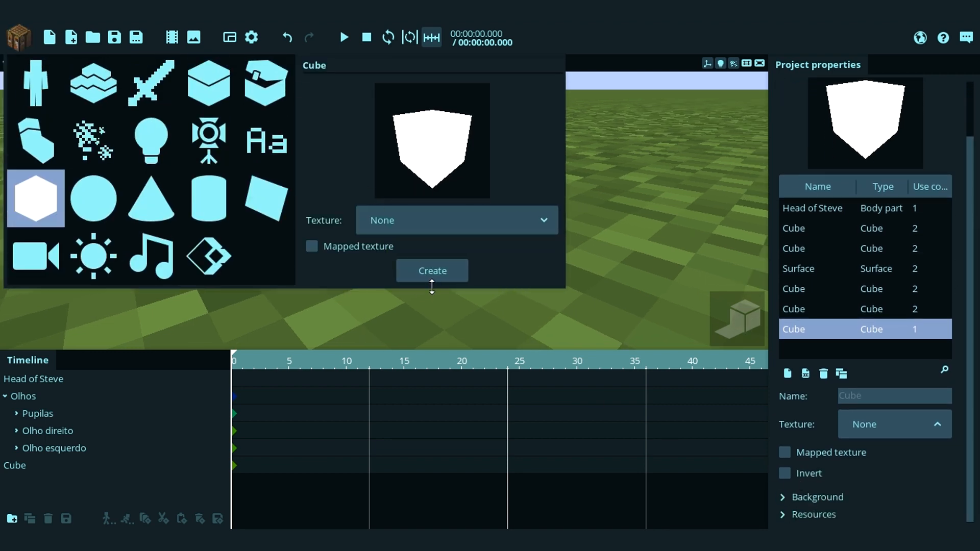
{"action": "left_click", "coordinate": [431, 272]}
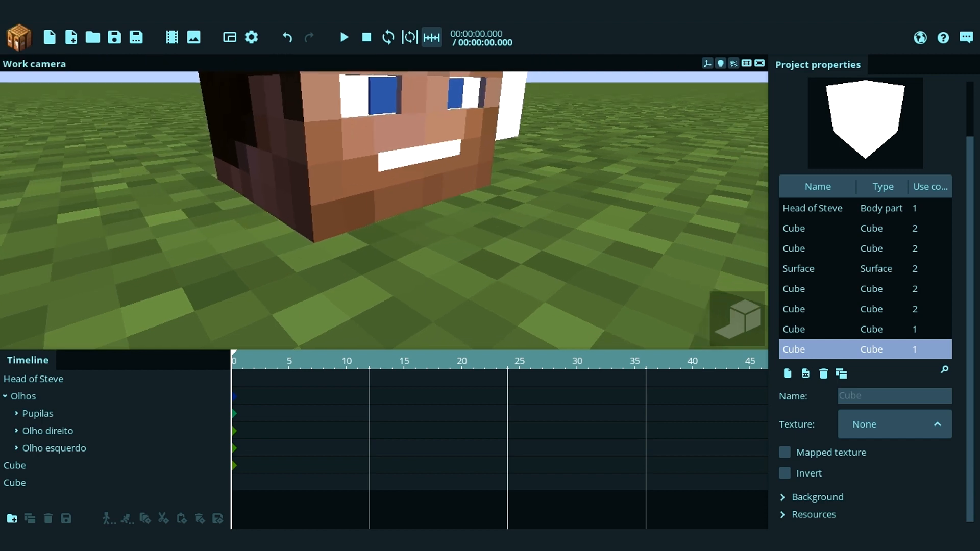
{"action": "left_click", "coordinate": [430, 119]}
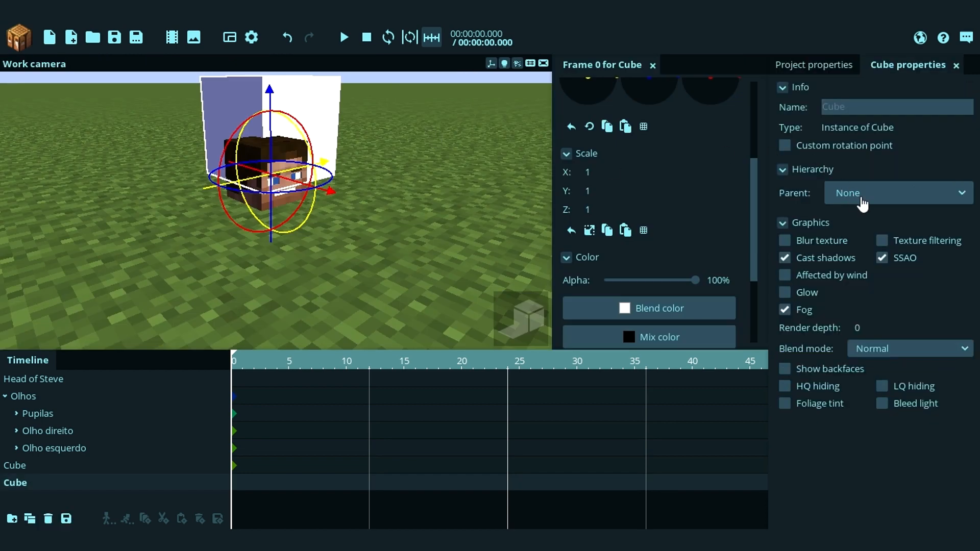
Step: Rename the first cube, the scaled mouth strip, as "Boca (Movimentar)"
{"action": "left_click", "coordinate": [25, 466]}
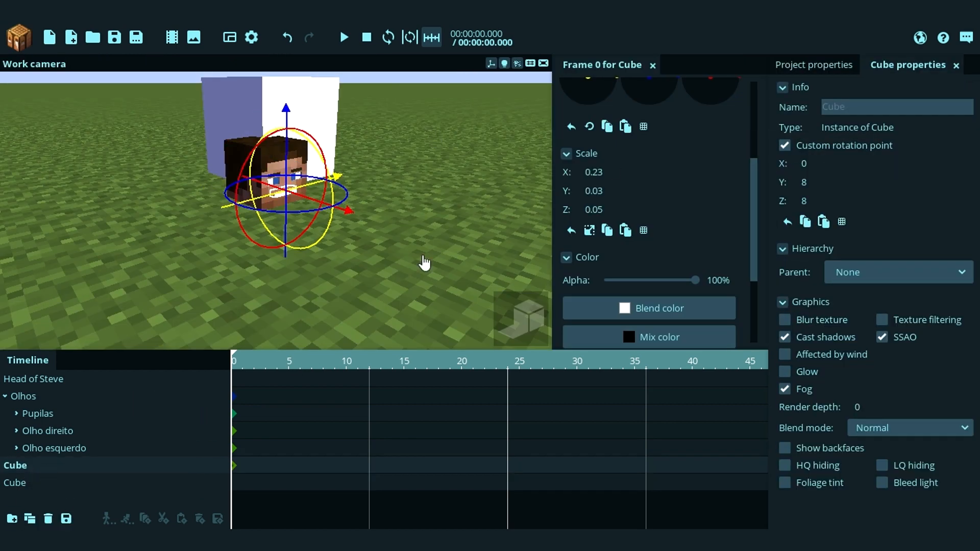
{"action": "left_click", "coordinate": [897, 107]}
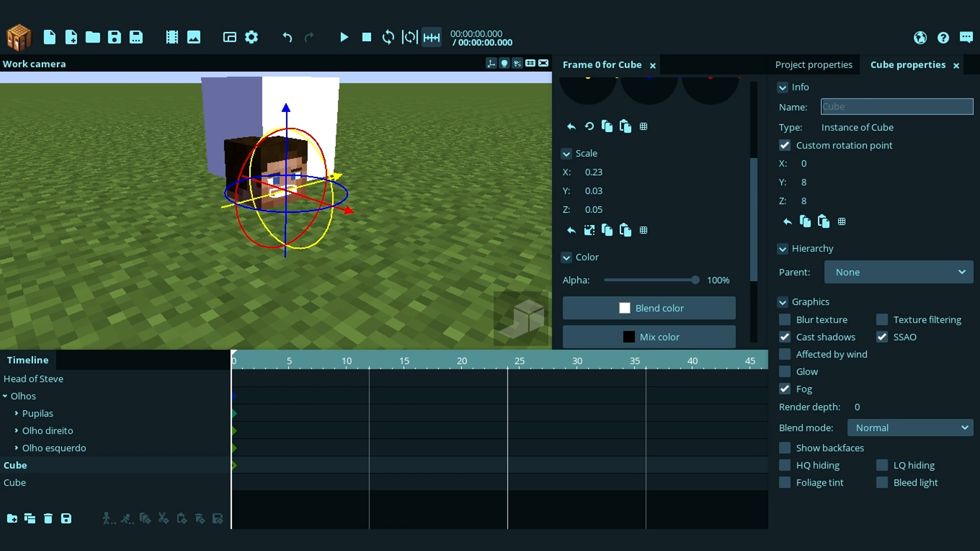
{"action": "type", "text": "BB"}
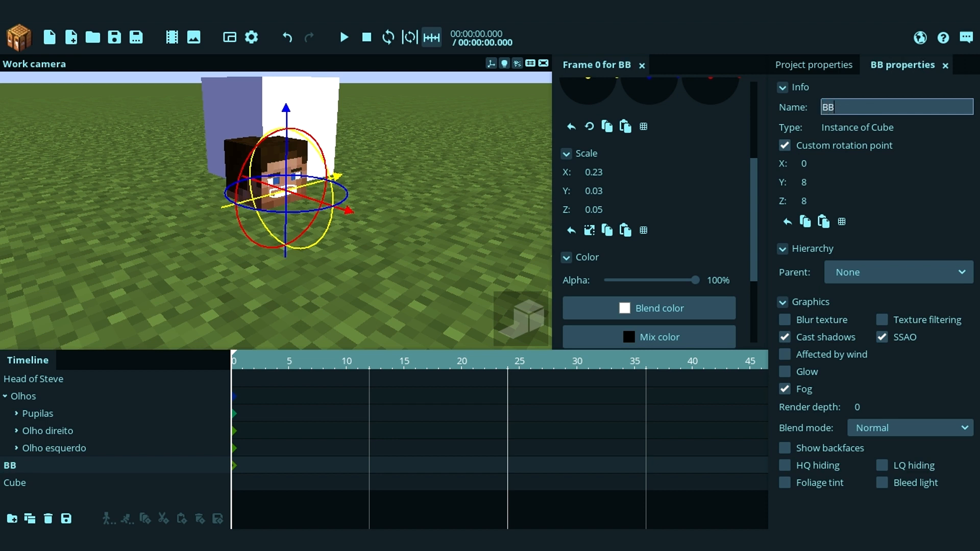
{"action": "key", "text": "BackSpace"}
{"action": "type", "text": "oca"}
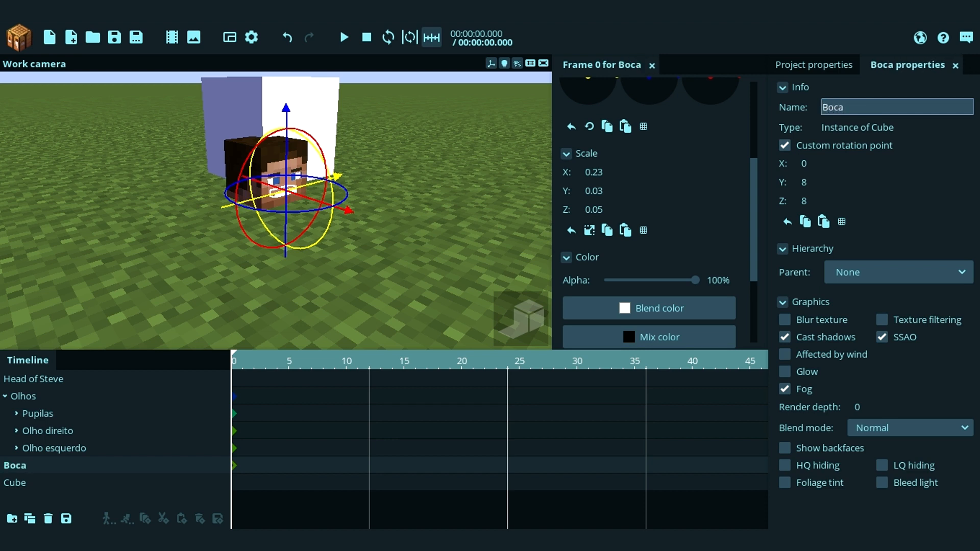
{"action": "type", "text": " (Movim"}
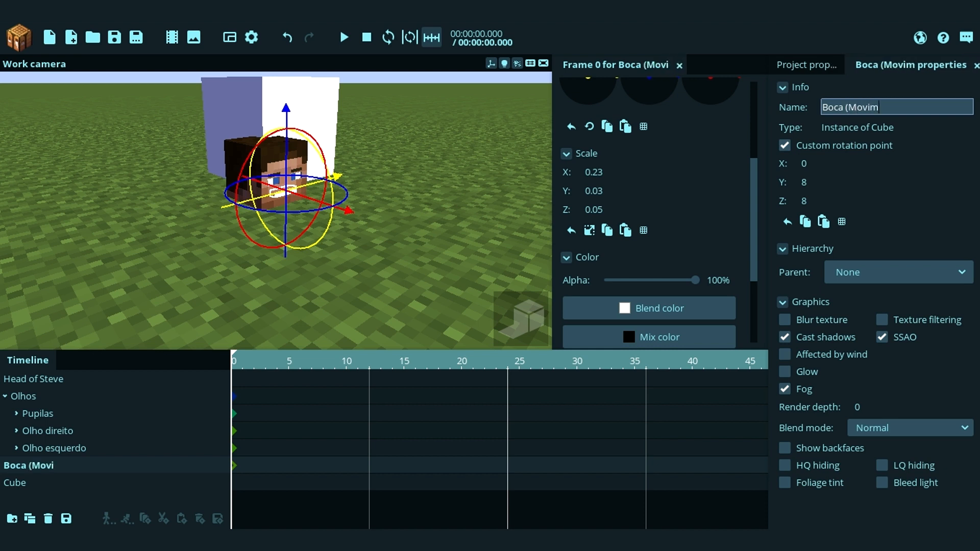
{"action": "type", "text": "entar)"}
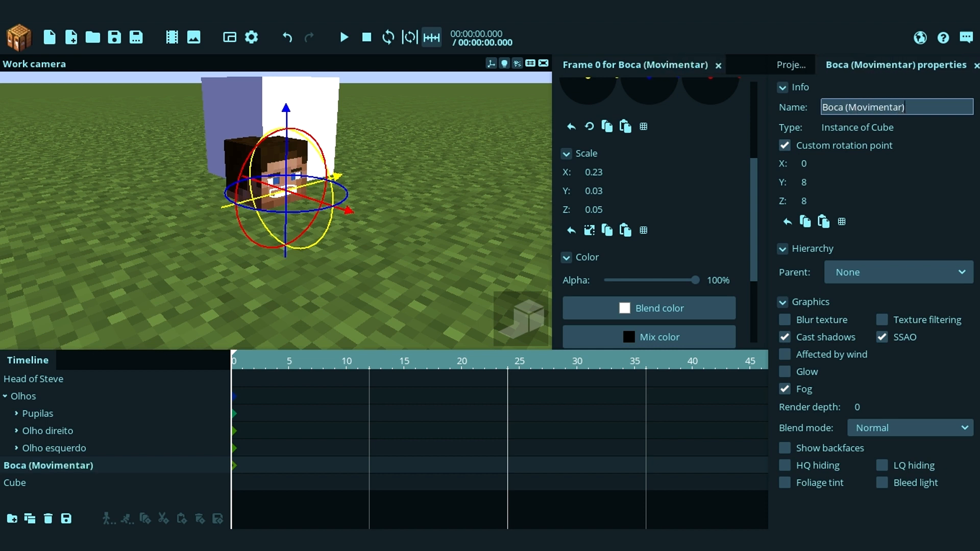
Step: Set Boca (Movimentar) as the parent of the new cube
{"action": "left_click", "coordinate": [26, 484]}
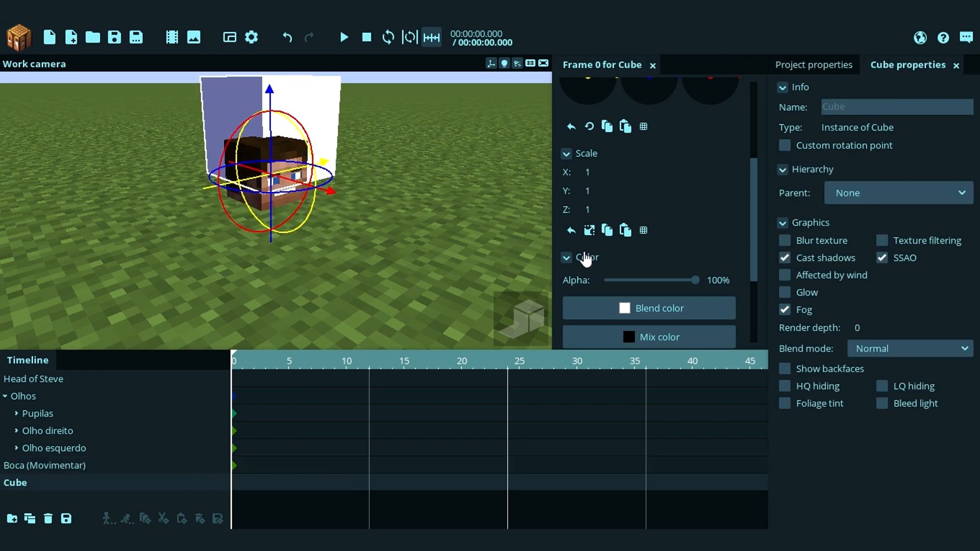
{"action": "left_click", "coordinate": [915, 194]}
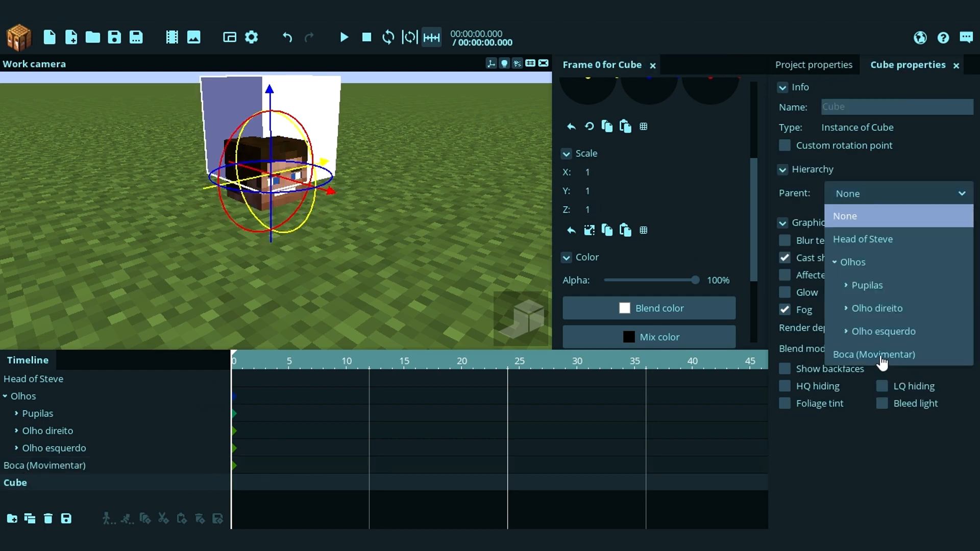
{"action": "left_click", "coordinate": [881, 356]}
{"action": "scroll", "coordinate": [754, 164], "scroll_direction": "up", "scroll_amount": 2}
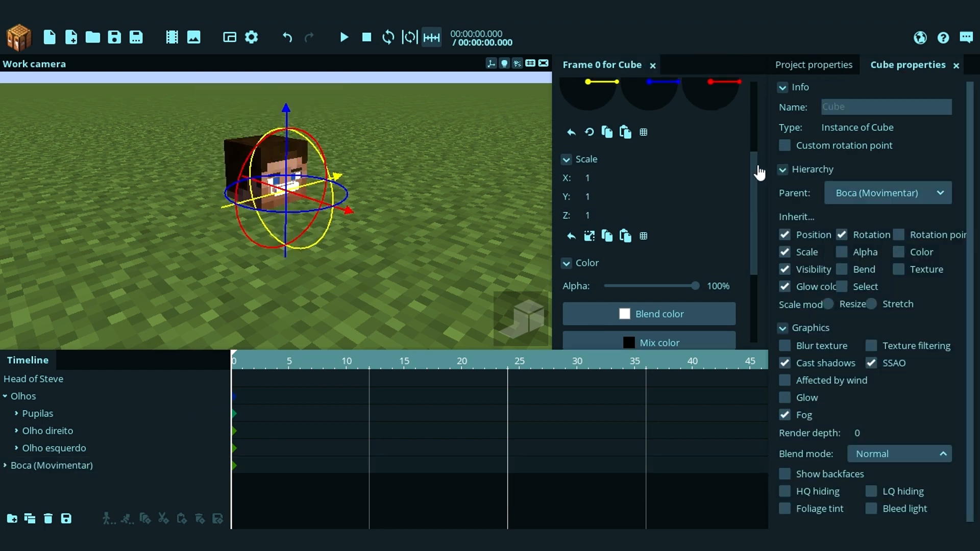
Step: Enable a custom rotation point for the child cube and set it to 8 on Y and 8 on Z
{"action": "left_click", "coordinate": [840, 148]}
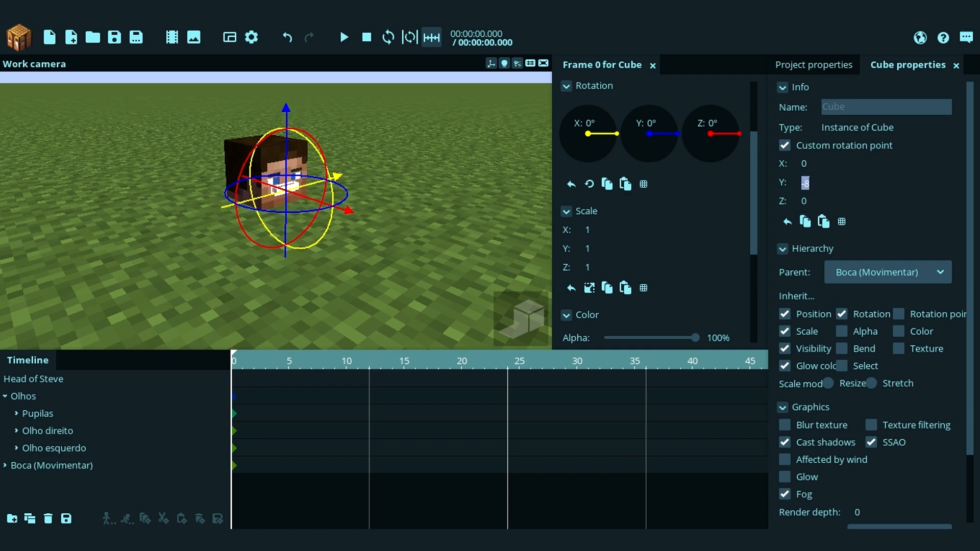
{"action": "key", "text": "w"}
{"action": "mouse_move", "coordinate": [452, 169]}
{"action": "right_mouse_down"}
{"action": "mouse_move", "coordinate": [462, 178]}
{"action": "mouse_move", "coordinate": [460, 159]}
{"action": "right_mouse_up"}
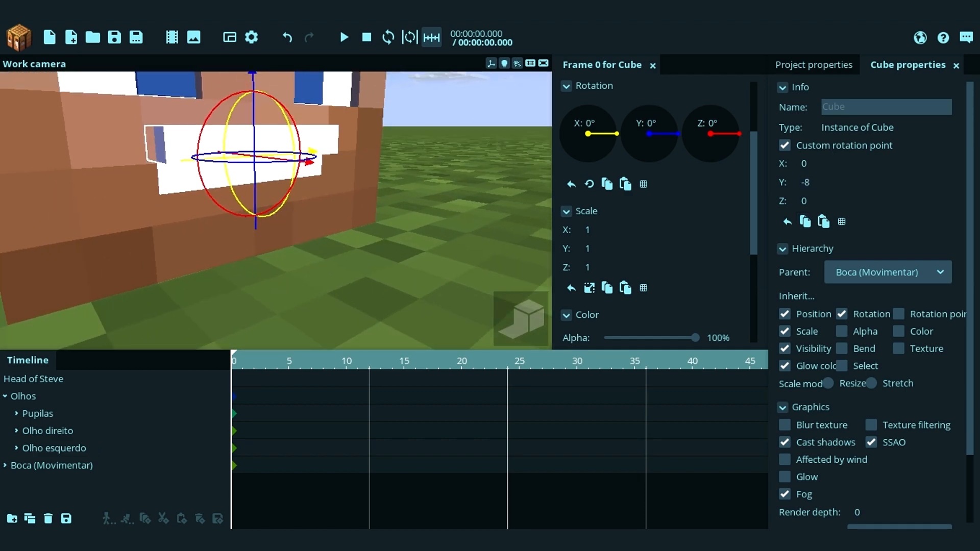
{"action": "left_click", "coordinate": [806, 183]}
{"action": "key", "text": "BackSpace"}
{"action": "scroll", "coordinate": [738, 212], "scroll_direction": "up", "scroll_amount": 2}
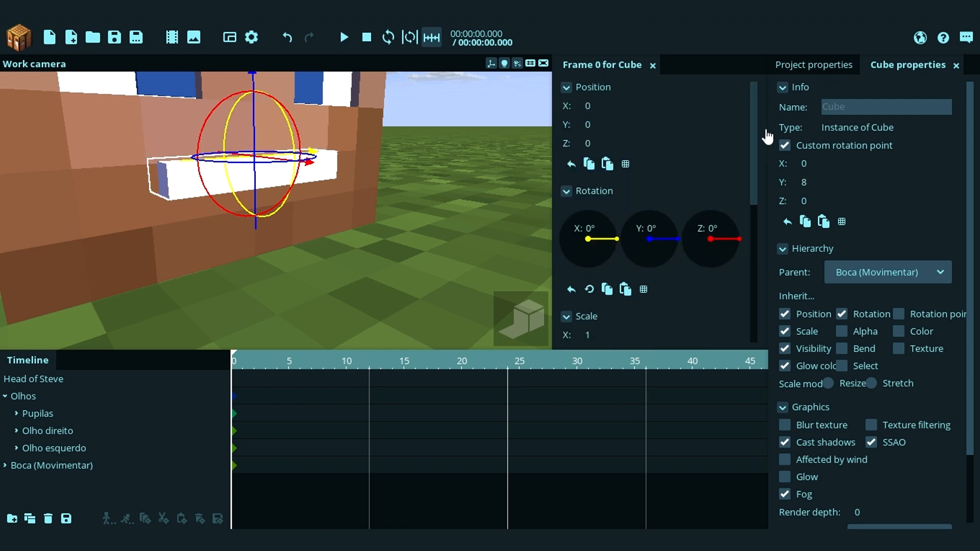
{"action": "left_click", "coordinate": [833, 206]}
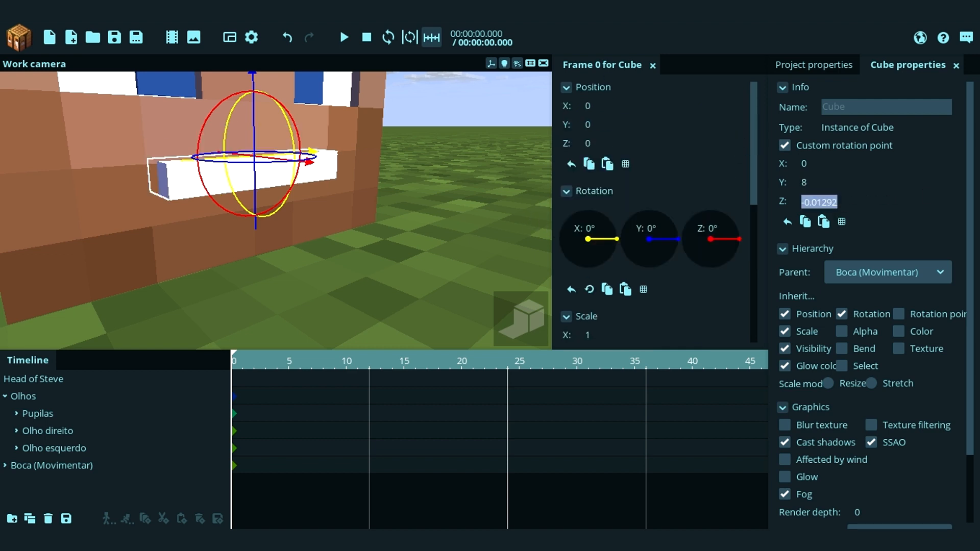
{"action": "type", "text": "8"}
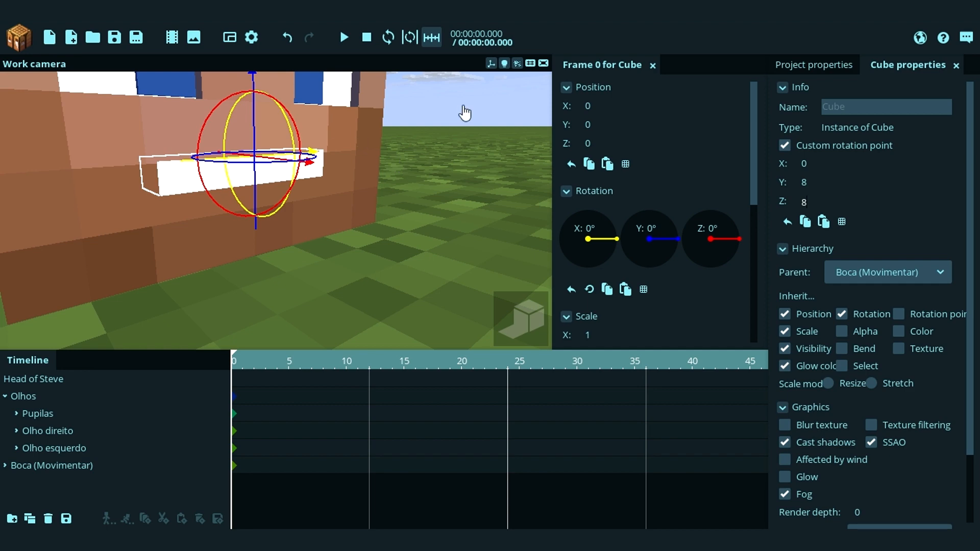
{"action": "left_click_drag", "start_coordinate": [464, 109], "coordinate": [498, 141]}
{"action": "scroll", "coordinate": [464, 110], "scroll_direction": "down", "scroll_amount": 4}
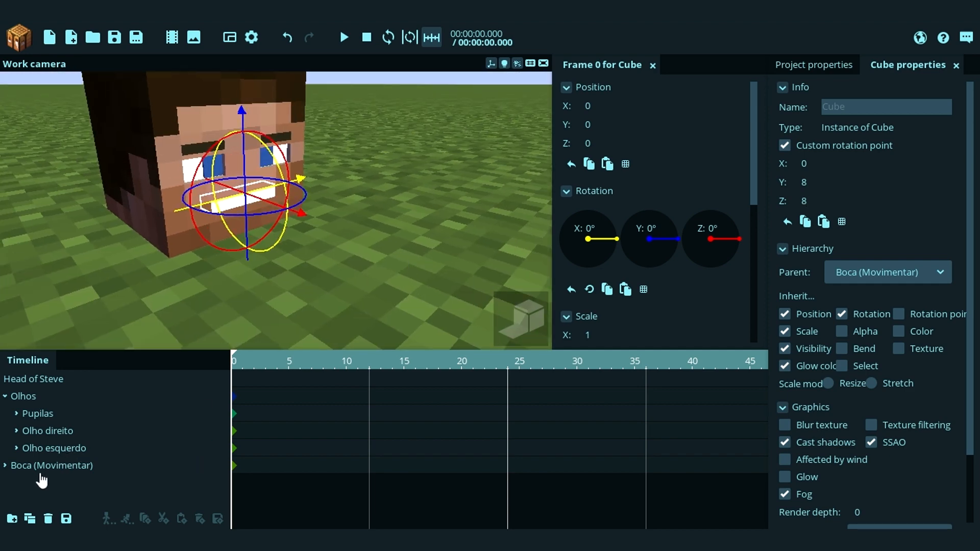
Step: Expand Boca (Movimentar) in the timeline and set its alpha to 1%
{"action": "left_click", "coordinate": [5, 466]}
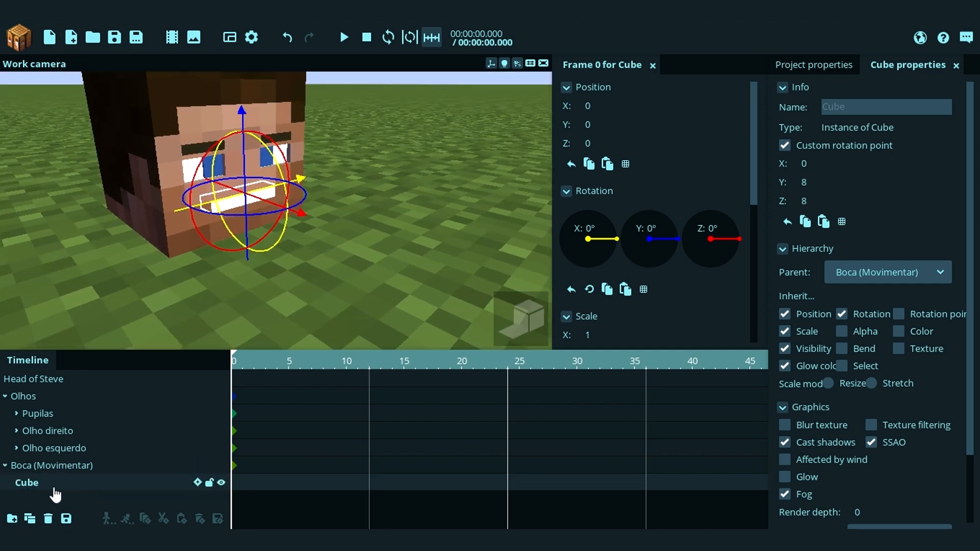
{"action": "left_click", "coordinate": [96, 467]}
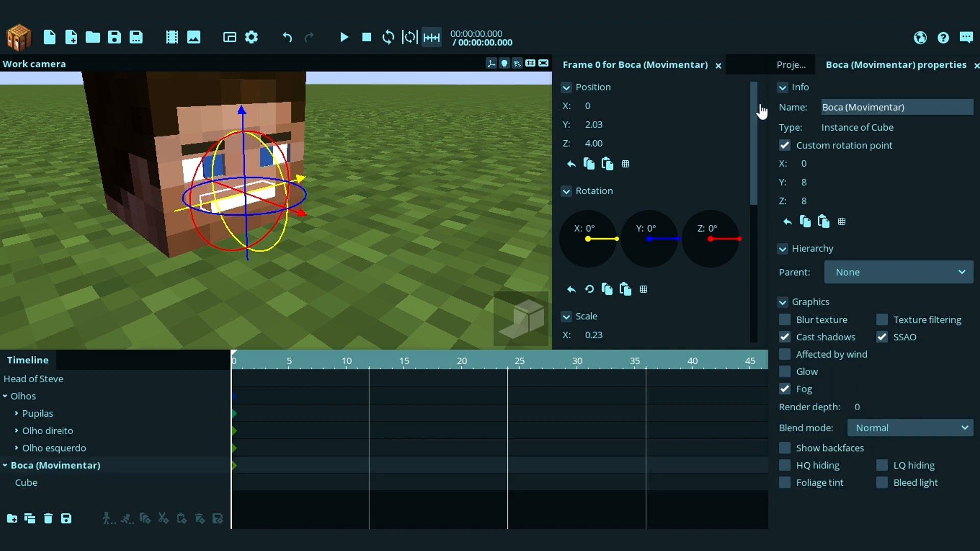
{"action": "scroll", "coordinate": [670, 309], "scroll_direction": "down", "scroll_amount": 4}
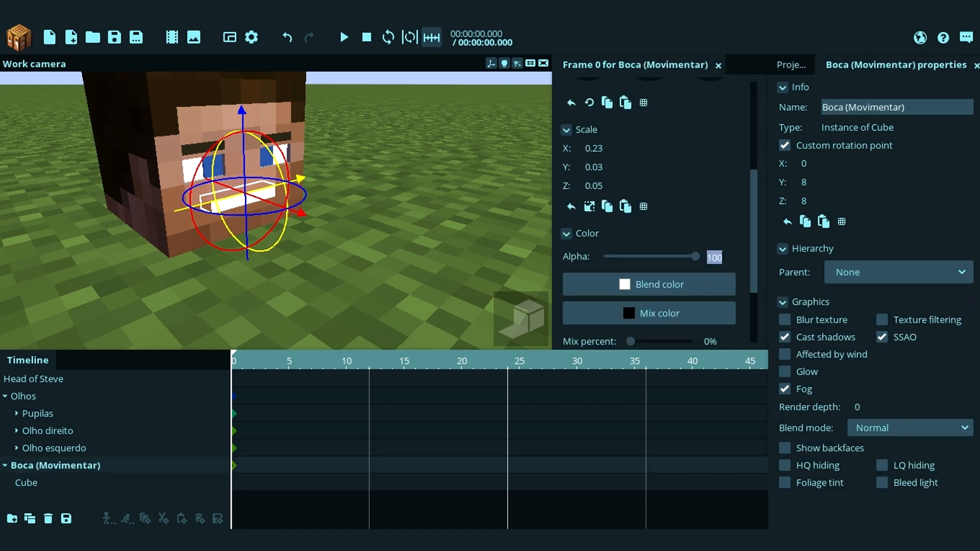
{"action": "type", "text": "1"}
{"action": "key", "text": "Return"}
Step: Set the render depth to -16 for Boca (Movimentar) and -8 for its child cube, then deselect
{"action": "left_click", "coordinate": [44, 485]}
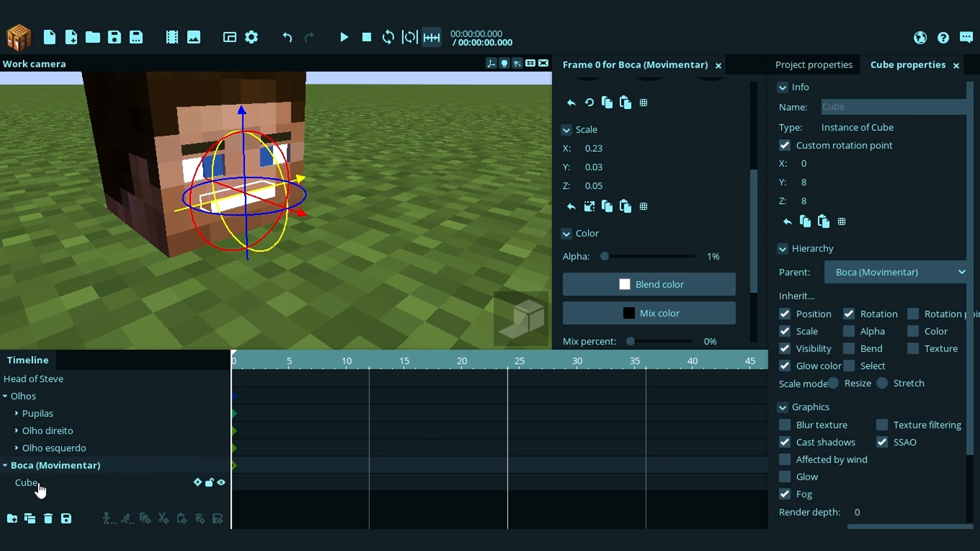
{"action": "left_click_drag", "start_coordinate": [974, 352], "coordinate": [973, 420]}
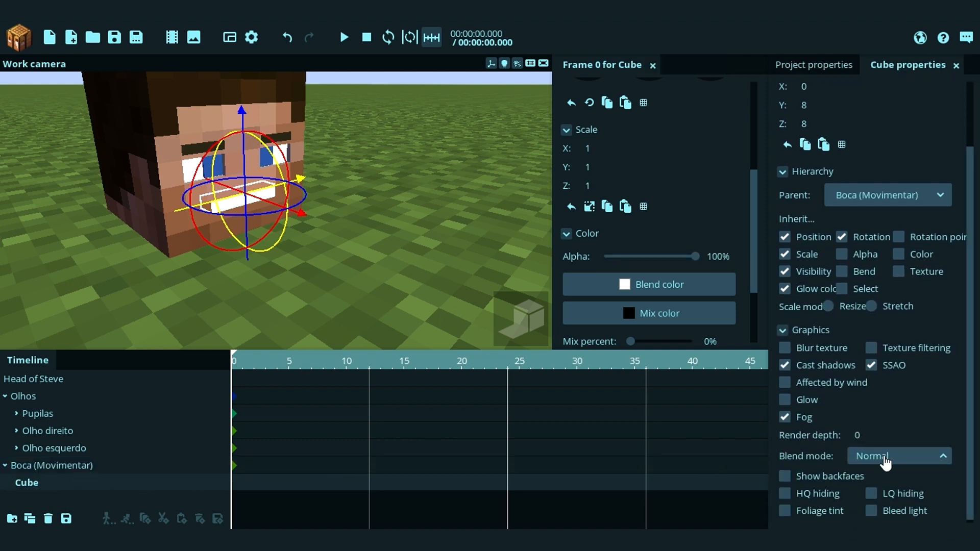
{"action": "left_click", "coordinate": [60, 466]}
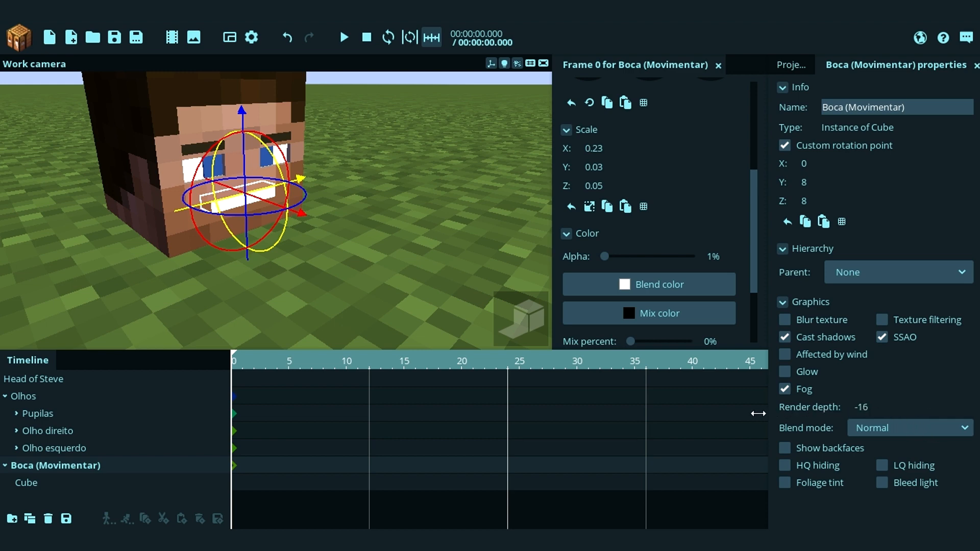
{"action": "left_click", "coordinate": [354, 197]}
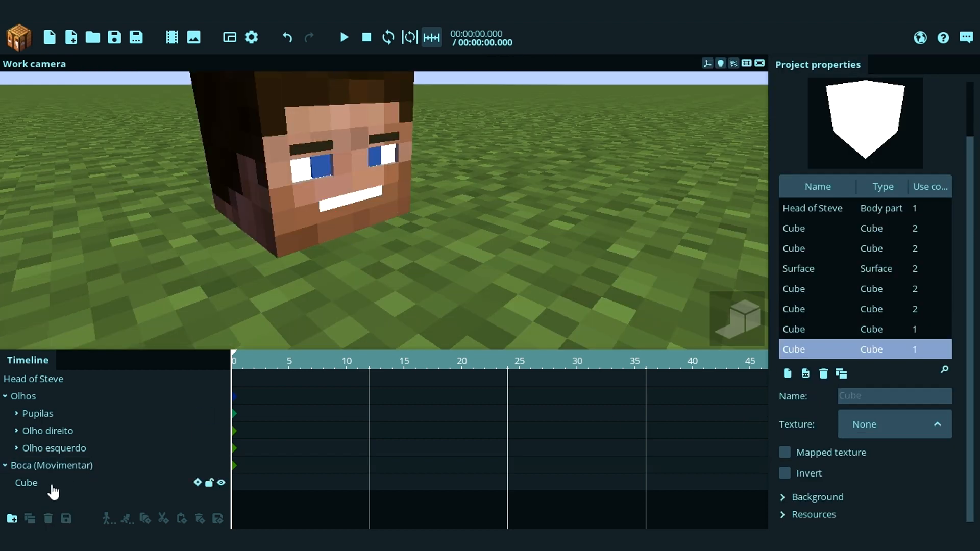
{"action": "left_click", "coordinate": [50, 485]}
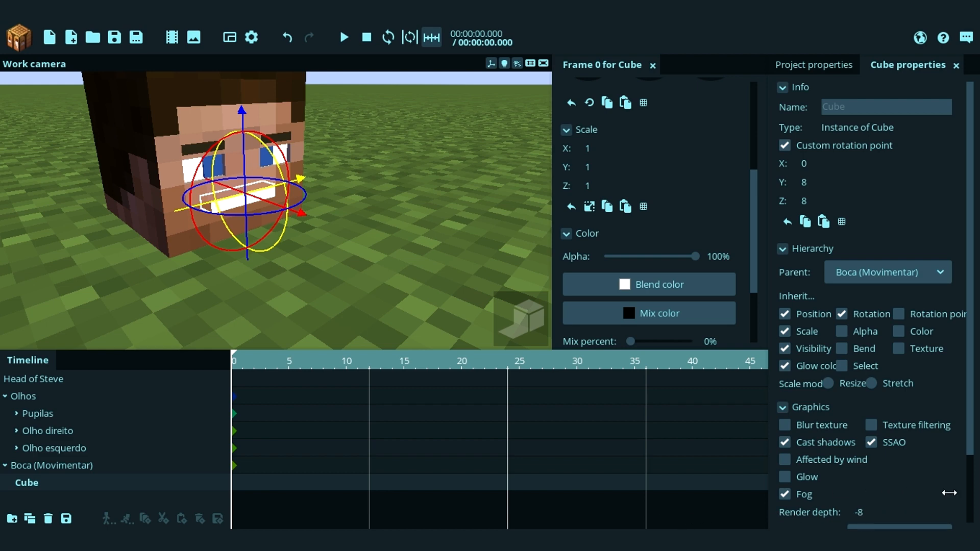
{"action": "left_click", "coordinate": [481, 255]}
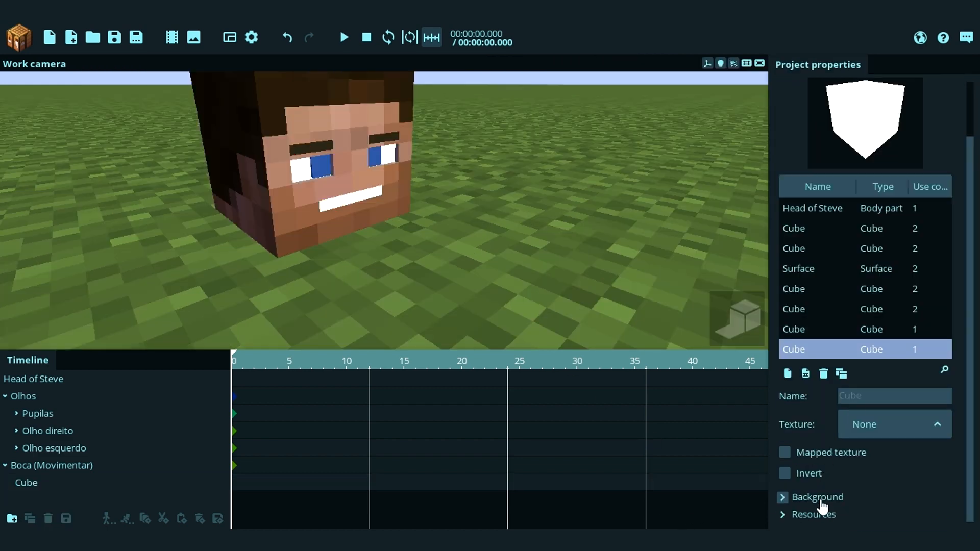
Step: Turn on Invert for the mouth's child cube in the project library
{"action": "left_click", "coordinate": [841, 331]}
{"action": "left_click", "coordinate": [838, 353]}
{"action": "left_click", "coordinate": [785, 474]}
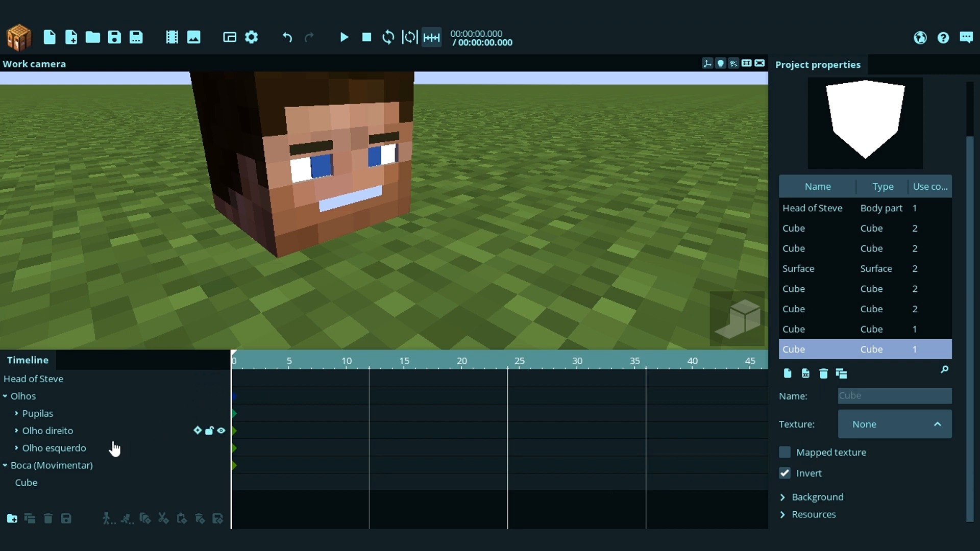
{"action": "right_click_drag", "start_coordinate": [376, 214], "coordinate": [376, 183]}
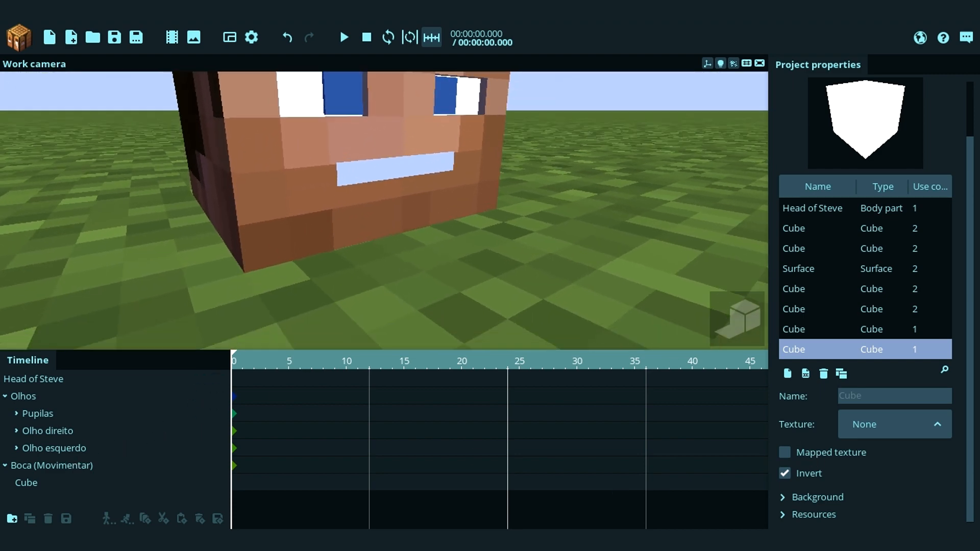
Step: Set the render depth of the cube under Boca (Movimentar) to -33, then deselect it
{"action": "left_click", "coordinate": [66, 485]}
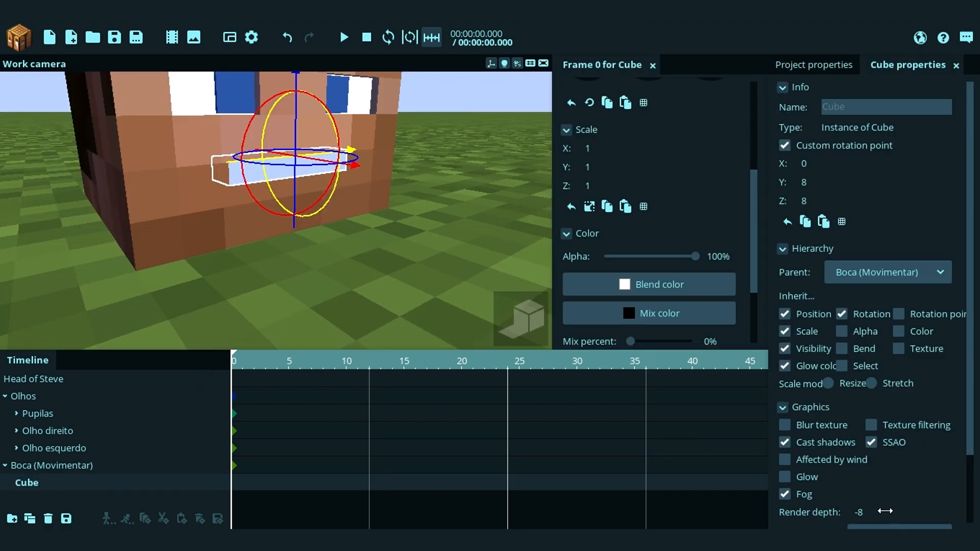
{"action": "left_click_drag", "start_coordinate": [880, 513], "coordinate": [703, 514]}
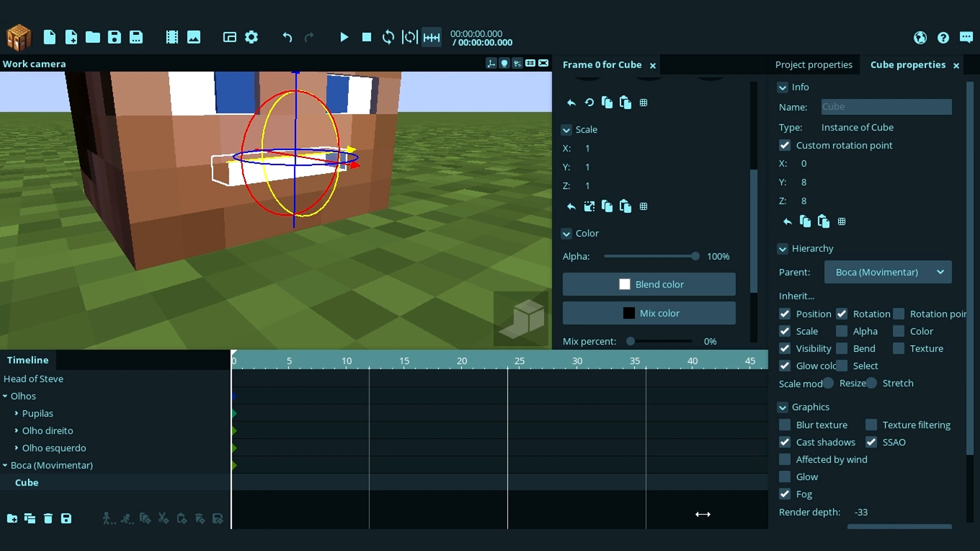
{"action": "left_click", "coordinate": [489, 217]}
Step: Examine the mouth cavity from several angles, checking the selection of Boca (Movimentar)
{"action": "right_click_drag", "start_coordinate": [556, 271], "coordinate": [556, 243]}
{"action": "key", "text": "w"}
{"action": "key", "text": "s"}
{"action": "right_click_drag", "start_coordinate": [492, 163], "coordinate": [431, 205]}
{"action": "left_click", "coordinate": [431, 205]}
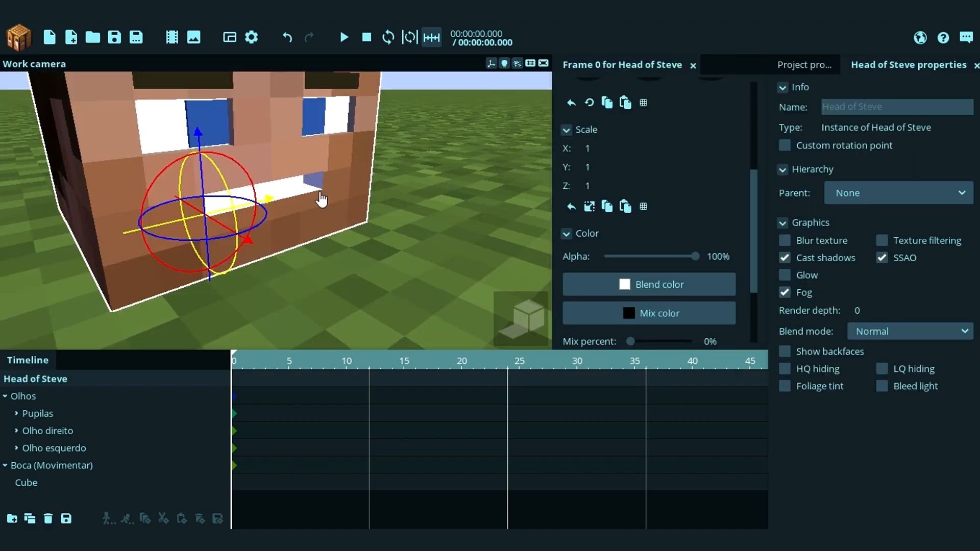
{"action": "left_click", "coordinate": [301, 194]}
{"action": "right_click_drag", "start_coordinate": [363, 277], "coordinate": [363, 278]}
{"action": "key", "text": "w"}
{"action": "key", "text": "a"}
{"action": "right_click_drag", "start_coordinate": [313, 228], "coordinate": [313, 228]}
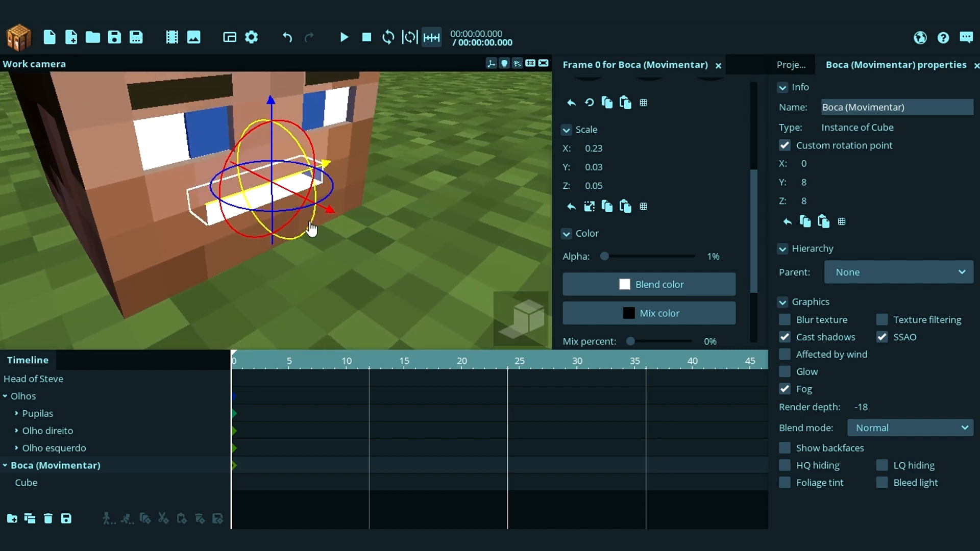
{"action": "left_click", "coordinate": [482, 207]}
{"action": "right_click_drag", "start_coordinate": [481, 207], "coordinate": [276, 276]}
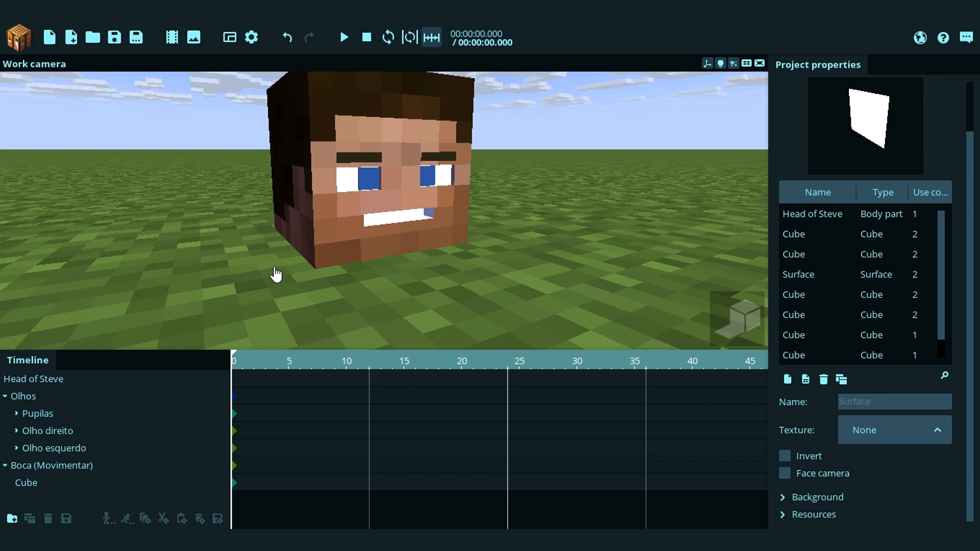
Step: Create a new surface with no texture
{"action": "left_click", "coordinate": [19, 38]}
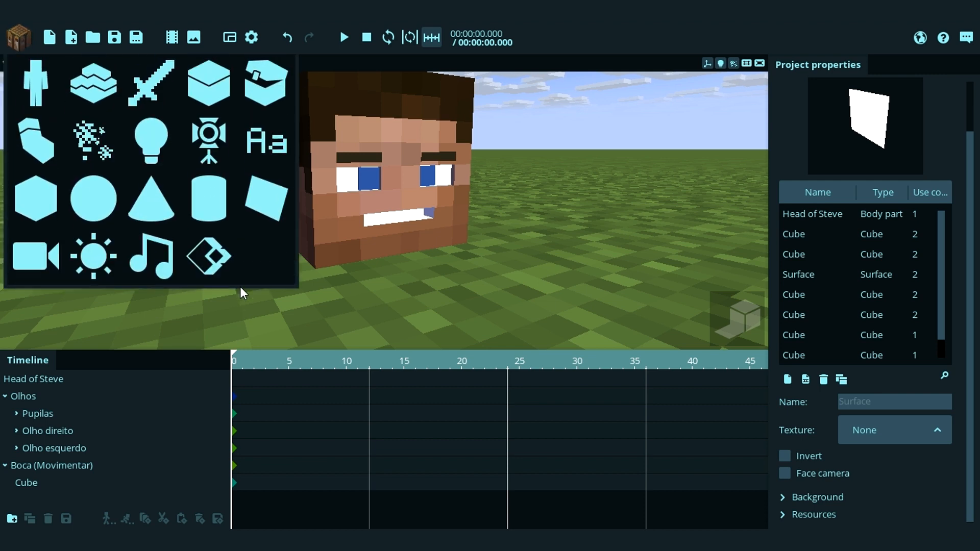
{"action": "left_click", "coordinate": [267, 212]}
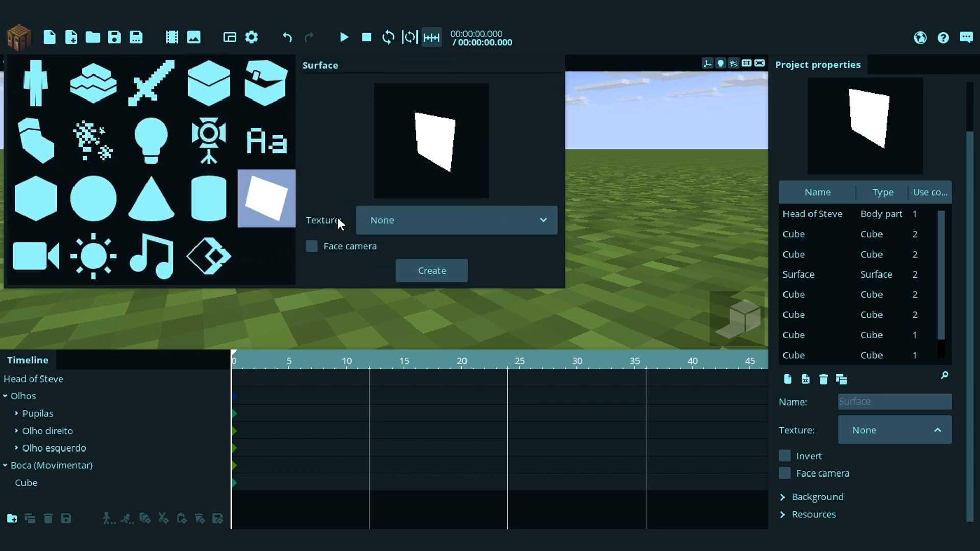
{"action": "left_click", "coordinate": [432, 271]}
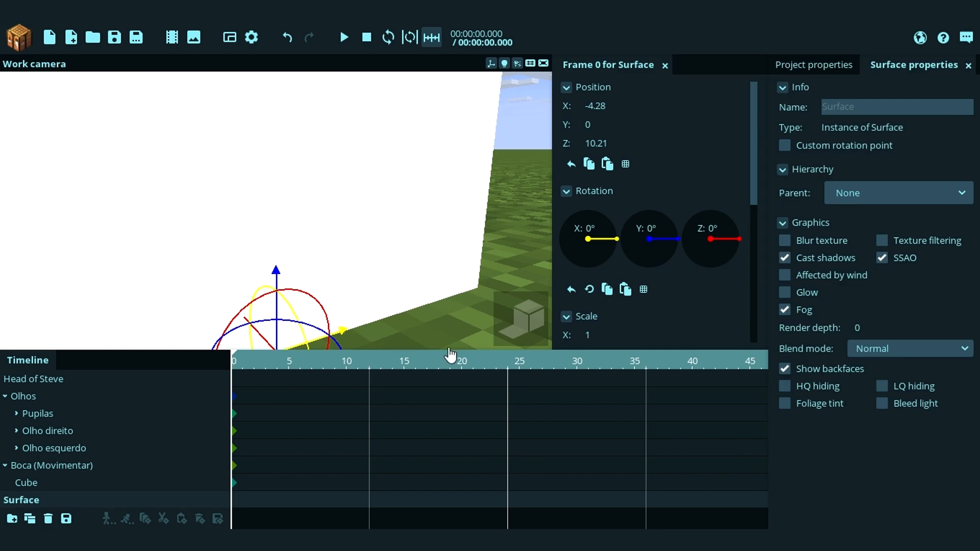
Step: Enable a custom rotation point for the surface and set its Y value to 8
{"action": "key", "text": "d"}
{"action": "right_click_drag", "start_coordinate": [427, 216], "coordinate": [316, 215]}
{"action": "key", "text": "s"}
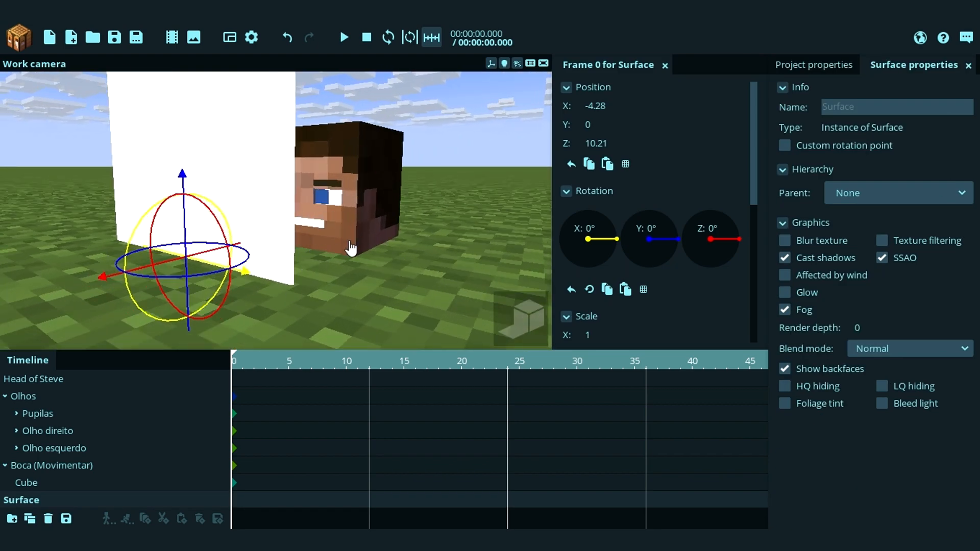
{"action": "left_click_drag", "start_coordinate": [333, 223], "coordinate": [332, 261]}
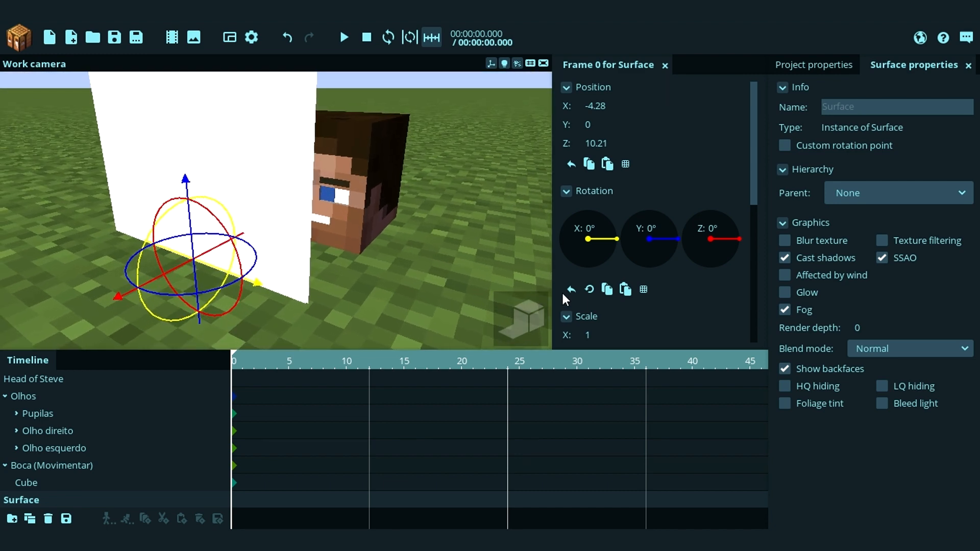
{"action": "left_click", "coordinate": [800, 150]}
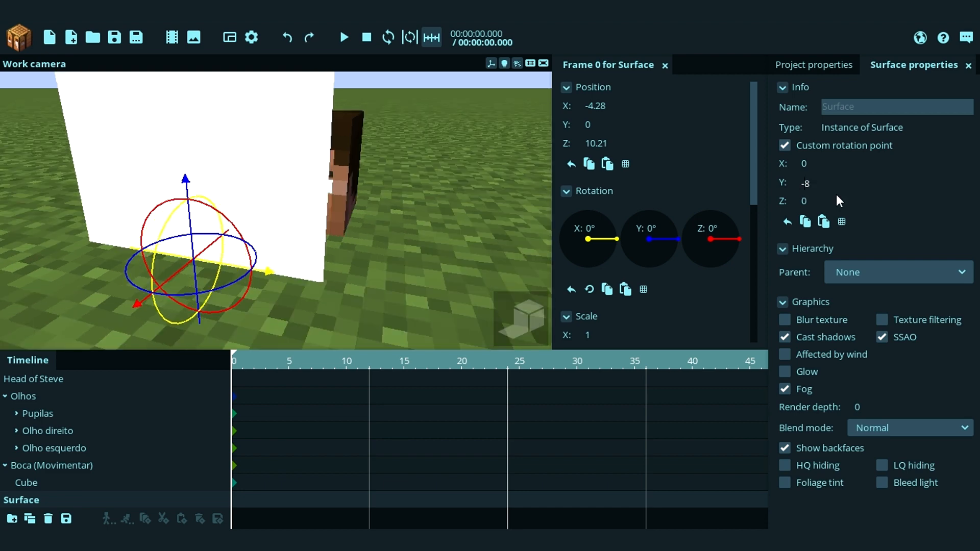
{"action": "key", "text": "ctrl+y"}
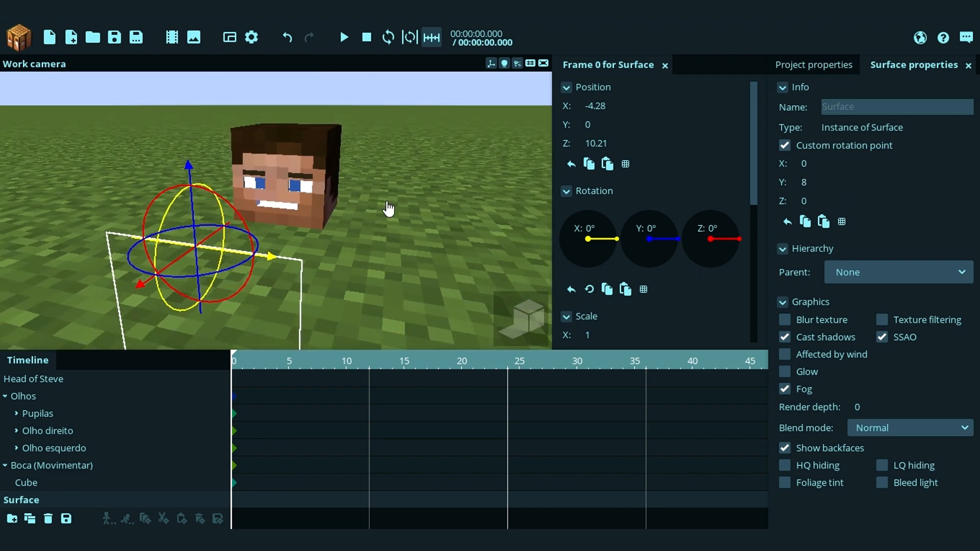
Step: Parent the surface to Boca (Movimentar) and move it back into the mouth to about Z -6.97
{"action": "left_click", "coordinate": [905, 282]}
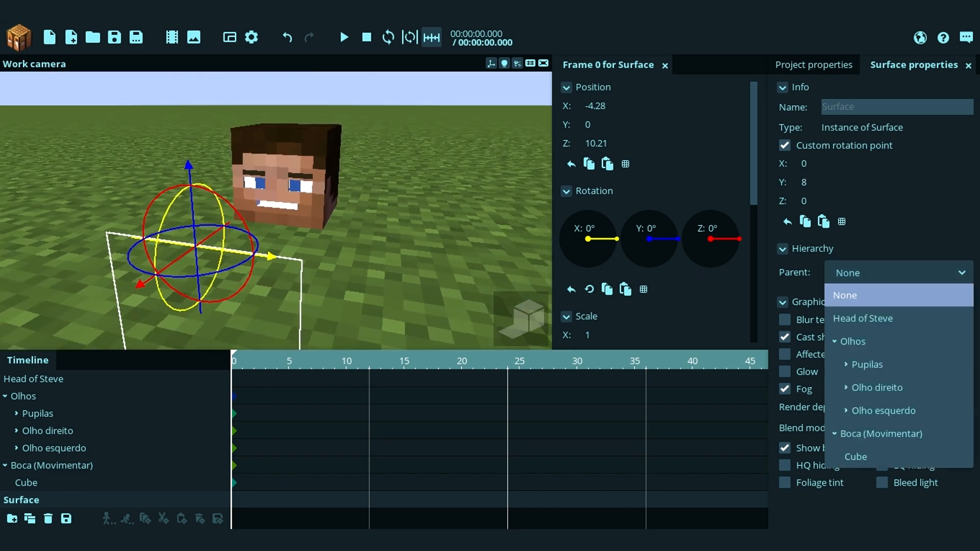
{"action": "left_click", "coordinate": [881, 434]}
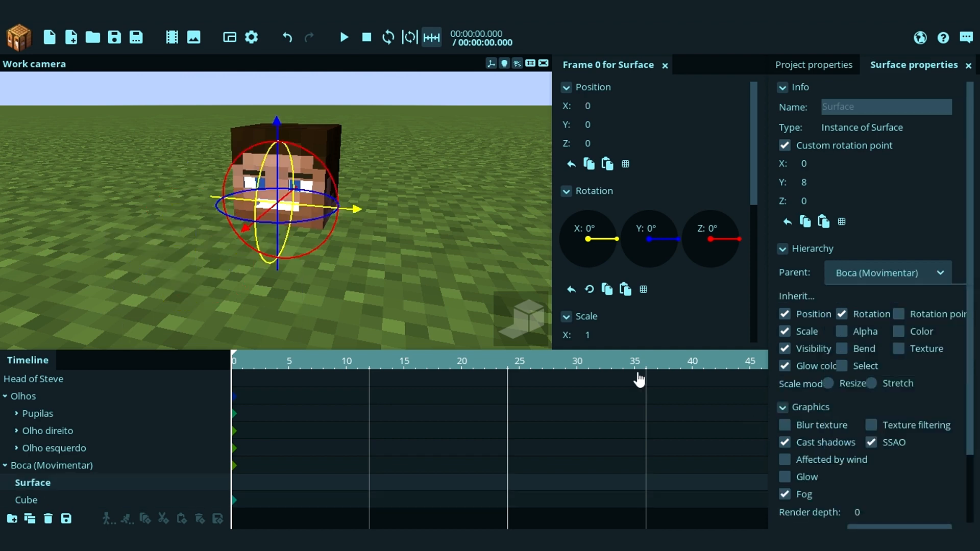
{"action": "scroll", "coordinate": [459, 230], "scroll_direction": "up", "scroll_amount": 10}
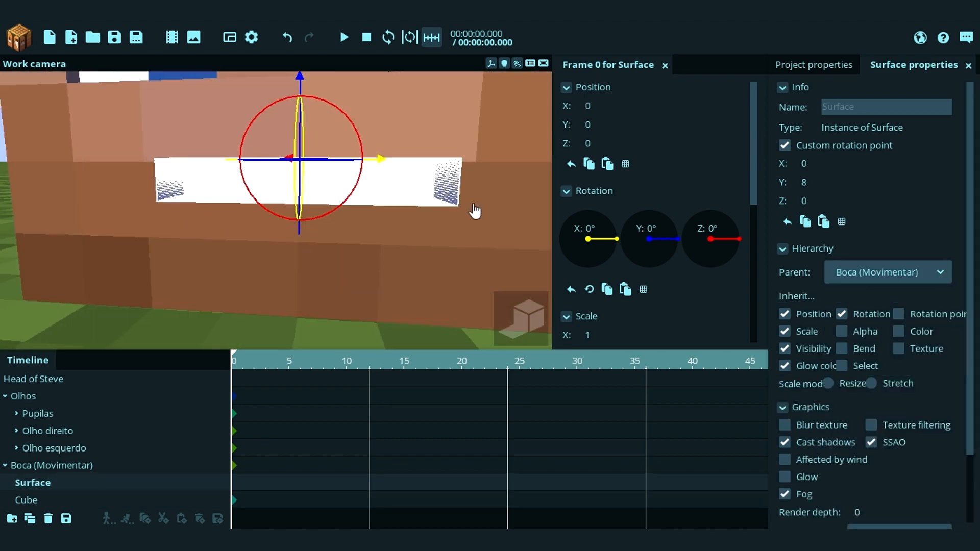
{"action": "right_click_drag", "start_coordinate": [475, 210], "coordinate": [385, 189]}
{"action": "left_click_drag", "start_coordinate": [281, 175], "coordinate": [302, 176]}
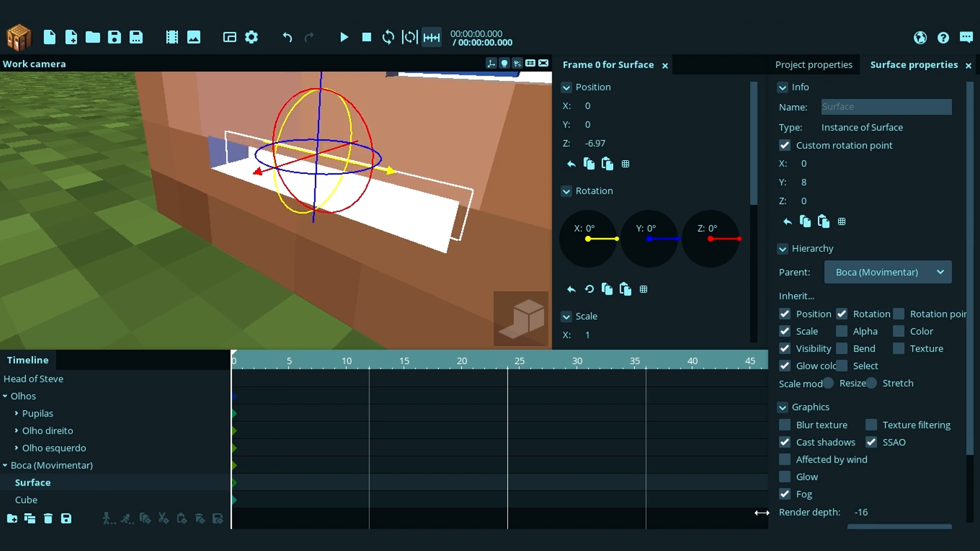
Step: Set the surface's render depth to -26
{"action": "mouse_move", "coordinate": [761, 513]}
{"action": "left_mouse_down"}
{"action": "mouse_move", "coordinate": [727, 517]}
{"action": "mouse_move", "coordinate": [868, 509]}
{"action": "left_mouse_up"}
{"action": "left_click_drag", "start_coordinate": [744, 520], "coordinate": [692, 523]}
{"action": "left_click_drag", "start_coordinate": [480, 178], "coordinate": [953, 479]}
{"action": "left_click_drag", "start_coordinate": [480, 188], "coordinate": [592, 240]}
{"action": "mouse_move", "coordinate": [394, 169]}
{"action": "left_mouse_down"}
{"action": "mouse_move", "coordinate": [383, 179]}
{"action": "mouse_move", "coordinate": [397, 175]}
{"action": "left_mouse_up"}
Step: Set the surface's blend color to dark red 2C0B0B and deselect it
{"action": "scroll", "coordinate": [647, 331], "scroll_direction": "down", "scroll_amount": 3}
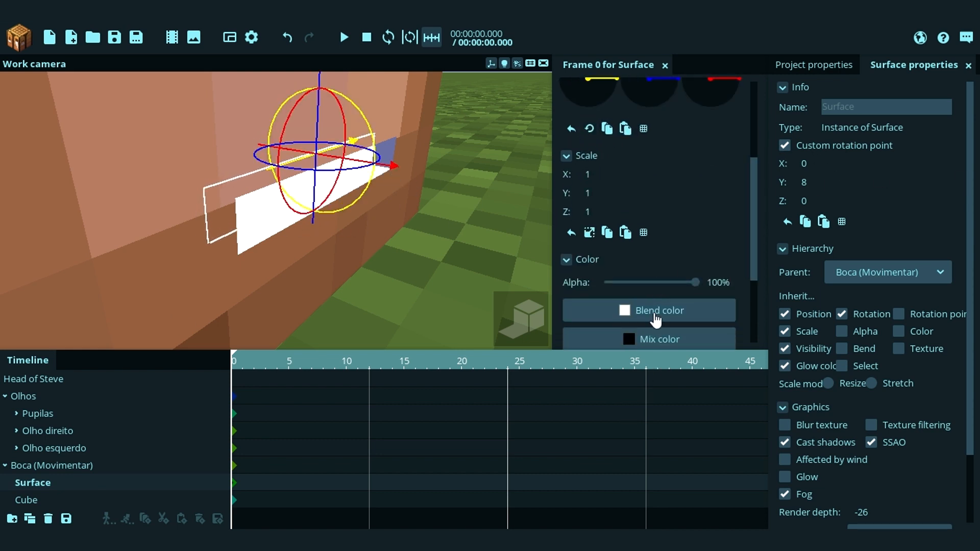
{"action": "left_click", "coordinate": [656, 320]}
{"action": "left_click_drag", "start_coordinate": [486, 330], "coordinate": [464, 314]}
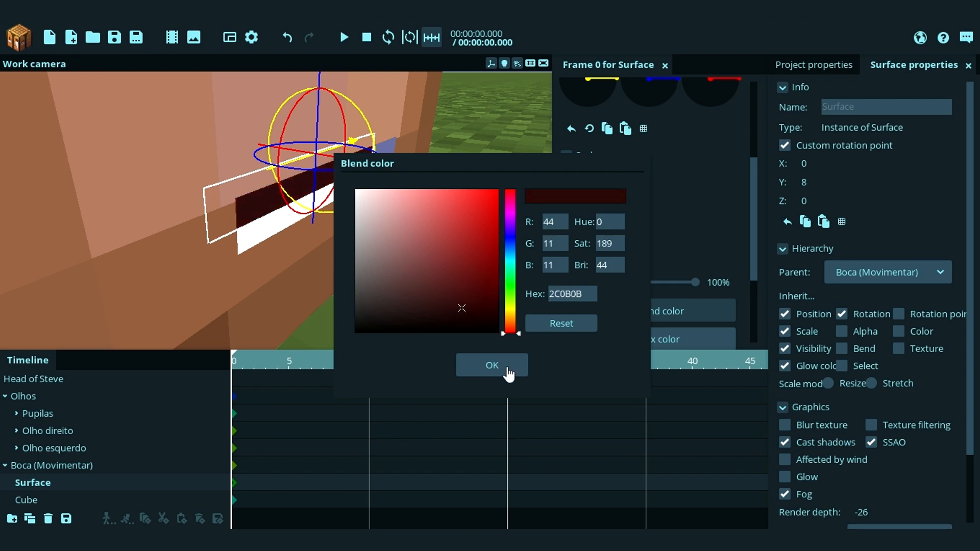
{"action": "left_click", "coordinate": [491, 365]}
{"action": "middle_click_drag", "start_coordinate": [486, 145], "coordinate": [398, 177]}
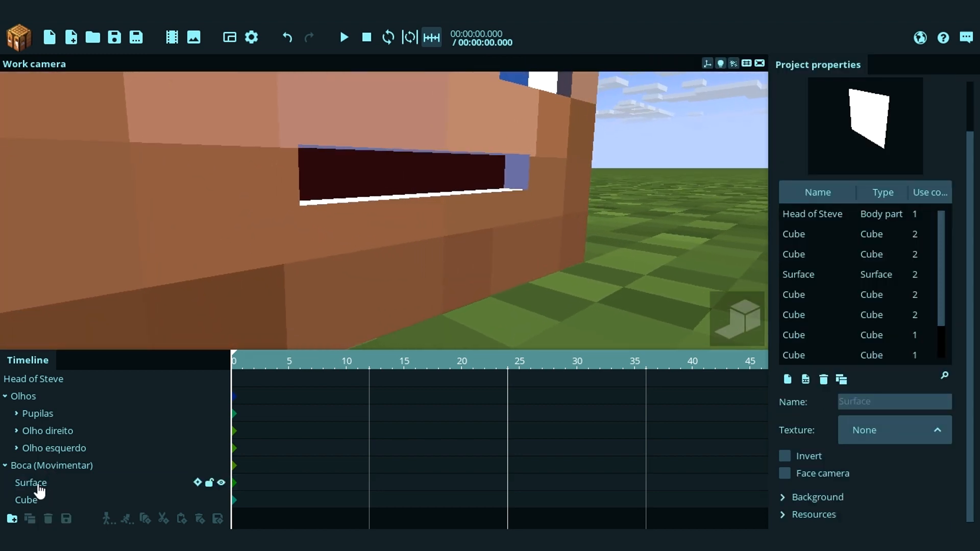
{"action": "left_click", "coordinate": [48, 501]}
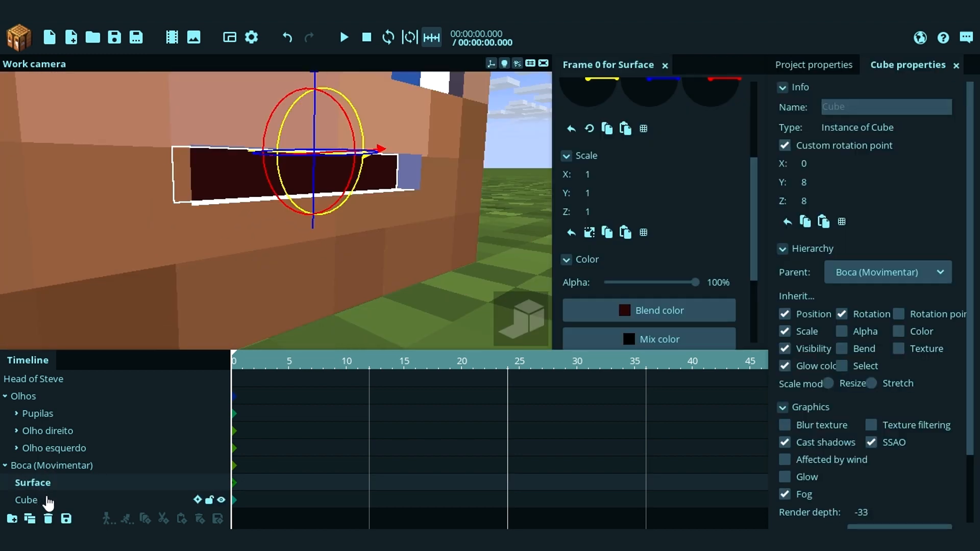
{"action": "left_click_drag", "start_coordinate": [754, 176], "coordinate": [754, 201]}
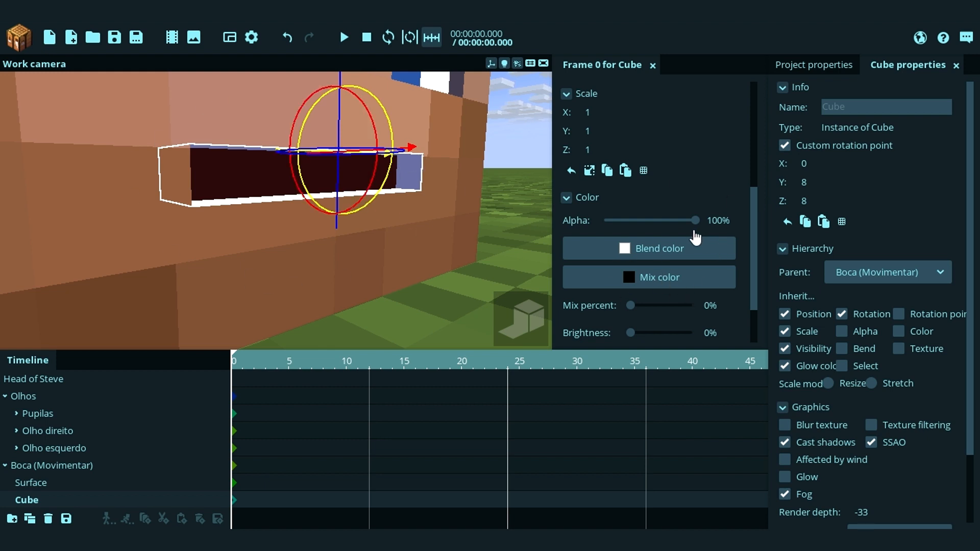
{"action": "left_click", "coordinate": [682, 251]}
{"action": "left_click", "coordinate": [489, 372]}
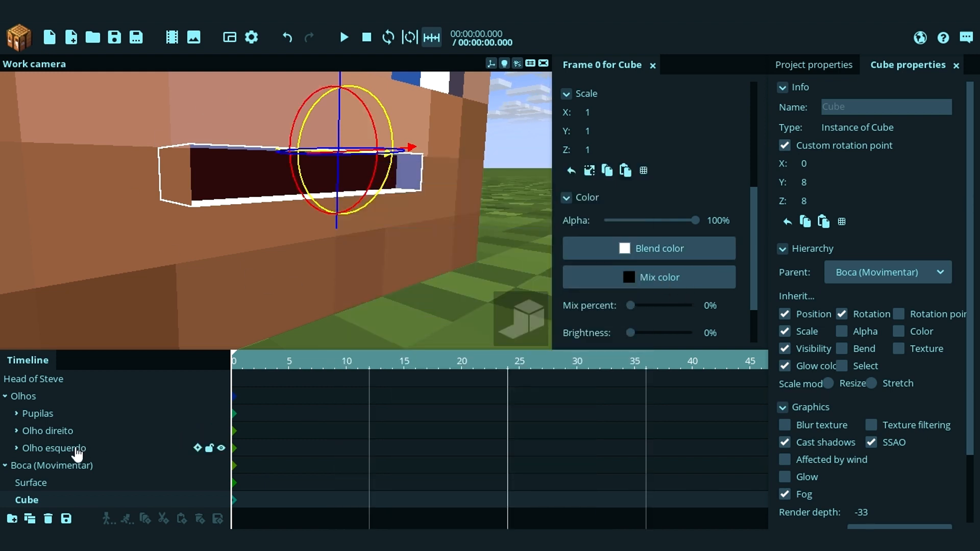
Step: Expand Olho esquerdo and copy the blend color hex code A88F7F from its Parede do olho cube
{"action": "left_click", "coordinate": [18, 464]}
{"action": "left_click", "coordinate": [16, 449]}
{"action": "left_click", "coordinate": [64, 450]}
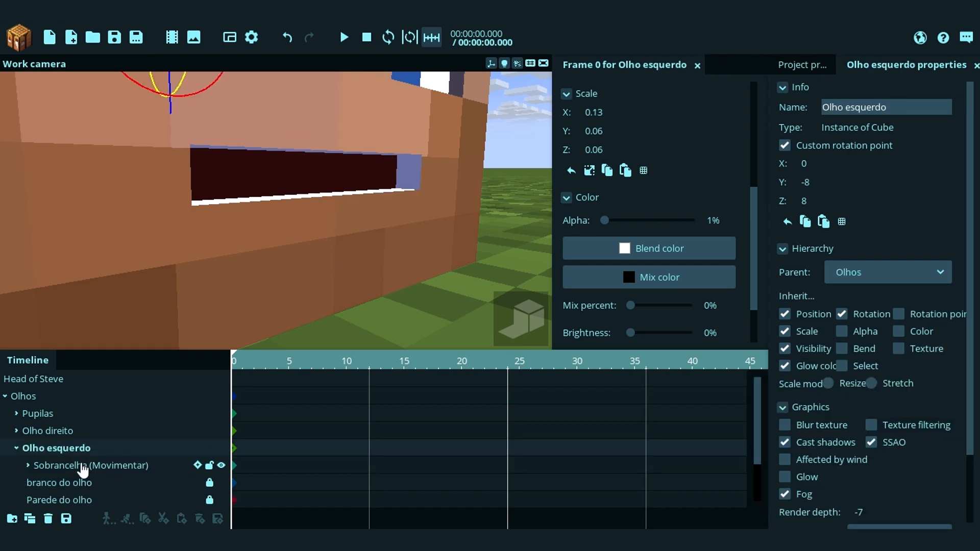
{"action": "double_click", "coordinate": [79, 465]}
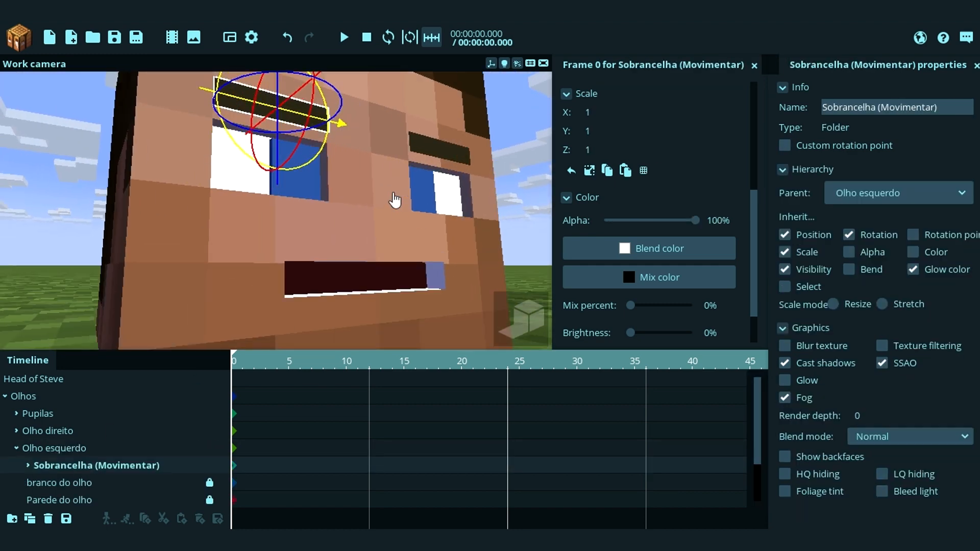
{"action": "left_click", "coordinate": [56, 448]}
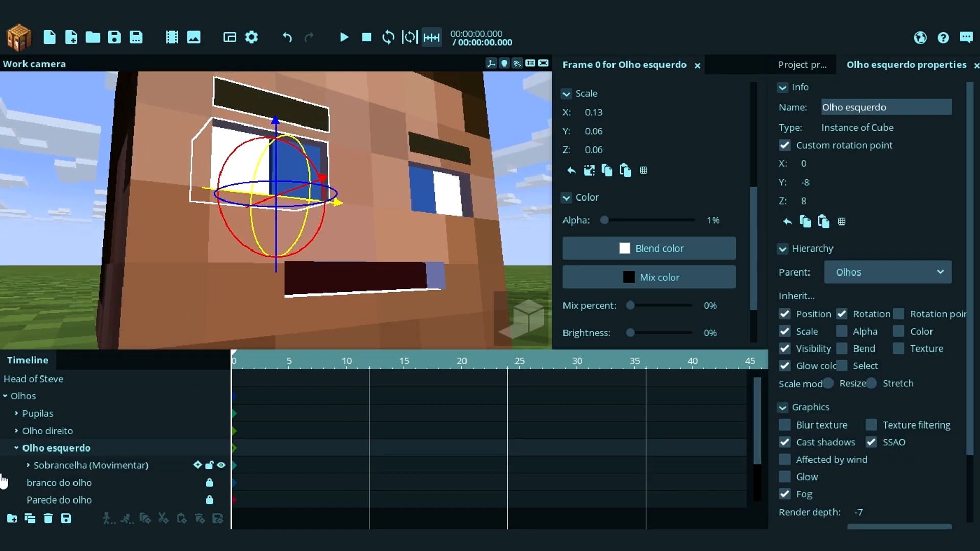
{"action": "left_click", "coordinate": [79, 481]}
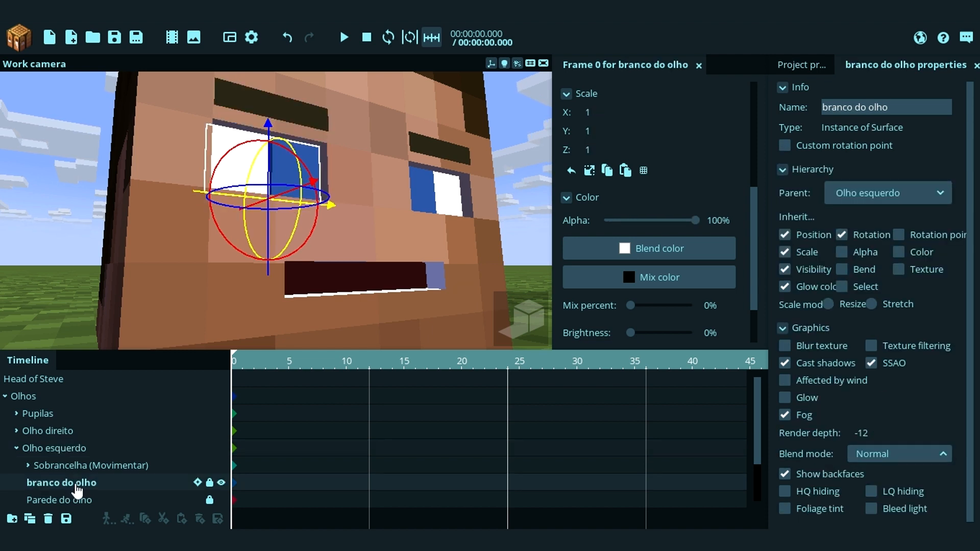
{"action": "scroll", "coordinate": [80, 485], "scroll_direction": "down", "scroll_amount": 1}
{"action": "left_click", "coordinate": [76, 466]}
{"action": "left_click", "coordinate": [645, 251]}
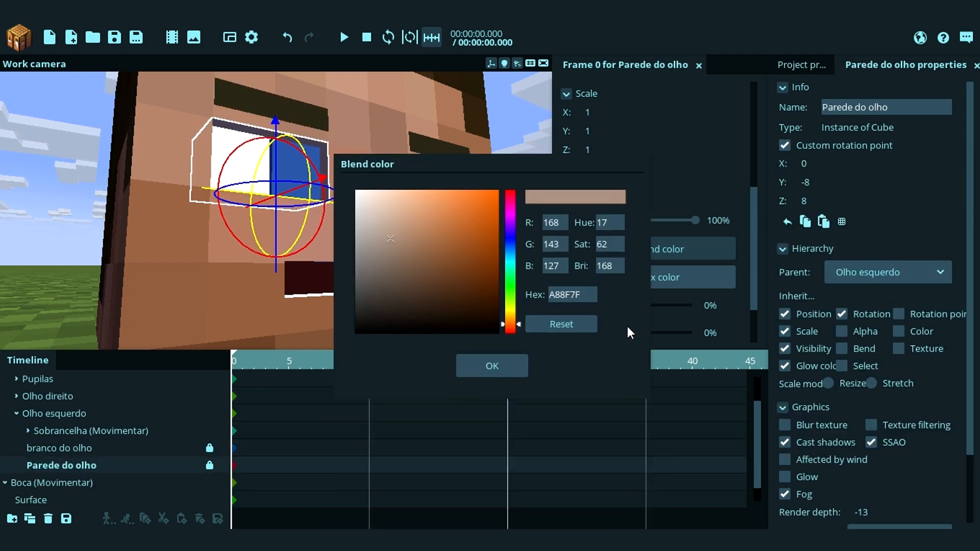
{"action": "double_click", "coordinate": [583, 295]}
{"action": "key", "text": "ctrl+c"}
{"action": "left_click", "coordinate": [515, 377]}
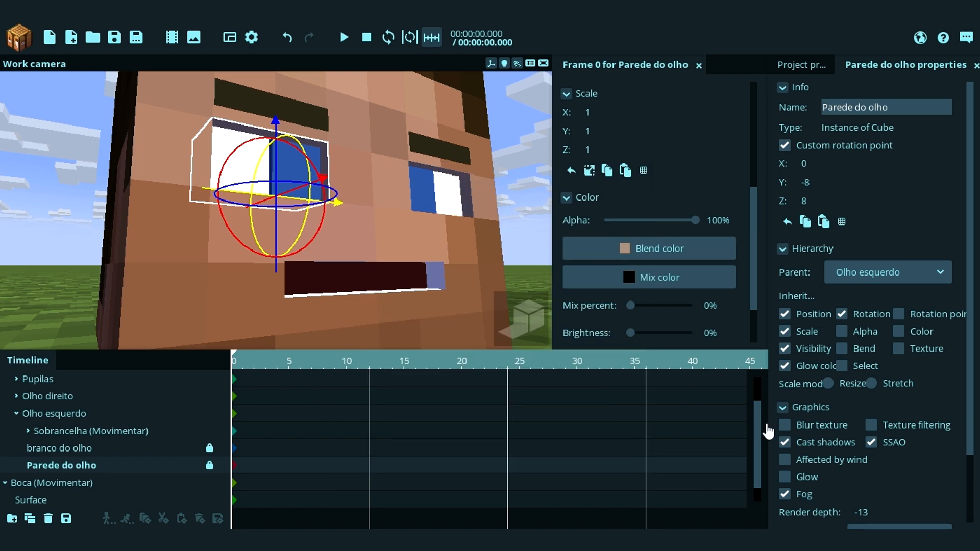
Step: Paste A88F7F as the blend color of the cube under Boca (Movimentar), then deselect and check the mouth
{"action": "scroll", "coordinate": [760, 439], "scroll_direction": "down", "scroll_amount": 1}
{"action": "left_click", "coordinate": [26, 502]}
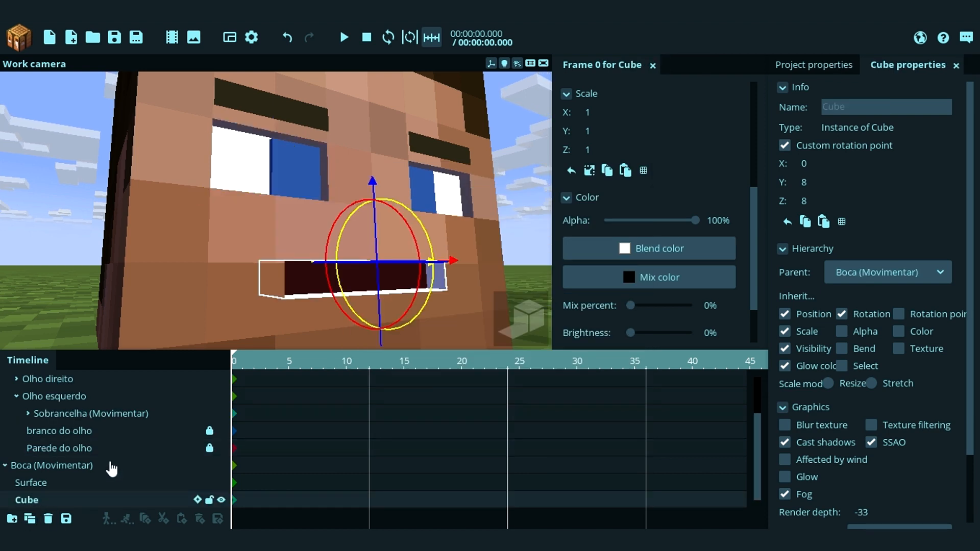
{"action": "left_click", "coordinate": [699, 245]}
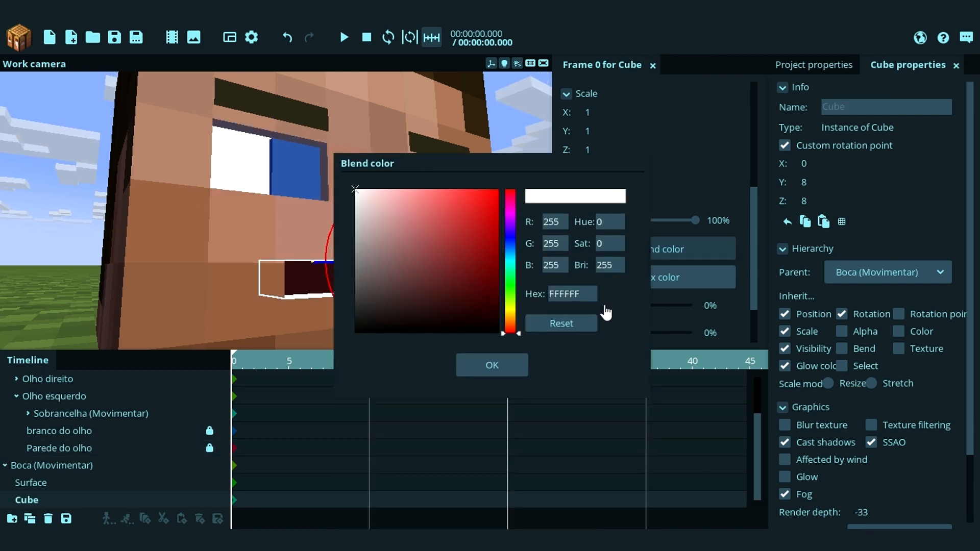
{"action": "double_click", "coordinate": [579, 294]}
{"action": "key", "text": "ctrl+v"}
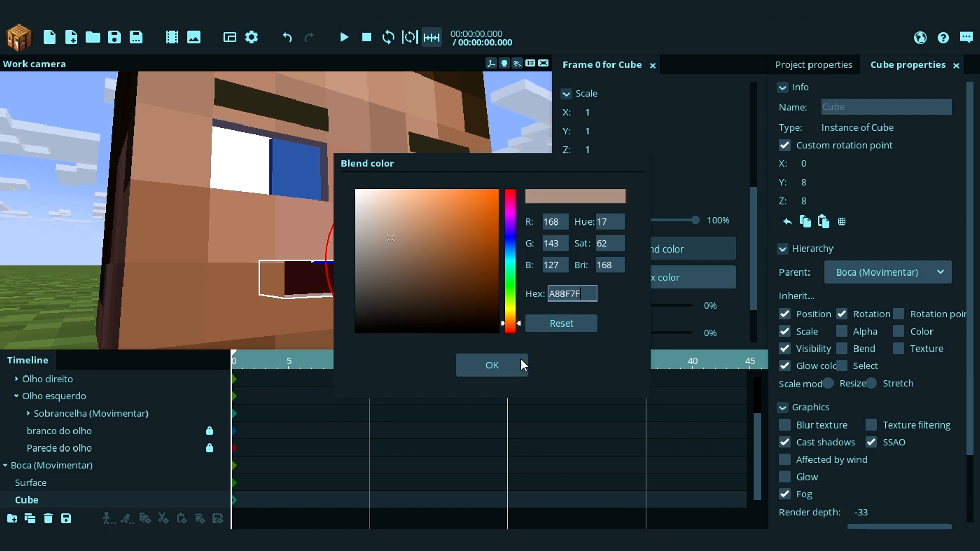
{"action": "left_click", "coordinate": [495, 366]}
{"action": "left_click", "coordinate": [527, 218]}
{"action": "left_click_drag", "start_coordinate": [526, 218], "coordinate": [552, 252]}
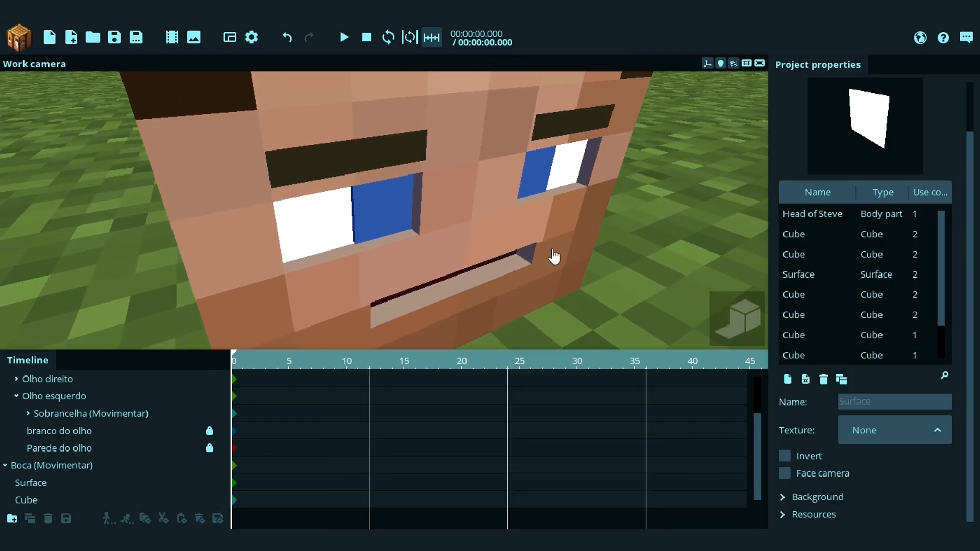
{"action": "left_click_drag", "start_coordinate": [477, 284], "coordinate": [442, 316]}
{"action": "scroll", "coordinate": [477, 284], "scroll_direction": "down", "scroll_amount": 4}
{"action": "scroll", "coordinate": [477, 284], "scroll_direction": "up", "scroll_amount": 5}
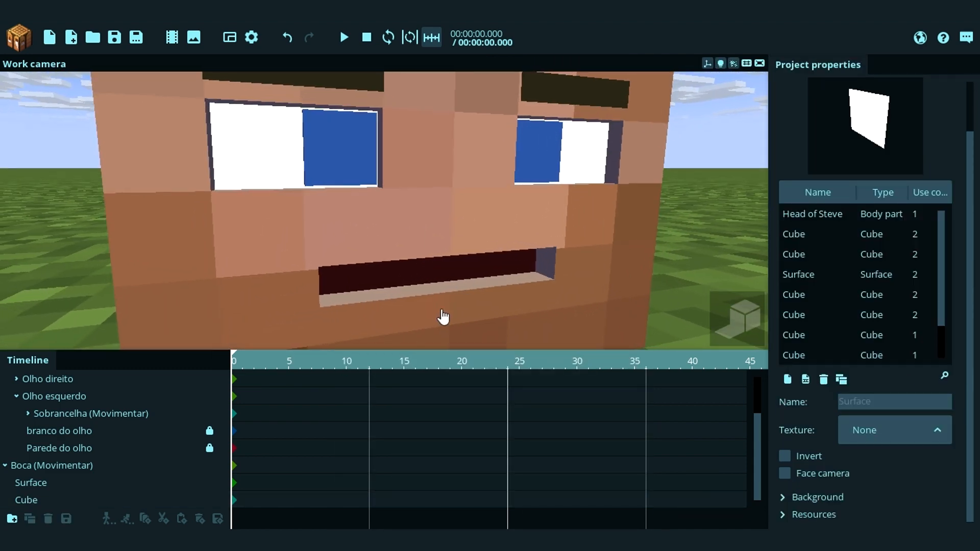
Step: Add a new cube to the scene and deselect it, leaving the Steve head in view
{"action": "left_click", "coordinate": [21, 28]}
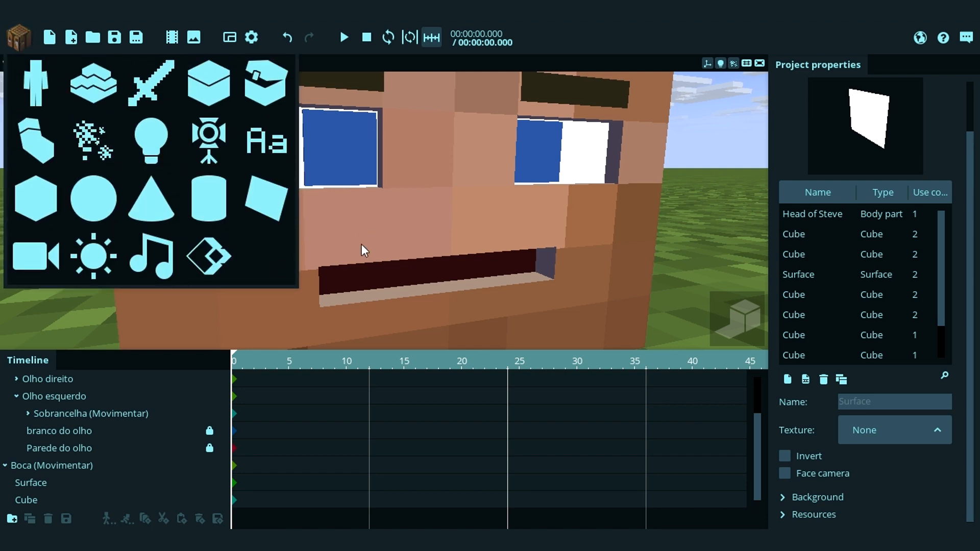
{"action": "left_click", "coordinate": [35, 206]}
{"action": "left_click", "coordinate": [447, 268]}
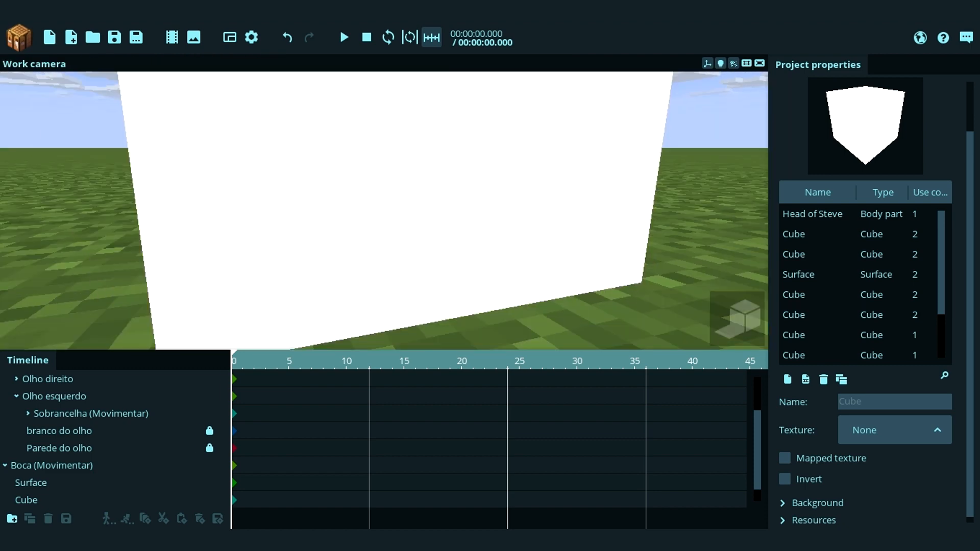
{"action": "left_click_drag", "start_coordinate": [394, 240], "coordinate": [394, 256]}
{"action": "scroll", "coordinate": [394, 256], "scroll_direction": "down", "scroll_amount": 3}
{"action": "left_click", "coordinate": [393, 256]}
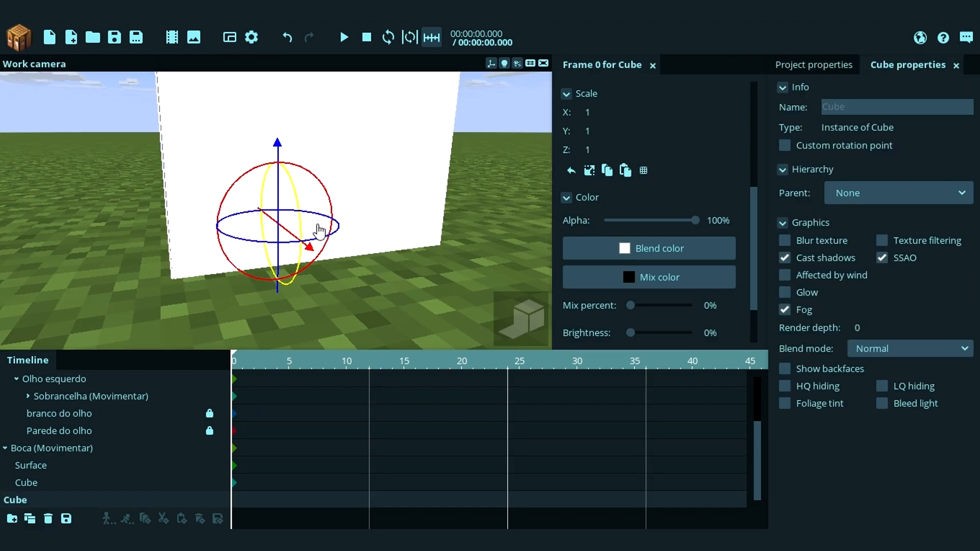
{"action": "middle_click_drag", "start_coordinate": [318, 228], "coordinate": [136, 255]}
{"action": "scroll", "coordinate": [136, 256], "scroll_direction": "up", "scroll_amount": 4}
{"action": "left_click", "coordinate": [499, 217]}
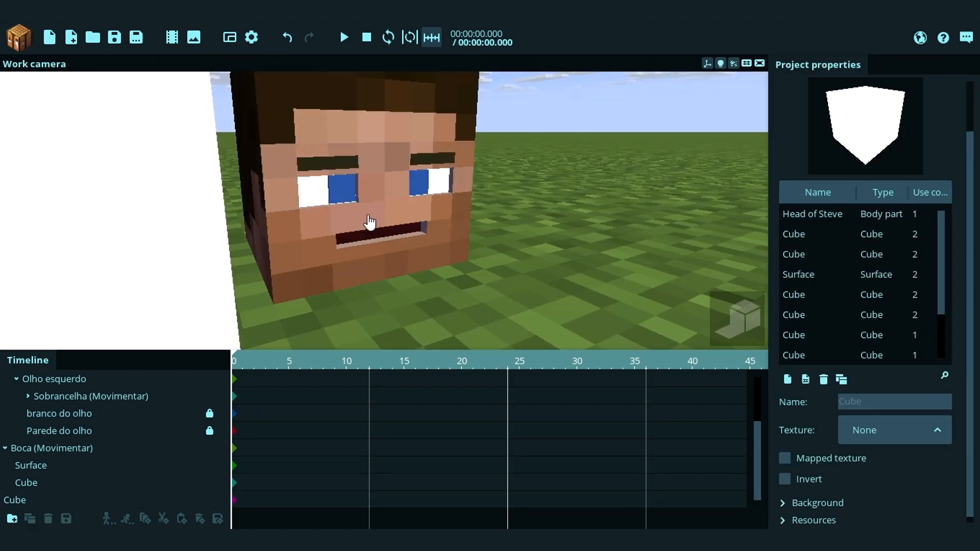
Step: Rename the dark red surface under Boca (Movimentar) as "Fundo da boca"
{"action": "left_click", "coordinate": [49, 466]}
{"action": "left_click", "coordinate": [886, 106]}
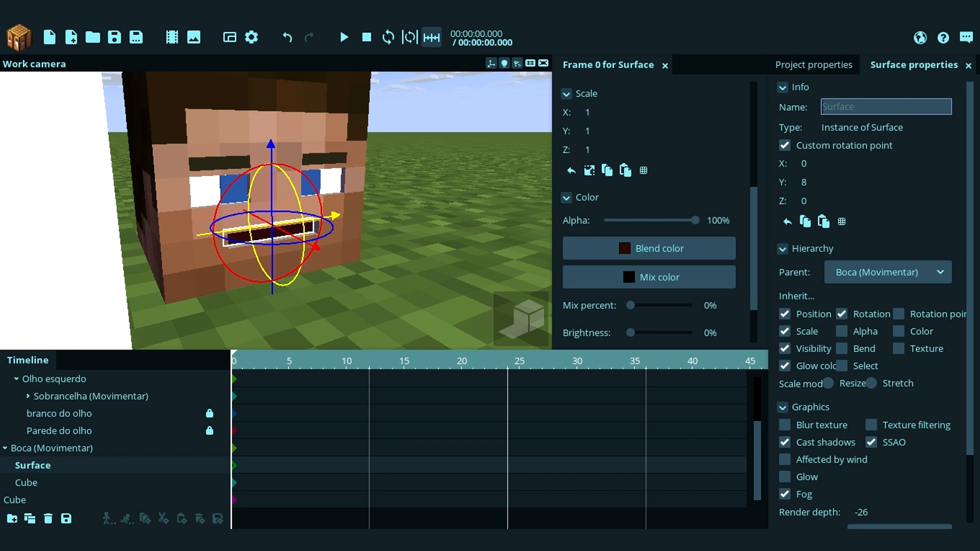
{"action": "type", "text": "Fund"}
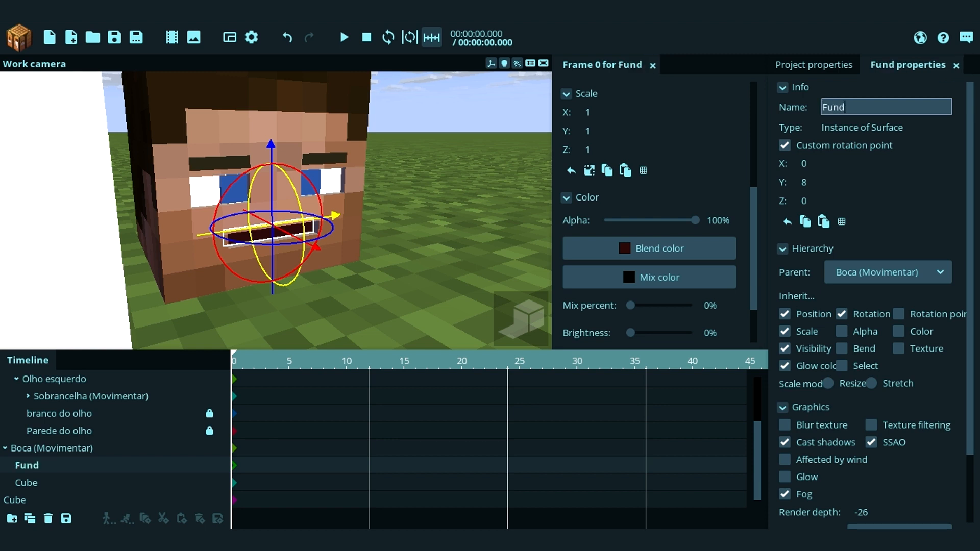
{"action": "type", "text": "o da boca"}
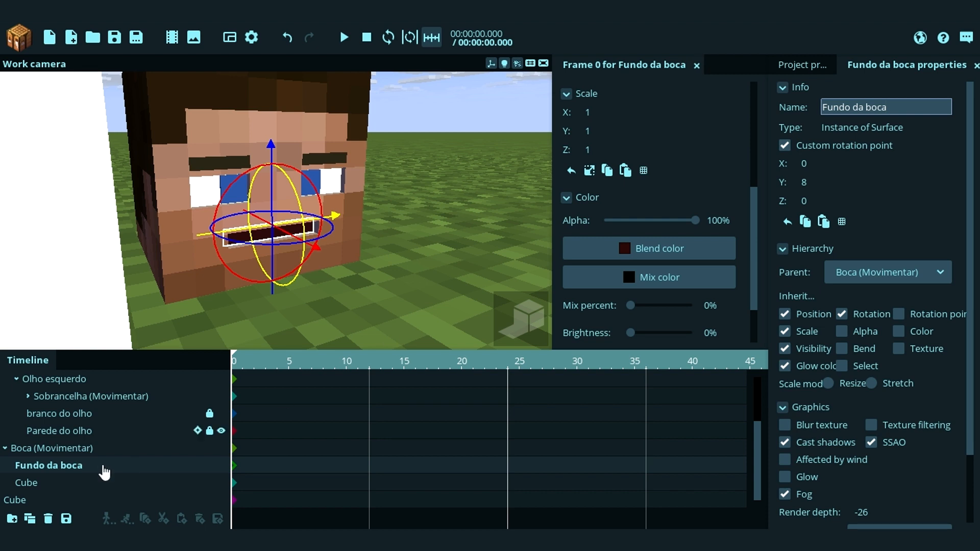
Step: Rename the cube under Boca (Movimentar) as "Parede da boca" and deselect it
{"action": "left_click", "coordinate": [26, 484]}
{"action": "left_click", "coordinate": [886, 107]}
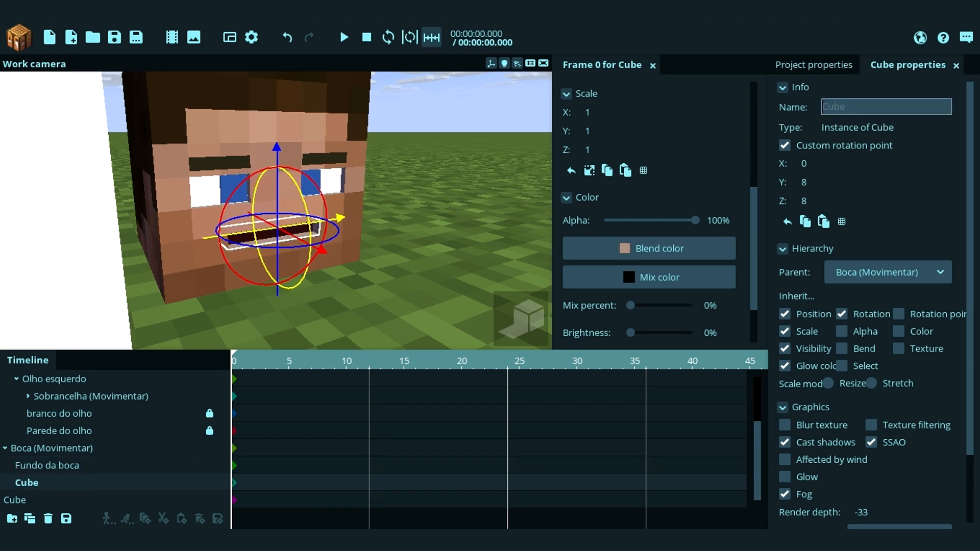
{"action": "type", "text": "Parede d"}
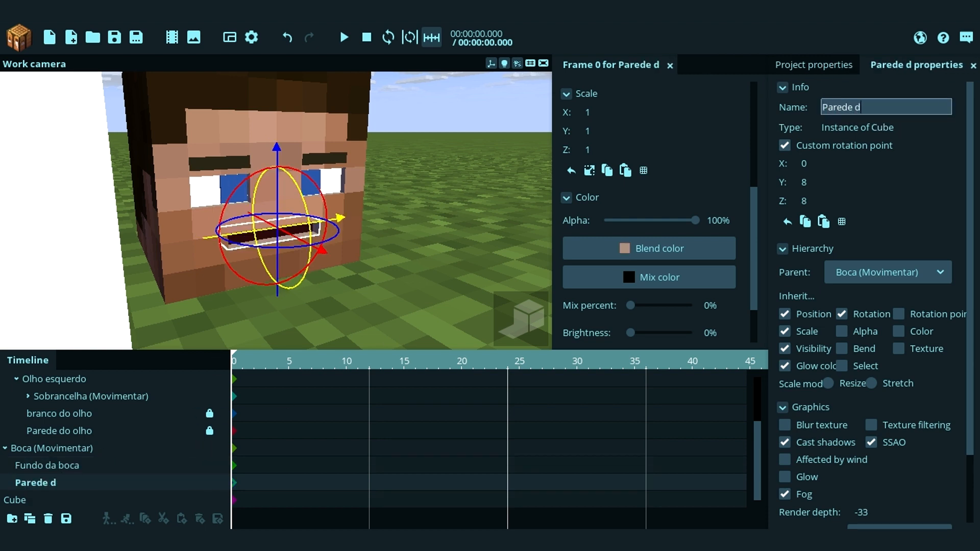
{"action": "type", "text": "o boca"}
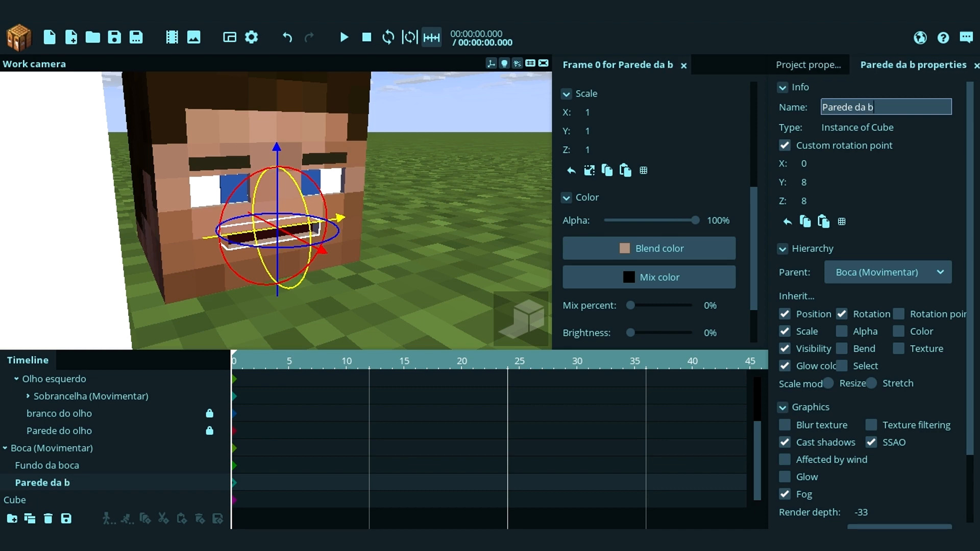
{"action": "left_click", "coordinate": [459, 231]}
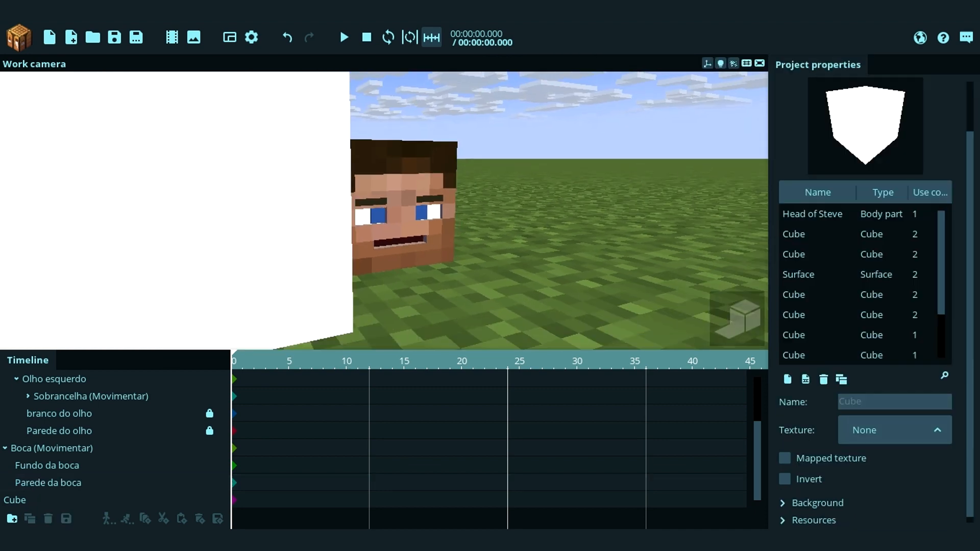
Step: Lock Fundo da boca and Parede da boca, and select Boca (Movimentar) on the head
{"action": "left_click", "coordinate": [212, 465]}
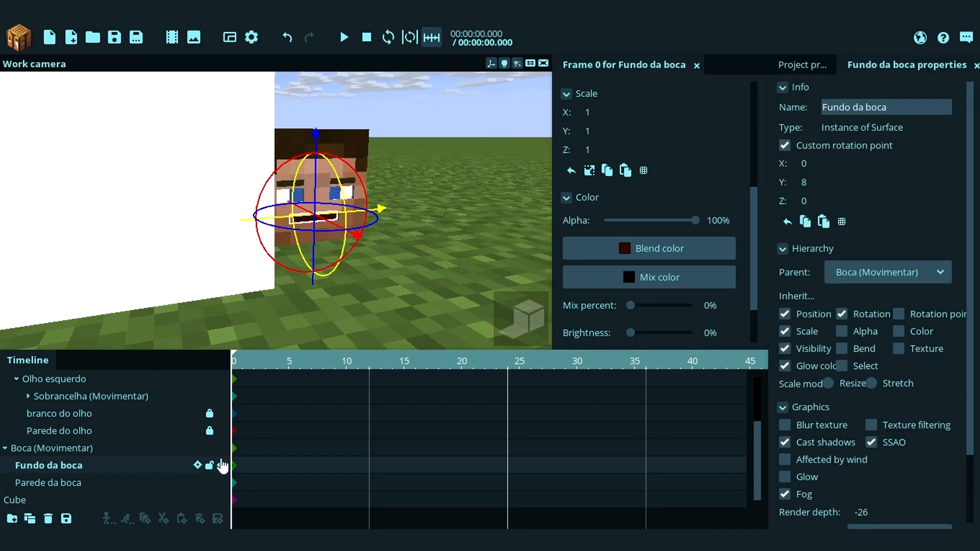
{"action": "left_click", "coordinate": [210, 482]}
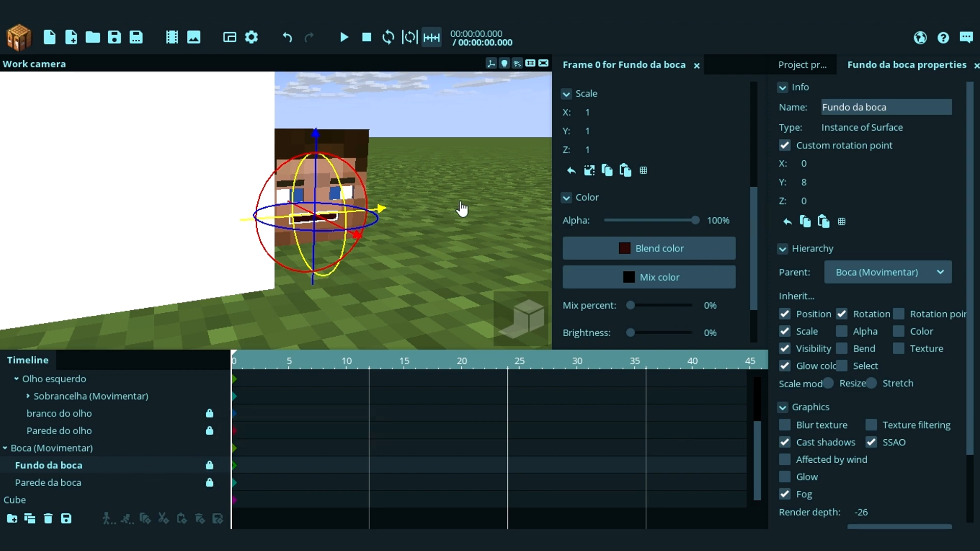
{"action": "key", "text": "d"}
{"action": "right_click_drag", "start_coordinate": [463, 209], "coordinate": [430, 223]}
{"action": "key", "text": "w"}
{"action": "left_click_drag", "start_coordinate": [426, 221], "coordinate": [442, 236]}
{"action": "left_click", "coordinate": [71, 452]}
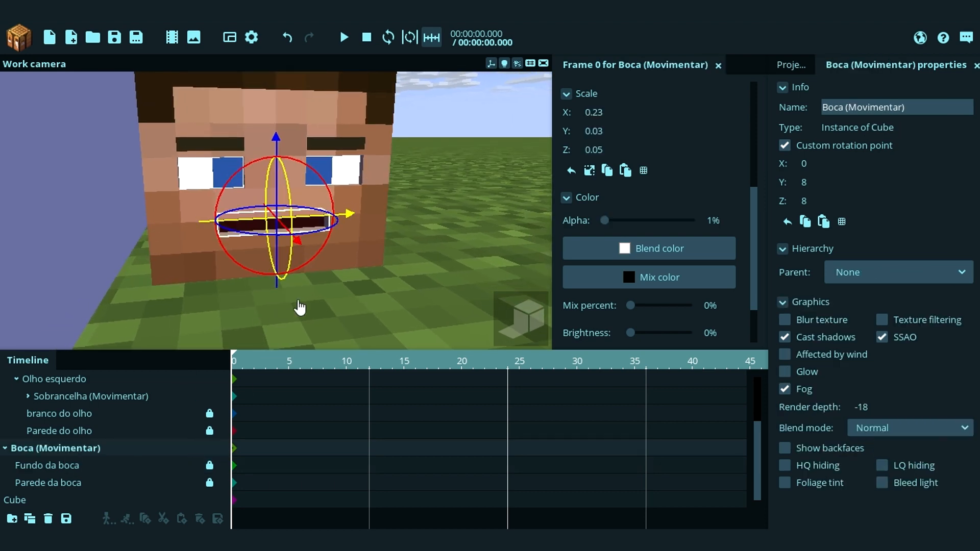
{"action": "right_click_drag", "start_coordinate": [412, 281], "coordinate": [411, 277]}
{"action": "key", "text": "s"}
Step: Select the new white cube and set its parent to Boca (Movimentar)
{"action": "left_click", "coordinate": [118, 237]}
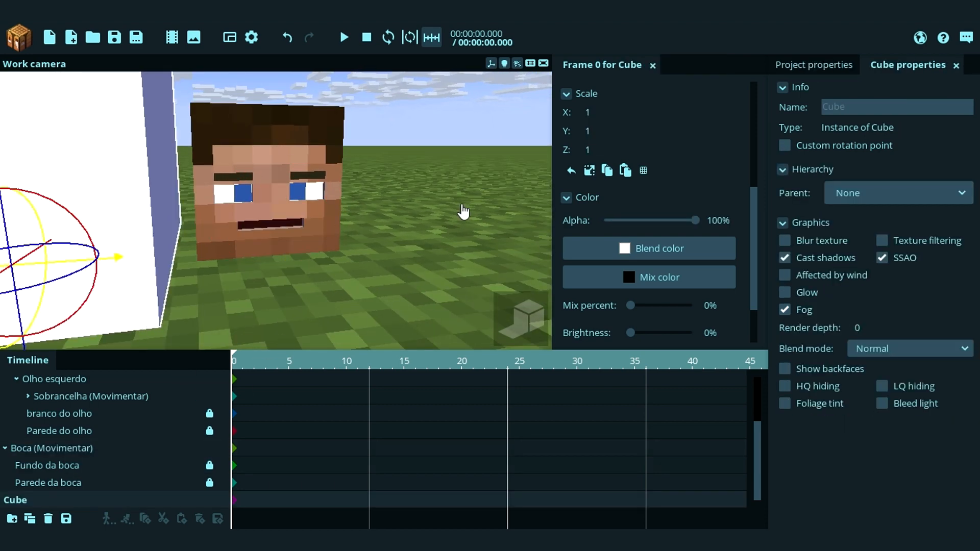
{"action": "key", "text": "s"}
{"action": "right_click_drag", "start_coordinate": [368, 216], "coordinate": [368, 215]}
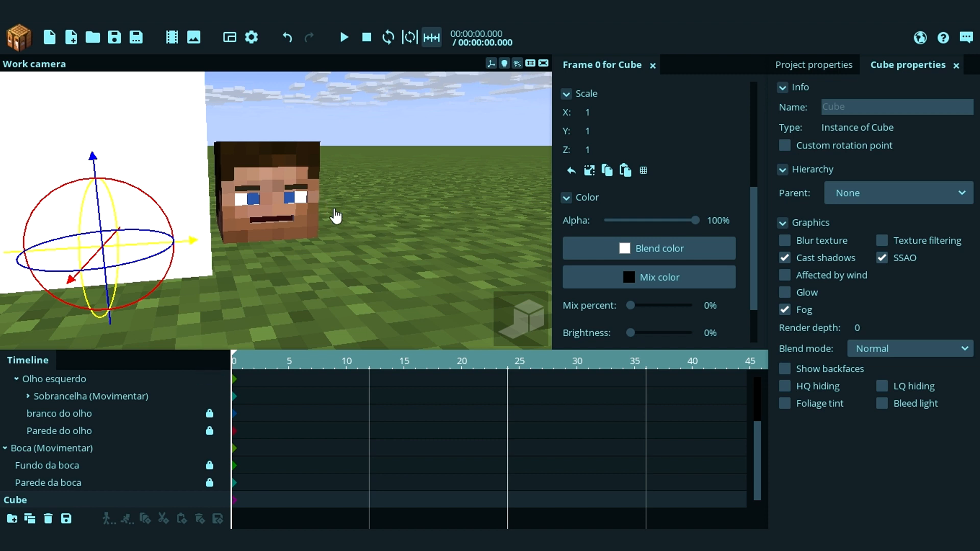
{"action": "left_click_drag", "start_coordinate": [334, 210], "coordinate": [248, 280]}
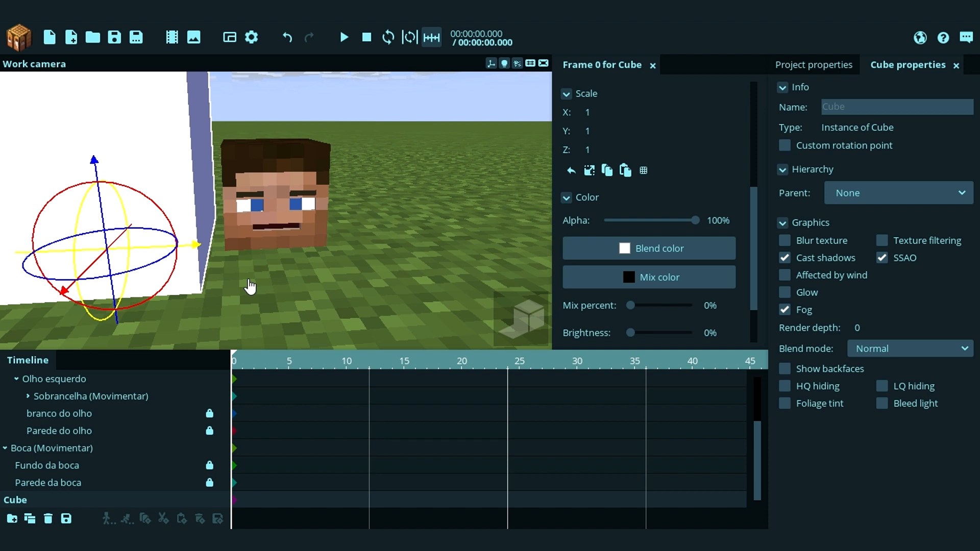
{"action": "right_click_drag", "start_coordinate": [257, 271], "coordinate": [247, 265]}
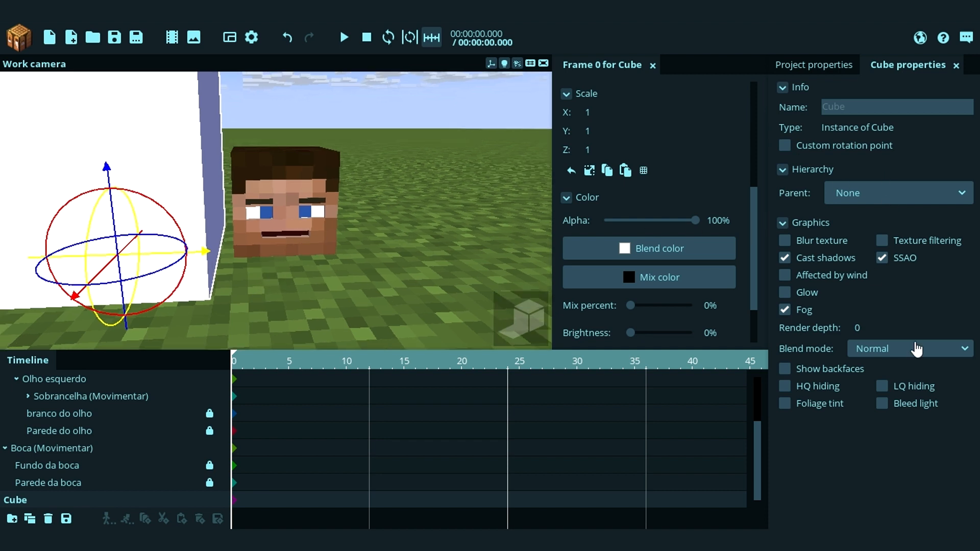
{"action": "left_click", "coordinate": [884, 202]}
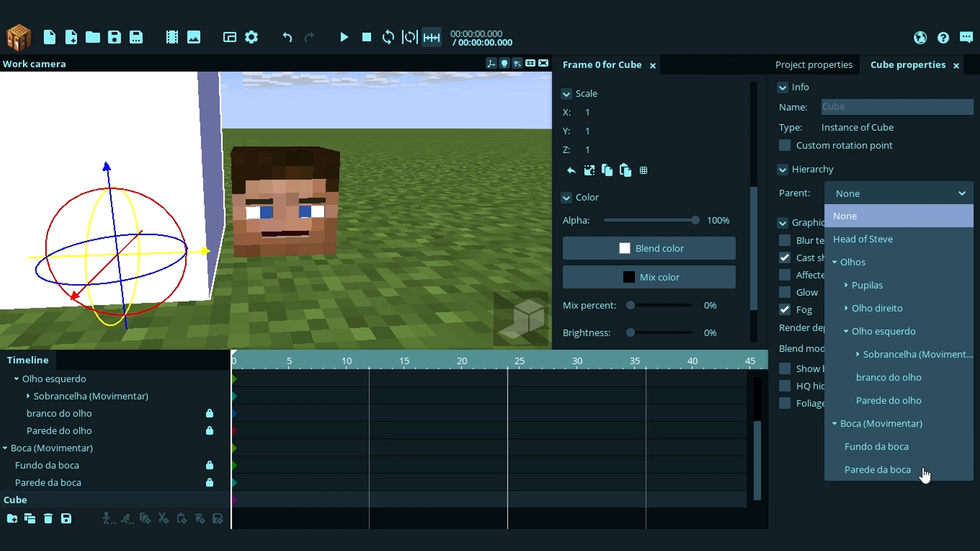
{"action": "left_click", "coordinate": [908, 429]}
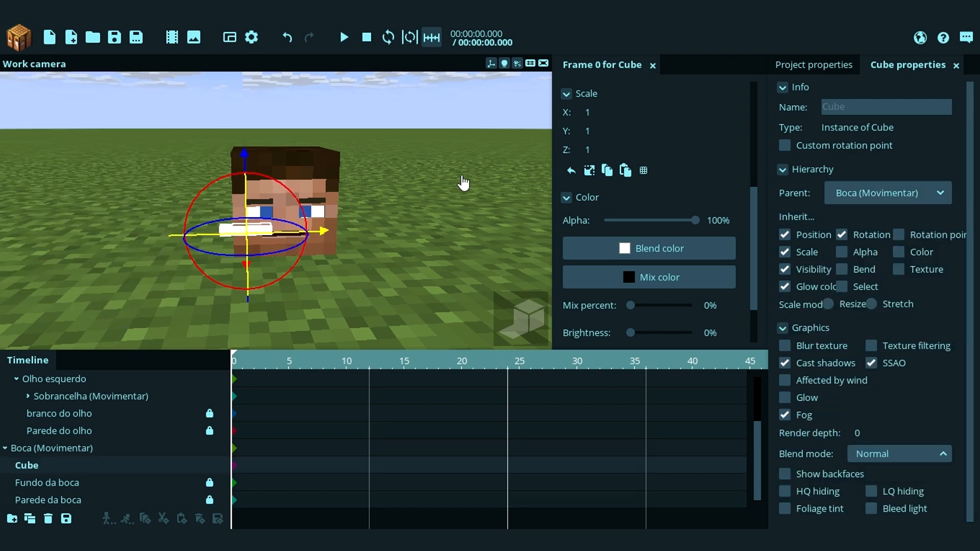
Step: Reset the white cube's Z and X positions to 0
{"action": "scroll", "coordinate": [715, 194], "scroll_direction": "up", "scroll_amount": 3}
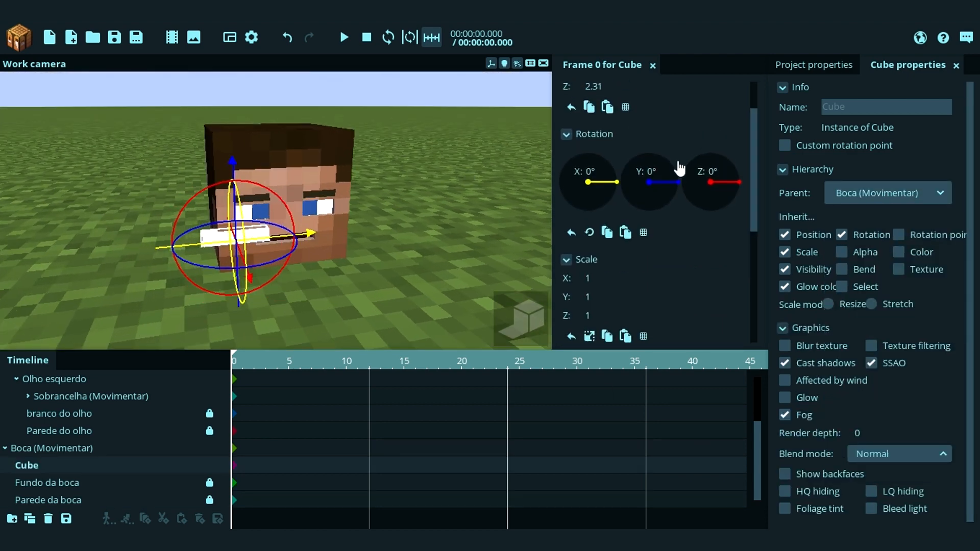
{"action": "scroll", "coordinate": [621, 122], "scroll_direction": "up", "scroll_amount": 2}
{"action": "right_click", "coordinate": [608, 147]}
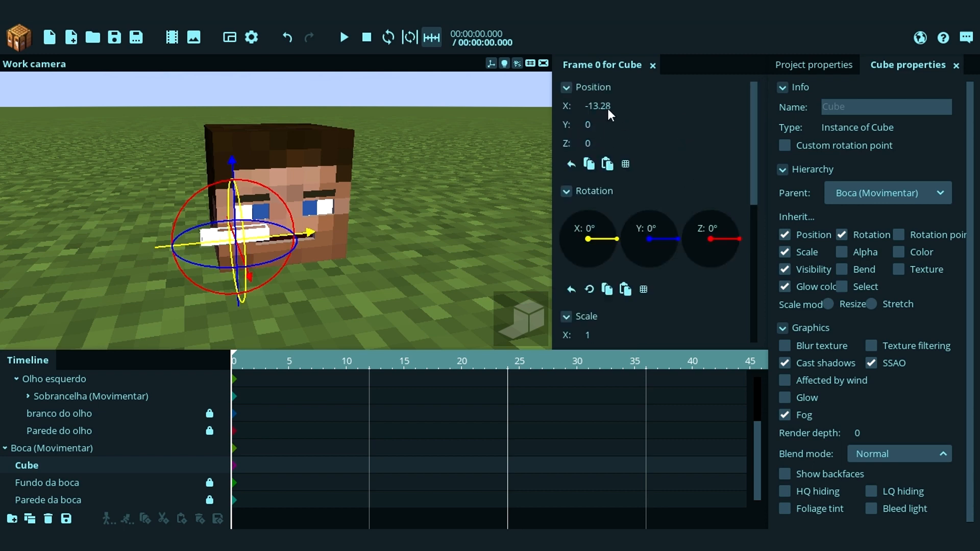
{"action": "right_click", "coordinate": [609, 109]}
Step: Set the white cube's Y position to -16, bringing it to the front of the mouth
{"action": "left_click_drag", "start_coordinate": [441, 194], "coordinate": [469, 174]}
{"action": "scroll", "coordinate": [441, 194], "scroll_direction": "up", "scroll_amount": 4}
{"action": "left_click_drag", "start_coordinate": [614, 127], "coordinate": [572, 127]}
{"action": "left_click", "coordinate": [614, 128]}
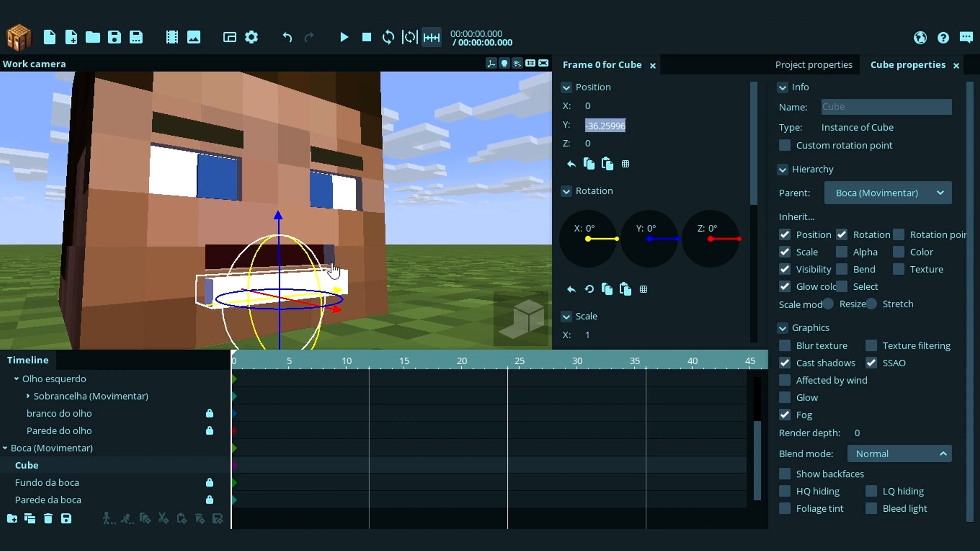
{"action": "left_click", "coordinate": [652, 132]}
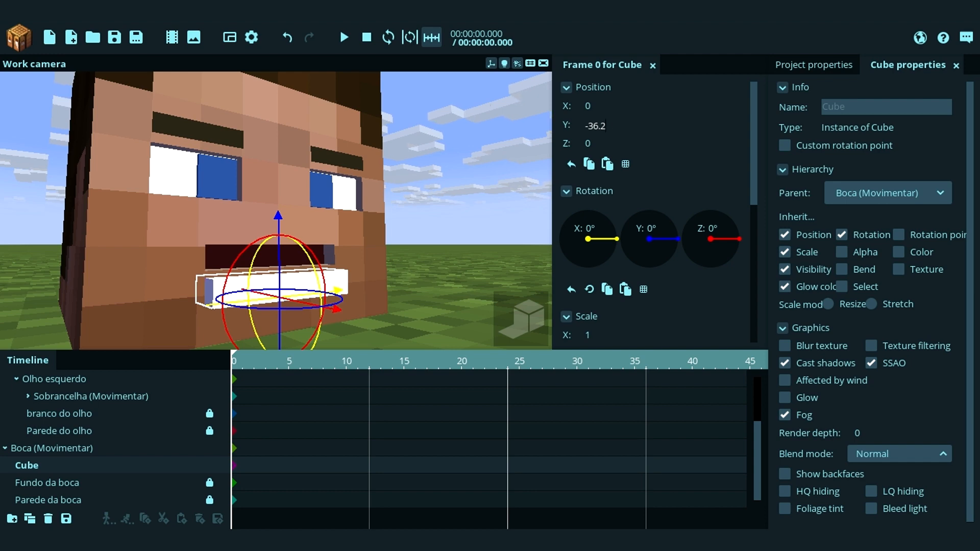
{"action": "key", "text": "BackSpace"}
{"action": "key", "text": "BackSpace"}
{"action": "key", "text": "BackSpace"}
{"action": "key", "text": "BackSpace"}
{"action": "type", "text": "1"}
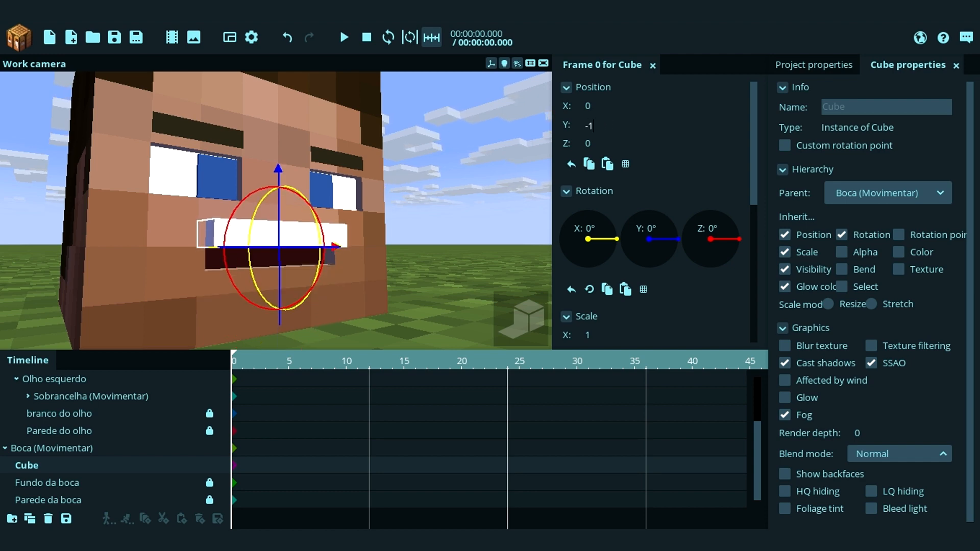
{"action": "type", "text": "6"}
Step: Move the white cube along Z to about -10.44 and set its render depth to -23
{"action": "left_click_drag", "start_coordinate": [423, 124], "coordinate": [480, 184]}
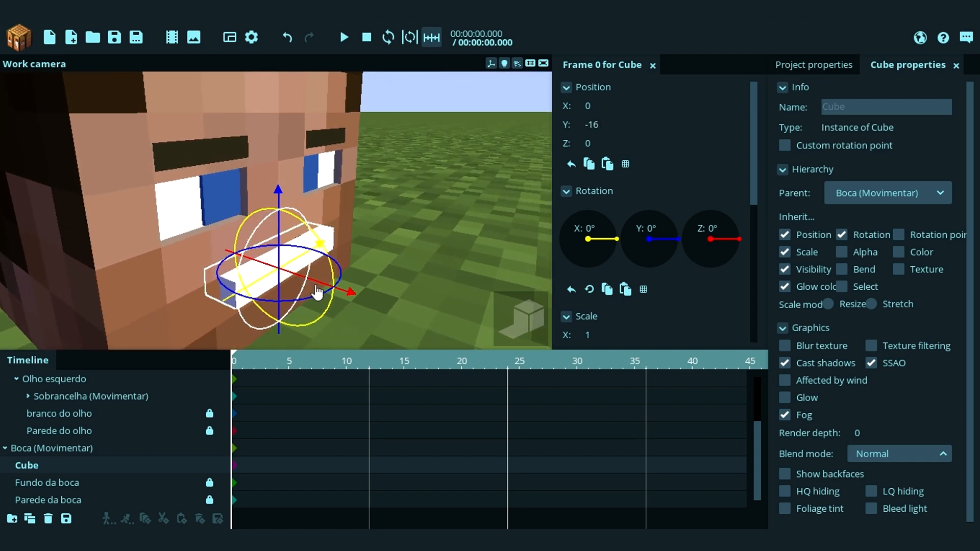
{"action": "left_click_drag", "start_coordinate": [318, 285], "coordinate": [291, 285]}
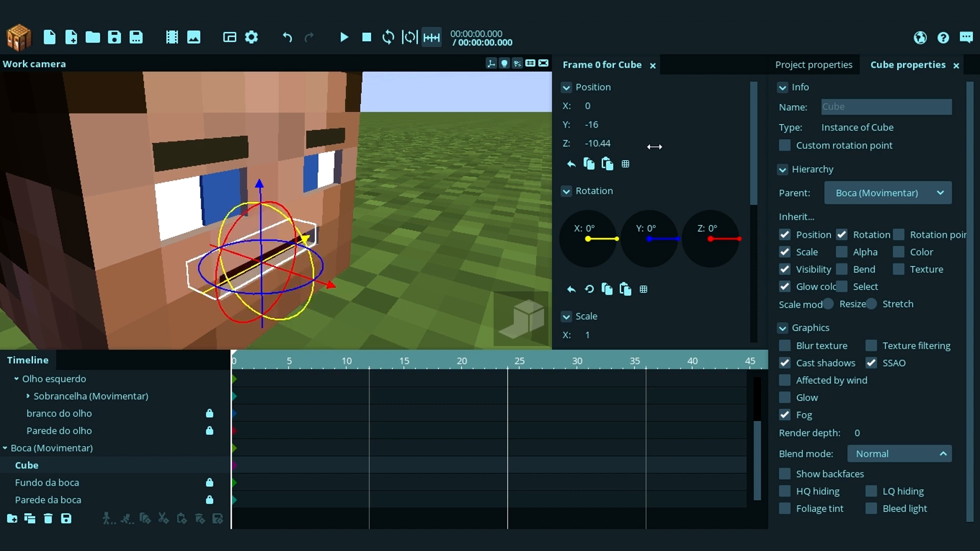
{"action": "scroll", "coordinate": [753, 194], "scroll_direction": "down", "scroll_amount": 3}
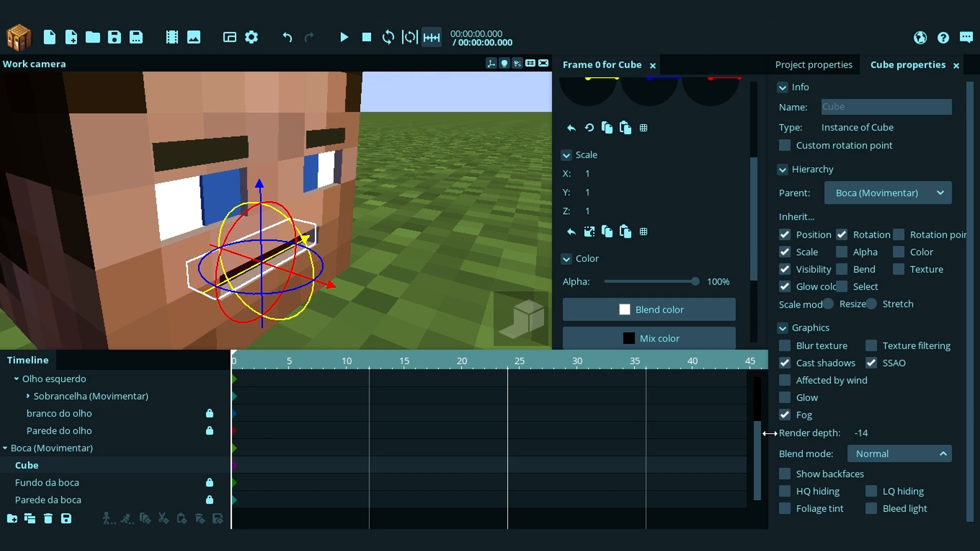
{"action": "left_click_drag", "start_coordinate": [851, 440], "coordinate": [735, 447]}
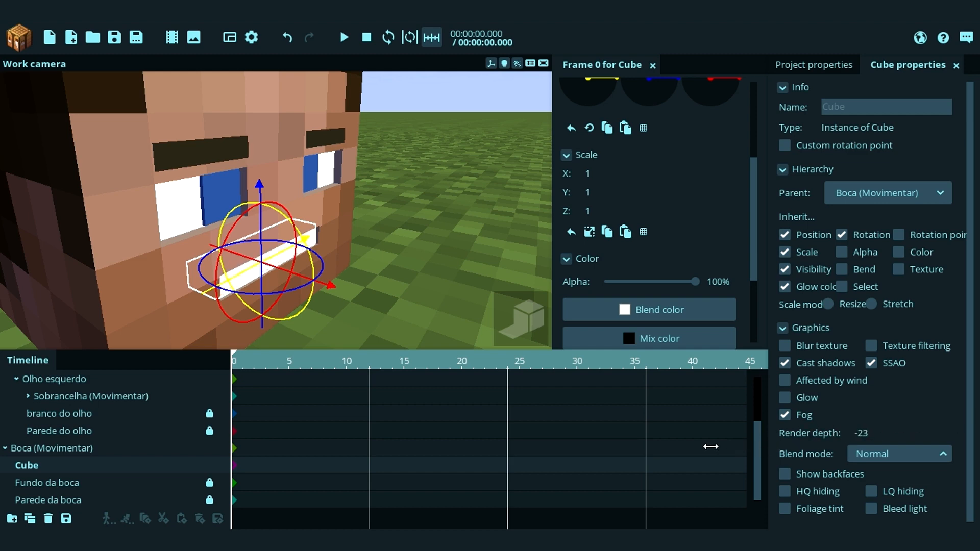
Step: Reduce the white cube's Y scale to 0.40 so it fills only part of the mouth opening
{"action": "left_click_drag", "start_coordinate": [492, 239], "coordinate": [475, 212]}
{"action": "scroll", "coordinate": [492, 238], "scroll_direction": "up", "scroll_amount": 3}
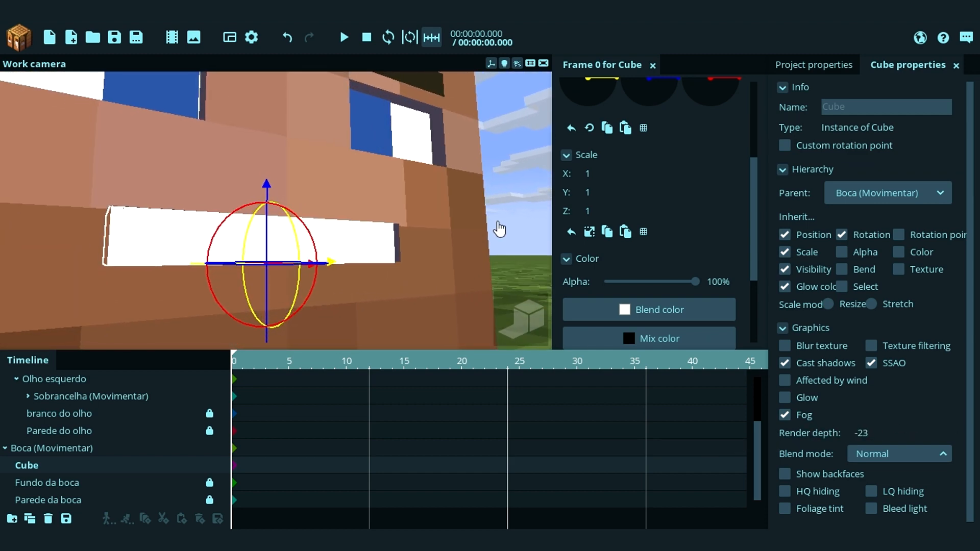
{"action": "left_click_drag", "start_coordinate": [615, 194], "coordinate": [580, 192]}
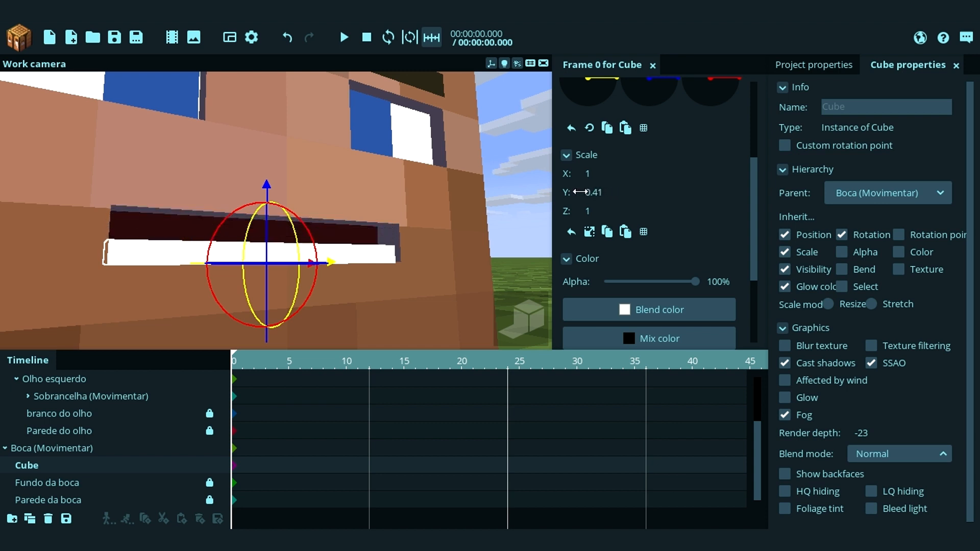
Step: Try narrowing the white cube along X, undo it, and set its Z scale to 0.23
{"action": "middle_click_drag", "start_coordinate": [526, 131], "coordinate": [546, 158]}
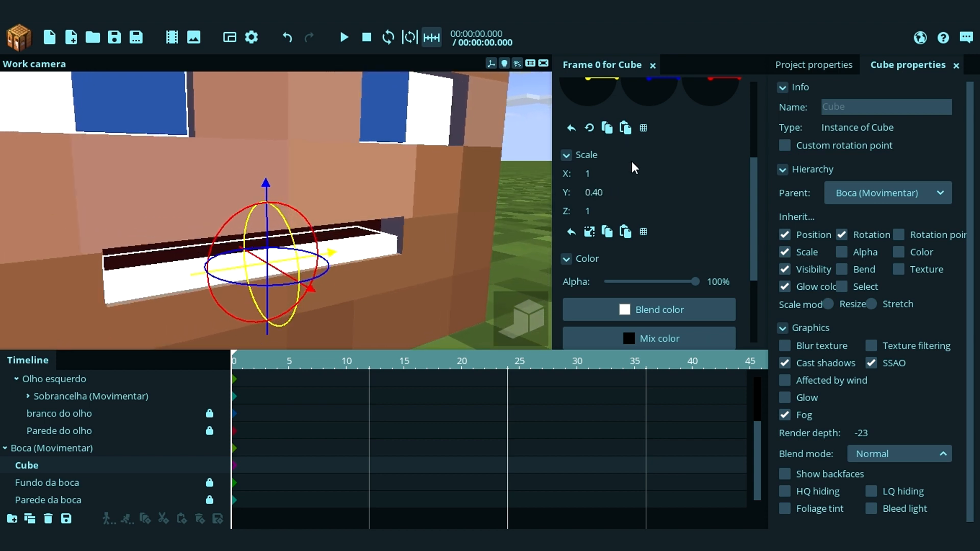
{"action": "left_click_drag", "start_coordinate": [610, 171], "coordinate": [606, 173]}
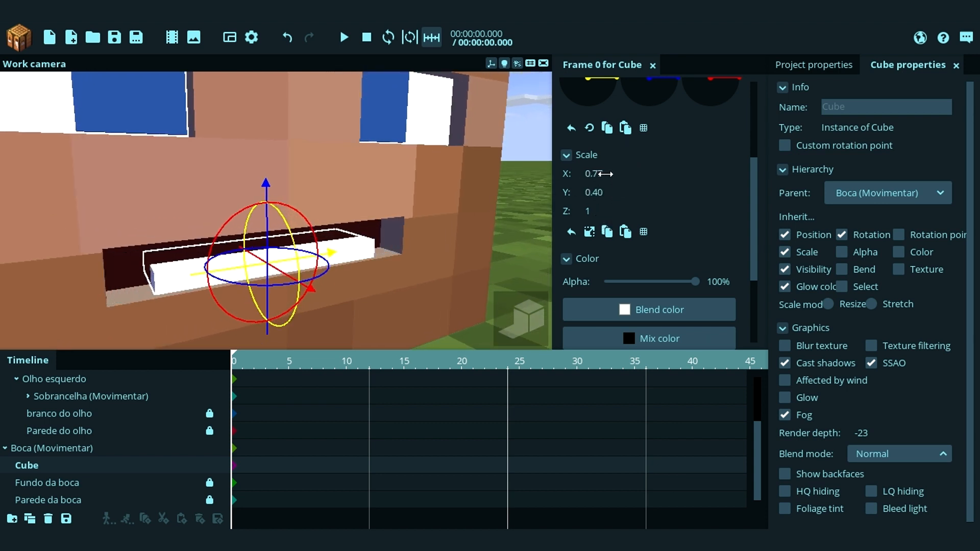
{"action": "key", "text": "ctrl+z"}
{"action": "left_click_drag", "start_coordinate": [611, 211], "coordinate": [571, 213]}
Step: Shift the thinned white cube along its depth axis inside the mouth and check the face from the front
{"action": "middle_click_drag", "start_coordinate": [540, 215], "coordinate": [300, 284]}
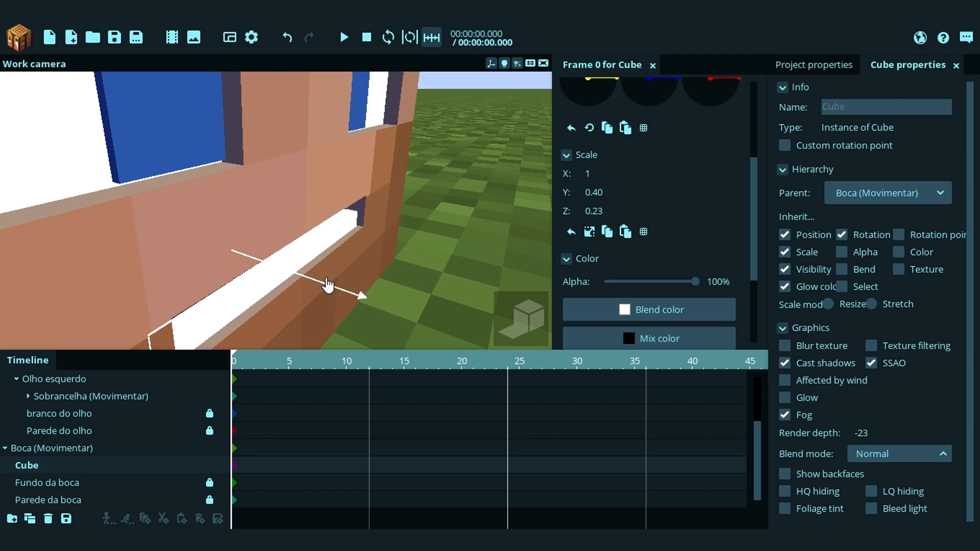
{"action": "middle_click_drag", "start_coordinate": [449, 225], "coordinate": [456, 182]}
{"action": "scroll", "coordinate": [456, 182], "scroll_direction": "down", "scroll_amount": 4}
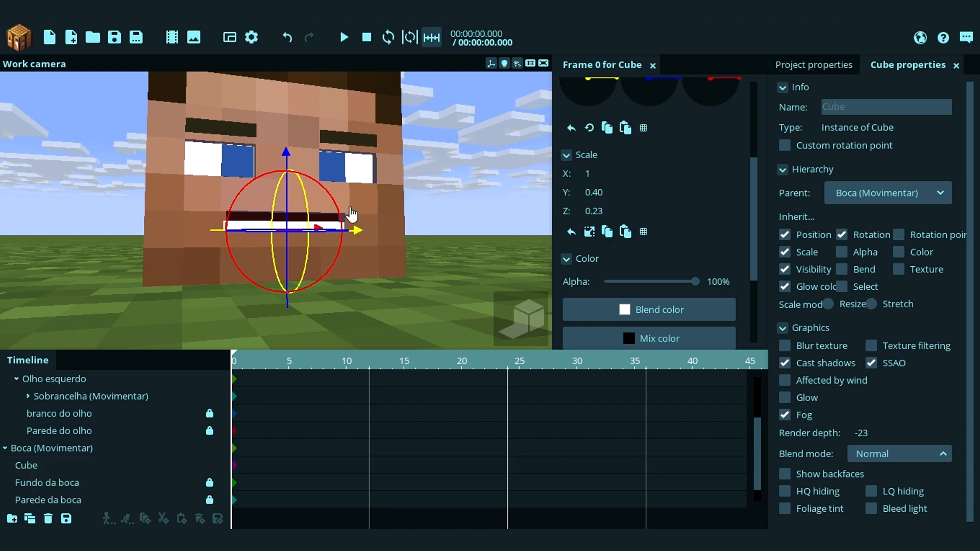
Step: Turn on rotation grid snapping and rotate the copied white cube to -180° around the Z axis
{"action": "scroll", "coordinate": [686, 262], "scroll_direction": "up", "scroll_amount": 3}
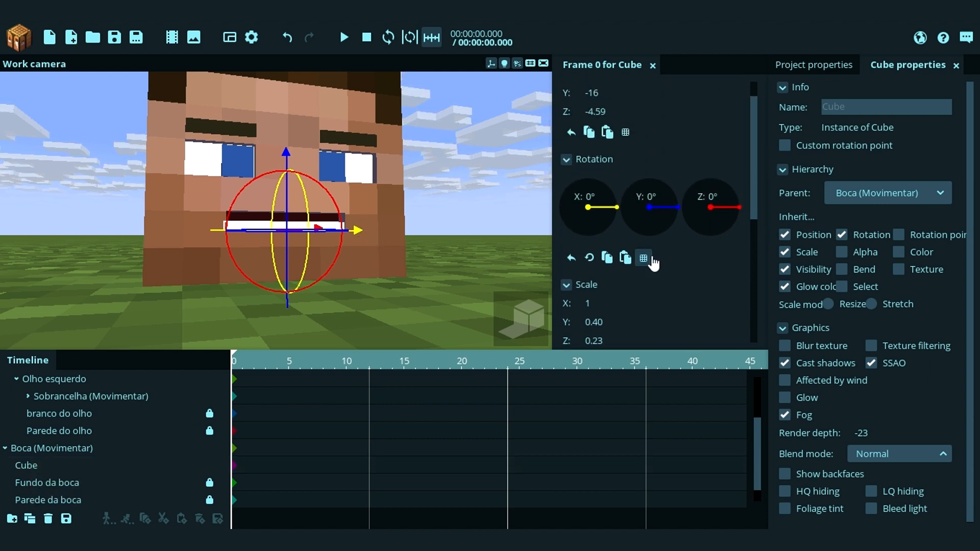
{"action": "left_click", "coordinate": [651, 259]}
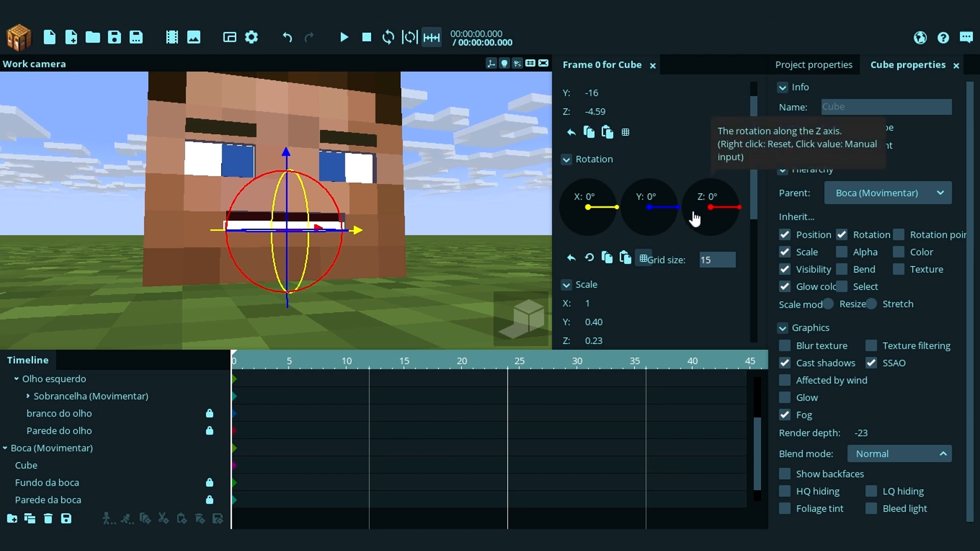
{"action": "left_click_drag", "start_coordinate": [695, 219], "coordinate": [690, 215]}
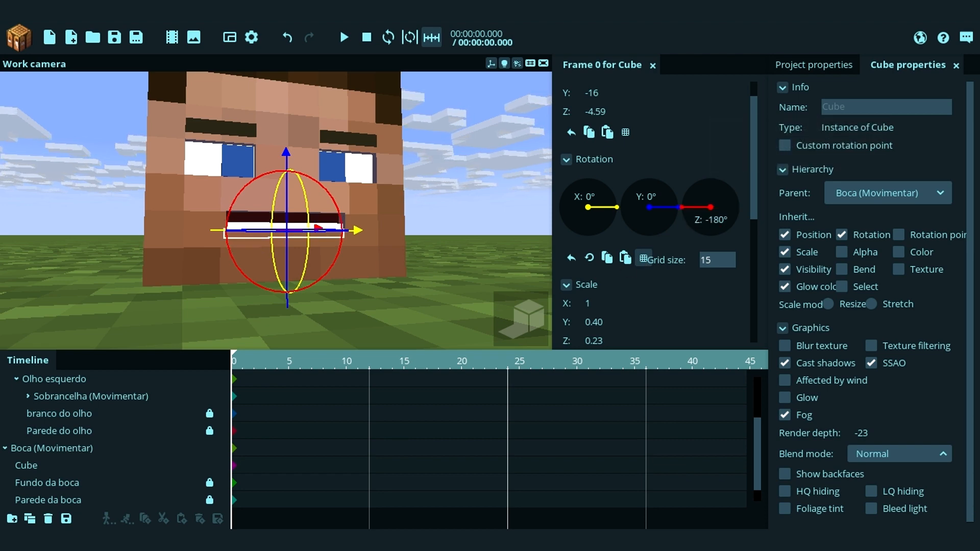
{"action": "right_click_drag", "start_coordinate": [436, 204], "coordinate": [435, 204]}
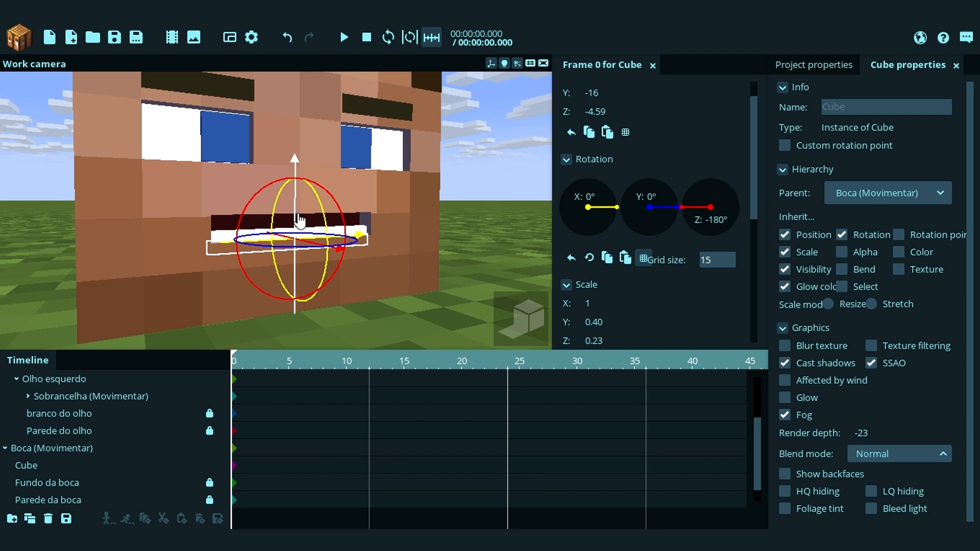
Step: Move the rotated white cube up to the mouth's upper edge and set its Y position to 0
{"action": "left_click_drag", "start_coordinate": [286, 216], "coordinate": [310, 204]}
{"action": "left_click_drag", "start_coordinate": [757, 145], "coordinate": [754, 130]}
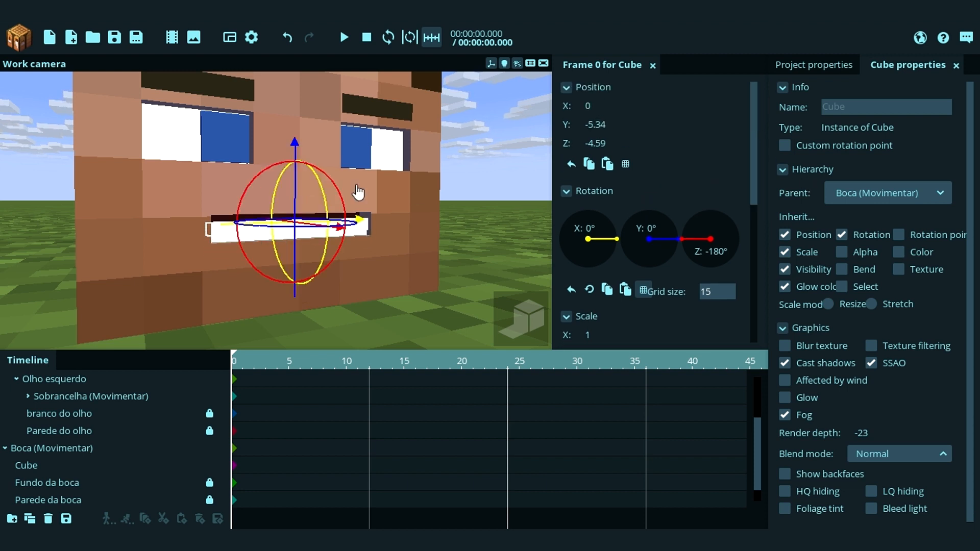
{"action": "left_click_drag", "start_coordinate": [296, 196], "coordinate": [296, 188]}
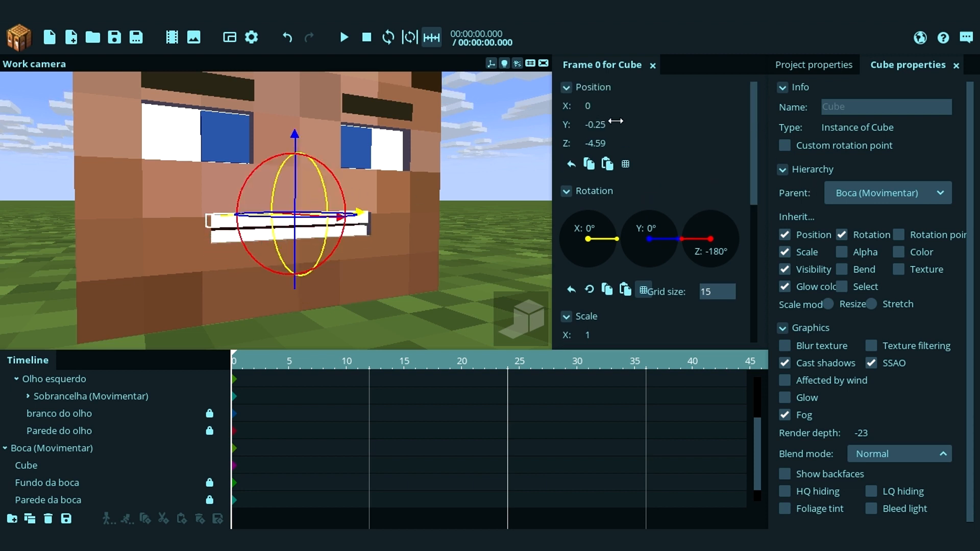
{"action": "key", "text": "ctrl+a"}
{"action": "type", "text": "0"}
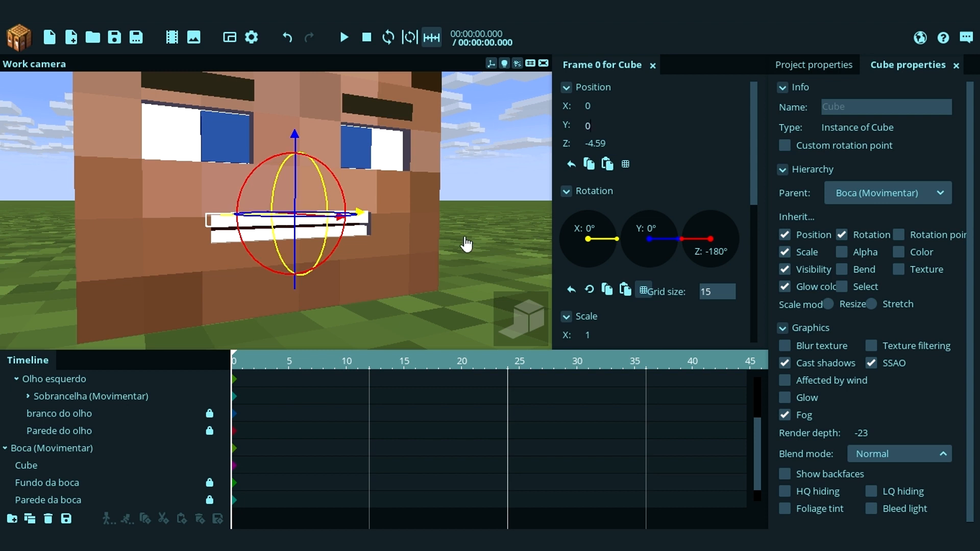
{"action": "left_click_drag", "start_coordinate": [450, 214], "coordinate": [423, 199]}
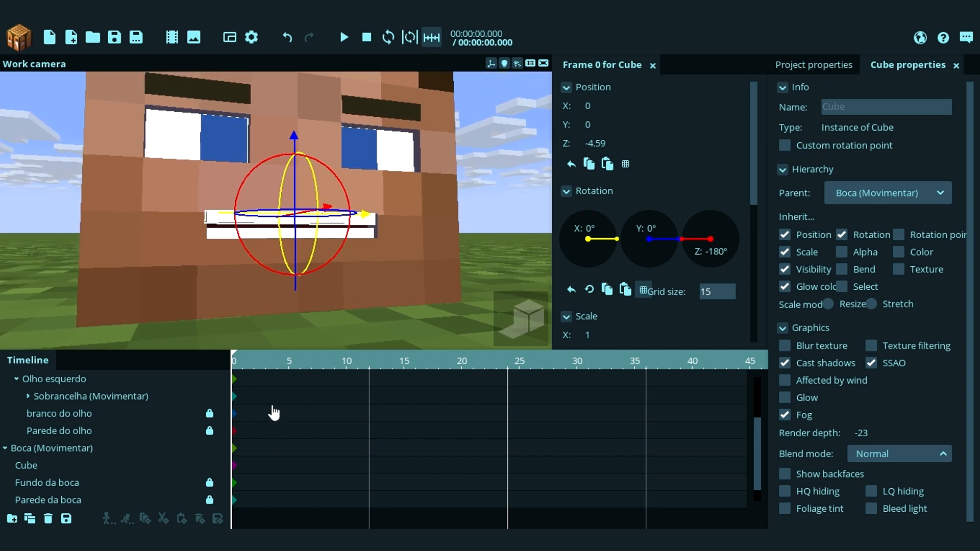
Step: Select both white teeth cubes, set their Y scale to 0.42, and hide the transform controls in the viewport
{"action": "left_click", "coordinate": [53, 465]}
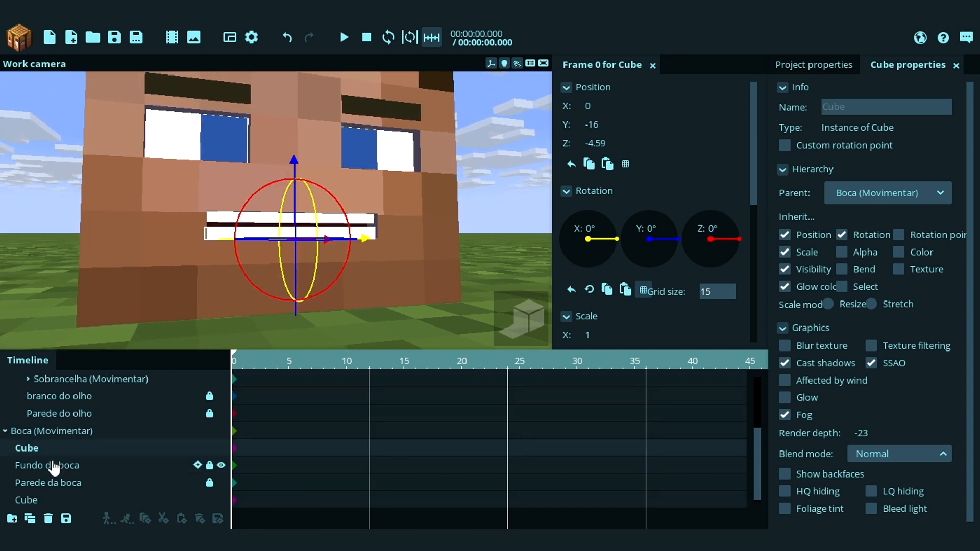
{"action": "left_click", "coordinate": [48, 500], "text": "ctrl"}
{"action": "scroll", "coordinate": [763, 131], "scroll_direction": "down", "scroll_amount": 2}
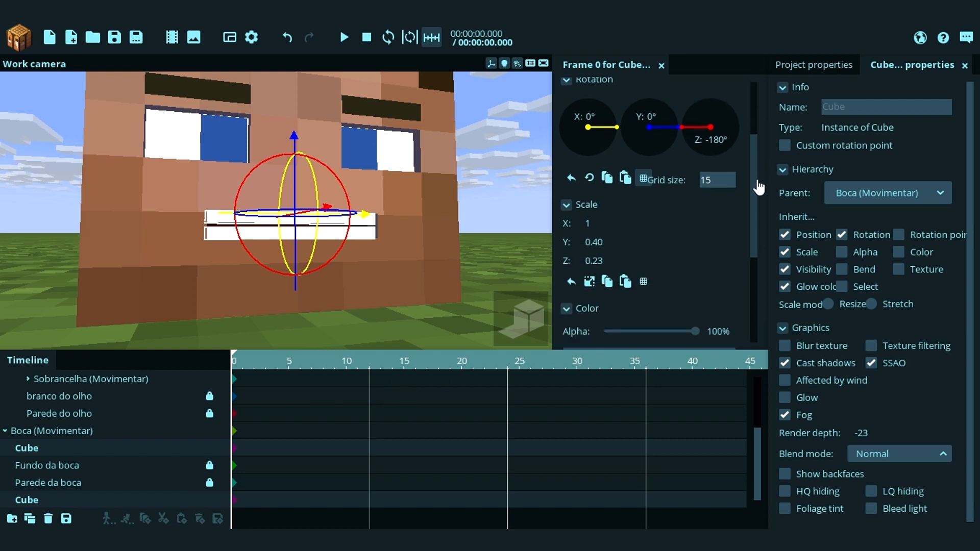
{"action": "left_click_drag", "start_coordinate": [618, 246], "coordinate": [619, 246]}
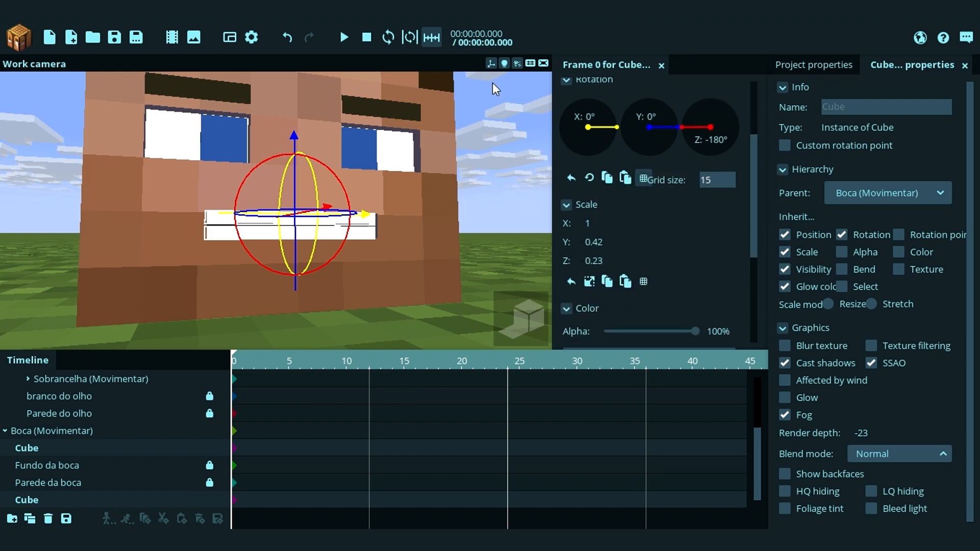
{"action": "scroll", "coordinate": [496, 89], "scroll_direction": "up", "scroll_amount": 5}
{"action": "left_click", "coordinate": [491, 64]}
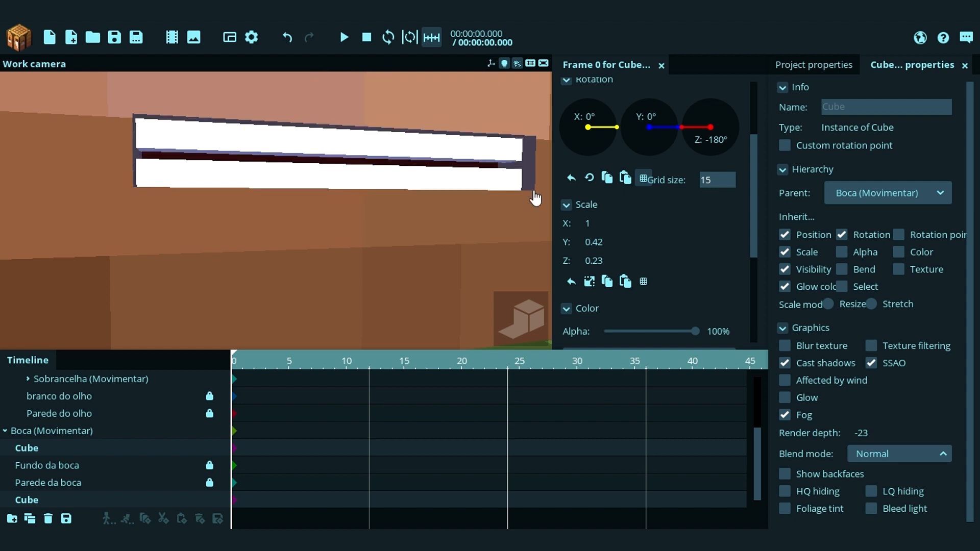
Step: Set the Y scale of both white teeth cubes to 0.19, deselect them, and check the face from the front
{"action": "mouse_move", "coordinate": [613, 241]}
{"action": "left_mouse_down"}
{"action": "mouse_move", "coordinate": [627, 241]}
{"action": "mouse_move", "coordinate": [584, 239]}
{"action": "mouse_move", "coordinate": [629, 249]}
{"action": "left_mouse_up"}
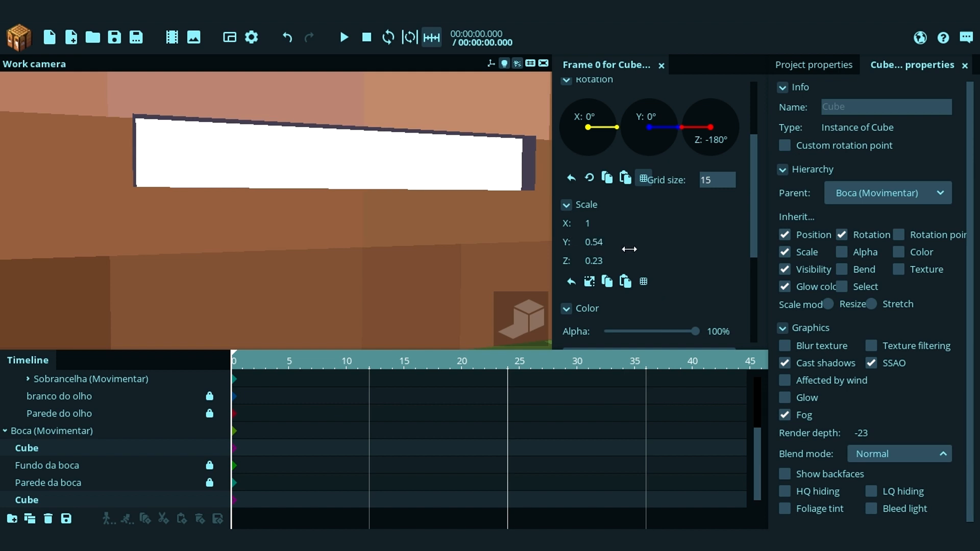
{"action": "scroll", "coordinate": [413, 189], "scroll_direction": "down", "scroll_amount": 5}
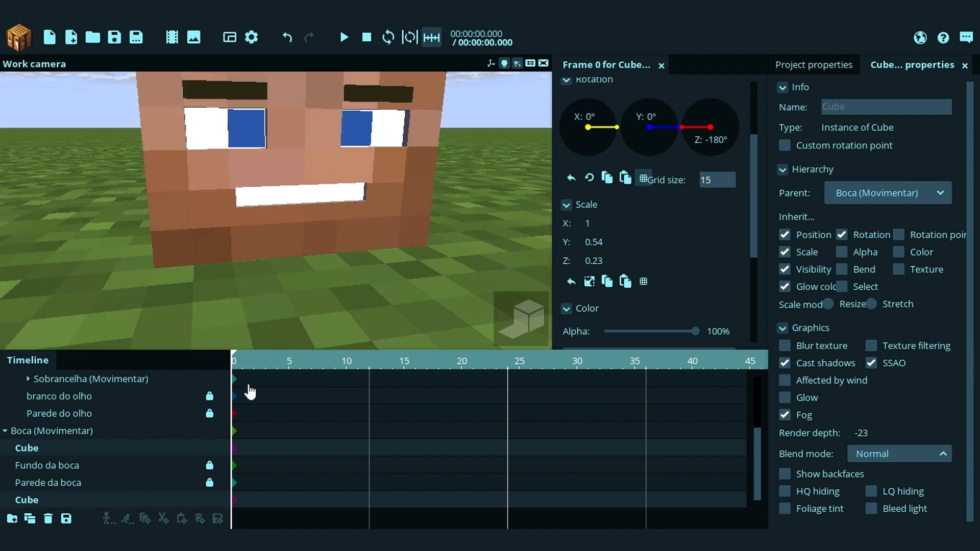
{"action": "left_click_drag", "start_coordinate": [275, 300], "coordinate": [286, 299]}
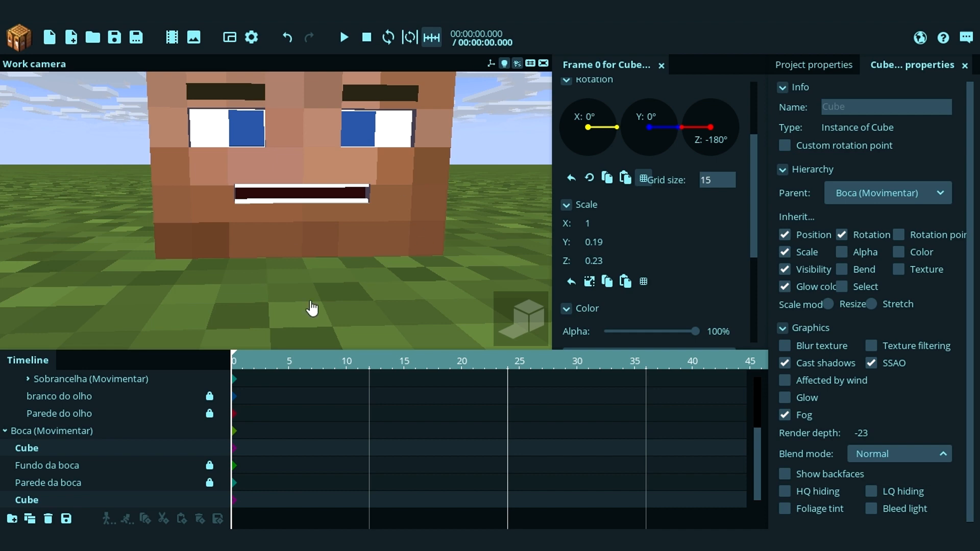
{"action": "left_click", "coordinate": [506, 207]}
{"action": "key", "text": "s"}
{"action": "right_click_drag", "start_coordinate": [506, 207], "coordinate": [505, 208]}
{"action": "key", "text": "w"}
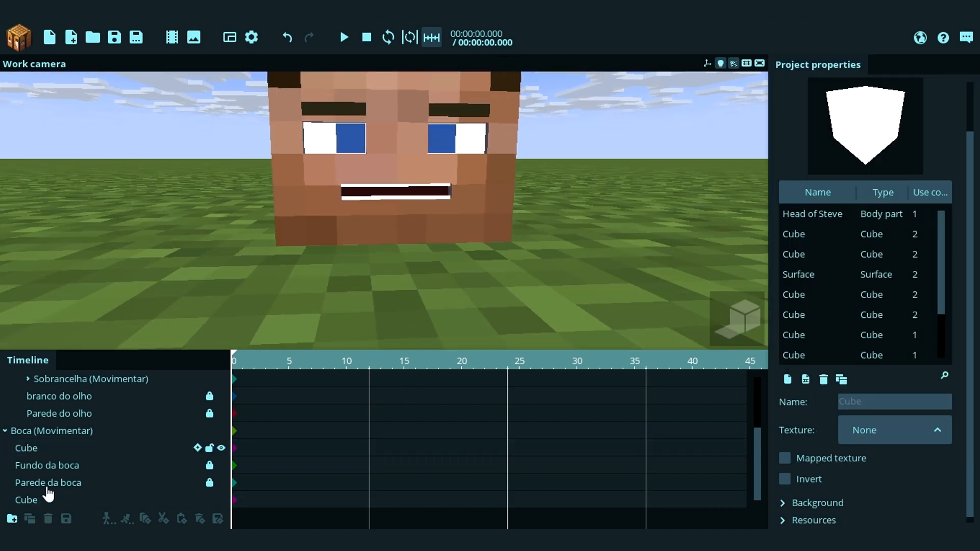
Step: Reorder the upper tooth cube in the timeline to sit directly beneath the other cube, above Fundo da boca
{"action": "left_click", "coordinate": [26, 501]}
{"action": "left_click_drag", "start_coordinate": [26, 500], "coordinate": [31, 475]}
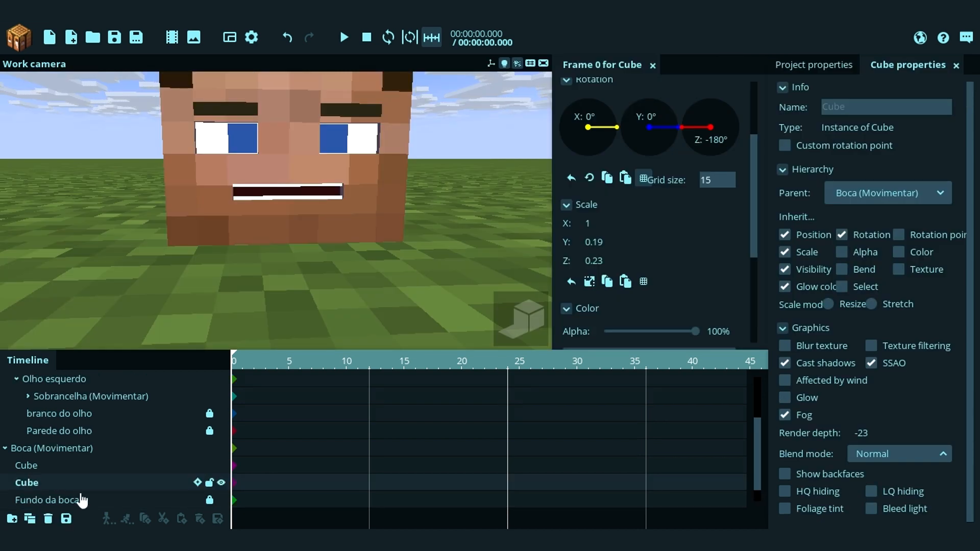
{"action": "scroll", "coordinate": [761, 443], "scroll_direction": "down", "scroll_amount": 1}
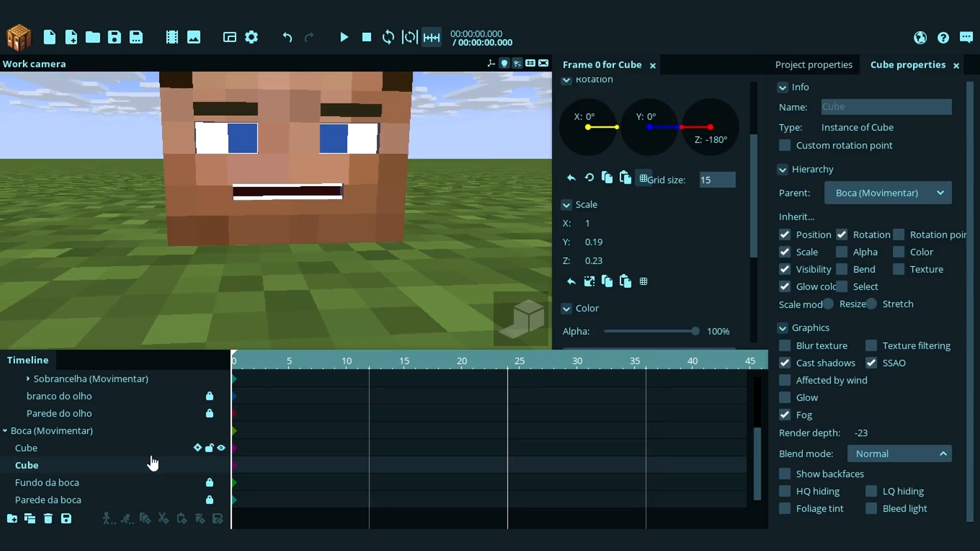
Step: Rename the lower tooth cube "Dente baixo" and show the transform controls in the viewport again
{"action": "left_click", "coordinate": [57, 450]}
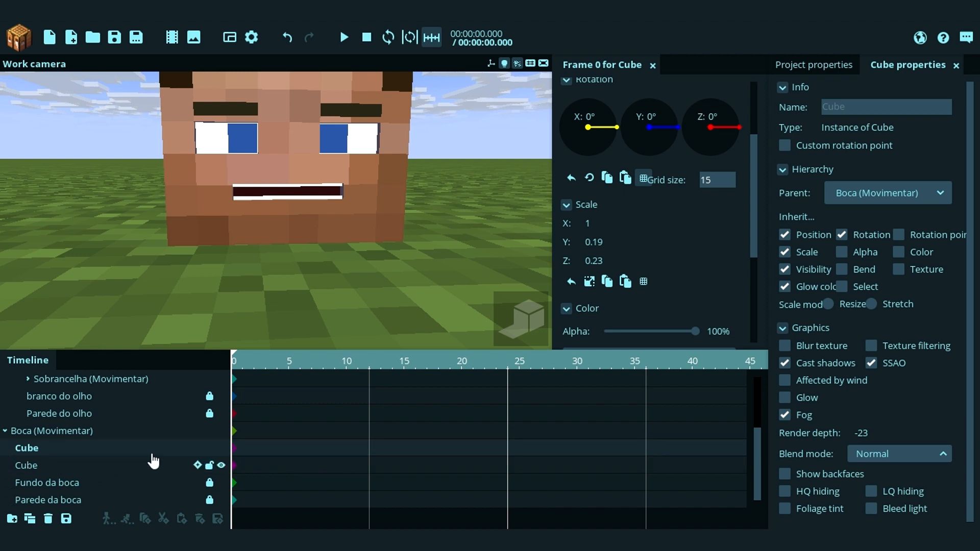
{"action": "type", "text": "Dente"}
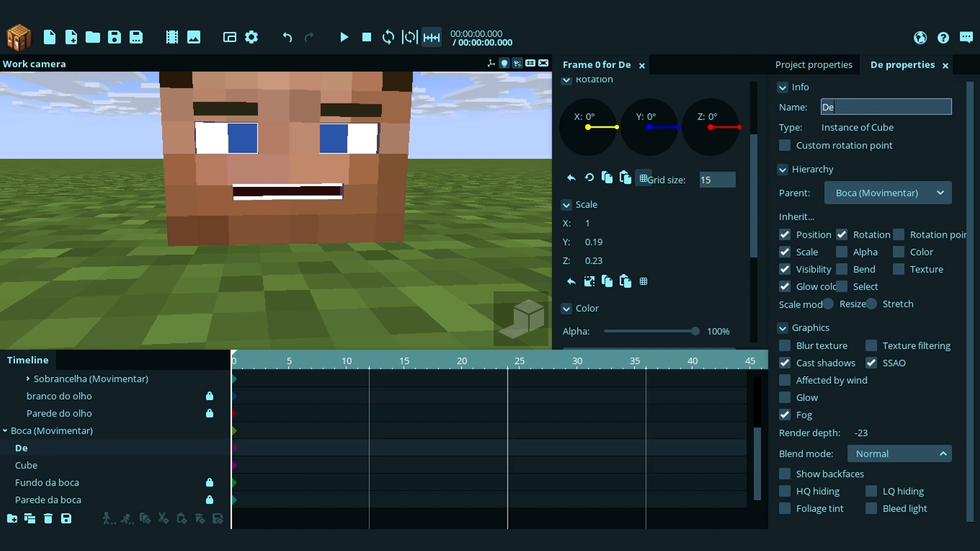
{"action": "key", "text": "w"}
{"action": "right_click_drag", "start_coordinate": [276, 210], "coordinate": [276, 210]}
{"action": "key", "text": "s"}
{"action": "left_click", "coordinate": [491, 63]}
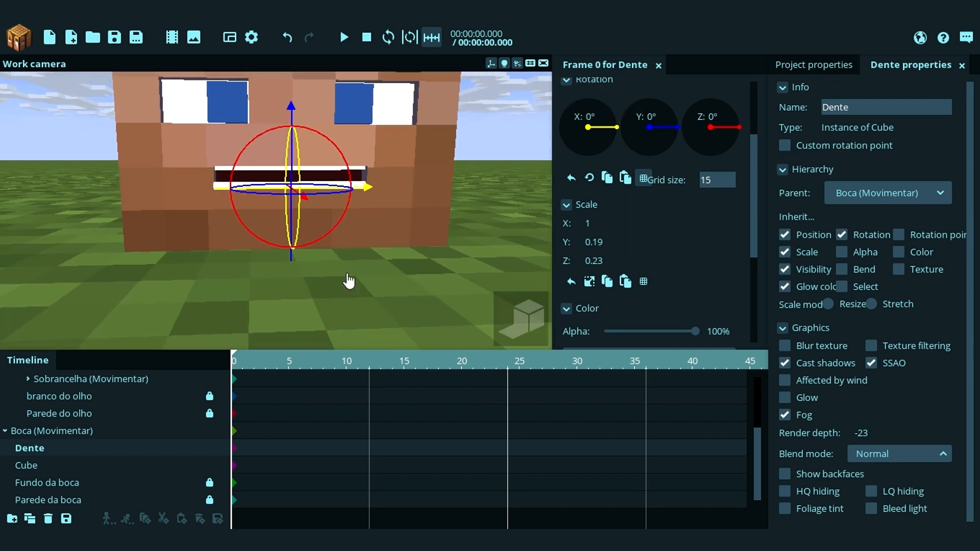
{"action": "left_click", "coordinate": [889, 108]}
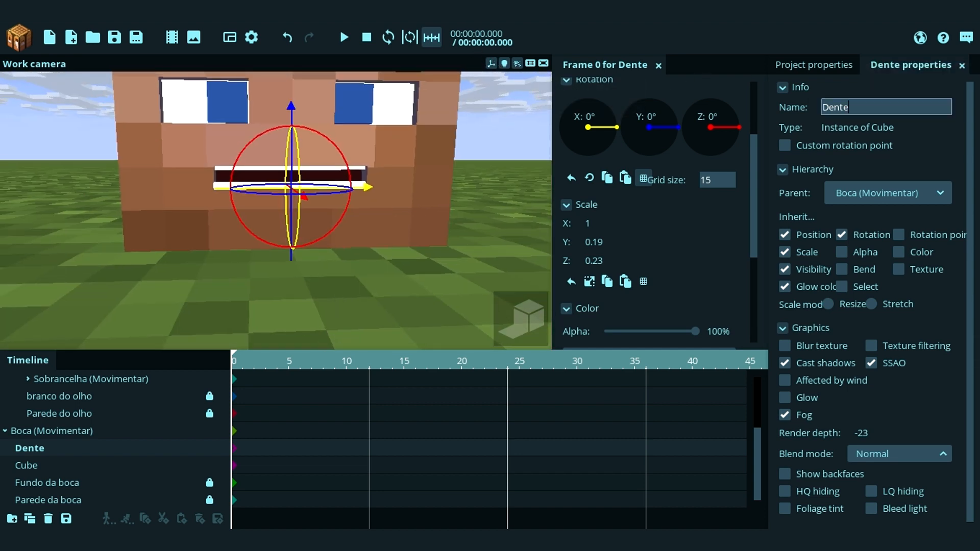
{"action": "type", "text": "baixo"}
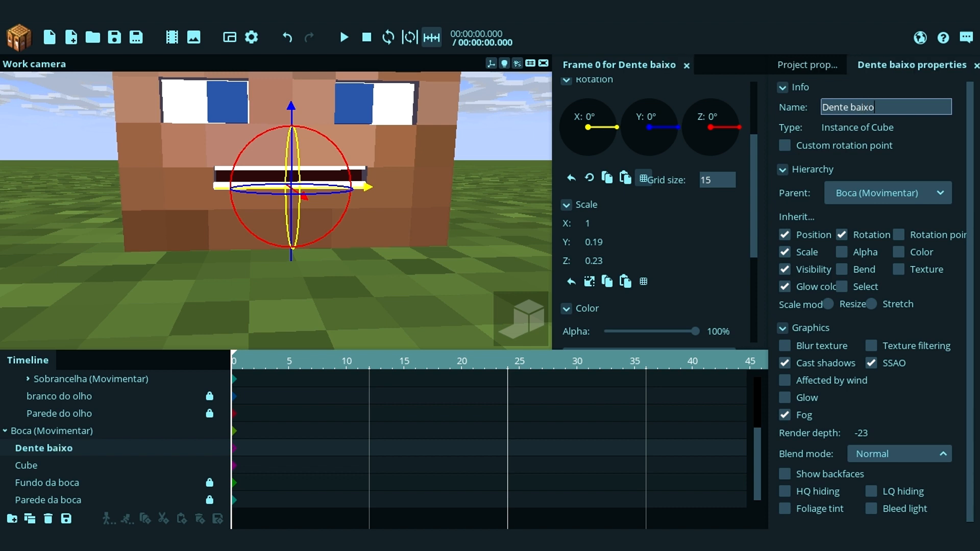
Step: Rename the upper tooth cube "Dente cima" and place it above Dente baixo in the timeline
{"action": "left_click", "coordinate": [26, 466]}
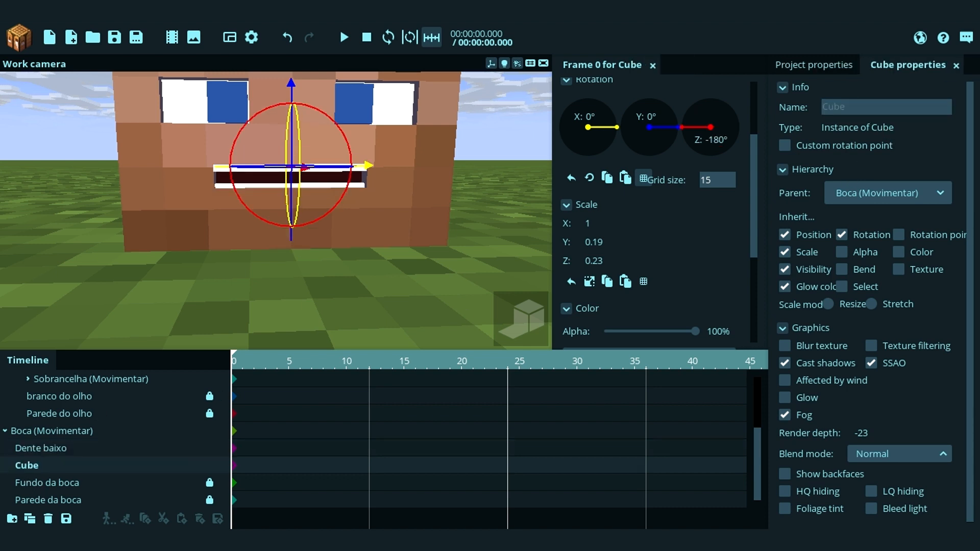
{"action": "left_click", "coordinate": [885, 107]}
{"action": "type", "text": "Dente"}
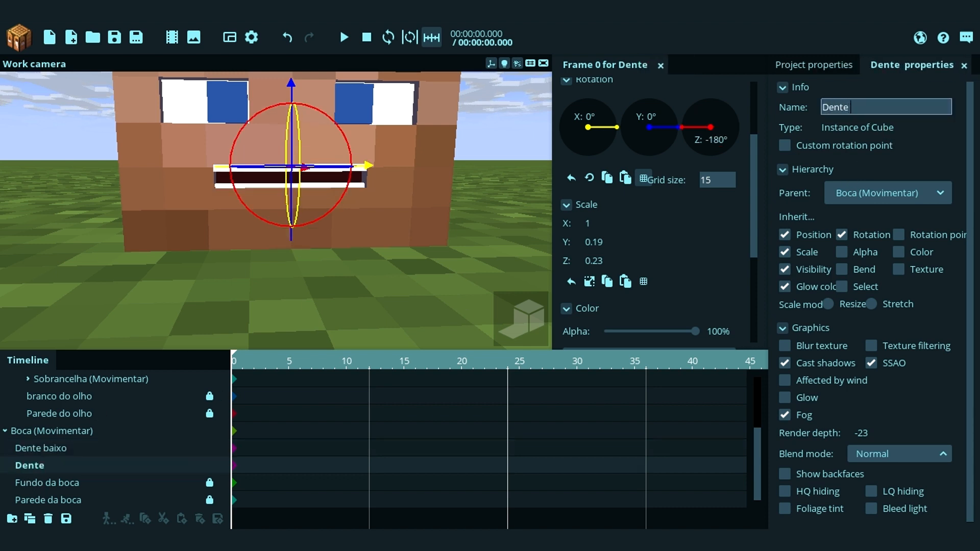
{"action": "type", "text": " cima"}
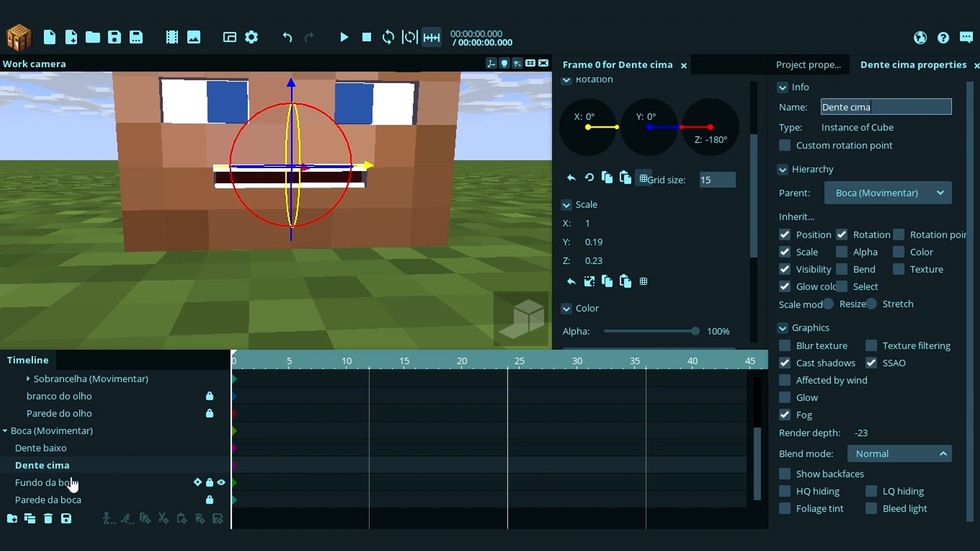
{"action": "left_click_drag", "start_coordinate": [93, 463], "coordinate": [47, 464]}
{"action": "left_click_drag", "start_coordinate": [369, 274], "coordinate": [337, 257]}
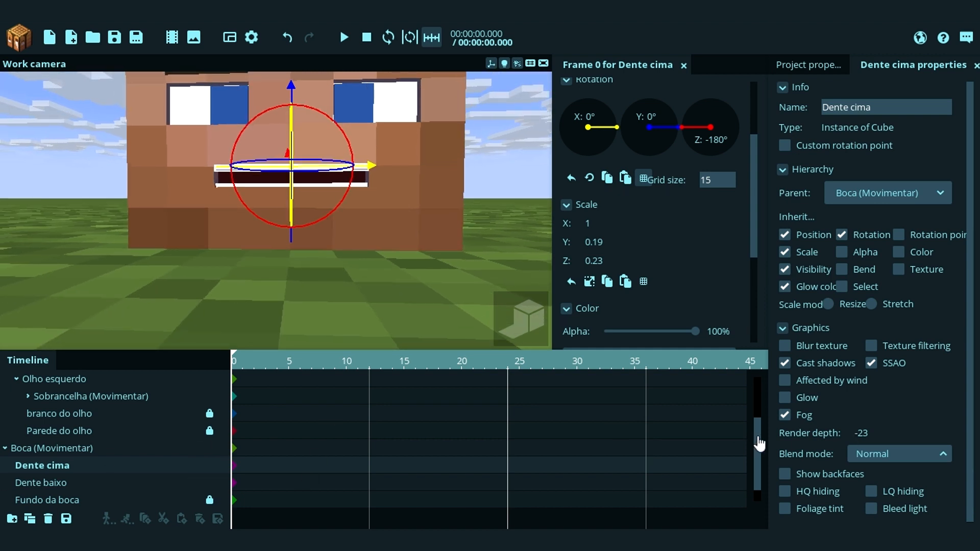
{"action": "scroll", "coordinate": [760, 443], "scroll_direction": "down", "scroll_amount": 1}
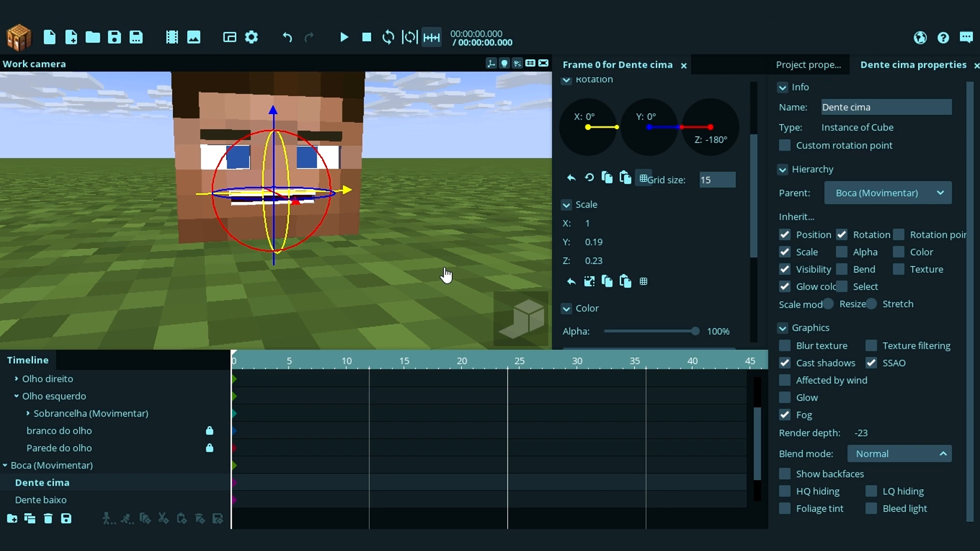
Step: Group branco do olho and Parede do olho into a new folder inside Olho esquerdo
{"action": "left_click", "coordinate": [84, 435]}
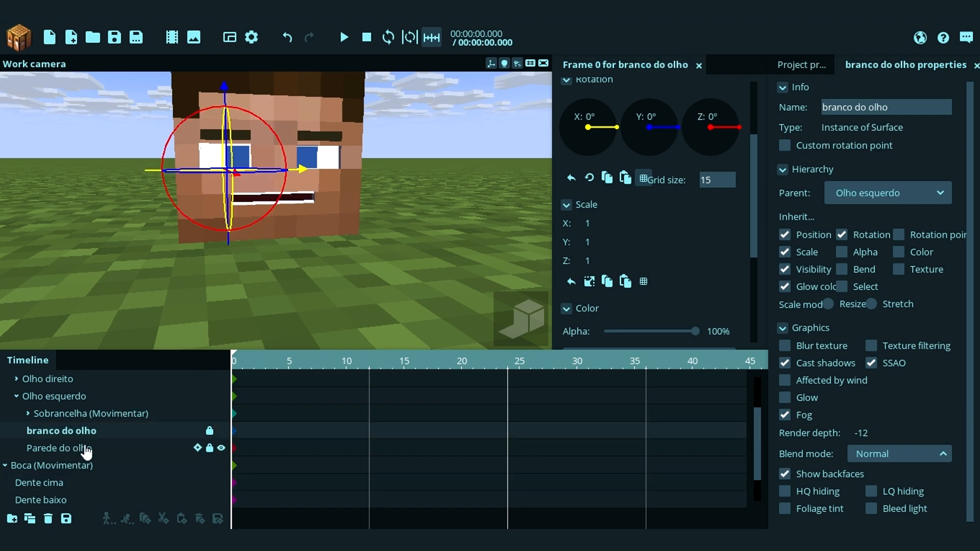
{"action": "left_click", "coordinate": [88, 449]}
{"action": "scroll", "coordinate": [339, 317], "scroll_direction": "up", "scroll_amount": 3}
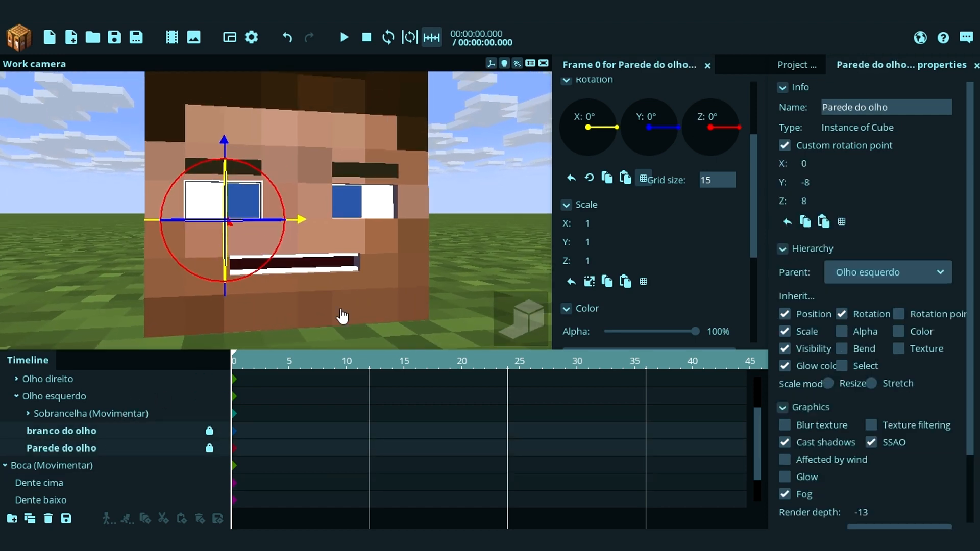
{"action": "scroll", "coordinate": [766, 429], "scroll_direction": "up", "scroll_amount": 3}
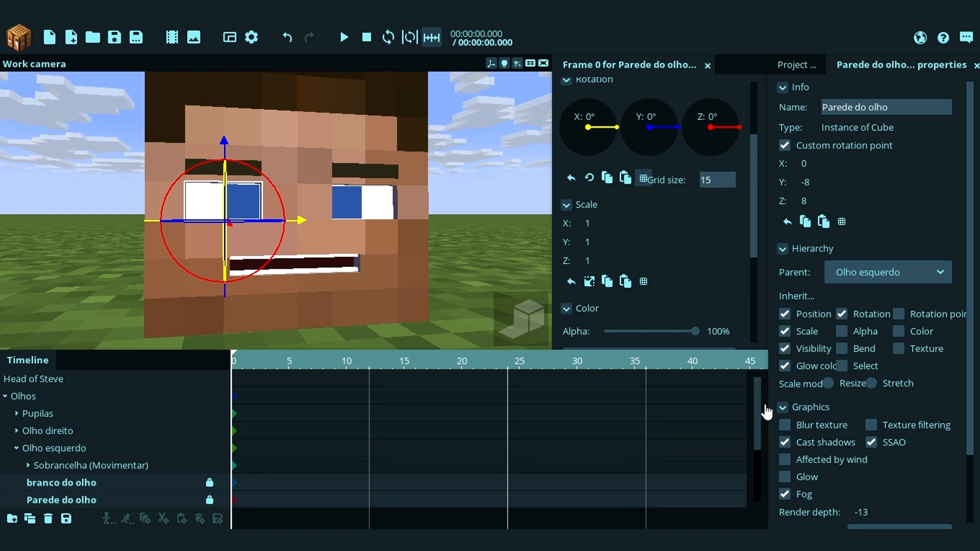
{"action": "scroll", "coordinate": [767, 431], "scroll_direction": "down", "scroll_amount": 2}
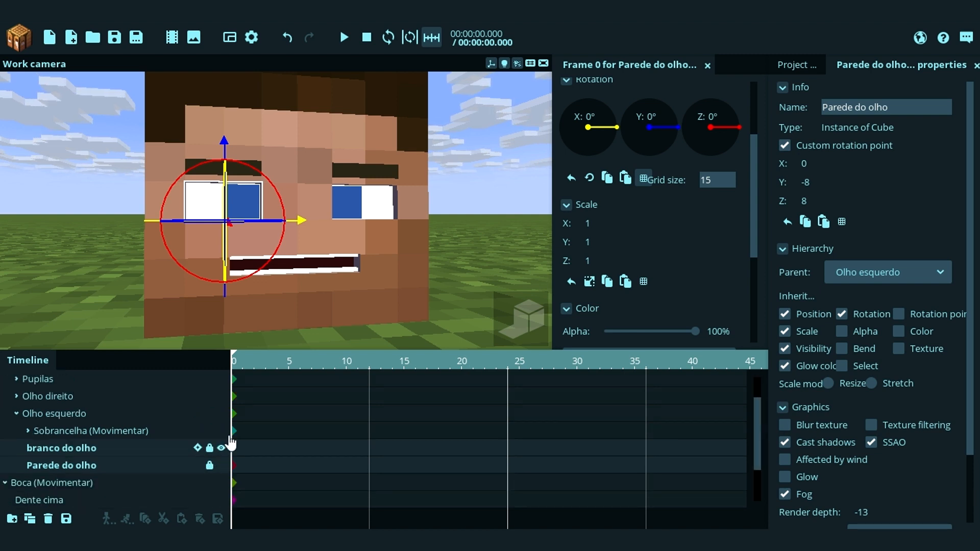
{"action": "right_click_drag", "start_coordinate": [425, 266], "coordinate": [377, 268]}
{"action": "key", "text": "s"}
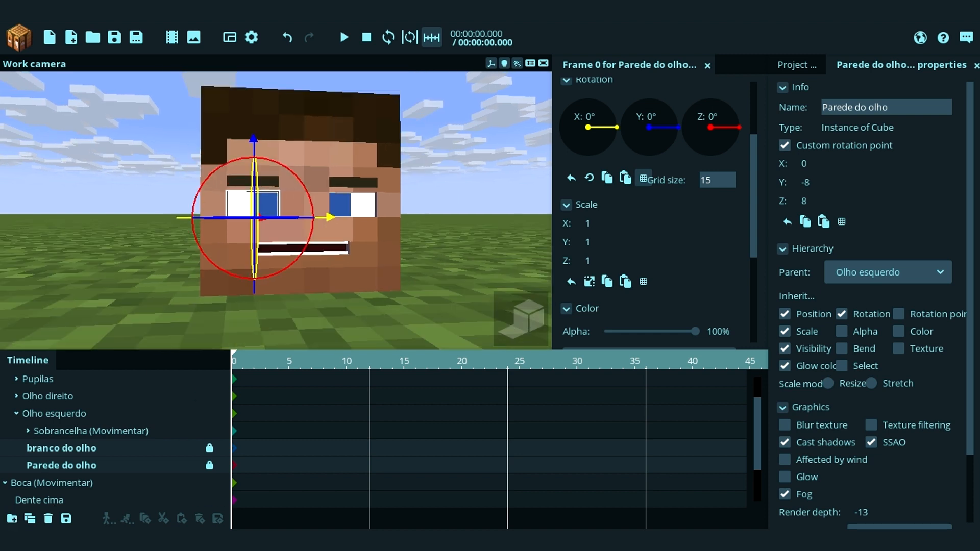
{"action": "key", "text": "w"}
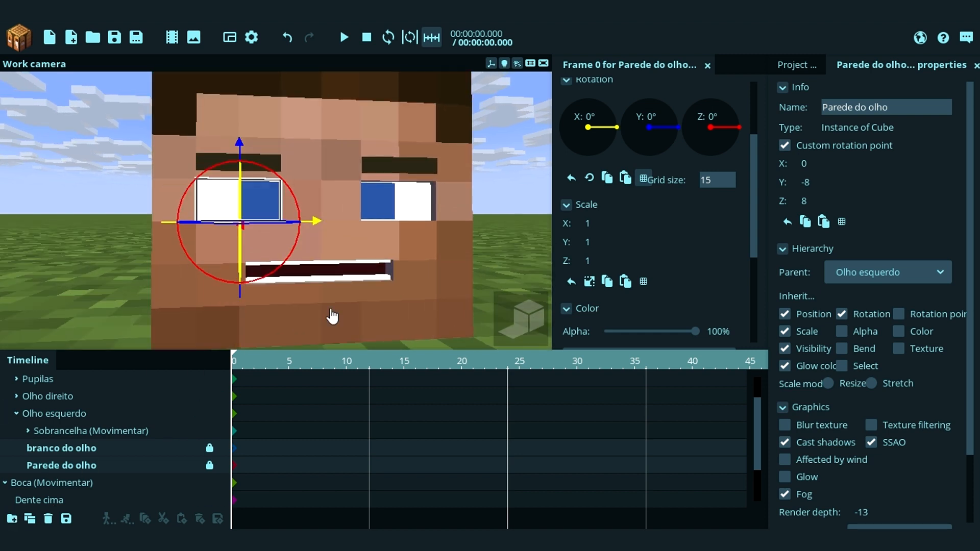
{"action": "left_click", "coordinate": [11, 520]}
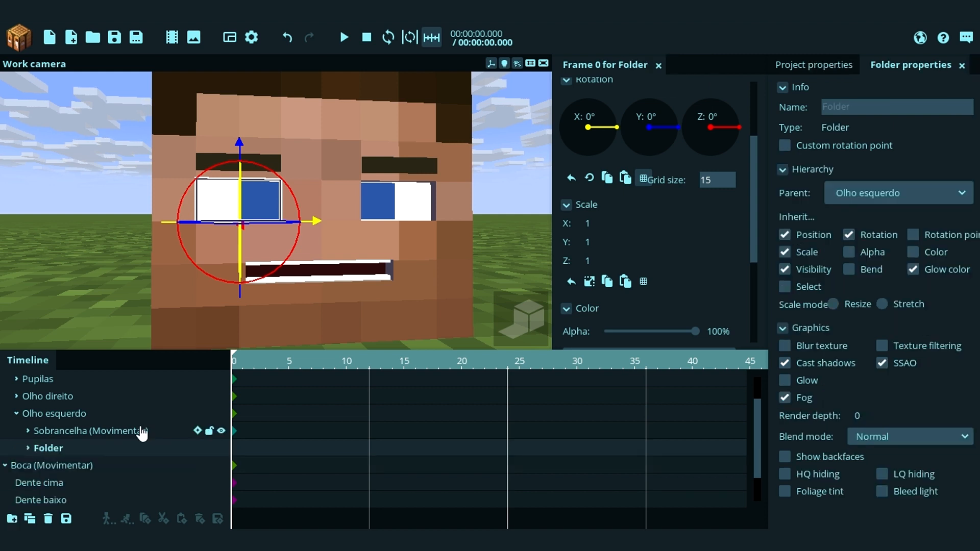
Step: Expand the new folder inside Olho esquerdo and name it "---"
{"action": "left_click", "coordinate": [28, 449]}
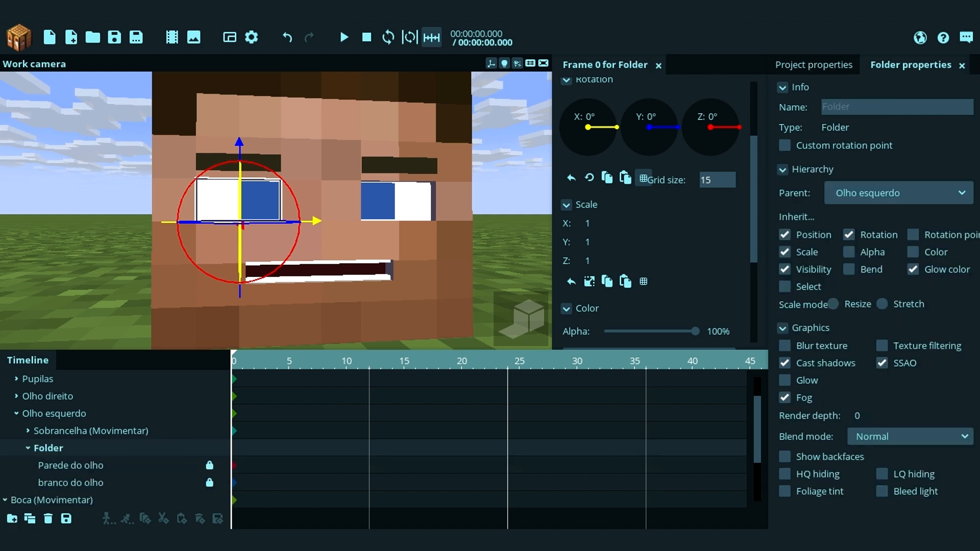
{"action": "left_click", "coordinate": [864, 107]}
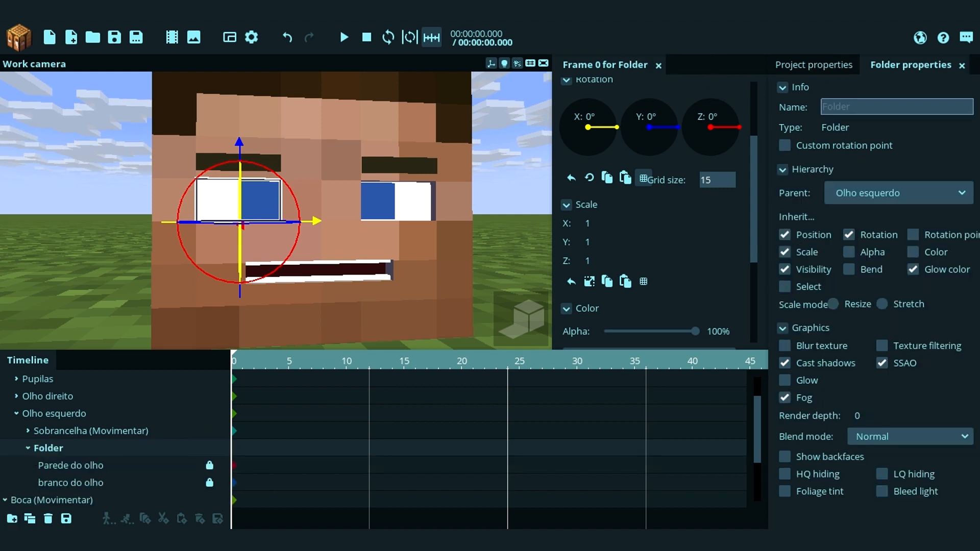
{"action": "type", "text": "---"}
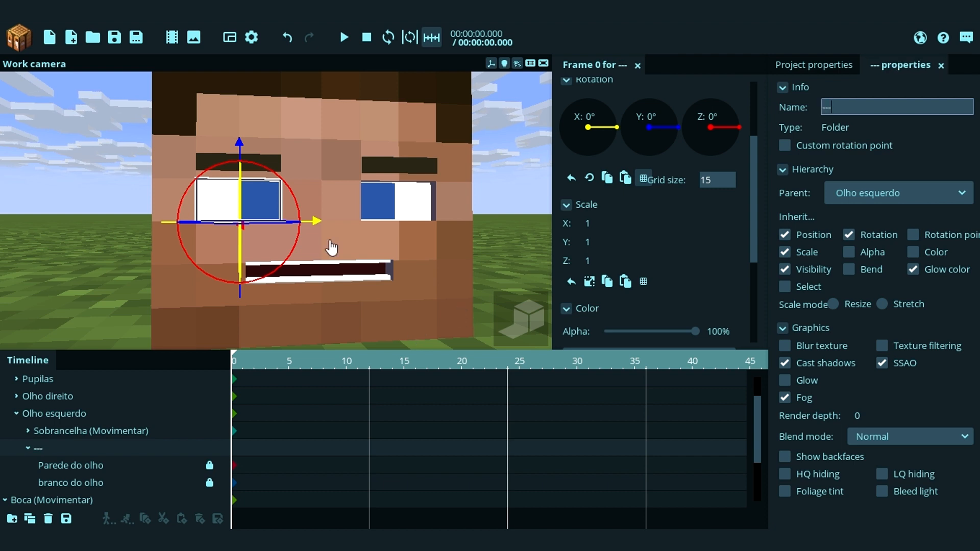
{"action": "left_click_drag", "start_coordinate": [420, 180], "coordinate": [404, 190]}
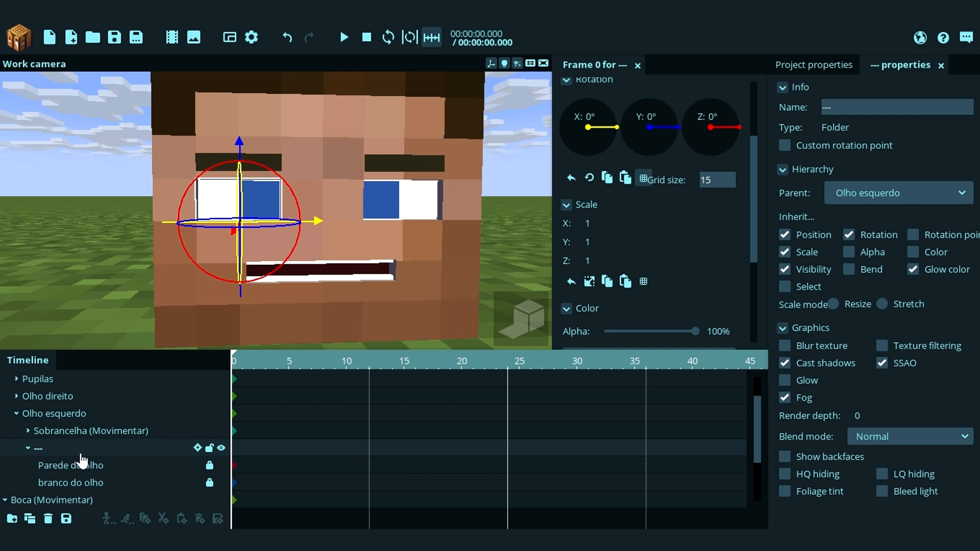
{"action": "left_click", "coordinate": [66, 434]}
{"action": "left_click", "coordinate": [64, 449]}
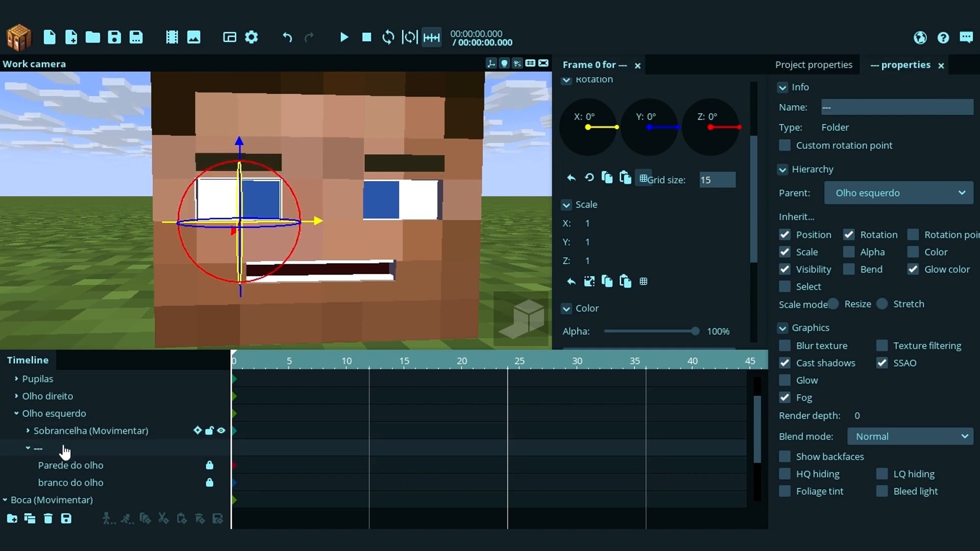
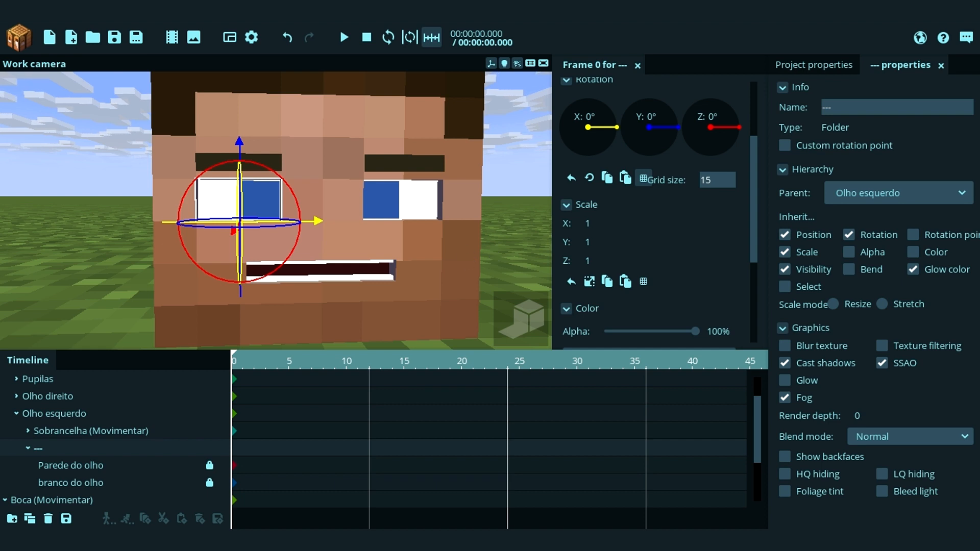
Step: Lock the "---" folder inside Olho esquerdo and leave it collapsed in the timeline
{"action": "left_click_drag", "start_coordinate": [153, 245], "coordinate": [125, 281]}
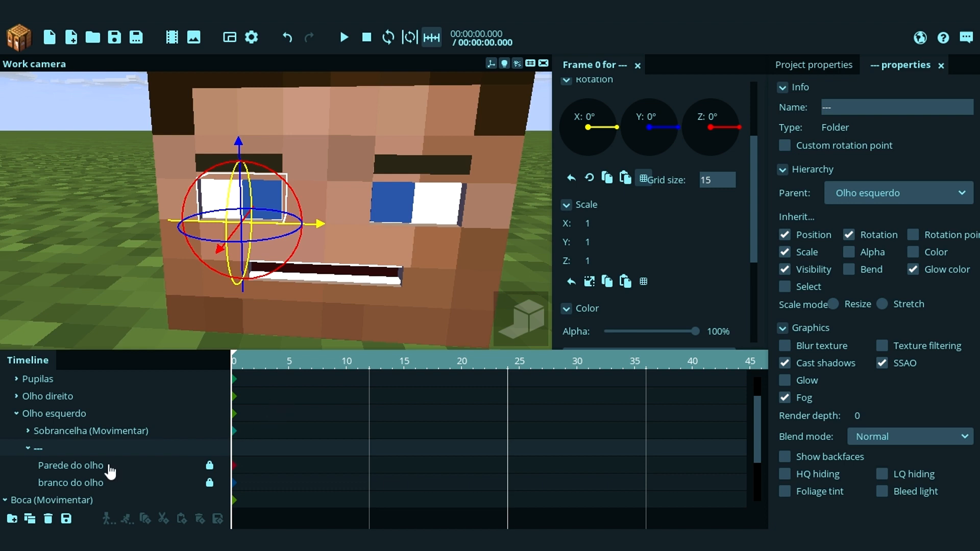
{"action": "left_click", "coordinate": [27, 448]}
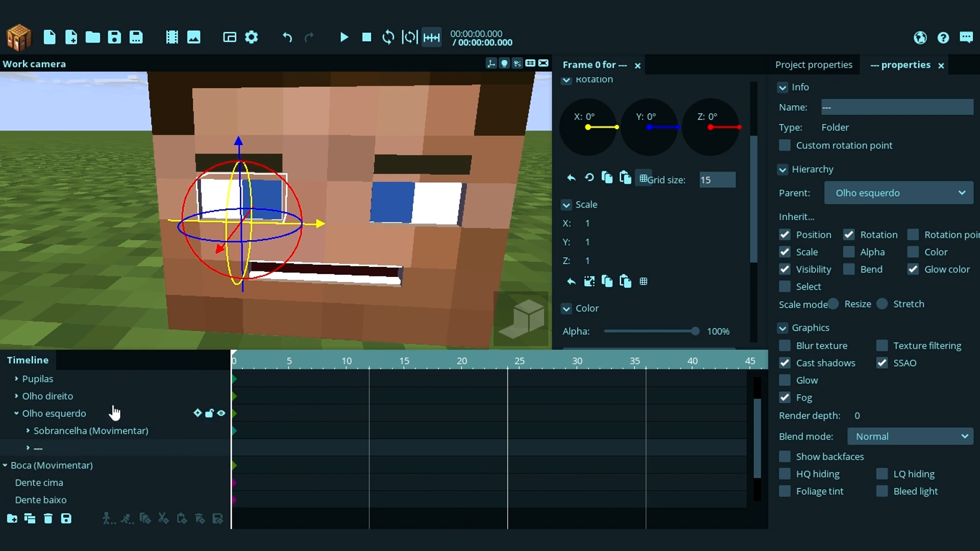
{"action": "left_click", "coordinate": [76, 434]}
{"action": "left_click", "coordinate": [64, 449]}
{"action": "right_click_drag", "start_coordinate": [145, 284], "coordinate": [134, 271]}
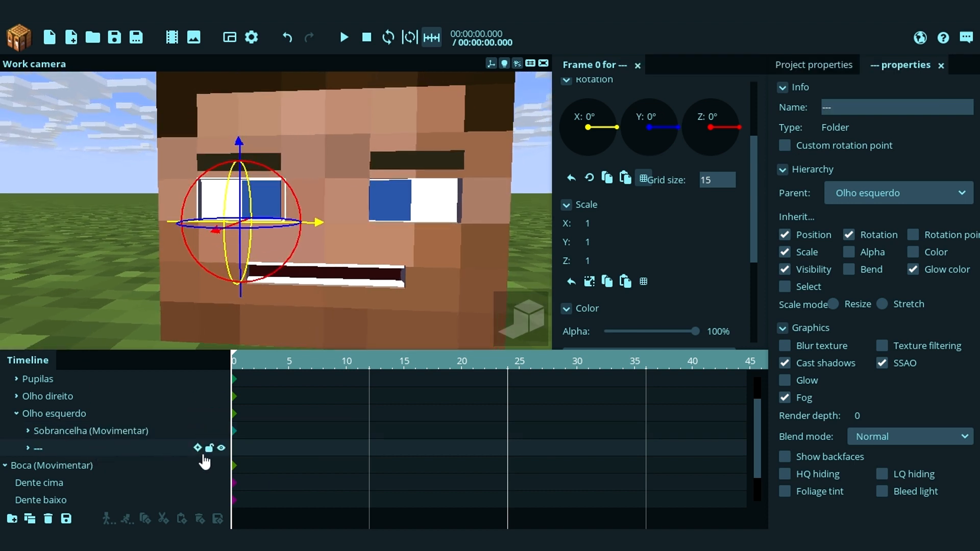
{"action": "left_click", "coordinate": [210, 449]}
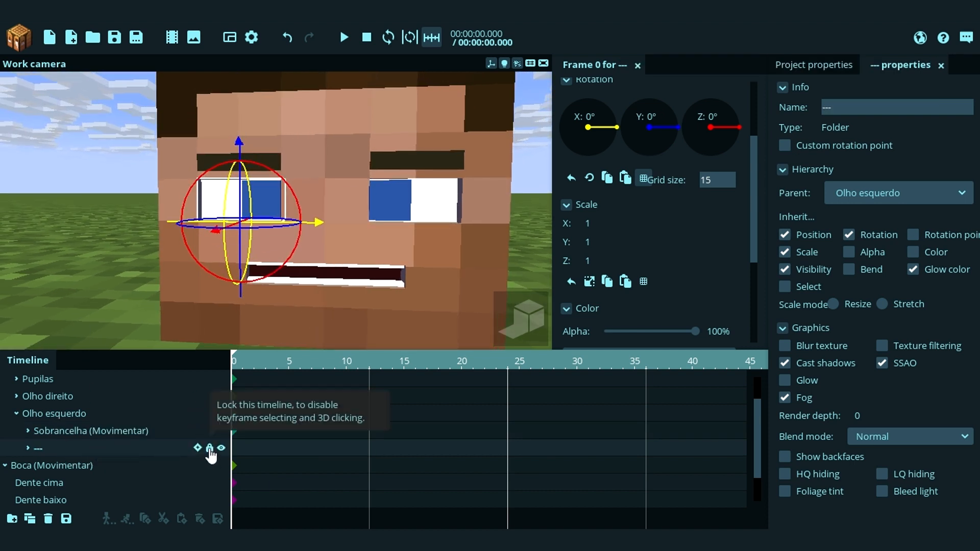
{"action": "left_click", "coordinate": [28, 449]}
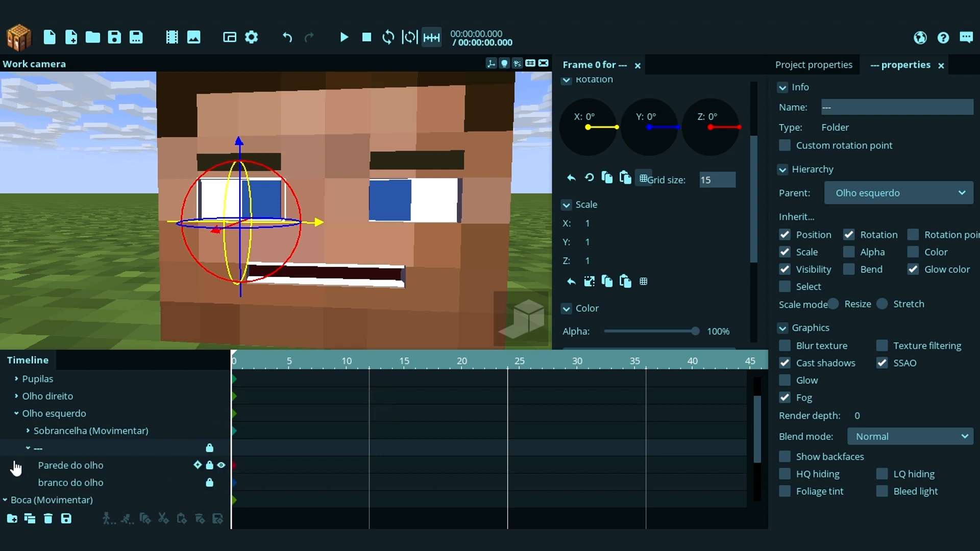
{"action": "left_click", "coordinate": [27, 448]}
{"action": "scroll", "coordinate": [508, 212], "scroll_direction": "down", "scroll_amount": 3}
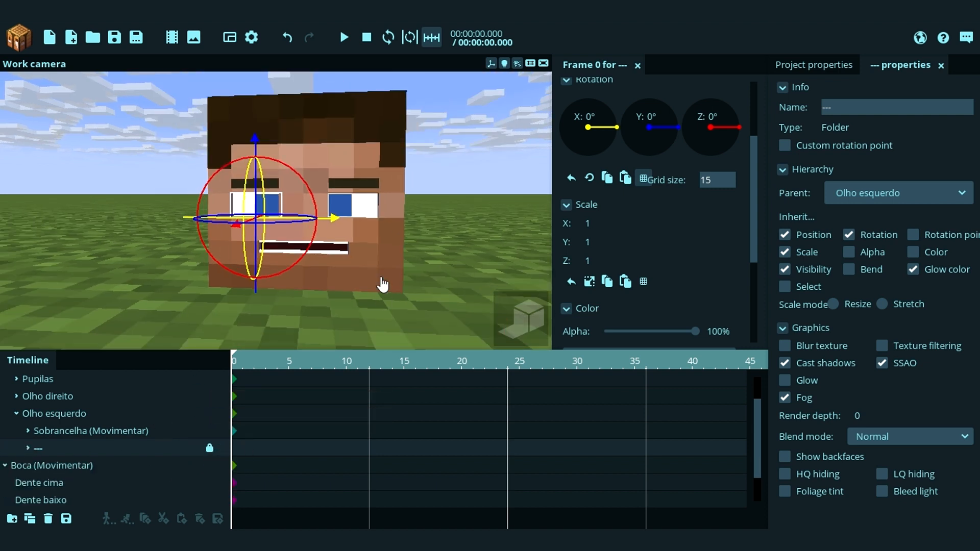
Step: Group branco do olho and Parede do olho of Olho direito into a new folder named "---"
{"action": "left_click", "coordinate": [17, 396]}
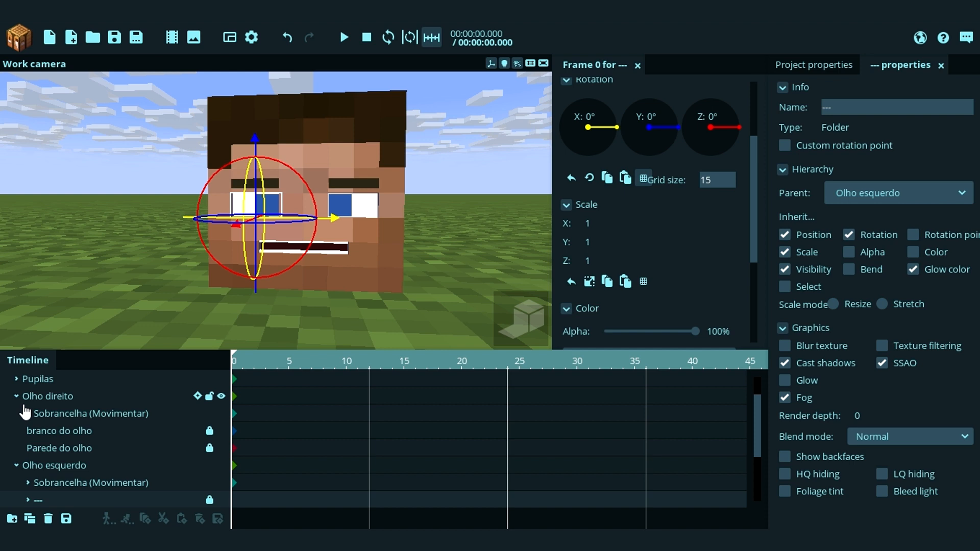
{"action": "left_click", "coordinate": [81, 431]}
{"action": "left_click", "coordinate": [95, 449], "text": "shift"}
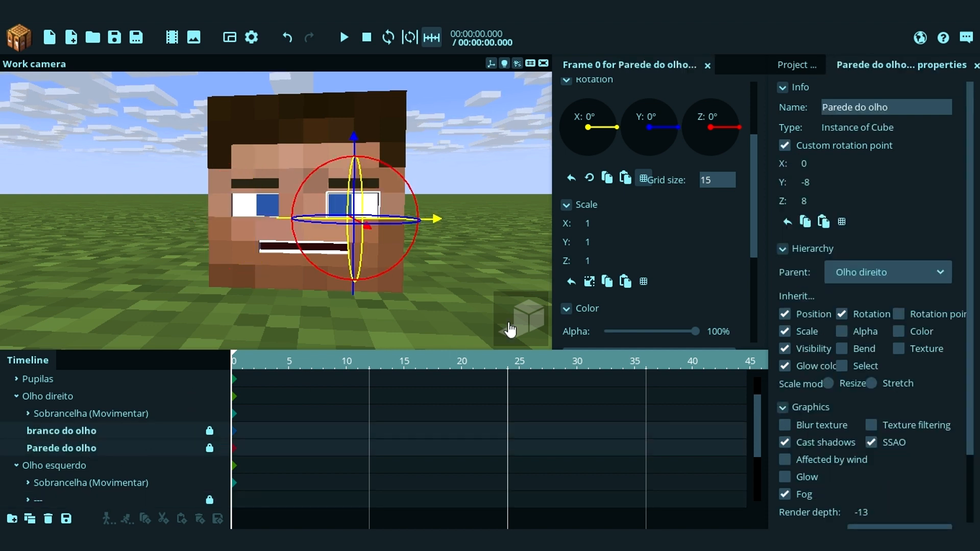
{"action": "left_click", "coordinate": [12, 519]}
{"action": "left_click", "coordinate": [865, 106]}
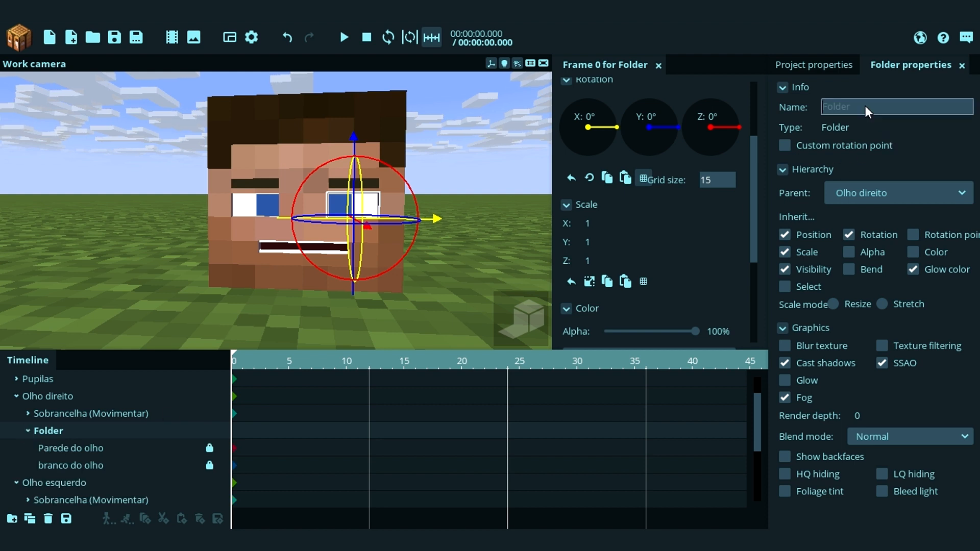
{"action": "type", "text": "---"}
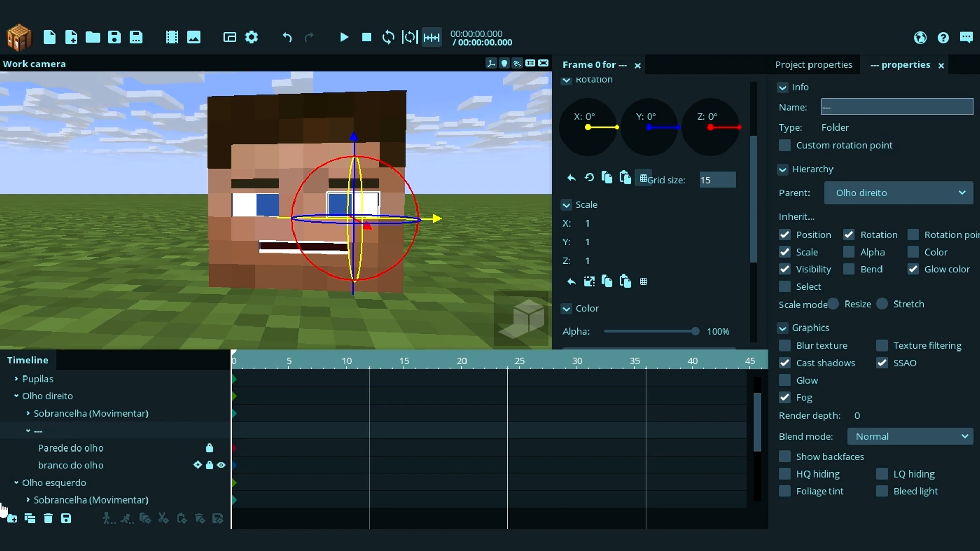
Step: Collapse and lock the "---" folder inside Olho direito, and clear the selection
{"action": "left_click", "coordinate": [28, 431]}
{"action": "left_click", "coordinate": [209, 431]}
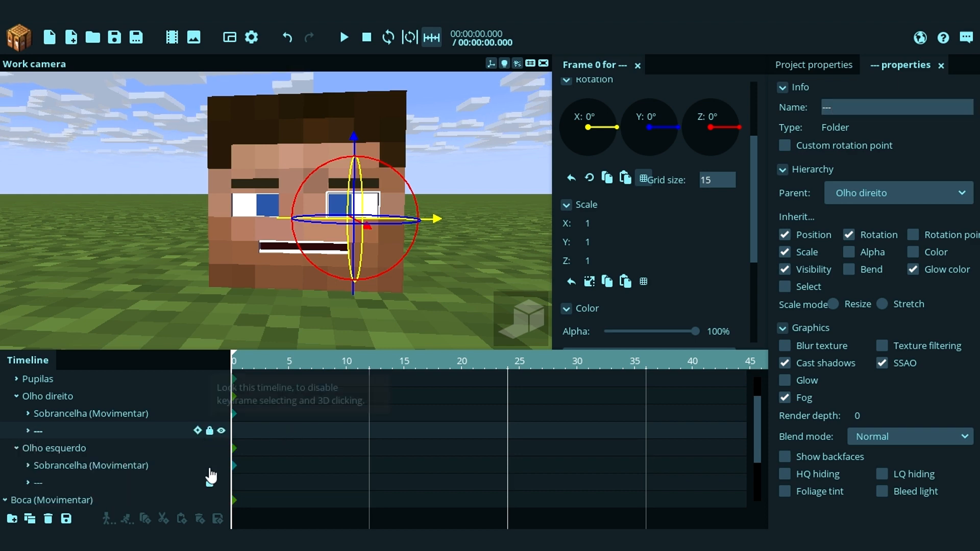
{"action": "right_click_drag", "start_coordinate": [144, 331], "coordinate": [163, 319]}
{"action": "key", "text": "w"}
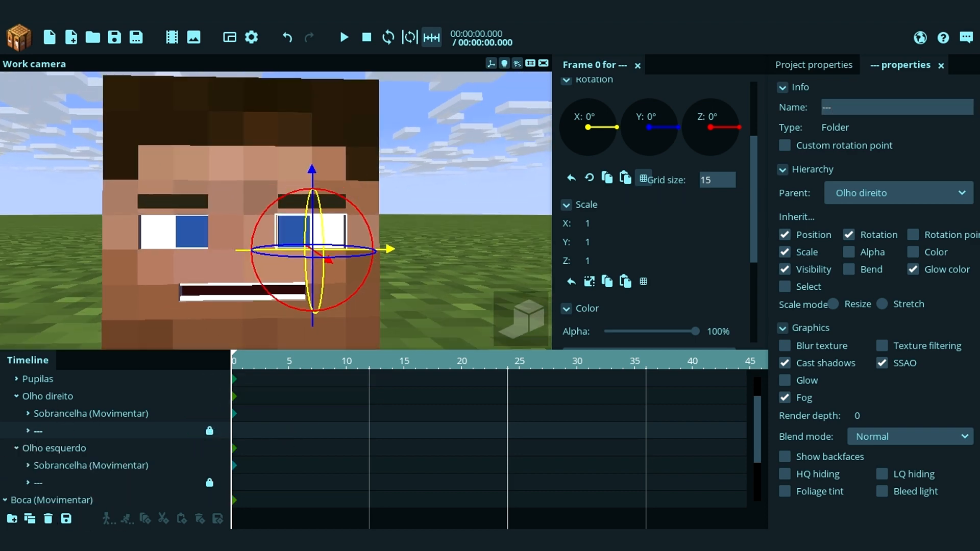
{"action": "left_click", "coordinate": [430, 144]}
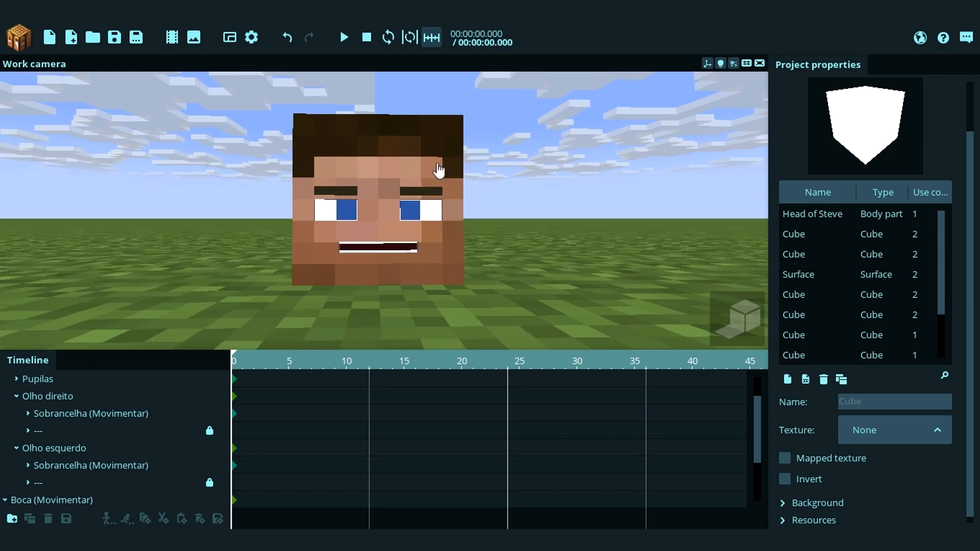
Step: Collapse the Olhos folder and the Boca (Movimentar) group in the timeline
{"action": "scroll", "coordinate": [332, 168], "scroll_direction": "up", "scroll_amount": 5}
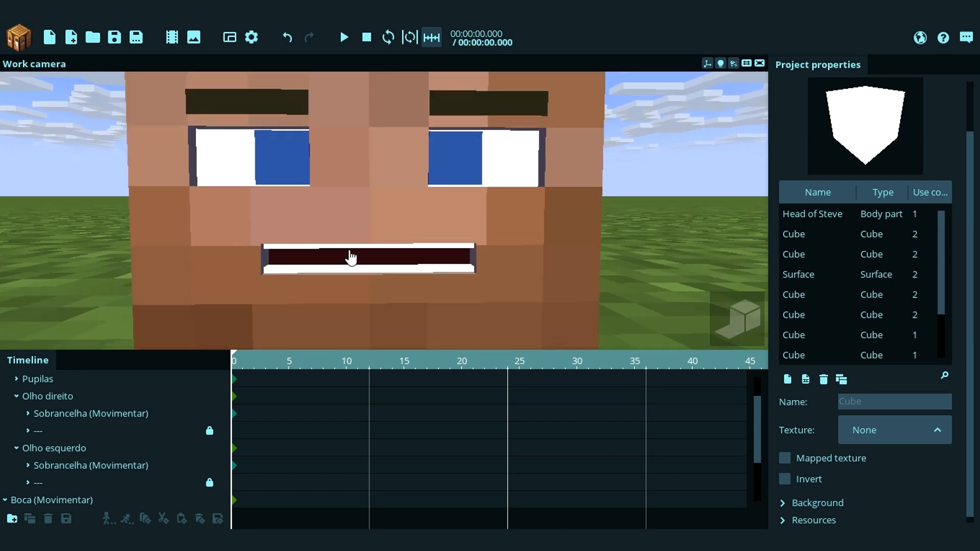
{"action": "left_click", "coordinate": [351, 258]}
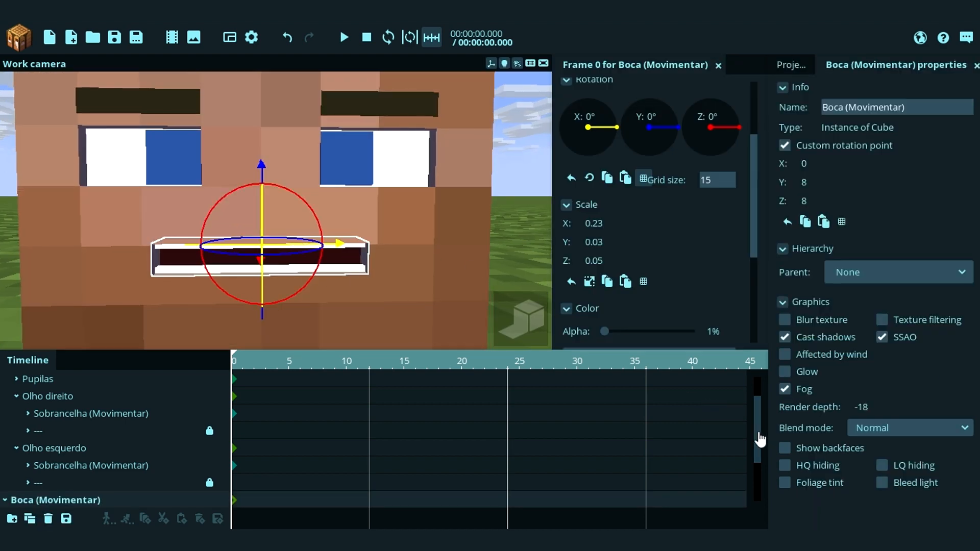
{"action": "scroll", "coordinate": [760, 439], "scroll_direction": "down", "scroll_amount": 2}
{"action": "scroll", "coordinate": [760, 400], "scroll_direction": "up", "scroll_amount": 5}
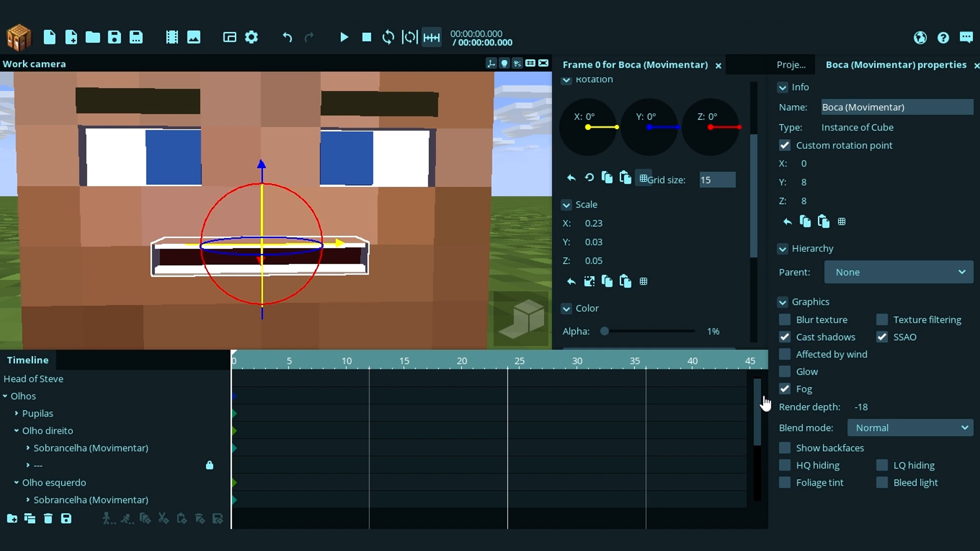
{"action": "left_click", "coordinate": [5, 397]}
{"action": "left_click", "coordinate": [47, 398]}
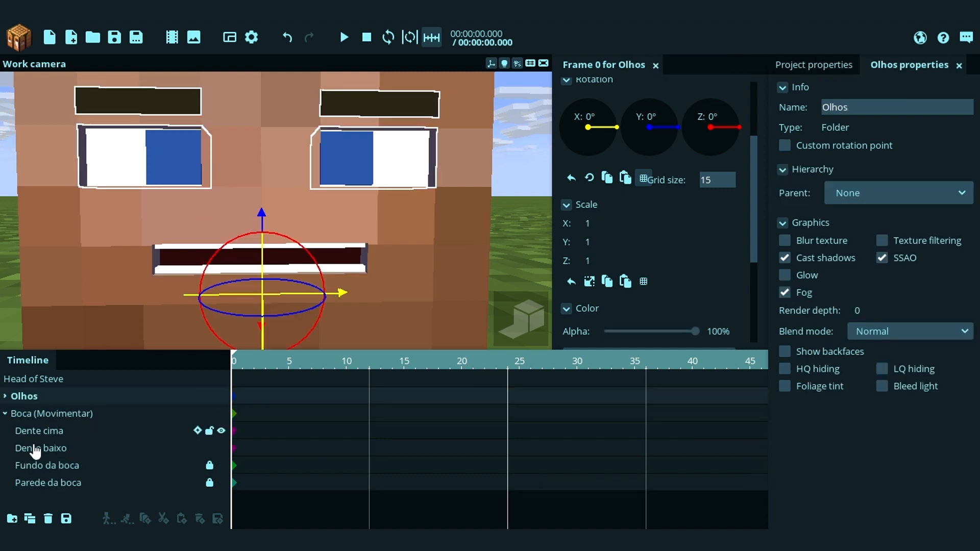
{"action": "left_click", "coordinate": [51, 414]}
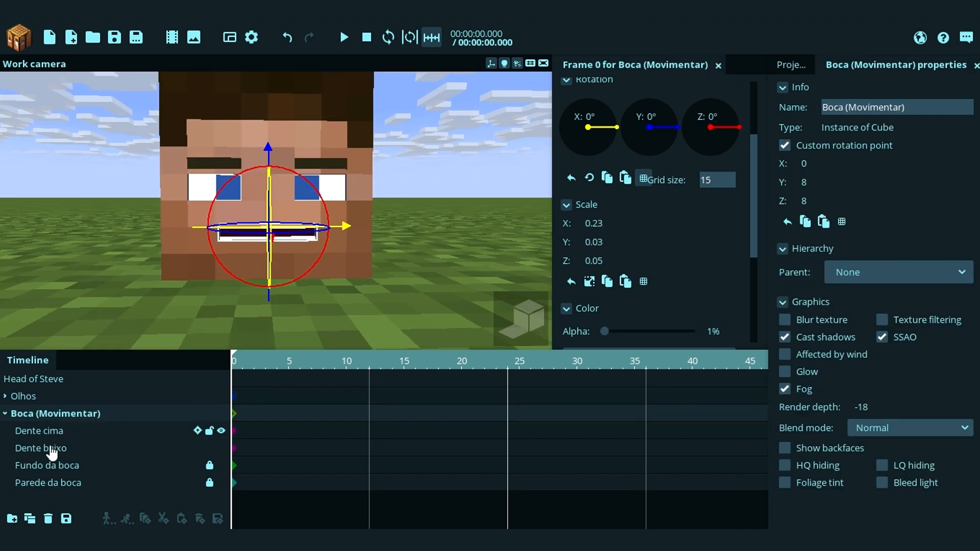
{"action": "left_click", "coordinate": [5, 417]}
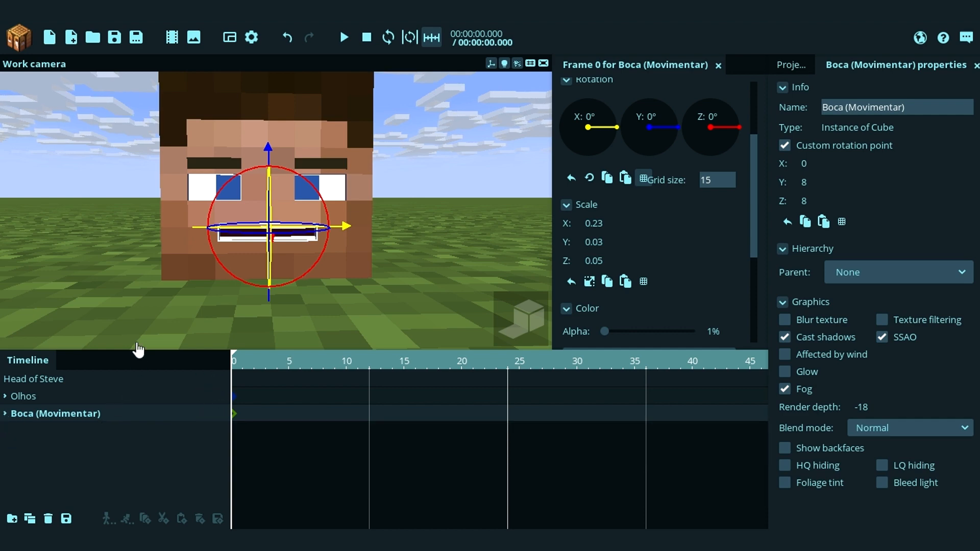
Step: Group Olhos and Boca (Movimentar) into a new folder named "Facial"
{"action": "left_click_drag", "start_coordinate": [128, 301], "coordinate": [134, 317]}
{"action": "scroll", "coordinate": [133, 314], "scroll_direction": "down", "scroll_amount": 2}
{"action": "left_click", "coordinate": [483, 159]}
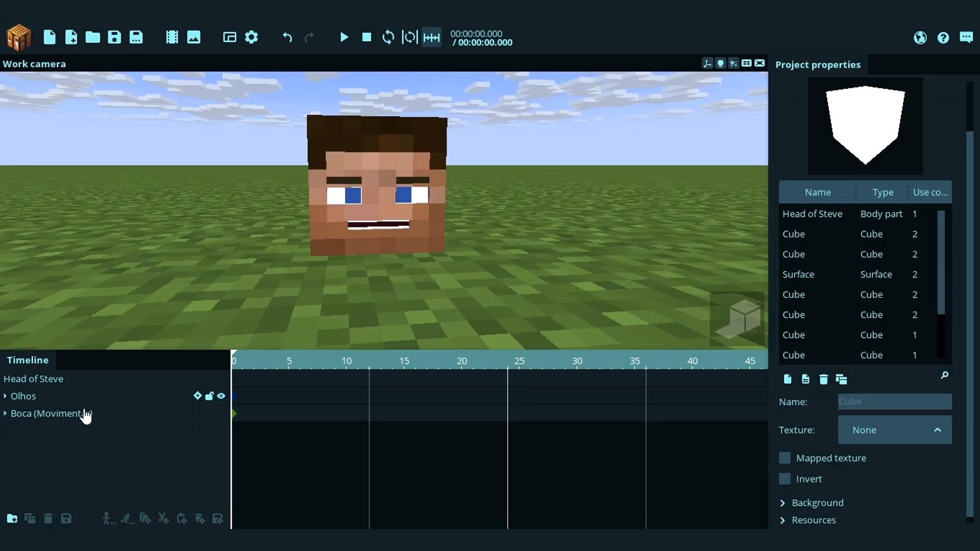
{"action": "left_click", "coordinate": [56, 397]}
{"action": "left_click", "coordinate": [35, 415]}
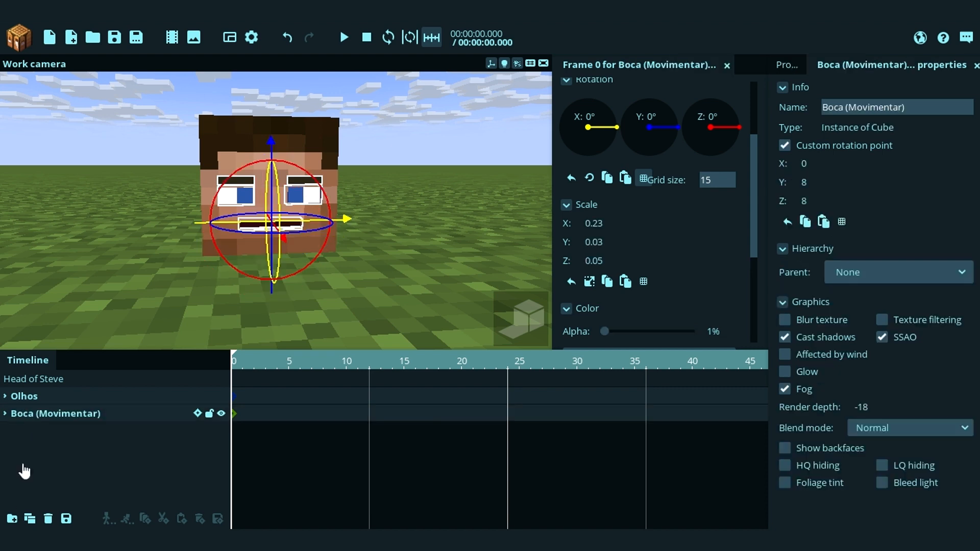
{"action": "left_click", "coordinate": [11, 520]}
{"action": "left_click", "coordinate": [5, 398]}
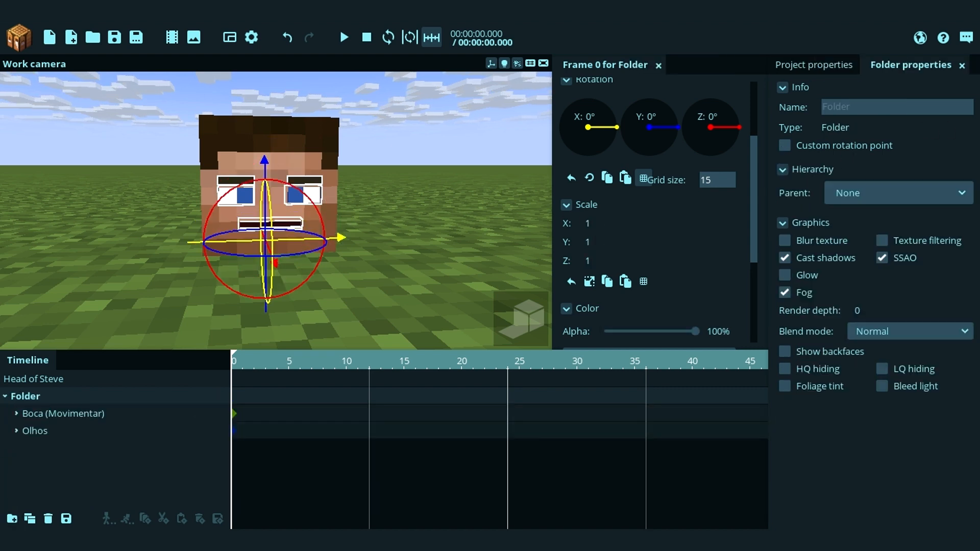
{"action": "left_click", "coordinate": [868, 107]}
{"action": "type", "text": "Facial"}
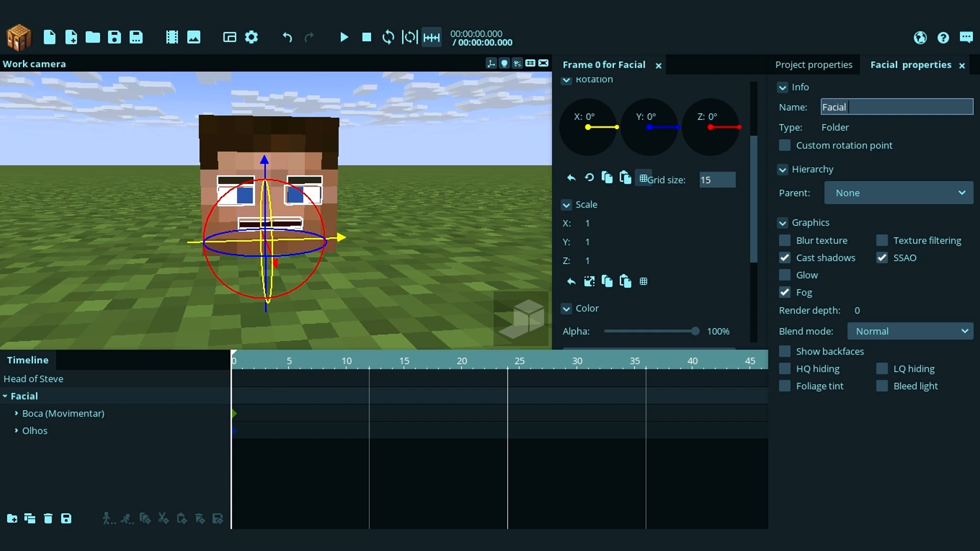
Step: Examine the Facial folder and the eye and mouth groups it contains
{"action": "left_click", "coordinate": [226, 347]}
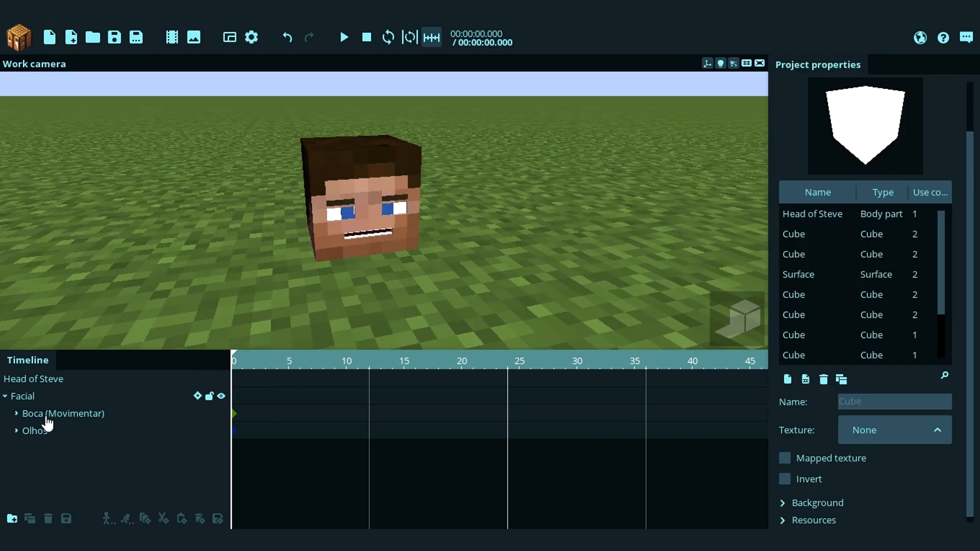
{"action": "left_click", "coordinate": [34, 401]}
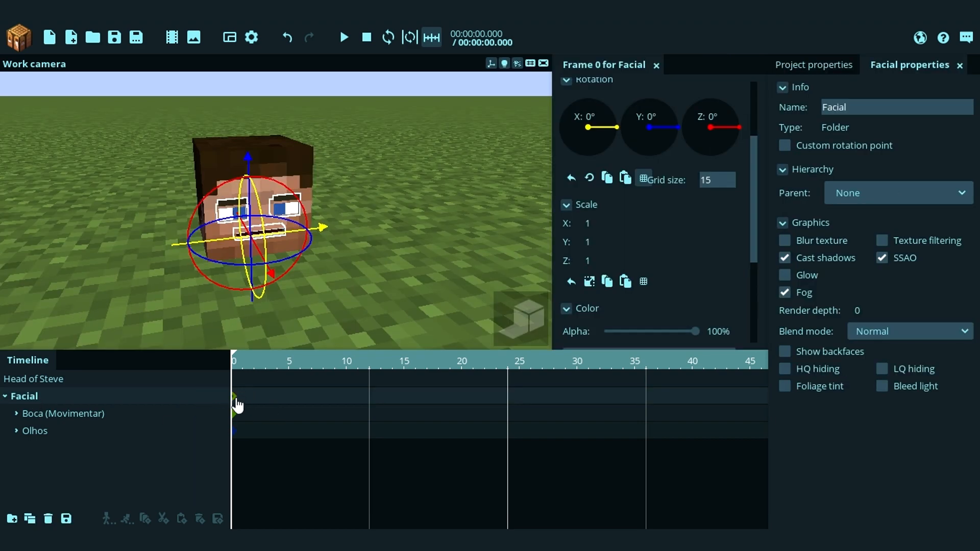
{"action": "left_click", "coordinate": [5, 398]}
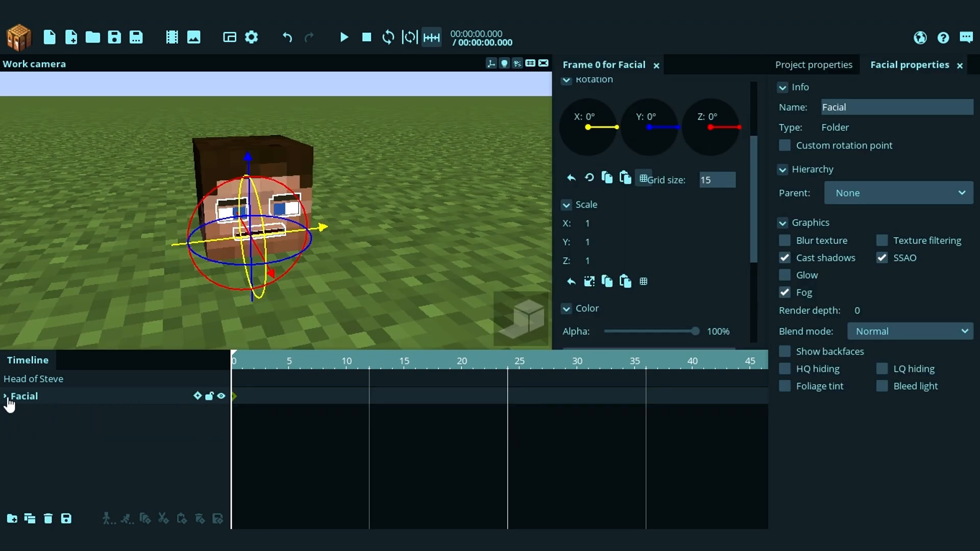
{"action": "left_click", "coordinate": [6, 397]}
{"action": "left_click", "coordinate": [53, 415]}
{"action": "left_click", "coordinate": [50, 438]}
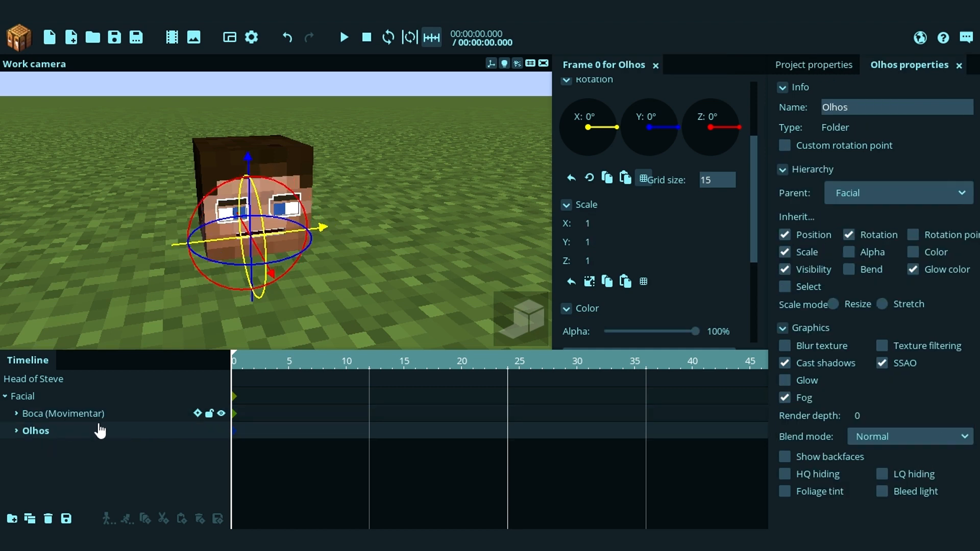
Step: Reorder Boca (Movimentar) to sit below Olhos inside the Facial folder, and clear the selection
{"action": "left_click_drag", "start_coordinate": [56, 414], "coordinate": [55, 433]}
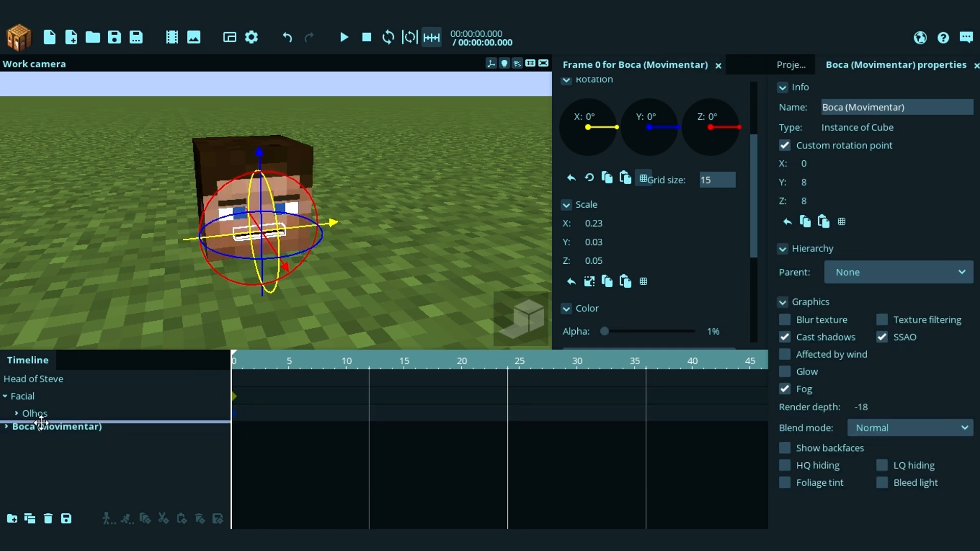
{"action": "left_click_drag", "start_coordinate": [44, 435], "coordinate": [39, 412]}
{"action": "left_click", "coordinate": [40, 434]}
{"action": "left_click", "coordinate": [379, 276]}
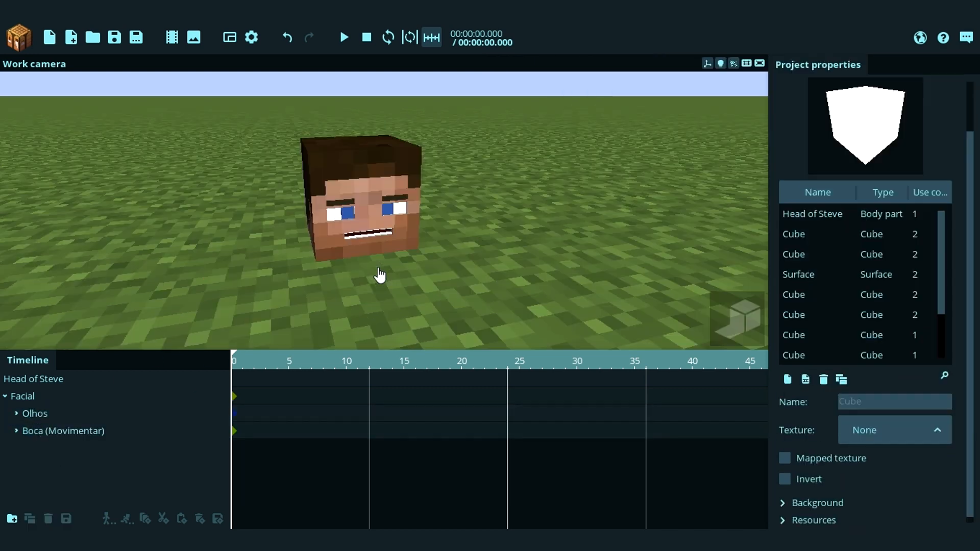
Step: Select the Facial folder and collapse it in the timeline
{"action": "left_click", "coordinate": [45, 394]}
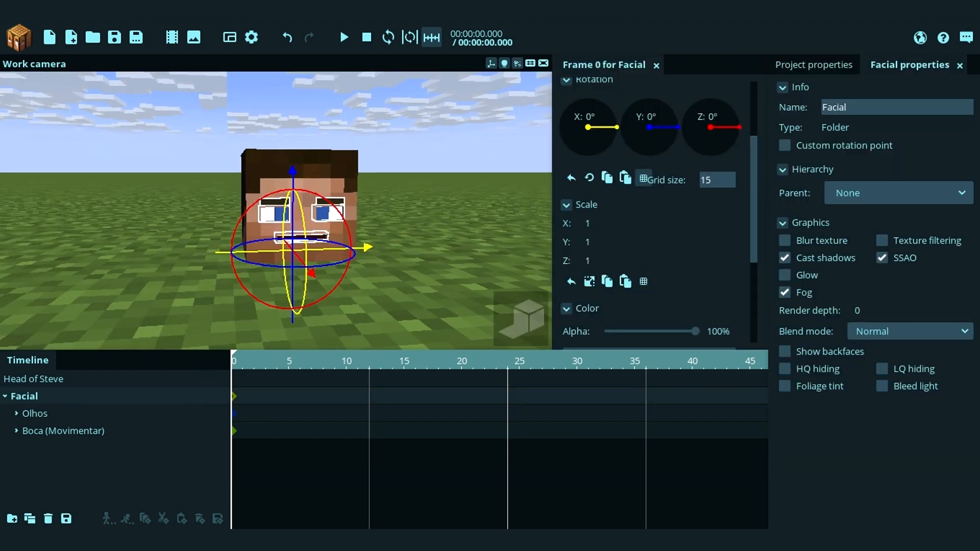
{"action": "right_click_drag", "start_coordinate": [275, 209], "coordinate": [271, 240]}
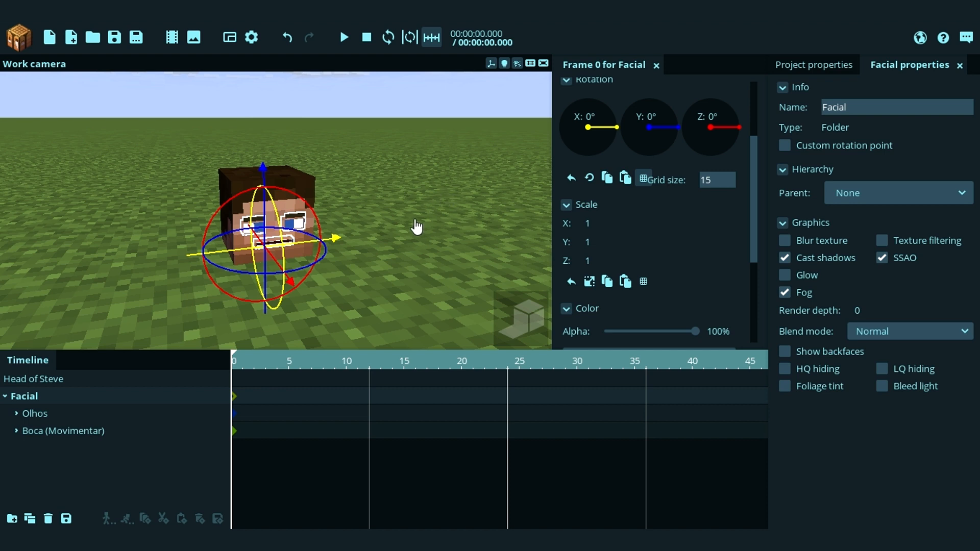
{"action": "left_click", "coordinate": [5, 396]}
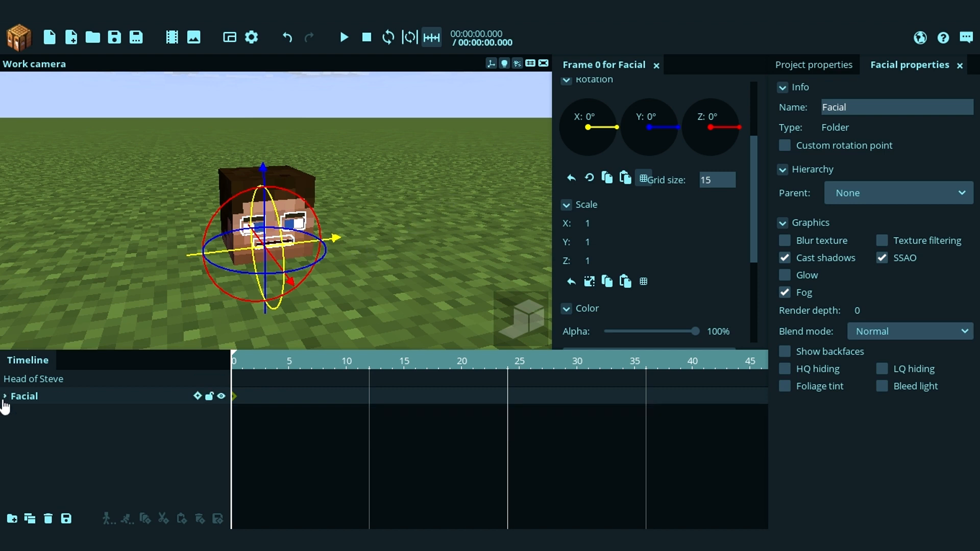
Step: Try moving Head of Steve sideways away from the facial parts, and undo the move
{"action": "left_click", "coordinate": [45, 380]}
{"action": "left_click_drag", "start_coordinate": [322, 238], "coordinate": [220, 244]}
{"action": "right_click_drag", "start_coordinate": [276, 240], "coordinate": [278, 242]}
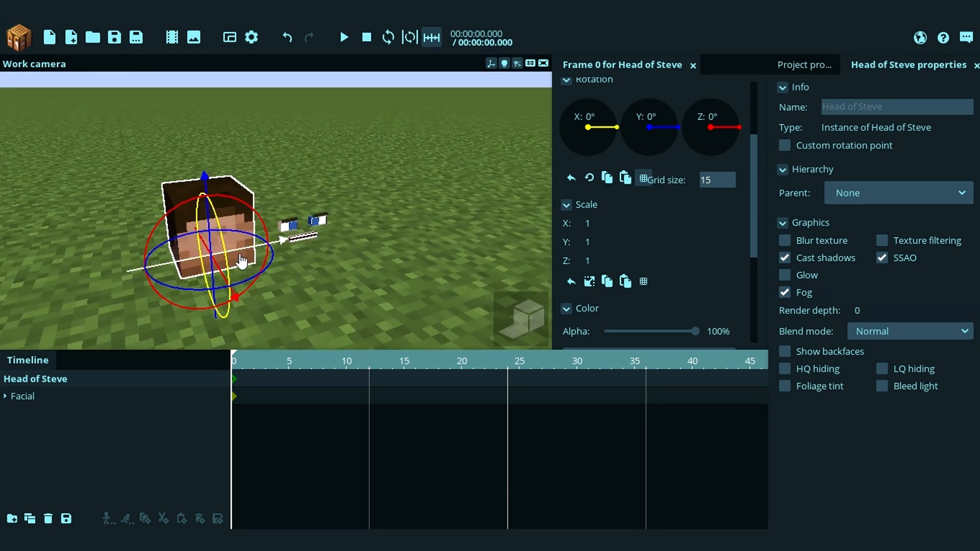
{"action": "left_click_drag", "start_coordinate": [242, 261], "coordinate": [286, 251]}
{"action": "scroll", "coordinate": [291, 243], "scroll_direction": "up", "scroll_amount": 1}
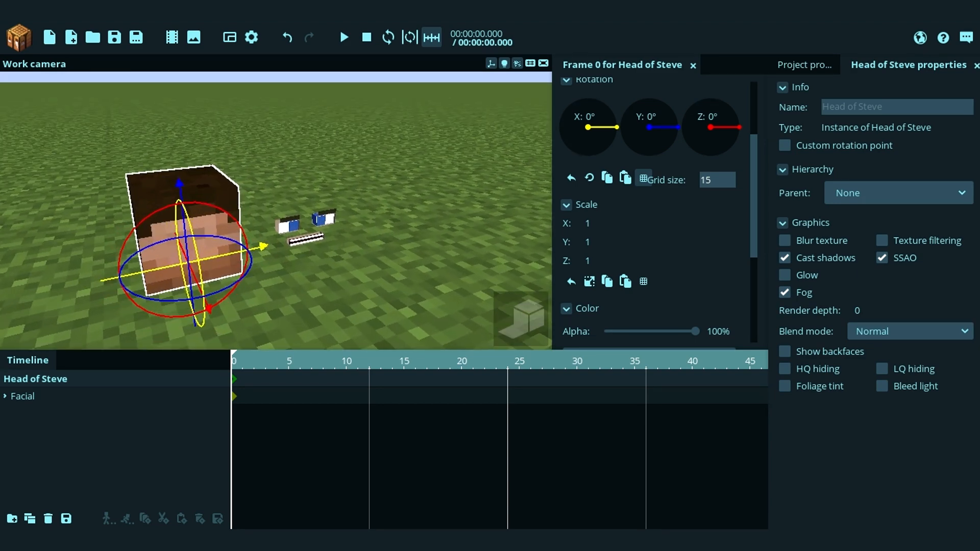
{"action": "left_click_drag", "start_coordinate": [228, 256], "coordinate": [335, 240]}
{"action": "left_click_drag", "start_coordinate": [417, 238], "coordinate": [217, 392]}
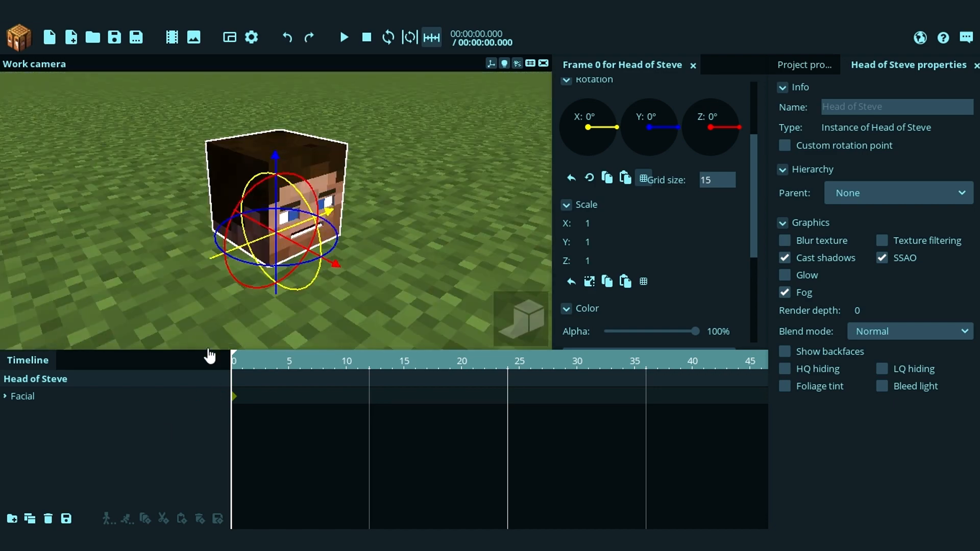
{"action": "middle_click_drag", "start_coordinate": [439, 226], "coordinate": [360, 262]}
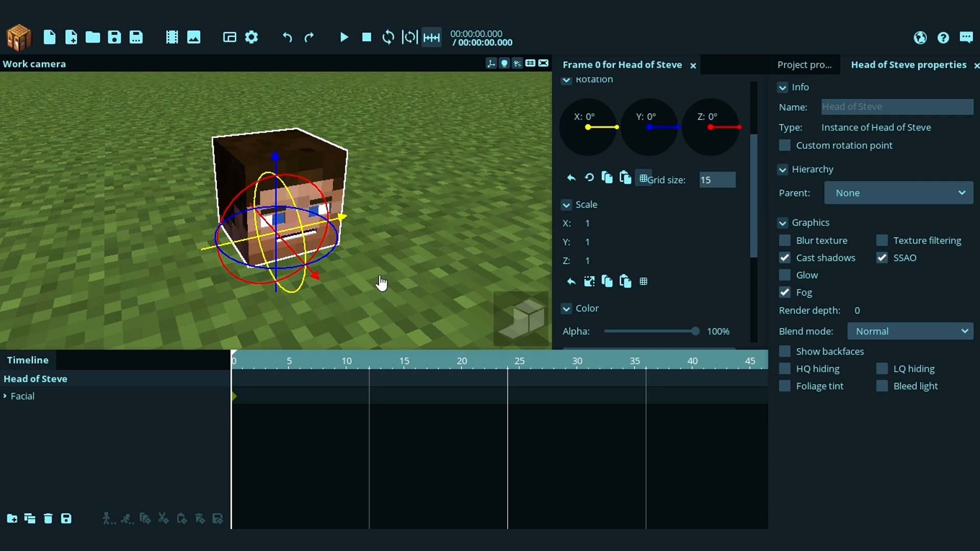
Step: Set Head of Steve as the parent of the Facial folder
{"action": "left_click", "coordinate": [35, 401]}
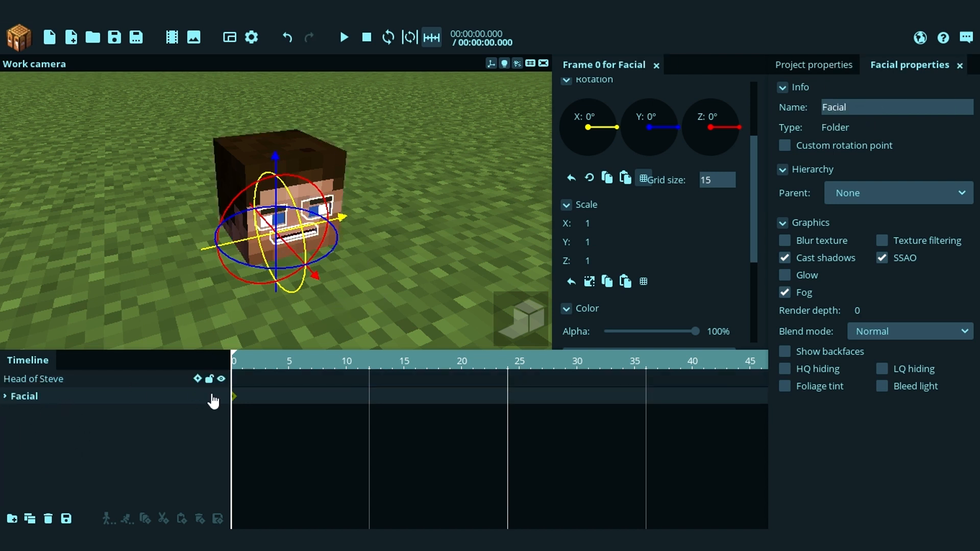
{"action": "left_click", "coordinate": [925, 201]}
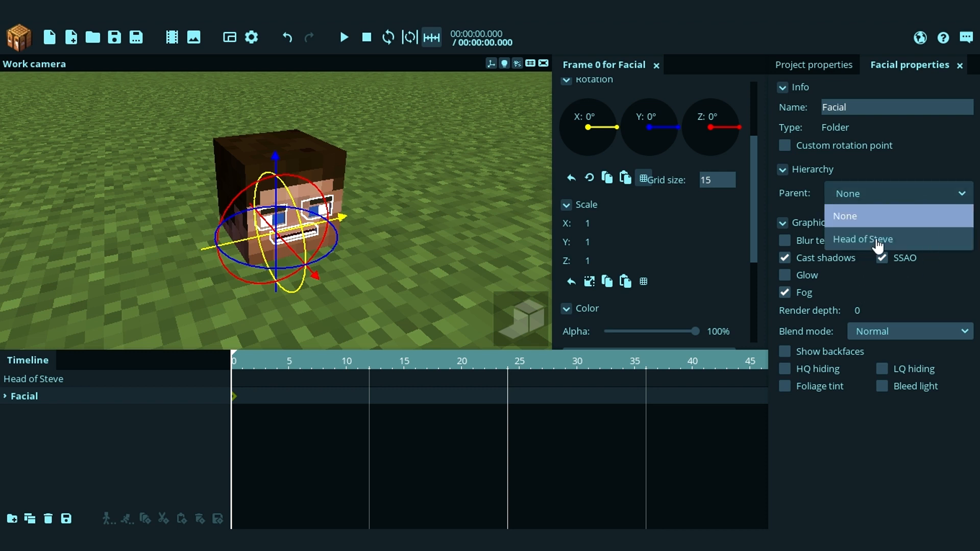
{"action": "left_click", "coordinate": [878, 240]}
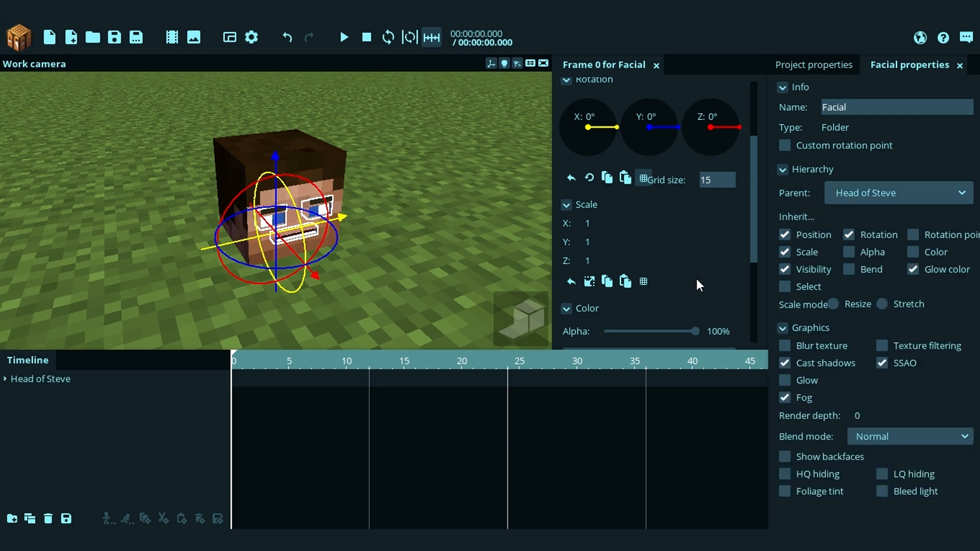
Step: Rotate Head of Steve to X 15°, Y -30° and Z 15° to test that the face follows
{"action": "left_click_drag", "start_coordinate": [385, 200], "coordinate": [385, 233]}
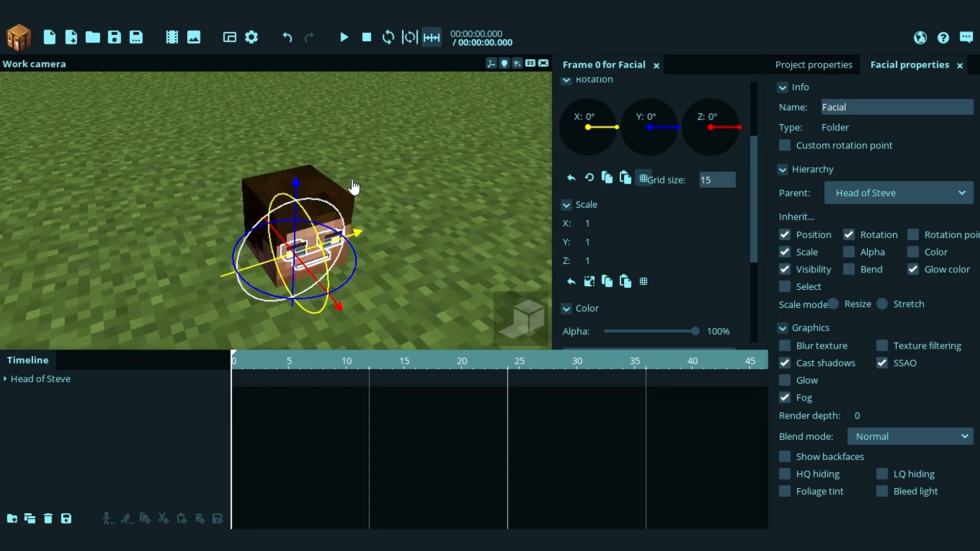
{"action": "left_click", "coordinate": [331, 187]}
{"action": "left_click_drag", "start_coordinate": [325, 258], "coordinate": [344, 291]}
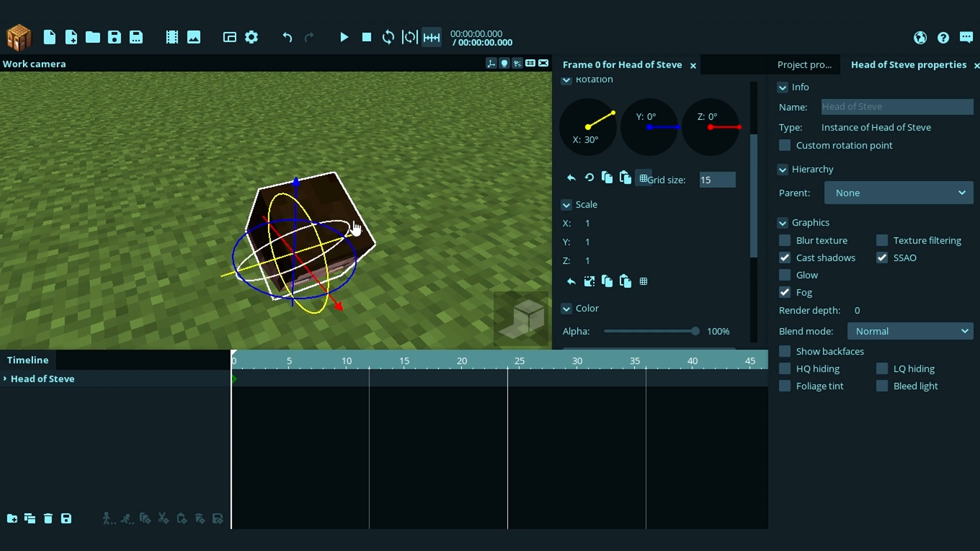
{"action": "left_click_drag", "start_coordinate": [354, 225], "coordinate": [327, 226]}
{"action": "left_click_drag", "start_coordinate": [350, 279], "coordinate": [336, 302]}
{"action": "left_click_drag", "start_coordinate": [436, 256], "coordinate": [422, 215]}
{"action": "left_click_drag", "start_coordinate": [318, 208], "coordinate": [333, 222]}
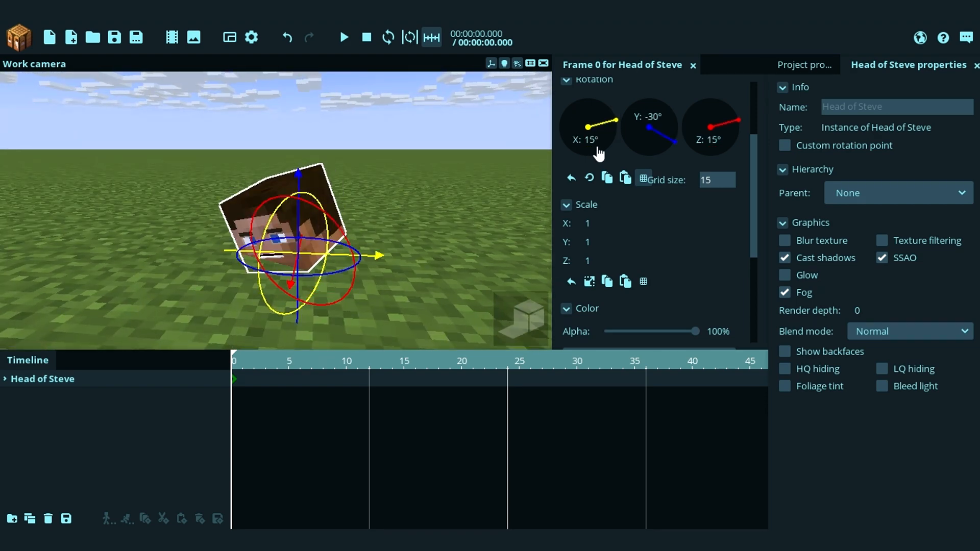
Step: Reset Head of Steve's X, Y and Z rotation to 0° and clear the selection
{"action": "left_click_drag", "start_coordinate": [334, 289], "coordinate": [315, 214]}
{"action": "right_click", "coordinate": [586, 148]}
{"action": "right_click", "coordinate": [690, 121]}
{"action": "right_click", "coordinate": [672, 126]}
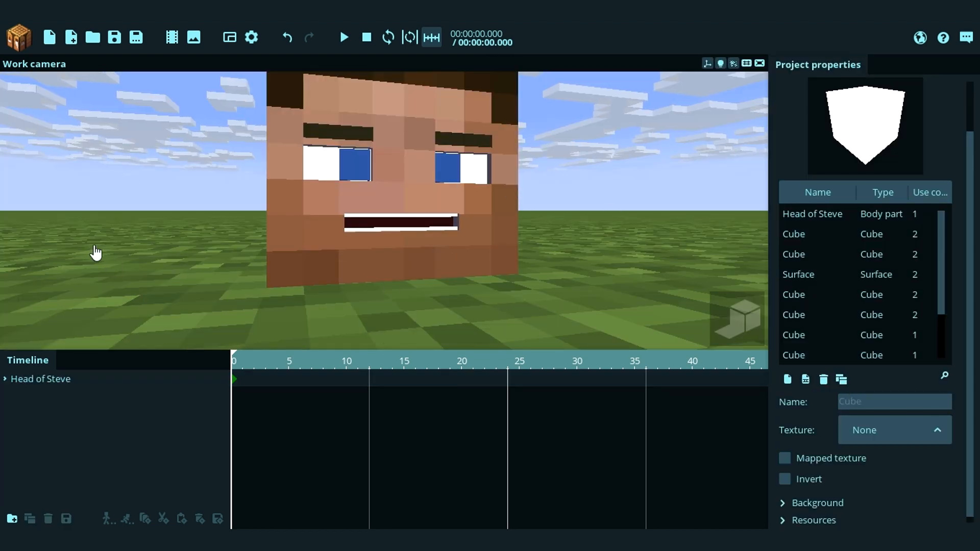
Step: Expand Head of Steve, Facial, Olhos and Boca (Movimentar) in the timeline, and enlarge the timeline area
{"action": "left_click", "coordinate": [20, 381]}
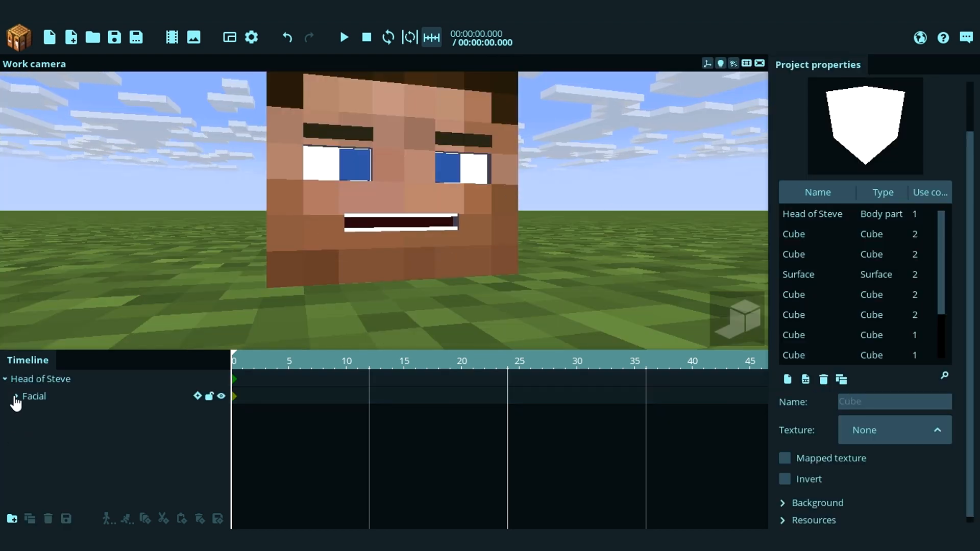
{"action": "left_click", "coordinate": [54, 380]}
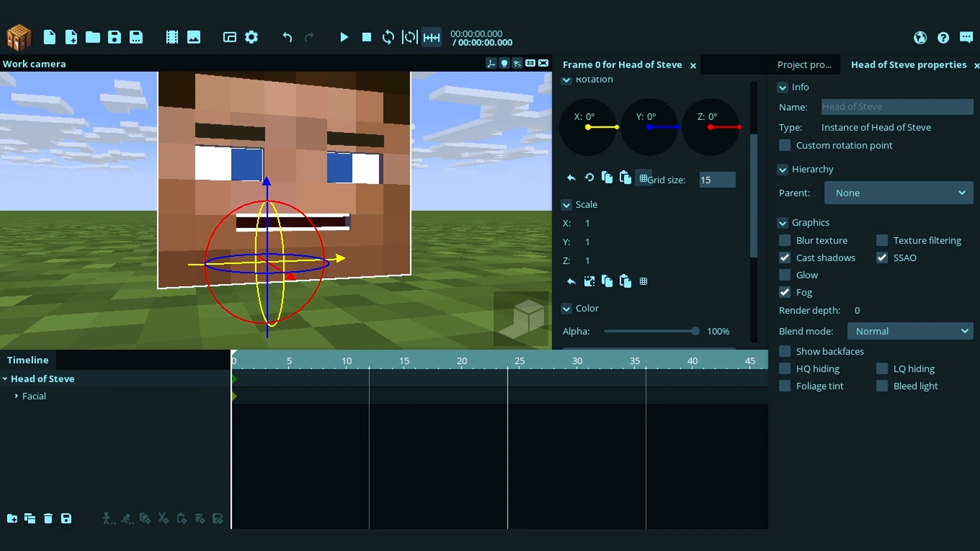
{"action": "left_click_drag", "start_coordinate": [148, 255], "coordinate": [162, 265]}
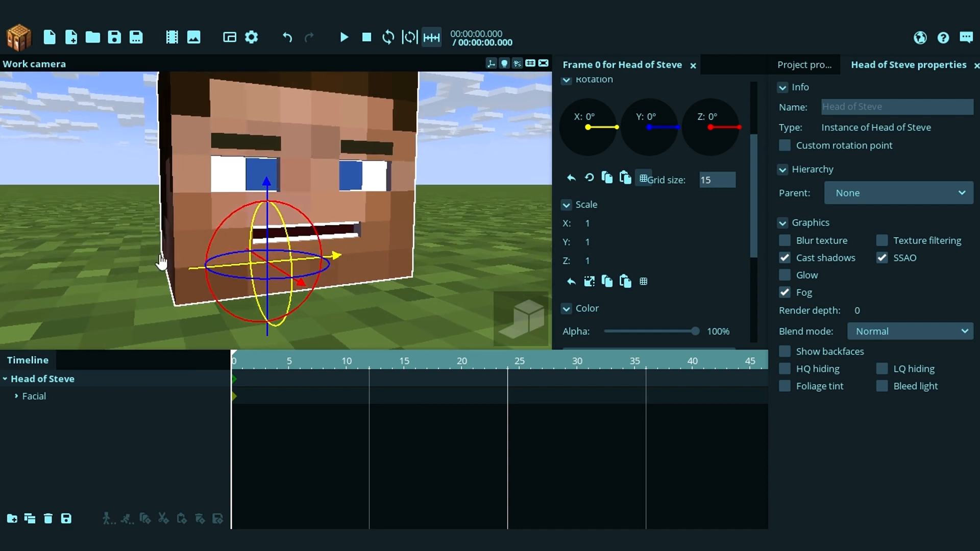
{"action": "left_click", "coordinate": [17, 400]}
{"action": "left_click", "coordinate": [44, 402]}
{"action": "left_click", "coordinate": [43, 415]}
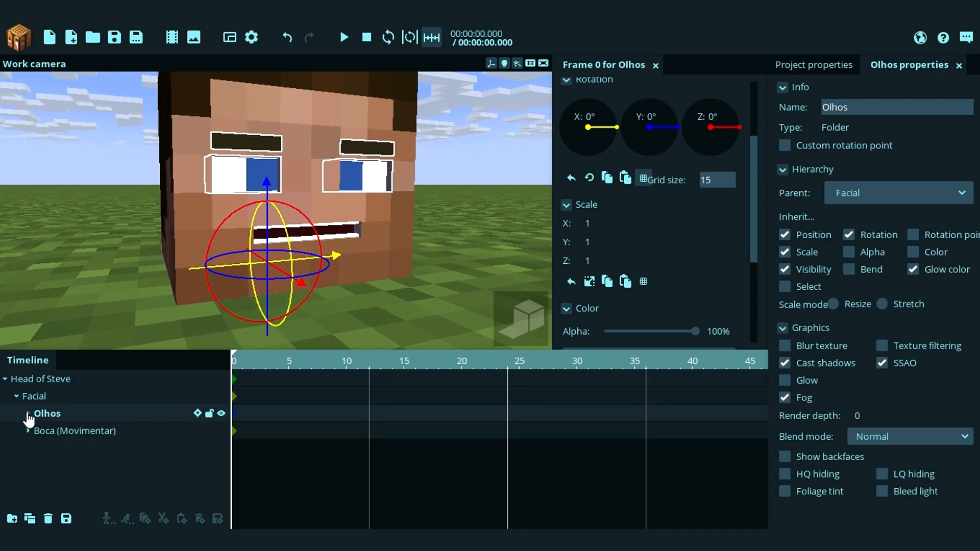
{"action": "left_click", "coordinate": [28, 414]}
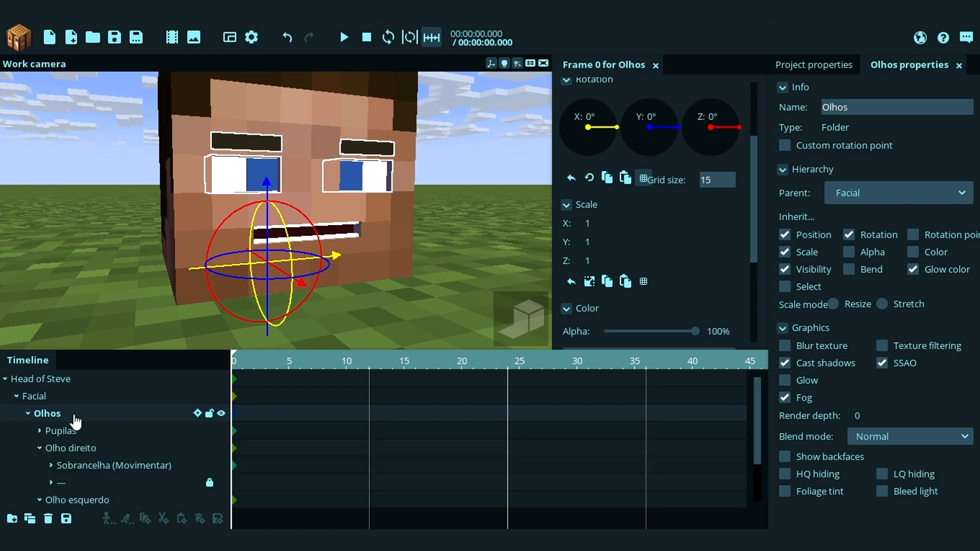
{"action": "scroll", "coordinate": [25, 414], "scroll_direction": "down", "scroll_amount": 2}
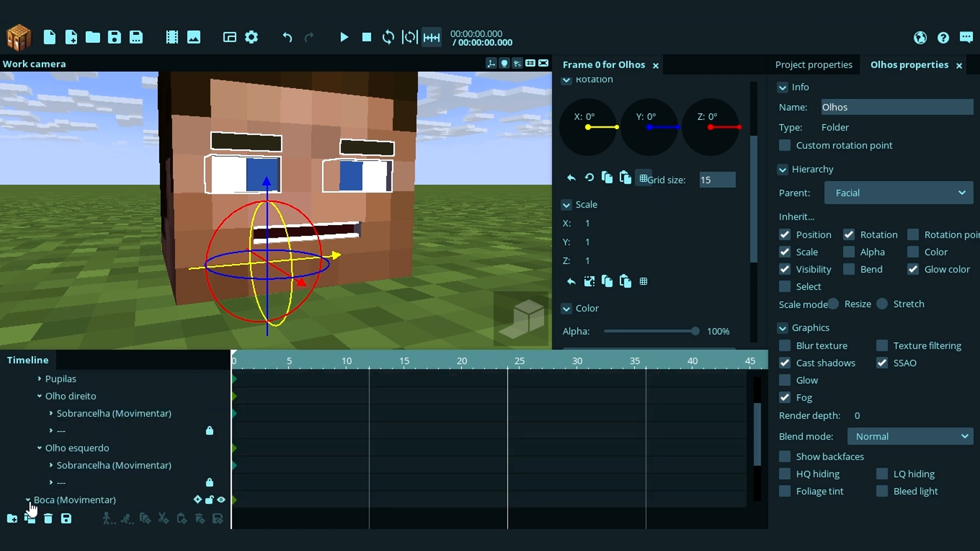
{"action": "scroll", "coordinate": [170, 445], "scroll_direction": "down", "scroll_amount": 3}
{"action": "left_click_drag", "start_coordinate": [391, 353], "coordinate": [415, 240]}
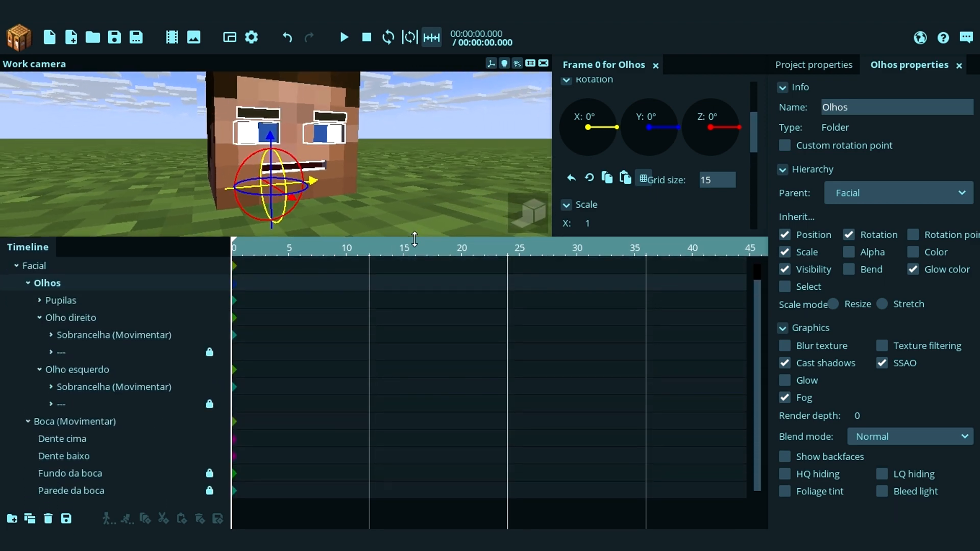
Step: Collapse Olho direito and Olho esquerdo, and select the frame 0 keyframes of both eyes together
{"action": "left_click", "coordinate": [87, 318]}
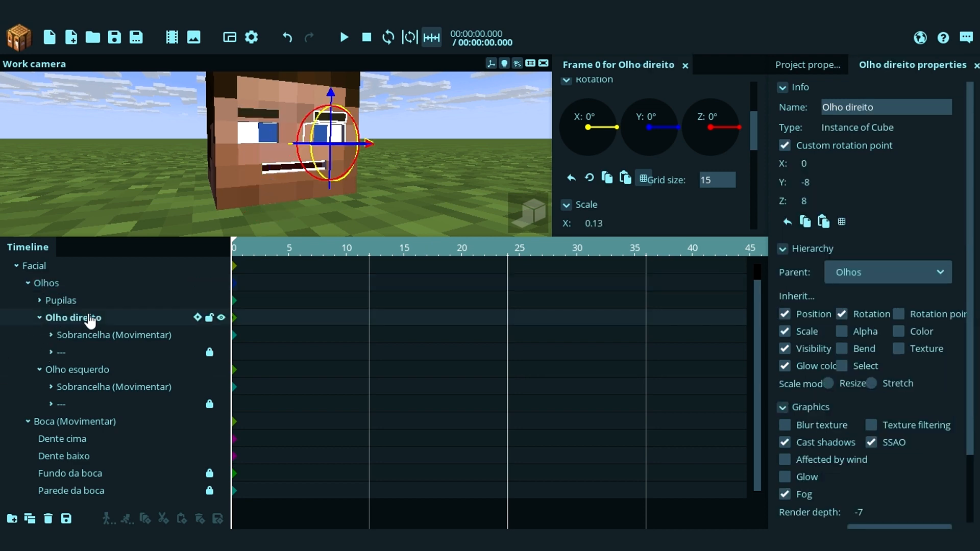
{"action": "right_click_drag", "start_coordinate": [207, 139], "coordinate": [441, 239]}
{"action": "key", "text": "w"}
{"action": "left_click_drag", "start_coordinate": [441, 239], "coordinate": [440, 298]}
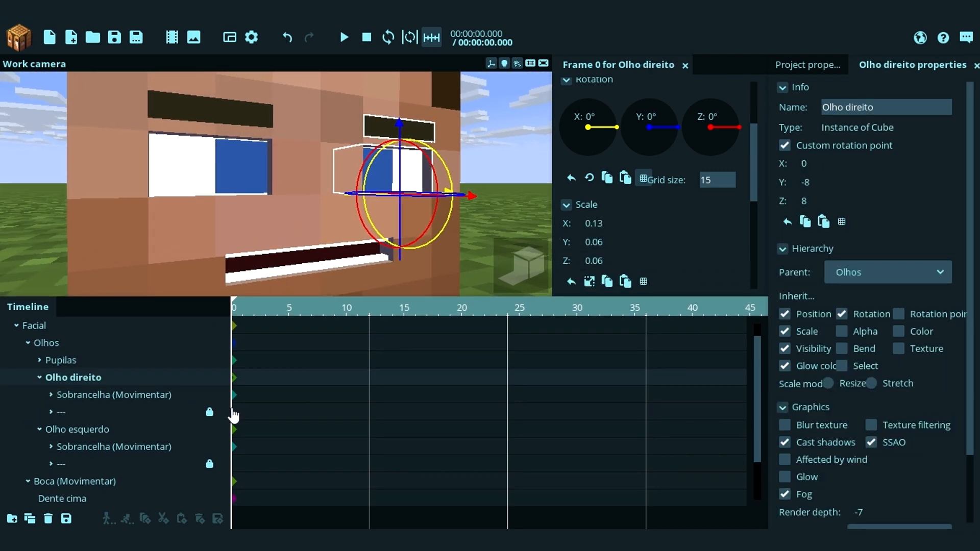
{"action": "left_click", "coordinate": [38, 379]}
{"action": "left_click", "coordinate": [39, 395]}
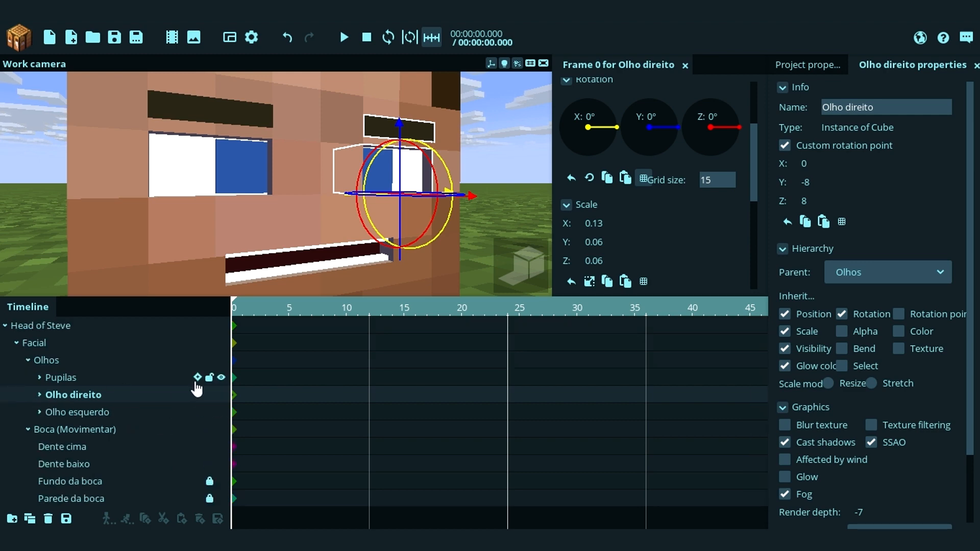
{"action": "left_click_drag", "start_coordinate": [253, 396], "coordinate": [247, 434]}
{"action": "right_click_drag", "start_coordinate": [403, 180], "coordinate": [404, 178]}
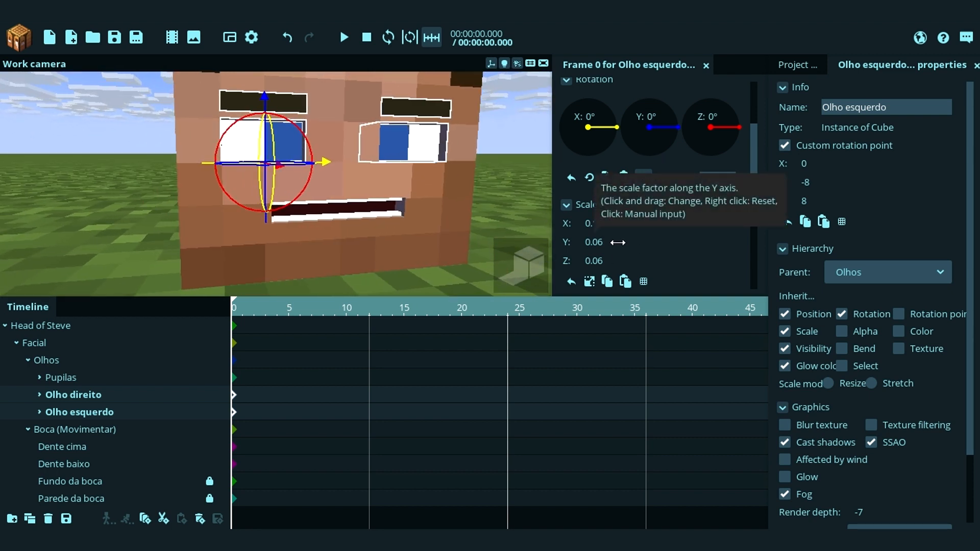
Step: Reduce the Y scale of both eyes to 0.01 to close them, and hide the viewport gizmos
{"action": "left_click_drag", "start_coordinate": [618, 242], "coordinate": [539, 241]}
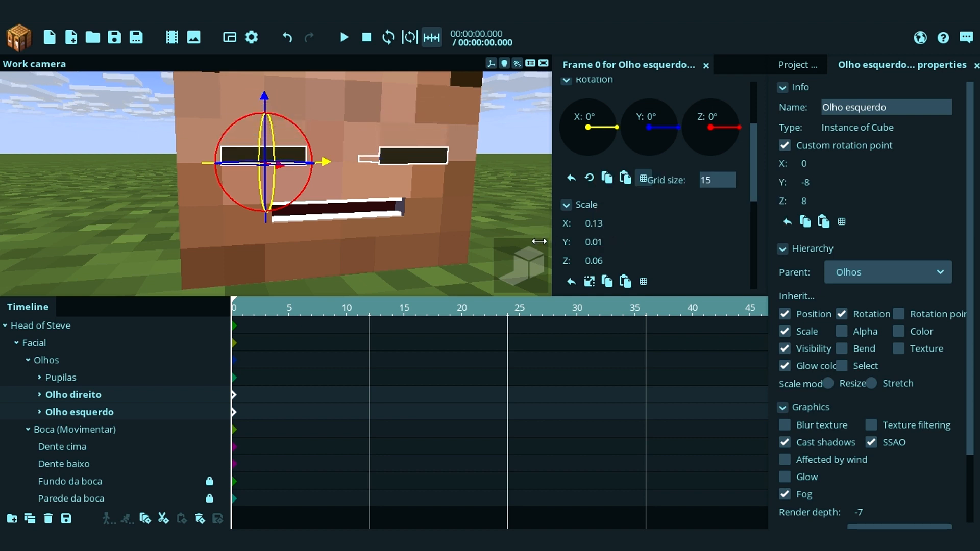
{"action": "left_click_drag", "start_coordinate": [514, 94], "coordinate": [489, 87]}
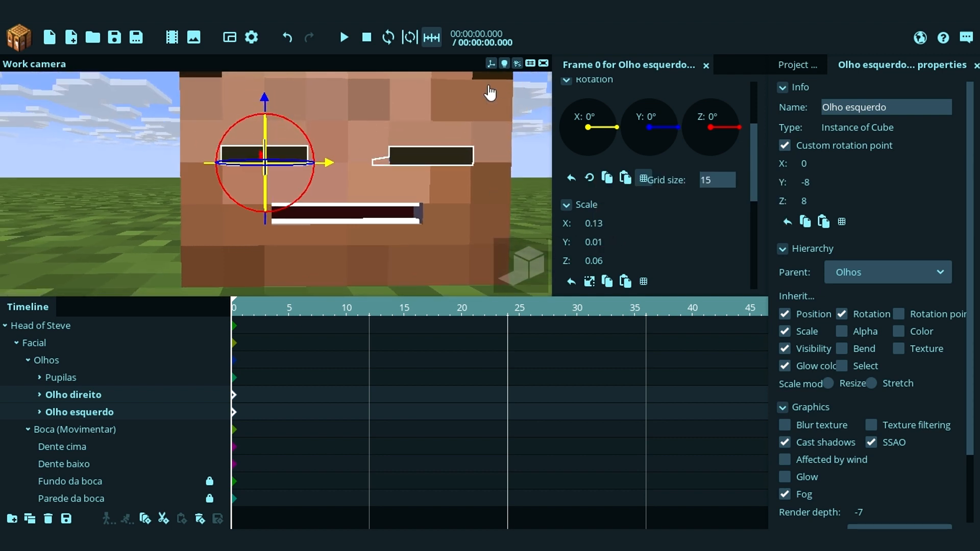
{"action": "left_click", "coordinate": [490, 64]}
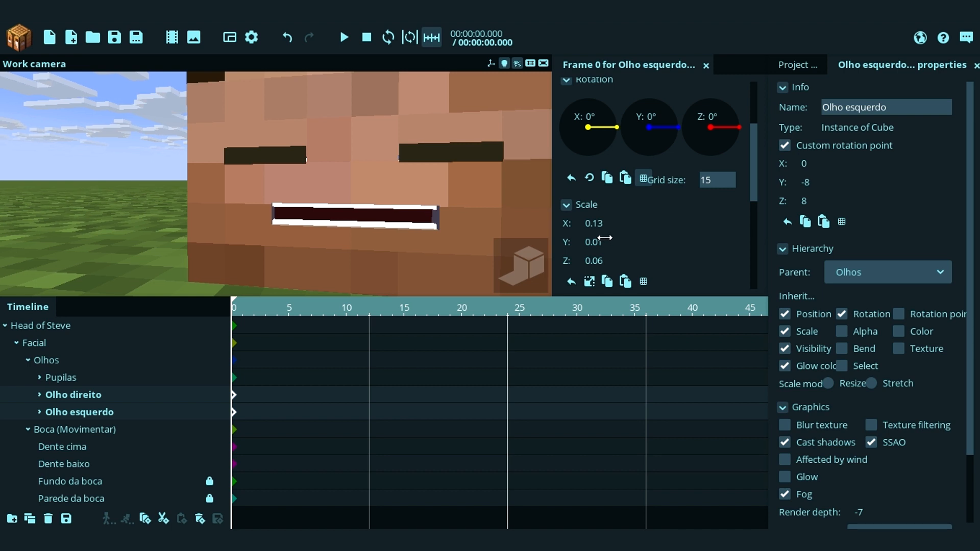
{"action": "left_click_drag", "start_coordinate": [605, 238], "coordinate": [514, 274]}
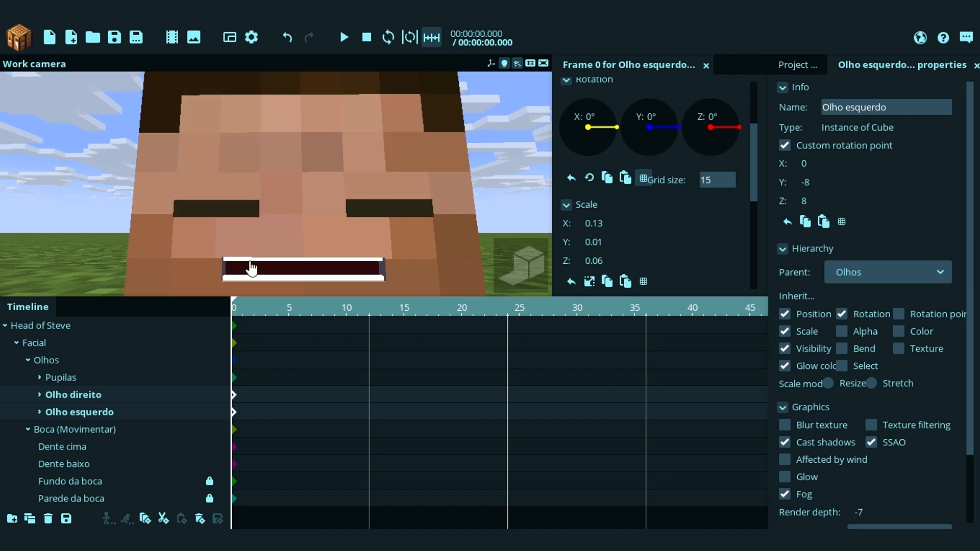
{"action": "left_click_drag", "start_coordinate": [193, 234], "coordinate": [220, 232]}
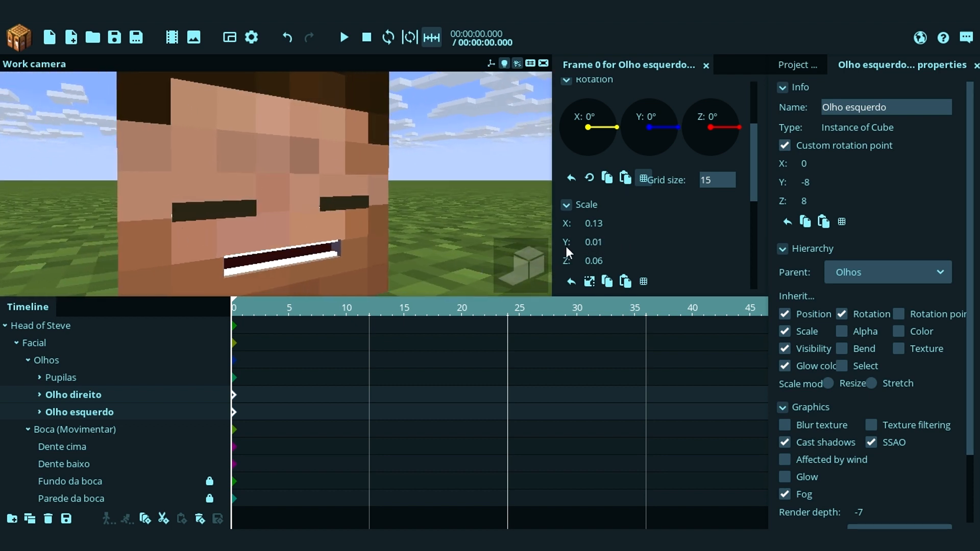
Step: Reopen both eyes by setting their Y scale to 0.0625
{"action": "left_click_drag", "start_coordinate": [612, 247], "coordinate": [689, 259]}
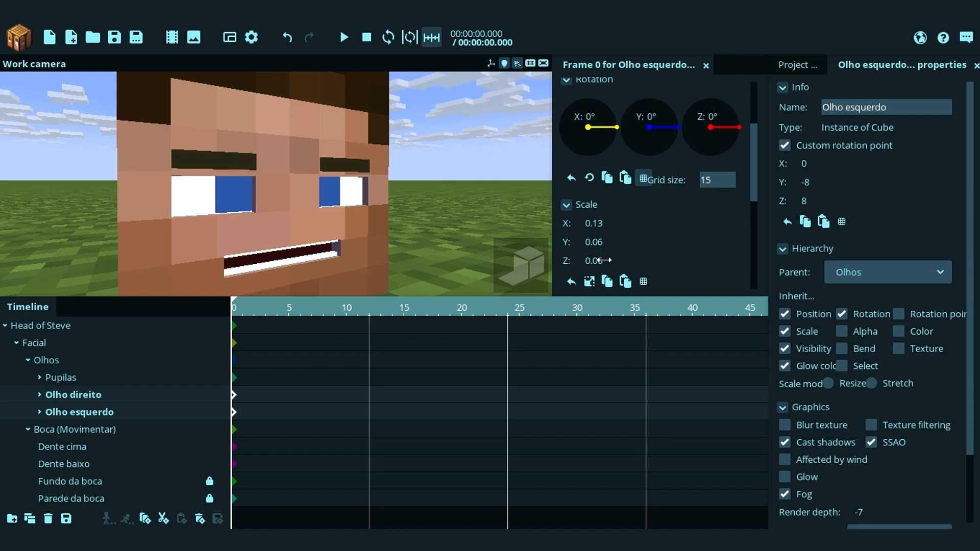
{"action": "left_click", "coordinate": [614, 240]}
{"action": "type", "text": "0.0625"}
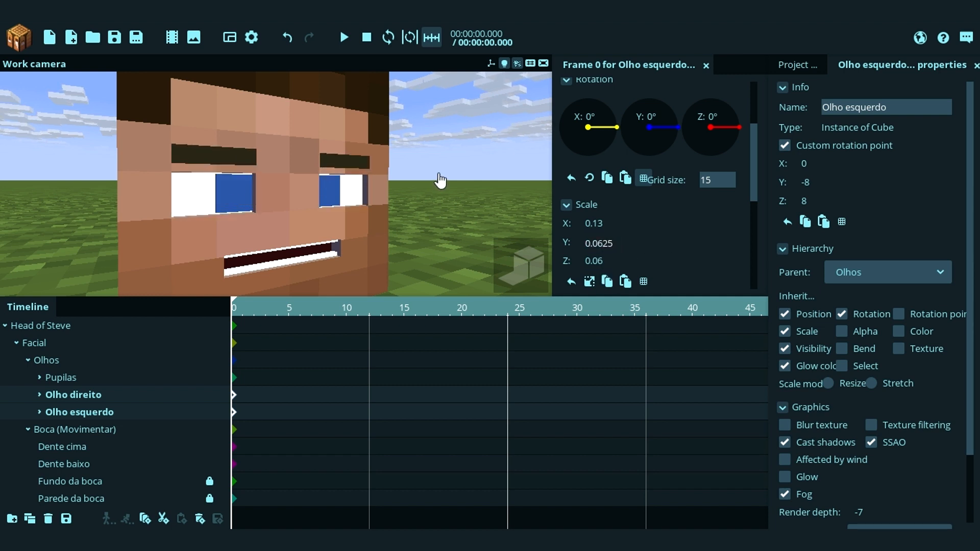
{"action": "right_click_drag", "start_coordinate": [440, 181], "coordinate": [384, 189]}
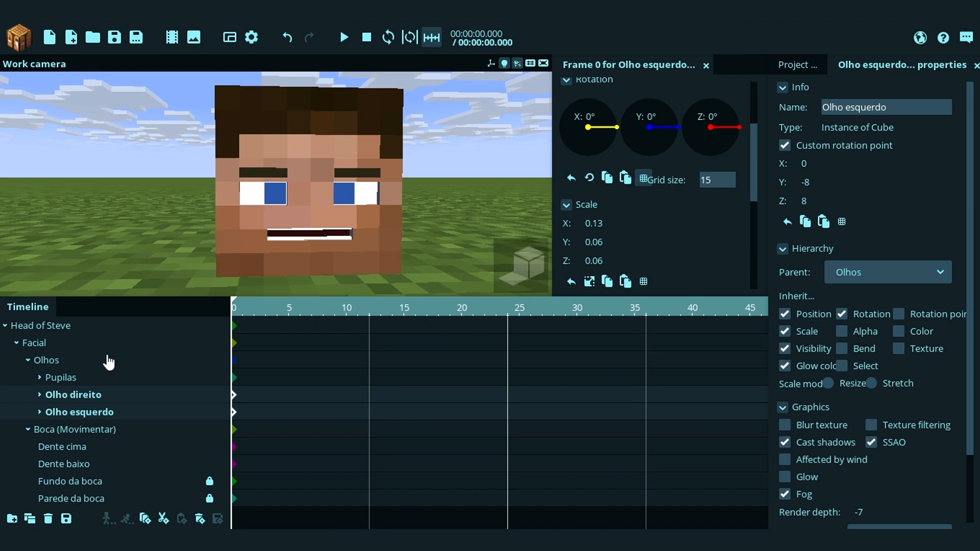
Step: Expand Olho direito and Olho esquerdo, select both Sobrancelha (Movimentar) folders, and tilt the eyebrows to about 5.83° X rotation
{"action": "left_click", "coordinate": [39, 395]}
{"action": "left_click", "coordinate": [40, 447]}
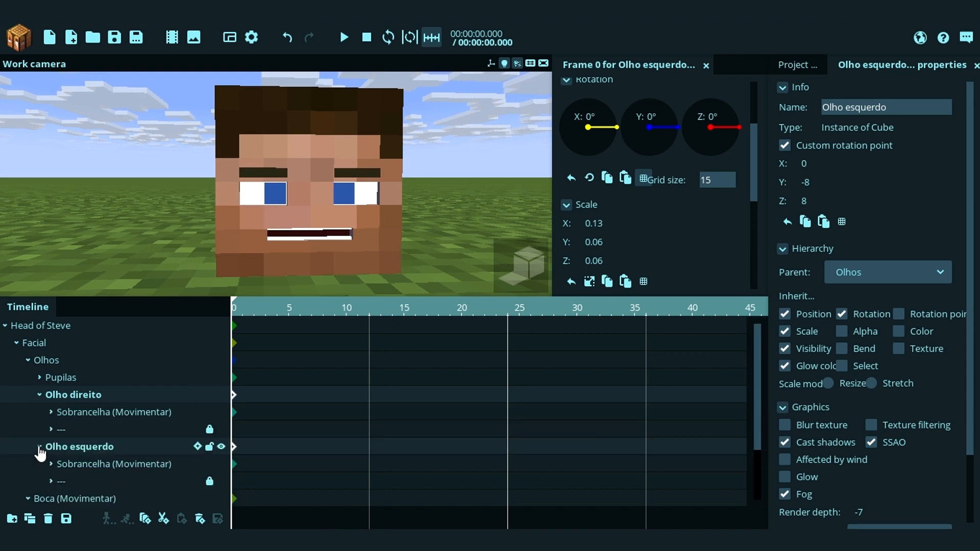
{"action": "left_click", "coordinate": [147, 414]}
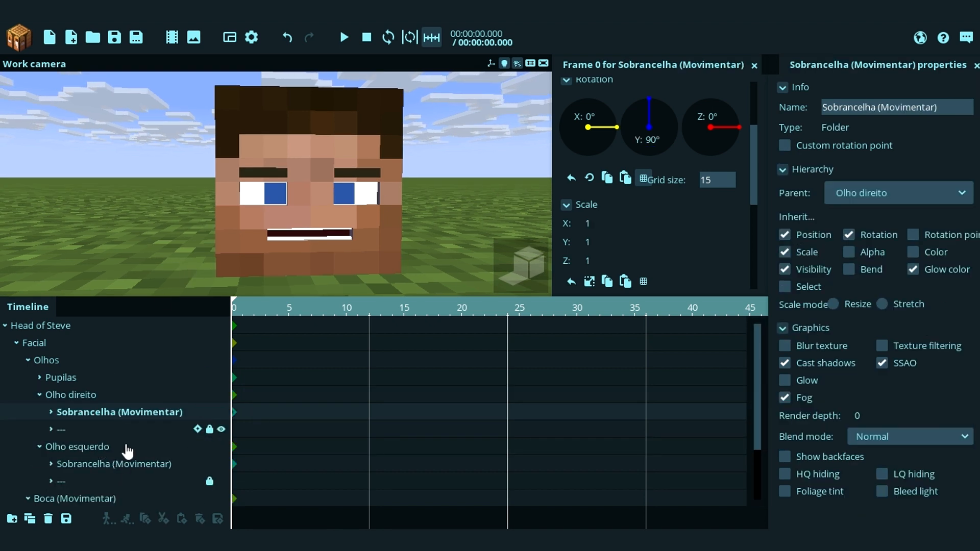
{"action": "left_click", "coordinate": [122, 466]}
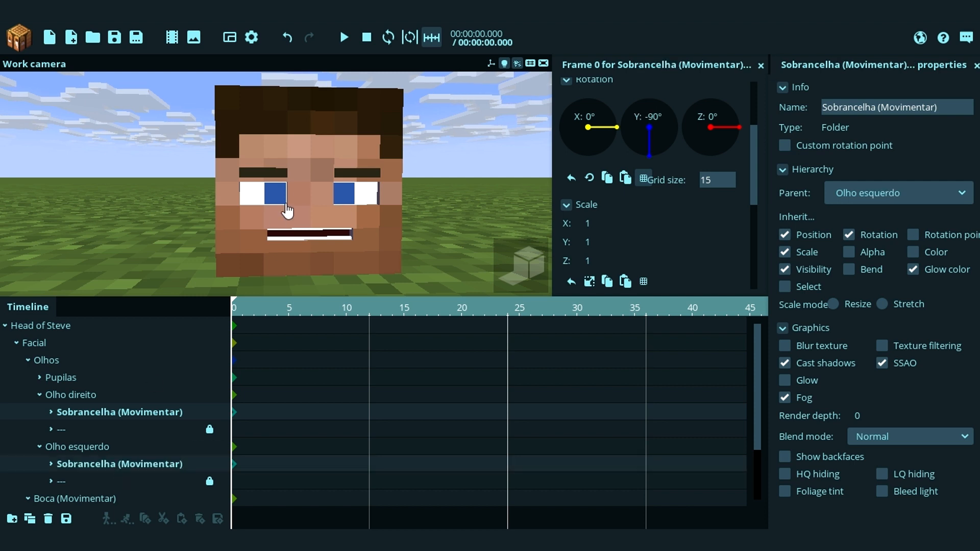
{"action": "scroll", "coordinate": [288, 210], "scroll_direction": "up", "scroll_amount": 3}
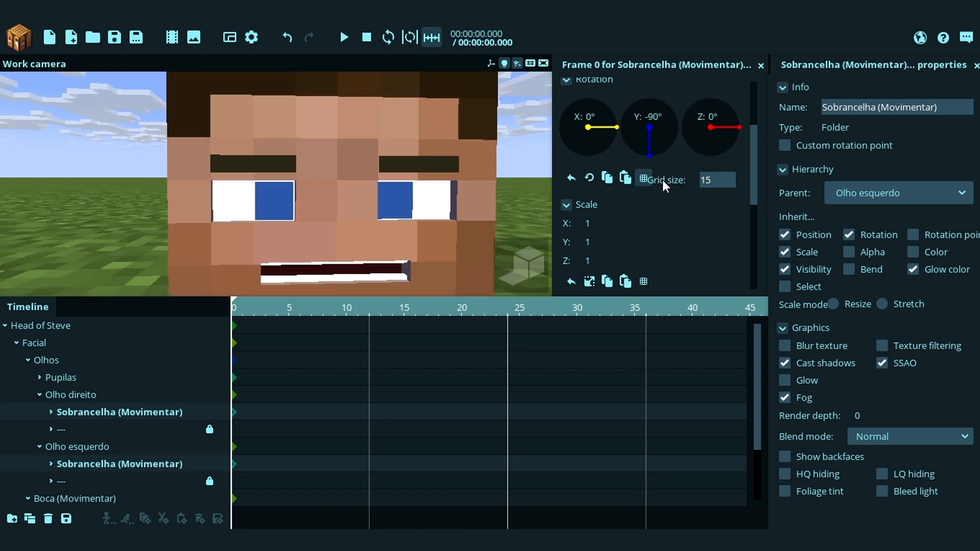
{"action": "scroll", "coordinate": [760, 128], "scroll_direction": "up", "scroll_amount": 3}
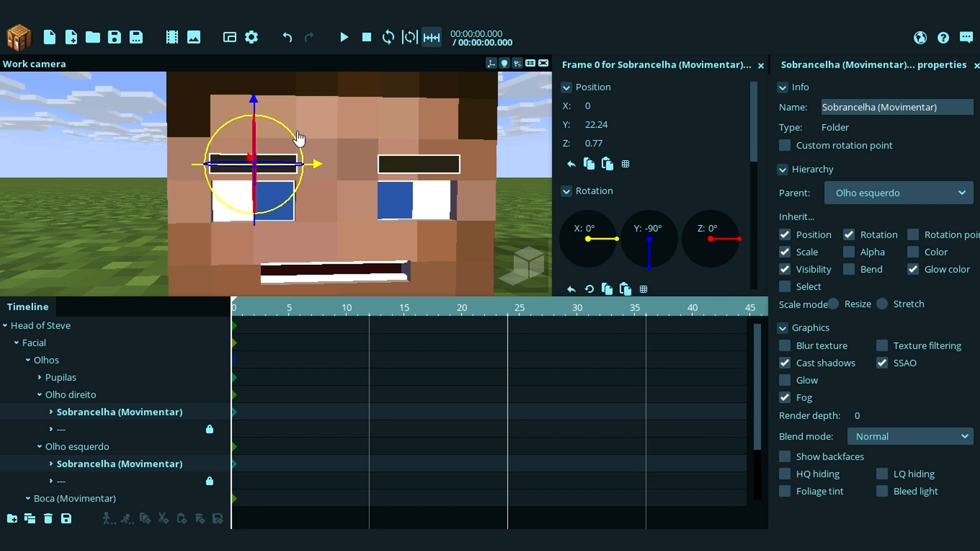
{"action": "mouse_move", "coordinate": [298, 137]}
{"action": "left_mouse_down"}
{"action": "mouse_move", "coordinate": [307, 145]}
{"action": "mouse_move", "coordinate": [286, 128]}
{"action": "mouse_move", "coordinate": [303, 135]}
{"action": "left_mouse_up"}
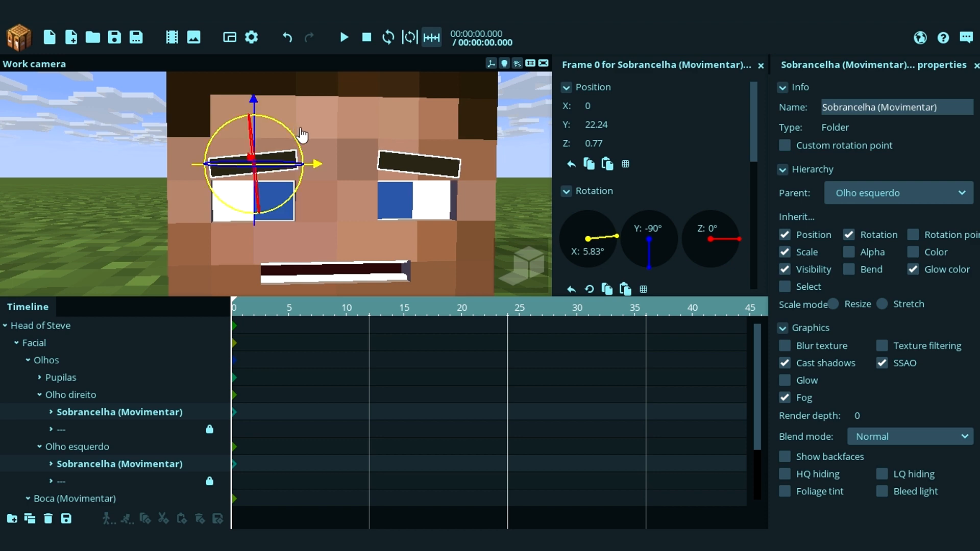
Step: Select the frame 0 keyframes of both eyebrow folders, raise the eyebrows to a Y position of about 31.09, and lower them again
{"action": "left_click", "coordinate": [204, 412]}
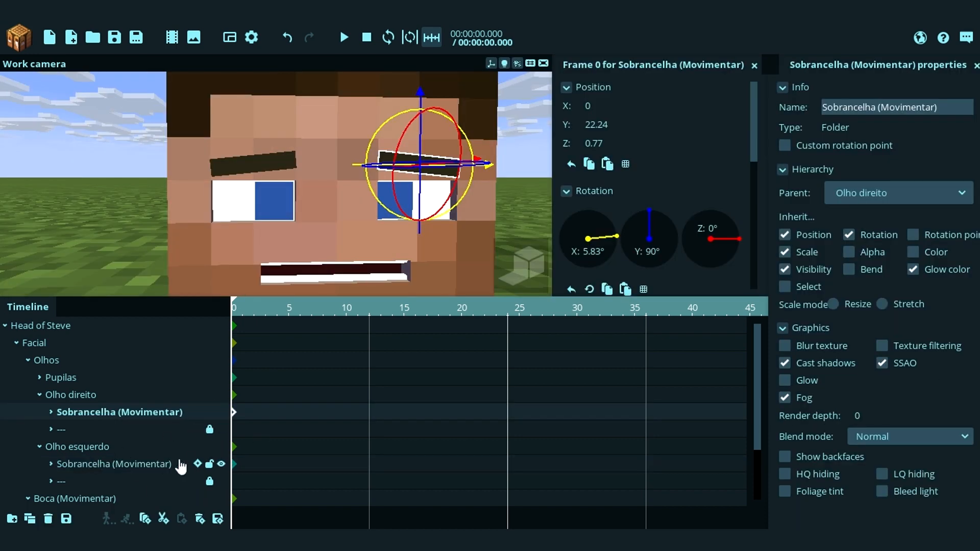
{"action": "left_click", "coordinate": [199, 465], "text": "ctrl"}
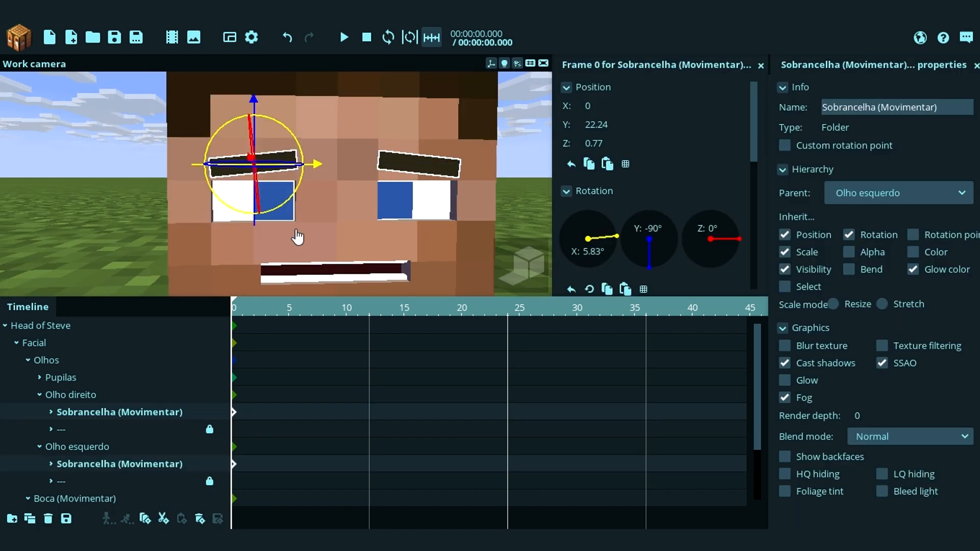
{"action": "left_click_drag", "start_coordinate": [253, 222], "coordinate": [292, 214]}
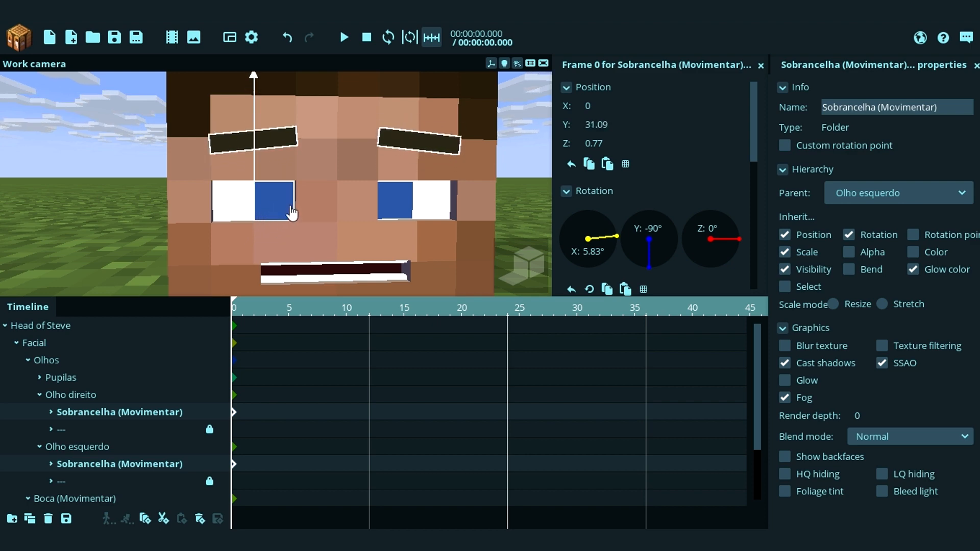
{"action": "left_click_drag", "start_coordinate": [424, 167], "coordinate": [434, 138]}
{"action": "scroll", "coordinate": [424, 167], "scroll_direction": "down", "scroll_amount": 3}
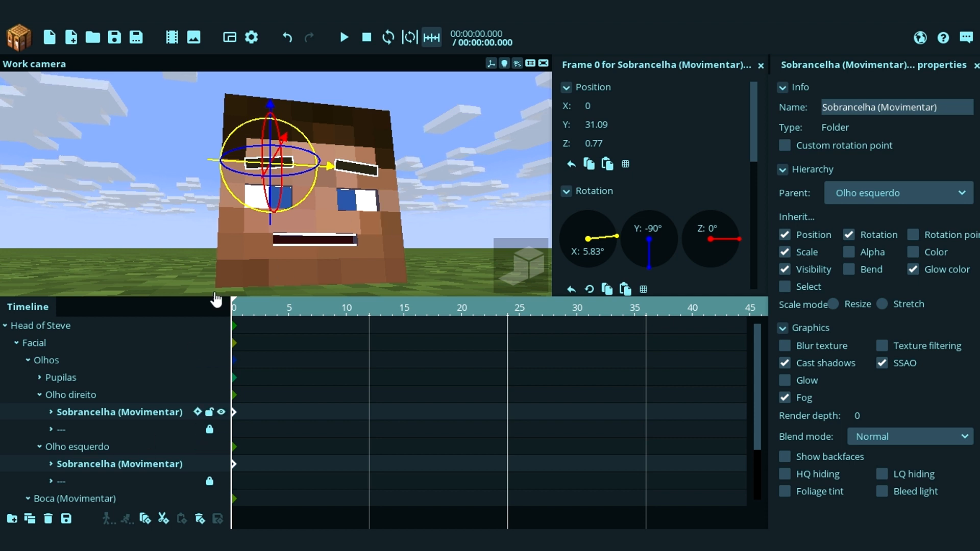
{"action": "right_click_drag", "start_coordinate": [394, 134], "coordinate": [383, 135]}
{"action": "key", "text": "w"}
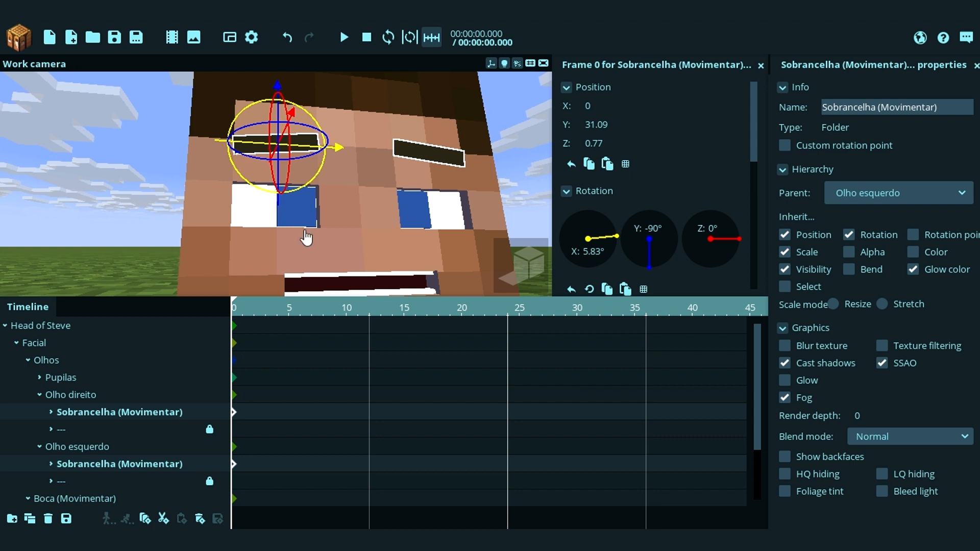
{"action": "left_click_drag", "start_coordinate": [286, 207], "coordinate": [287, 237]}
Step: Collapse both eye entries, select their frame 0 keyframes together, and reduce the eyes' Y scale to about 0.05
{"action": "double_click", "coordinate": [30, 395]}
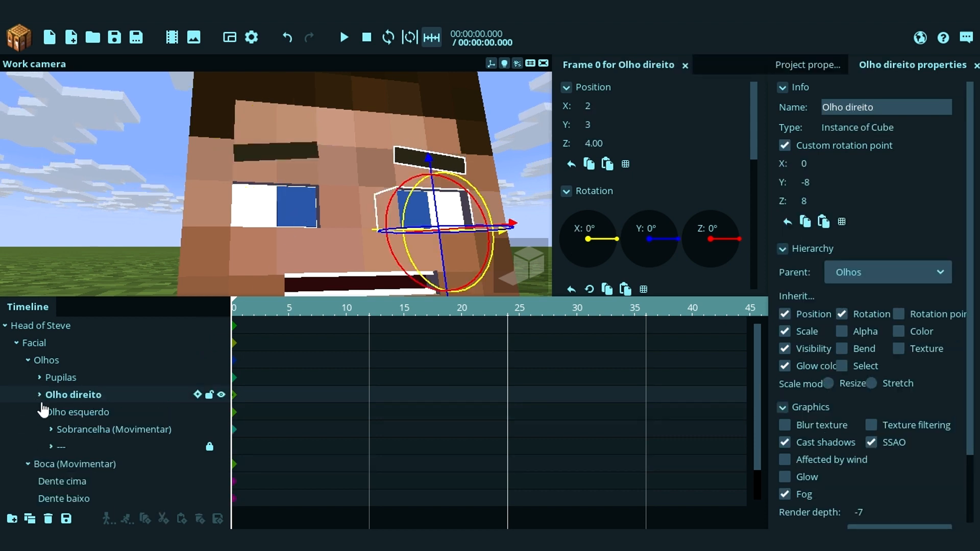
{"action": "left_click", "coordinate": [35, 412]}
{"action": "left_click", "coordinate": [97, 417], "text": "shift"}
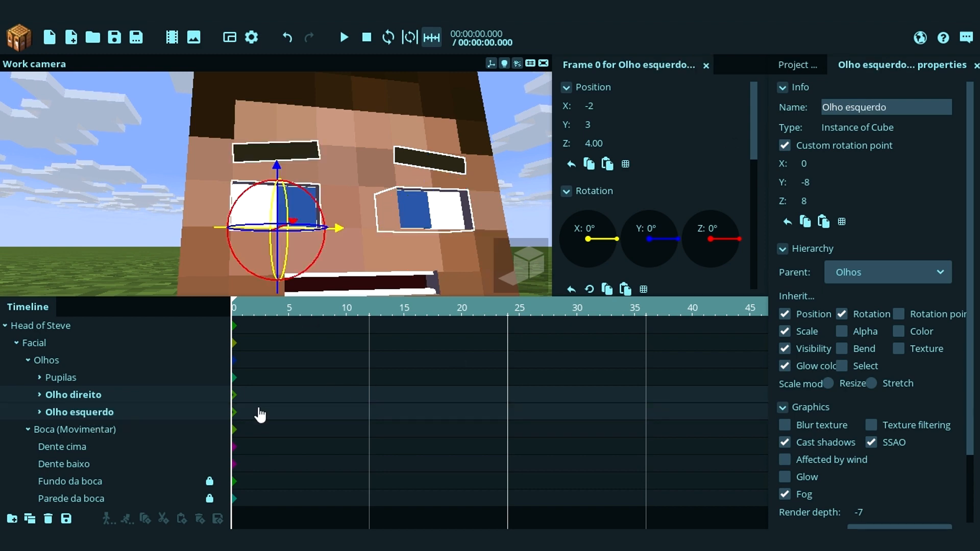
{"action": "left_click_drag", "start_coordinate": [260, 415], "coordinate": [227, 391]}
{"action": "scroll", "coordinate": [759, 119], "scroll_direction": "down", "scroll_amount": 3}
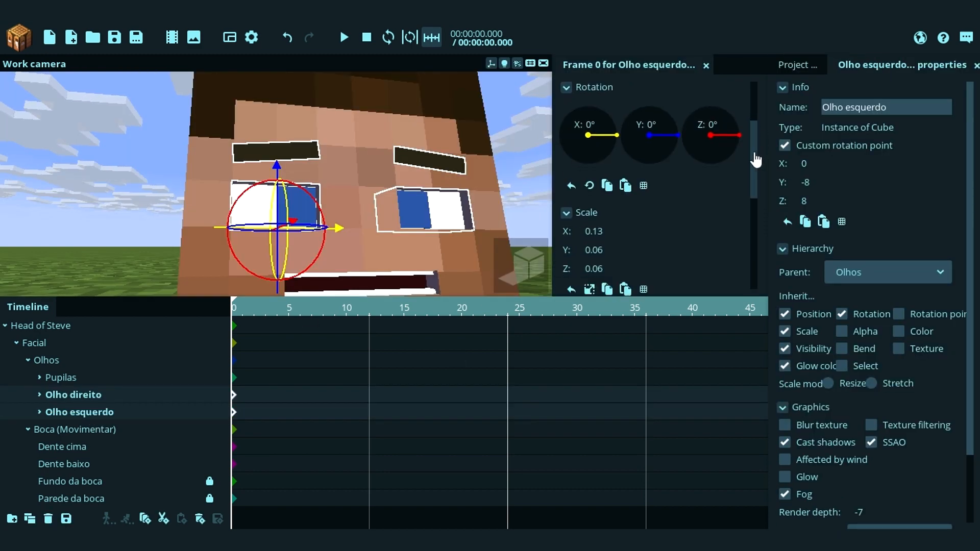
{"action": "left_click_drag", "start_coordinate": [590, 251], "coordinate": [620, 265]}
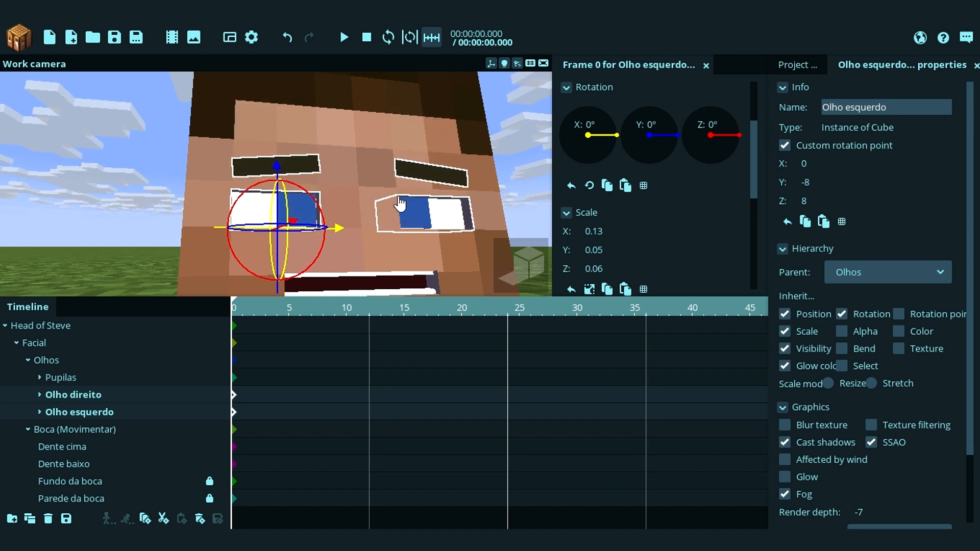
{"action": "left_click_drag", "start_coordinate": [500, 155], "coordinate": [365, 138]}
{"action": "scroll", "coordinate": [440, 166], "scroll_direction": "down", "scroll_amount": 5}
{"action": "left_click", "coordinate": [439, 166]}
{"action": "scroll", "coordinate": [434, 172], "scroll_direction": "up", "scroll_amount": 5}
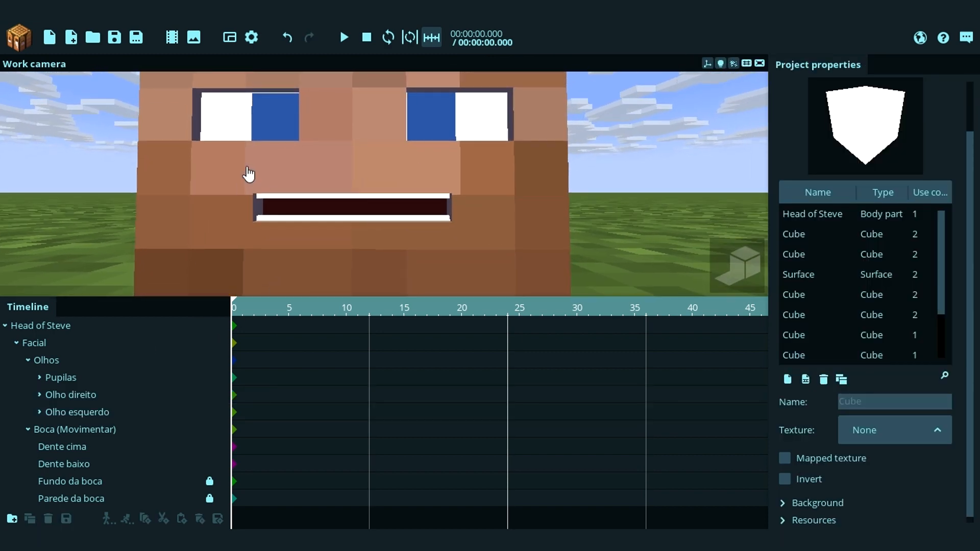
Step: Undo the test changes to the eye scale and to the eyebrows' height and tilt
{"action": "key", "text": "ctrl+z"}
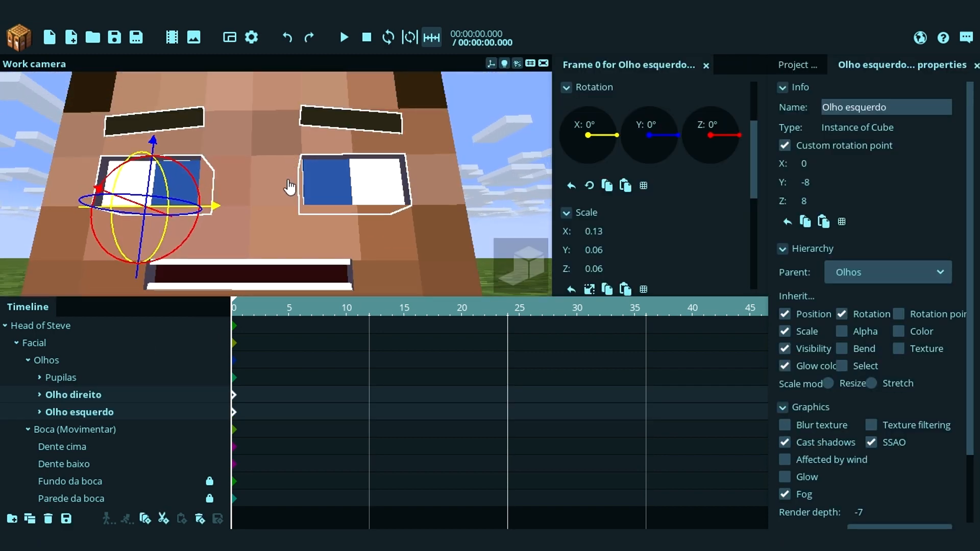
{"action": "key", "text": "ctrl+z"}
{"action": "key", "text": "ctrl+z"}
{"action": "key", "text": "ctrl+z"}
{"action": "key", "text": "ctrl+z"}
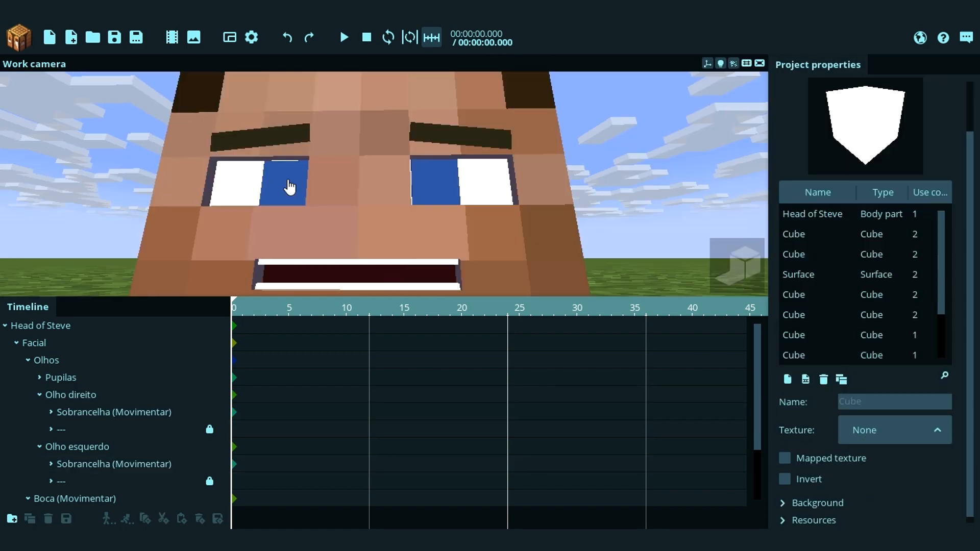
{"action": "key", "text": "ctrl+z"}
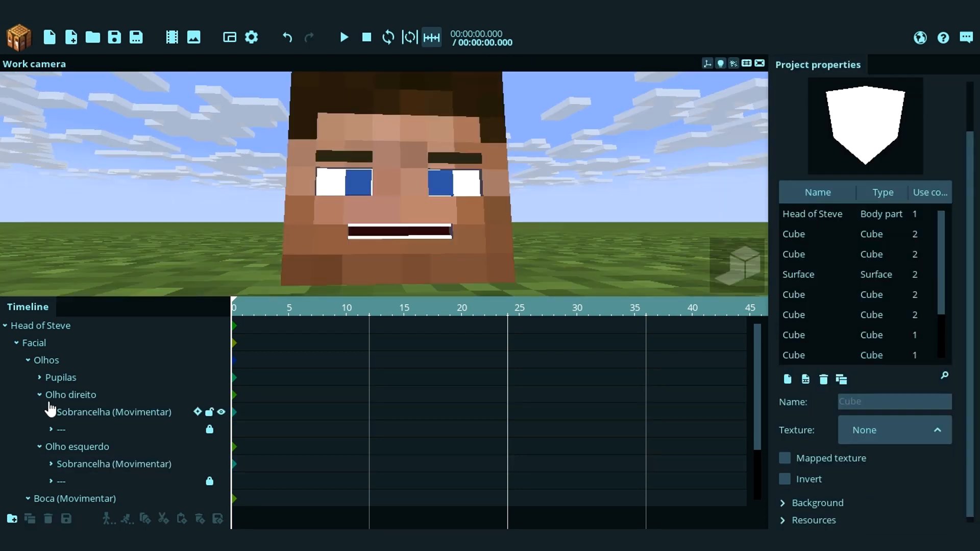
Step: Collapse Olho direito and Olho esquerdo, and test moving both pupils sideways with the Pupilas folder
{"action": "left_click", "coordinate": [40, 396]}
{"action": "left_click", "coordinate": [39, 413]}
{"action": "left_click", "coordinate": [88, 377]}
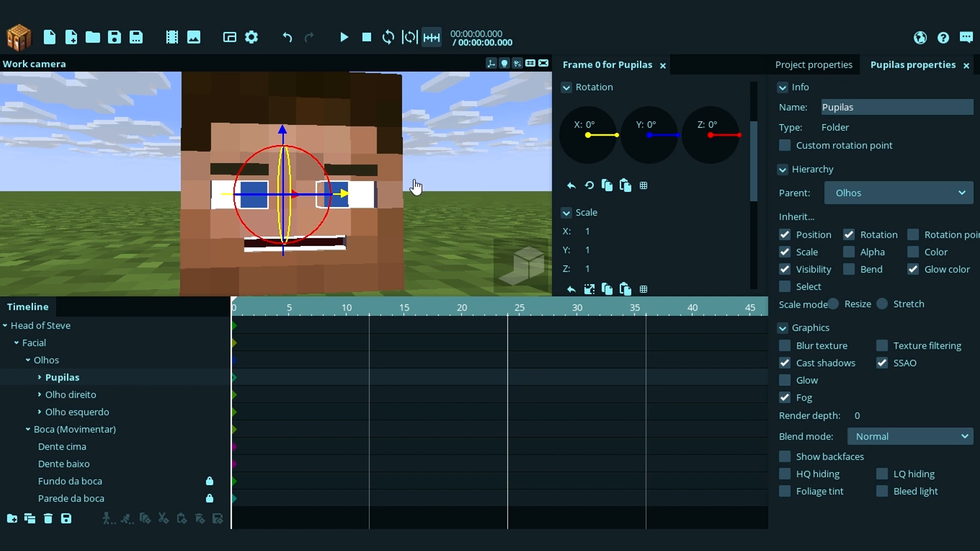
{"action": "mouse_move", "coordinate": [341, 195]}
{"action": "left_mouse_down"}
{"action": "mouse_move", "coordinate": [324, 200]}
{"action": "mouse_move", "coordinate": [357, 207]}
{"action": "mouse_move", "coordinate": [321, 206]}
{"action": "mouse_move", "coordinate": [338, 206]}
{"action": "left_mouse_up"}
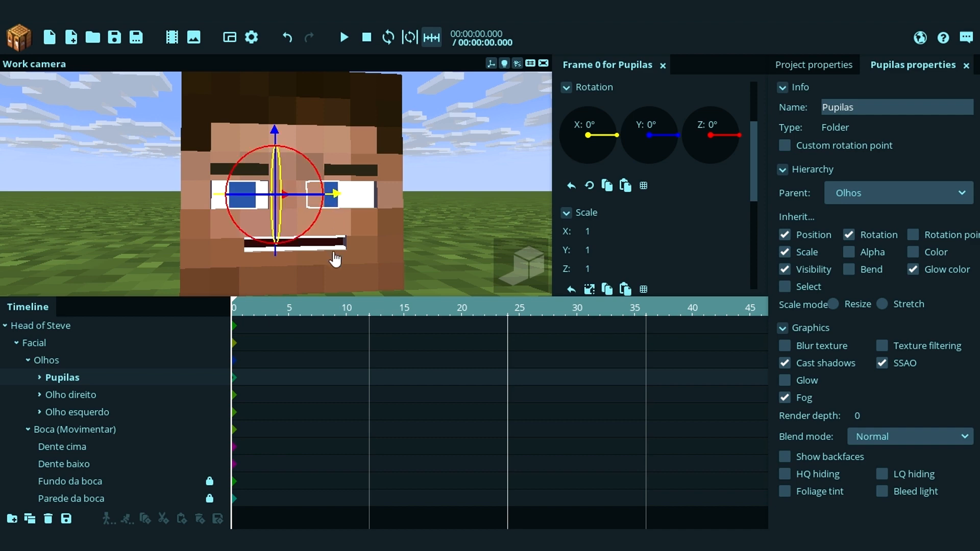
Step: Expand Pupilas, select the frame 0 keyframes of both pupils, try shifting them sideways together, and undo the shift
{"action": "left_click", "coordinate": [40, 378]}
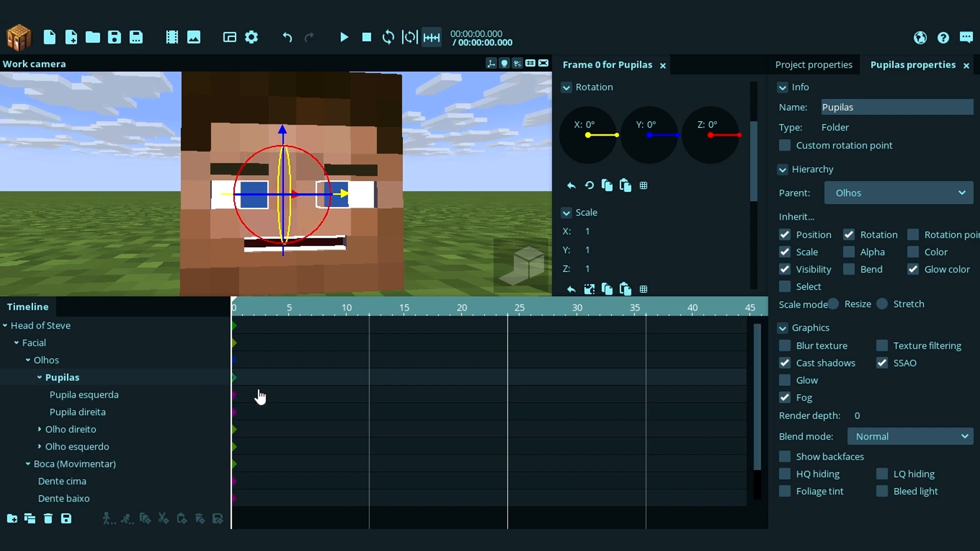
{"action": "left_click_drag", "start_coordinate": [259, 392], "coordinate": [221, 415]}
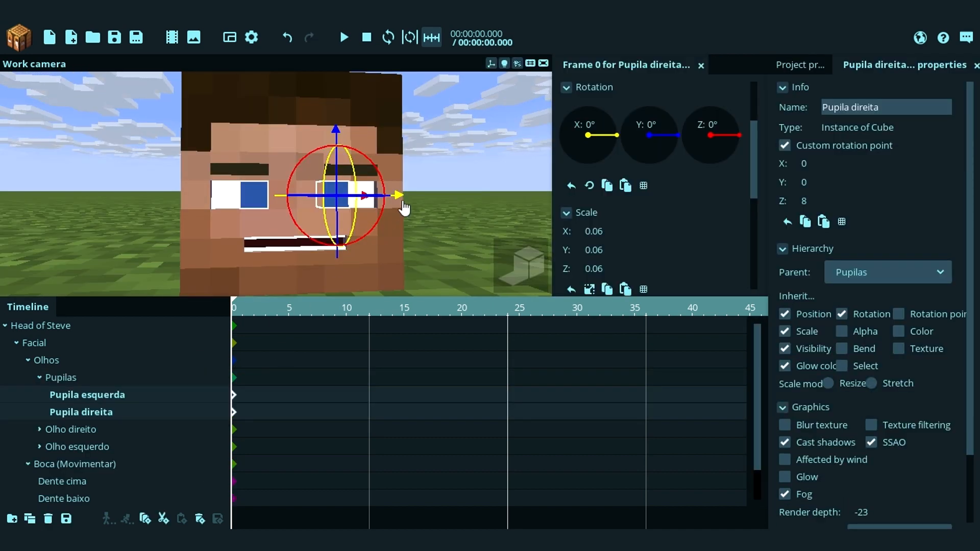
{"action": "mouse_move", "coordinate": [399, 200]}
{"action": "left_mouse_down"}
{"action": "mouse_move", "coordinate": [389, 207]}
{"action": "mouse_move", "coordinate": [400, 210]}
{"action": "mouse_move", "coordinate": [386, 210]}
{"action": "left_mouse_up"}
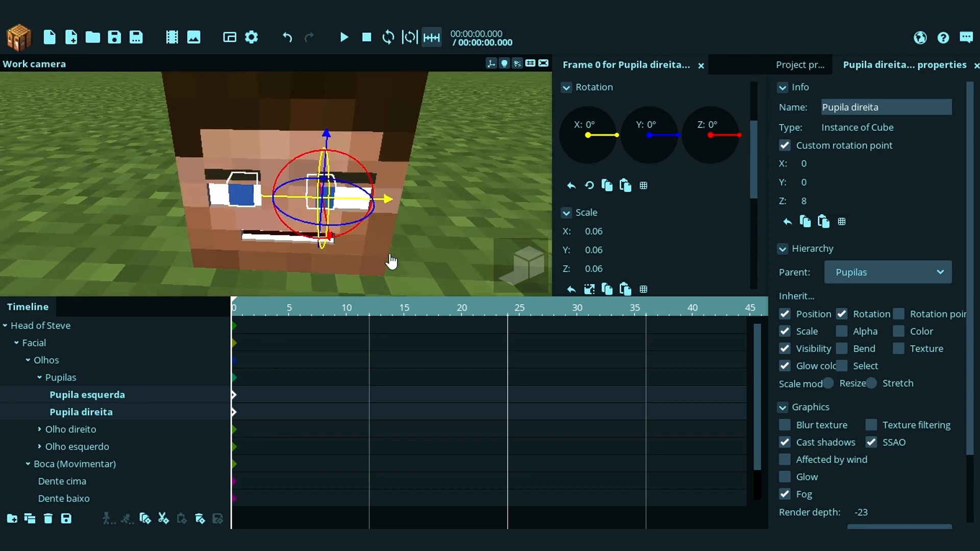
{"action": "key", "text": "ctrl+z"}
Step: Select and collapse the Pupilas folder, and move both pupils from side to side with it
{"action": "left_click", "coordinate": [68, 378]}
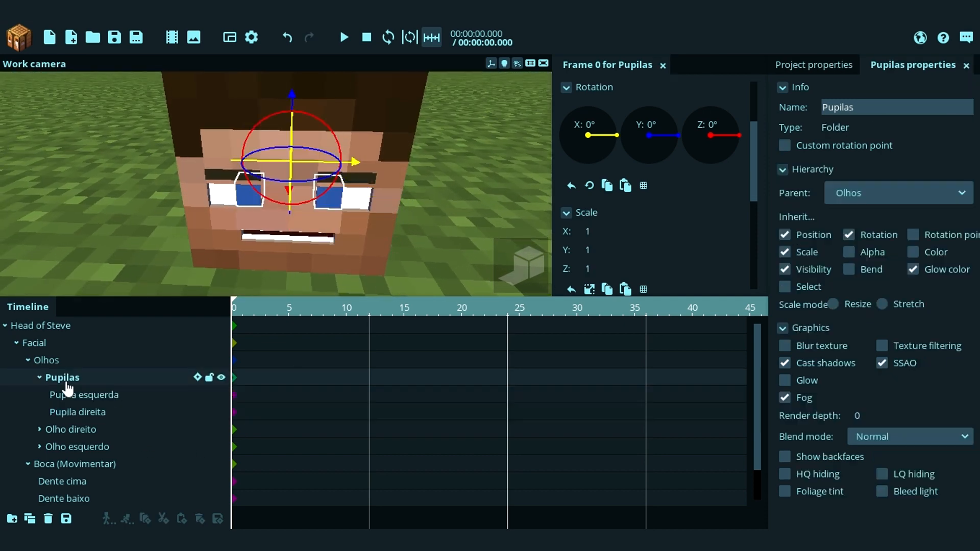
{"action": "left_click", "coordinate": [40, 378]}
{"action": "mouse_move", "coordinate": [360, 176]}
{"action": "left_mouse_down"}
{"action": "mouse_move", "coordinate": [351, 173]}
{"action": "mouse_move", "coordinate": [371, 187]}
{"action": "mouse_move", "coordinate": [350, 187]}
{"action": "mouse_move", "coordinate": [396, 187]}
{"action": "mouse_move", "coordinate": [360, 187]}
{"action": "left_mouse_up"}
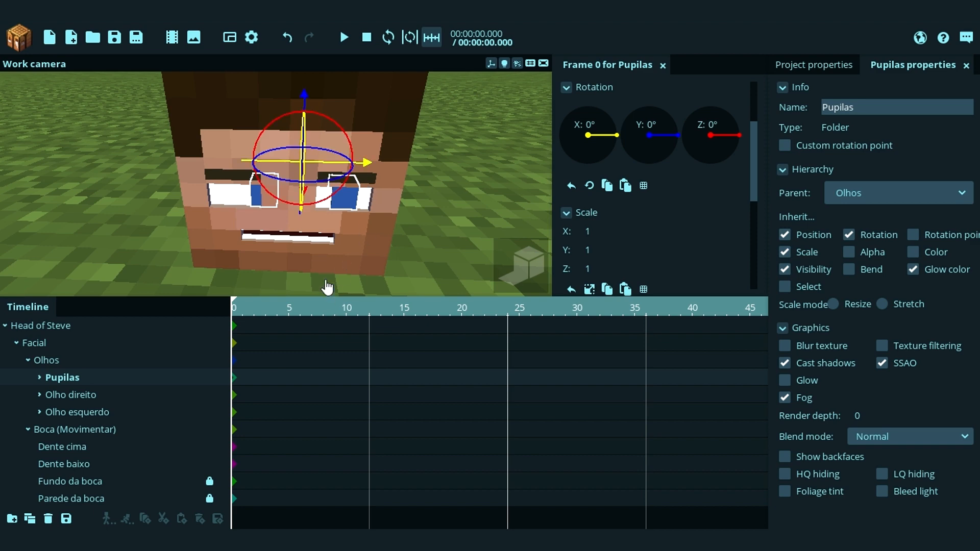
Step: Expand Pupilas, shift Pupila esquerda toward the outer side of its eye, and separately raise Pupila direita
{"action": "left_click", "coordinate": [40, 378]}
{"action": "left_click", "coordinate": [90, 396]}
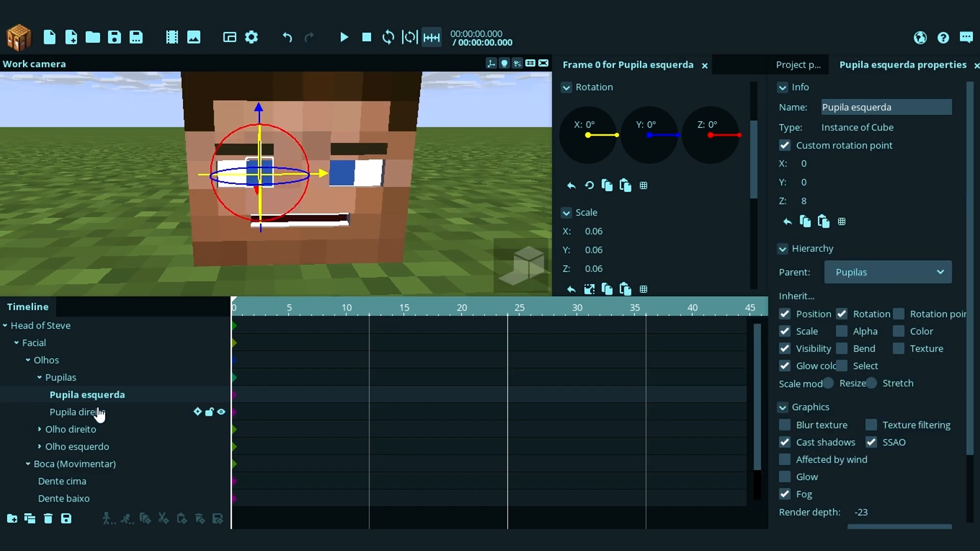
{"action": "left_click", "coordinate": [100, 412]}
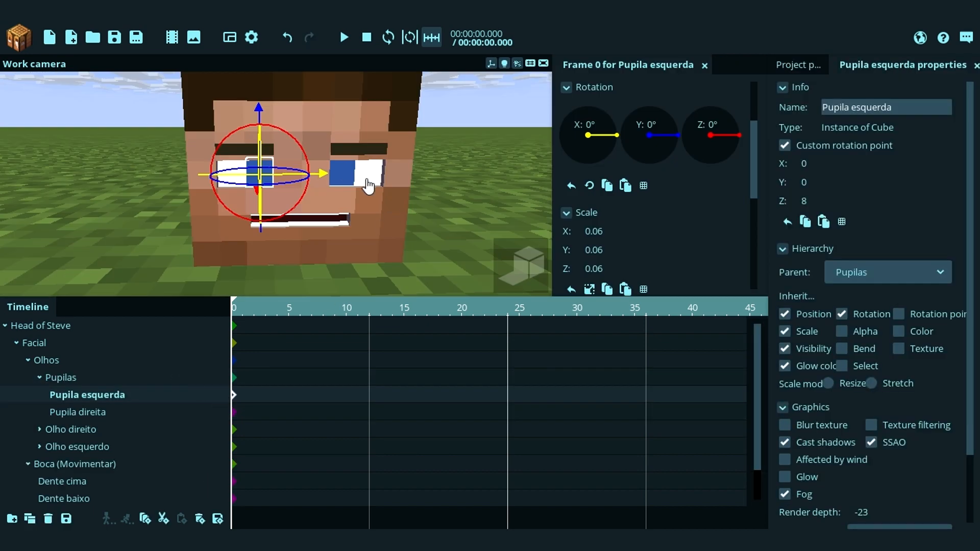
{"action": "left_click", "coordinate": [114, 413]}
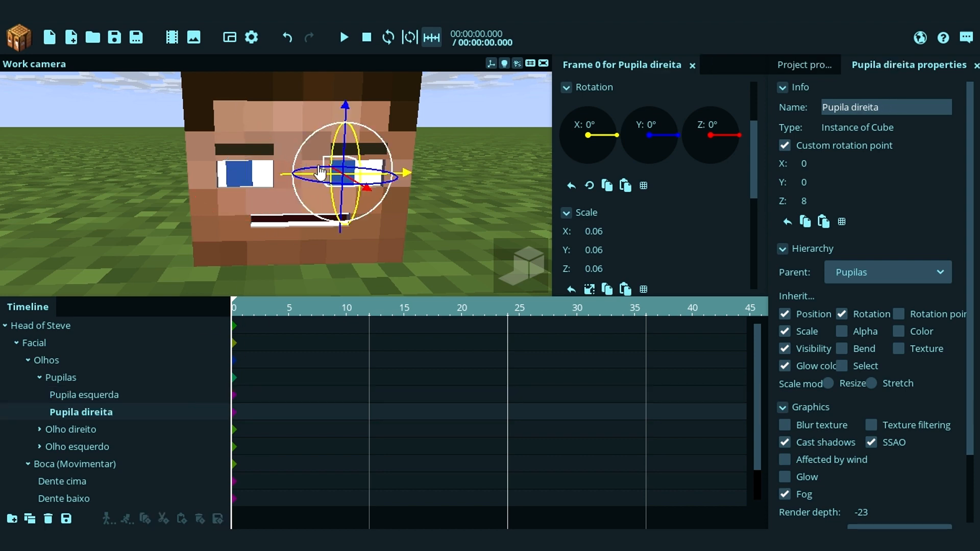
{"action": "key", "text": "Escape"}
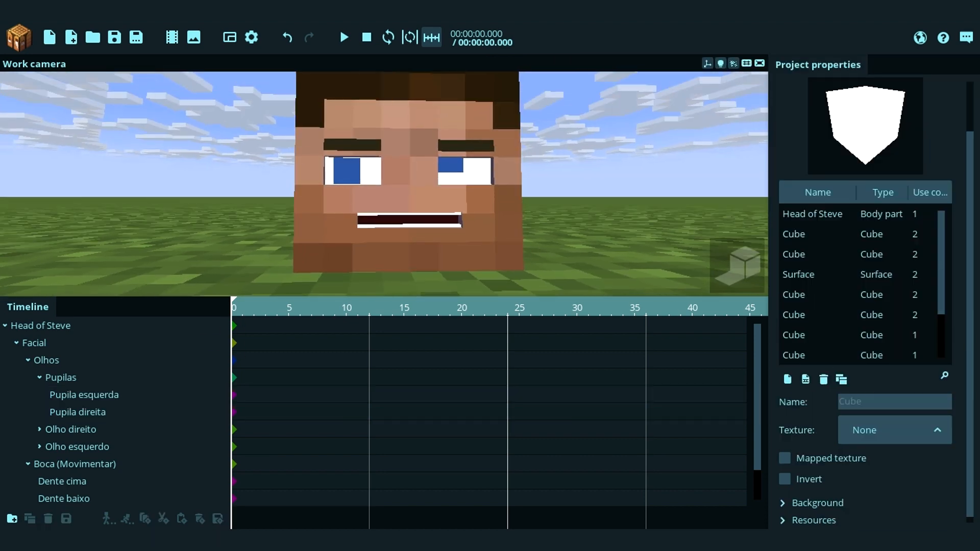
{"action": "scroll", "coordinate": [384, 184], "scroll_direction": "down", "scroll_amount": 2}
{"action": "scroll", "coordinate": [421, 217], "scroll_direction": "up", "scroll_amount": 3}
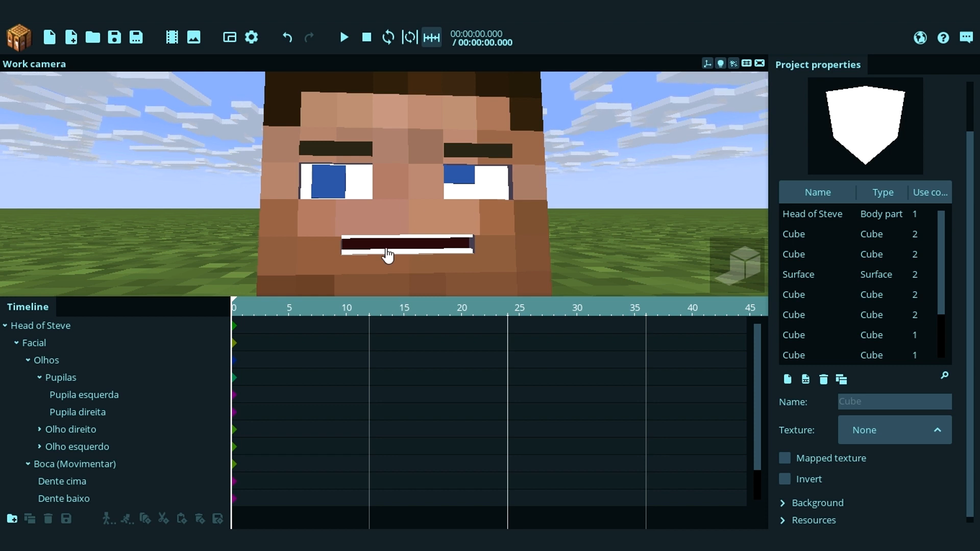
Step: Undo the separate moves of Pupila direita and Pupila esquerda, and clear the selection
{"action": "key", "text": "ctrl+z"}
{"action": "key", "text": "ctrl+z"}
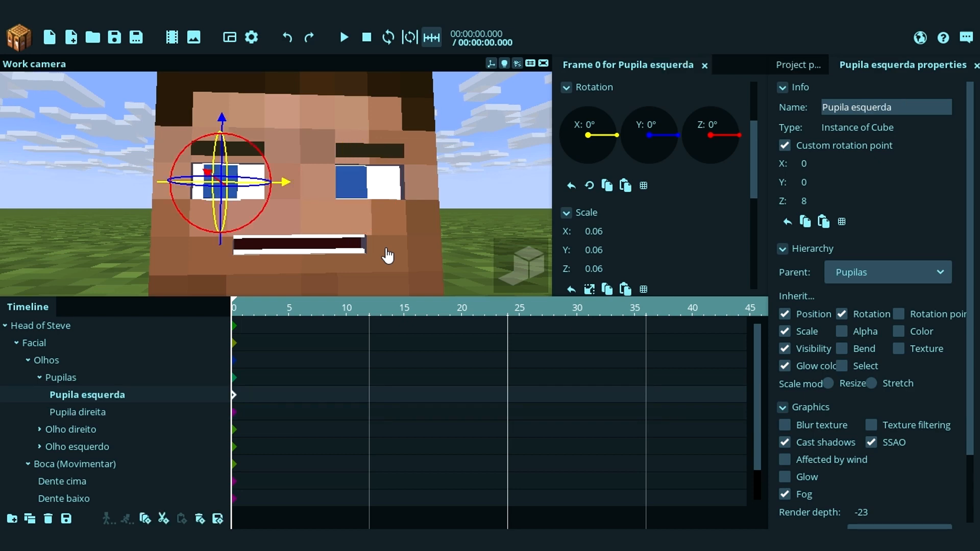
{"action": "left_click", "coordinate": [82, 413]}
{"action": "left_click", "coordinate": [241, 397]}
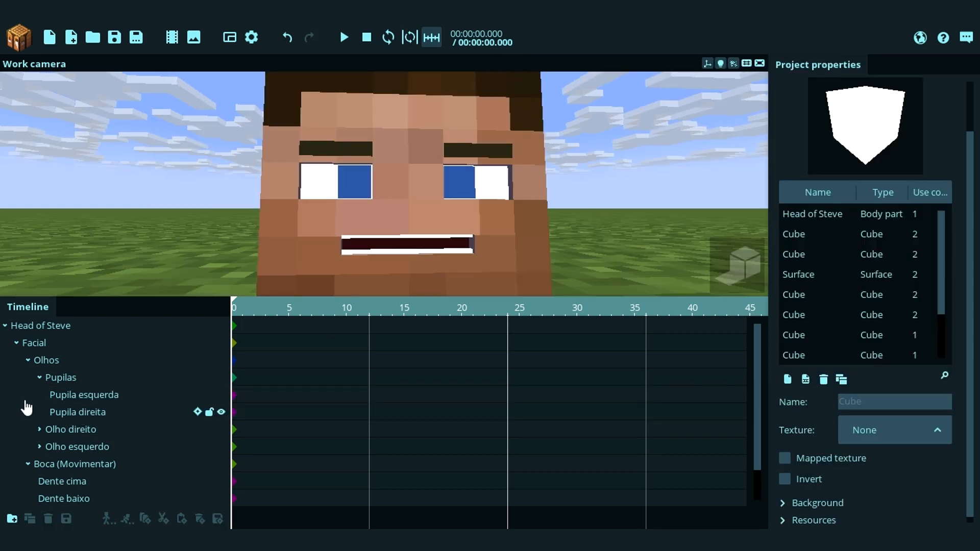
Step: Collapse Pupilas with the folder selected, and test the sideways movement of both pupils again
{"action": "left_click", "coordinate": [77, 382]}
{"action": "left_click", "coordinate": [40, 379]}
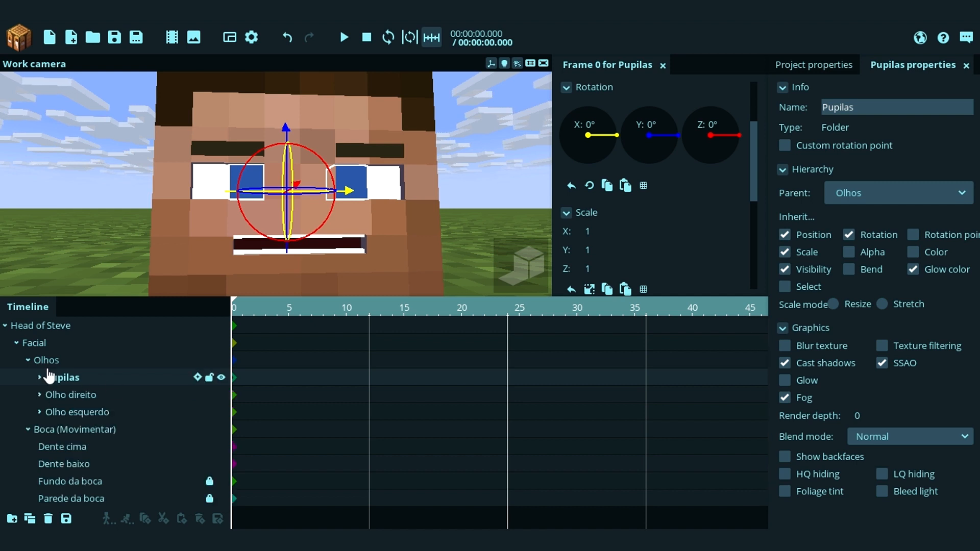
{"action": "mouse_move", "coordinate": [351, 204]}
{"action": "left_mouse_down"}
{"action": "mouse_move", "coordinate": [373, 202]}
{"action": "mouse_move", "coordinate": [341, 203]}
{"action": "left_mouse_up"}
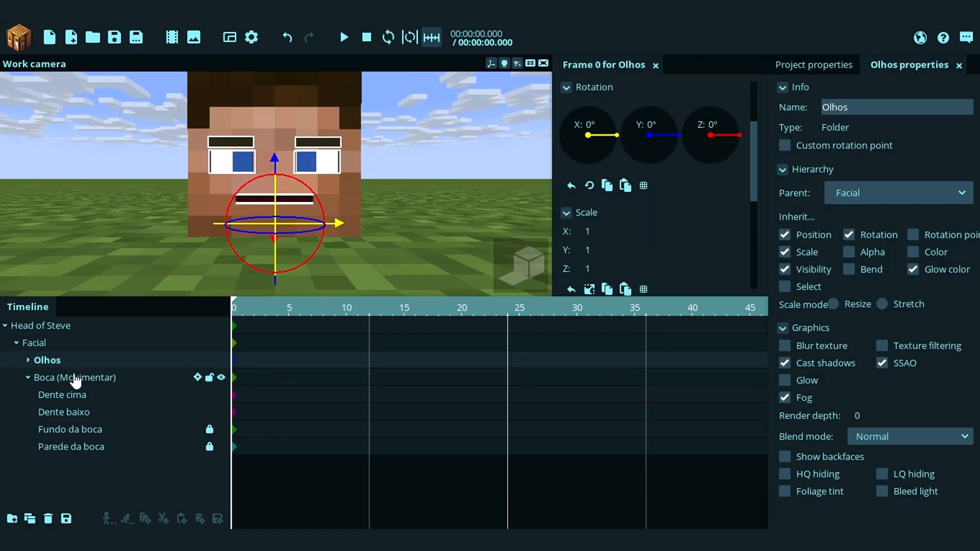
Step: Select Boca (Movimentar) and enlarge the mouth to a scale of about 0.37 on X and 0.07 on Y
{"action": "left_click", "coordinate": [70, 377]}
{"action": "scroll", "coordinate": [405, 238], "scroll_direction": "up", "scroll_amount": 5}
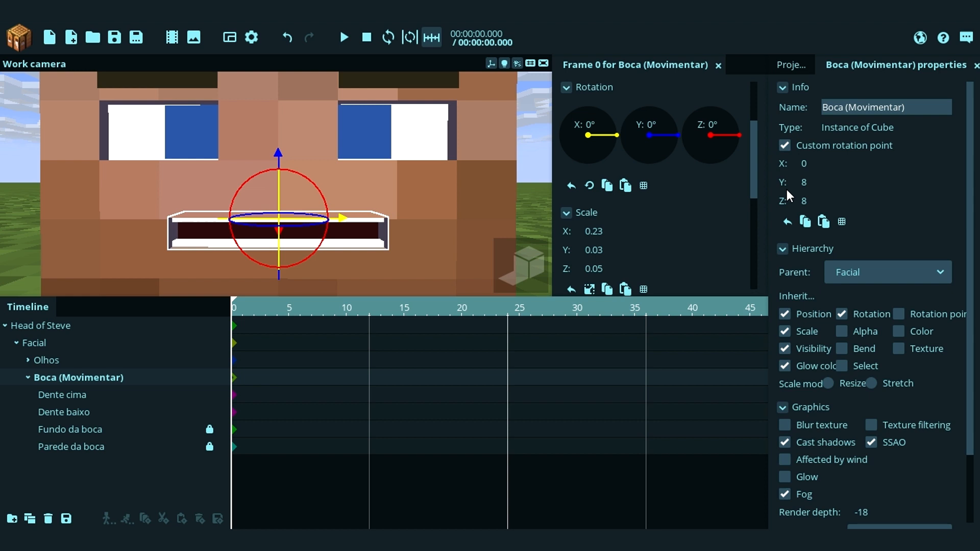
{"action": "scroll", "coordinate": [754, 197], "scroll_direction": "down", "scroll_amount": 3}
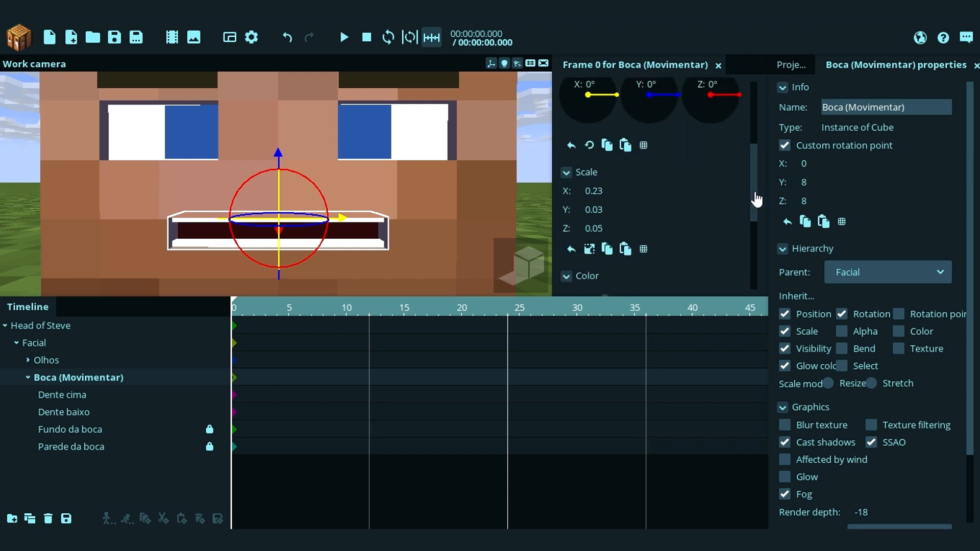
{"action": "left_click_drag", "start_coordinate": [605, 168], "coordinate": [623, 150]}
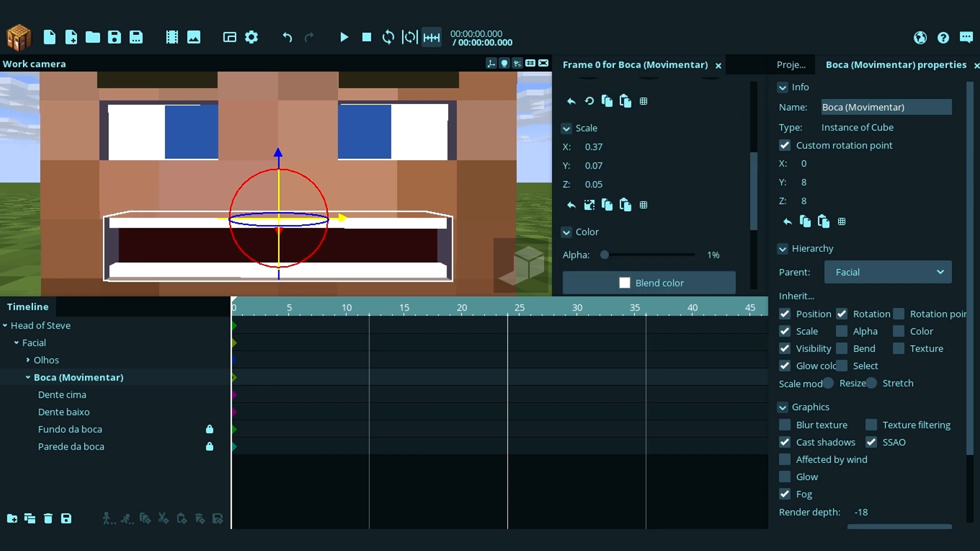
{"action": "left_click_drag", "start_coordinate": [439, 179], "coordinate": [403, 202]}
{"action": "scroll", "coordinate": [440, 179], "scroll_direction": "down", "scroll_amount": 3}
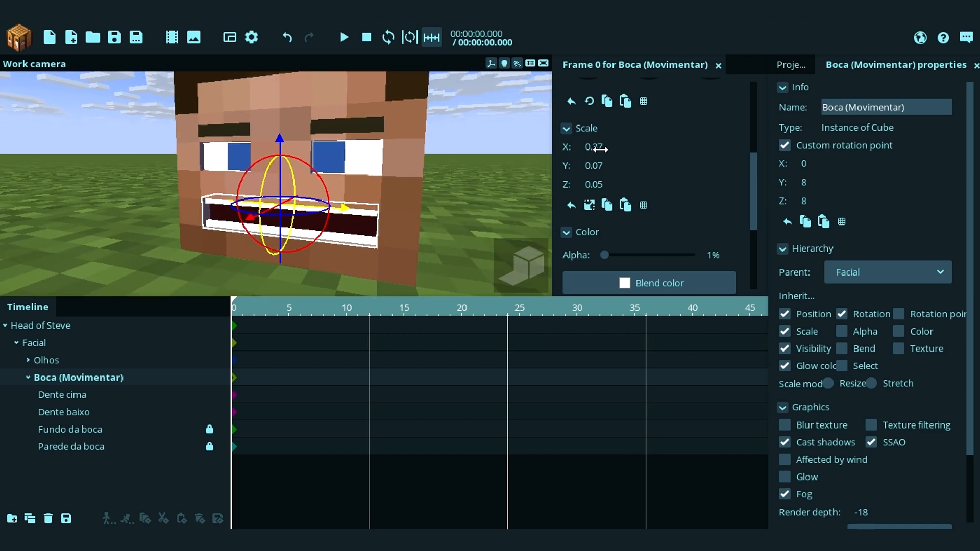
Step: Enlarge the mouth further to about X 0.39 and Y 0.09, raise and tilt it slightly, and clear the selection
{"action": "left_click_drag", "start_coordinate": [601, 149], "coordinate": [624, 164]}
{"action": "mouse_move", "coordinate": [304, 247]}
{"action": "left_mouse_down"}
{"action": "mouse_move", "coordinate": [315, 245]}
{"action": "mouse_move", "coordinate": [306, 260]}
{"action": "mouse_move", "coordinate": [290, 254]}
{"action": "left_mouse_up"}
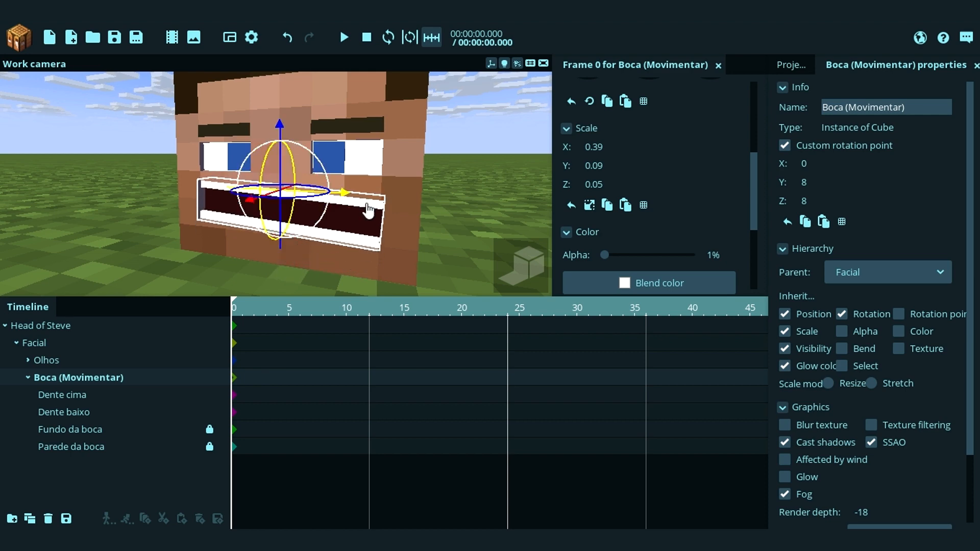
{"action": "left_click_drag", "start_coordinate": [392, 211], "coordinate": [400, 208]}
{"action": "left_click", "coordinate": [448, 175]}
{"action": "scroll", "coordinate": [447, 175], "scroll_direction": "up", "scroll_amount": 2}
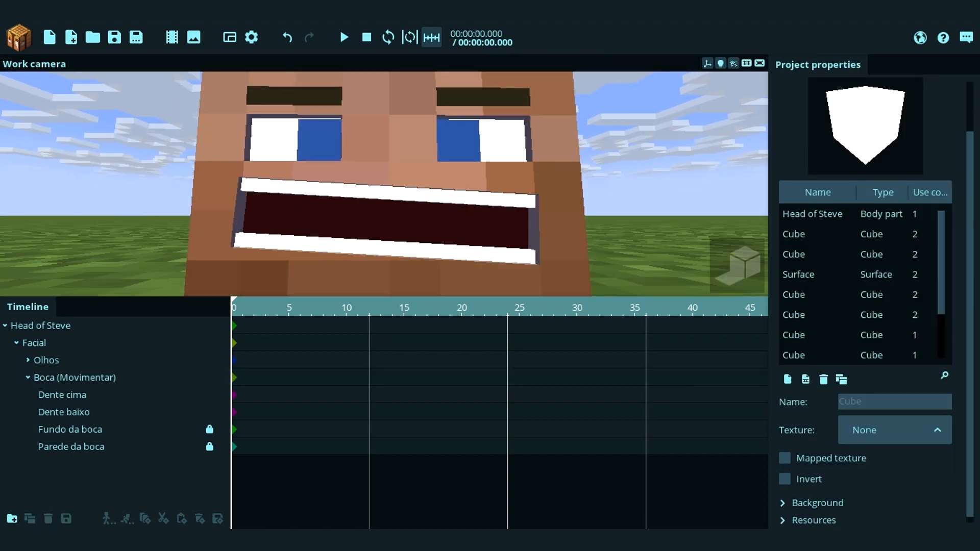
Step: Select the mouth again and reduce its scale to about X 0.25 and Y 0.05
{"action": "left_click", "coordinate": [413, 210]}
{"action": "left_click", "coordinate": [379, 224]}
{"action": "scroll", "coordinate": [380, 224], "scroll_direction": "up", "scroll_amount": 2}
{"action": "left_click_drag", "start_coordinate": [616, 151], "coordinate": [584, 165]}
{"action": "left_click_drag", "start_coordinate": [333, 187], "coordinate": [265, 210]}
{"action": "scroll", "coordinate": [260, 194], "scroll_direction": "down", "scroll_amount": 5}
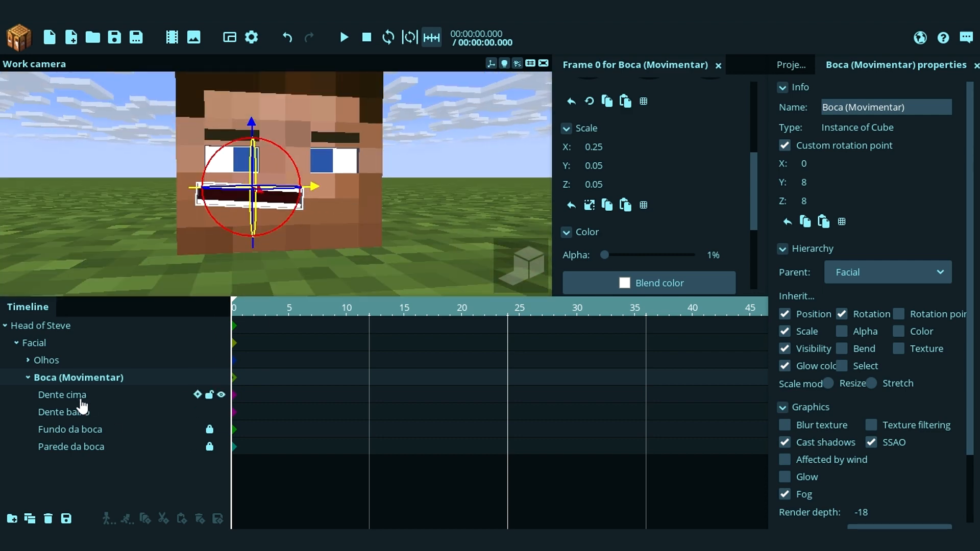
Step: Select Dente cima and Dente baixo together and adjust the Y scale of both teeth
{"action": "left_click_drag", "start_coordinate": [263, 393], "coordinate": [231, 417]}
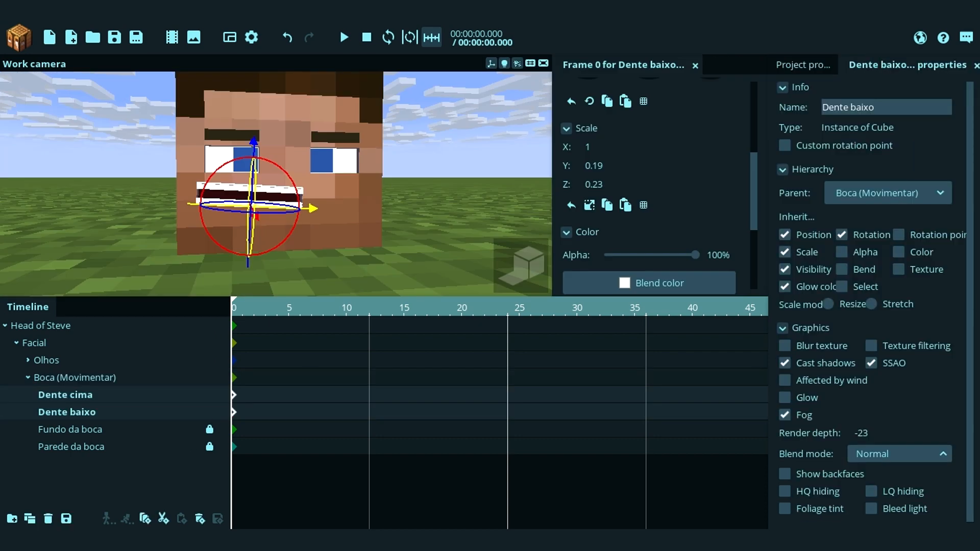
{"action": "scroll", "coordinate": [395, 188], "scroll_direction": "up", "scroll_amount": 4}
{"action": "left_click_drag", "start_coordinate": [620, 167], "coordinate": [657, 175]}
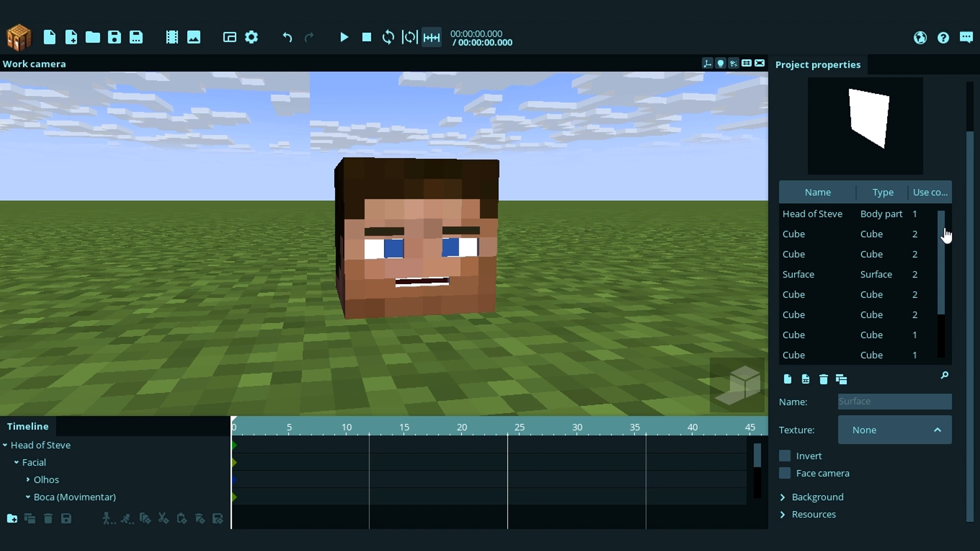
Step: Find the Surface item with a use count of 0 in the project library and delete it
{"action": "scroll", "coordinate": [946, 236], "scroll_direction": "down", "scroll_amount": 3}
{"action": "left_click", "coordinate": [846, 296]}
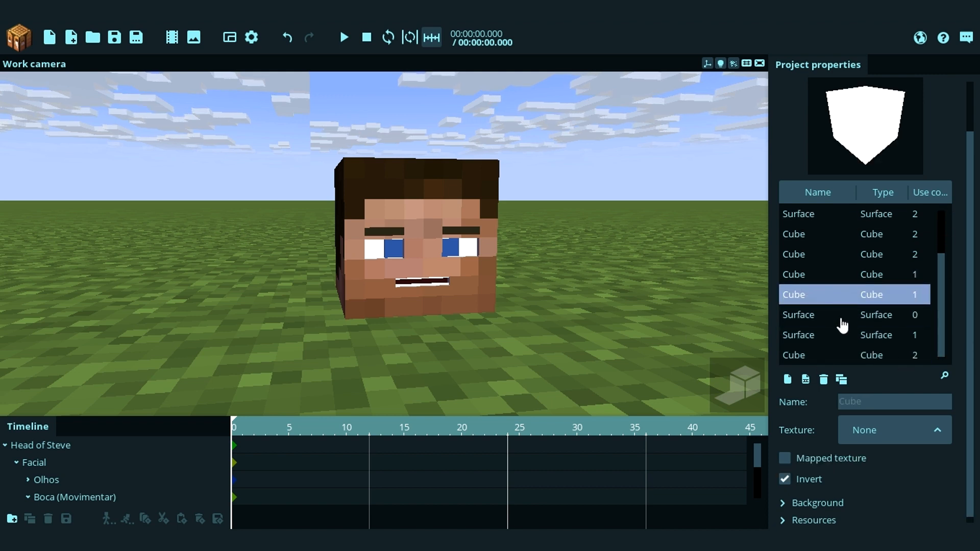
{"action": "left_click", "coordinate": [841, 317]}
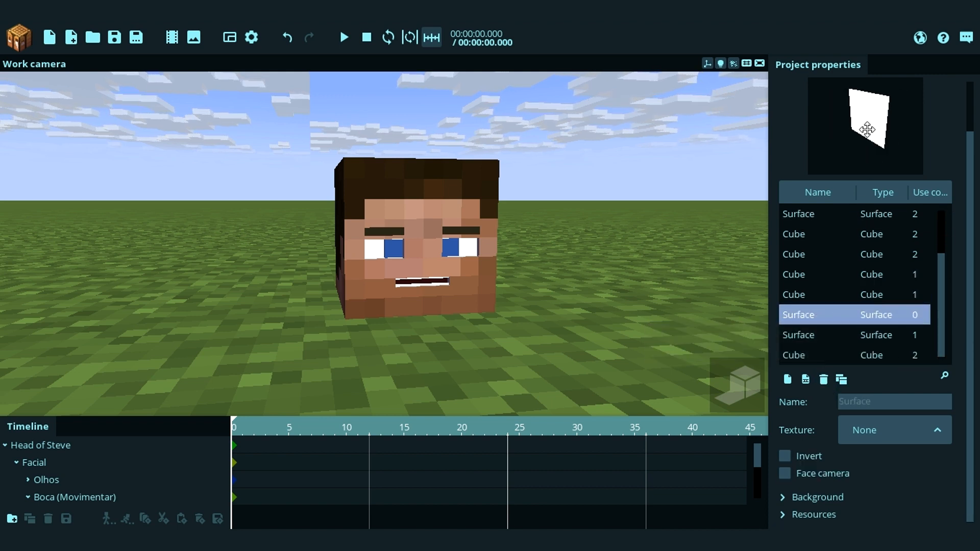
{"action": "left_click_drag", "start_coordinate": [867, 130], "coordinate": [909, 134]}
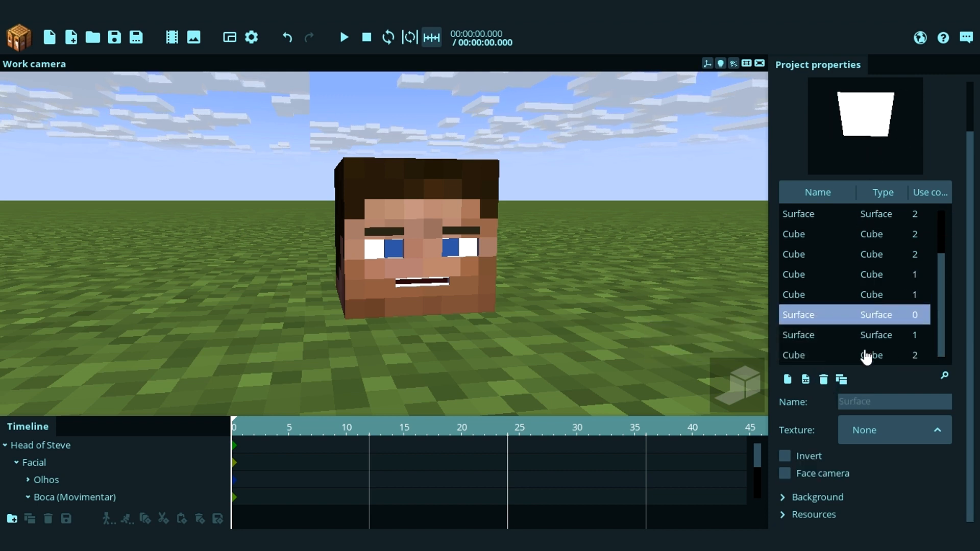
{"action": "left_click", "coordinate": [823, 379]}
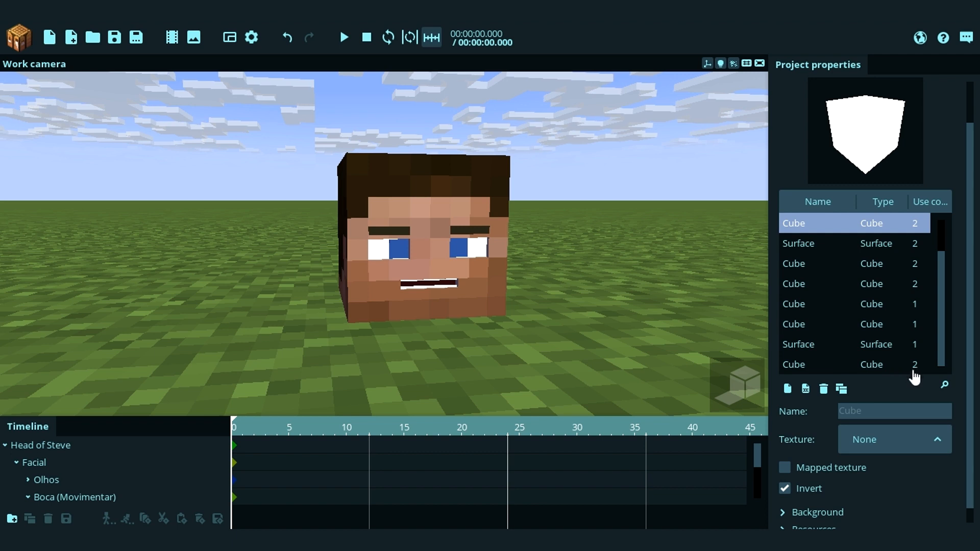
Step: Check the use count of each remaining cube and surface in the project library, and collapse the Library section
{"action": "left_click", "coordinate": [879, 364]}
{"action": "left_click", "coordinate": [892, 326]}
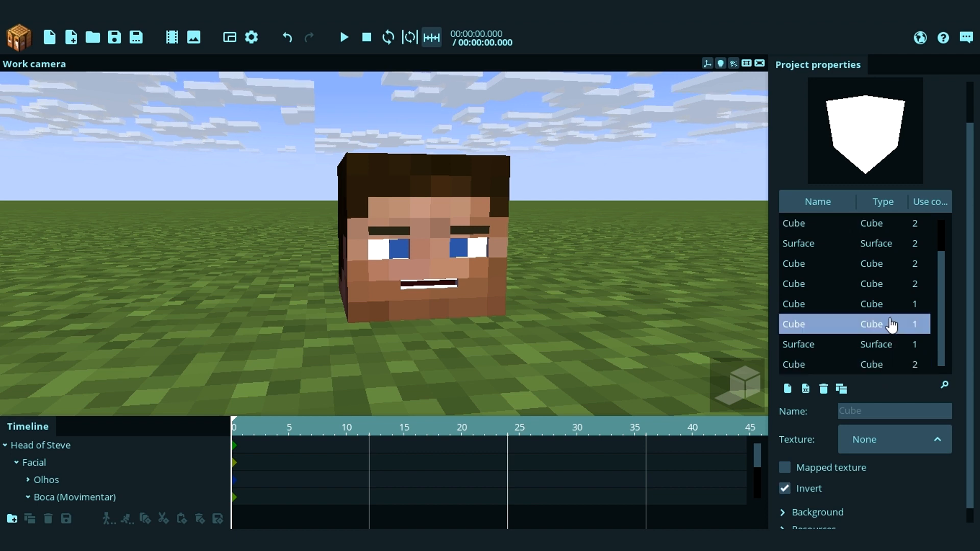
{"action": "left_click", "coordinate": [895, 305]}
{"action": "left_click", "coordinate": [898, 284]}
{"action": "left_click", "coordinate": [892, 263]}
{"action": "left_click", "coordinate": [887, 243]}
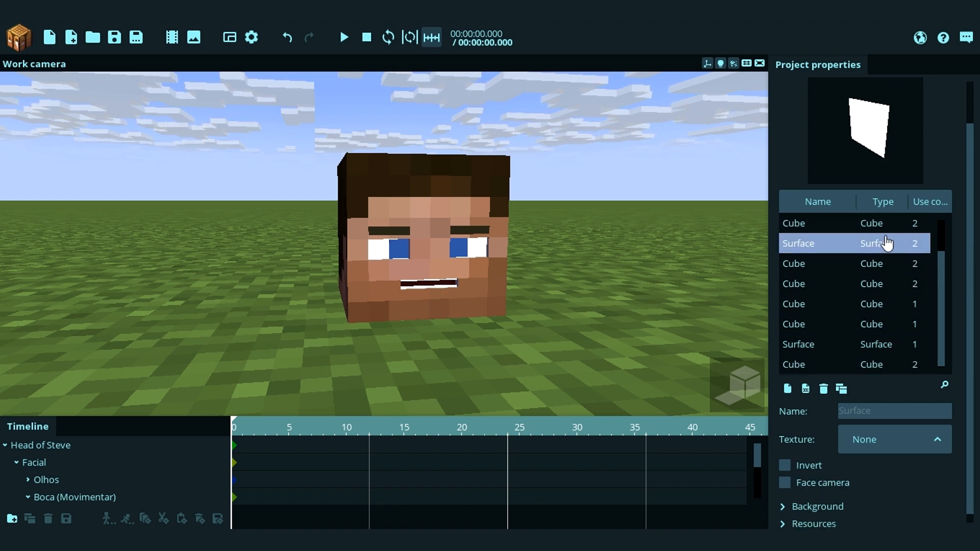
{"action": "left_click", "coordinate": [888, 228]}
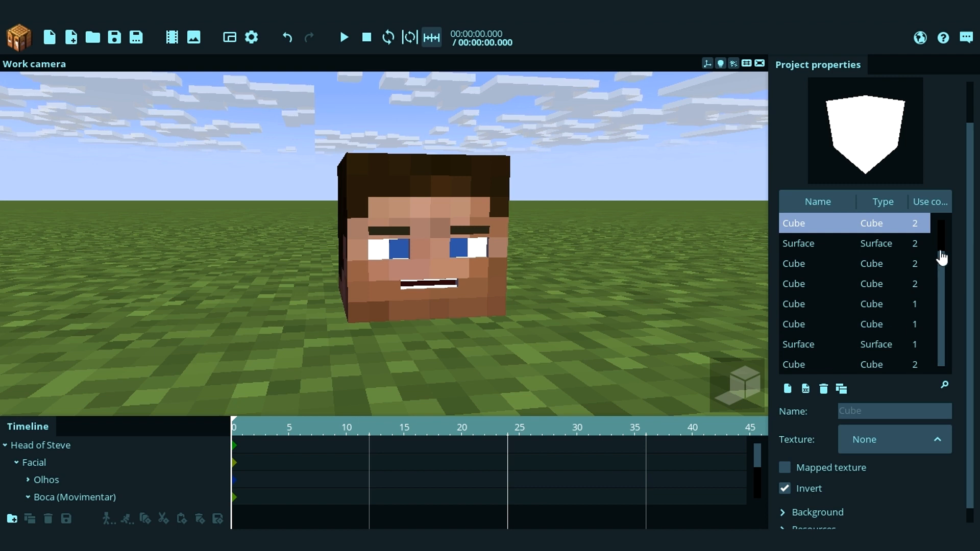
{"action": "scroll", "coordinate": [942, 257], "scroll_direction": "up", "scroll_amount": 2}
{"action": "scroll", "coordinate": [815, 149], "scroll_direction": "up", "scroll_amount": 2}
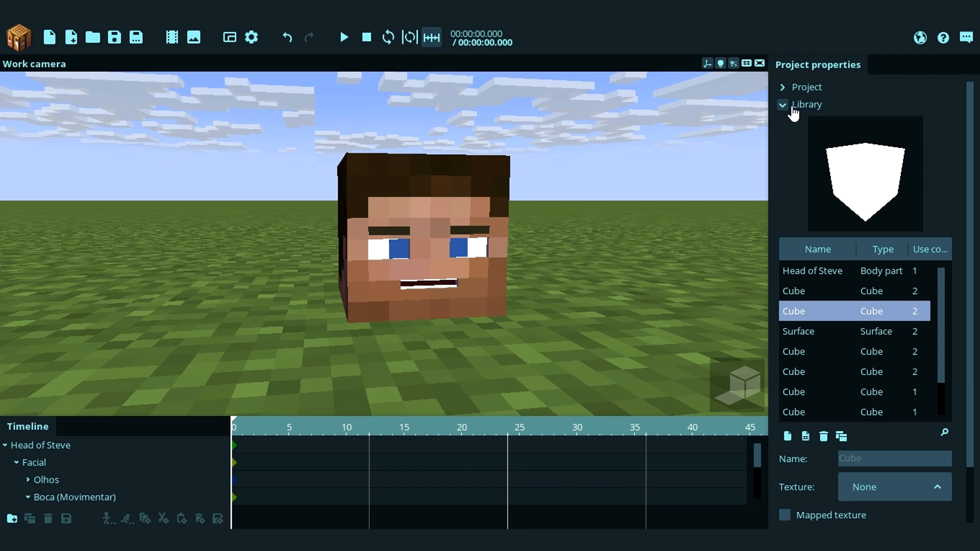
{"action": "left_click_drag", "start_coordinate": [606, 225], "coordinate": [609, 236]}
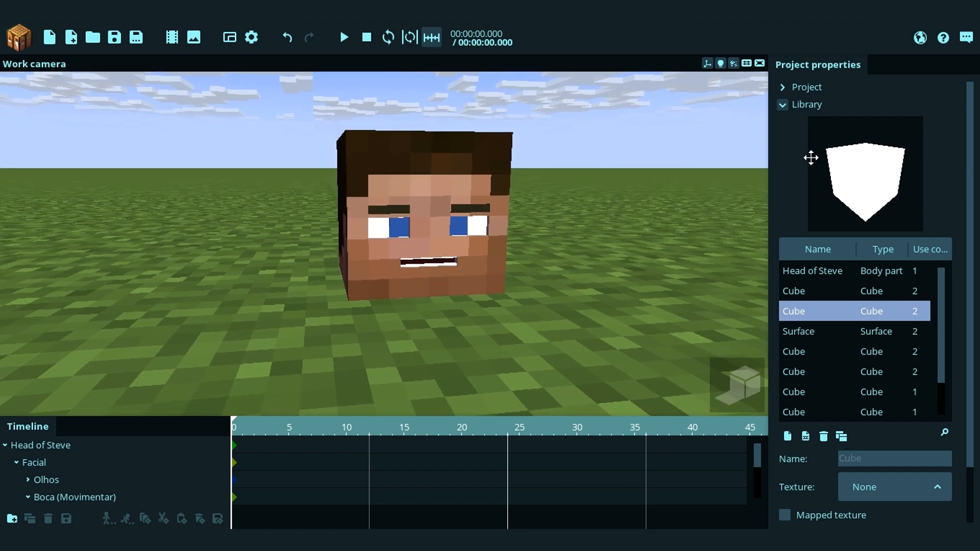
{"action": "left_click", "coordinate": [803, 110]}
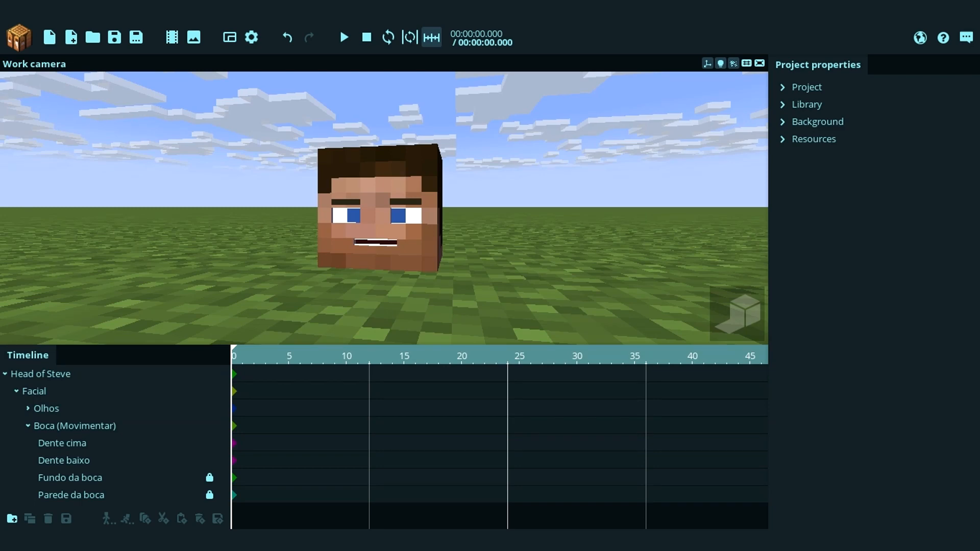
Step: Select the mouth on the face, adjust its Y scale to about 0.03, and clear the selection
{"action": "mouse_move", "coordinate": [384, 207]}
{"action": "right_mouse_down"}
{"action": "mouse_move", "coordinate": [404, 212]}
{"action": "mouse_move", "coordinate": [401, 199]}
{"action": "right_mouse_up"}
{"action": "key", "text": "s"}
{"action": "left_click_drag", "start_coordinate": [458, 264], "coordinate": [468, 267]}
{"action": "right_click_drag", "start_coordinate": [468, 267], "coordinate": [416, 306]}
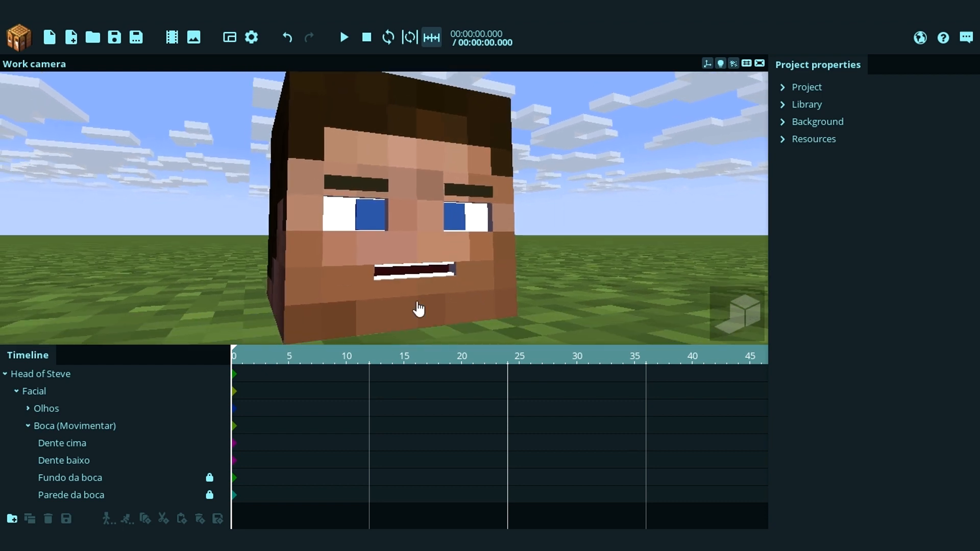
{"action": "left_click", "coordinate": [431, 279]}
{"action": "left_click", "coordinate": [342, 276]}
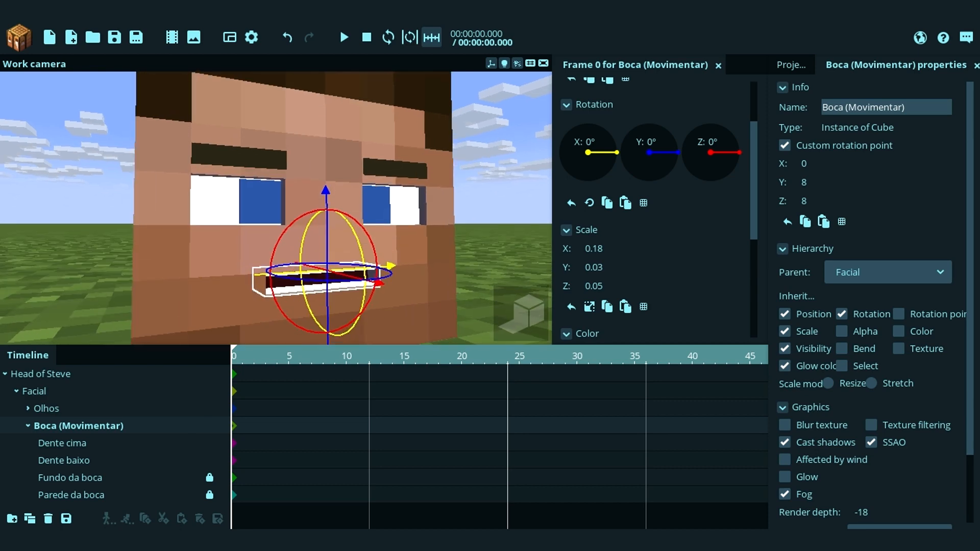
{"action": "left_click_drag", "start_coordinate": [622, 272], "coordinate": [619, 270]}
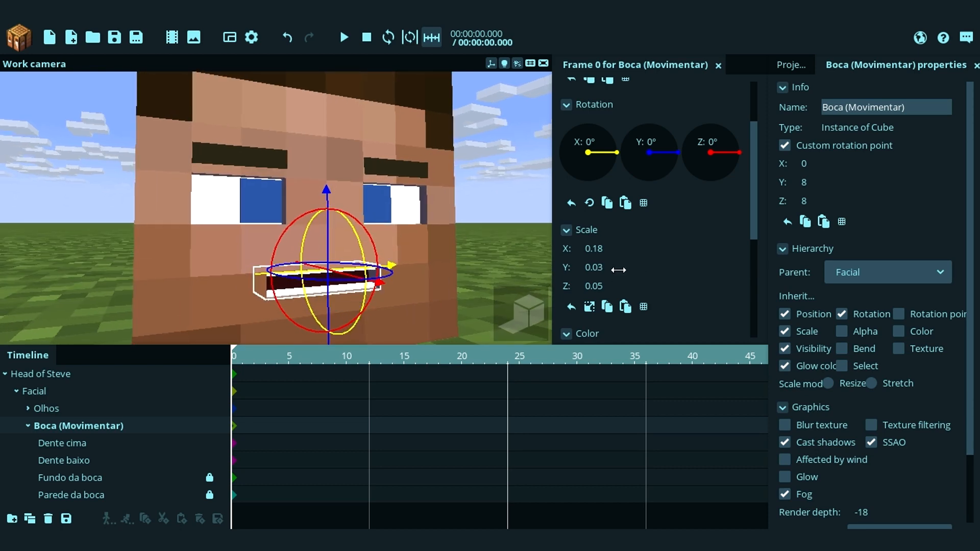
{"action": "left_click", "coordinate": [437, 195]}
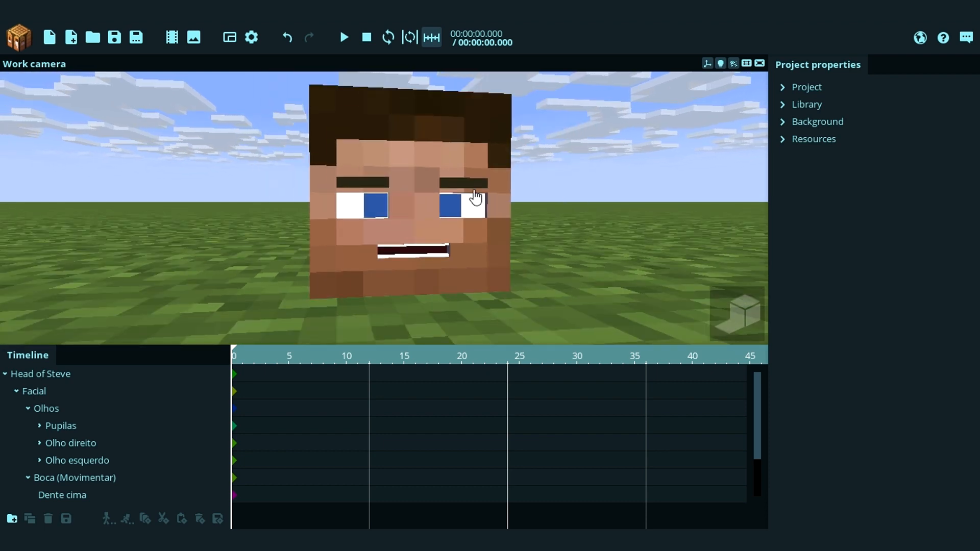
Step: Select the mouth, and collapse and expand Boca (Movimentar) to review its teeth, background and wall parts
{"action": "scroll", "coordinate": [475, 197], "scroll_direction": "up", "scroll_amount": 3}
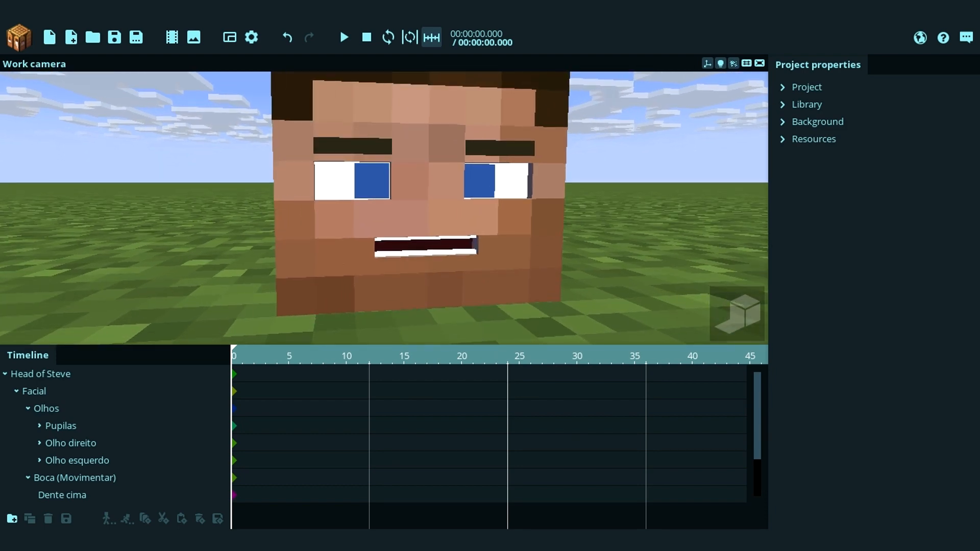
{"action": "left_click", "coordinate": [438, 256]}
{"action": "left_click", "coordinate": [365, 250]}
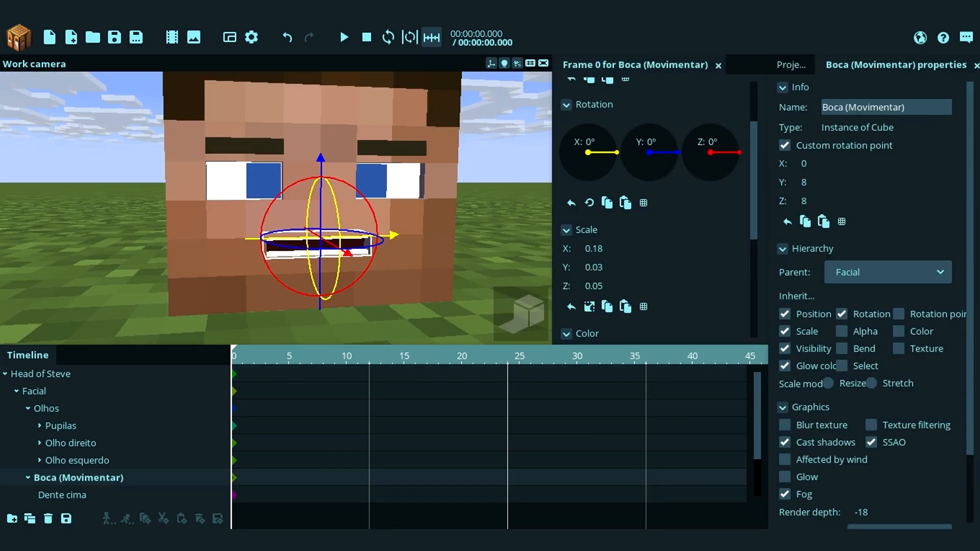
{"action": "mouse_move", "coordinate": [419, 228]}
{"action": "left_mouse_down"}
{"action": "mouse_move", "coordinate": [396, 196]}
{"action": "mouse_move", "coordinate": [404, 228]}
{"action": "left_mouse_up"}
{"action": "left_click_drag", "start_coordinate": [512, 217], "coordinate": [498, 256]}
{"action": "scroll", "coordinate": [96, 479], "scroll_direction": "down", "scroll_amount": 2}
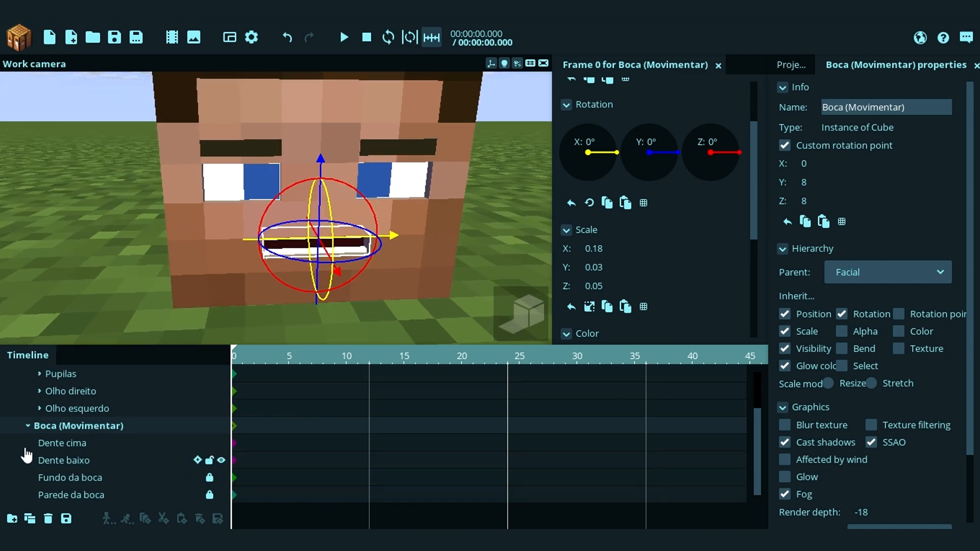
{"action": "left_click", "coordinate": [77, 443]}
{"action": "left_click", "coordinate": [27, 426]}
{"action": "left_click", "coordinate": [72, 477]}
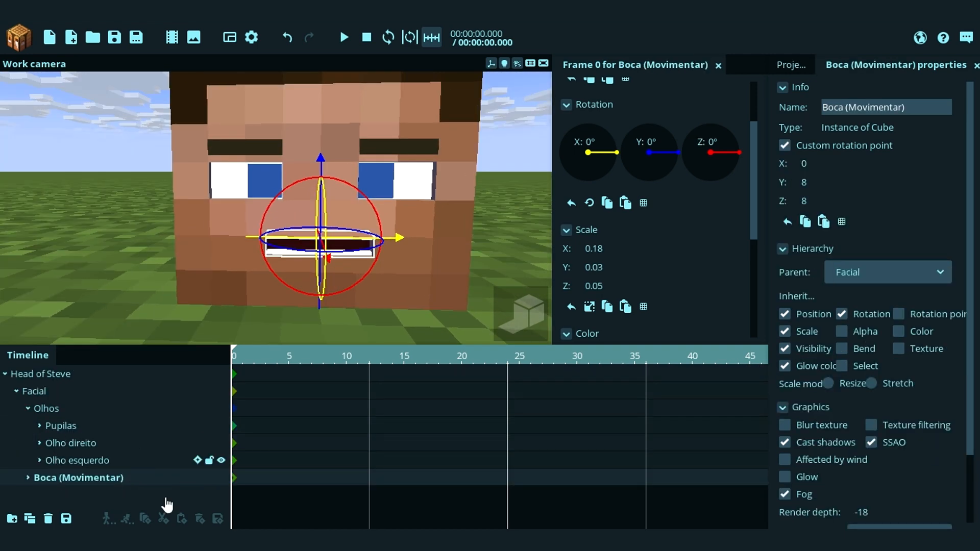
{"action": "left_click", "coordinate": [28, 479]}
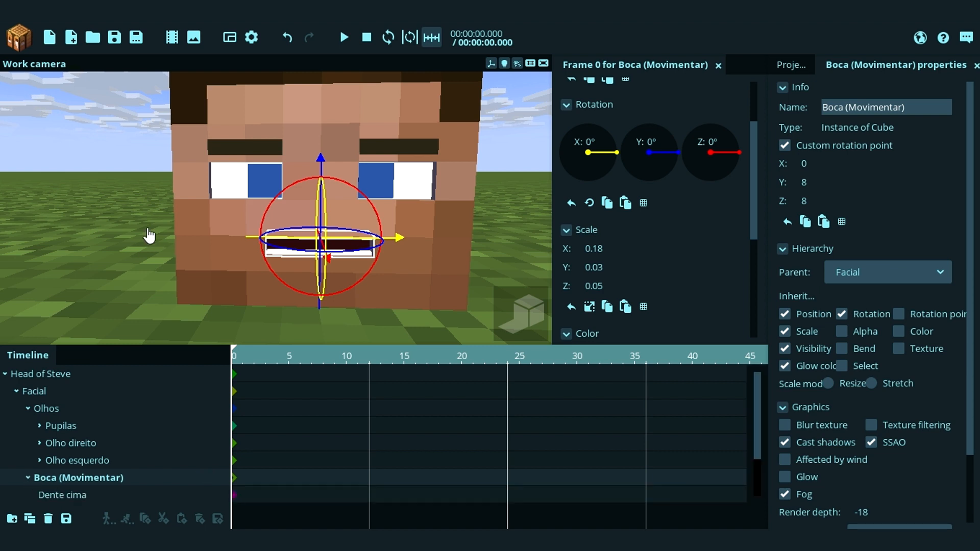
{"action": "left_click_drag", "start_coordinate": [150, 264], "coordinate": [173, 265]}
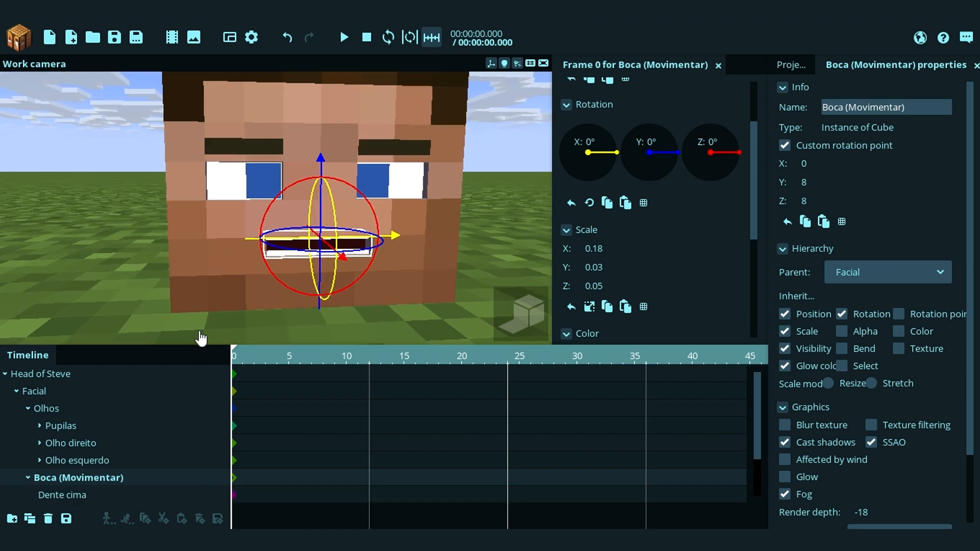
Step: Select Olho esquerdo, Olhos and Facial in turn, and check the parent of the Facial folder
{"action": "left_click", "coordinate": [236, 183]}
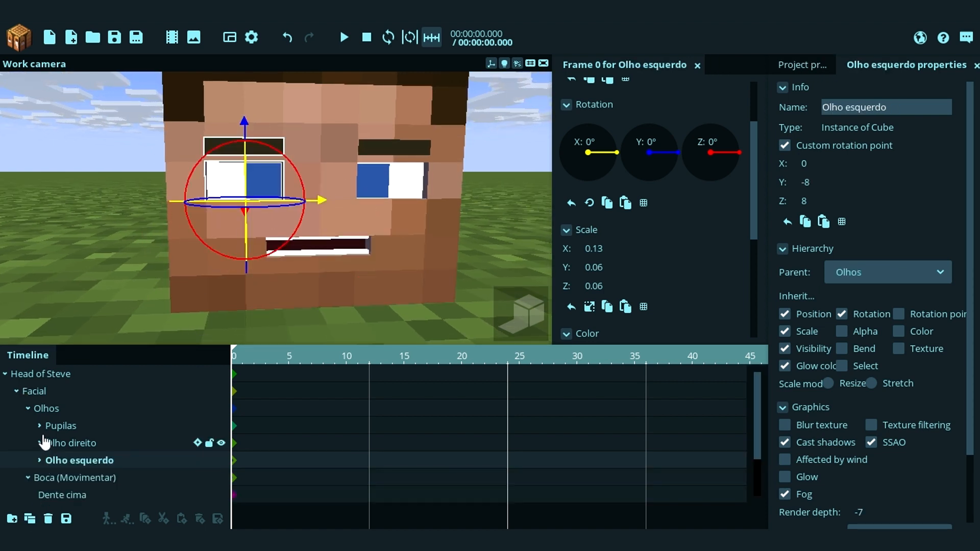
{"action": "left_click", "coordinate": [44, 408]}
{"action": "left_click", "coordinate": [36, 391]}
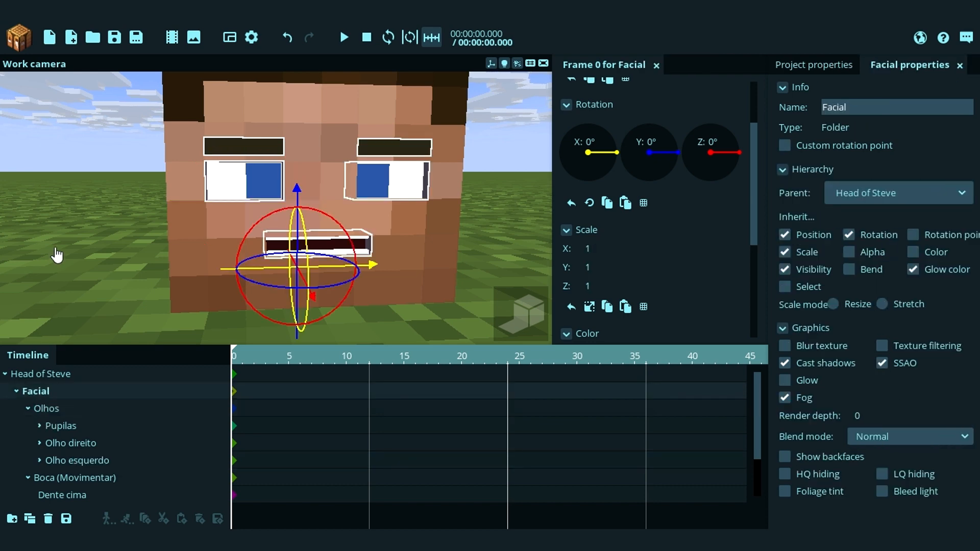
{"action": "left_click", "coordinate": [57, 255]}
{"action": "left_click", "coordinate": [35, 392]}
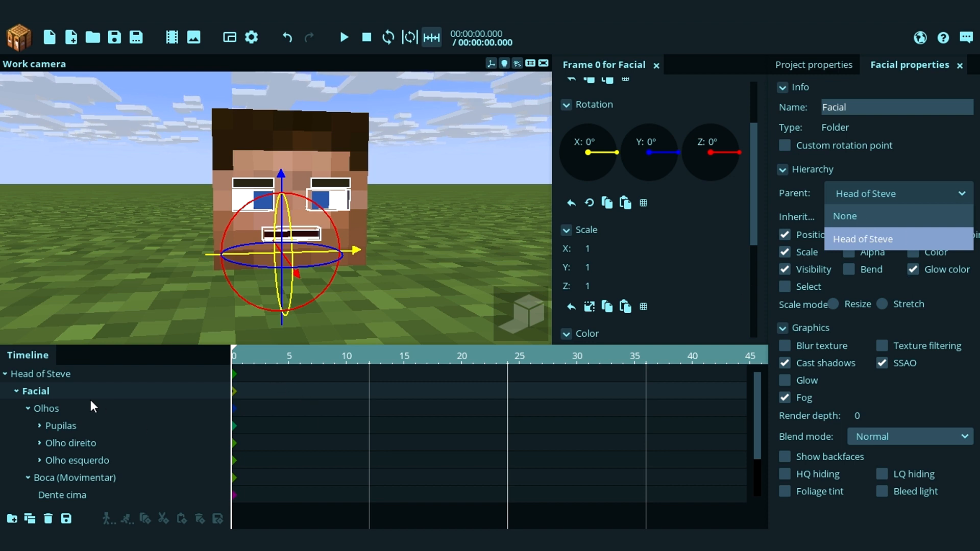
Step: Collapse and expand the Facial folder, and collapse Olhos and Boca (Movimentar) inside it
{"action": "left_click", "coordinate": [5, 404]}
{"action": "left_click", "coordinate": [16, 391]}
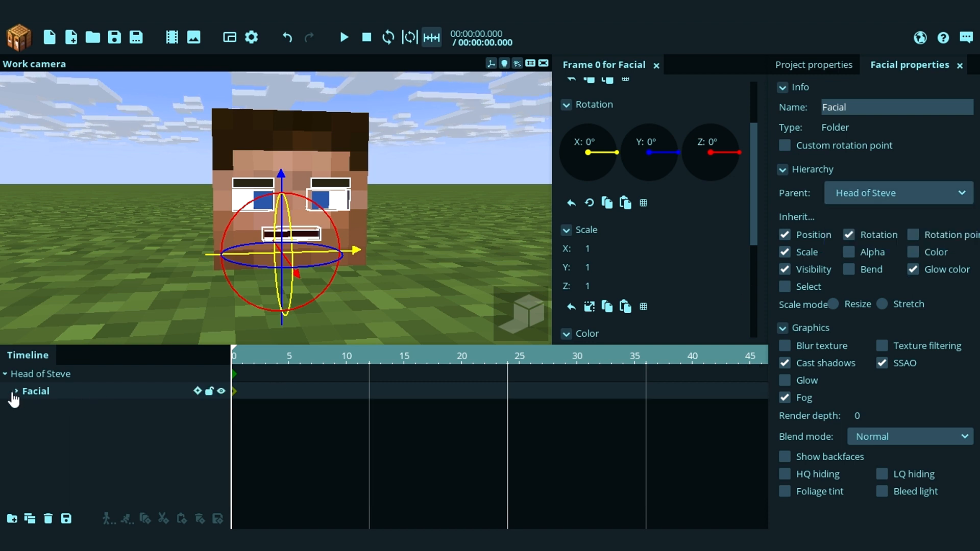
{"action": "left_click", "coordinate": [16, 408]}
{"action": "left_click", "coordinate": [16, 392]}
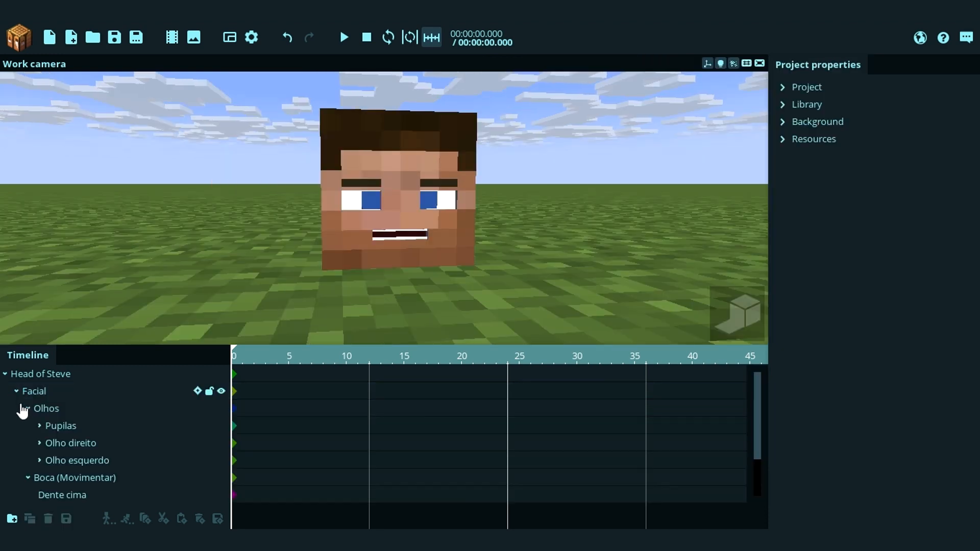
{"action": "left_click", "coordinate": [28, 408]}
{"action": "left_click", "coordinate": [28, 426]}
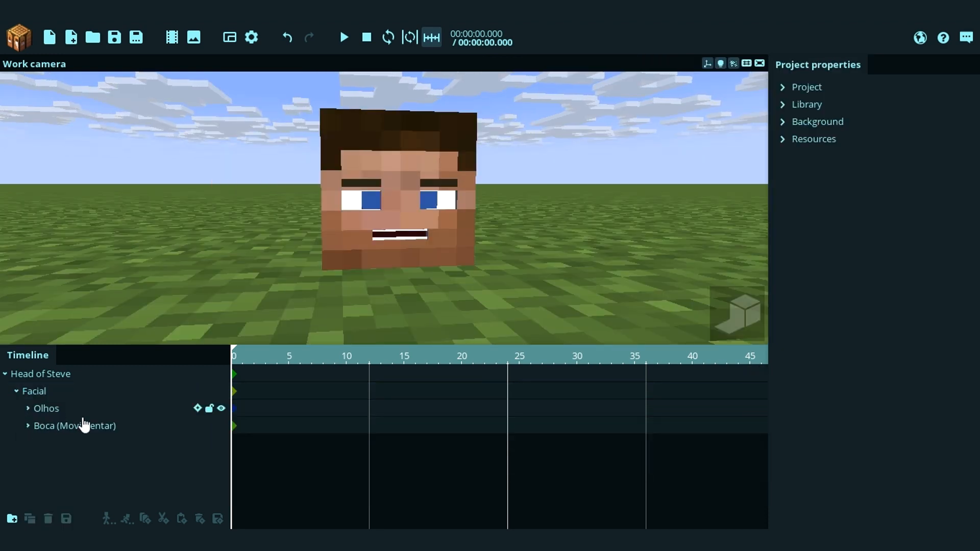
Step: Detach the Facial folder from Head of Steve by setting its parent to None
{"action": "left_click", "coordinate": [74, 394]}
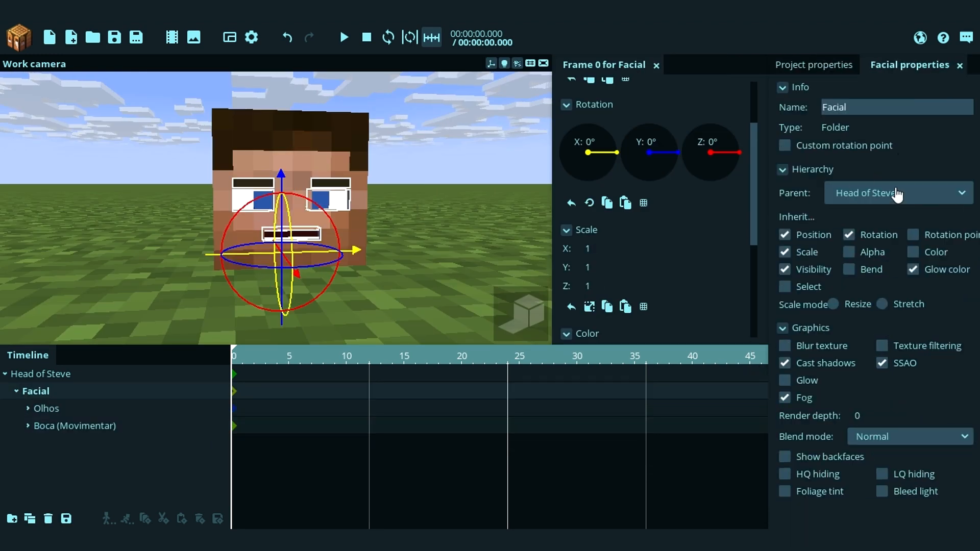
{"action": "left_click", "coordinate": [911, 194]}
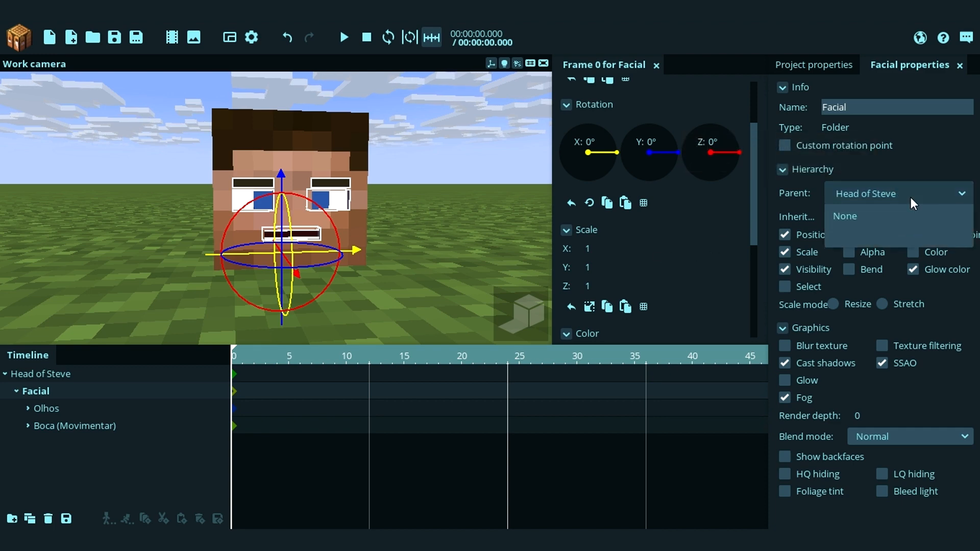
{"action": "left_click", "coordinate": [881, 223]}
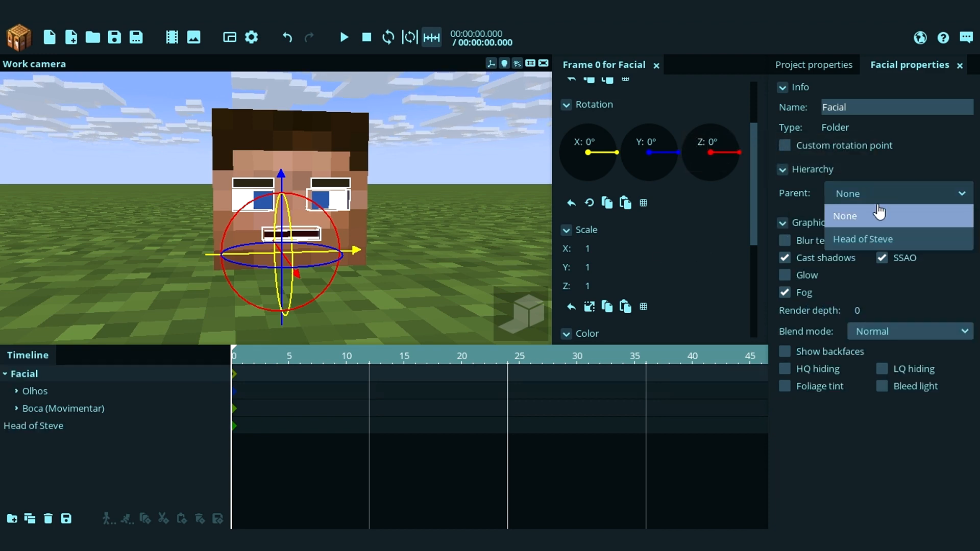
Step: Select the Head of Steve in the scene and delete it, keeping the Facial folder
{"action": "left_click", "coordinate": [431, 175]}
{"action": "left_click", "coordinate": [380, 139]}
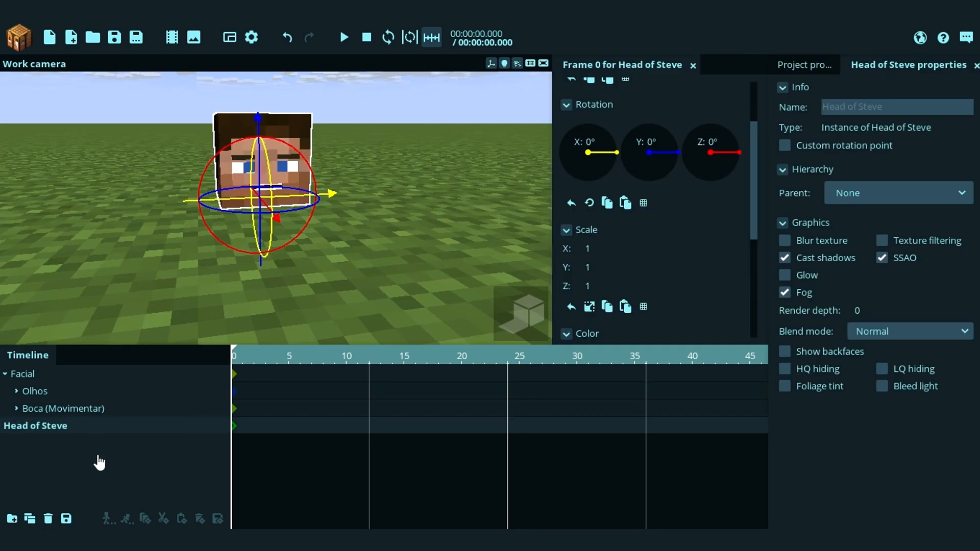
{"action": "left_click", "coordinate": [48, 520]}
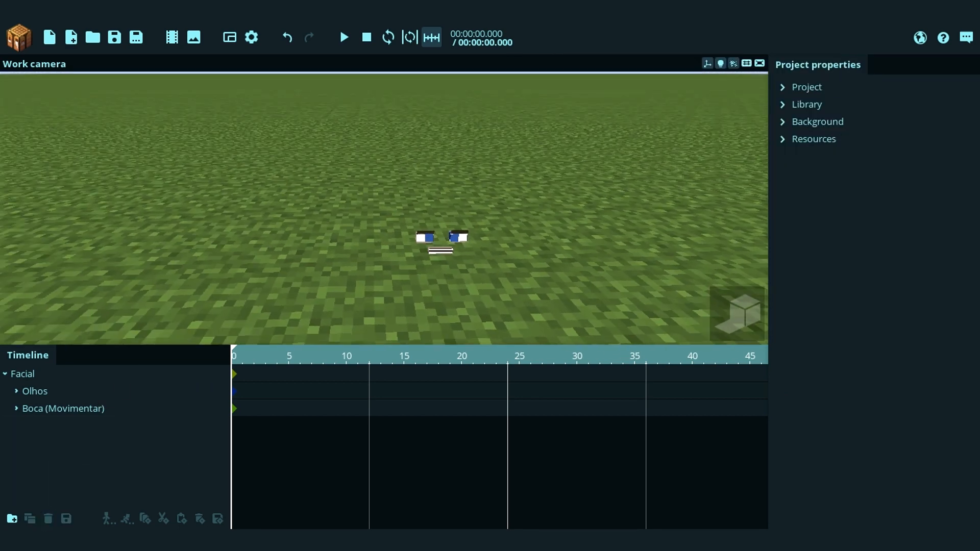
Step: Create a Creeper character and reset its position to the origin
{"action": "left_click", "coordinate": [21, 38]}
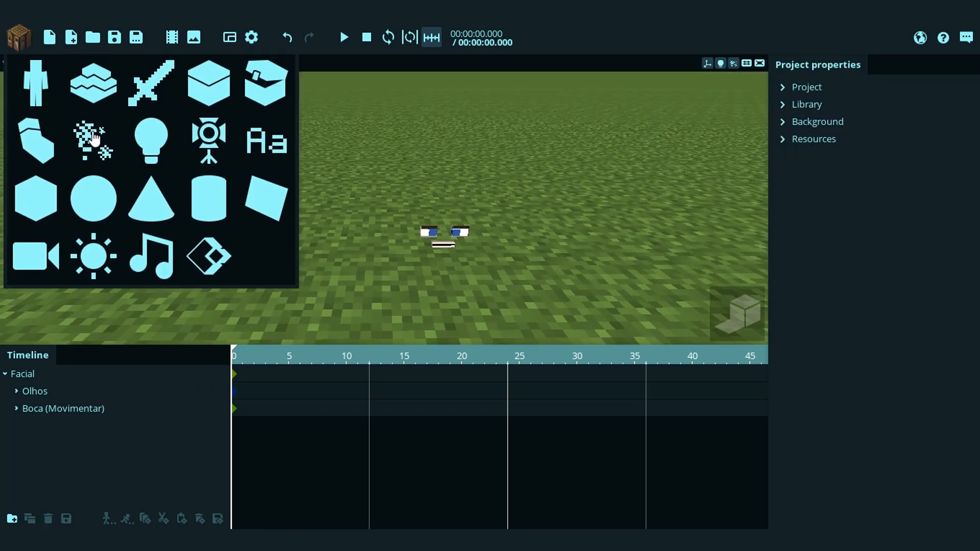
{"action": "left_click", "coordinate": [21, 87]}
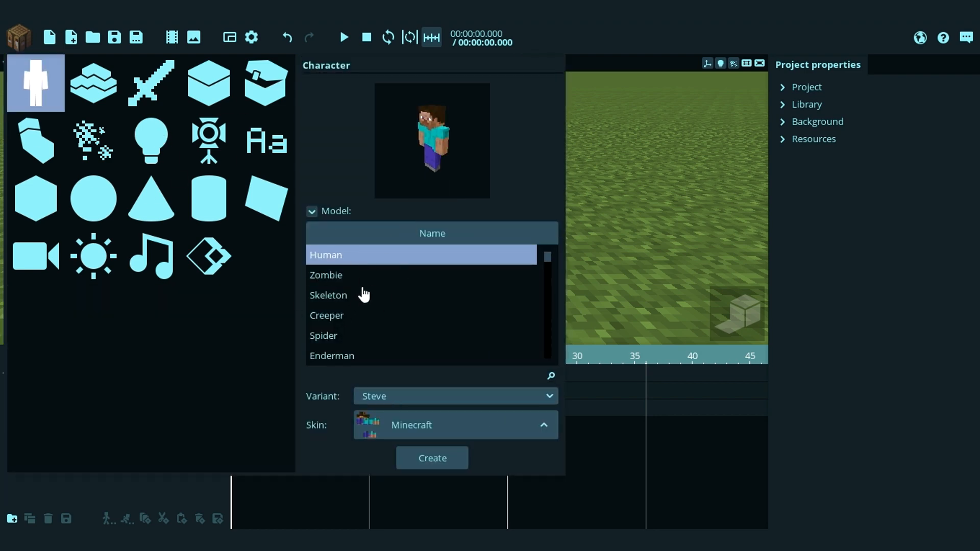
{"action": "left_click", "coordinate": [340, 316]}
{"action": "left_click", "coordinate": [439, 435]}
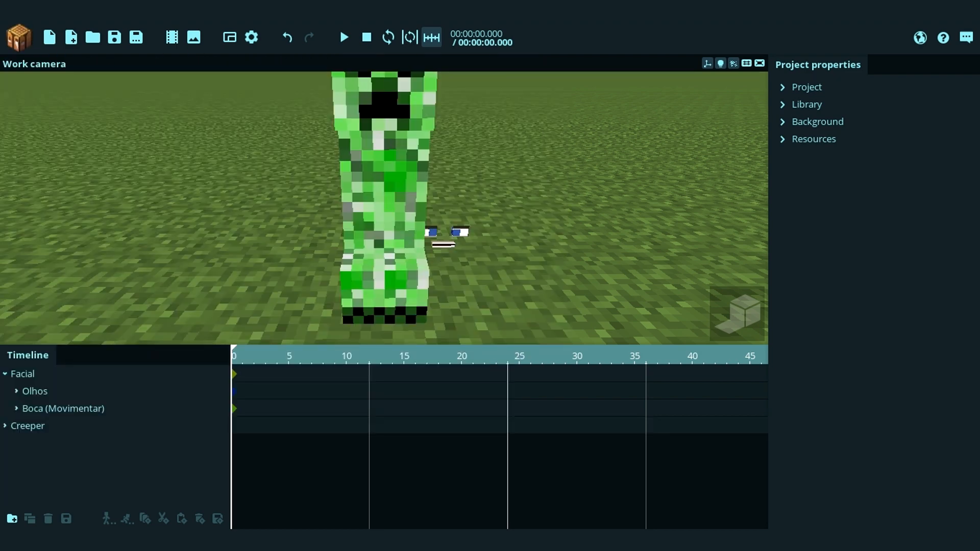
{"action": "left_click", "coordinate": [388, 203]}
{"action": "scroll", "coordinate": [752, 184], "scroll_direction": "up", "scroll_amount": 2}
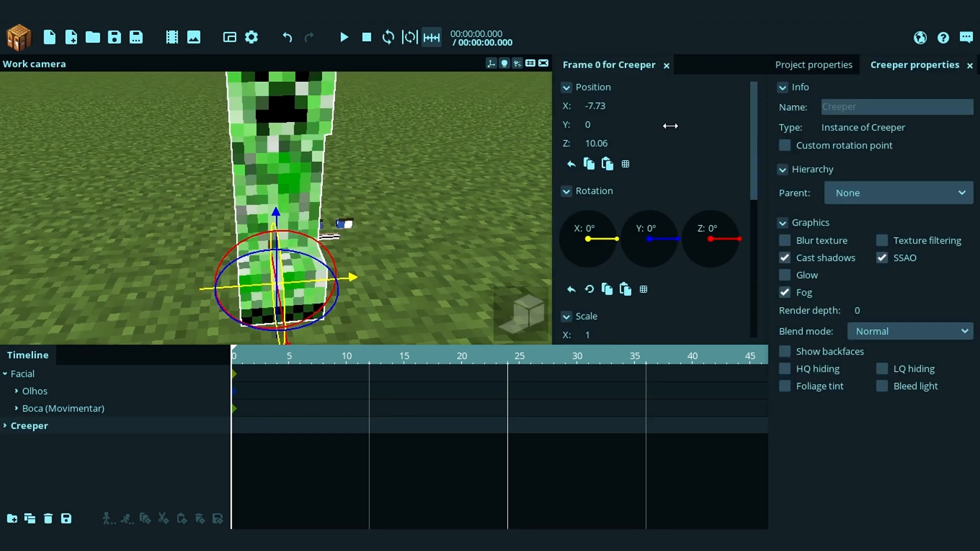
{"action": "left_click", "coordinate": [571, 164]}
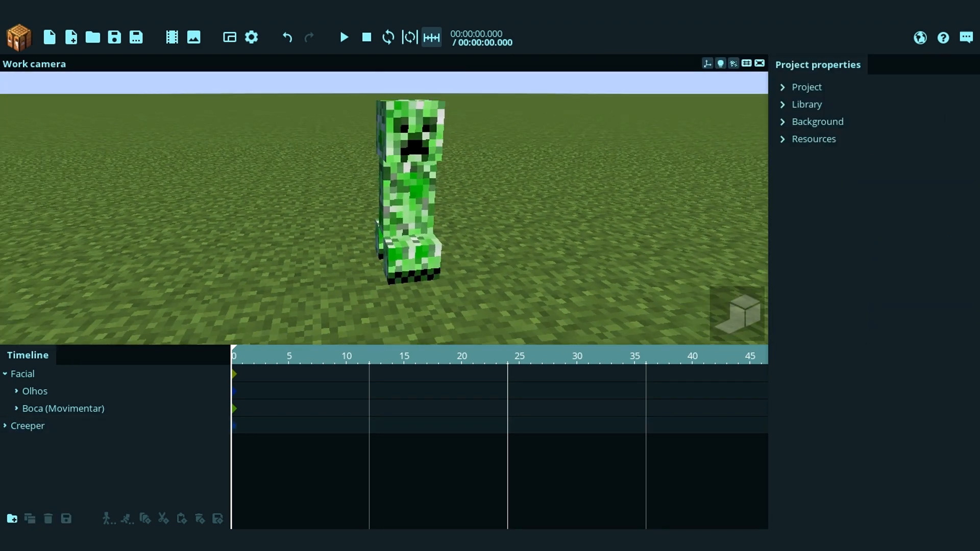
Step: Parent the Facial folder to the Head inside the Creeper's Body
{"action": "left_click", "coordinate": [31, 377]}
{"action": "left_click", "coordinate": [903, 195]}
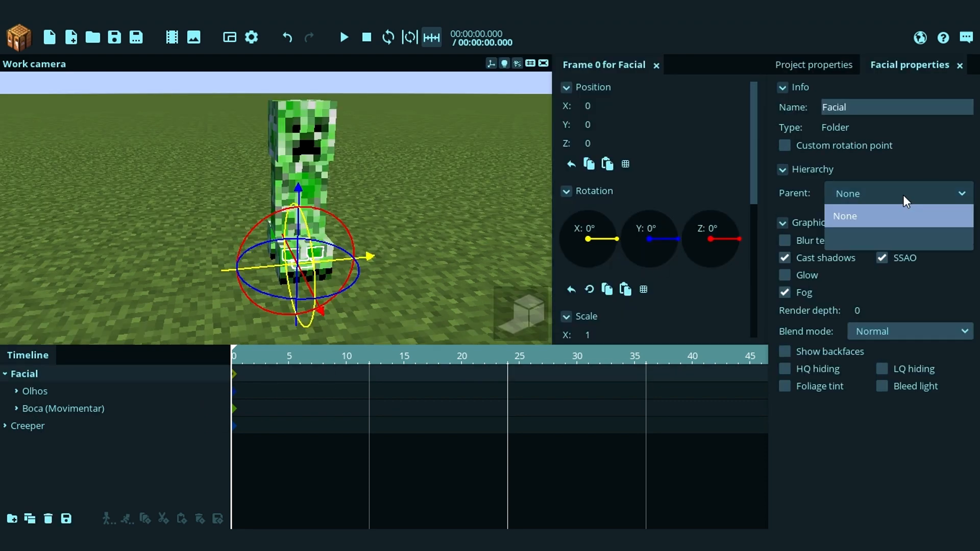
{"action": "left_click", "coordinate": [835, 240]}
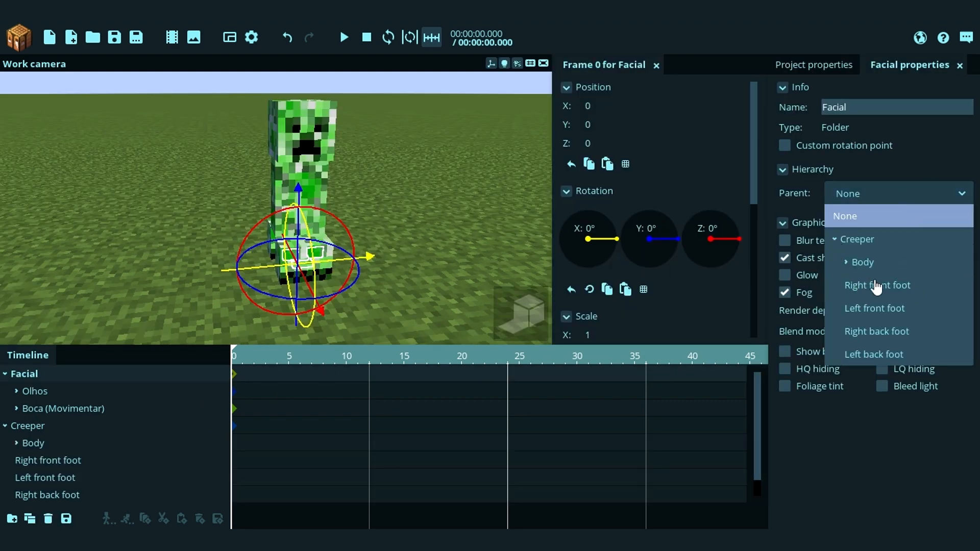
{"action": "left_click", "coordinate": [846, 263]}
{"action": "left_click", "coordinate": [884, 286]}
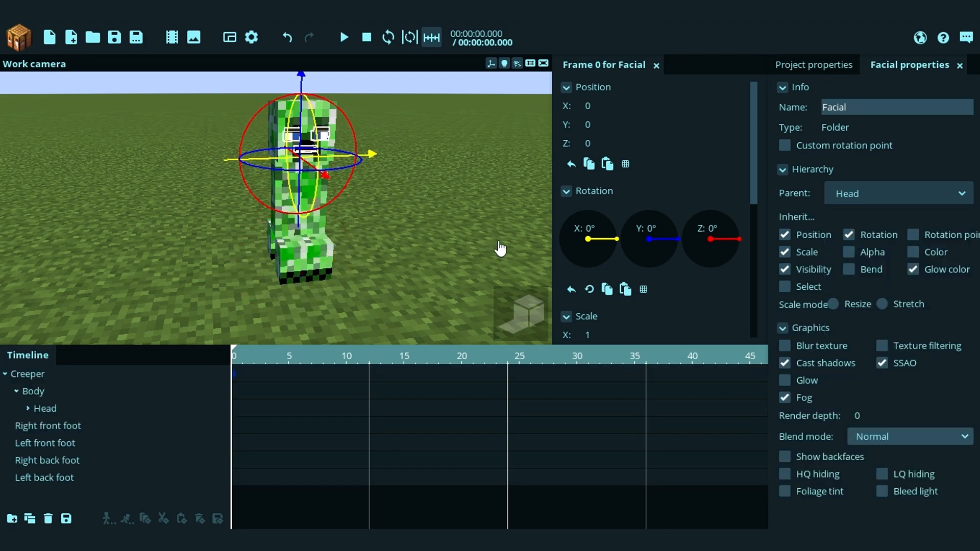
Step: Enable position snapping with grid size 0.5 for the Olhos folder and raise it to Y position 1 on the Creeper's face
{"action": "right_click_drag", "start_coordinate": [500, 249], "coordinate": [435, 188]}
{"action": "key", "text": "w"}
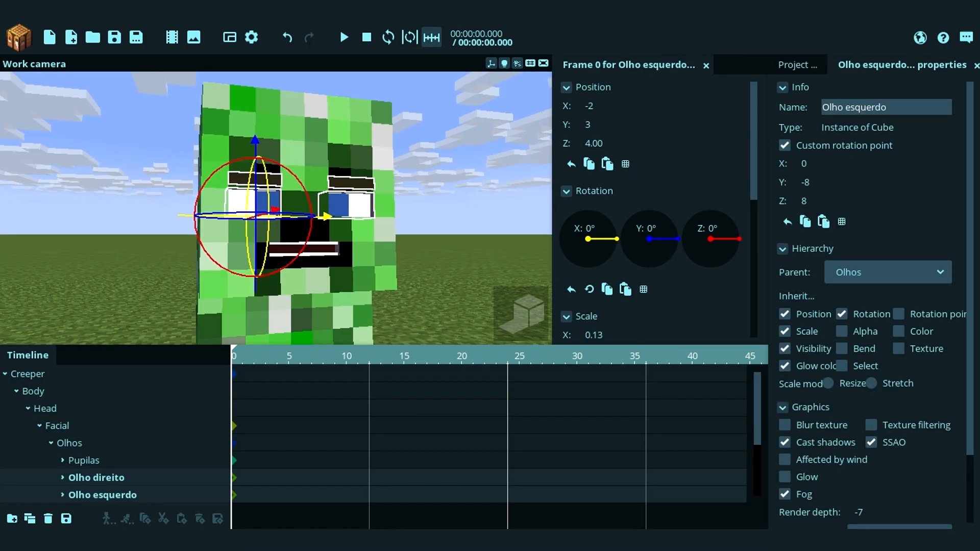
{"action": "left_click_drag", "start_coordinate": [214, 259], "coordinate": [239, 278]}
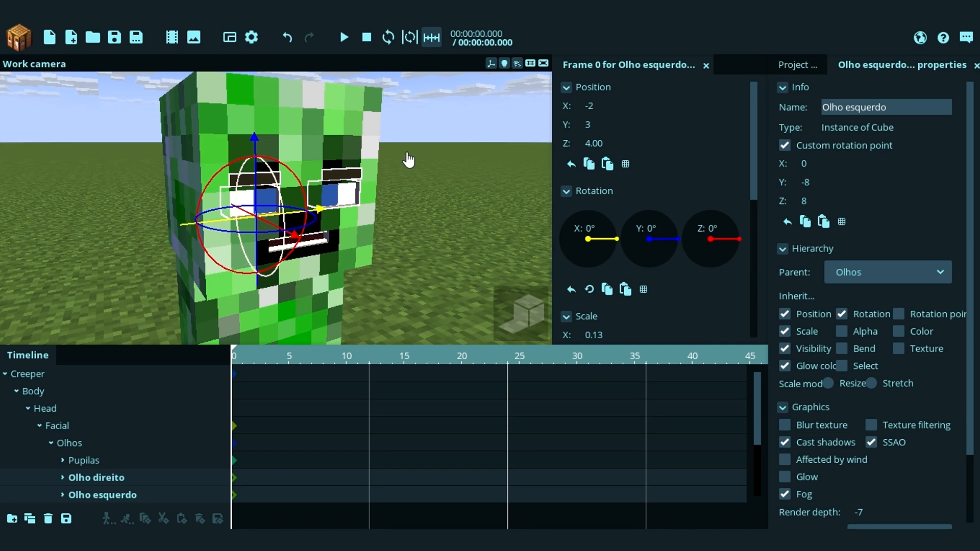
{"action": "left_click_drag", "start_coordinate": [362, 251], "coordinate": [373, 220]}
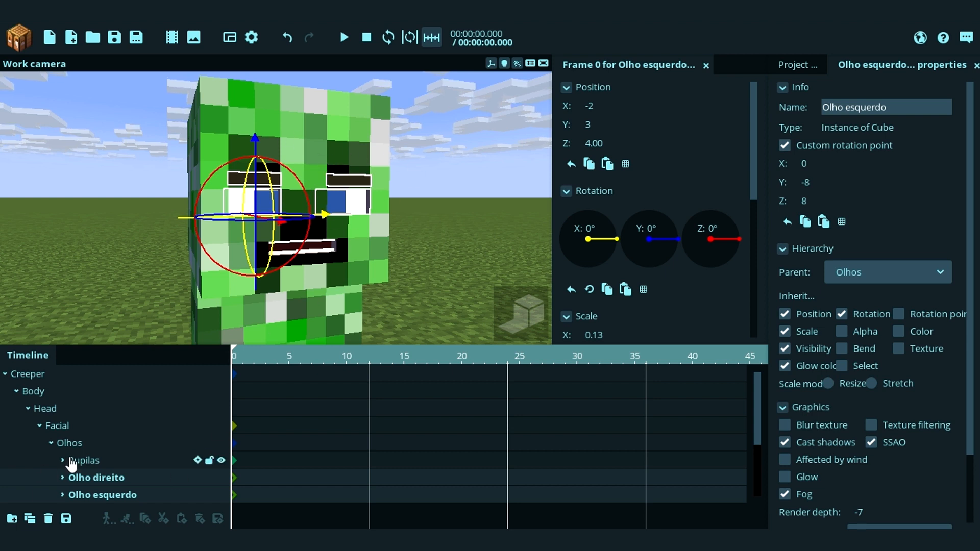
{"action": "left_click", "coordinate": [88, 446]}
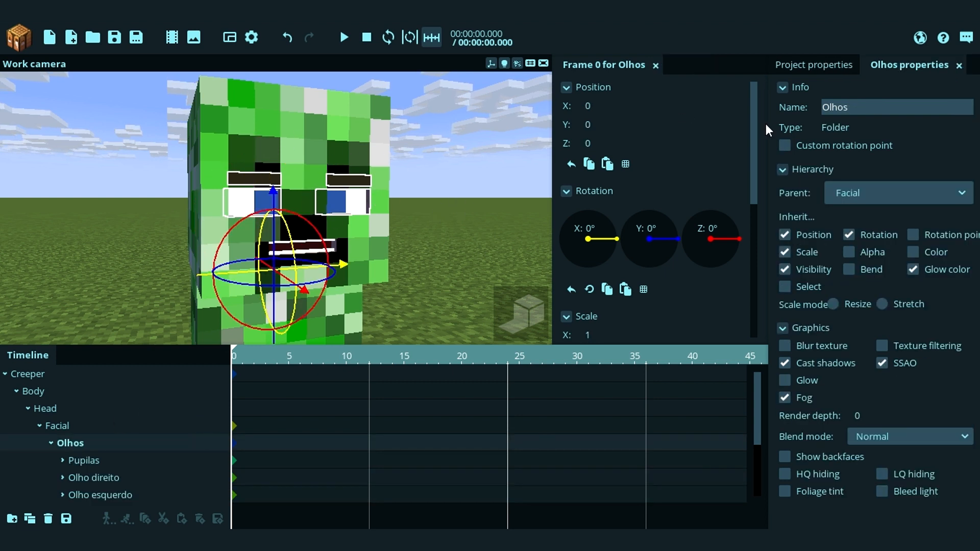
{"action": "scroll", "coordinate": [764, 134], "scroll_direction": "down", "scroll_amount": 1}
{"action": "scroll", "coordinate": [763, 132], "scroll_direction": "up", "scroll_amount": 1}
{"action": "left_click", "coordinate": [625, 164]}
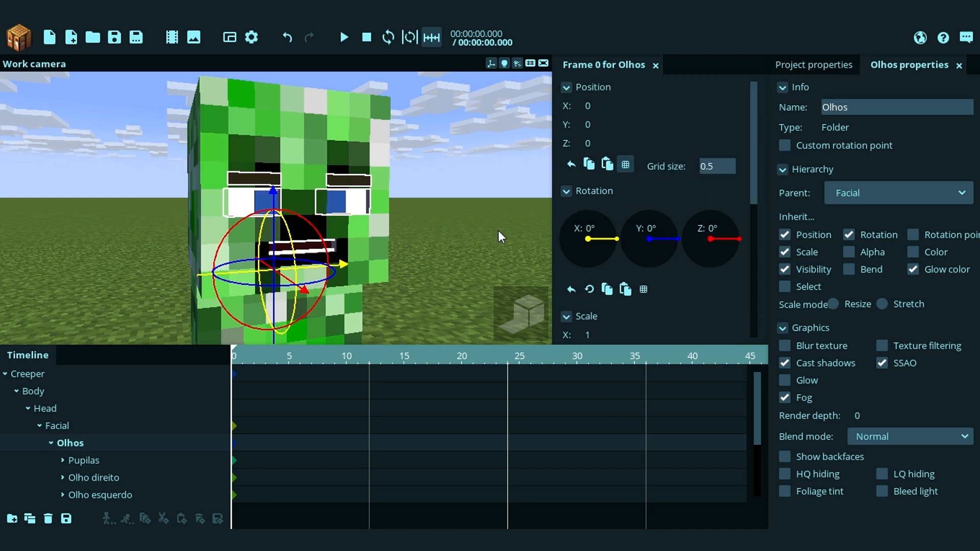
{"action": "left_click_drag", "start_coordinate": [275, 195], "coordinate": [276, 201]}
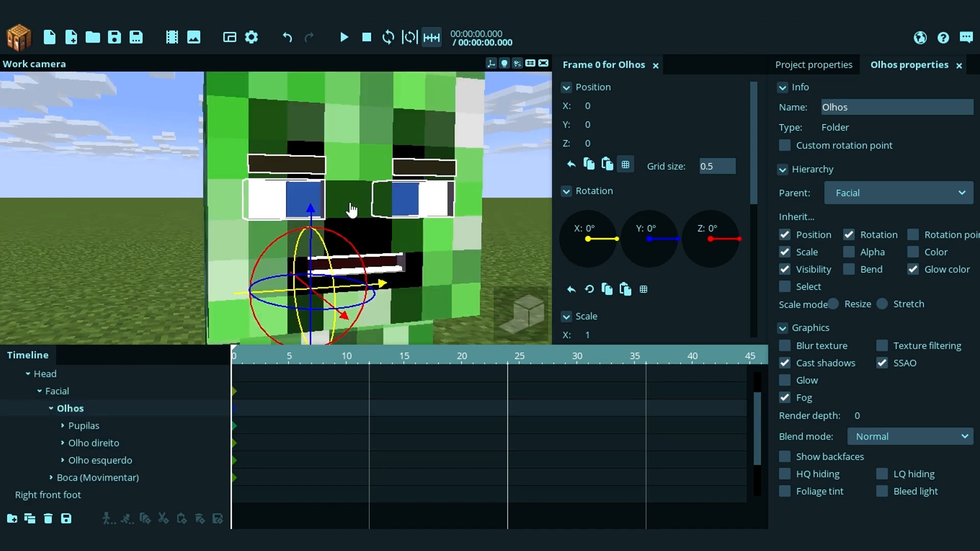
{"action": "left_click_drag", "start_coordinate": [313, 214], "coordinate": [323, 196]}
{"action": "right_click_drag", "start_coordinate": [323, 196], "coordinate": [322, 196]}
{"action": "right_click_drag", "start_coordinate": [412, 183], "coordinate": [450, 161]}
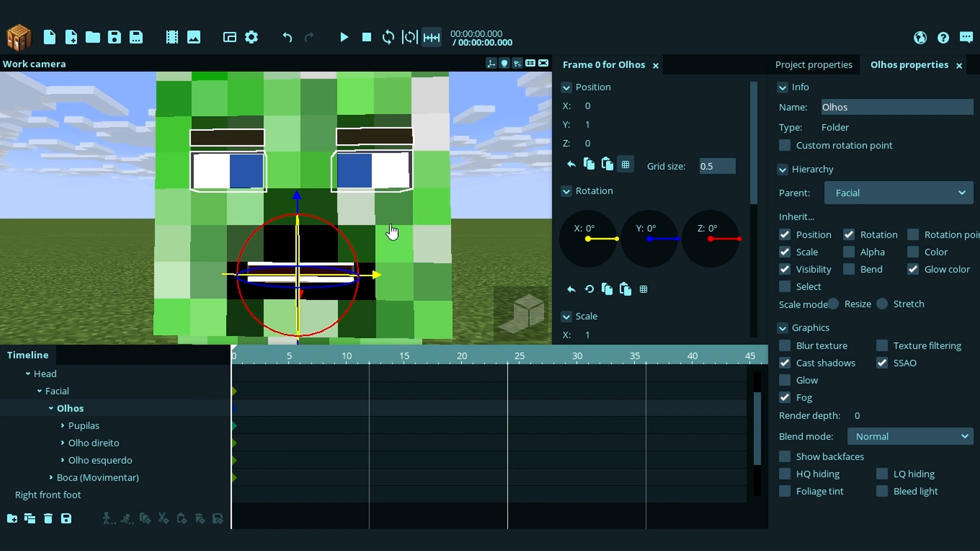
Step: Select Olho direito and Olho esquerdo together and set their Y scale to 0.125
{"action": "left_click", "coordinate": [100, 444]}
{"action": "left_click_drag", "start_coordinate": [265, 444], "coordinate": [219, 467]}
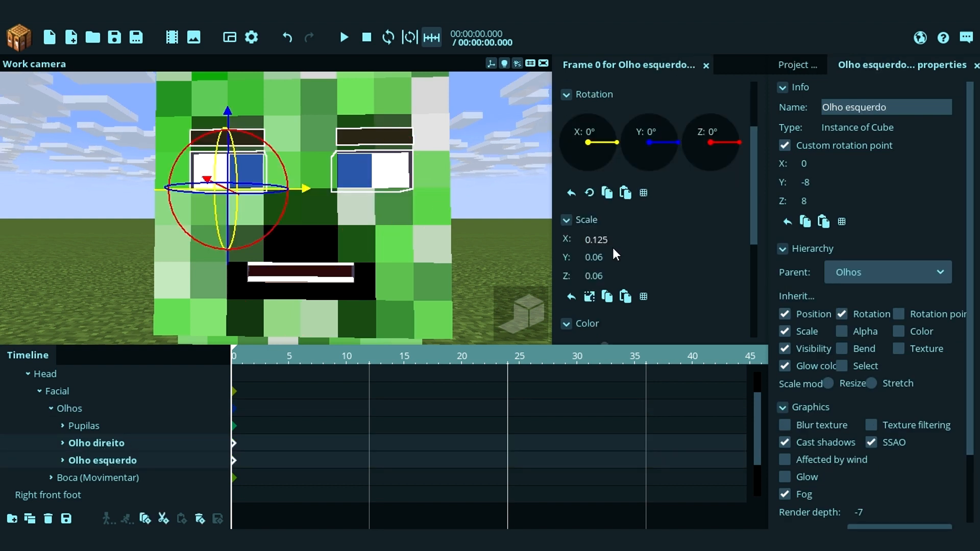
{"action": "left_click", "coordinate": [610, 240]}
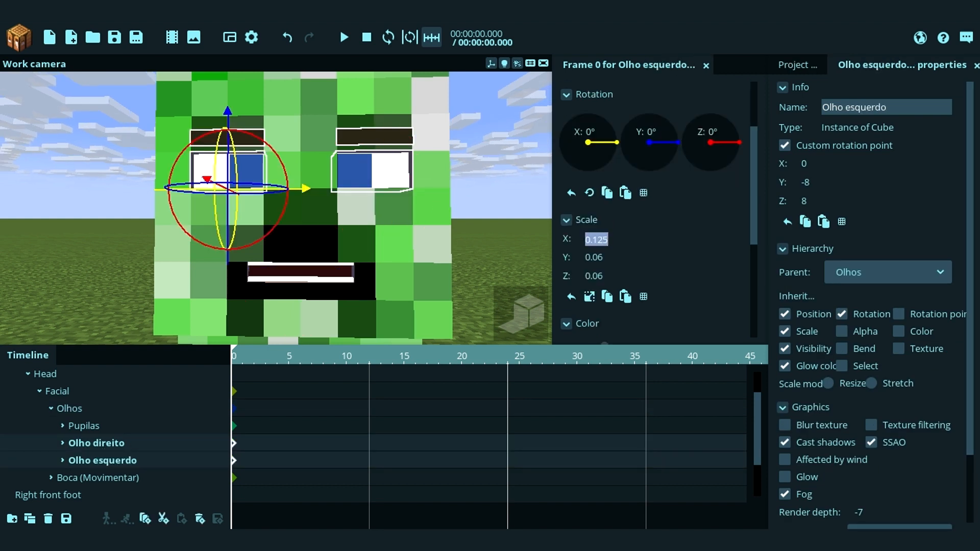
{"action": "left_click", "coordinate": [612, 258]}
{"action": "middle_click_drag", "start_coordinate": [371, 145], "coordinate": [403, 159]}
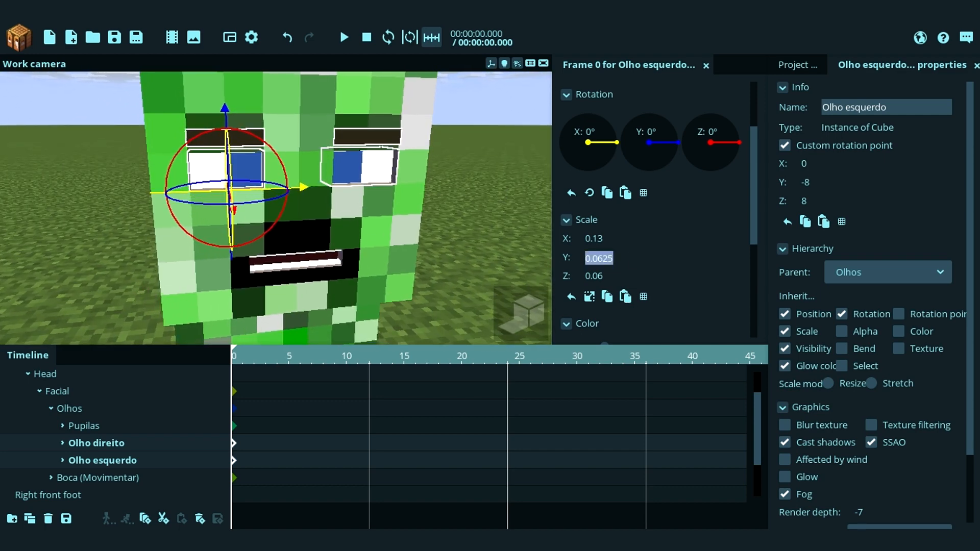
{"action": "type", "text": "0.125"}
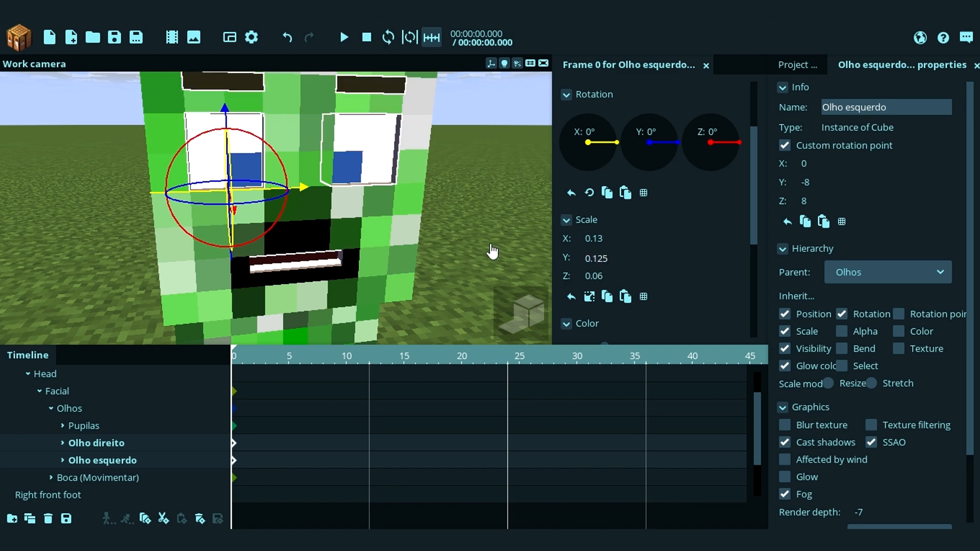
Step: Expand both eyes, select both Sobrancelha (Movimentar) folders, lower the eyebrows towards the eyes, and clear the selection
{"action": "middle_click_drag", "start_coordinate": [466, 236], "coordinate": [466, 220]}
{"action": "mouse_move", "coordinate": [341, 236]}
{"action": "right_mouse_down"}
{"action": "mouse_move", "coordinate": [319, 236]}
{"action": "mouse_move", "coordinate": [341, 236]}
{"action": "right_mouse_up"}
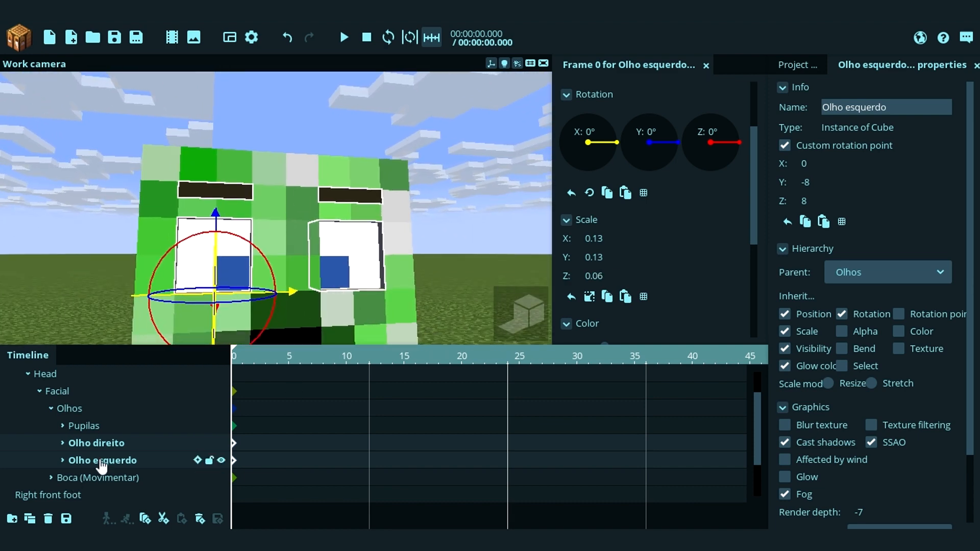
{"action": "left_click", "coordinate": [93, 483]}
{"action": "left_click", "coordinate": [63, 443]}
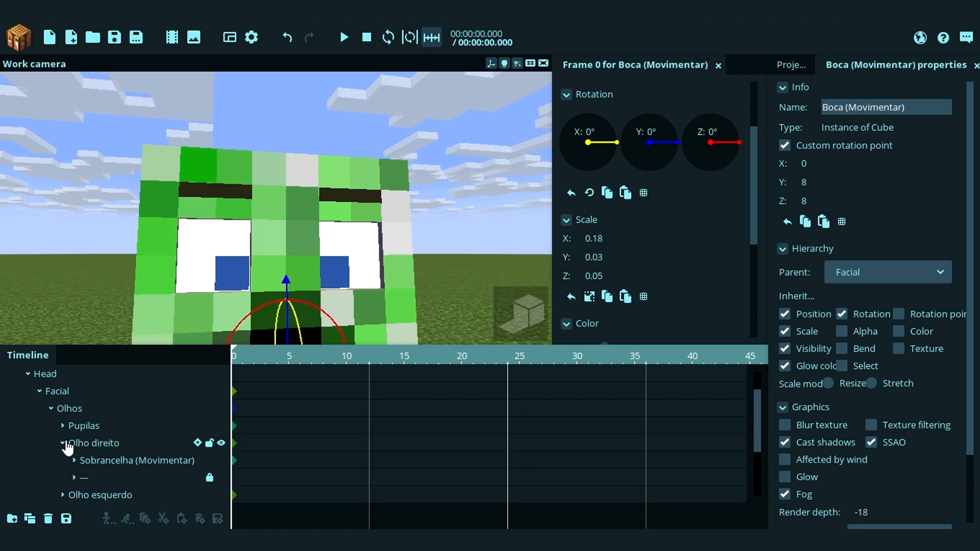
{"action": "scroll", "coordinate": [79, 479], "scroll_direction": "down", "scroll_amount": 1}
{"action": "left_click", "coordinate": [62, 460]}
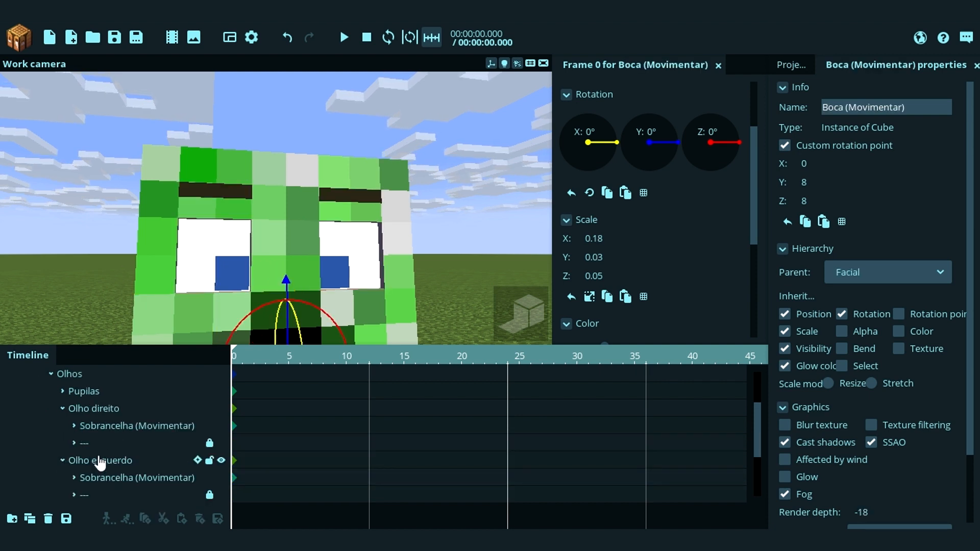
{"action": "left_click", "coordinate": [136, 427]}
{"action": "left_click", "coordinate": [137, 479], "text": "shift"}
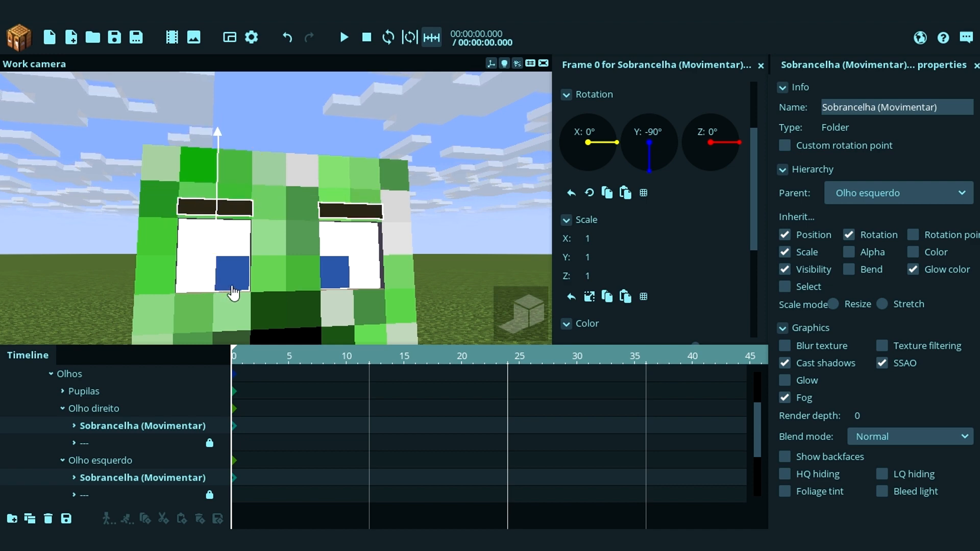
{"action": "left_click_drag", "start_coordinate": [232, 287], "coordinate": [234, 288]}
{"action": "left_click", "coordinate": [466, 200]}
Step: Examine the Creeper's face from several angles and select the Sobrancelha (Movimentar) folder of Olho direito
{"action": "mouse_move", "coordinate": [423, 238]}
{"action": "right_mouse_down"}
{"action": "mouse_move", "coordinate": [408, 260]}
{"action": "mouse_move", "coordinate": [423, 238]}
{"action": "right_mouse_up"}
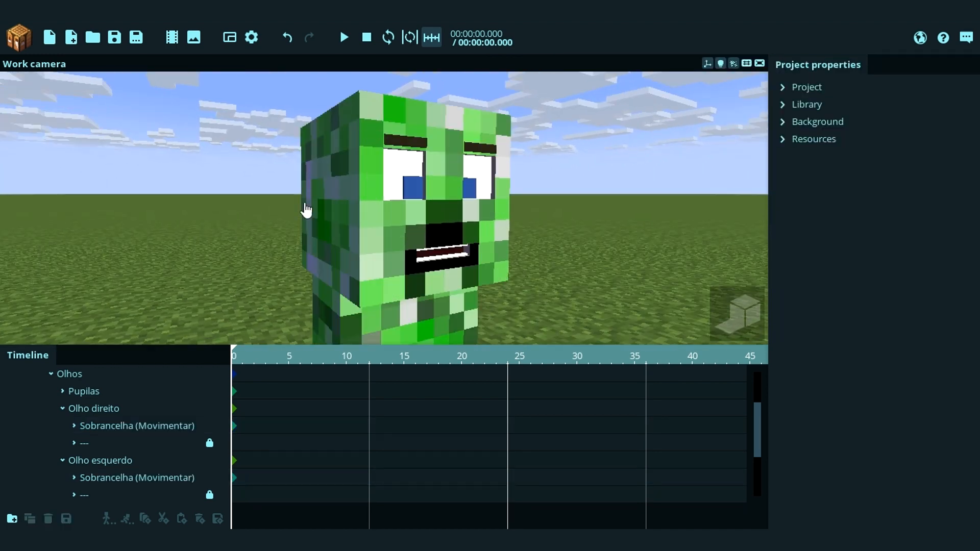
{"action": "left_click_drag", "start_coordinate": [518, 200], "coordinate": [293, 184]}
{"action": "left_click_drag", "start_coordinate": [478, 250], "coordinate": [473, 249]}
{"action": "scroll", "coordinate": [434, 210], "scroll_direction": "up", "scroll_amount": 2}
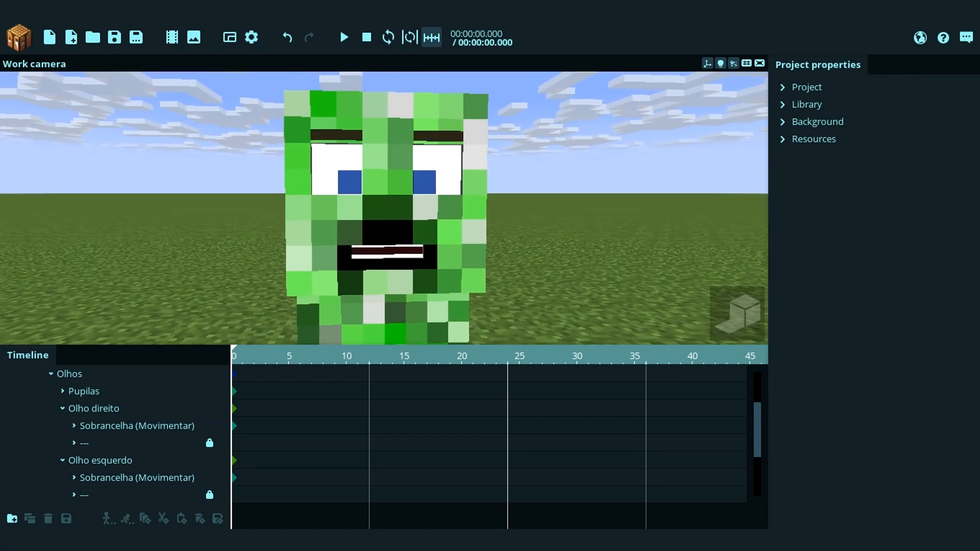
{"action": "left_click_drag", "start_coordinate": [433, 210], "coordinate": [457, 244]}
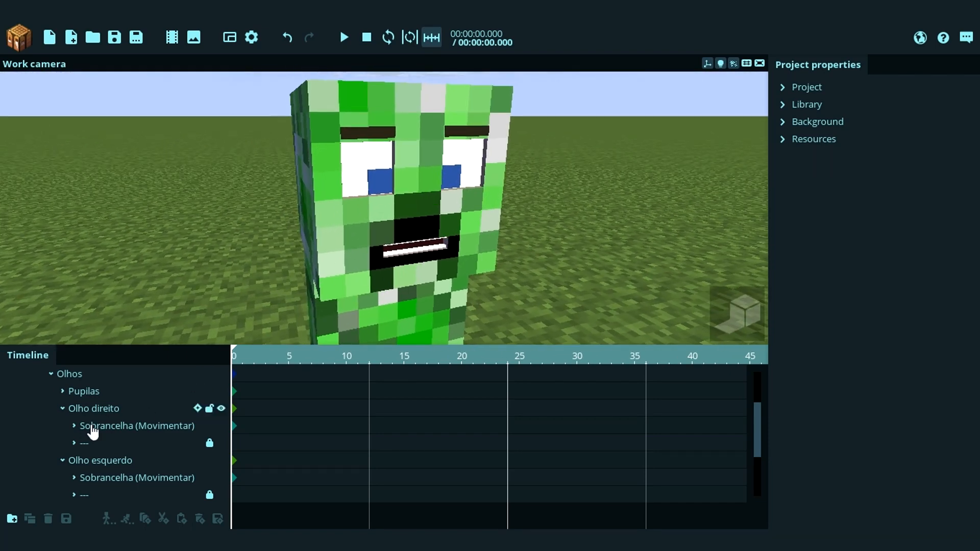
{"action": "left_click", "coordinate": [107, 411]}
{"action": "left_click", "coordinate": [115, 427]}
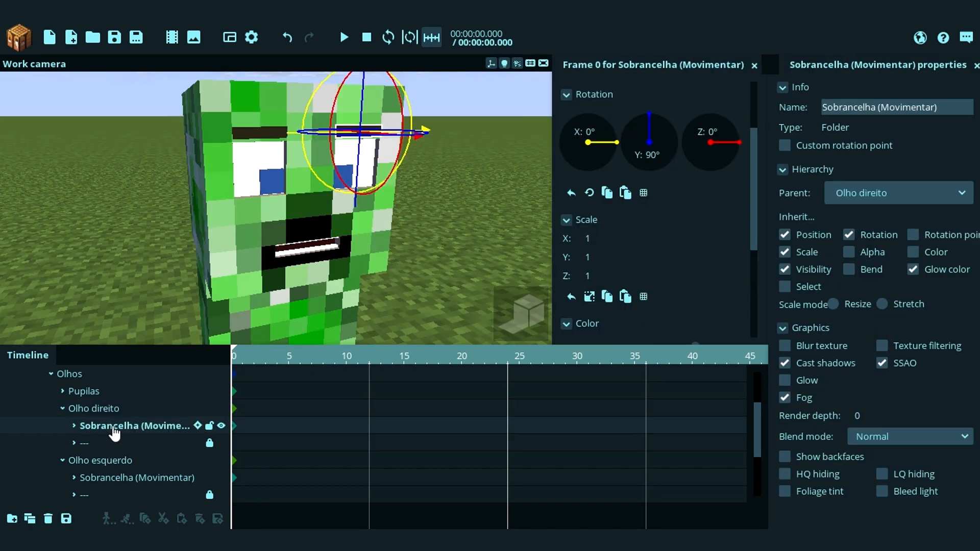
{"action": "left_click_drag", "start_coordinate": [223, 230], "coordinate": [212, 223]}
{"action": "right_click_drag", "start_coordinate": [160, 265], "coordinate": [123, 284]}
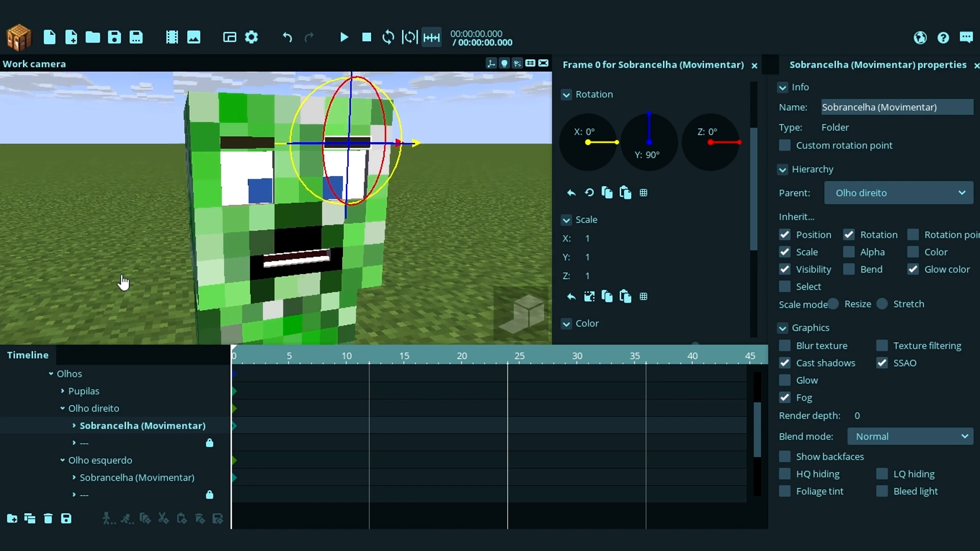
Step: Select and collapse Olho direito, and collapse the Olhos folder in the hierarchy
{"action": "left_click", "coordinate": [81, 408]}
{"action": "left_click", "coordinate": [63, 408]}
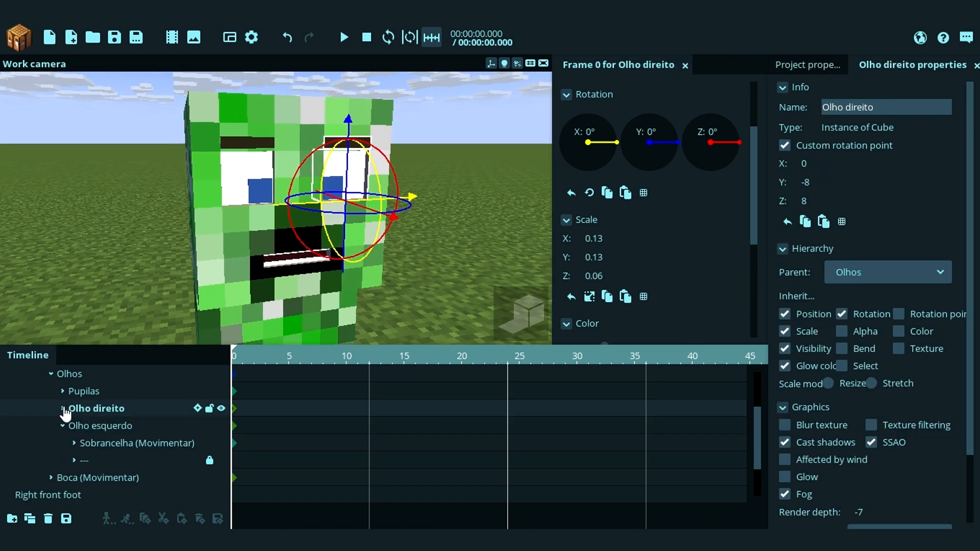
{"action": "scroll", "coordinate": [64, 449], "scroll_direction": "up", "scroll_amount": 2}
{"action": "left_click", "coordinate": [51, 443]}
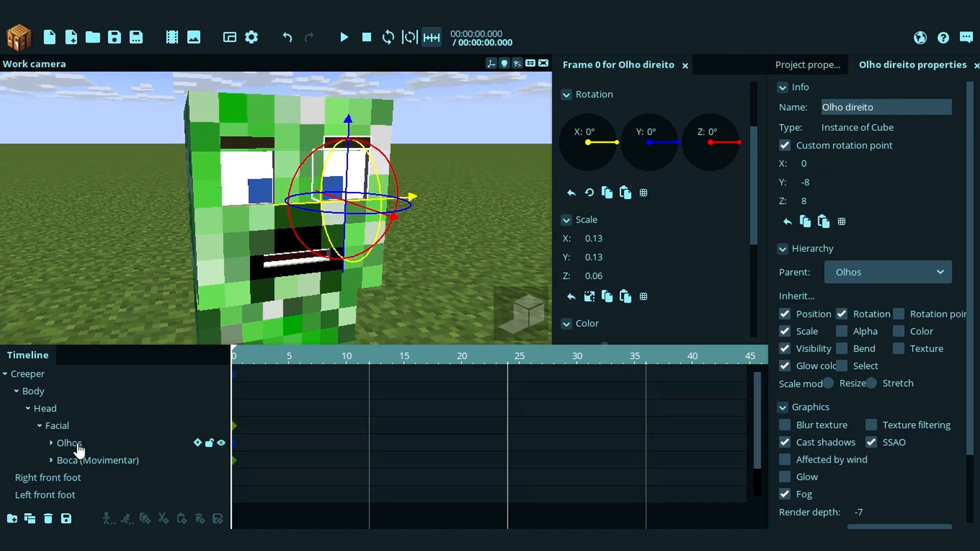
Step: Try moving Boca (Movimentar) upward and sideways on the Creeper's face, undo both moves, and clear the selection
{"action": "left_click", "coordinate": [68, 443]}
{"action": "left_click", "coordinate": [64, 461]}
{"action": "left_click_drag", "start_coordinate": [415, 236], "coordinate": [390, 231]}
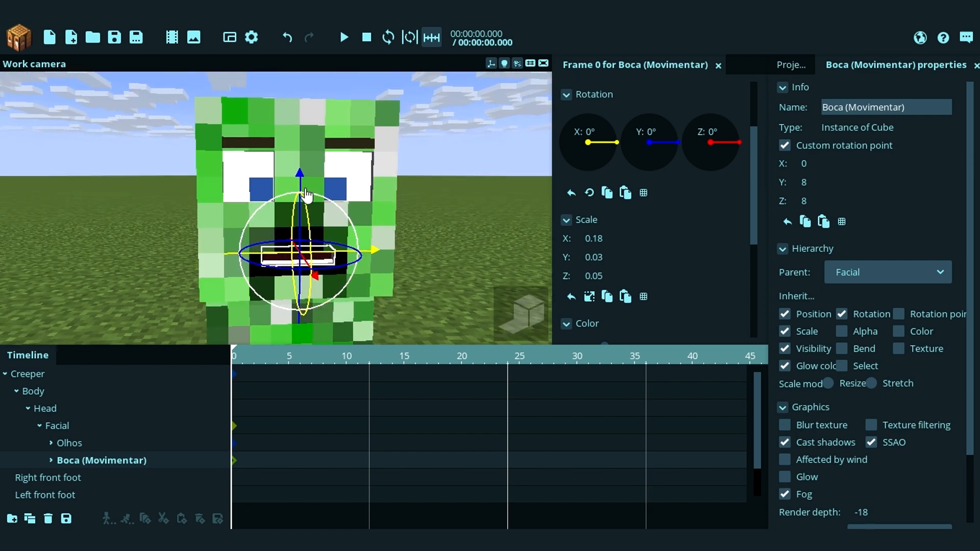
{"action": "left_click_drag", "start_coordinate": [301, 179], "coordinate": [339, 155]}
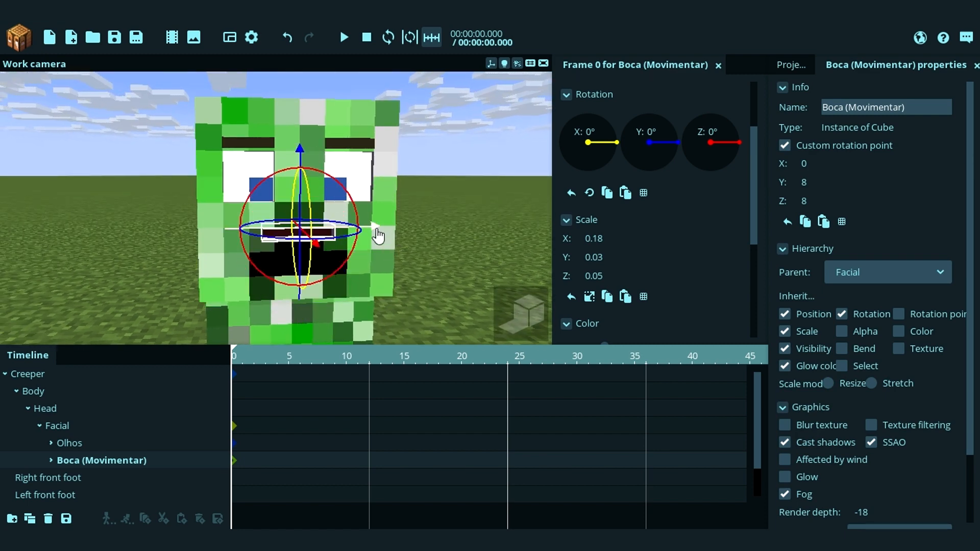
{"action": "left_click_drag", "start_coordinate": [378, 235], "coordinate": [412, 239]}
{"action": "left_click_drag", "start_coordinate": [480, 206], "coordinate": [440, 225]}
{"action": "key", "text": "ctrl+z"}
{"action": "key", "text": "ctrl+z"}
{"action": "left_click", "coordinate": [440, 226]}
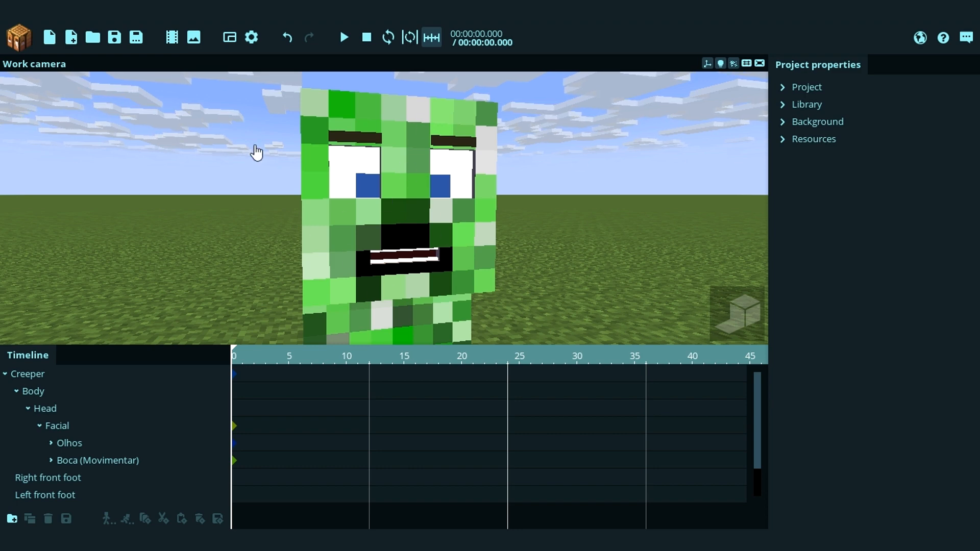
Step: Create a Grass Block with the Minecraft texture and Snowy set to No
{"action": "scroll", "coordinate": [277, 218], "scroll_direction": "down", "scroll_amount": 4}
{"action": "left_click", "coordinate": [19, 39]}
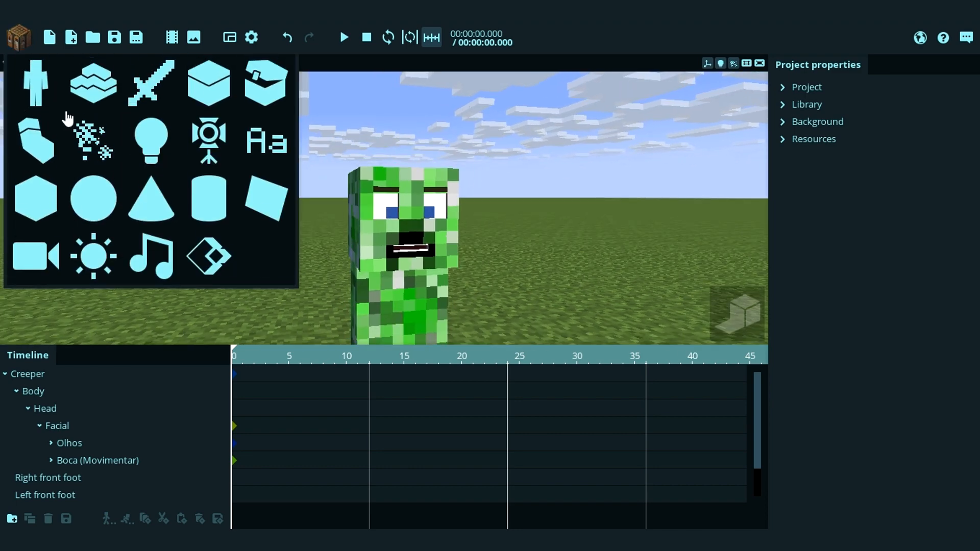
{"action": "left_click", "coordinate": [209, 84]}
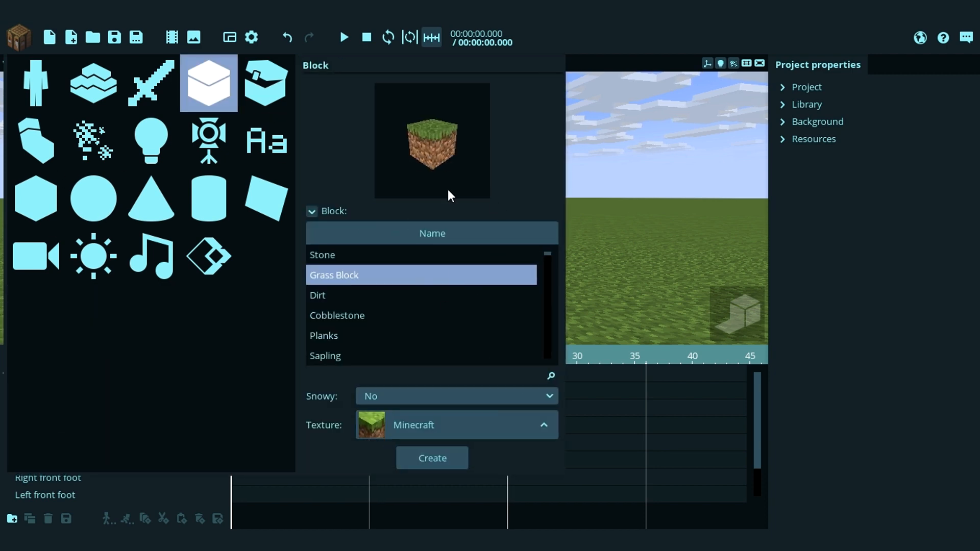
{"action": "left_click", "coordinate": [433, 458]}
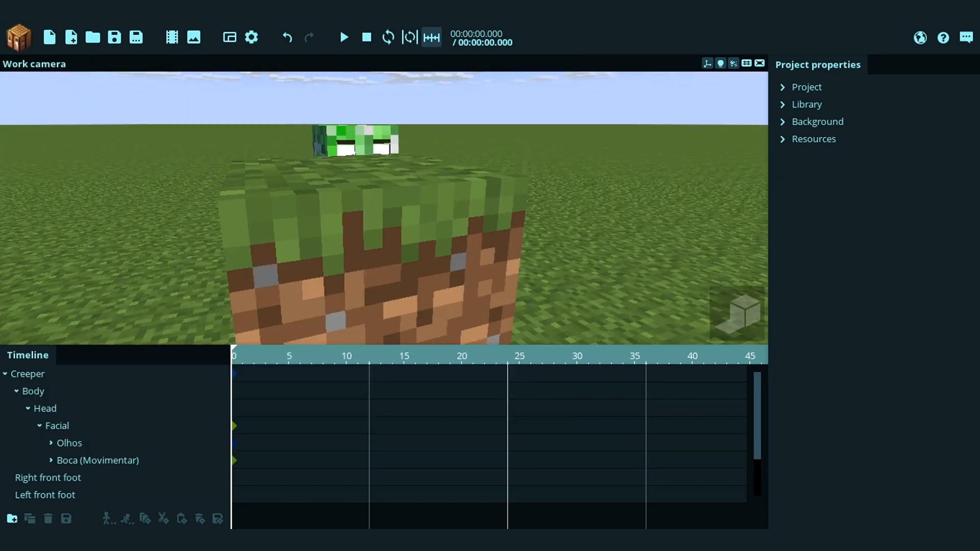
Step: Reset the Grass Block's position on all axes, move it beside the Creeper to about X -19, and clear the selection
{"action": "left_click_drag", "start_coordinate": [755, 191], "coordinate": [751, 140]}
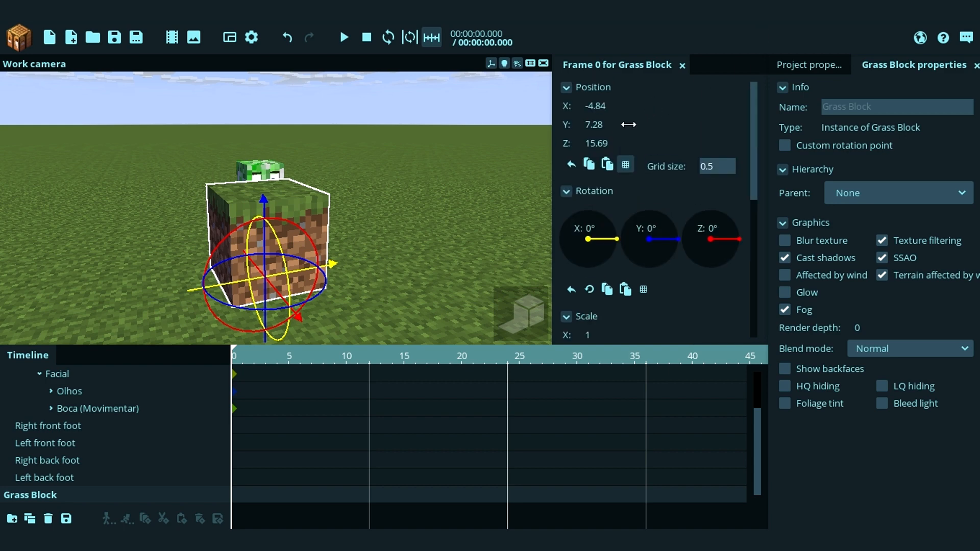
{"action": "right_click", "coordinate": [615, 140]}
{"action": "right_click", "coordinate": [601, 125]}
{"action": "right_click", "coordinate": [605, 108]}
{"action": "left_click_drag", "start_coordinate": [296, 284], "coordinate": [207, 299]}
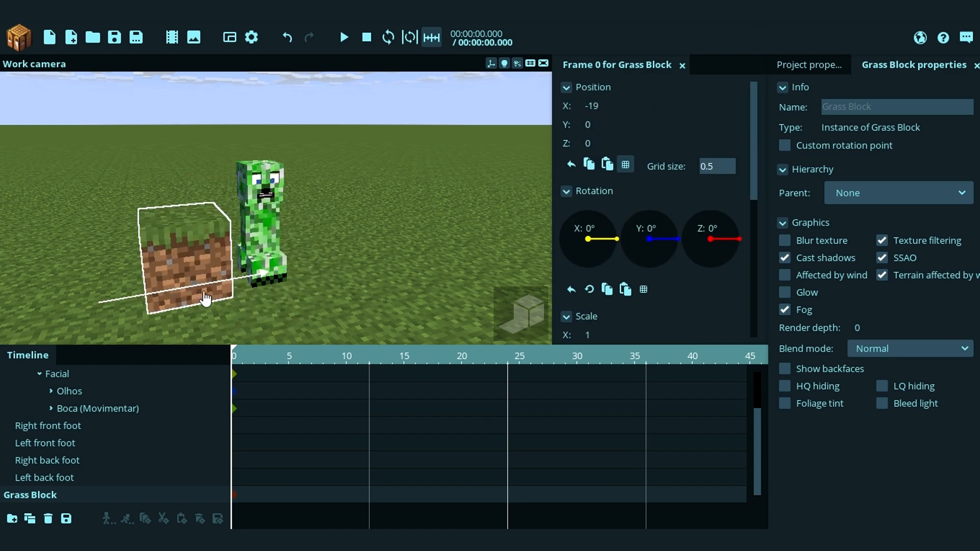
{"action": "left_click", "coordinate": [328, 225]}
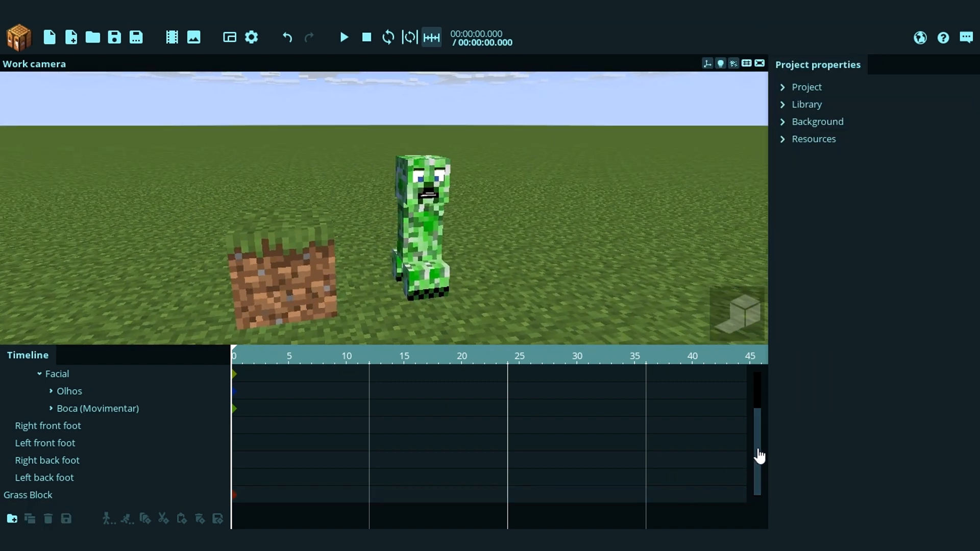
Step: Change the parent of the Facial folder from the Creeper's Head to the Grass Block
{"action": "scroll", "coordinate": [760, 455], "scroll_direction": "up", "scroll_amount": 2}
{"action": "left_click", "coordinate": [82, 427]}
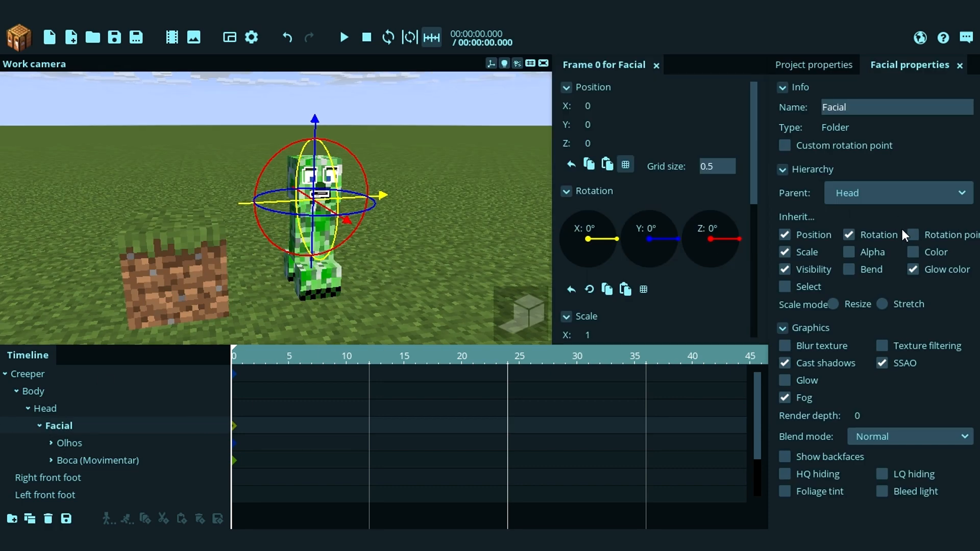
{"action": "left_click", "coordinate": [914, 193]}
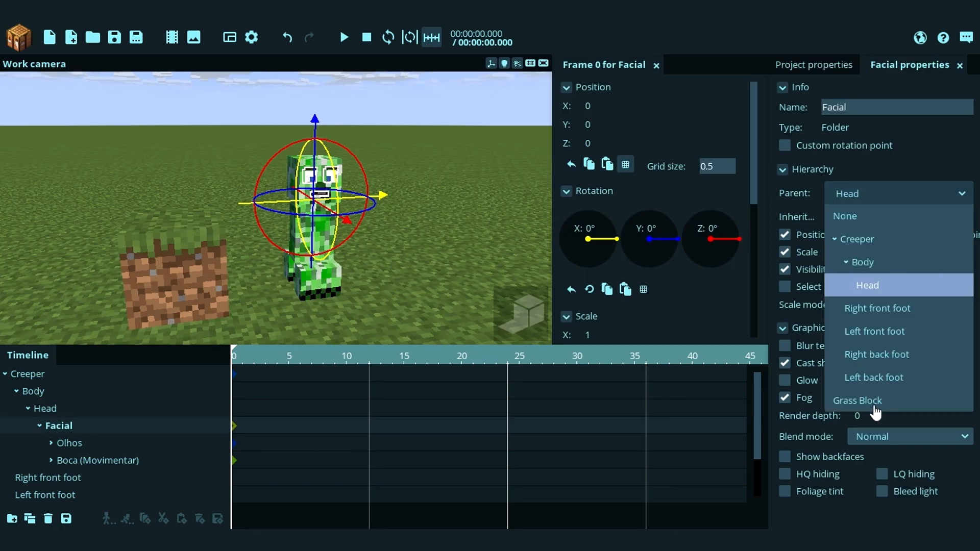
{"action": "left_click", "coordinate": [862, 401]}
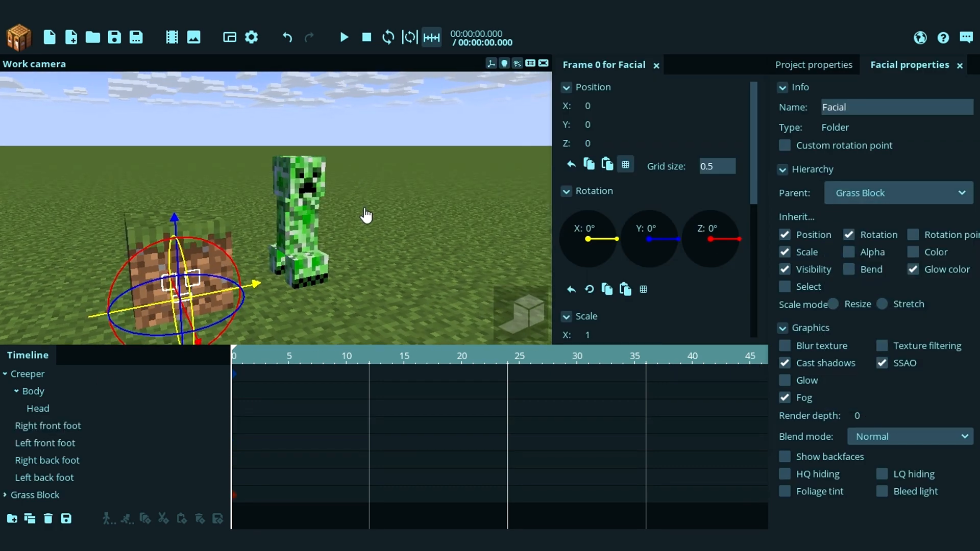
Step: Link the Facial folder's scale axes and set its XYZ scale to 2 on the Grass Block
{"action": "left_click_drag", "start_coordinate": [359, 242], "coordinate": [391, 243]}
{"action": "right_click_drag", "start_coordinate": [314, 292], "coordinate": [307, 265]}
{"action": "key", "text": "w"}
{"action": "right_click_drag", "start_coordinate": [376, 198], "coordinate": [350, 200]}
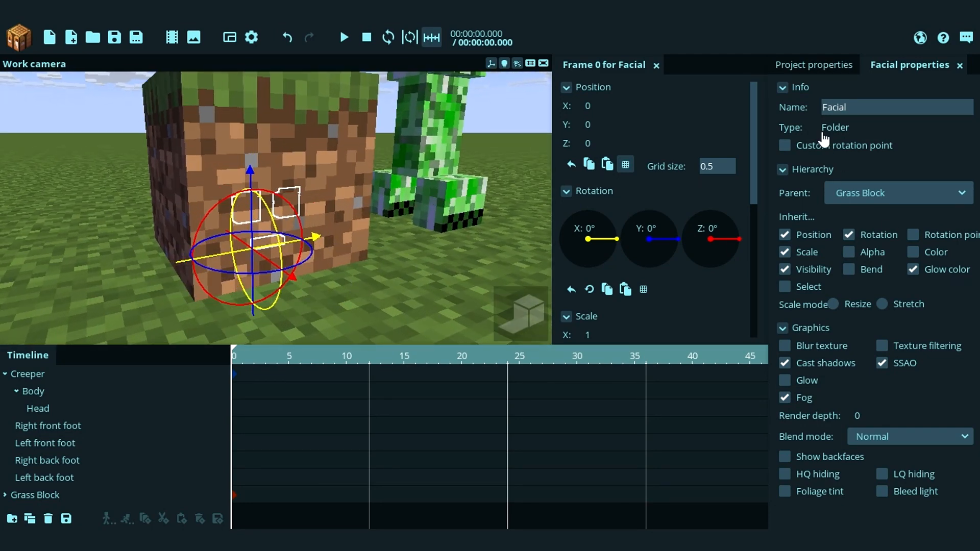
{"action": "scroll", "coordinate": [760, 153], "scroll_direction": "down", "scroll_amount": 3}
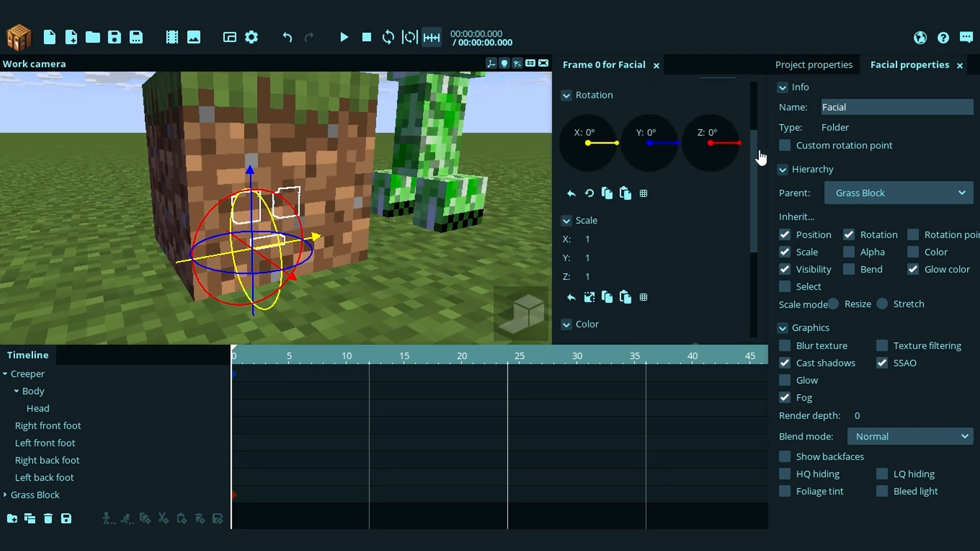
{"action": "left_click", "coordinate": [589, 289]}
{"action": "left_click_drag", "start_coordinate": [607, 235], "coordinate": [617, 235]}
{"action": "left_click", "coordinate": [609, 234]}
{"action": "type", "text": "2"}
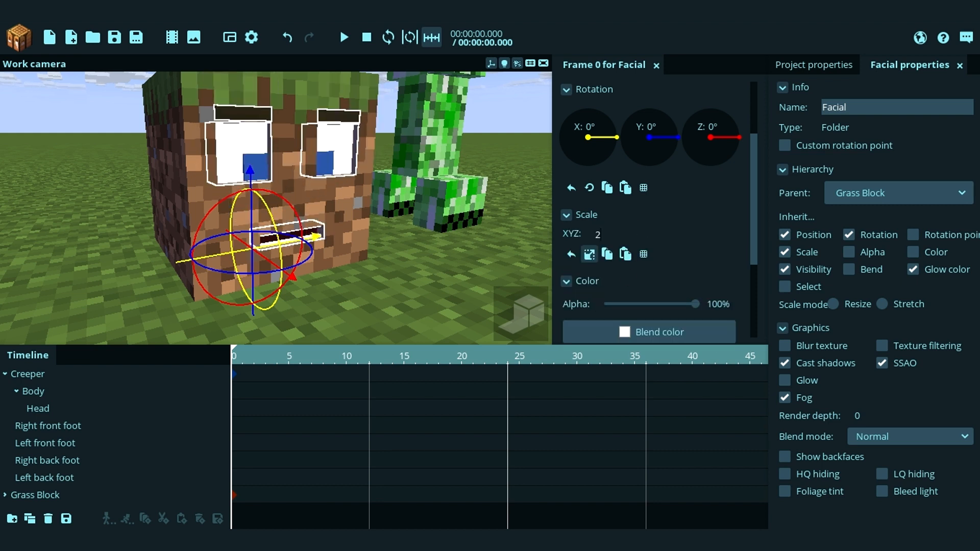
Step: Compare the enlarged face on the Grass Block with the size of the Creeper's head from several angles
{"action": "left_click_drag", "start_coordinate": [385, 204], "coordinate": [337, 153]}
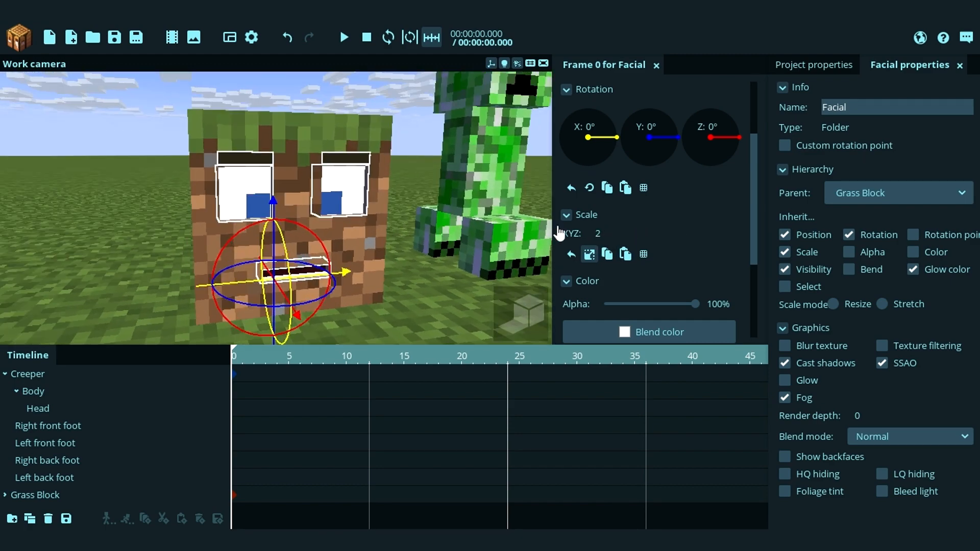
{"action": "mouse_move", "coordinate": [366, 228]}
{"action": "right_mouse_down"}
{"action": "mouse_move", "coordinate": [375, 212]}
{"action": "mouse_move", "coordinate": [447, 184]}
{"action": "mouse_move", "coordinate": [369, 229]}
{"action": "right_mouse_up"}
{"action": "key", "text": "w"}
{"action": "key", "text": "w"}
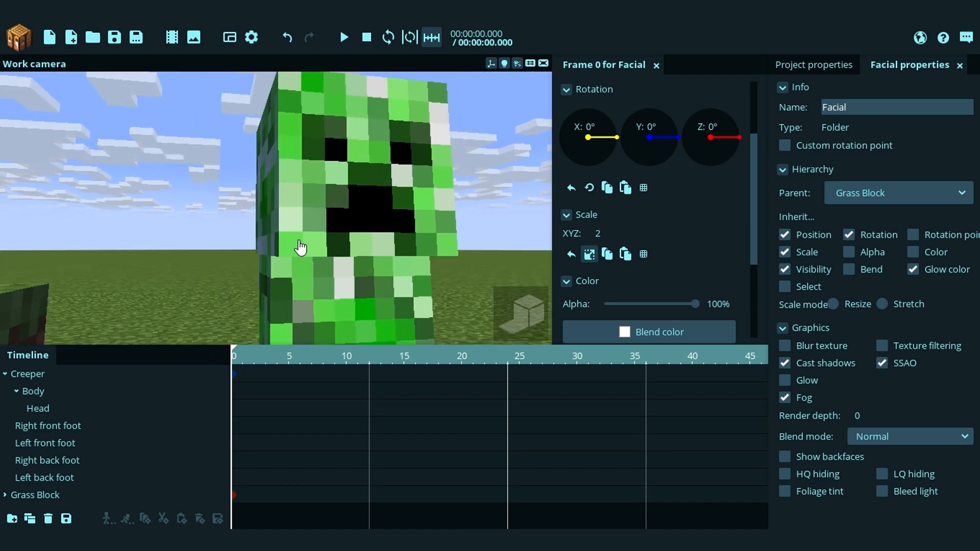
{"action": "key", "text": "e"}
{"action": "right_click_drag", "start_coordinate": [295, 204], "coordinate": [288, 242]}
{"action": "key", "text": "s"}
{"action": "key", "text": "w"}
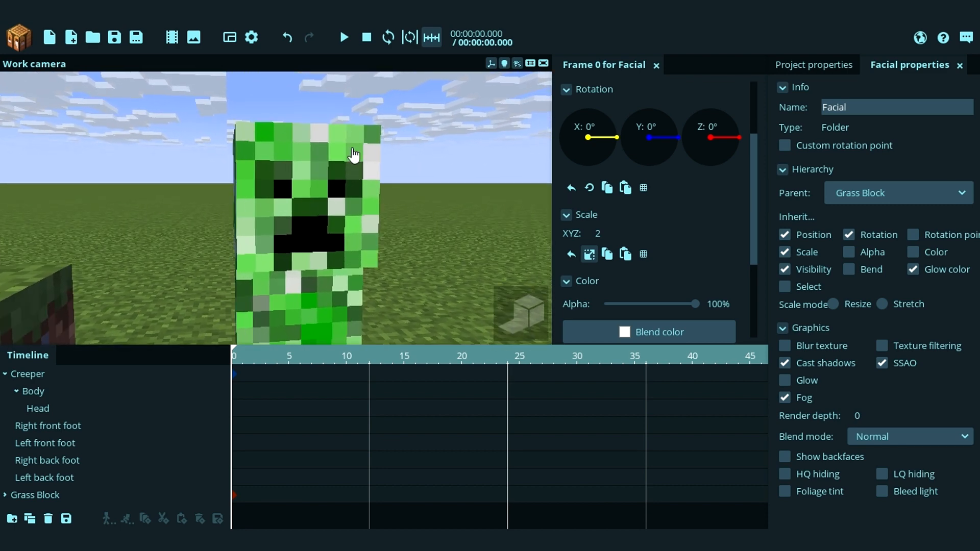
{"action": "right_click_drag", "start_coordinate": [347, 278], "coordinate": [348, 273]}
{"action": "key", "text": "w"}
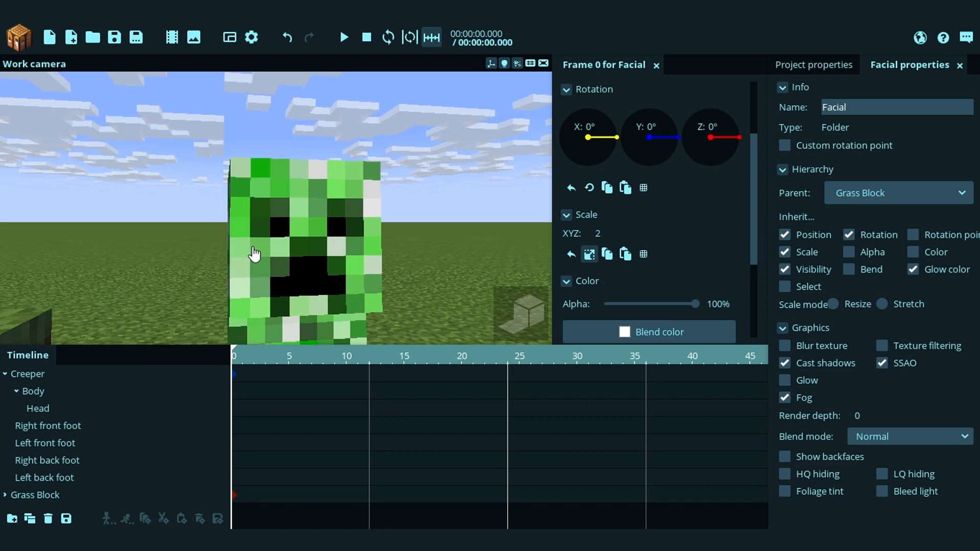
{"action": "key", "text": "s"}
{"action": "right_click_drag", "start_coordinate": [254, 255], "coordinate": [257, 281]}
{"action": "key", "text": "a"}
{"action": "key", "text": "w"}
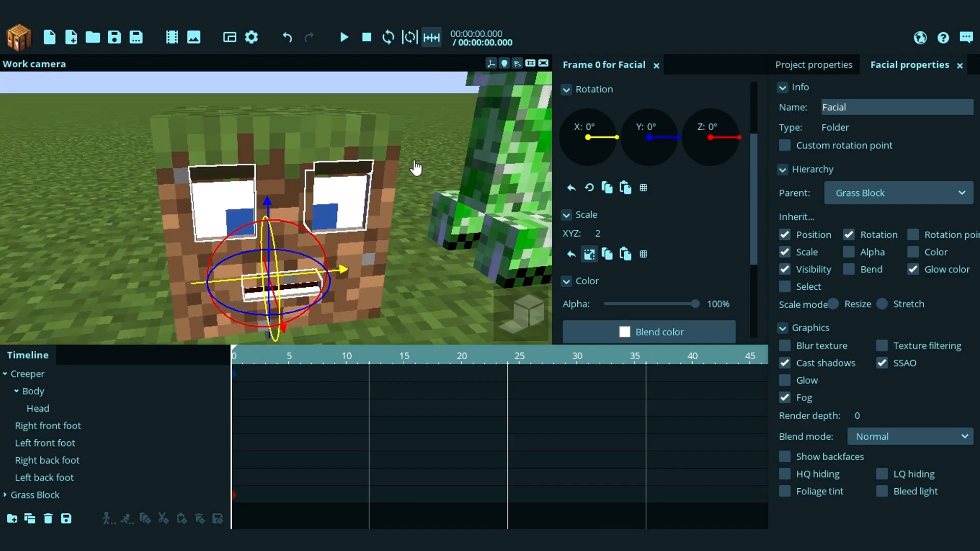
{"action": "key", "text": "s"}
{"action": "right_click_drag", "start_coordinate": [382, 191], "coordinate": [413, 156]}
{"action": "key", "text": "d"}
{"action": "key", "text": "w"}
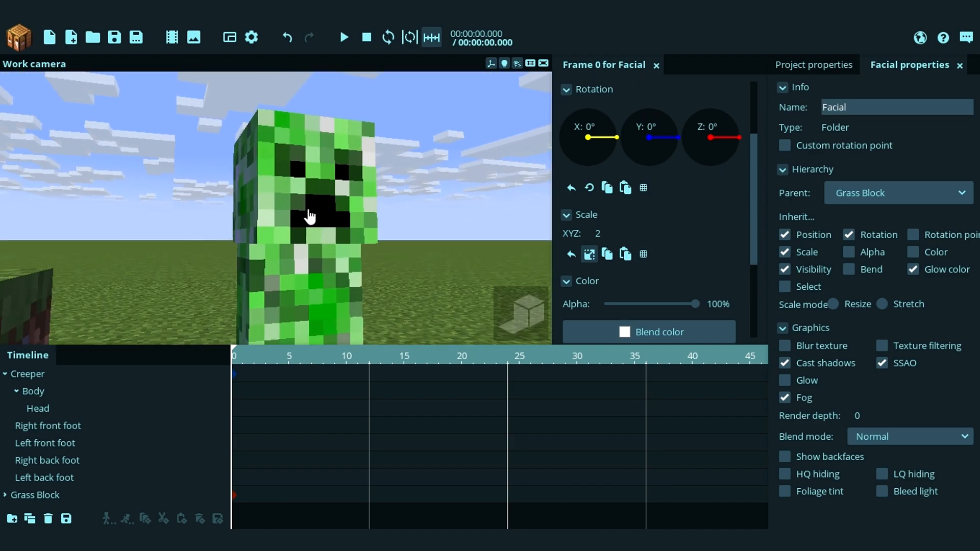
{"action": "right_click_drag", "start_coordinate": [282, 189], "coordinate": [254, 206]}
{"action": "key", "text": "s"}
{"action": "right_click_drag", "start_coordinate": [341, 218], "coordinate": [317, 228]}
{"action": "key", "text": "w"}
Step: Select the Creeper's Head and the Grass Block one after the other, and examine the block with its face
{"action": "left_click", "coordinate": [500, 101]}
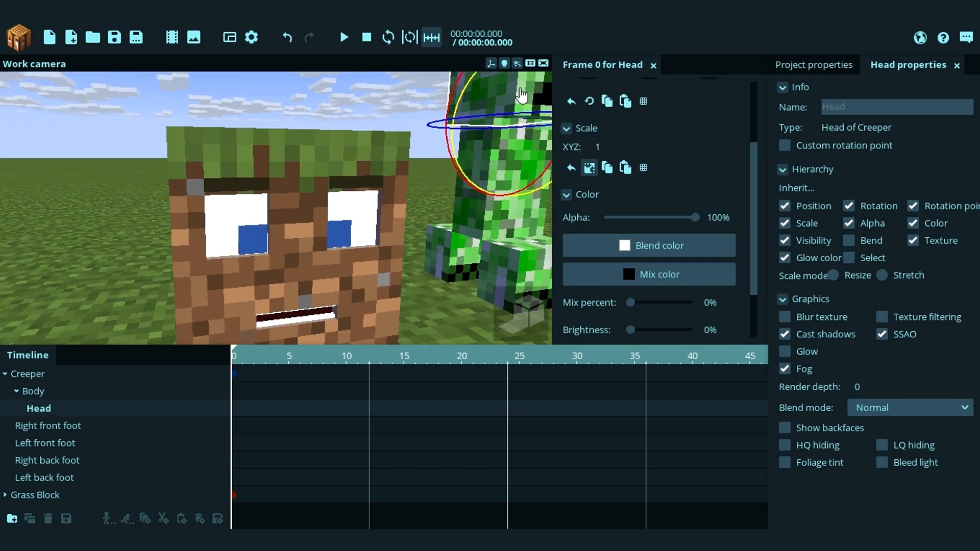
{"action": "left_click", "coordinate": [312, 179]}
{"action": "right_click_drag", "start_coordinate": [387, 106], "coordinate": [396, 125]}
{"action": "key", "text": "s"}
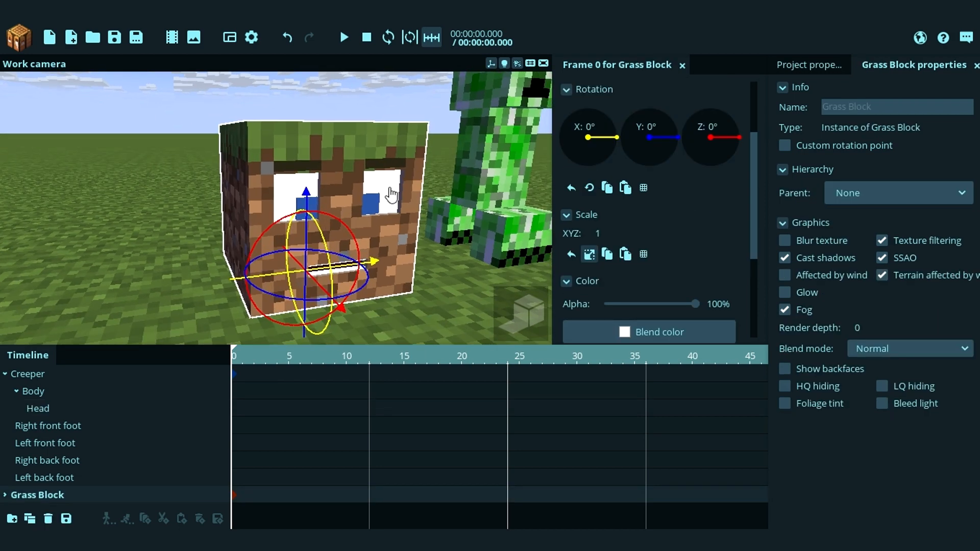
{"action": "right_click_drag", "start_coordinate": [410, 182], "coordinate": [411, 180]}
{"action": "left_click_drag", "start_coordinate": [404, 176], "coordinate": [398, 161]}
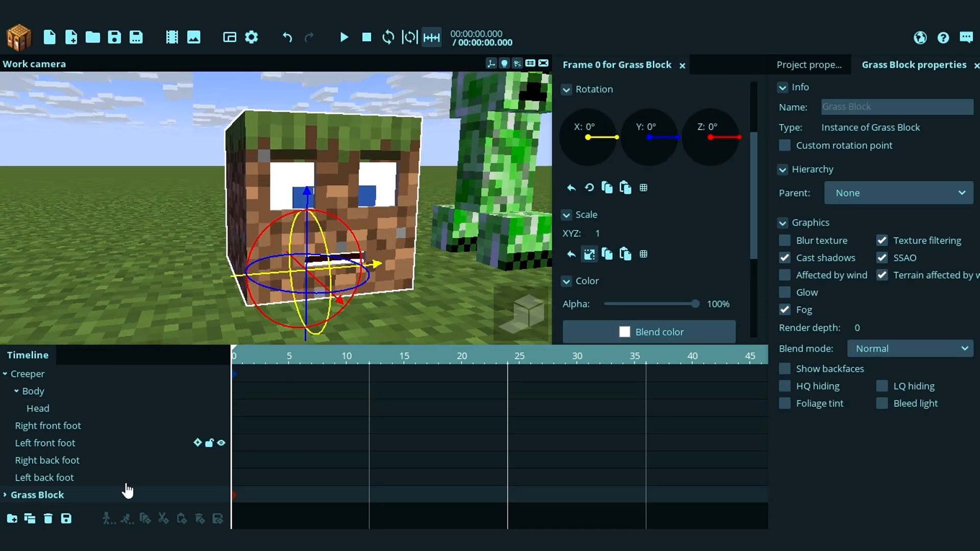
Step: Expand Grass Block in the hierarchy, select its Facial folder, and re-enter the XYZ scale as 2
{"action": "left_click", "coordinate": [5, 495]}
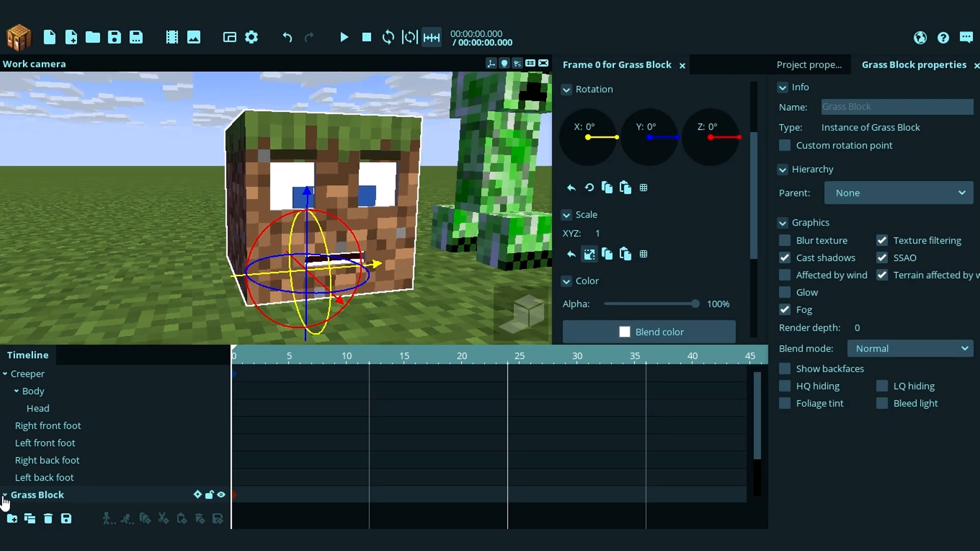
{"action": "scroll", "coordinate": [100, 497], "scroll_direction": "down", "scroll_amount": 1}
{"action": "left_click", "coordinate": [38, 461]}
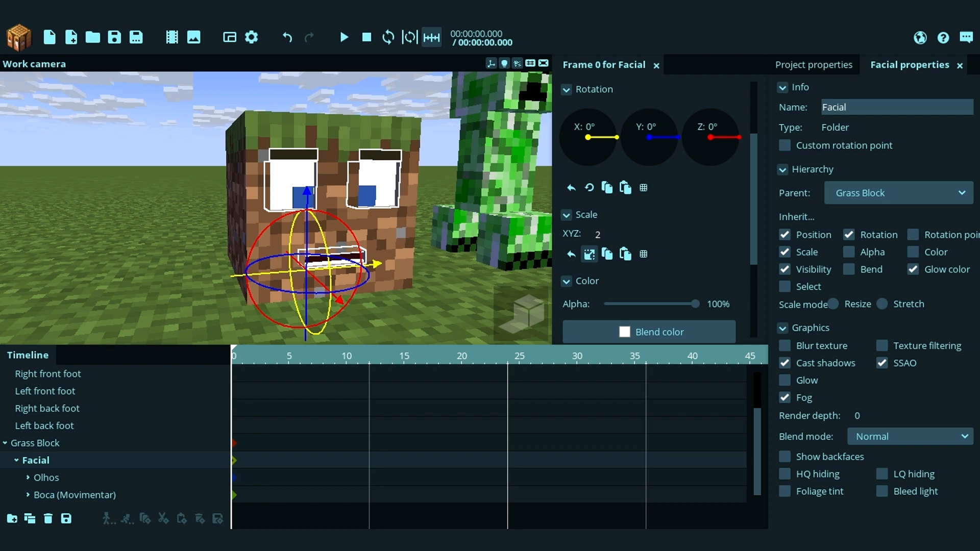
{"action": "key", "text": "BackSpace"}
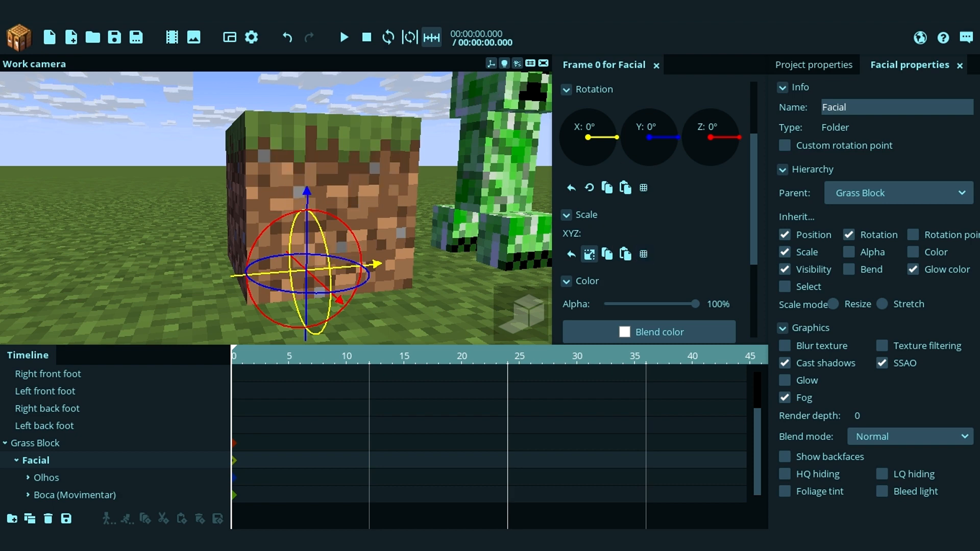
{"action": "type", "text": "2"}
Step: Select Olho direito and Olho esquerdo together on the Grass Block's face and expand Olho direito in the hierarchy
{"action": "left_click_drag", "start_coordinate": [439, 164], "coordinate": [391, 168]}
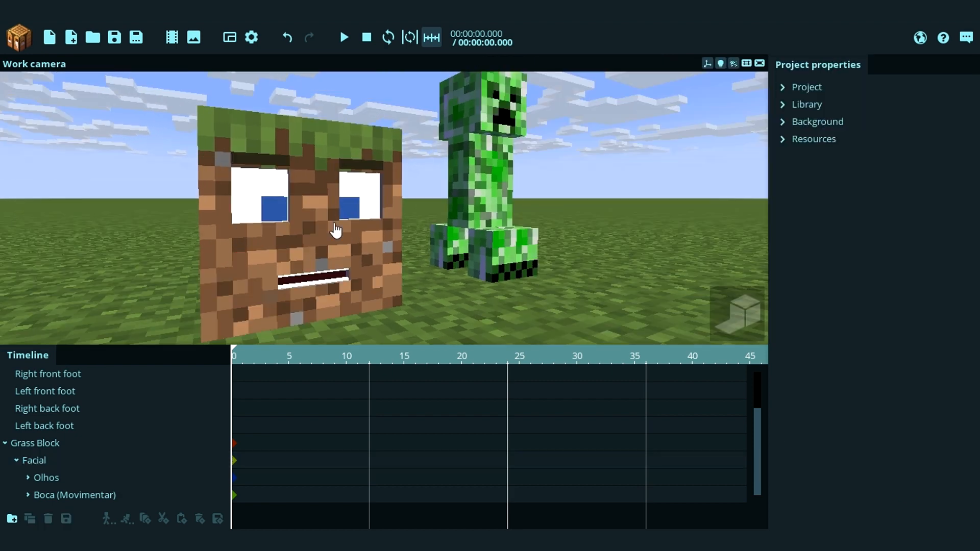
{"action": "key", "text": "a"}
{"action": "right_click_drag", "start_coordinate": [383, 248], "coordinate": [384, 248]}
{"action": "key", "text": "w"}
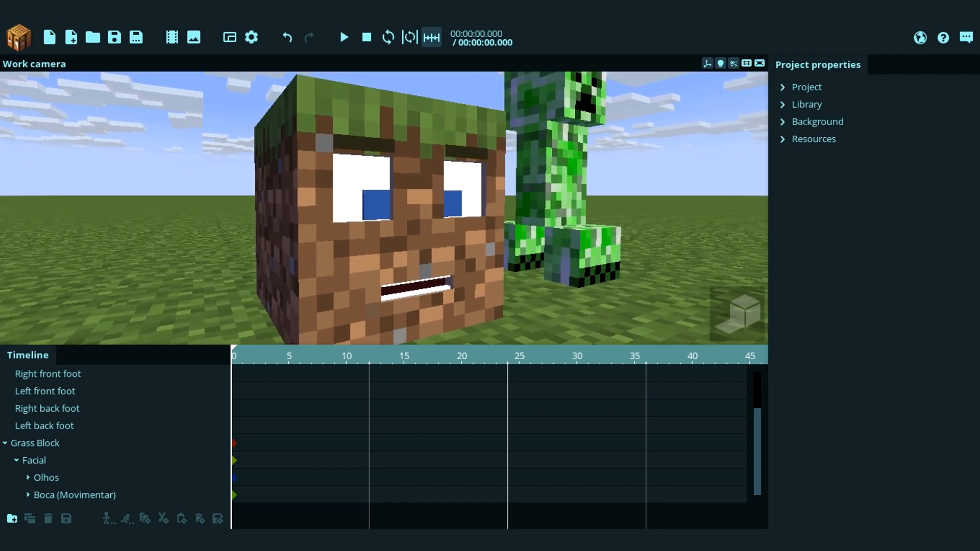
{"action": "left_click", "coordinate": [352, 216]}
{"action": "left_click", "coordinate": [260, 188]}
{"action": "left_click", "coordinate": [365, 207]}
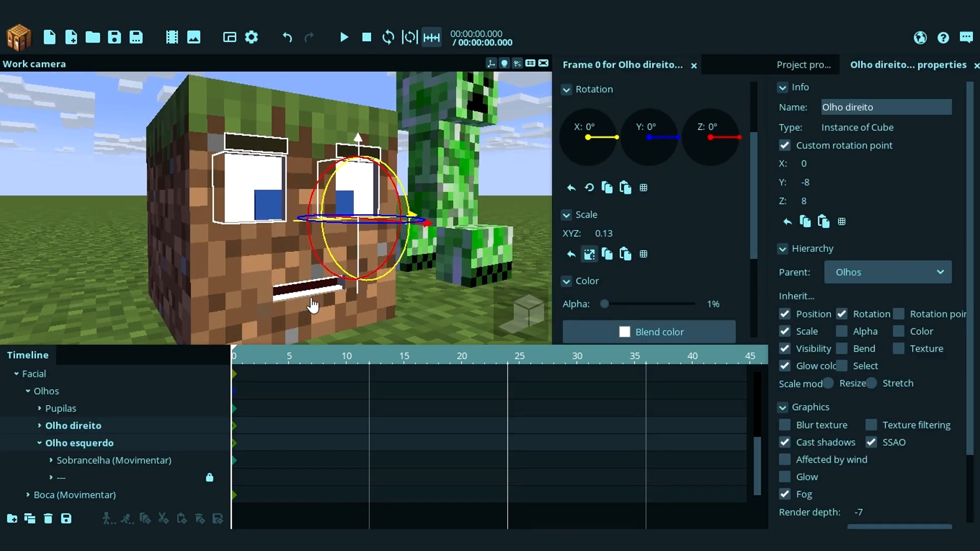
{"action": "left_click_drag", "start_coordinate": [365, 207], "coordinate": [331, 199]}
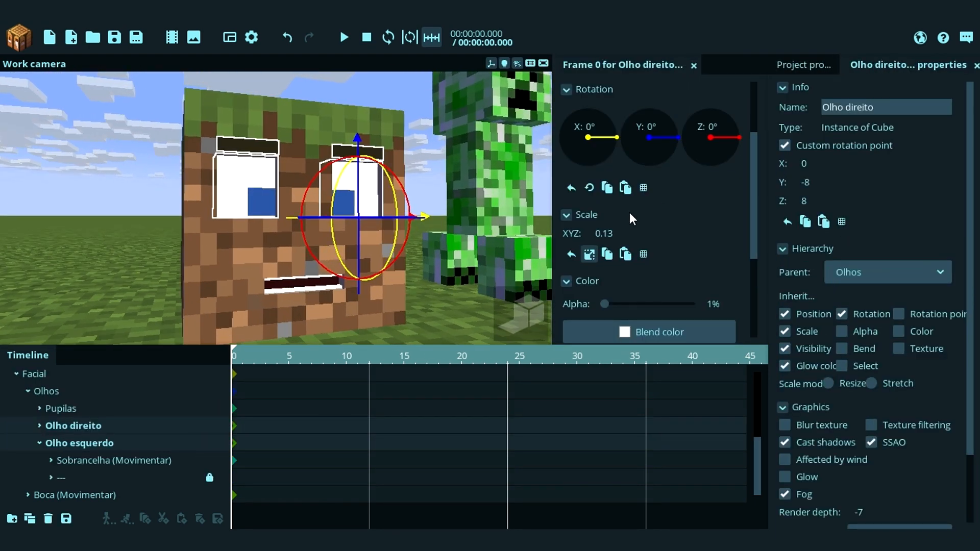
{"action": "left_click", "coordinate": [40, 426]}
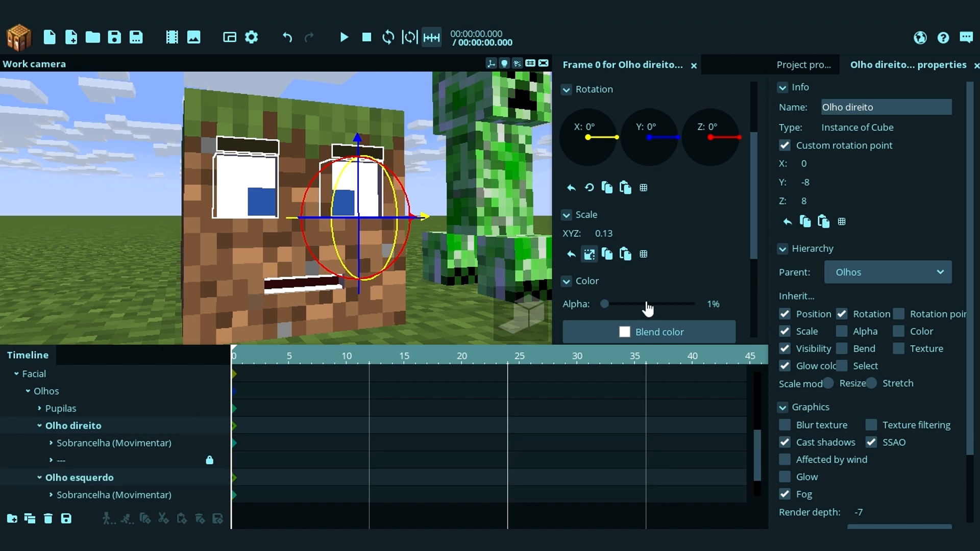
Step: Unlink the scale axes of both selected eyes and set their Y scale to 0.0625
{"action": "left_click", "coordinate": [590, 254]}
{"action": "mouse_move", "coordinate": [626, 254]}
{"action": "left_mouse_down"}
{"action": "mouse_move", "coordinate": [597, 252]}
{"action": "mouse_move", "coordinate": [618, 252]}
{"action": "left_mouse_up"}
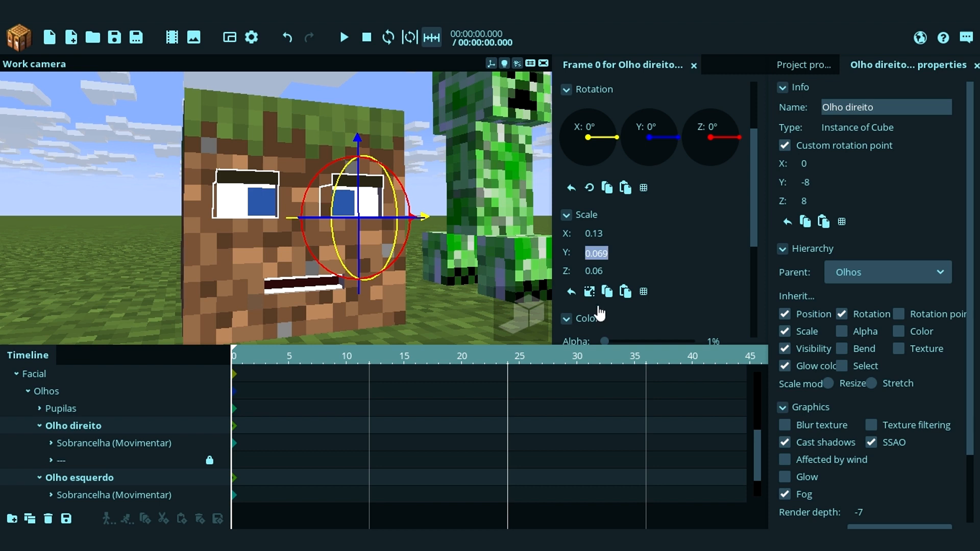
{"action": "left_click", "coordinate": [628, 275]}
{"action": "key", "text": "ctrl+c"}
{"action": "left_click", "coordinate": [608, 258]}
{"action": "key", "text": "ctrl+v"}
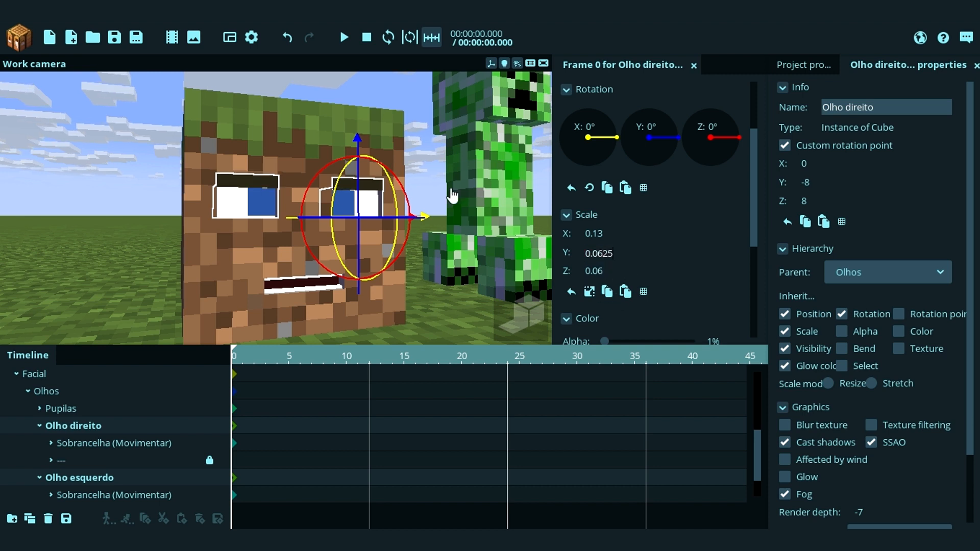
{"action": "left_click_drag", "start_coordinate": [454, 174], "coordinate": [453, 183]}
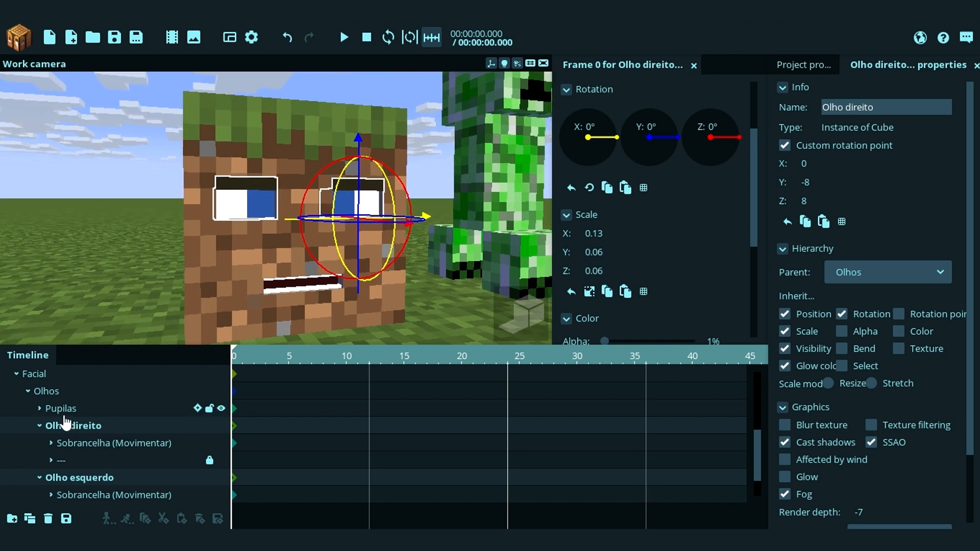
Step: Move the Olhos folder slightly lower on the Grass Block's face, deselect it and save the project
{"action": "left_click", "coordinate": [28, 391]}
{"action": "left_click", "coordinate": [94, 477]}
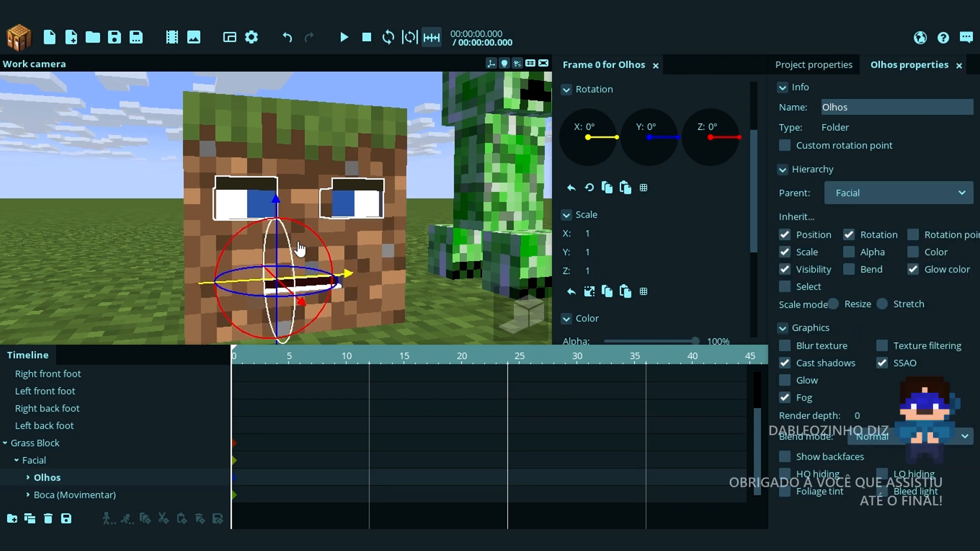
{"action": "left_click_drag", "start_coordinate": [276, 257], "coordinate": [285, 285]}
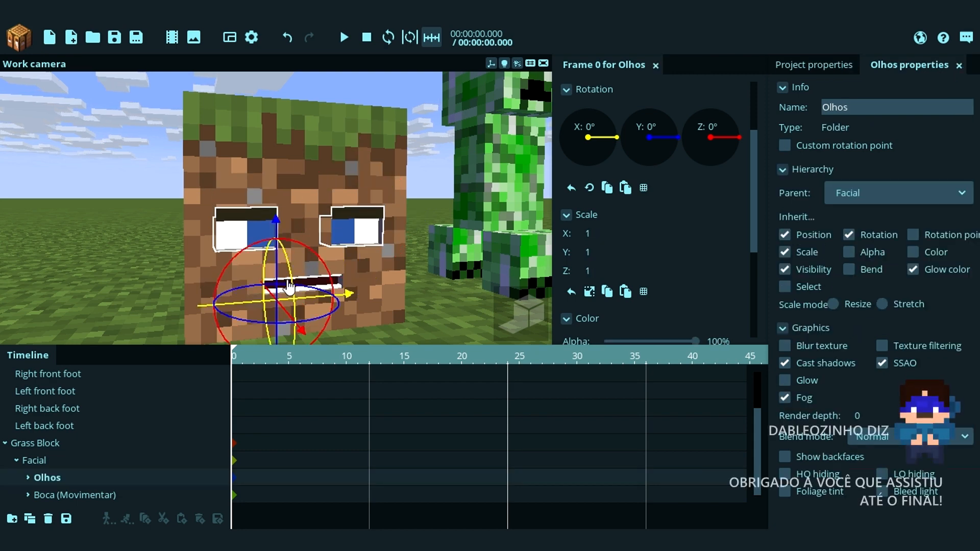
{"action": "left_click", "coordinate": [416, 181]}
{"action": "scroll", "coordinate": [416, 186], "scroll_direction": "down", "scroll_amount": 5}
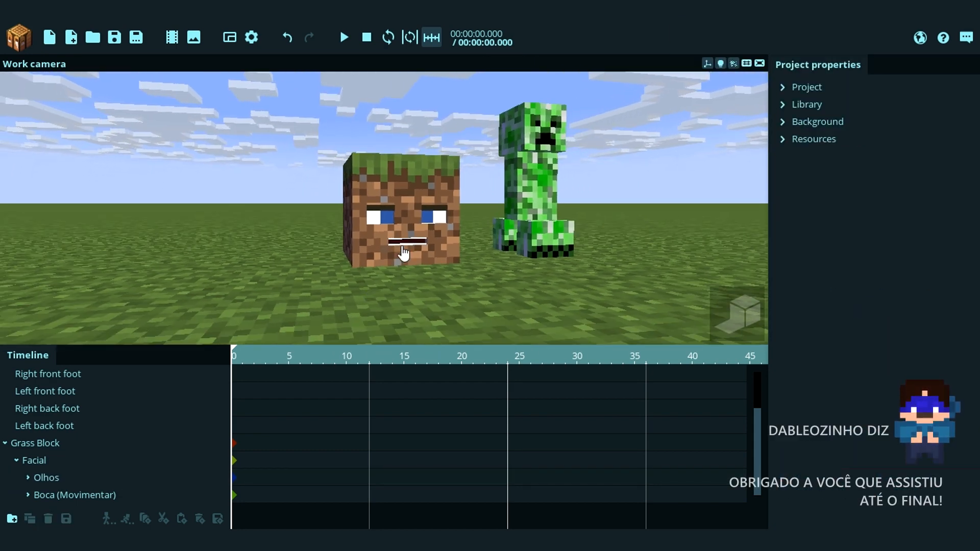
{"action": "key", "text": "ctrl+s"}
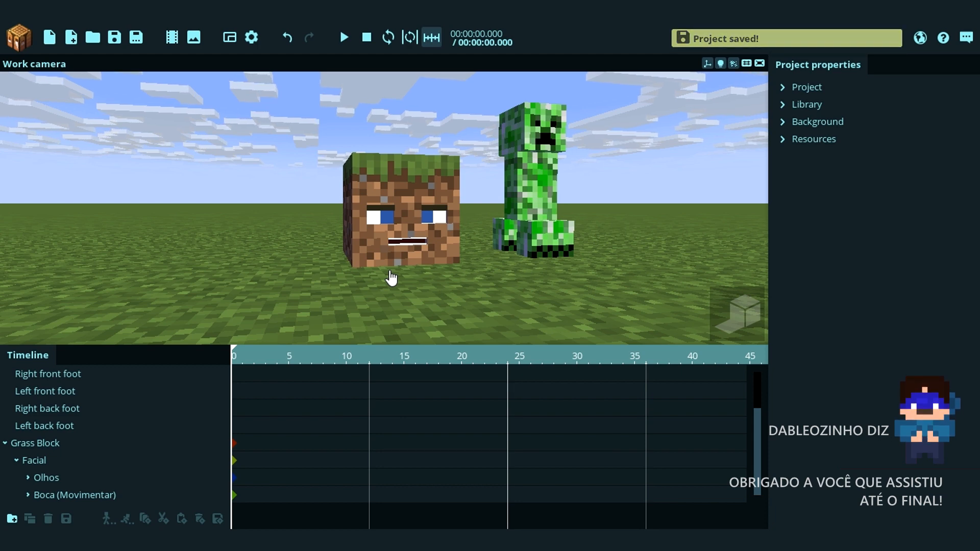
Step: Examine the Grass Block's finished face from above and from the front, next to the Creeper
{"action": "right_click_drag", "start_coordinate": [392, 272], "coordinate": [394, 298]}
{"action": "key", "text": "w"}
{"action": "key", "text": "e"}
{"action": "left_click_drag", "start_coordinate": [395, 299], "coordinate": [394, 337]}
{"action": "left_click_drag", "start_coordinate": [759, 430], "coordinate": [326, 380]}
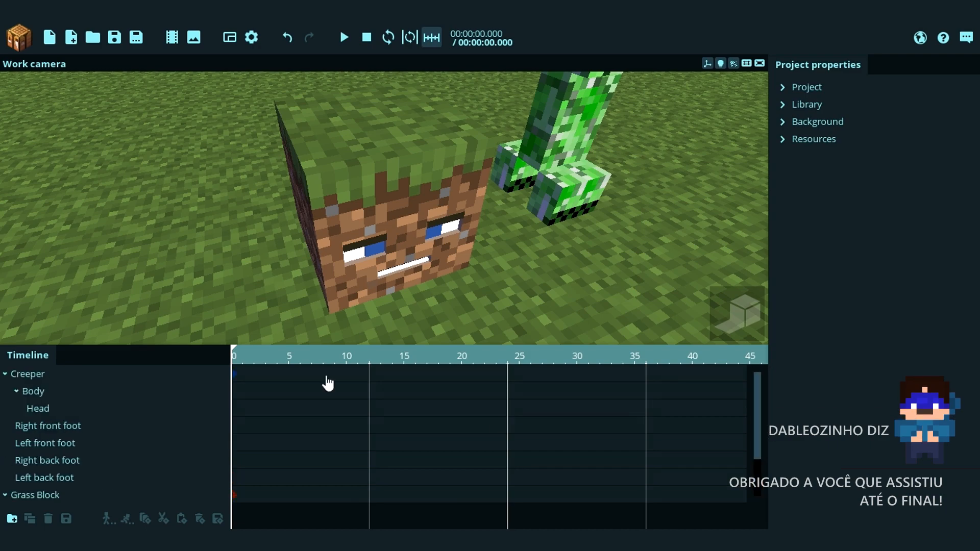
{"action": "left_click_drag", "start_coordinate": [378, 265], "coordinate": [378, 237]}
{"action": "left_click_drag", "start_coordinate": [497, 256], "coordinate": [526, 253]}
{"action": "scroll", "coordinate": [496, 256], "scroll_direction": "down", "scroll_amount": 2}
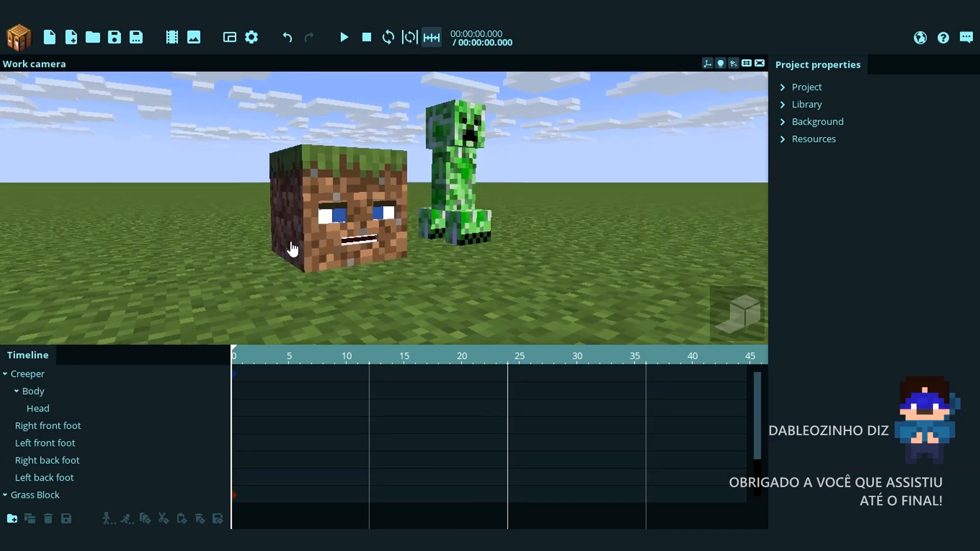
{"action": "scroll", "coordinate": [291, 249], "scroll_direction": "up", "scroll_amount": 1}
Step: Detach the Facial folder from the Grass Block by setting its parent to None
{"action": "left_click", "coordinate": [75, 494]}
{"action": "scroll", "coordinate": [76, 494], "scroll_direction": "down", "scroll_amount": 1}
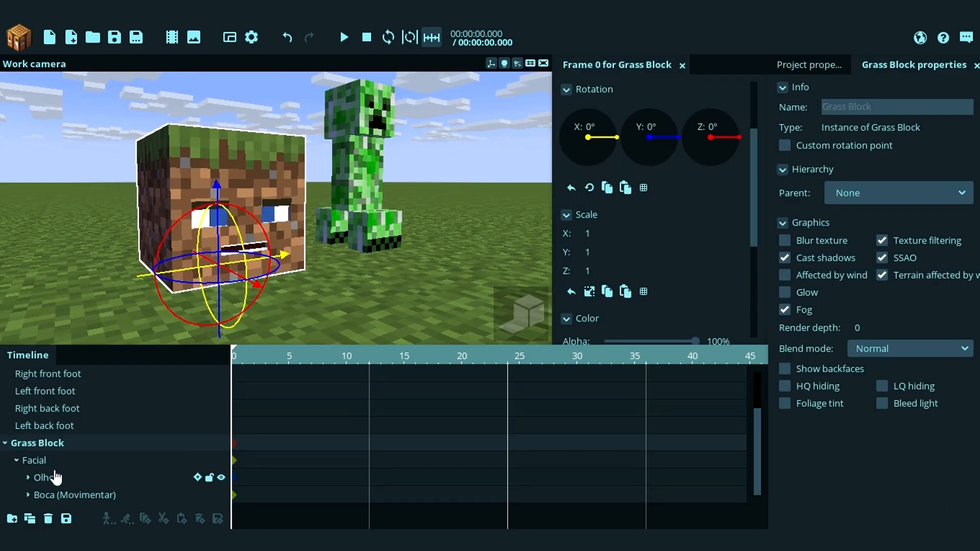
{"action": "left_click", "coordinate": [37, 460]}
{"action": "left_click", "coordinate": [950, 198]}
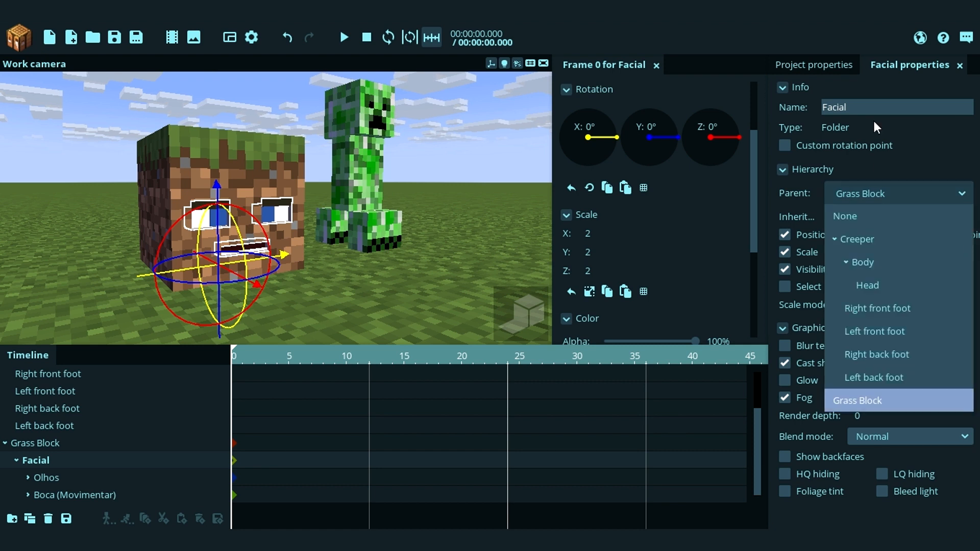
{"action": "left_click", "coordinate": [847, 216]}
Step: Link the scale axes of the Facial folder, set its XYZ scale to 1 and deselect it
{"action": "scroll", "coordinate": [584, 143], "scroll_direction": "up", "scroll_amount": 2}
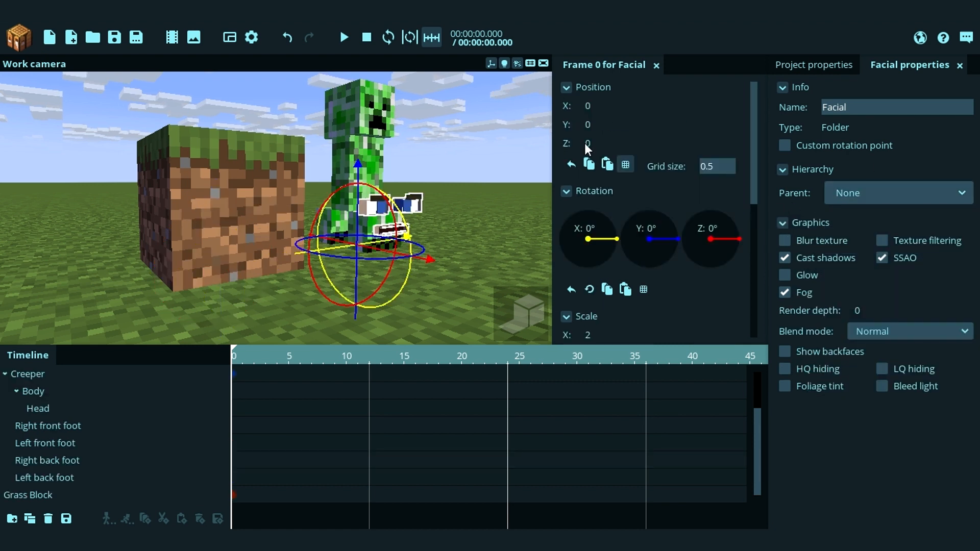
{"action": "scroll", "coordinate": [766, 171], "scroll_direction": "down", "scroll_amount": 2}
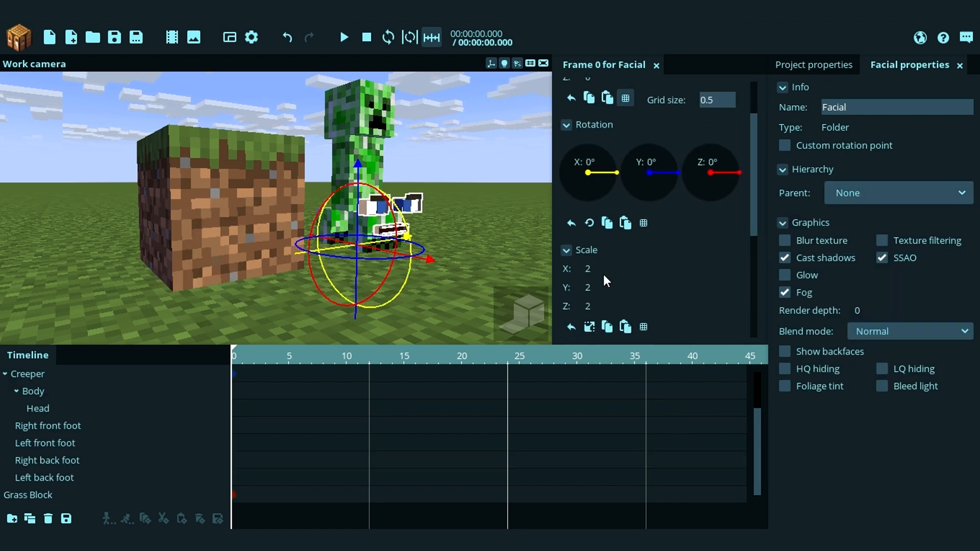
{"action": "left_click", "coordinate": [591, 327]}
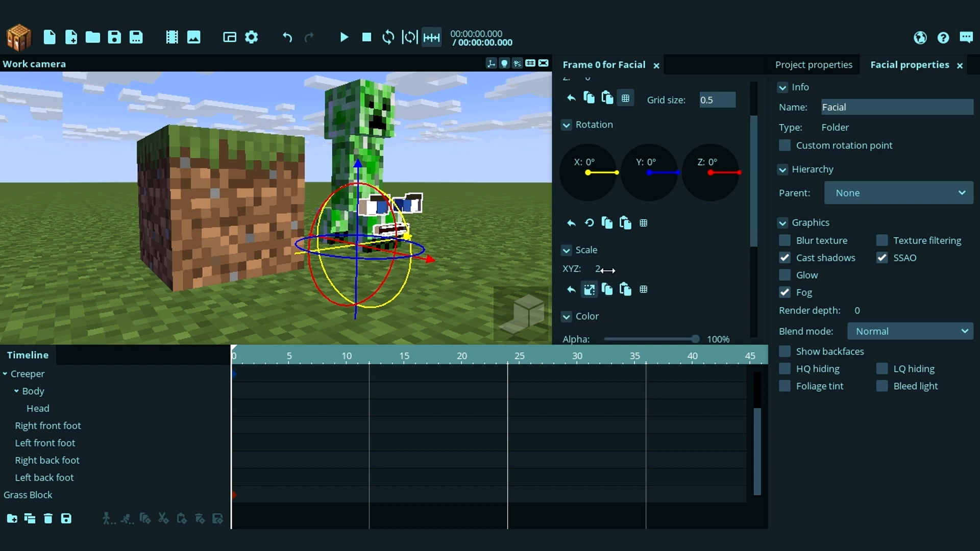
{"action": "left_click_drag", "start_coordinate": [606, 270], "coordinate": [519, 145]}
{"action": "right_click_drag", "start_coordinate": [519, 145], "coordinate": [460, 204]}
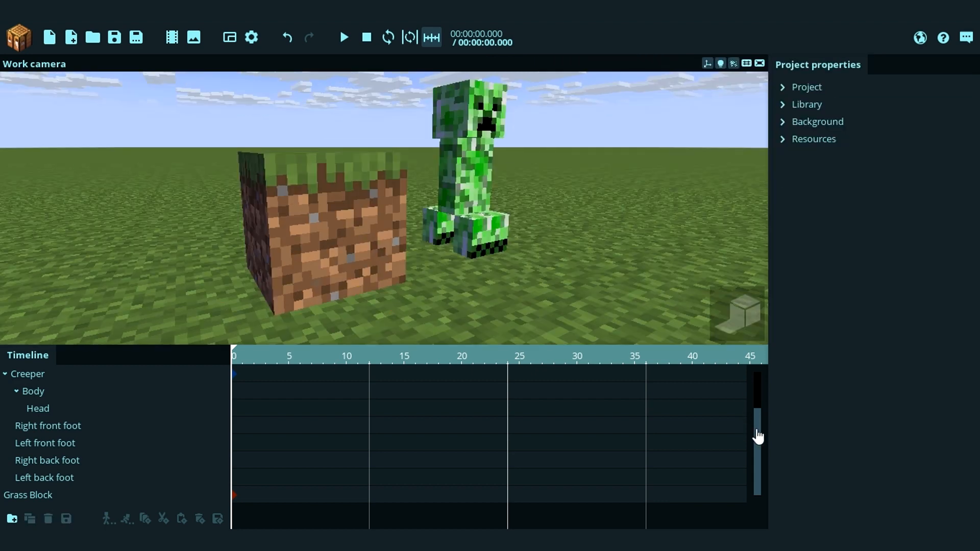
Step: Delete the Creeper and the Grass Block from the scene, keeping only the Facial folder
{"action": "scroll", "coordinate": [758, 435], "scroll_direction": "up", "scroll_amount": 2}
{"action": "left_click", "coordinate": [34, 426]}
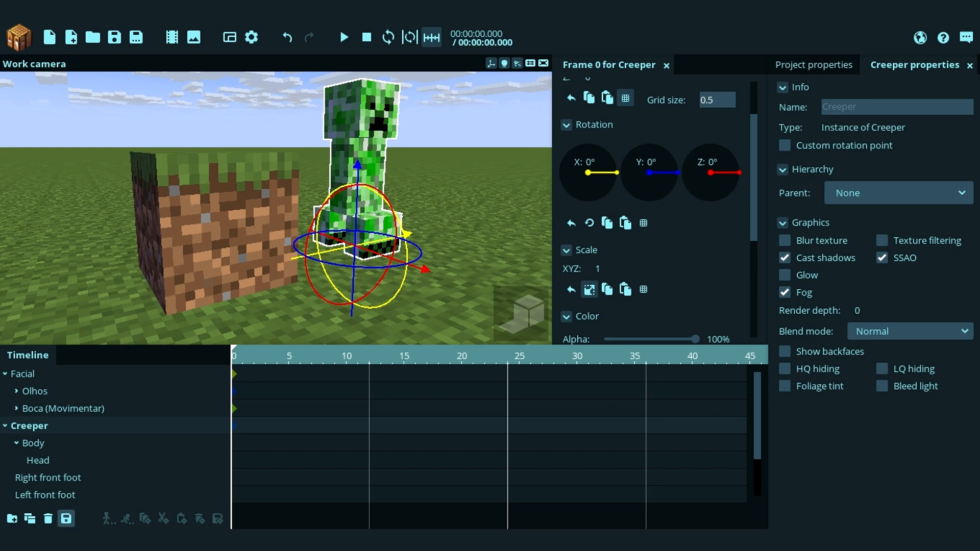
{"action": "left_click", "coordinate": [48, 519]}
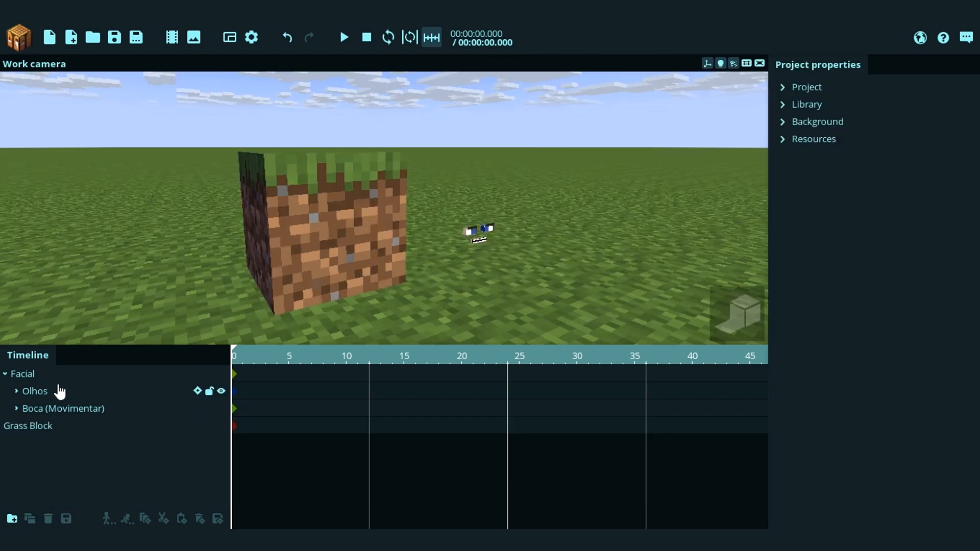
{"action": "left_click", "coordinate": [43, 379]}
{"action": "left_click", "coordinate": [45, 427]}
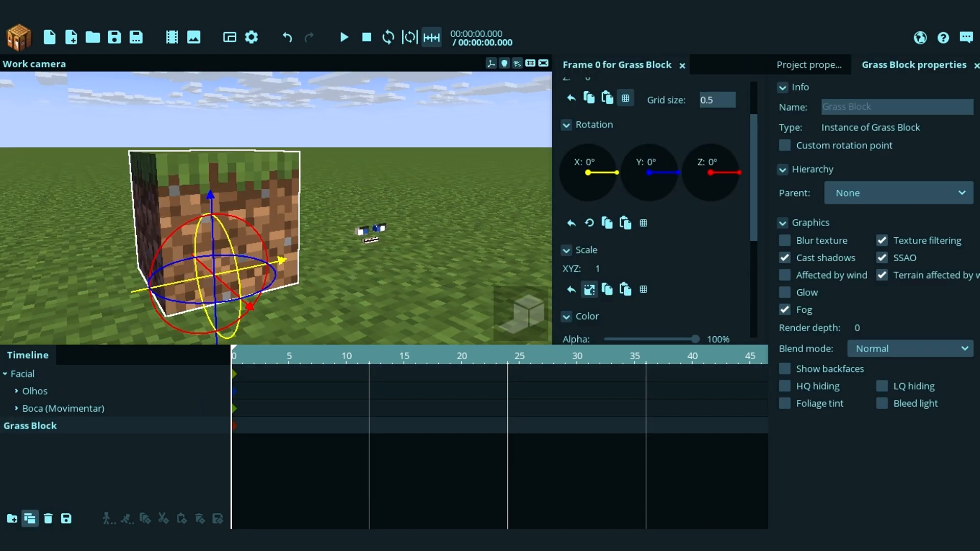
{"action": "left_click", "coordinate": [48, 519]}
Step: Try scaling the Facial folder uniformly up to 2.72, then undo the scale change and deselect the folder
{"action": "left_click", "coordinate": [45, 377]}
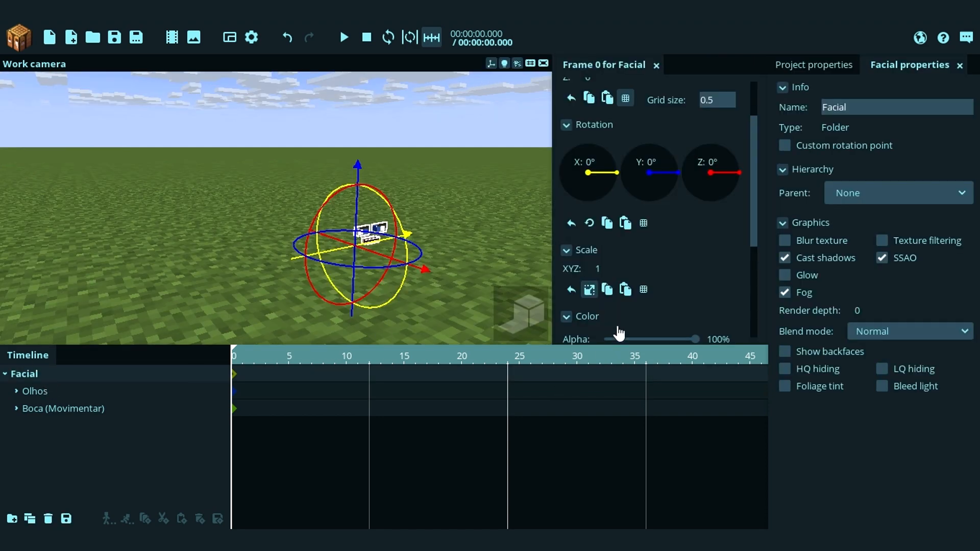
{"action": "left_click_drag", "start_coordinate": [612, 268], "coordinate": [653, 284]}
{"action": "key", "text": "f"}
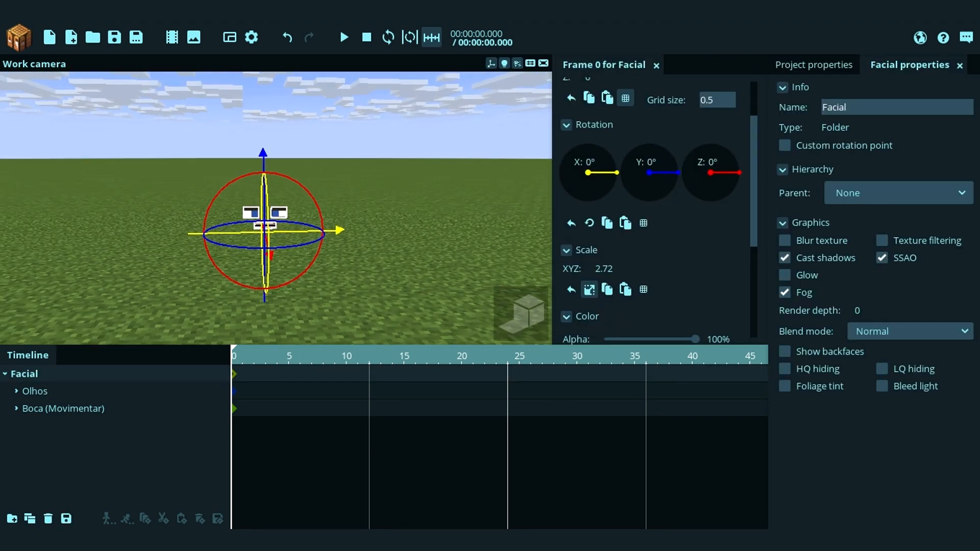
{"action": "key", "text": "ctrl+z"}
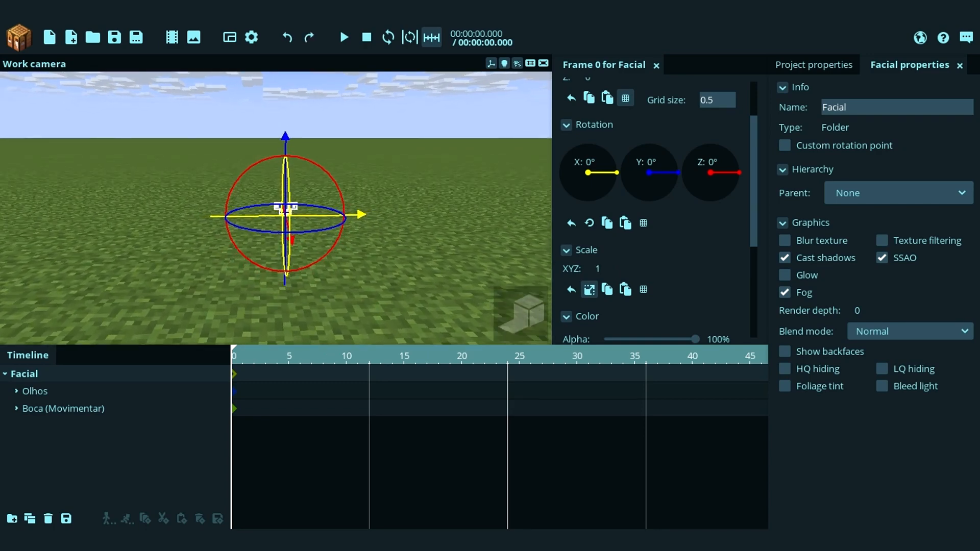
{"action": "left_click", "coordinate": [453, 203]}
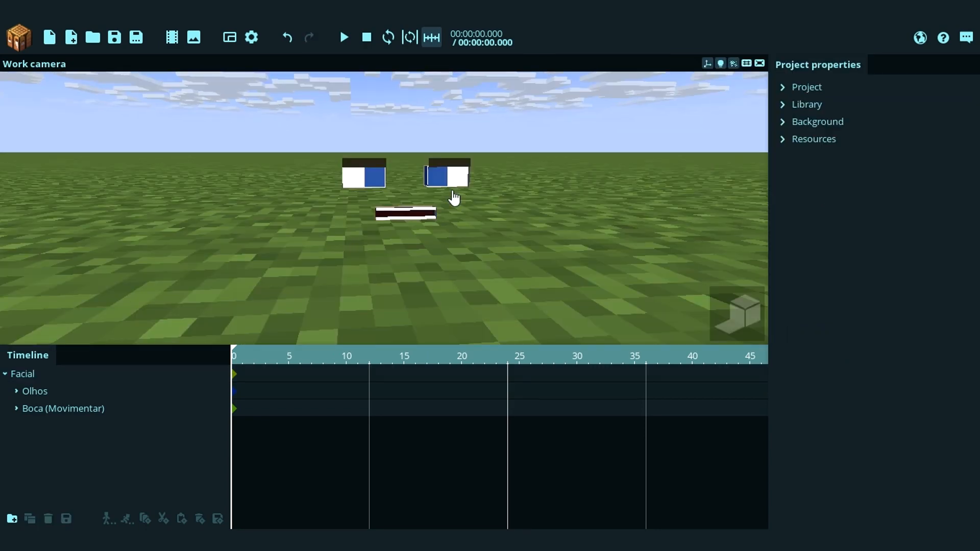